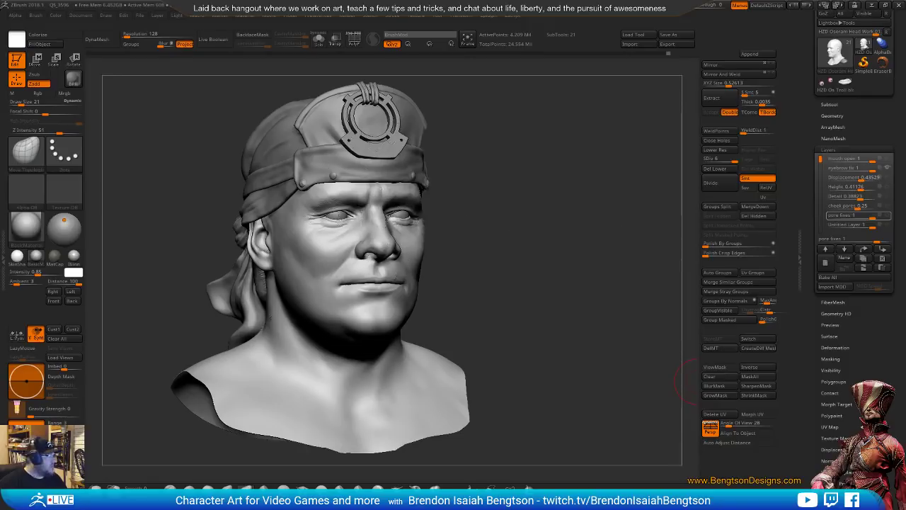
# Switch to the Oseram character scene in Marmoset Toolbag and examine the character from full body up to the face.
pyautogui.moveTo(0, 93); pyautogui.dragTo(504, 51)
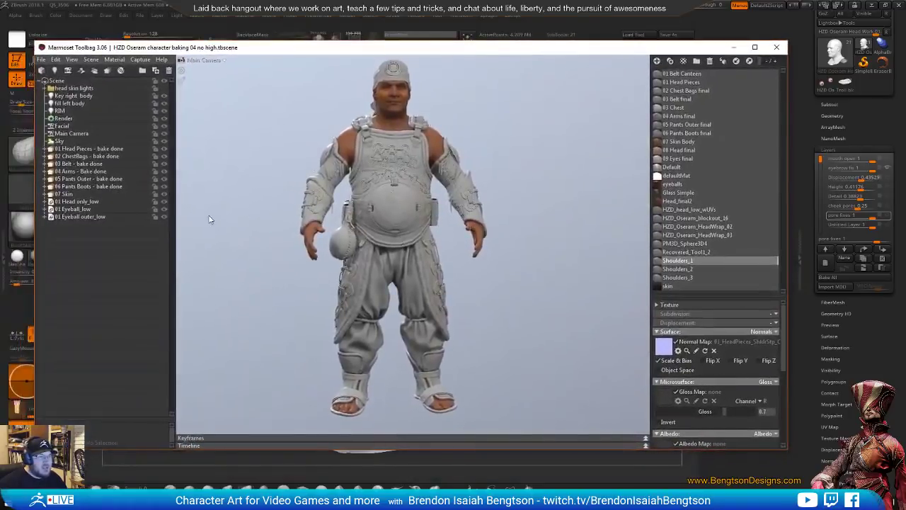
pyautogui.scroll(5, 400, 204)
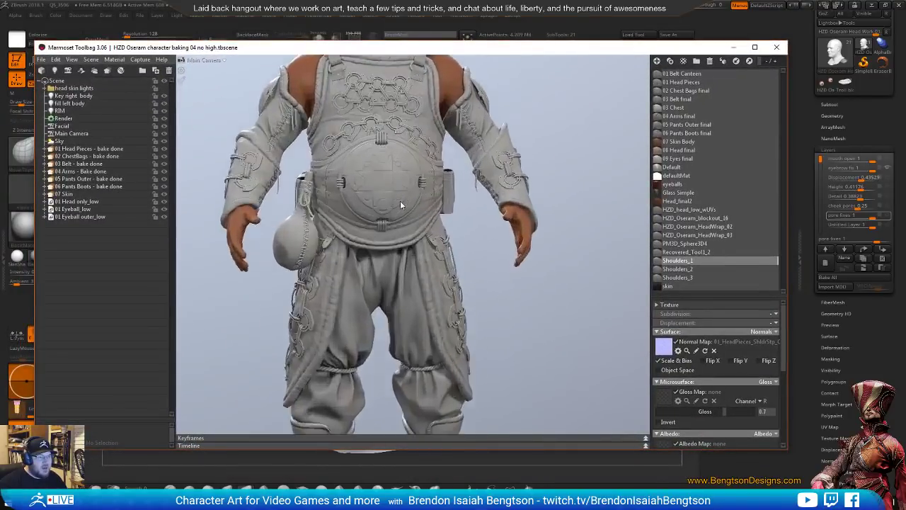
pyautogui.scroll(4, 390, 194)
pyautogui.moveTo(389, 194); pyautogui.dragTo(488, 417, button='middle')
pyautogui.moveTo(435, 233); pyautogui.dragTo(430, 345, button='middle')
pyautogui.moveTo(445, 208); pyautogui.dragTo(503, 202)
pyautogui.scroll(3, 504, 205)
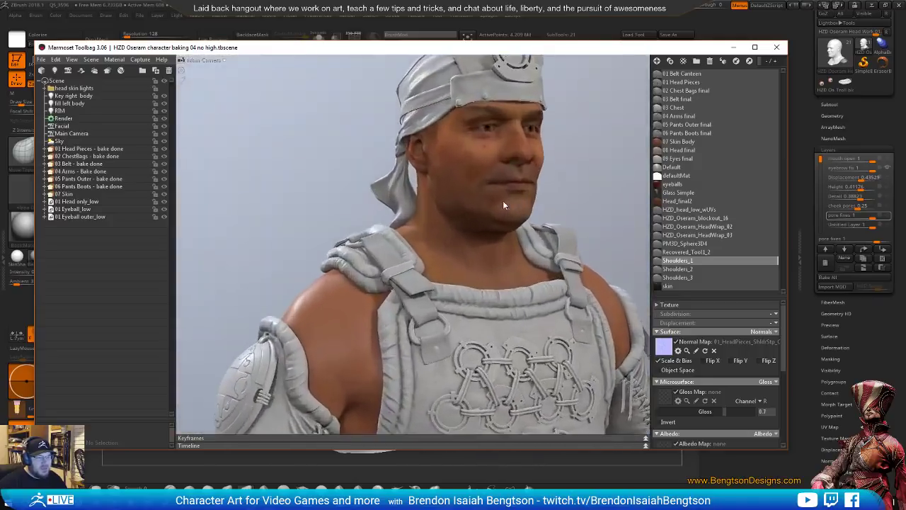
pyautogui.scroll(4, 504, 202)
pyautogui.moveTo(504, 202); pyautogui.dragTo(360, 245, button='middle')
pyautogui.moveTo(360, 245); pyautogui.dragTo(404, 235)
# Select the head mesh to inspect its wireframe over the face, and clear the selection.
pyautogui.click(404, 234)
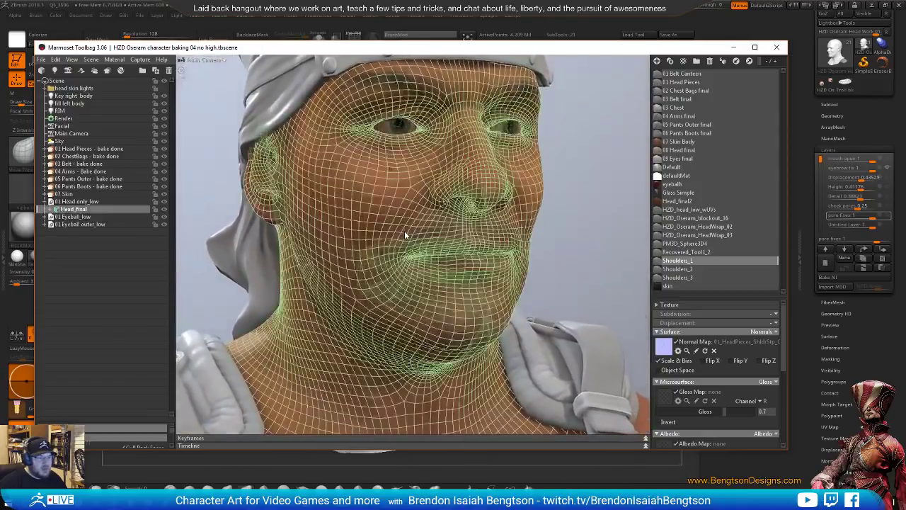
pyautogui.click(617, 238)
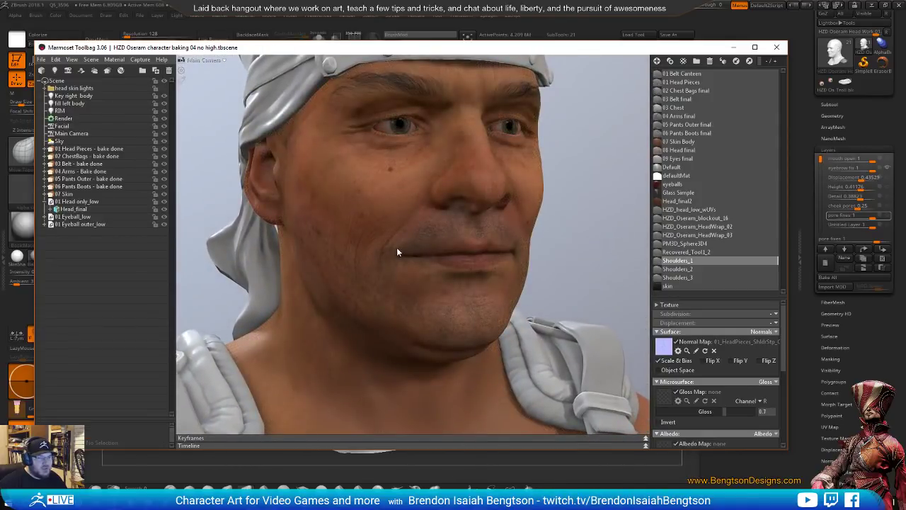
pyautogui.moveTo(409, 258); pyautogui.dragTo(406, 262)
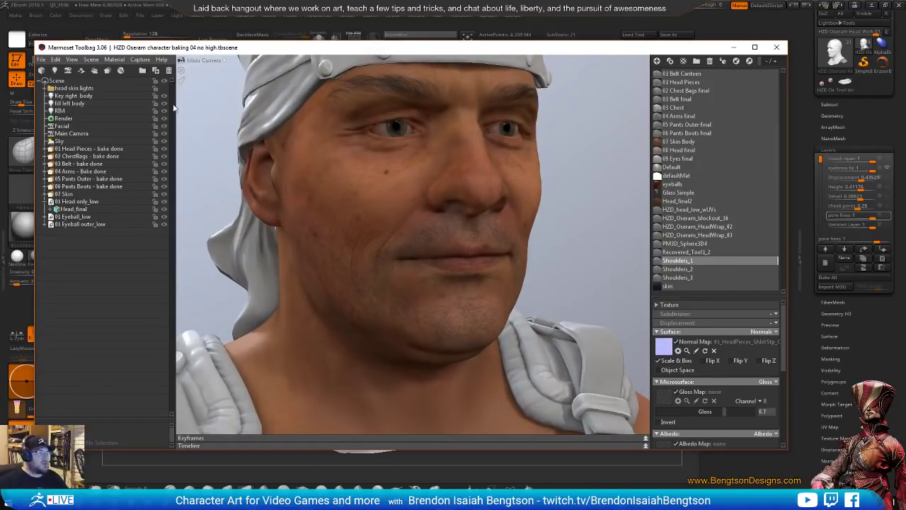
# Turn on the head skin lights and examine the face from the front, side and three-quarter views, as well as the upper body.
pyautogui.click(163, 87)
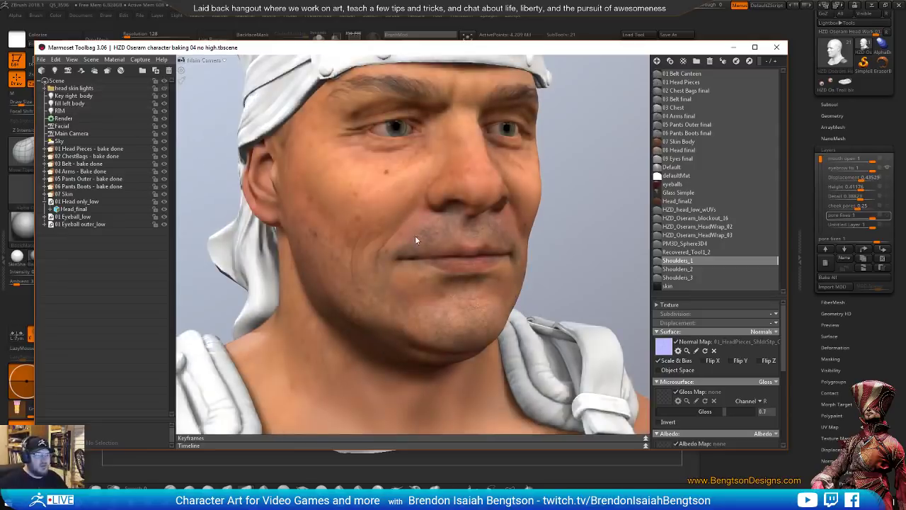
pyautogui.moveTo(416, 241); pyautogui.dragTo(359, 239)
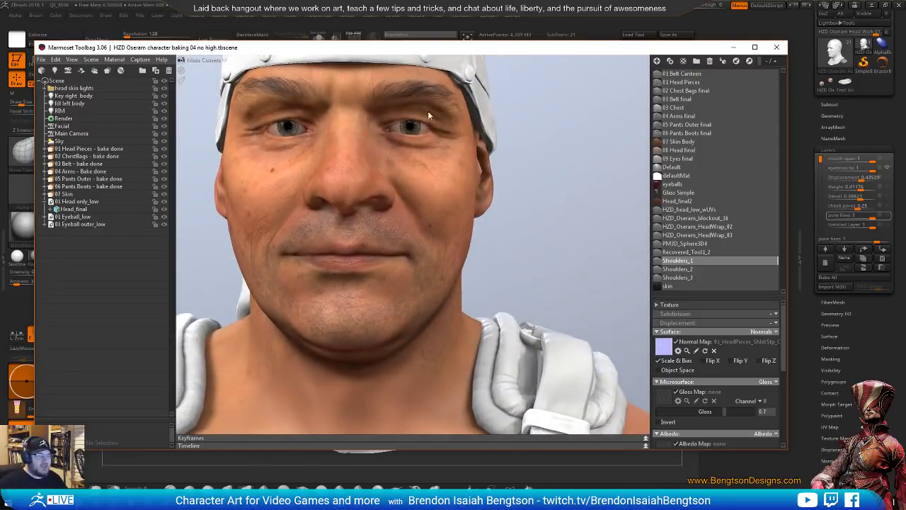
pyautogui.moveTo(394, 243); pyautogui.dragTo(403, 244, button='middle')
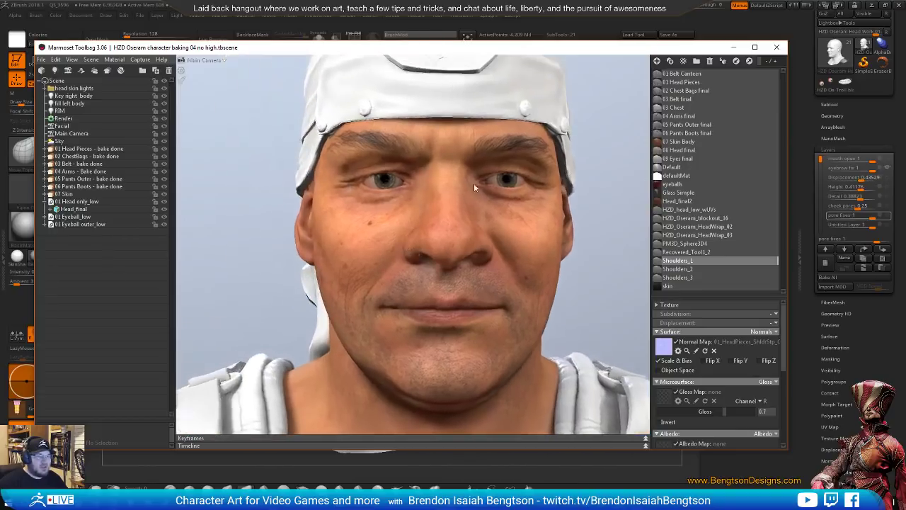
pyautogui.moveTo(419, 225); pyautogui.dragTo(555, 280)
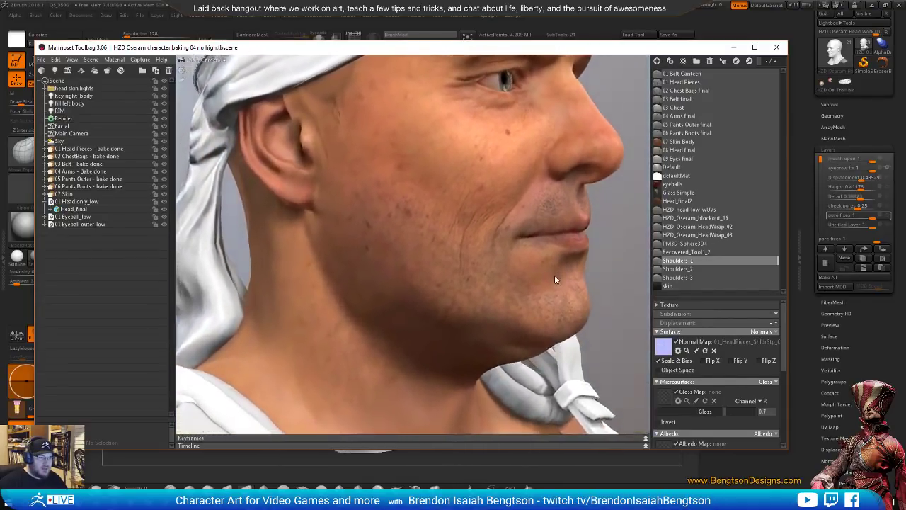
pyautogui.moveTo(525, 223); pyautogui.dragTo(472, 215)
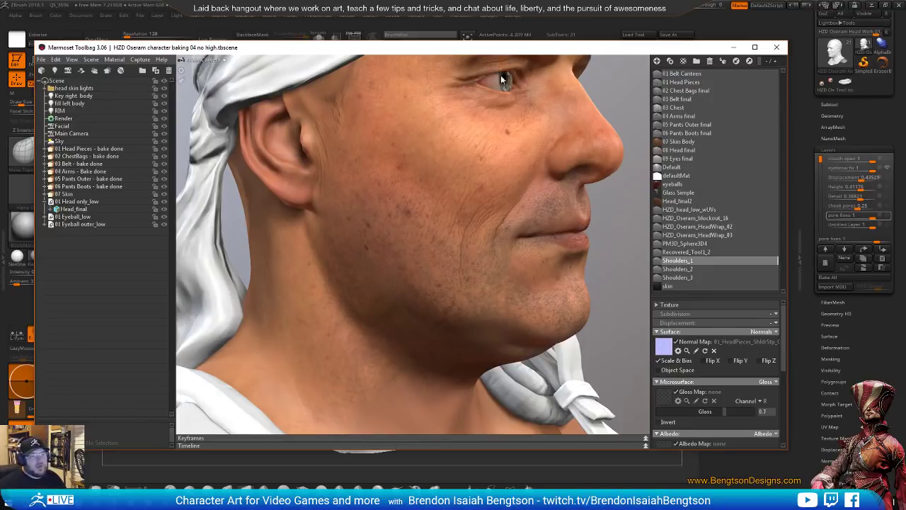
pyautogui.moveTo(483, 272); pyautogui.dragTo(417, 279)
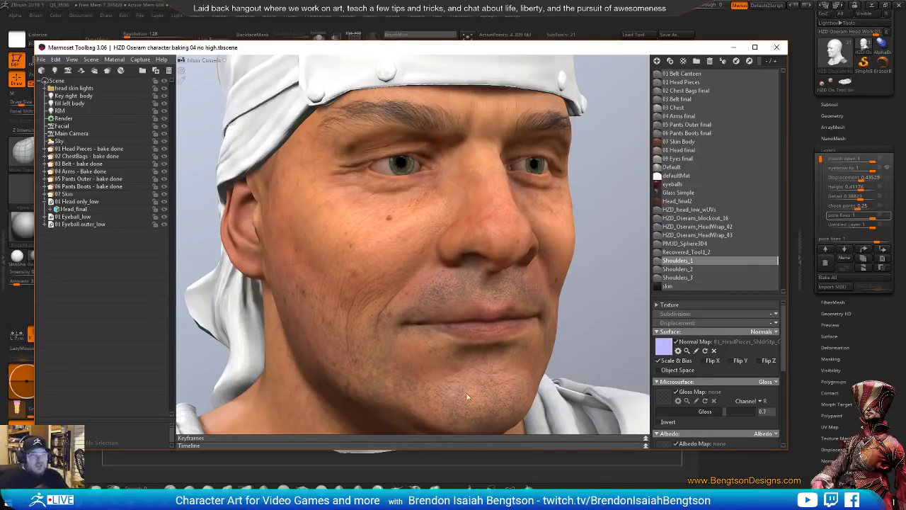
pyautogui.moveTo(466, 393); pyautogui.dragTo(464, 221)
pyautogui.scroll(-8, 466, 285)
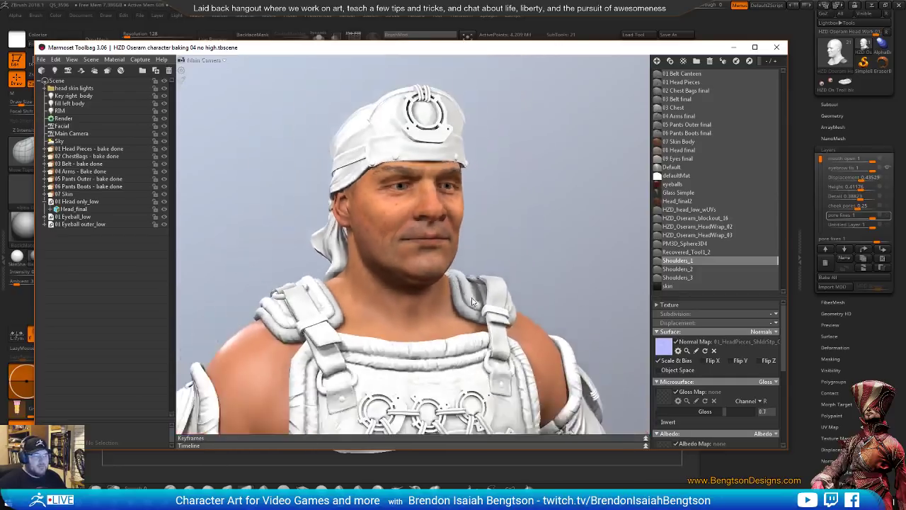
pyautogui.moveTo(476, 297); pyautogui.dragTo(297, 212)
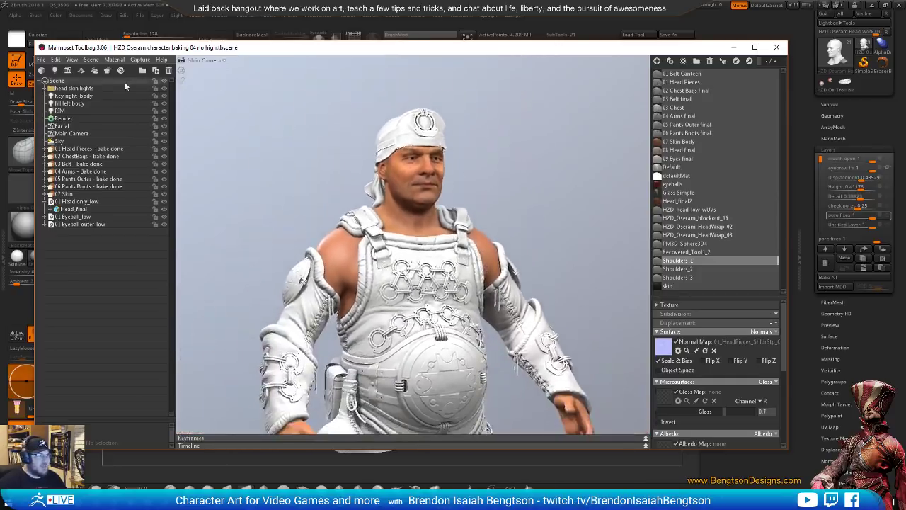
# Turn off the head skin lights and examine the outfit and the face under the remaining lighting.
pyautogui.moveTo(243, 171); pyautogui.dragTo(421, 284)
pyautogui.moveTo(372, 289); pyautogui.dragTo(409, 298)
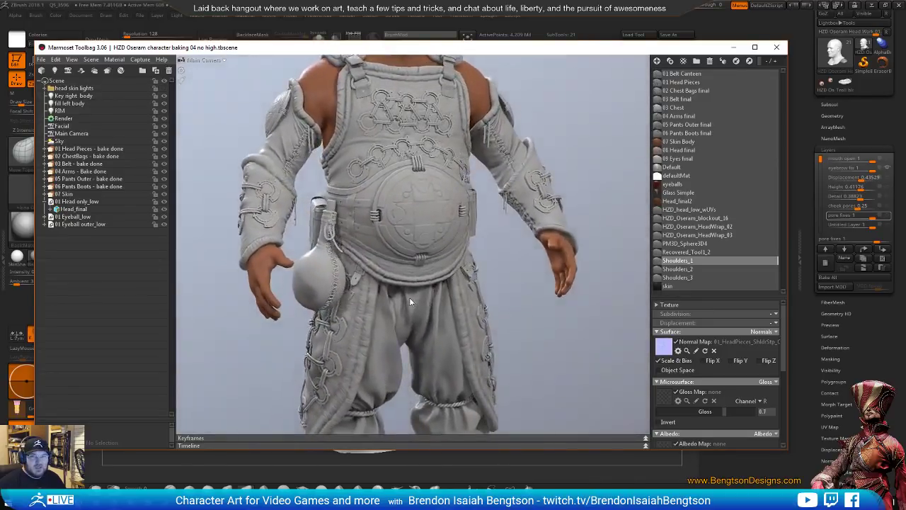
pyautogui.moveTo(409, 297); pyautogui.dragTo(416, 302, button='middle')
pyautogui.scroll(10, 409, 125)
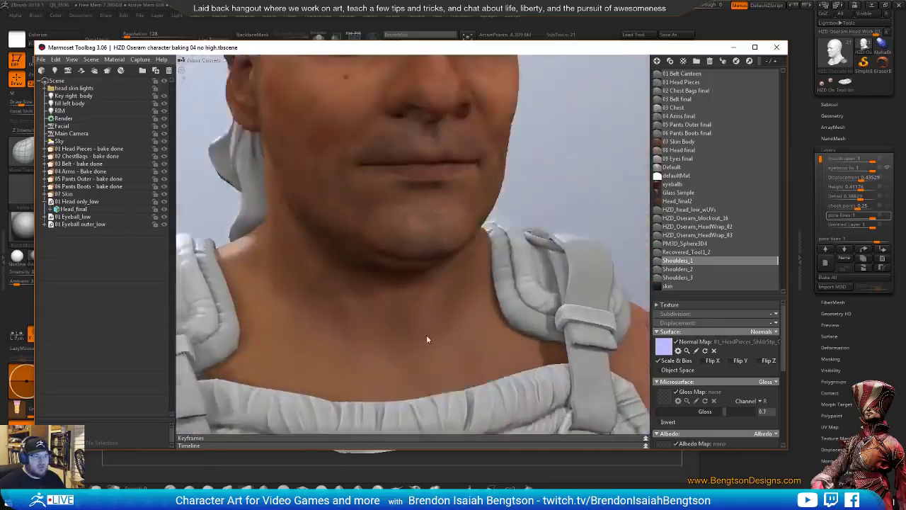
pyautogui.moveTo(425, 167); pyautogui.dragTo(429, 330, button='middle')
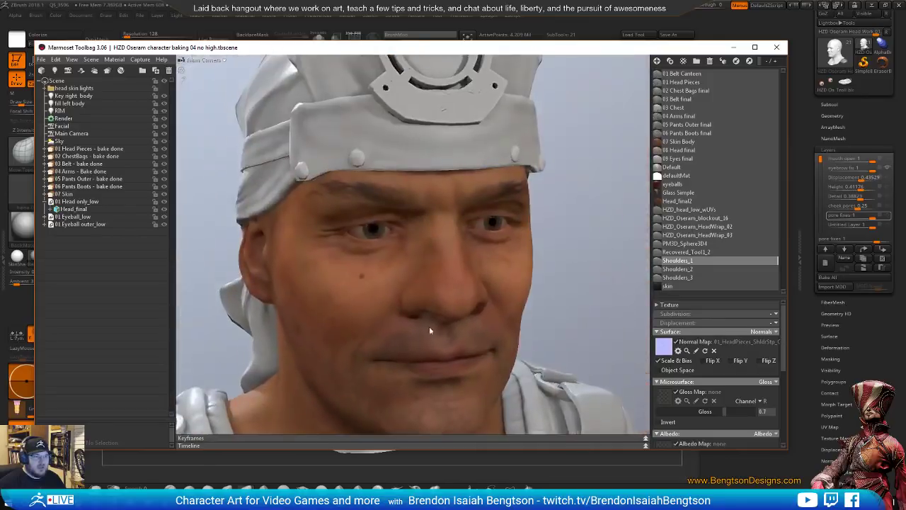
pyautogui.moveTo(390, 202); pyautogui.dragTo(349, 237, button='right')
pyautogui.moveTo(349, 276); pyautogui.dragTo(346, 224, button='middle')
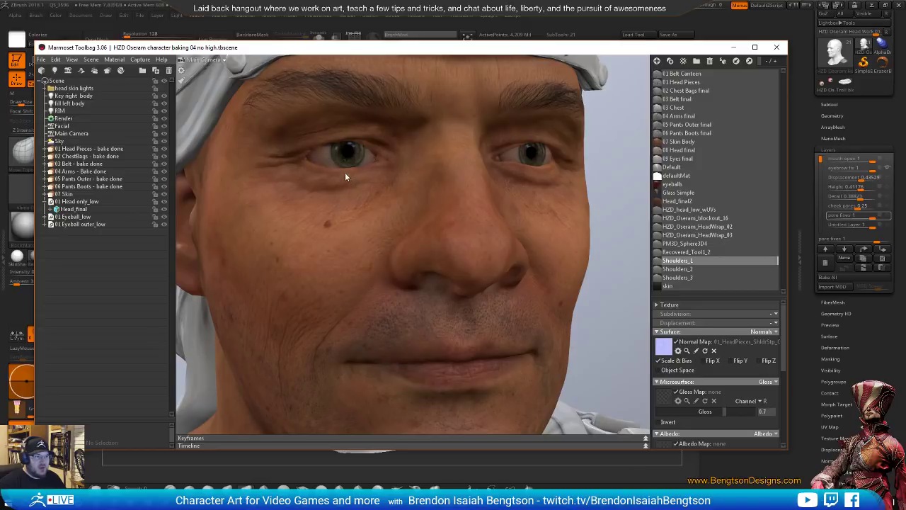
# Examine the character's eyes, eyebrows and skin detail close up, and return to a three-quarter view of the whole head.
pyautogui.moveTo(345, 172); pyautogui.dragTo(294, 129)
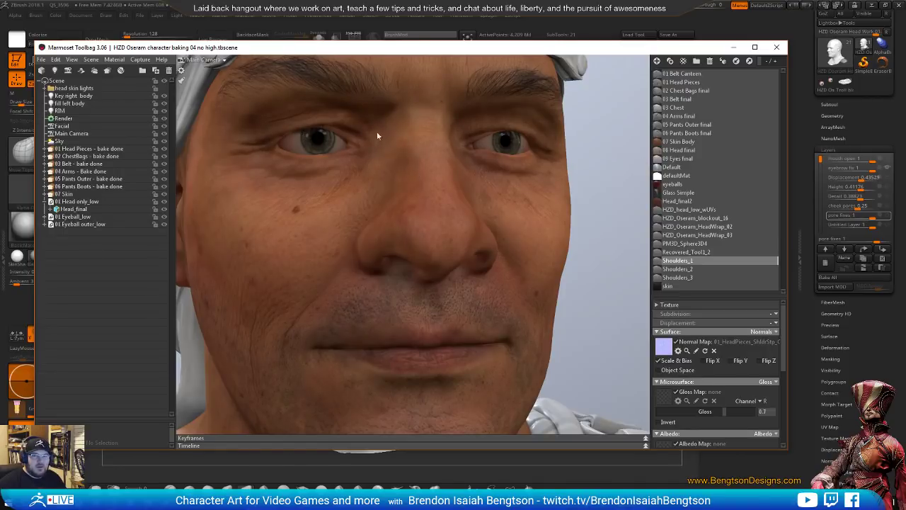
pyautogui.moveTo(345, 226); pyautogui.dragTo(317, 227)
pyautogui.moveTo(316, 192); pyautogui.dragTo(358, 206)
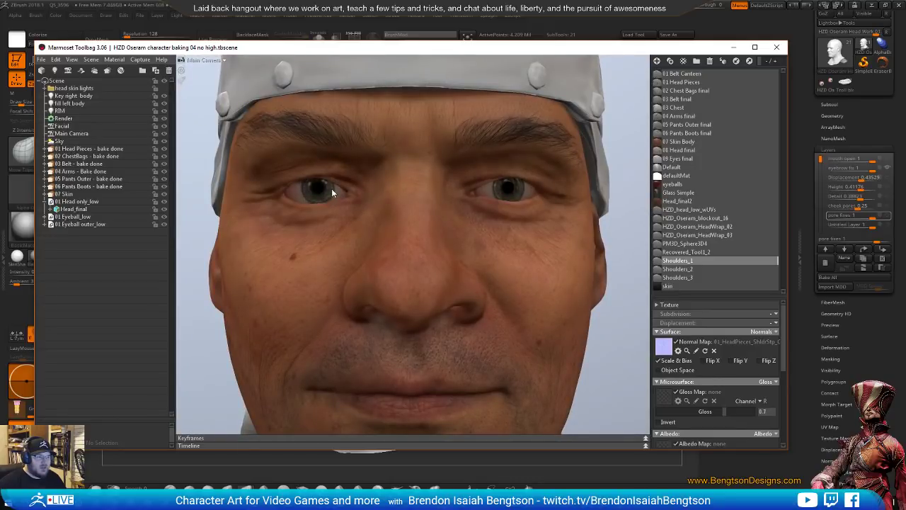
pyautogui.scroll(-3, 332, 189)
pyautogui.moveTo(304, 166); pyautogui.dragTo(313, 188)
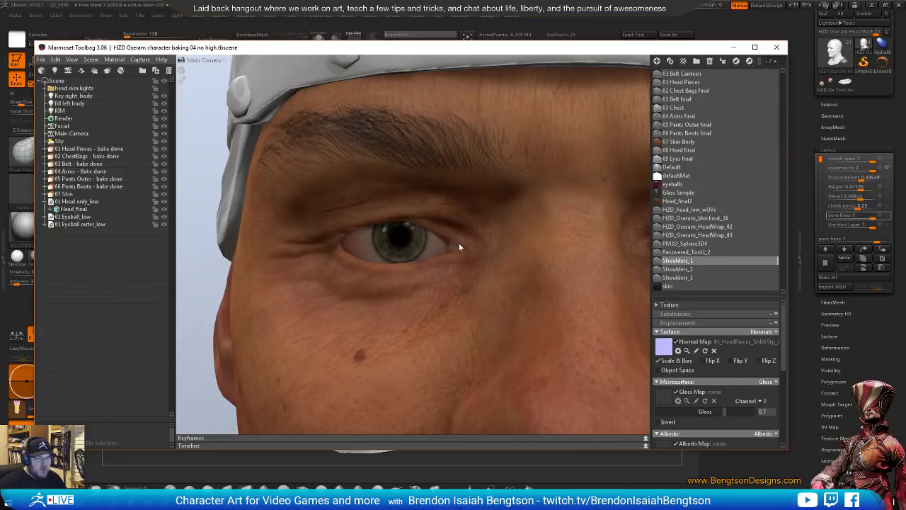
pyautogui.scroll(-10, 454, 242)
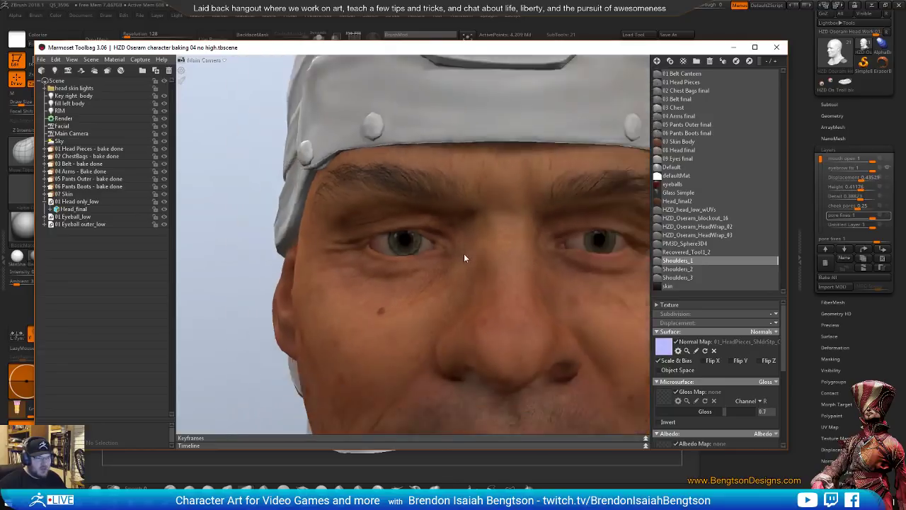
pyautogui.moveTo(501, 290); pyautogui.dragTo(456, 215, button='middle')
pyautogui.moveTo(456, 214); pyautogui.dragTo(404, 186)
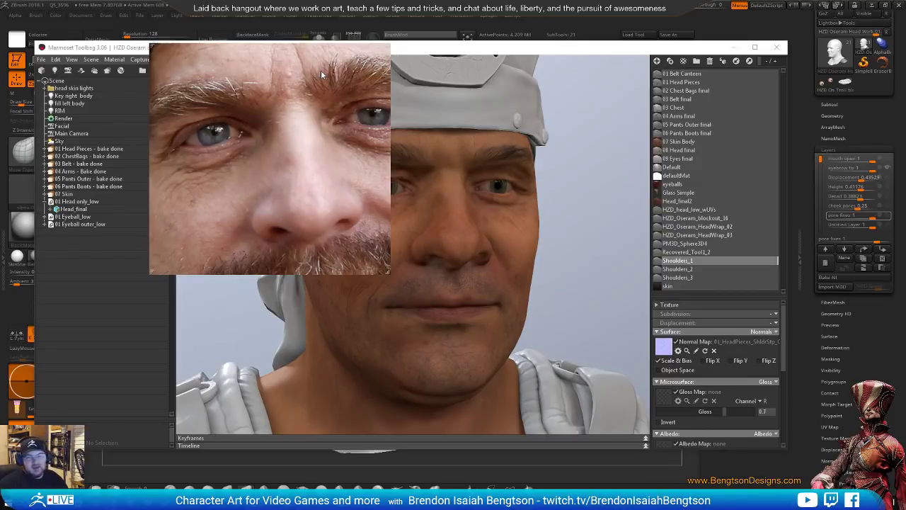
# Enlarge the reference photo, show its whole face and place it beside the character's head for comparison.
pyautogui.moveTo(321, 70); pyautogui.dragTo(230, 45)
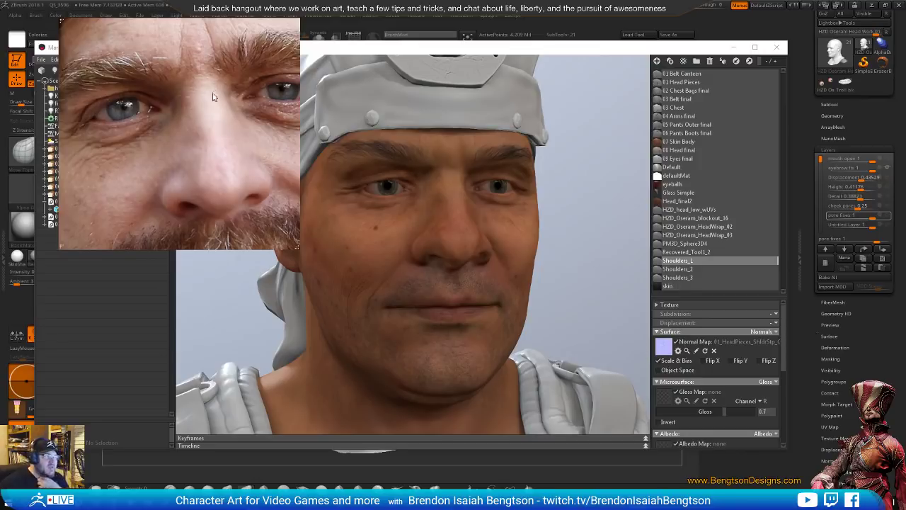
pyautogui.moveTo(295, 246); pyautogui.dragTo(364, 294)
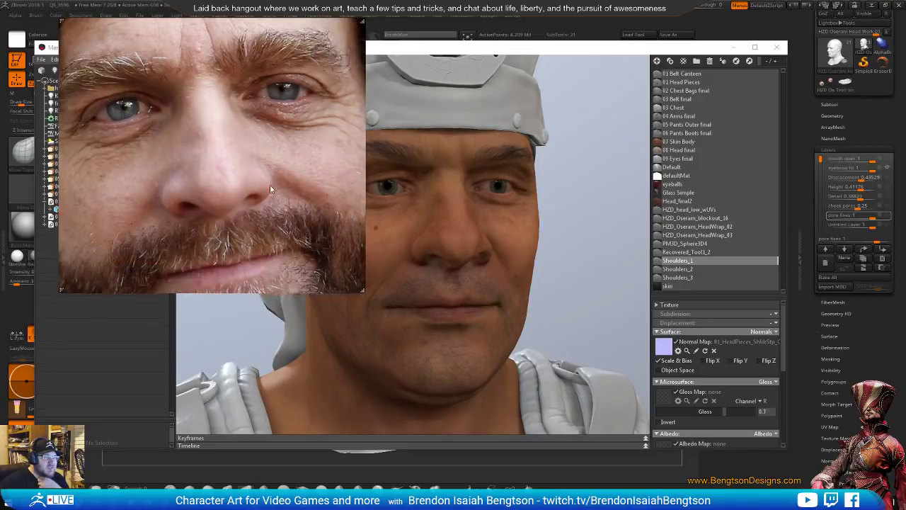
pyautogui.scroll(-2, 269, 184)
pyautogui.moveTo(269, 188); pyautogui.dragTo(211, 215)
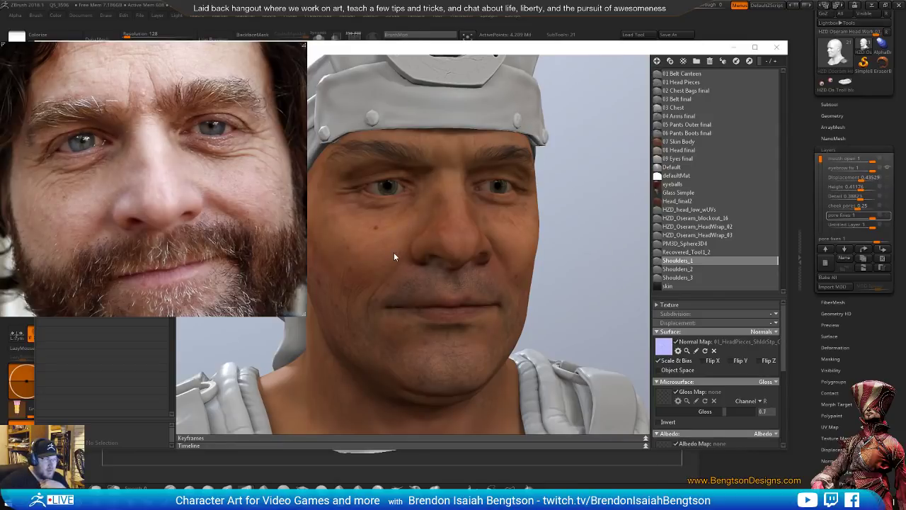
# Put away the reference photo, check the ZBrush head sculpt and return to the Marmoset Toolbag scene.
pyautogui.hotkey('alt', 'Tab')
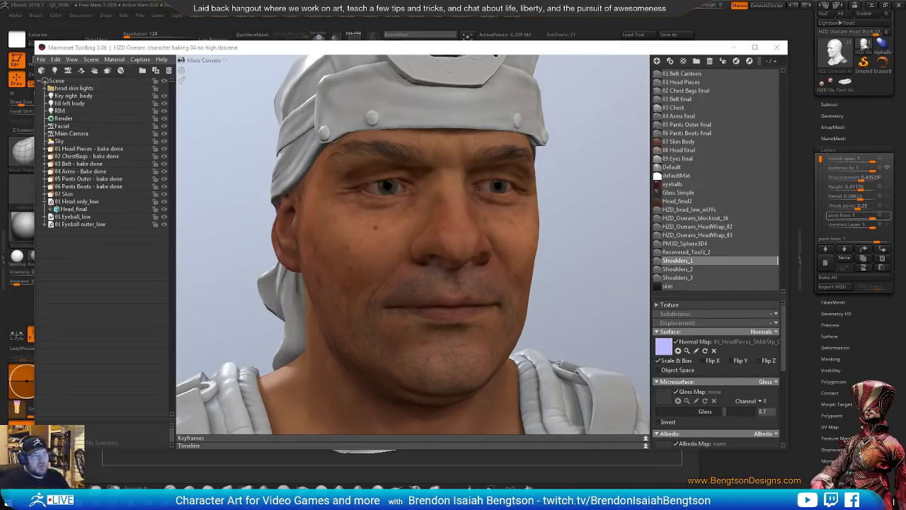
pyautogui.hotkey('alt', 'Tab')
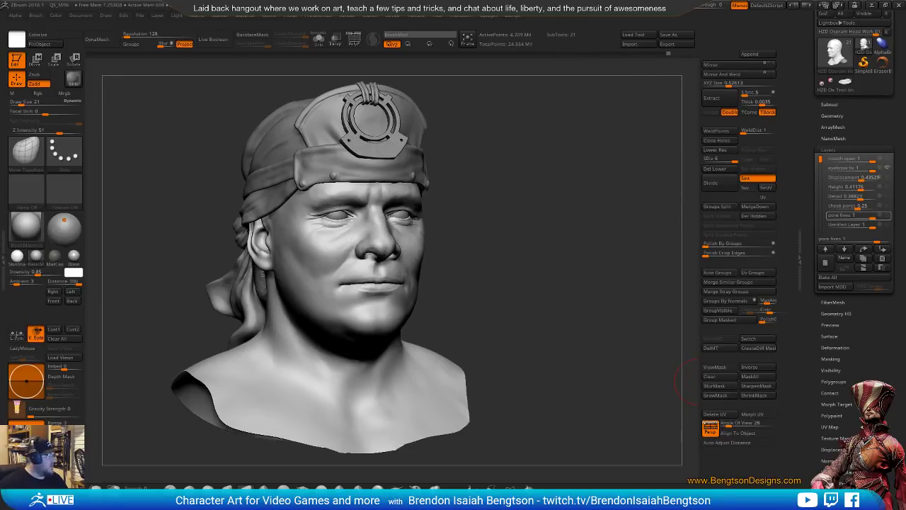
pyautogui.hotkey('alt', 'Tab')
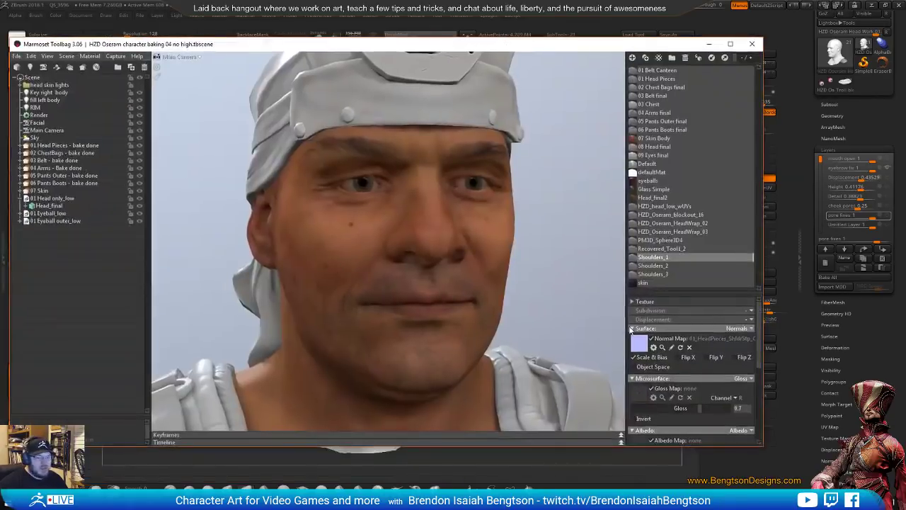
# Select the head mesh, preview the normal map of the Shoulders_1 material and close the preview.
pyautogui.click(465, 219)
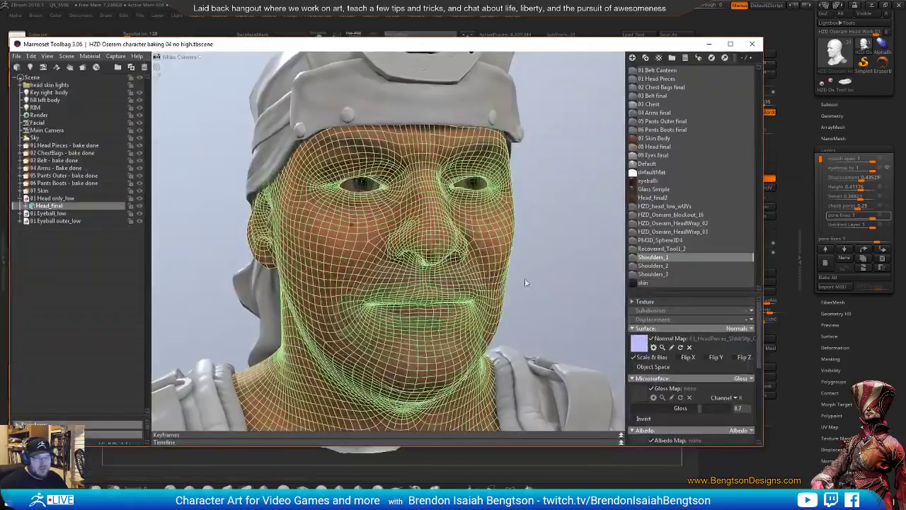
pyautogui.click(664, 347)
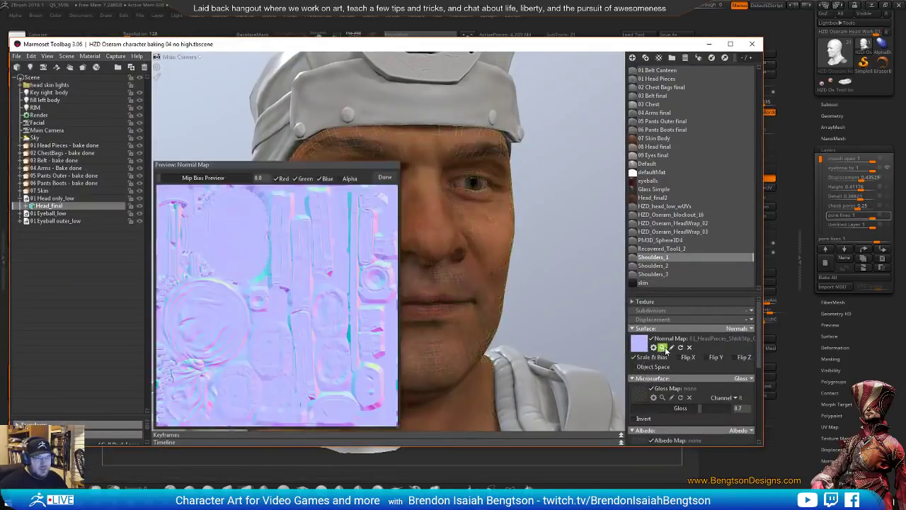
pyautogui.click(385, 177)
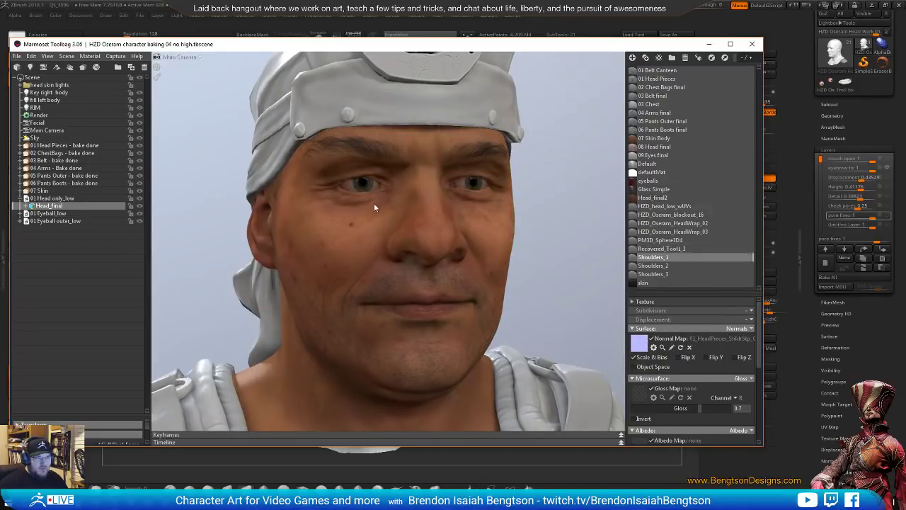
# Select the Head_final2 material, preview its normal map and close the preview.
pyautogui.click(655, 198)
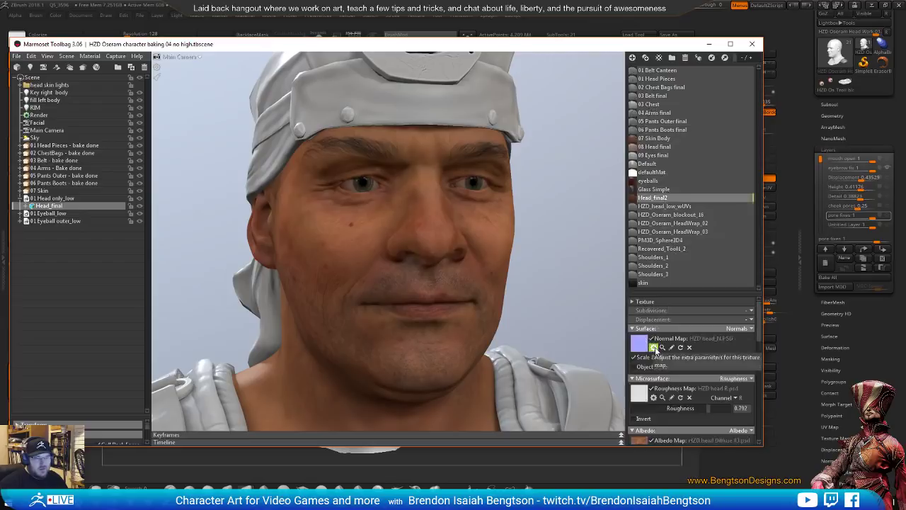
pyautogui.click(662, 347)
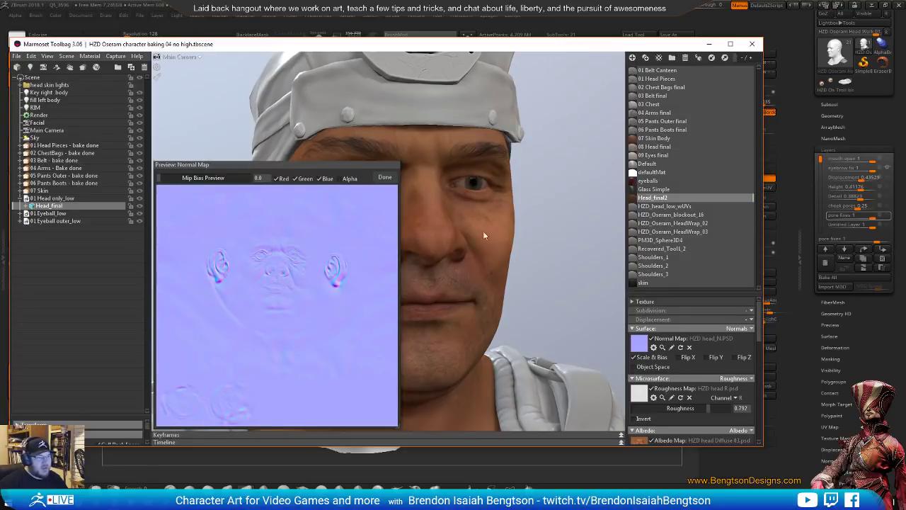
pyautogui.click(383, 178)
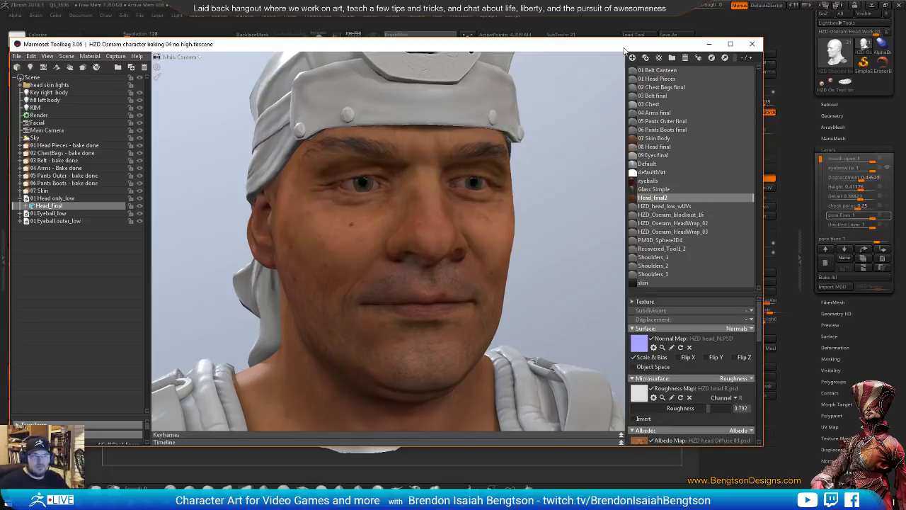
# Switch to ZBrush and examine the head sculpt up close in profile and three-quarter view.
pyautogui.moveTo(627, 49)
pyautogui.mouseDown()
pyautogui.moveTo(1, 58)
pyautogui.moveTo(191, 140)
pyautogui.moveTo(0, 156)
pyautogui.mouseUp()
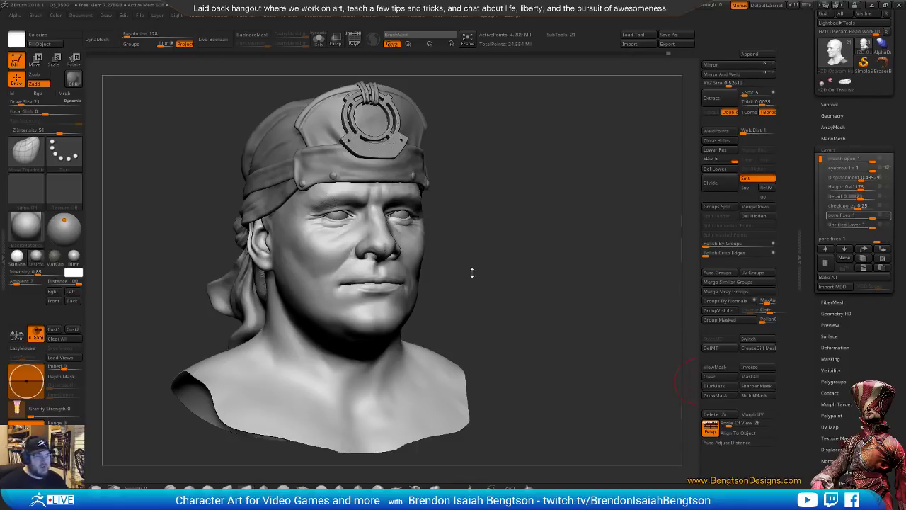
pyautogui.keyDown('alt'); pyautogui.moveTo(501, 274); pyautogui.dragTo(569, 138); pyautogui.keyUp('alt')
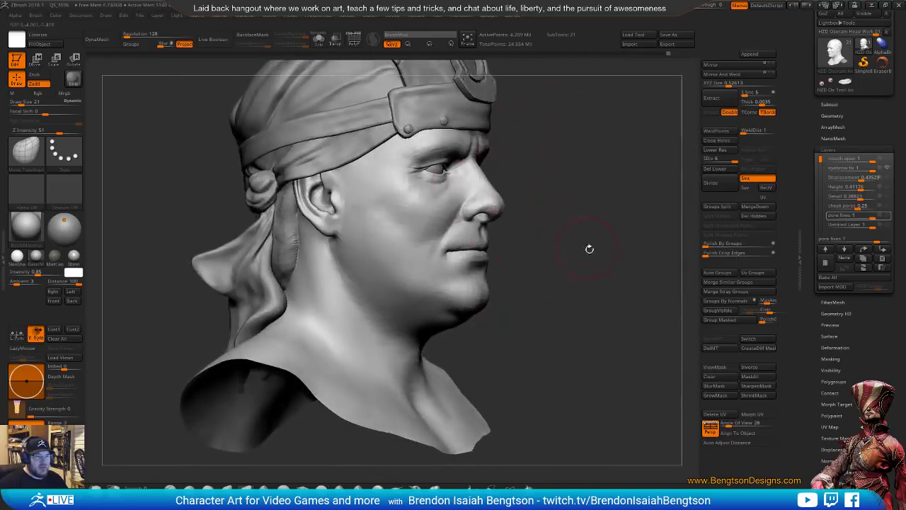
pyautogui.moveTo(589, 249)
pyautogui.mouseDown()
pyautogui.moveTo(574, 281)
pyautogui.moveTo(587, 249)
pyautogui.mouseUp()
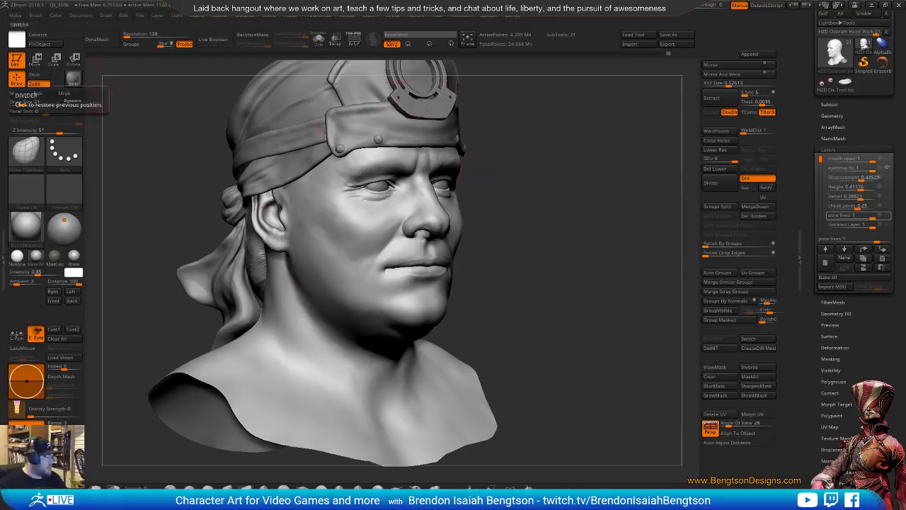
# Switch to Photoshop and examine the HZD head tex export Detail 01 and Displacement 01 maps, both close up and as a whole.
pyautogui.hotkey('alt', 'Tab')
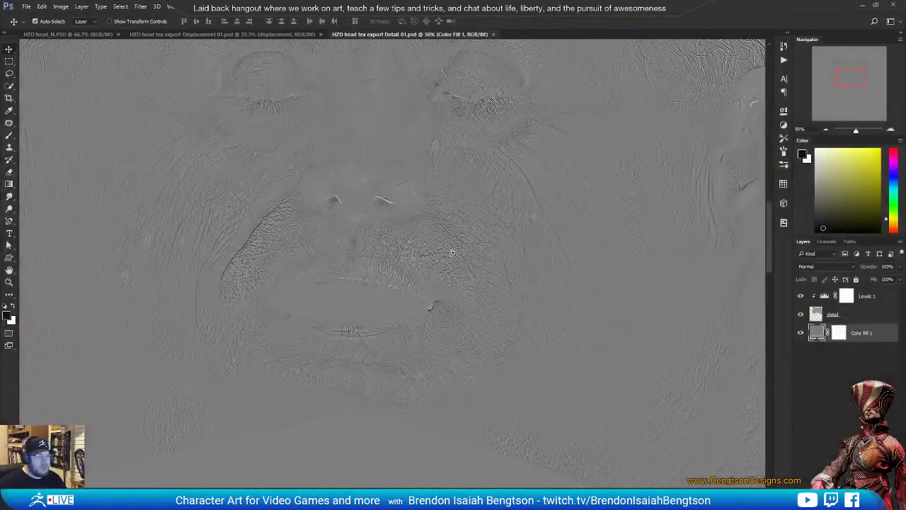
pyautogui.keyDown('ctrl'); pyautogui.keyDown('alt'); pyautogui.click(453, 254); pyautogui.keyUp('alt'); pyautogui.keyUp('ctrl')
pyautogui.keyDown('ctrl'); pyautogui.keyDown('alt'); pyautogui.click(453, 254); pyautogui.keyUp('alt'); pyautogui.keyUp('ctrl')
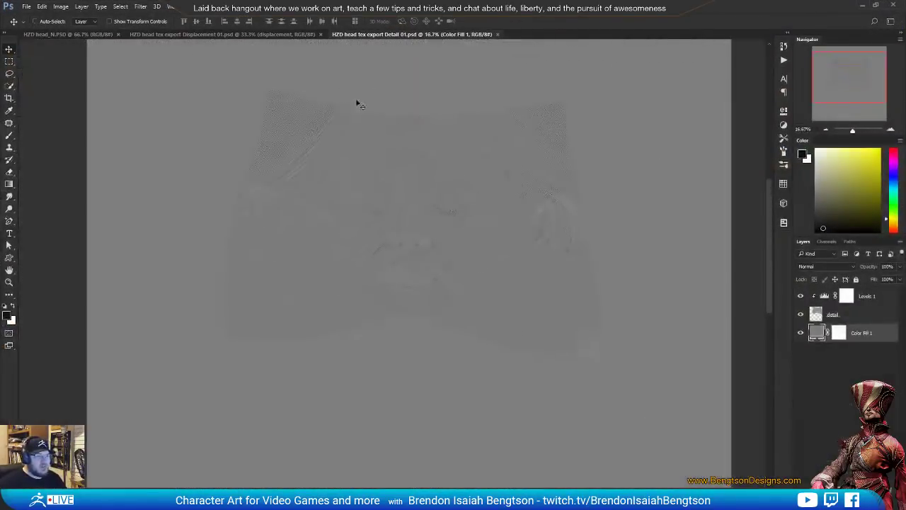
pyautogui.click(212, 33)
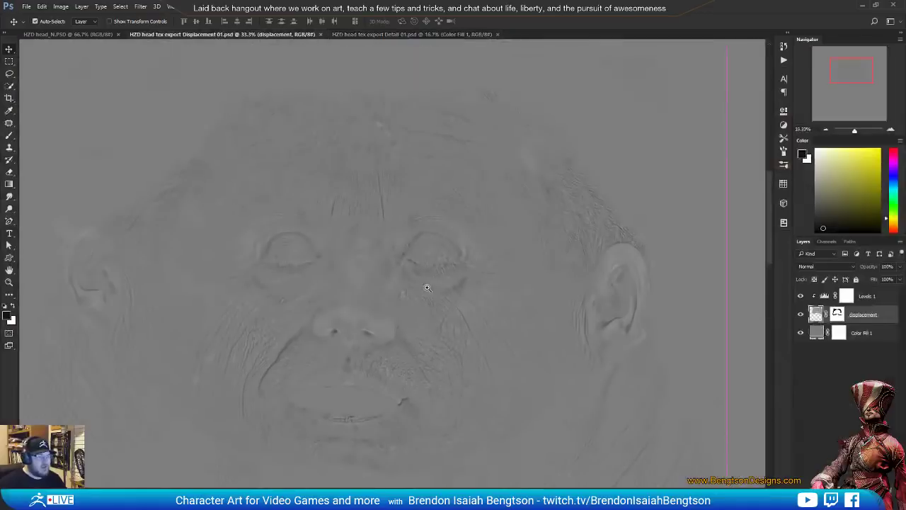
pyautogui.moveTo(358, 328); pyautogui.dragTo(408, 257)
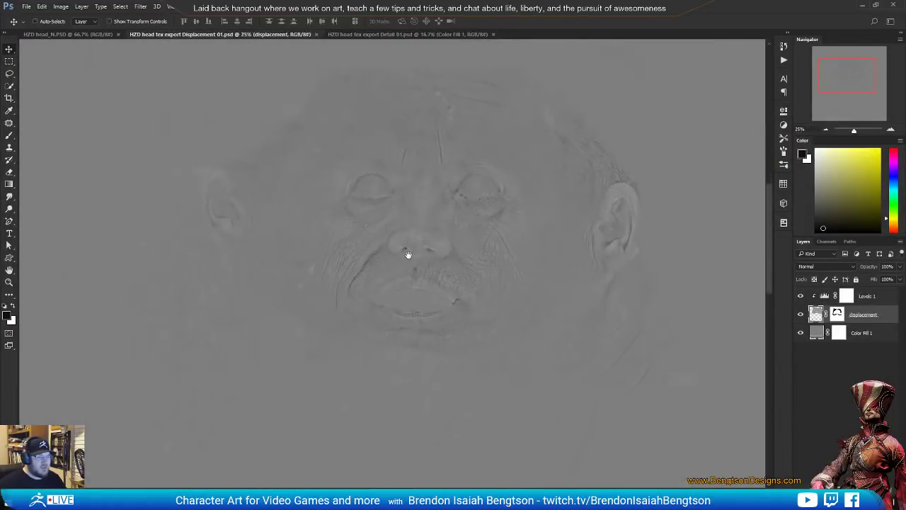
pyautogui.keyDown('alt'); pyautogui.scroll(-3, 416, 228); pyautogui.keyUp('alt')
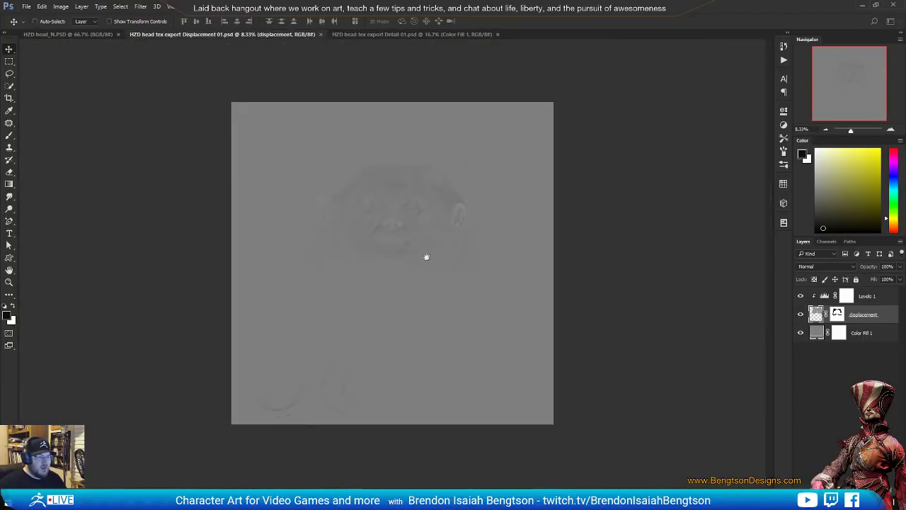
pyautogui.keyDown('alt'); pyautogui.scroll(2, 376, 215); pyautogui.keyUp('alt')
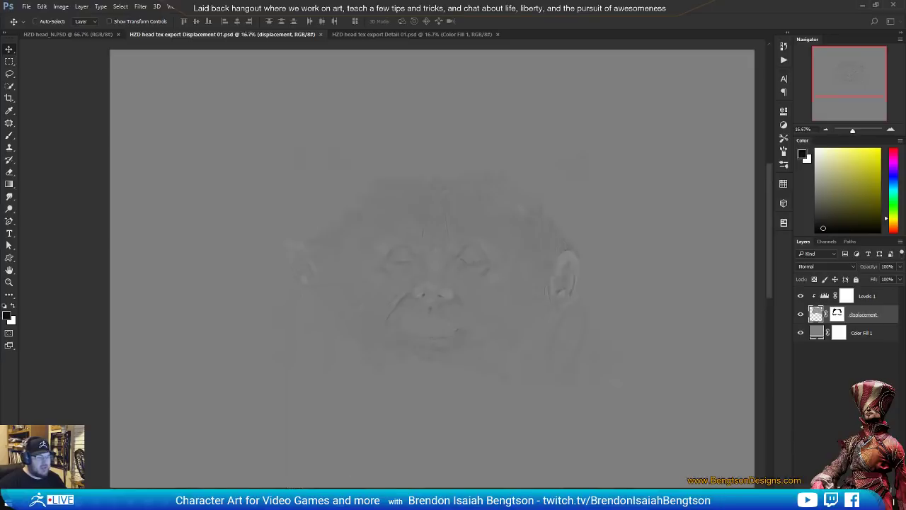
# Return to ZBrush, open the Displacement Map settings of the head and try to turn displacement on.
pyautogui.click(275, 500)
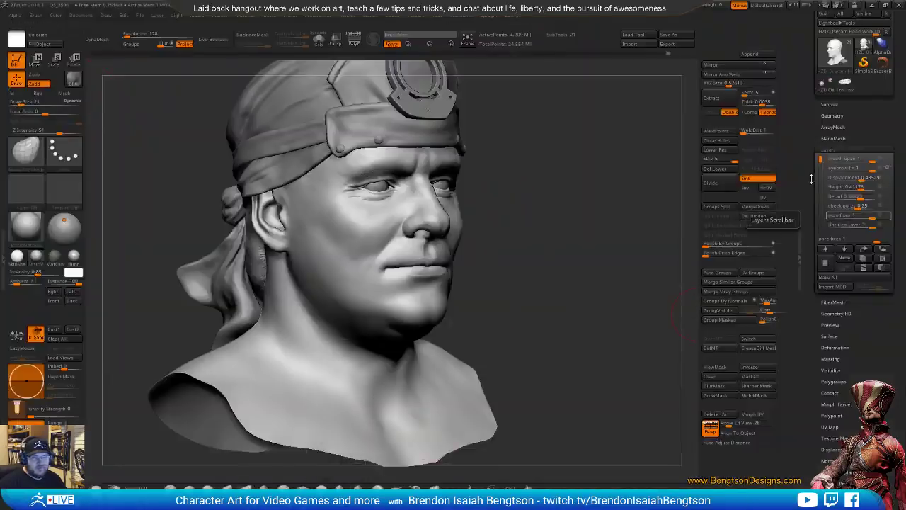
pyautogui.scroll(-5, 817, 324)
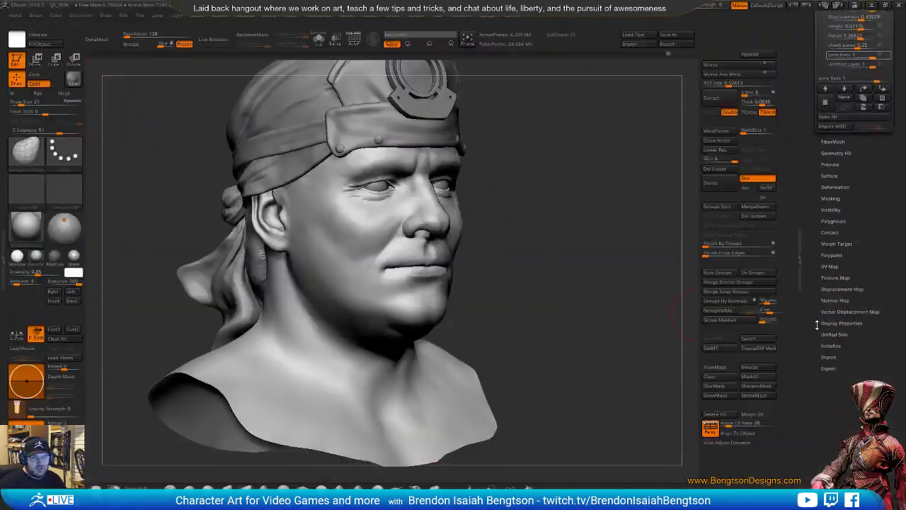
pyautogui.scroll(2, 818, 332)
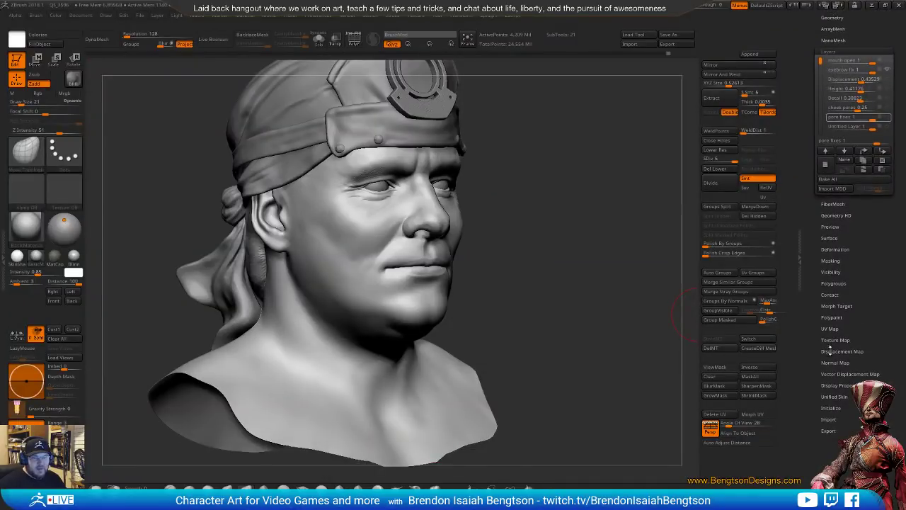
pyautogui.click(832, 351)
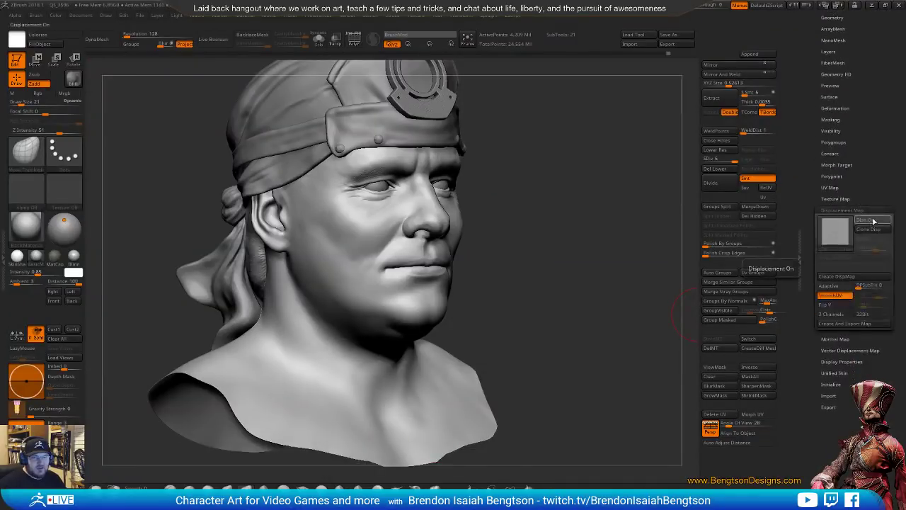
pyautogui.moveTo(837, 243)
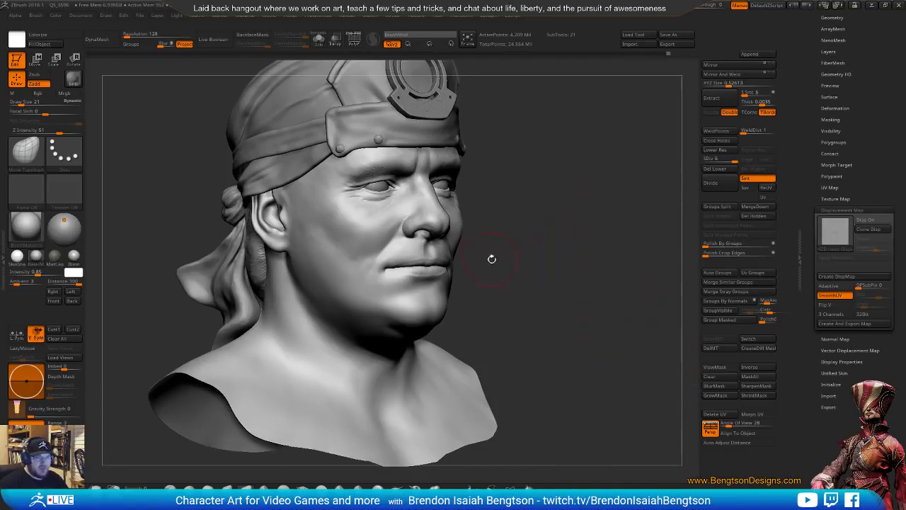
pyautogui.click(865, 220)
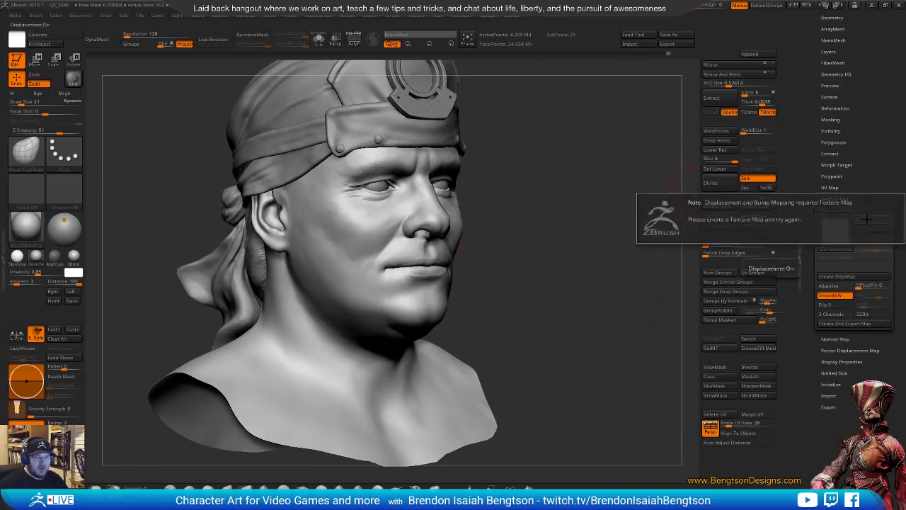
pyautogui.click(836, 199)
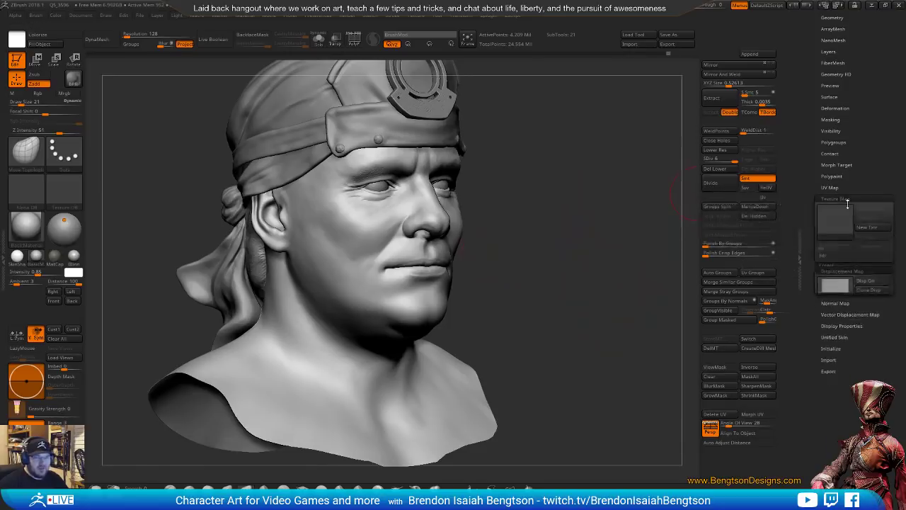
pyautogui.click(834, 218)
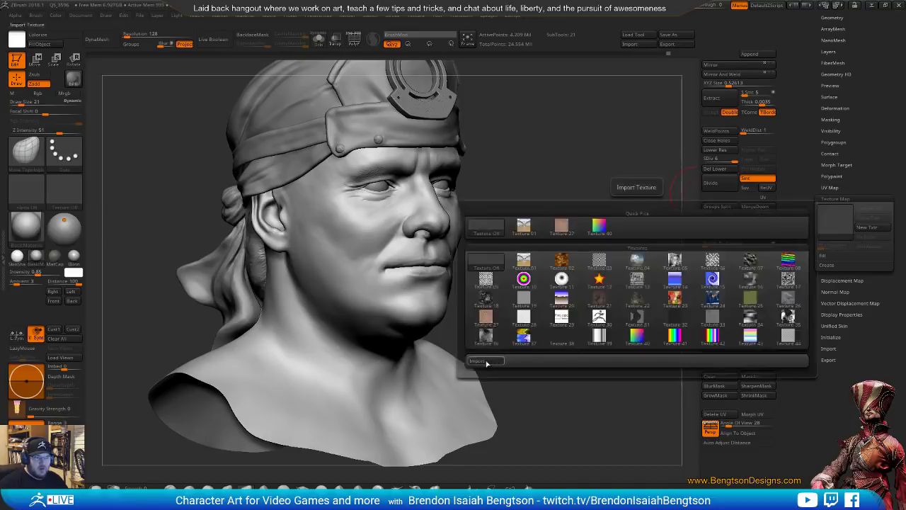
pyautogui.click(847, 281)
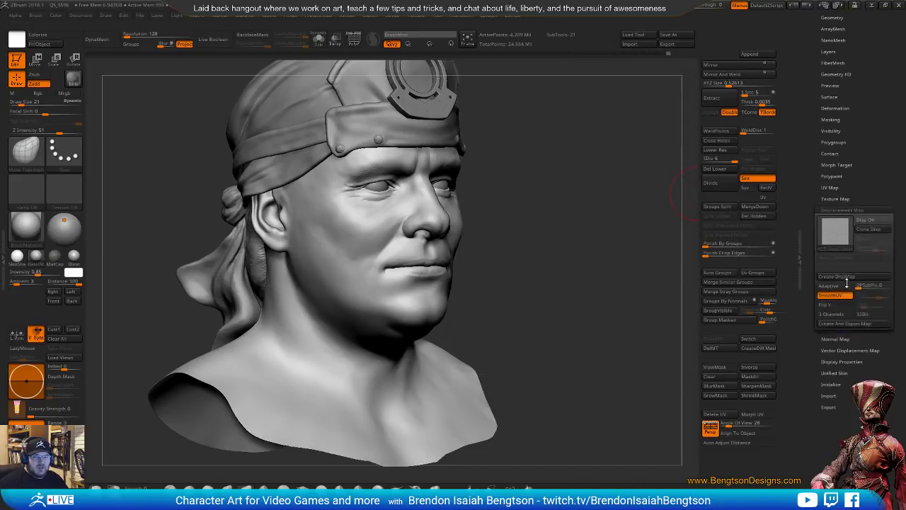
# Start a texture import for the head's Texture Map and browse to the expanded from PS folder in Horizon Zero Dawn char's Mudbox exported maps.
pyautogui.click(835, 199)
pyautogui.click(840, 225)
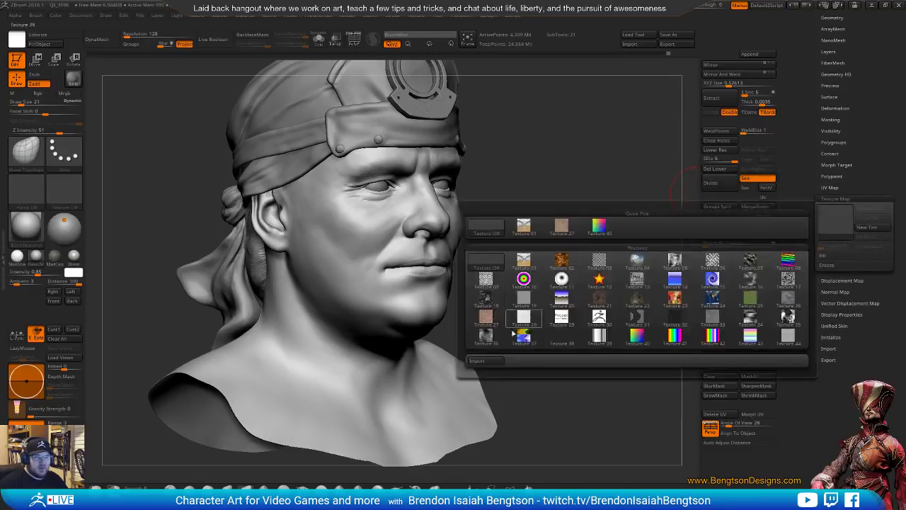
pyautogui.click(495, 364)
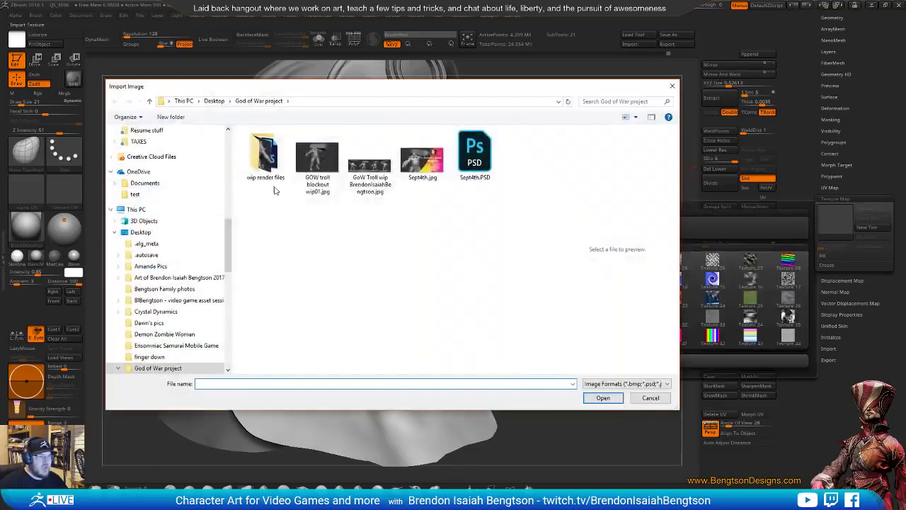
pyautogui.scroll(10, 151, 243)
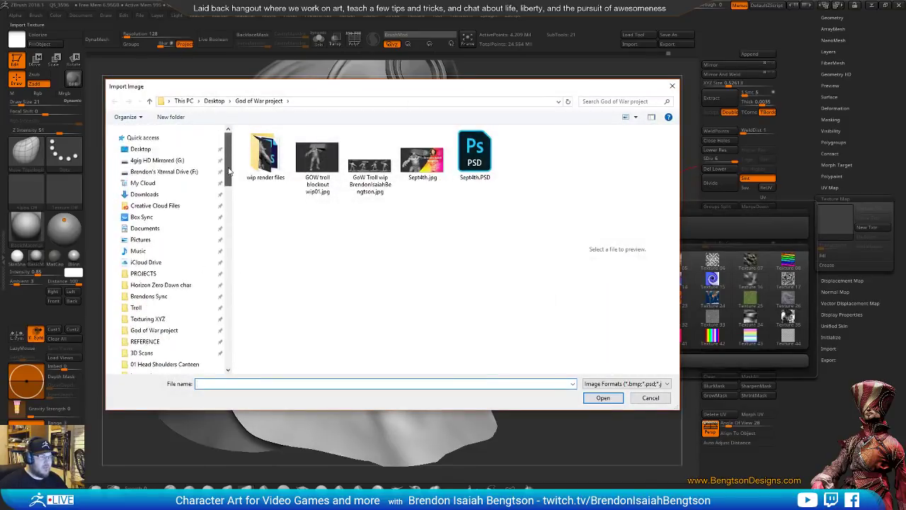
pyautogui.scroll(-1, 150, 243)
pyautogui.click(151, 243)
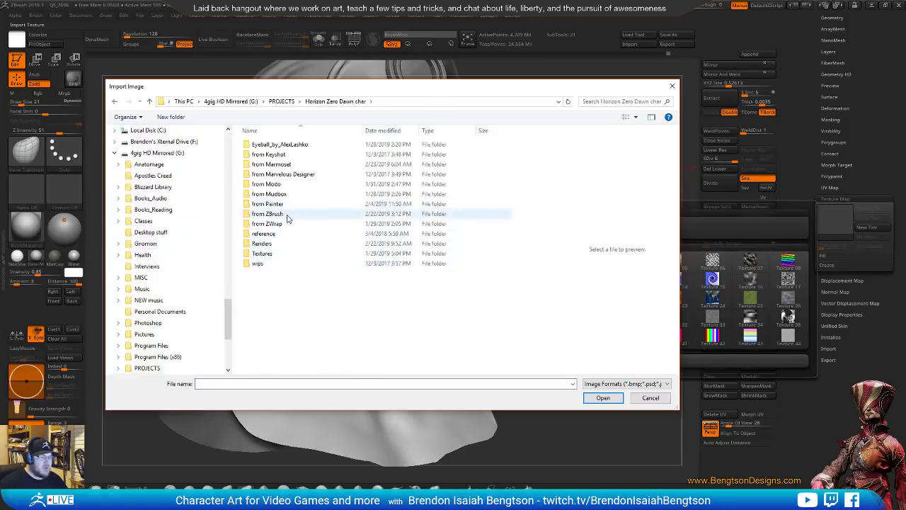
pyautogui.doubleClick(292, 214)
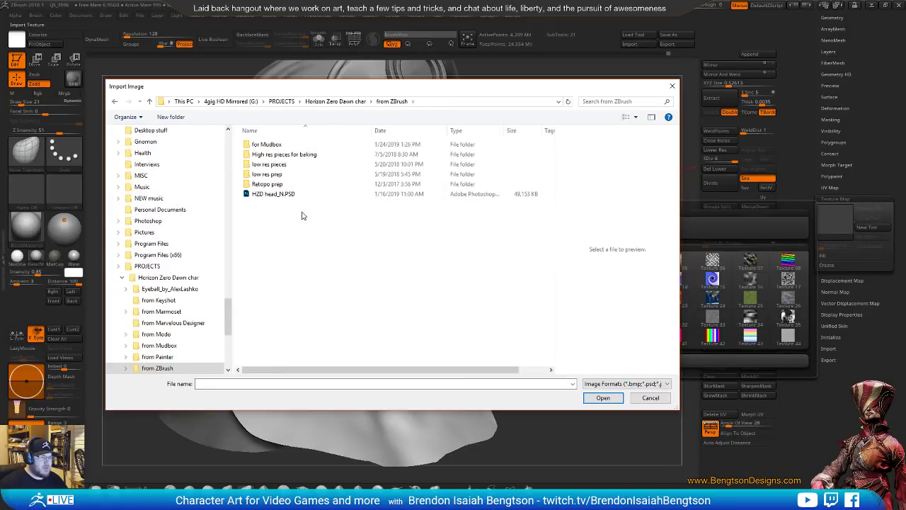
pyautogui.doubleClick(283, 145)
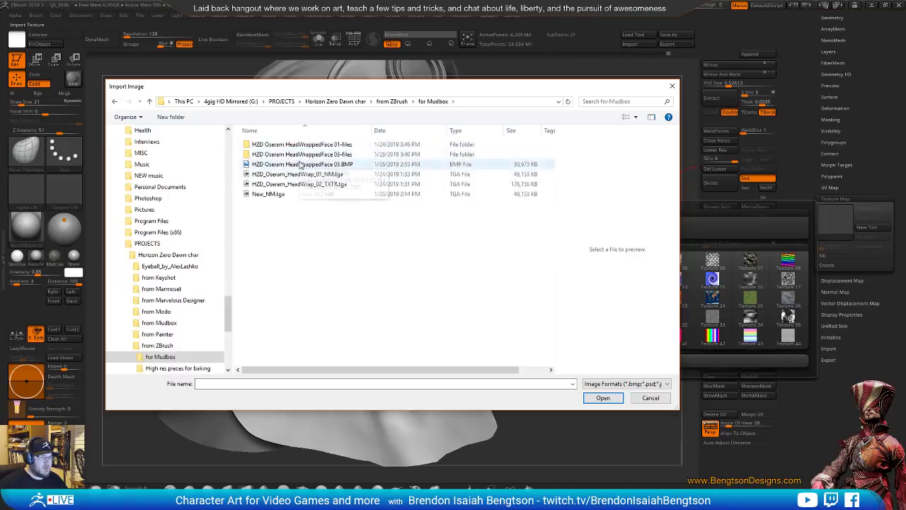
pyautogui.click(350, 103)
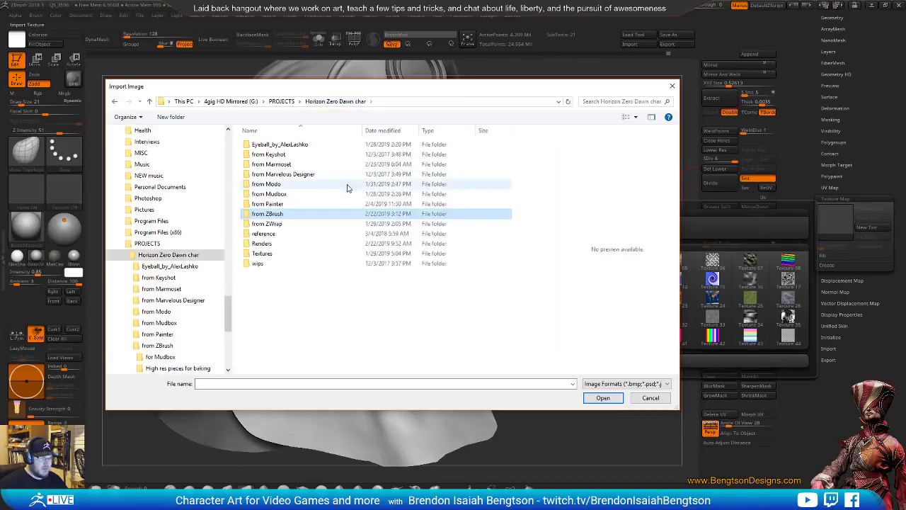
pyautogui.doubleClick(272, 194)
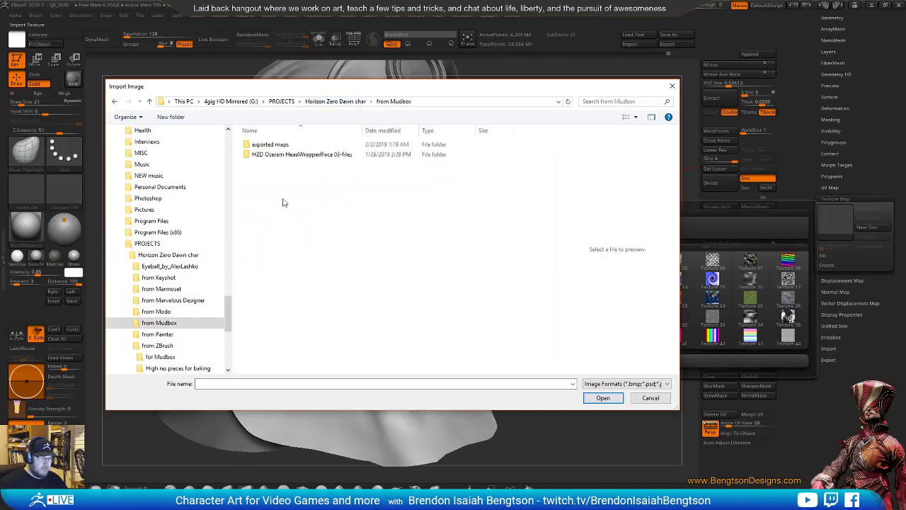
pyautogui.doubleClick(281, 145)
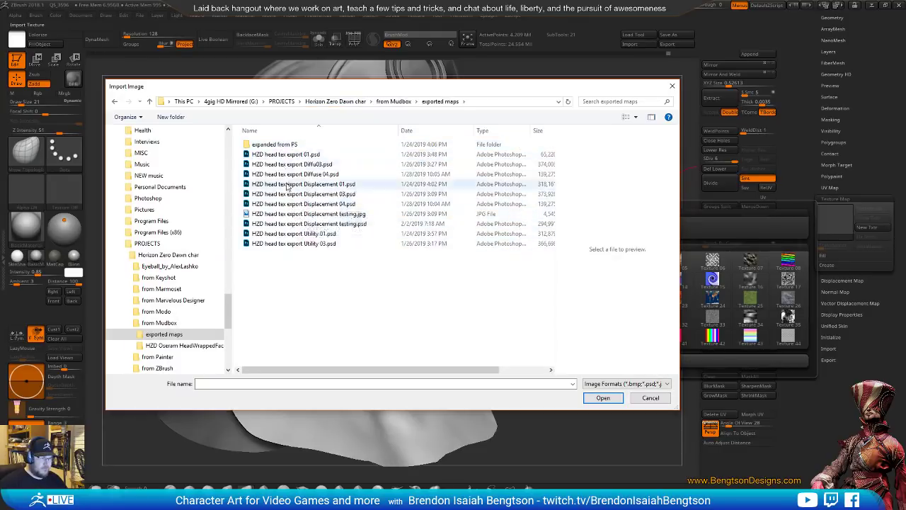
pyautogui.doubleClick(275, 144)
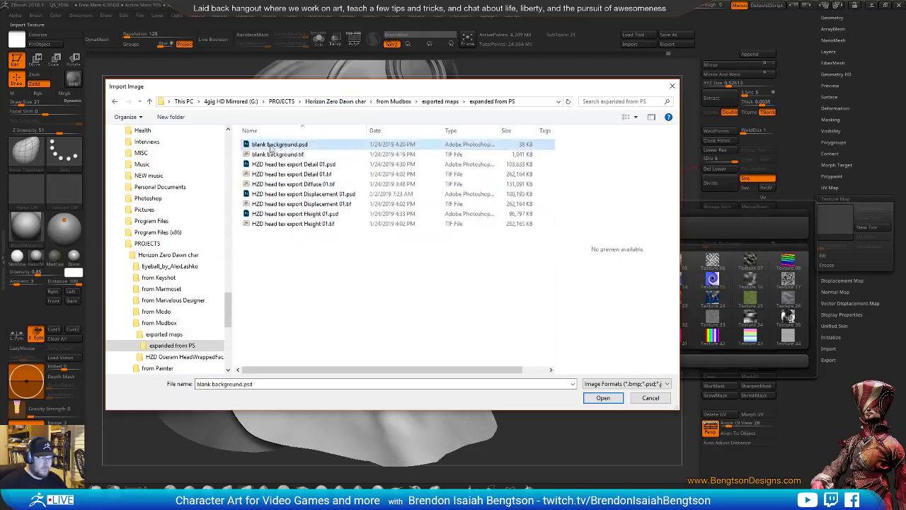
# Try to import blank background.tif as the head's texture.
pyautogui.click(279, 155)
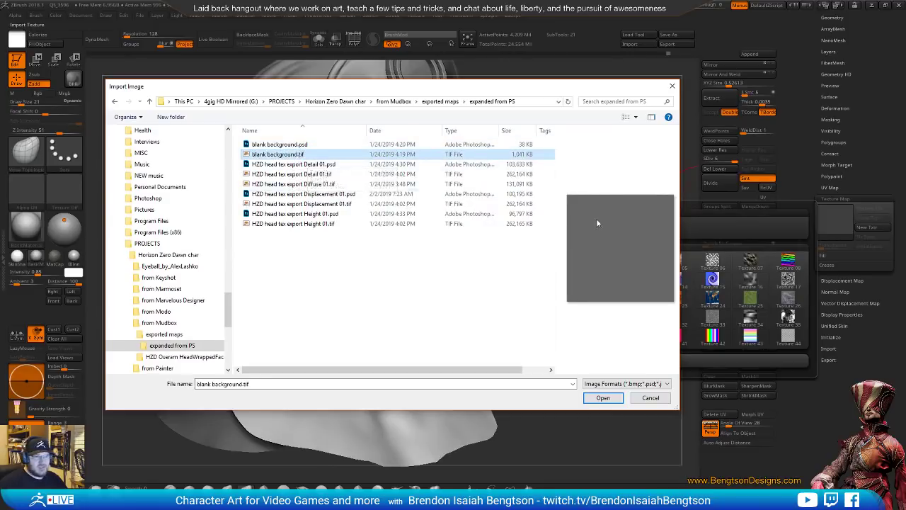
pyautogui.doubleClick(278, 155)
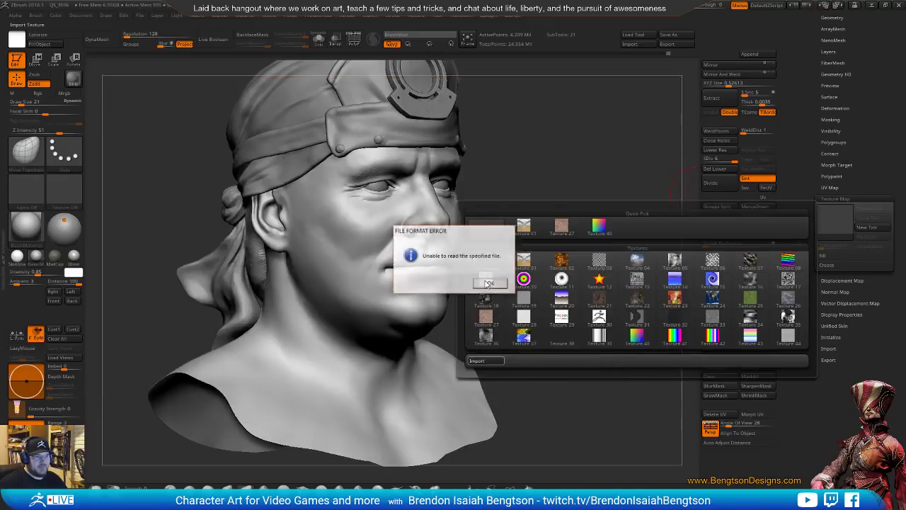
pyautogui.click(488, 283)
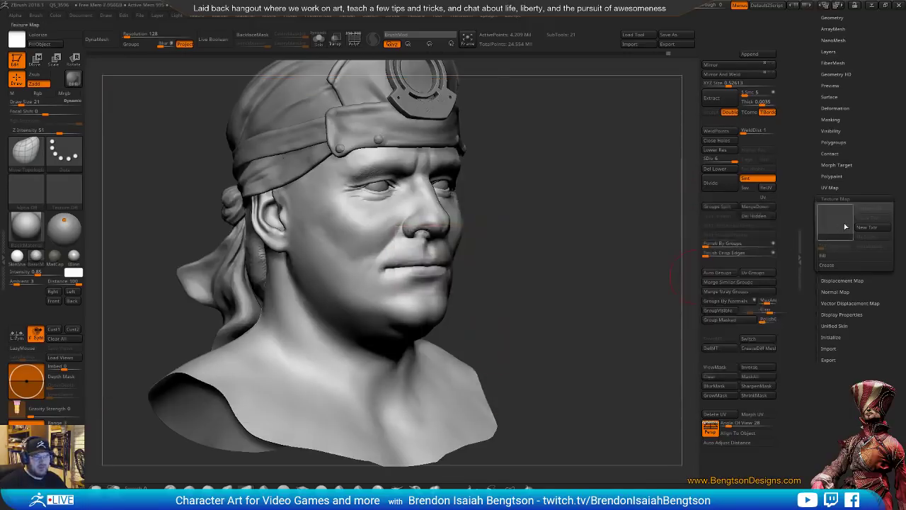
# Import the blank background image from the expanded from PS folder as the head's texture map and inspect the face with it.
pyautogui.click(845, 226)
pyautogui.click(476, 361)
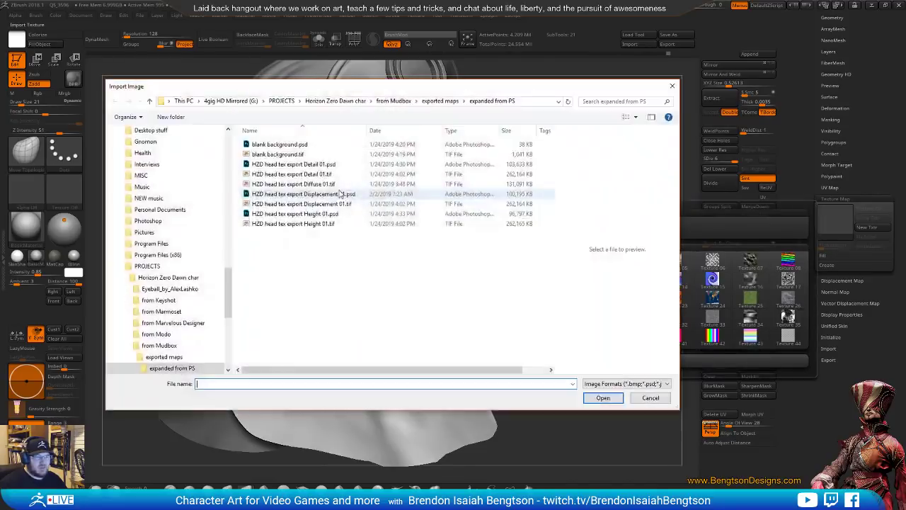
pyautogui.doubleClick(306, 154)
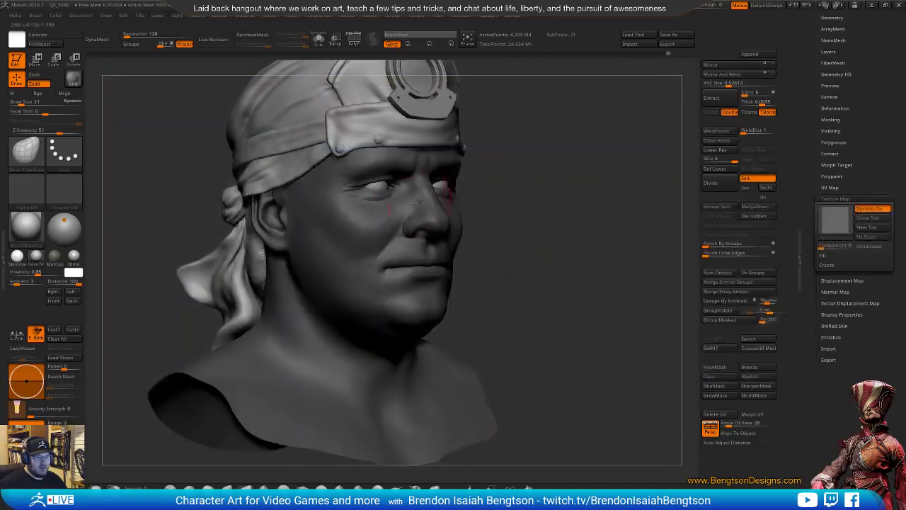
pyautogui.moveTo(504, 281)
pyautogui.keyDown('shift'); pyautogui.mouseDown()
pyautogui.moveTo(516, 313)
pyautogui.moveTo(542, 315)
pyautogui.moveTo(510, 317)
pyautogui.mouseUp(); pyautogui.keyUp('shift')
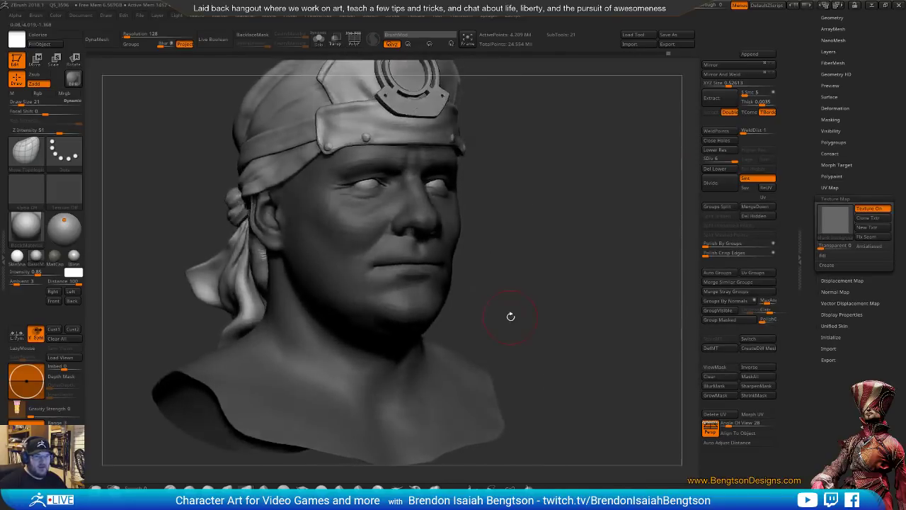
pyautogui.moveTo(557, 356)
pyautogui.keyDown('alt'); pyautogui.mouseDown()
pyautogui.moveTo(573, 330)
pyautogui.moveTo(576, 361)
pyautogui.mouseUp(); pyautogui.keyUp('alt')
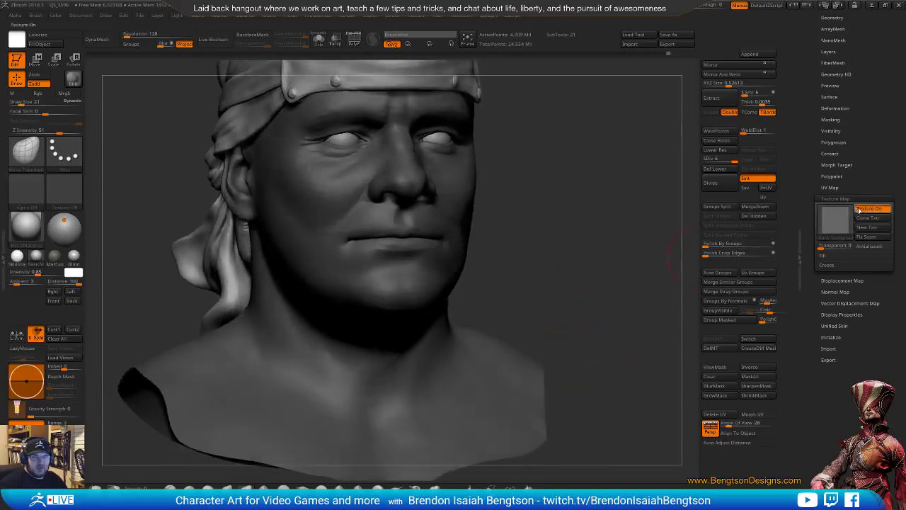
# Turn on displacement in the head's Displacement Map settings and inspect the skin detail on the face up close.
pyautogui.click(842, 281)
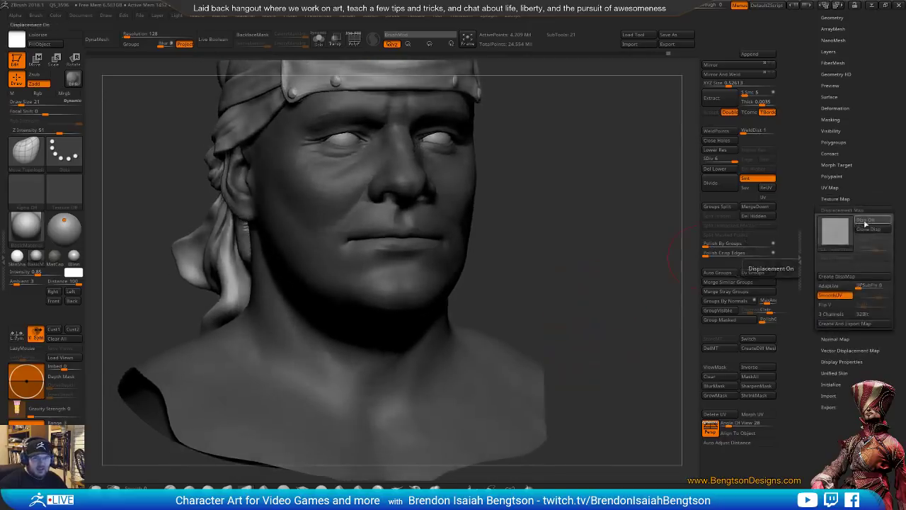
pyautogui.click(865, 221)
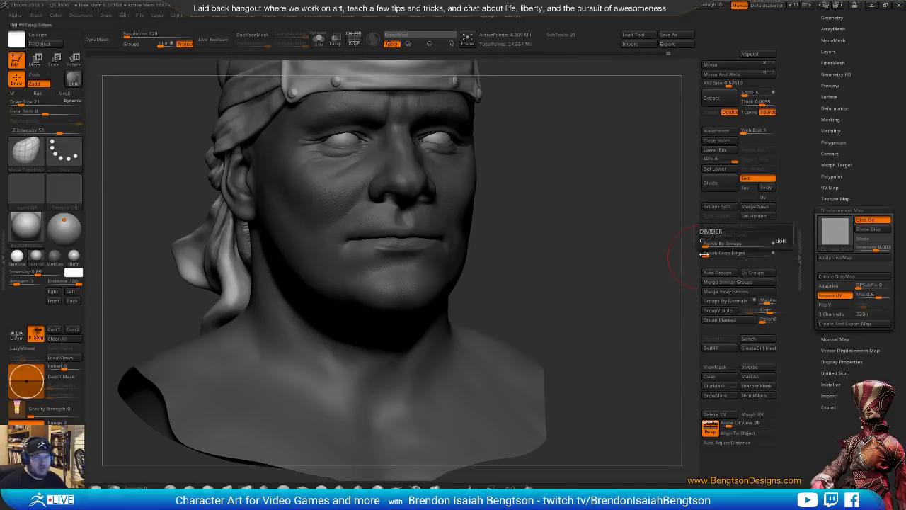
pyautogui.keyDown('alt'); pyautogui.moveTo(567, 311); pyautogui.dragTo(570, 285); pyautogui.keyUp('alt')
pyautogui.keyDown('alt'); pyautogui.moveTo(389, 273); pyautogui.dragTo(423, 280, button='right'); pyautogui.keyUp('alt')
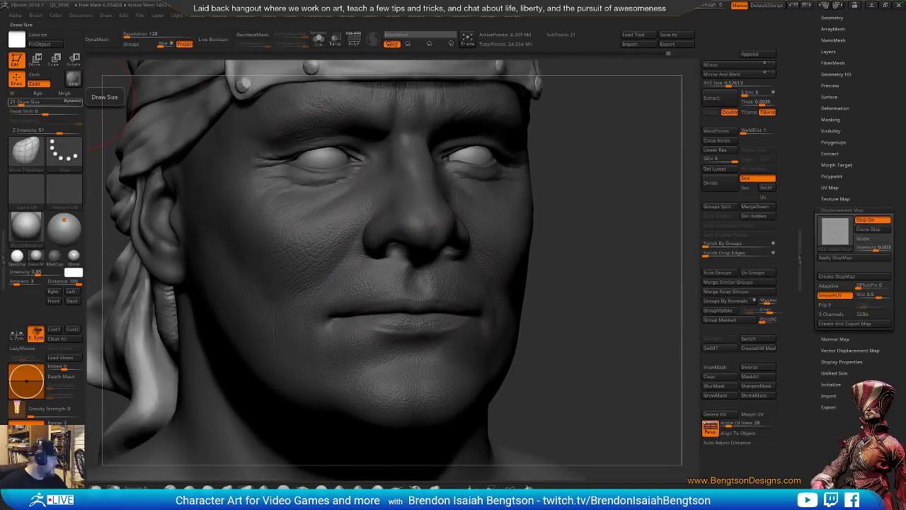
# Switch to Photoshop, bring up HZD head_N.PSD, browse the Horizon Zero Dawn char project folders and open HZD head Height.psd.
pyautogui.hotkey('alt', 'Tab')
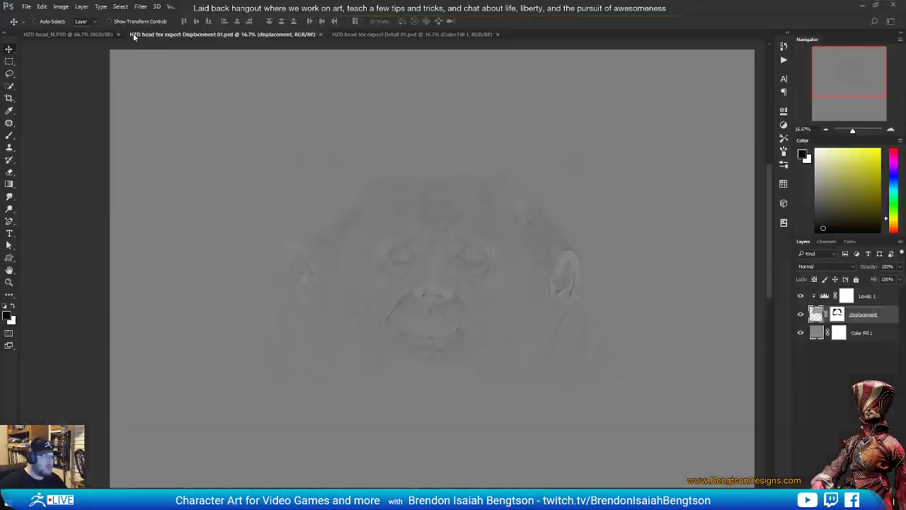
pyautogui.click(84, 33)
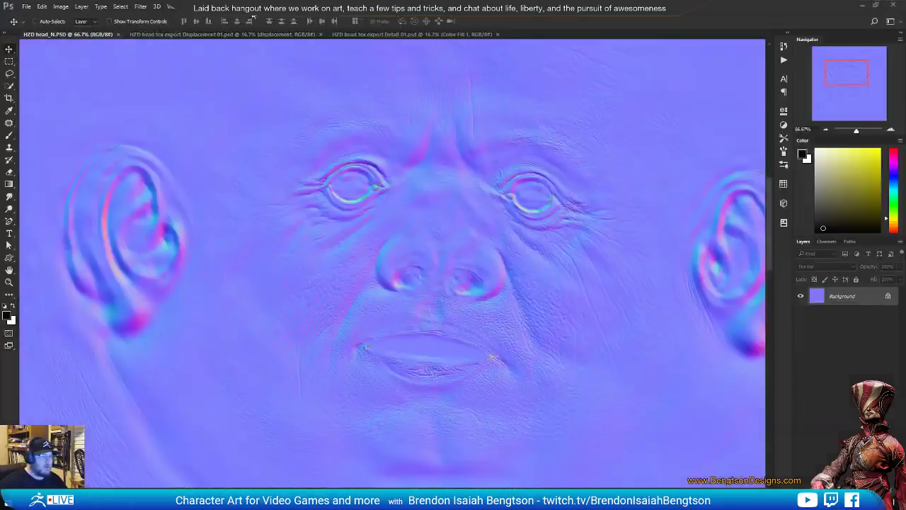
pyautogui.hotkey('ctrl', 'o')
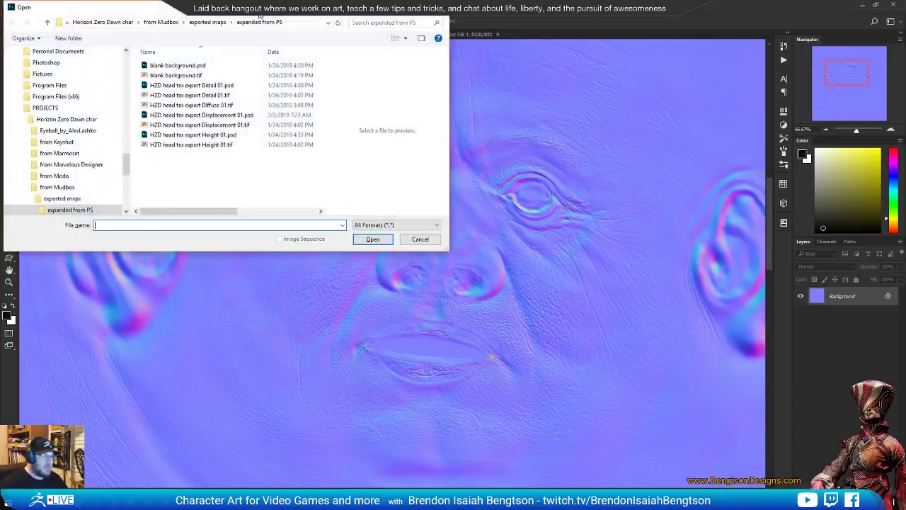
pyautogui.click(103, 22)
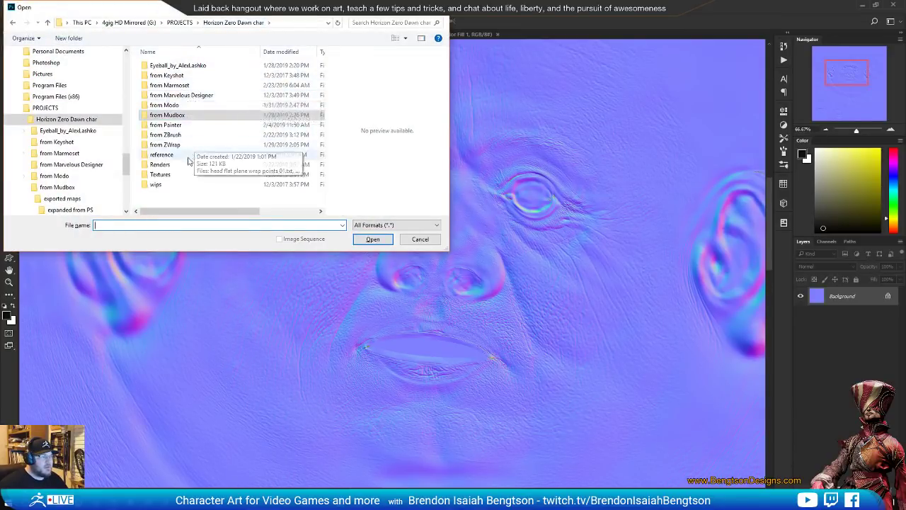
pyautogui.doubleClick(196, 134)
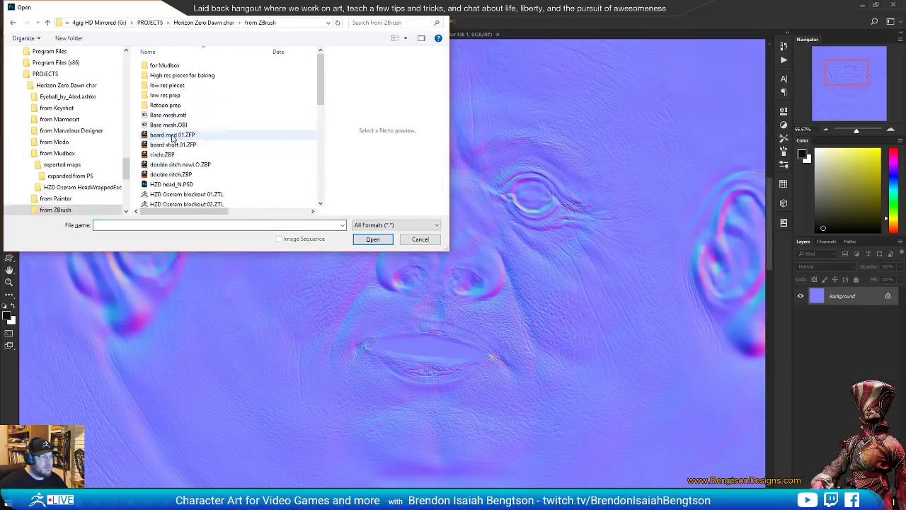
pyautogui.scroll(-2, 198, 94)
pyautogui.scroll(-2, 198, 95)
pyautogui.scroll(2, 198, 95)
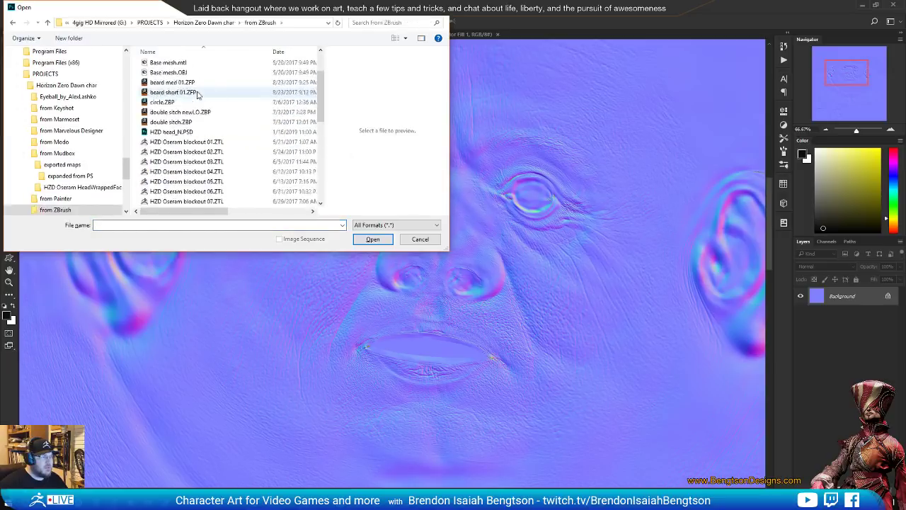
pyautogui.moveTo(346, 8); pyautogui.dragTo(0, 57)
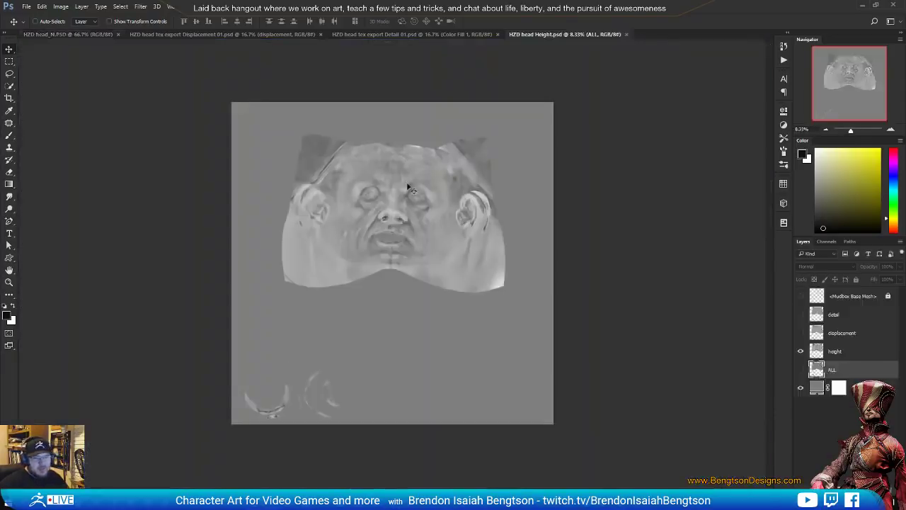
# Examine the height layer on the face, then hide it and show the ALL layer instead.
pyautogui.keyDown('ctrl'); pyautogui.click(444, 197); pyautogui.keyUp('ctrl')
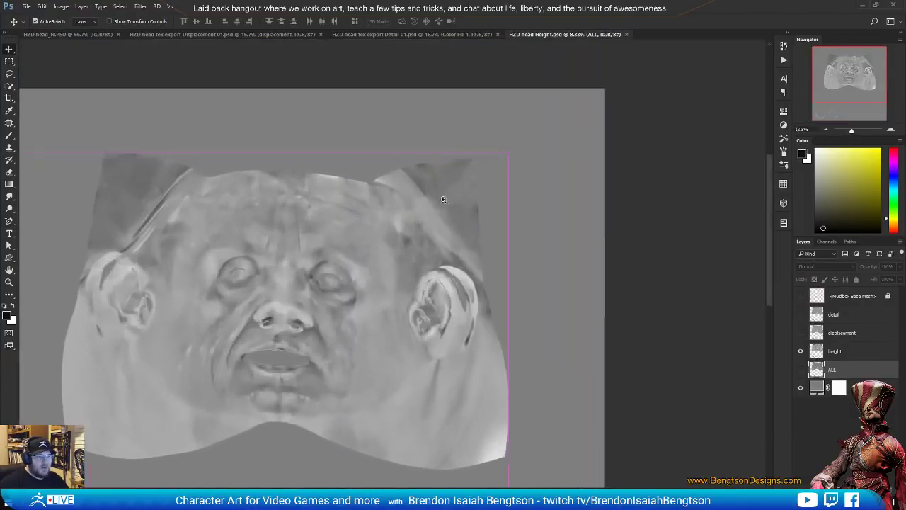
pyautogui.moveTo(317, 326); pyautogui.dragTo(365, 262)
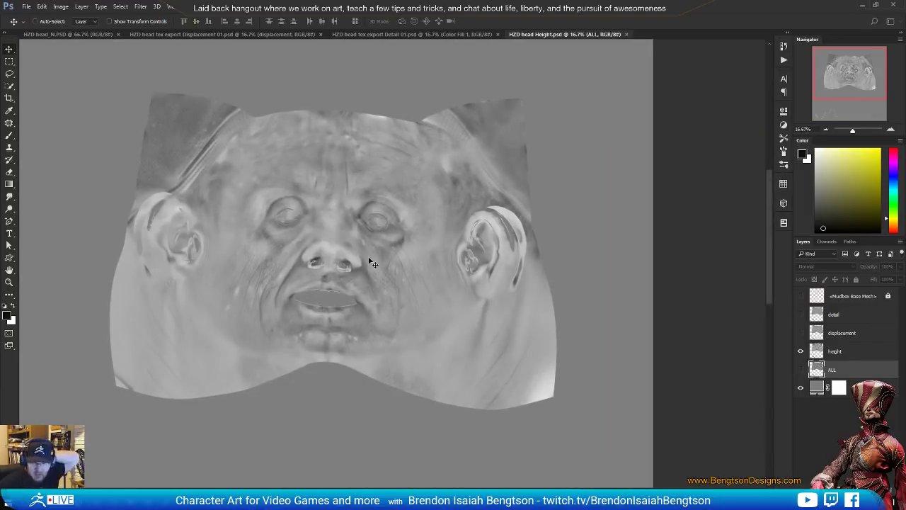
pyautogui.click(800, 351)
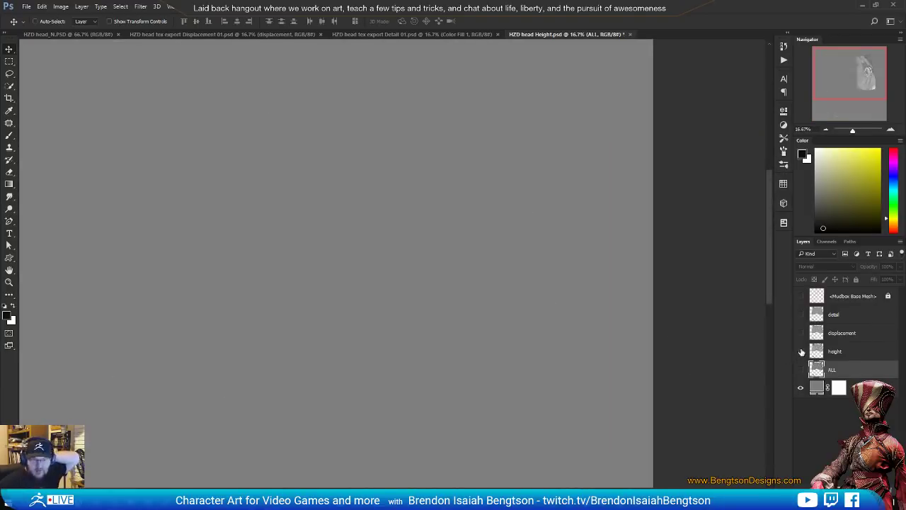
pyautogui.click(801, 370)
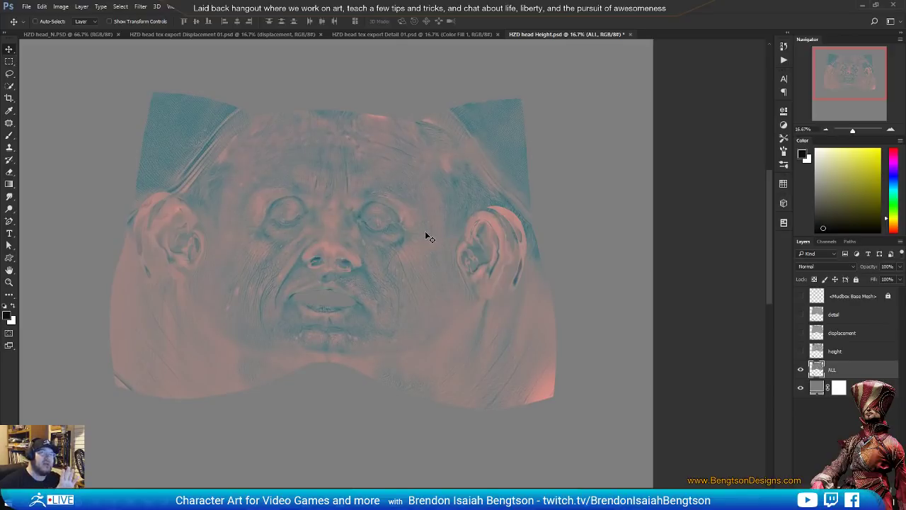
pyautogui.click(273, 499)
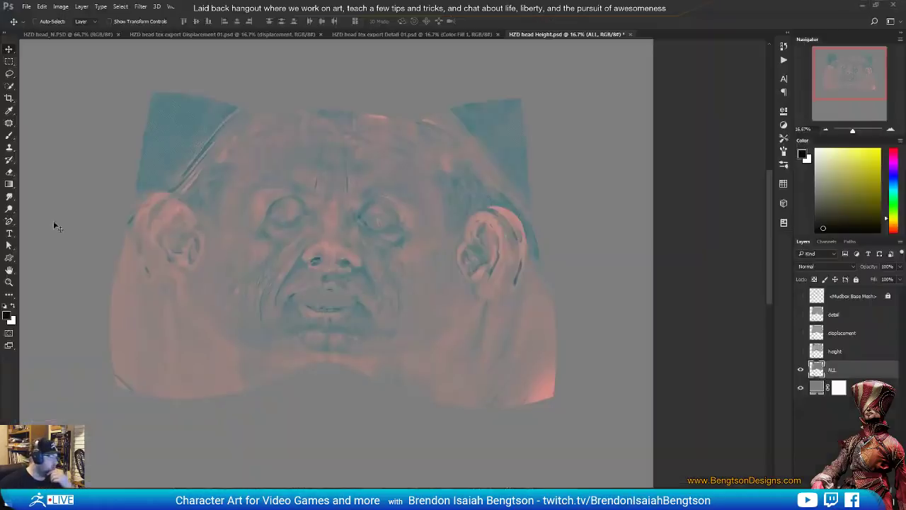
pyautogui.hotkey('alt', 'Tab')
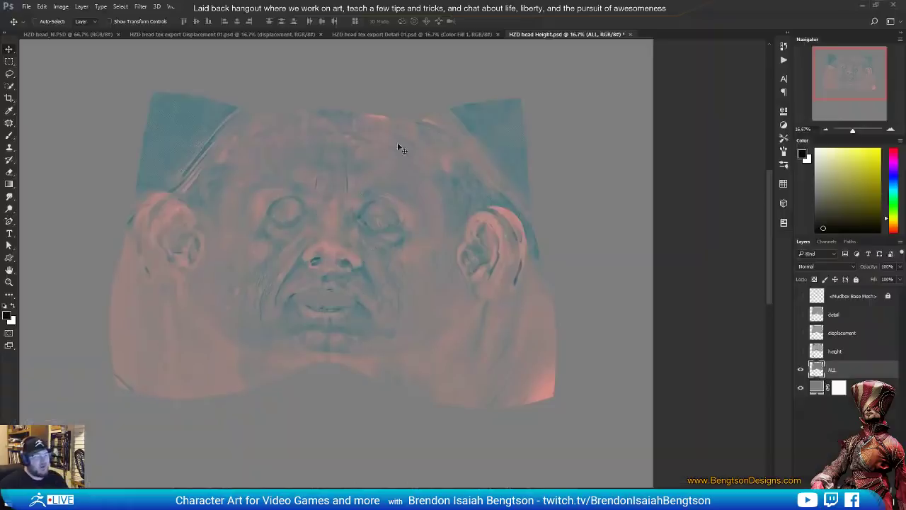
# View the combined map of the ALL layer, then its Red, Green and Blue channels one at a time.
pyautogui.keyDown('alt'); pyautogui.scroll(-2, 380, 211); pyautogui.keyUp('alt')
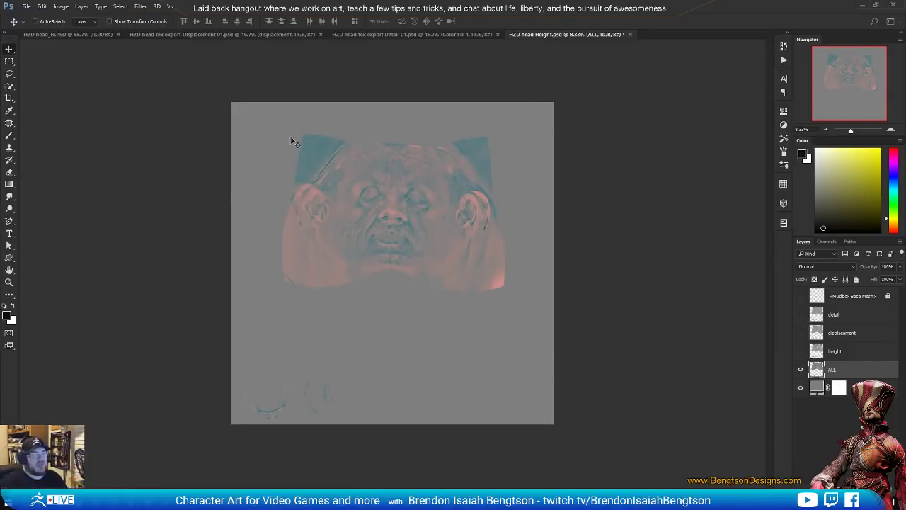
pyautogui.keyDown('alt'); pyautogui.scroll(2, 415, 196); pyautogui.keyUp('alt')
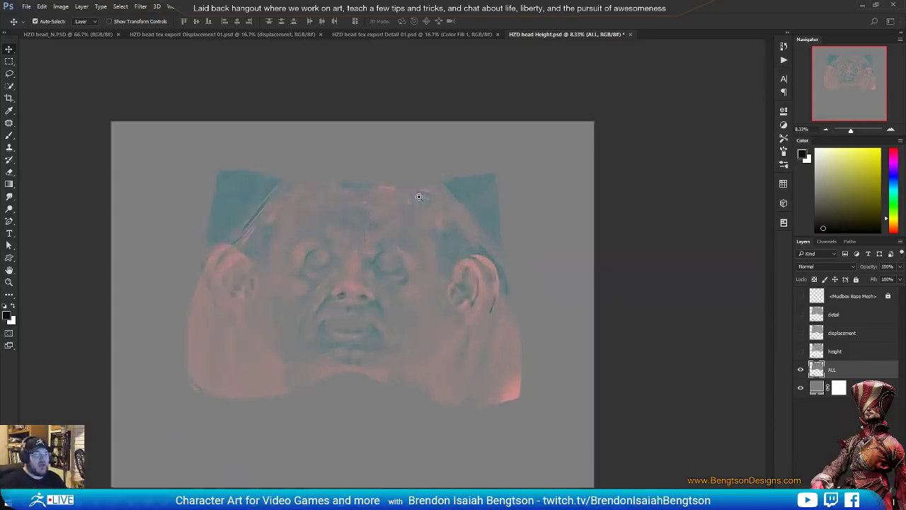
pyautogui.keyDown('alt'); pyautogui.scroll(1, 429, 217); pyautogui.keyUp('alt')
pyautogui.keyDown('alt'); pyautogui.scroll(1, 430, 218); pyautogui.keyUp('alt')
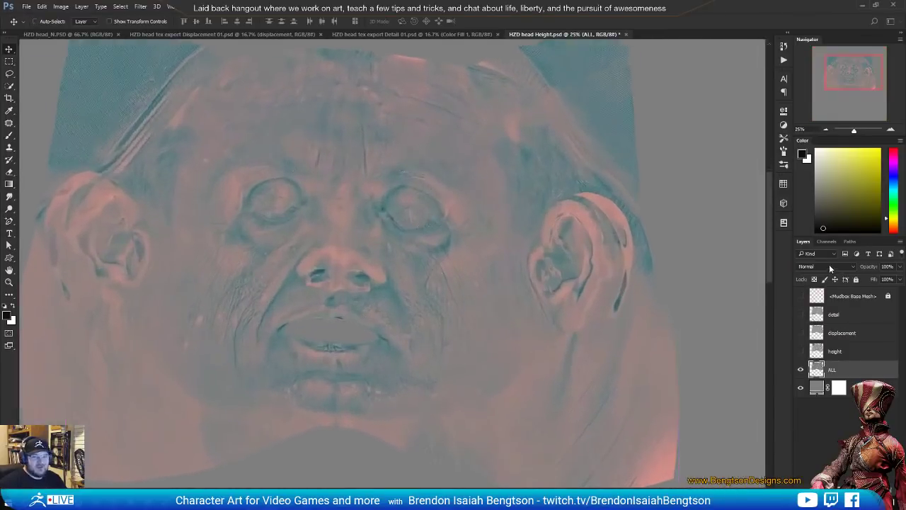
pyautogui.click(829, 242)
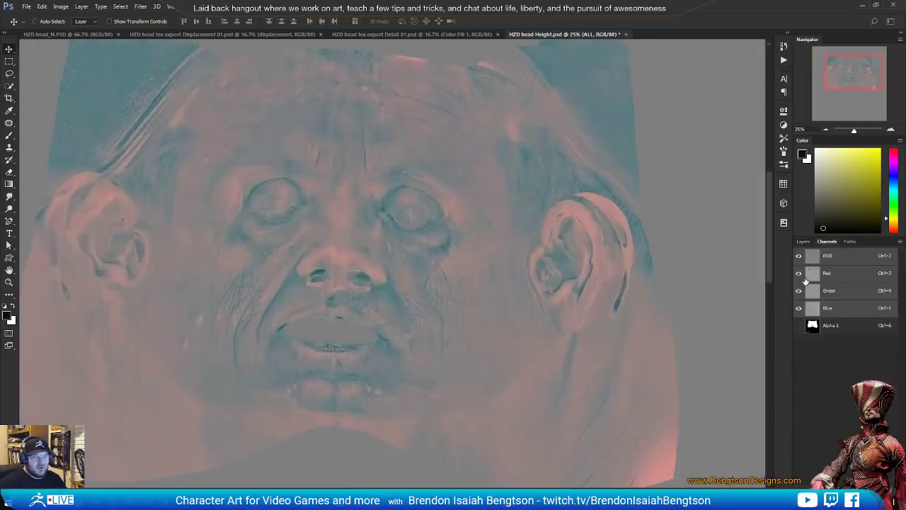
pyautogui.click(845, 274)
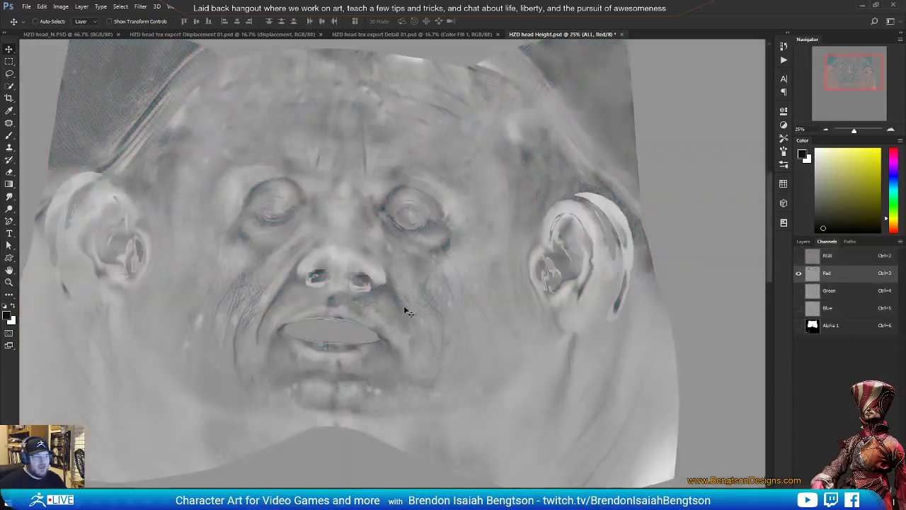
pyautogui.click(846, 292)
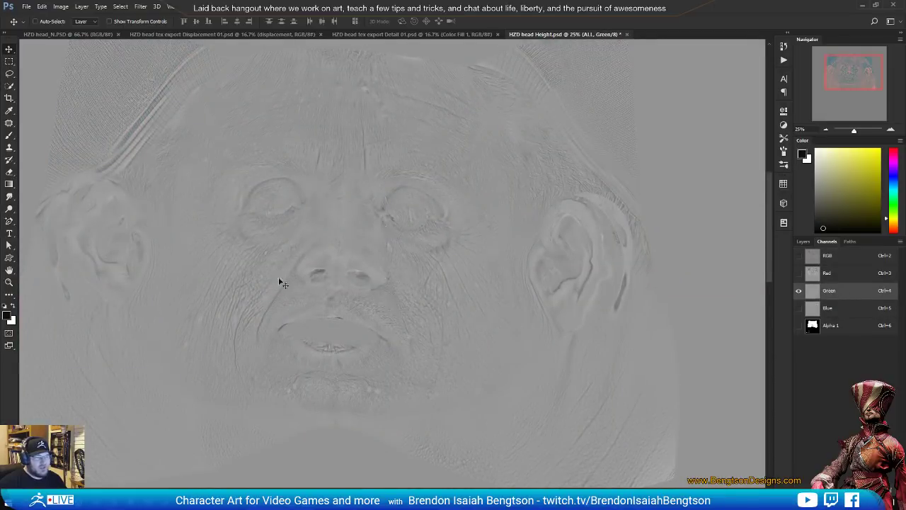
pyautogui.click(849, 309)
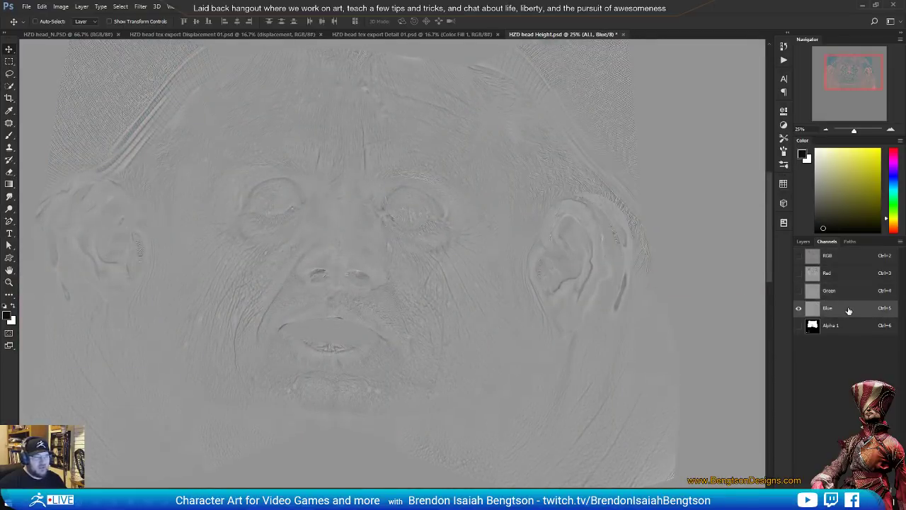
# Examine the fine skin detail around the nose and cheek in the Blue channel, then restore the RGB composite and the layer list.
pyautogui.keyDown('alt'); pyautogui.scroll(4, 307, 299); pyautogui.keyUp('alt')
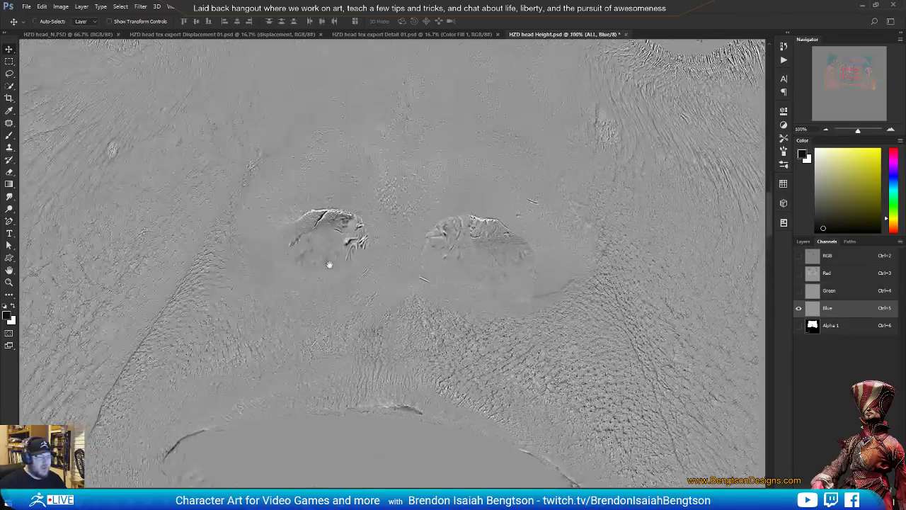
pyautogui.moveTo(329, 264); pyautogui.dragTo(469, 247)
pyautogui.keyDown('alt'); pyautogui.scroll(2, 219, 212); pyautogui.keyUp('alt')
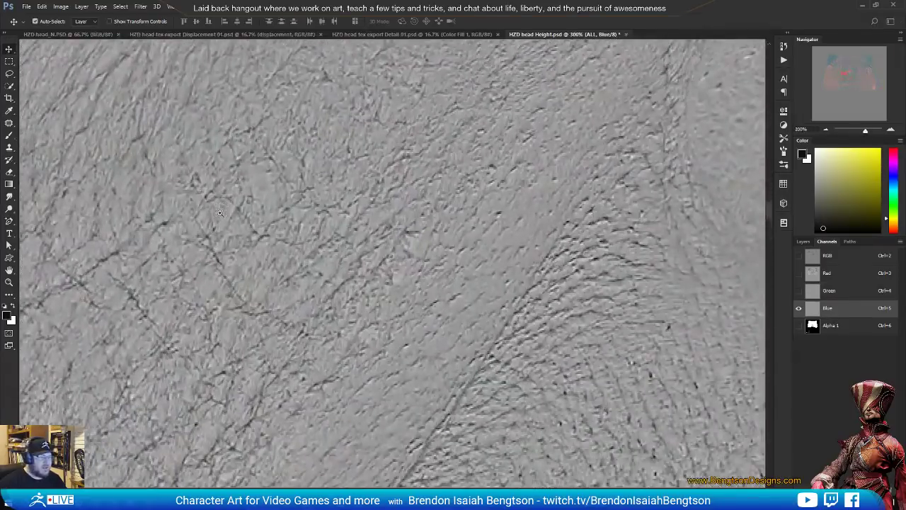
pyautogui.keyDown('alt'); pyautogui.scroll(-3, 390, 233); pyautogui.keyUp('alt')
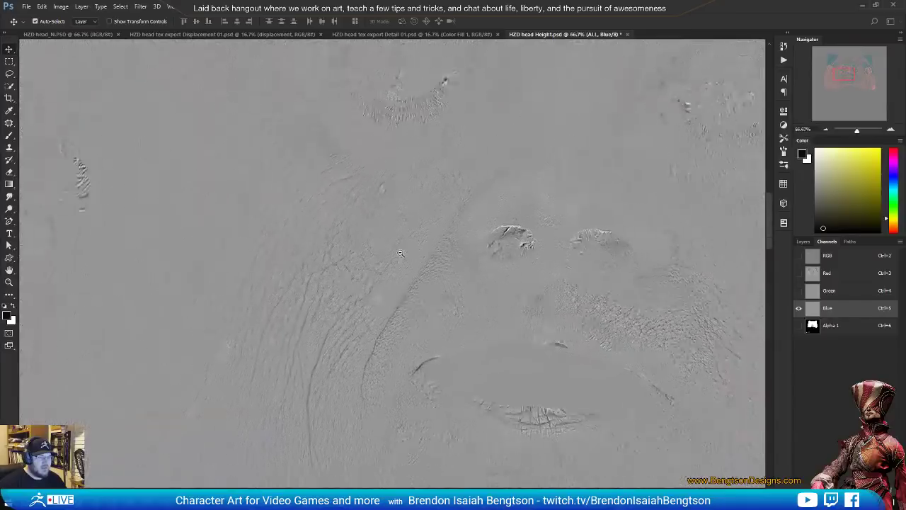
pyautogui.keyDown('alt'); pyautogui.scroll(-3, 400, 253); pyautogui.keyUp('alt')
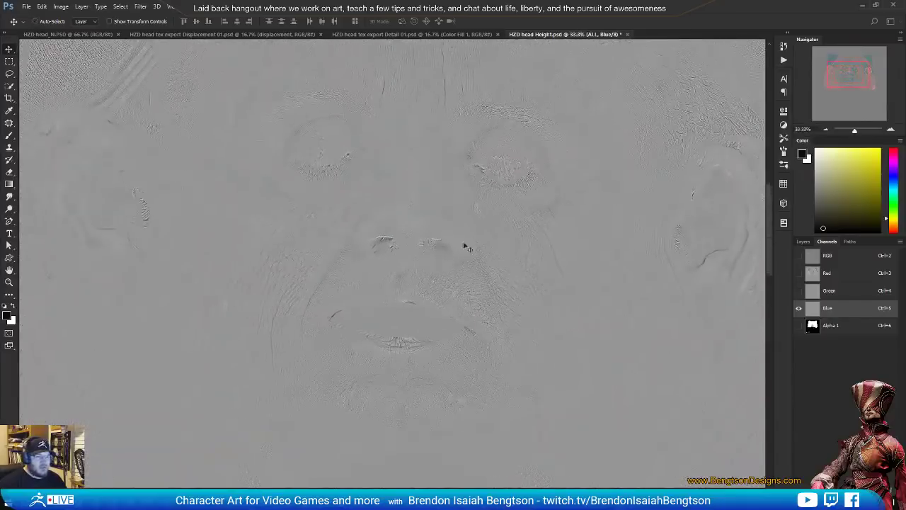
pyautogui.click(849, 256)
pyautogui.click(801, 241)
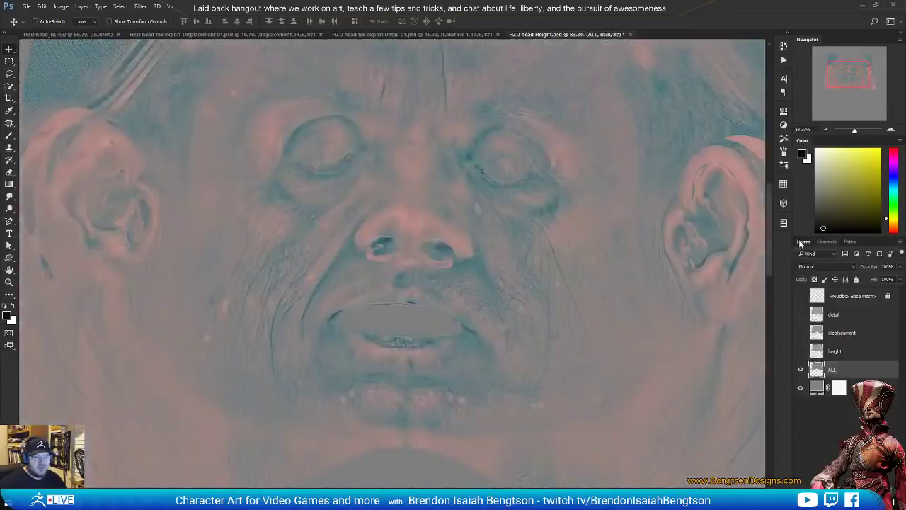
# Hide the ALL layer and show the height, displacement and detail layers in turn.
pyautogui.click(801, 351)
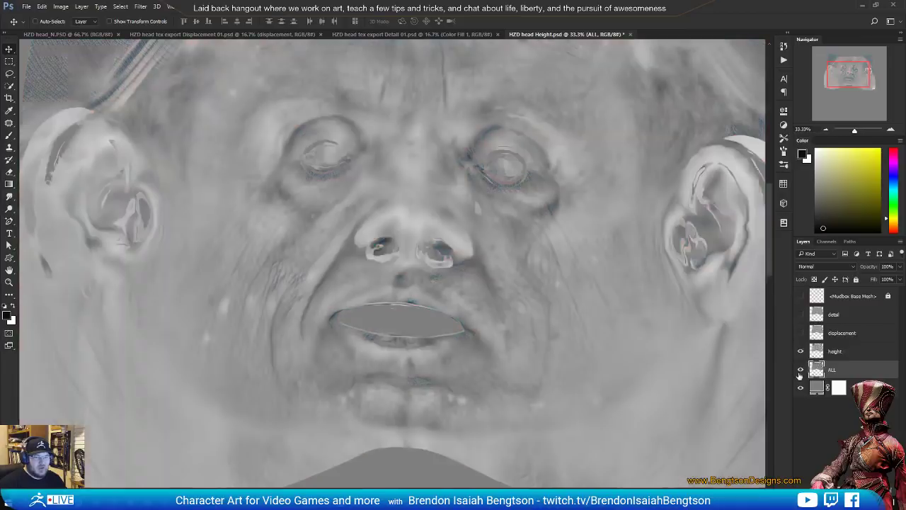
pyautogui.click(801, 333)
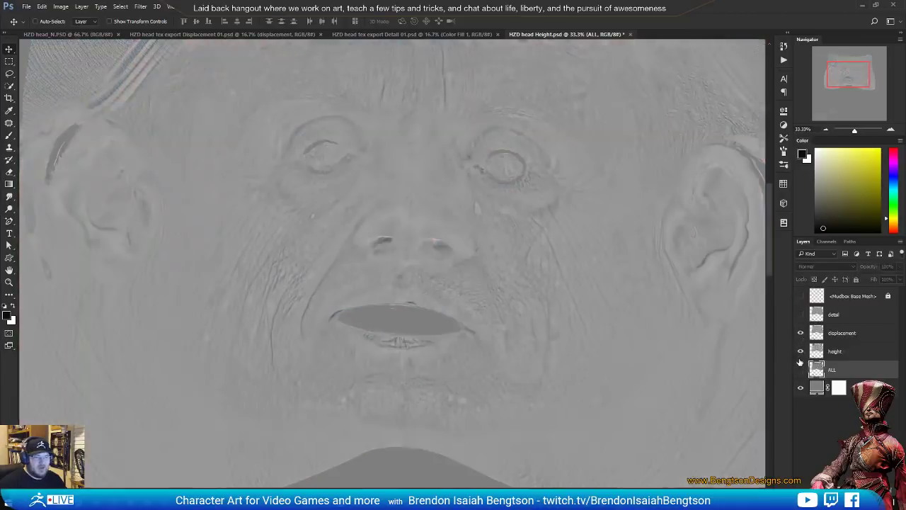
pyautogui.click(801, 314)
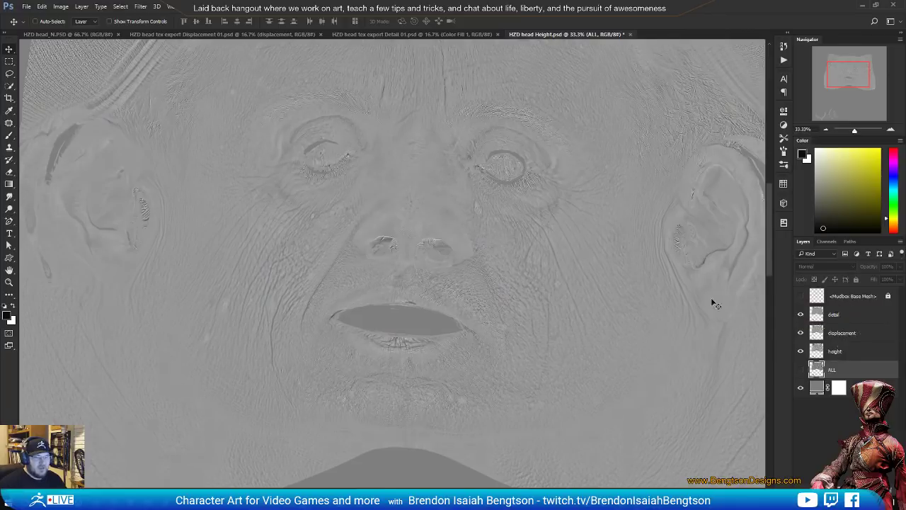
# Leave only the displacement layer visible over the gray fill, select it, and switch to HZD head tex export Displacement 01.psd.
pyautogui.keyDown('alt'); pyautogui.click(503, 287); pyautogui.keyUp('alt')
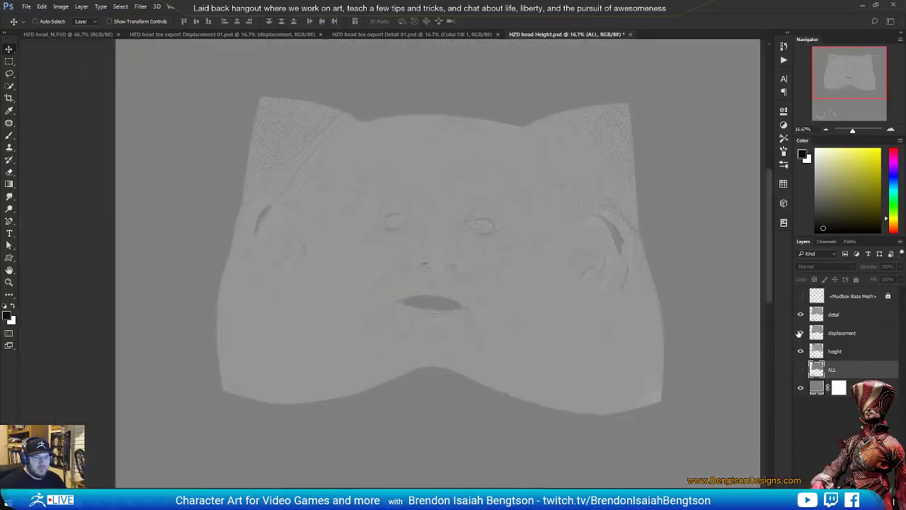
pyautogui.click(801, 333)
pyautogui.click(801, 314)
pyautogui.click(801, 351)
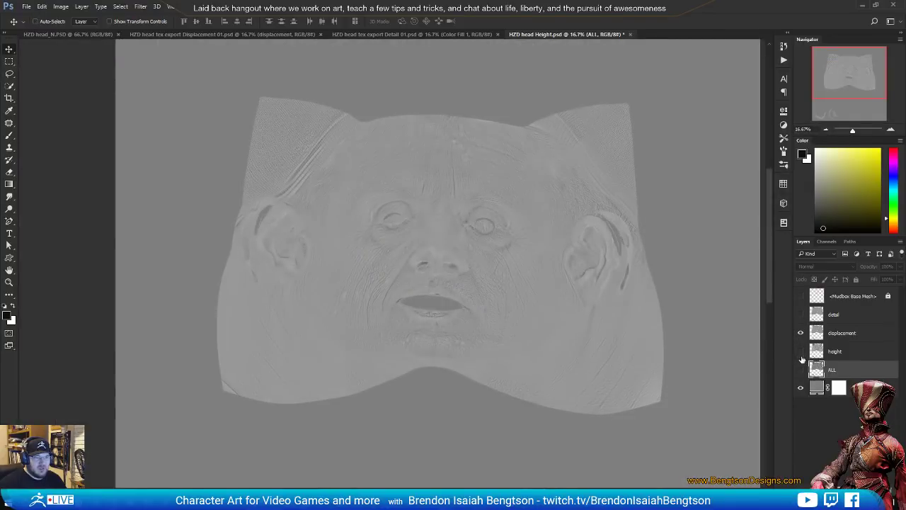
pyautogui.click(868, 332)
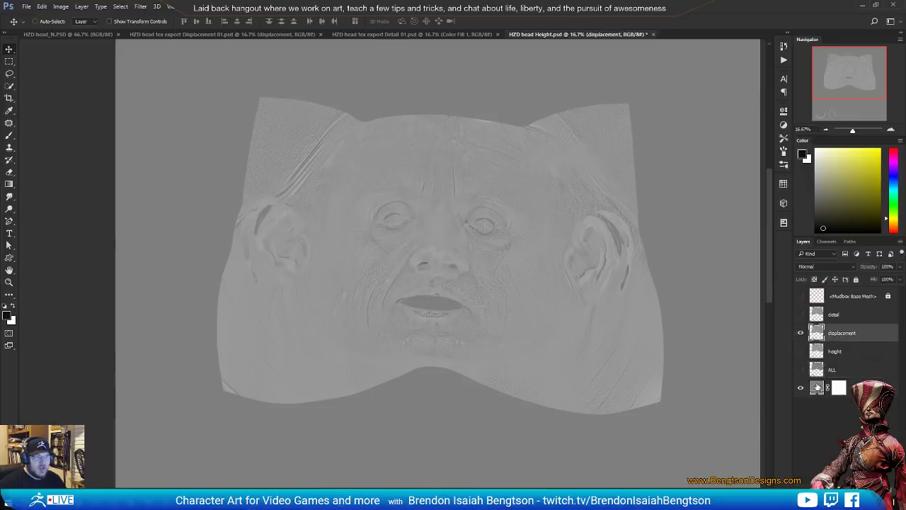
pyautogui.click(149, 34)
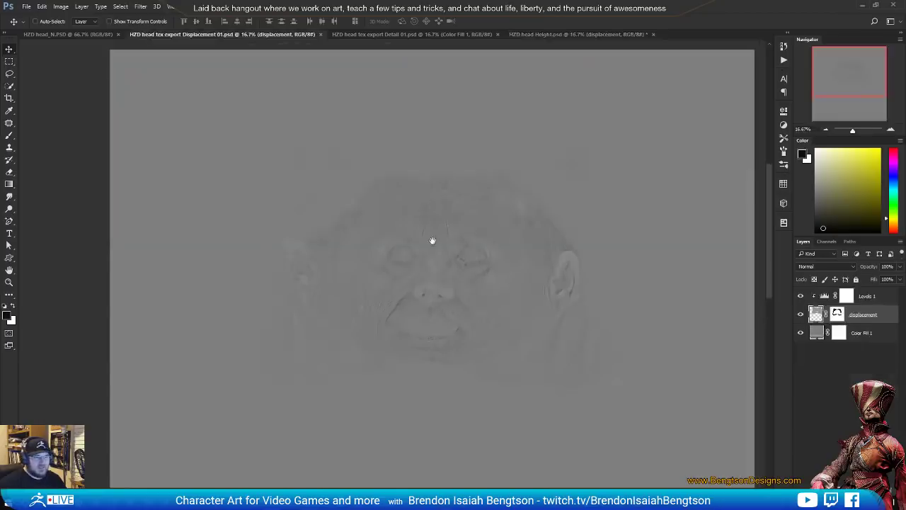
# Examine the displacement map's wrinkles and skin detail across the forehead, eyes, mouth and both ears at 33.3% zoom.
pyautogui.keyDown('alt'); pyautogui.scroll(2, 431, 241); pyautogui.keyUp('alt')
pyautogui.moveTo(506, 250); pyautogui.dragTo(464, 160)
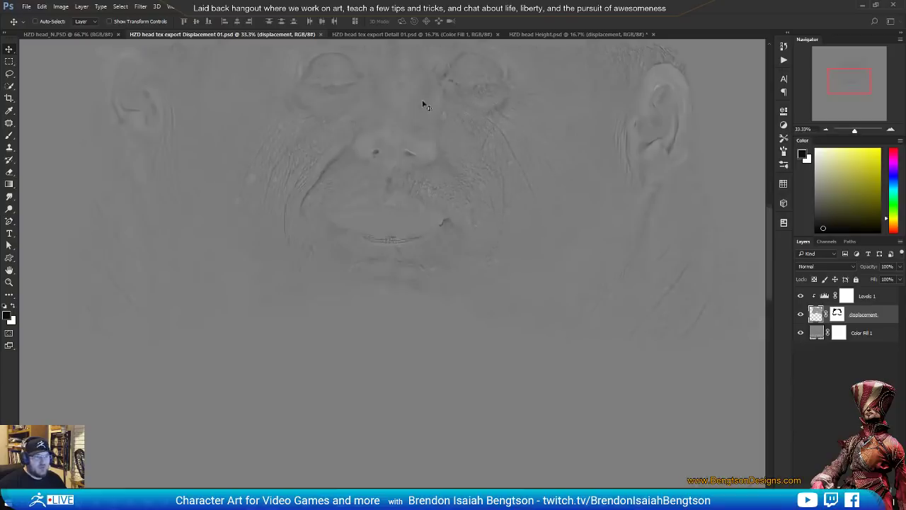
pyautogui.moveTo(435, 238); pyautogui.dragTo(291, 397)
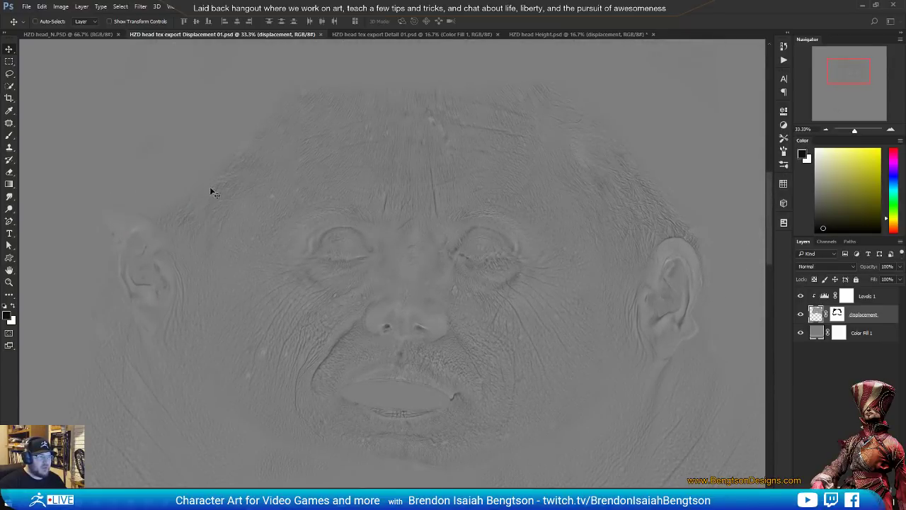
pyautogui.moveTo(186, 283); pyautogui.dragTo(221, 154)
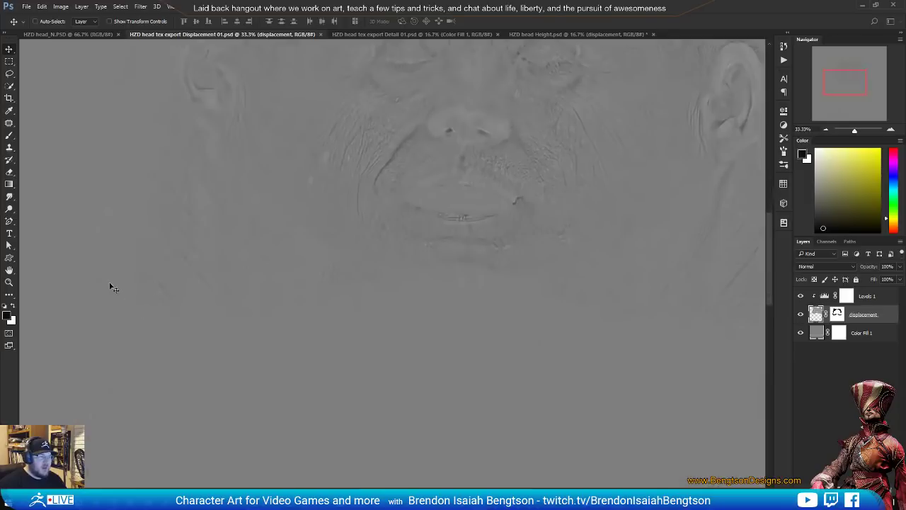
pyautogui.moveTo(655, 277); pyautogui.dragTo(392, 328)
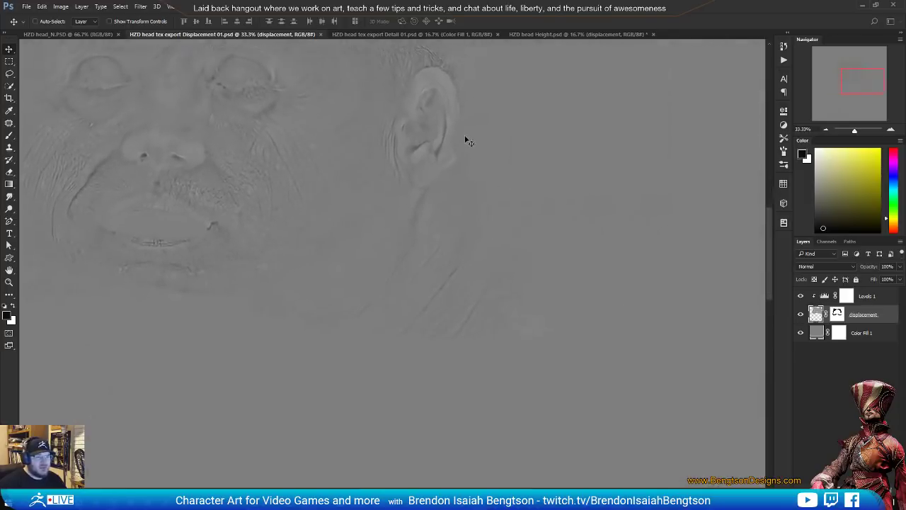
pyautogui.moveTo(465, 141); pyautogui.dragTo(604, 266)
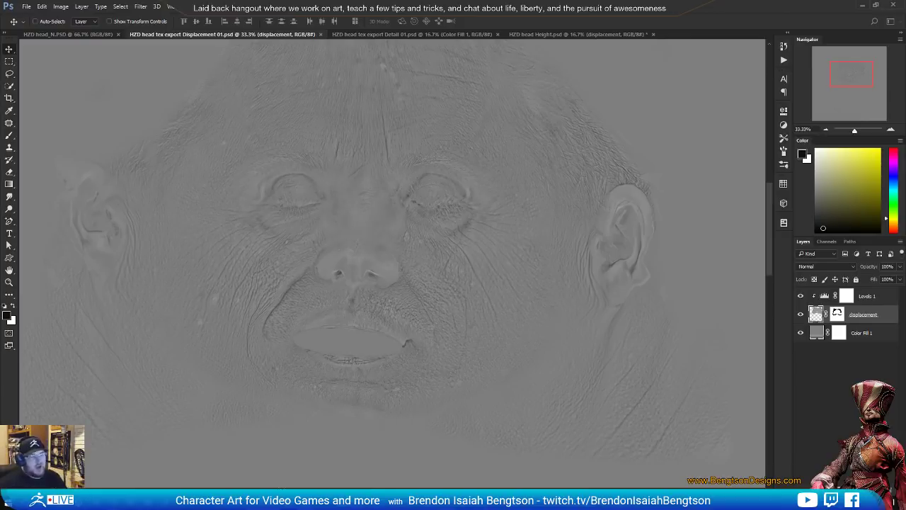
# Switch to ZBrush, view the HZD head Displacement map assigned to the head, and toggle its displacement preview off and on.
pyautogui.hotkey('alt', 'Tab')
pyautogui.moveTo(836, 231)
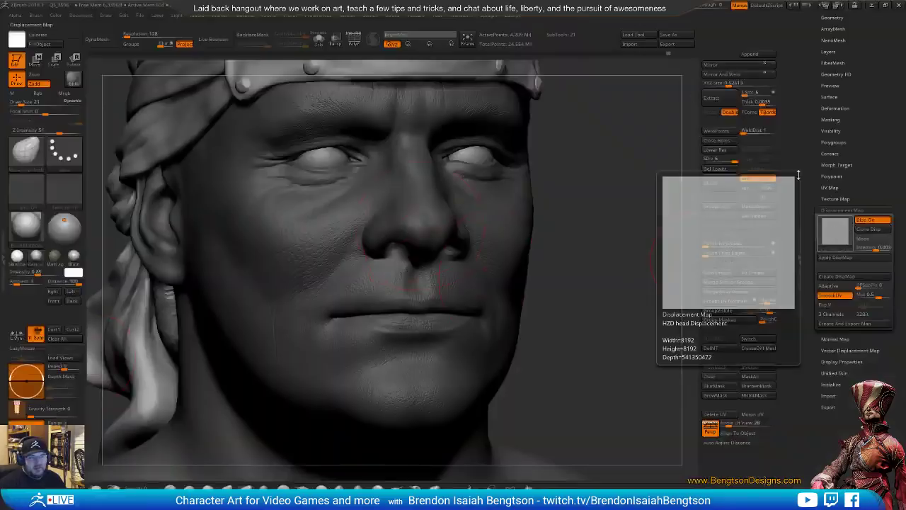
pyautogui.click(418, 16)
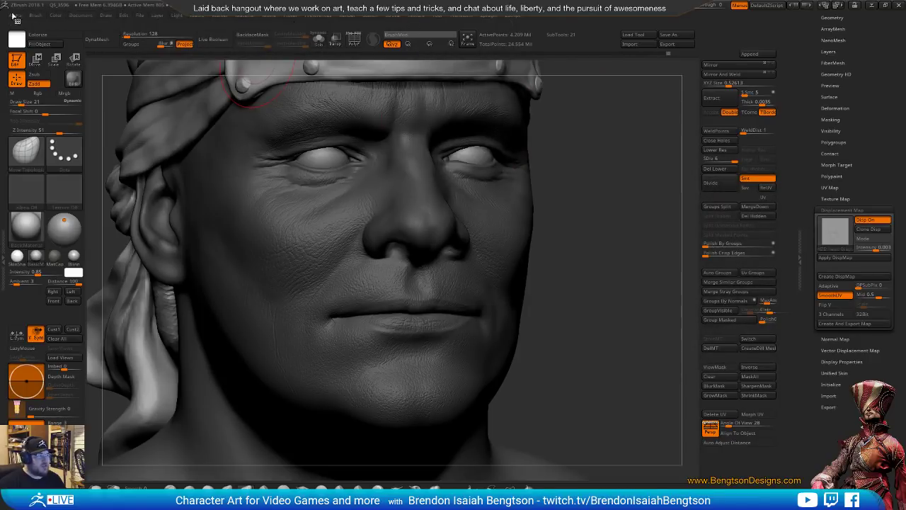
pyautogui.click(15, 15)
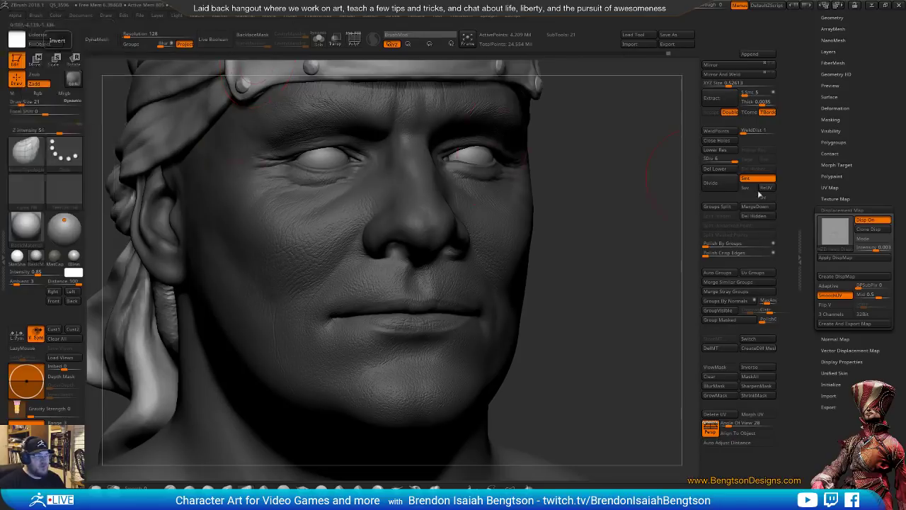
pyautogui.click(838, 231)
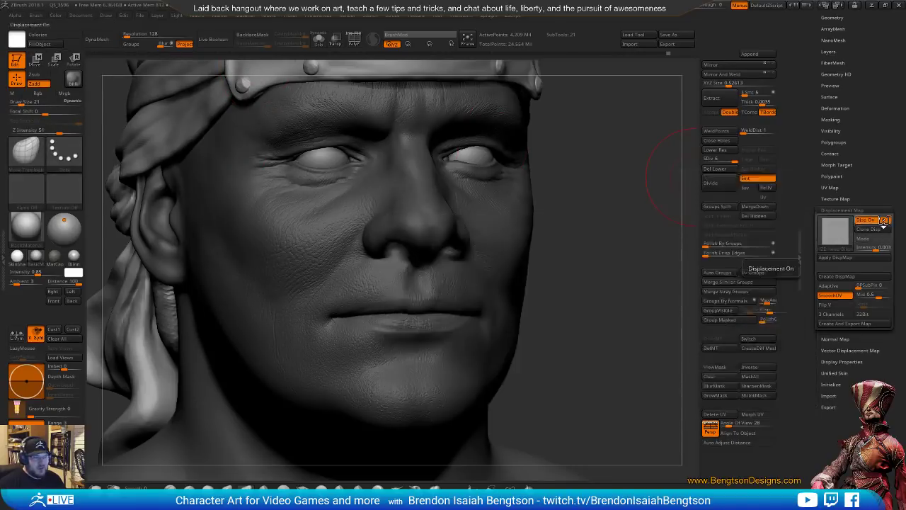
pyautogui.click(884, 221)
pyautogui.click(883, 221)
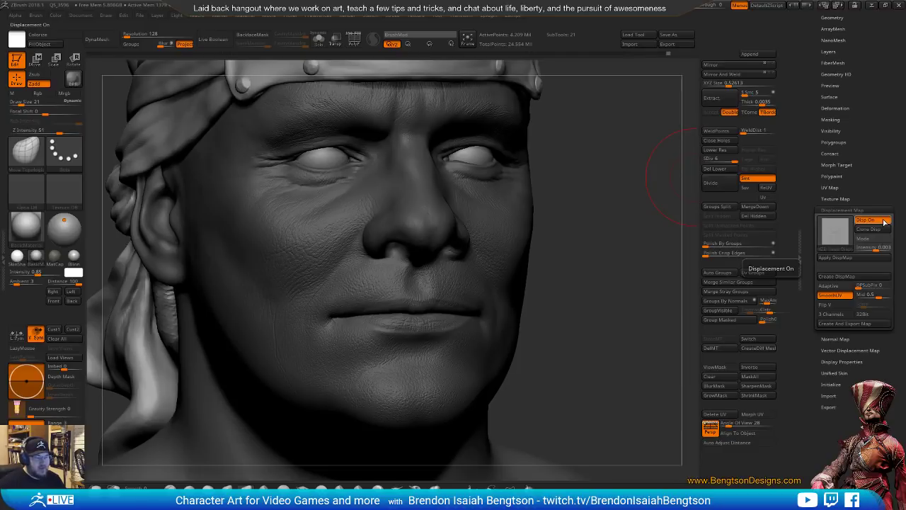
# Inspect the previewed displacement detail on the opposite side of the face, around the cheek, mouth and jaw.
pyautogui.moveTo(573, 307); pyautogui.dragTo(481, 300)
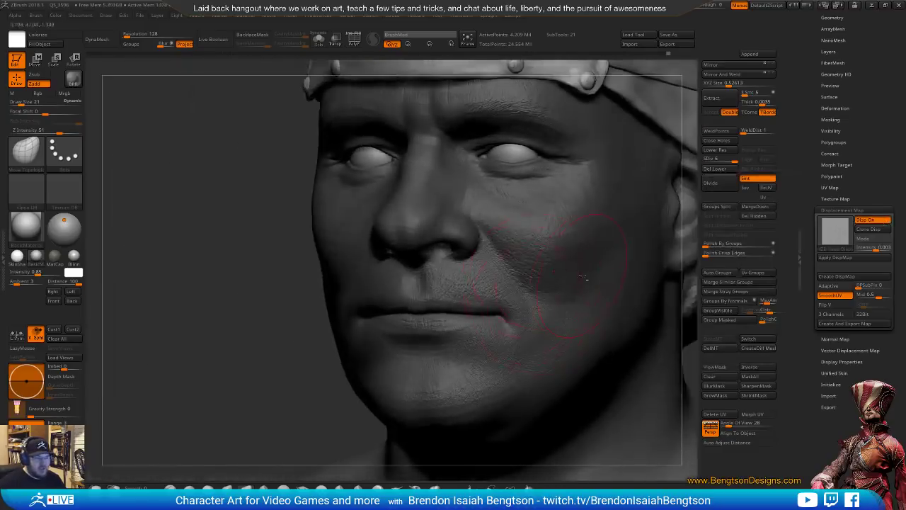
pyautogui.moveTo(582, 277)
pyautogui.mouseDown()
pyautogui.moveTo(457, 266)
pyautogui.moveTo(522, 254)
pyautogui.mouseUp()
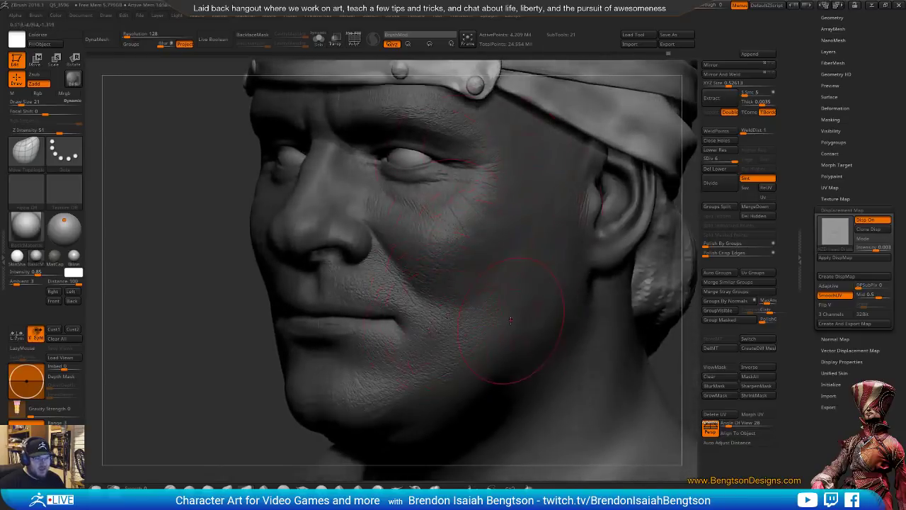
pyautogui.moveTo(511, 320); pyautogui.dragTo(491, 310)
pyautogui.moveTo(424, 286); pyautogui.dragTo(487, 274, button='right')
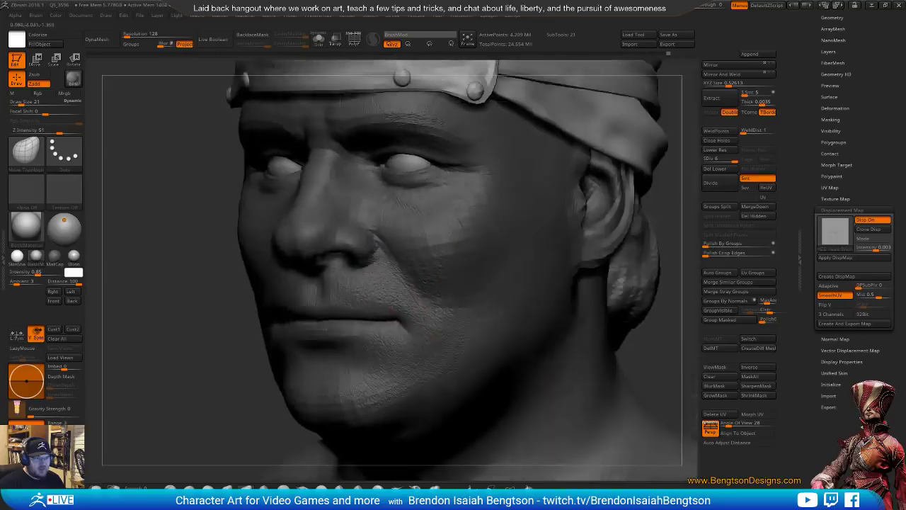
pyautogui.moveTo(357, 245)
pyautogui.mouseDown(button='right')
pyautogui.moveTo(450, 250)
pyautogui.moveTo(381, 230)
pyautogui.moveTo(383, 317)
pyautogui.moveTo(334, 292)
pyautogui.moveTo(453, 255)
pyautogui.mouseUp(button='right')
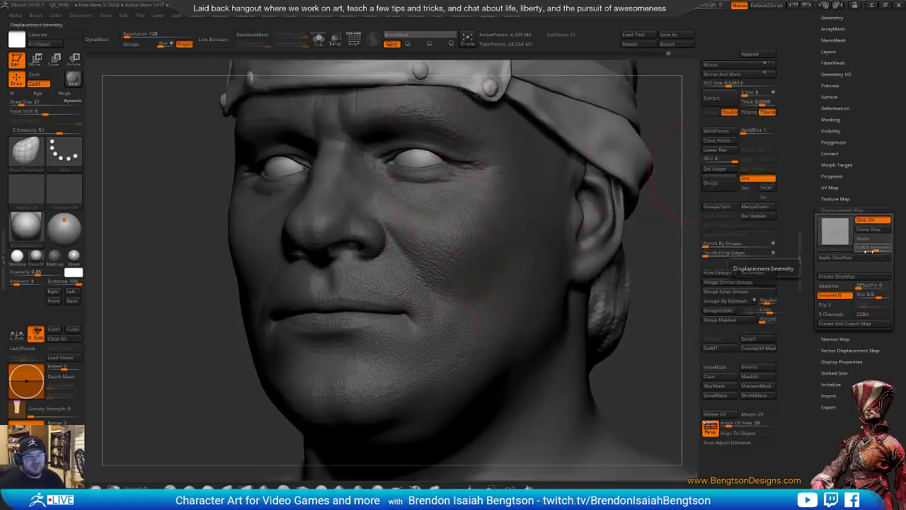
# Review the head's Height and Detail sculpt layers and add a new layer to the stack.
pyautogui.scroll(3, 850, 198)
pyautogui.click(829, 157)
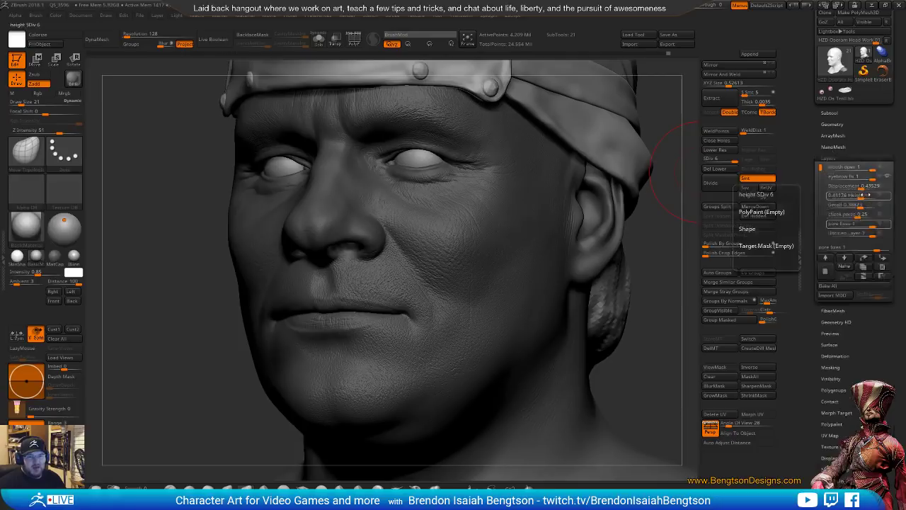
pyautogui.click(843, 204)
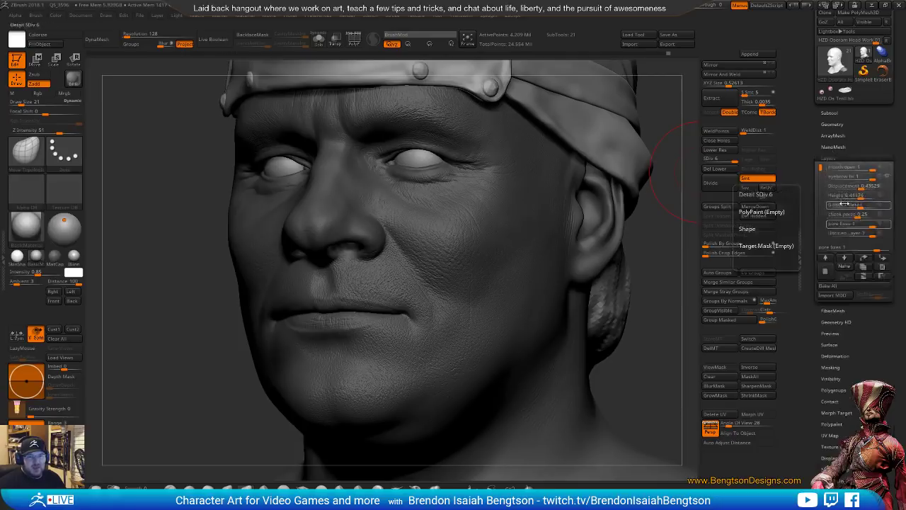
pyautogui.click(878, 177)
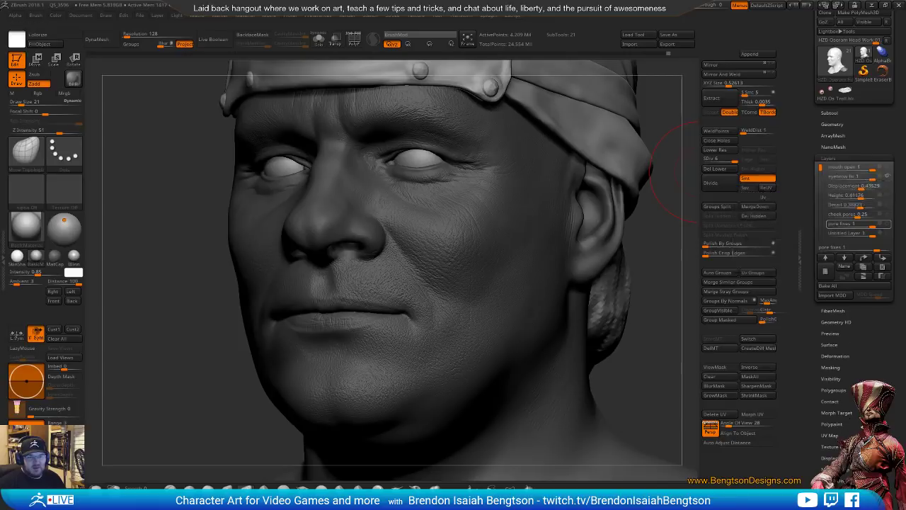
pyautogui.click(829, 274)
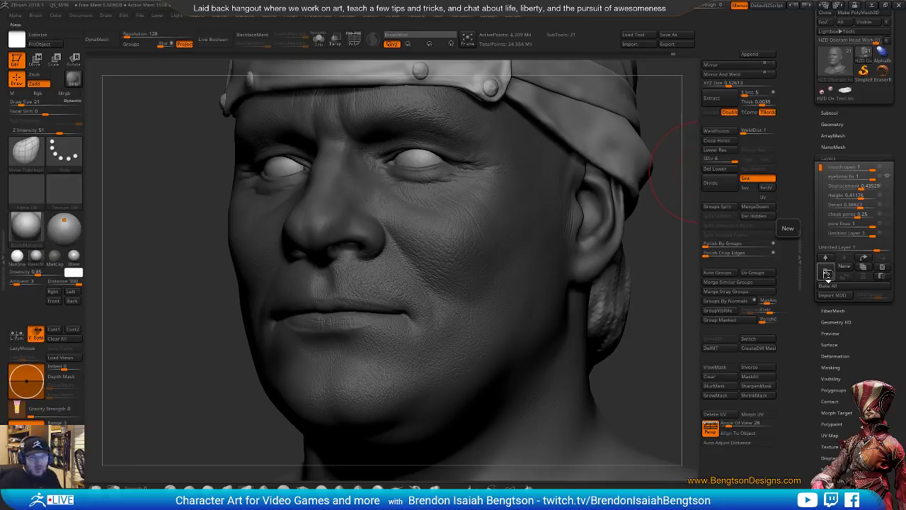
pyautogui.moveTo(840, 225)
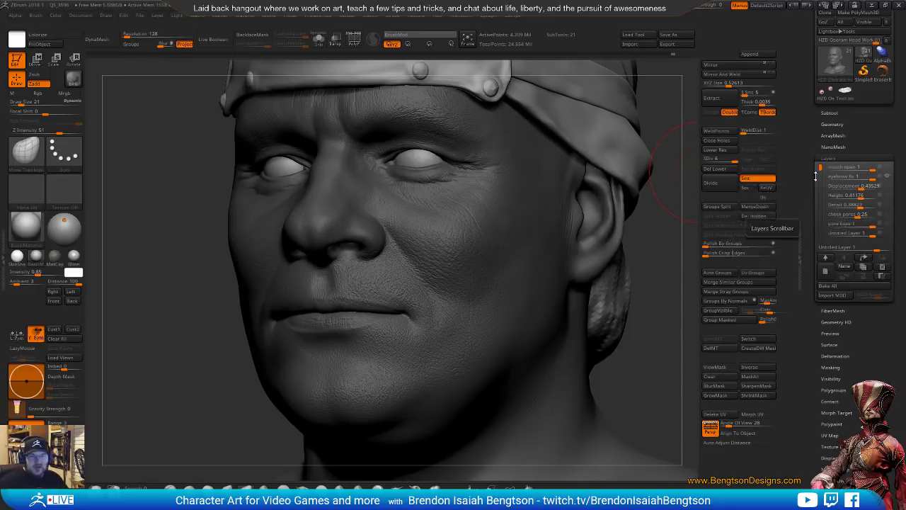
pyautogui.moveTo(821, 169); pyautogui.dragTo(821, 193)
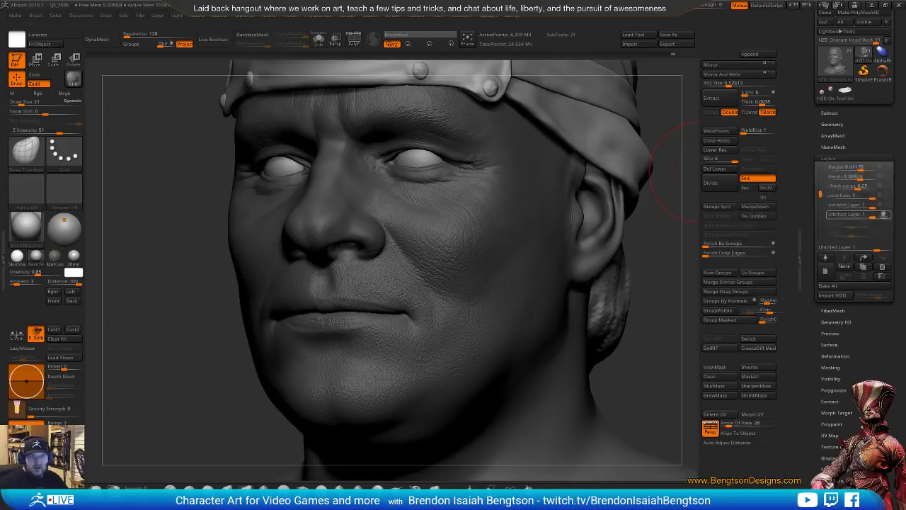
# Apply the displacement map to the head at an intensity of 0.003 and check the sculpted skin from the other side.
pyautogui.click(833, 459)
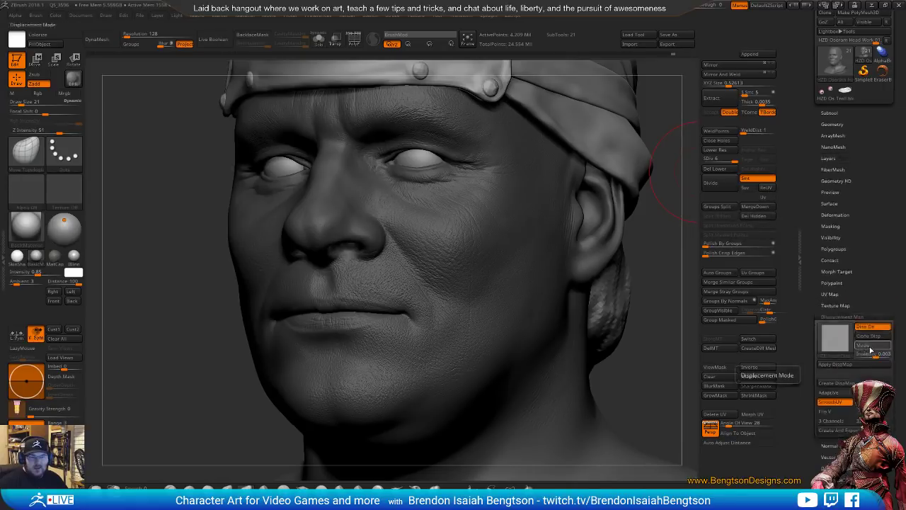
pyautogui.moveTo(855, 354); pyautogui.dragTo(876, 354)
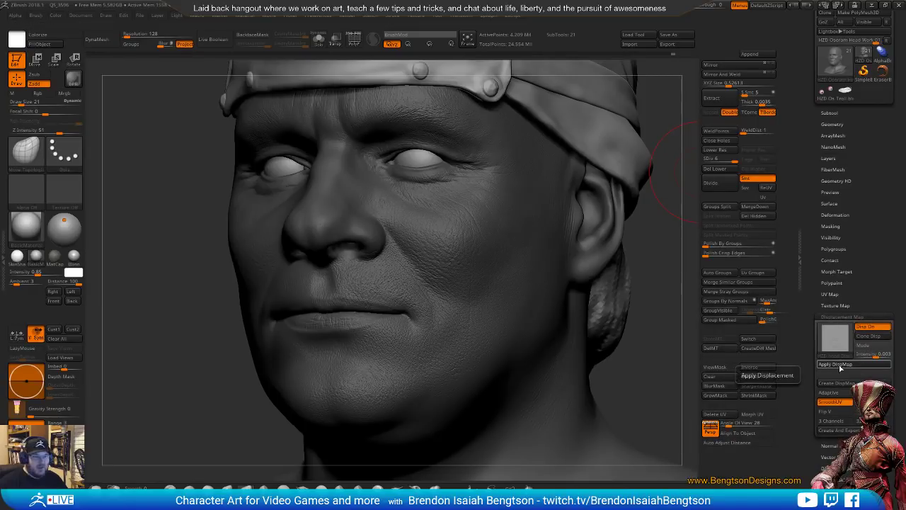
pyautogui.click(841, 366)
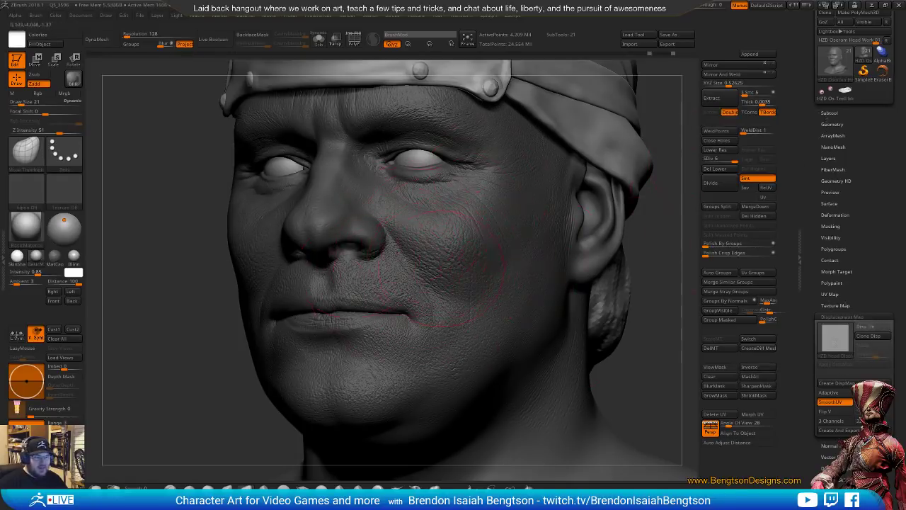
pyautogui.moveTo(476, 258); pyautogui.dragTo(309, 324, button='right')
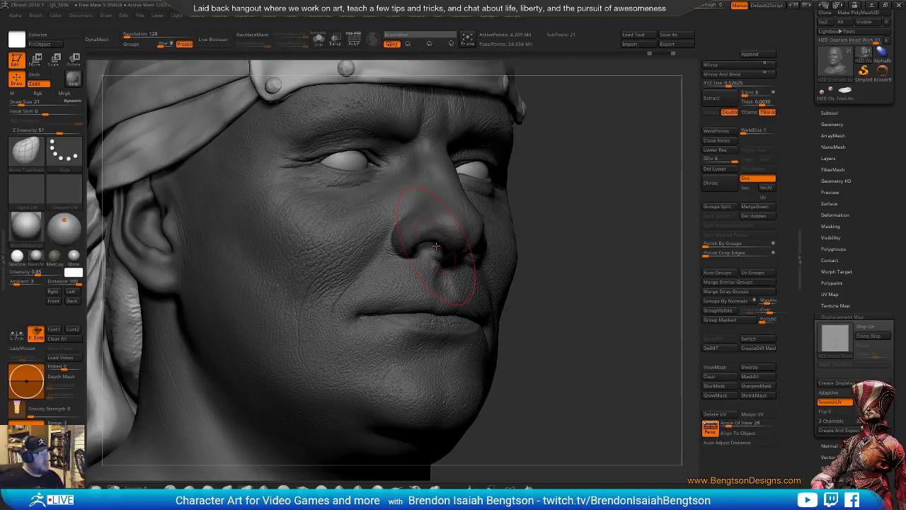
# Switch to the Marmoset Toolbag scene and view the textured skin of the head's cheek, mouth and jaw up close.
pyautogui.hotkey('alt', 'Tab')
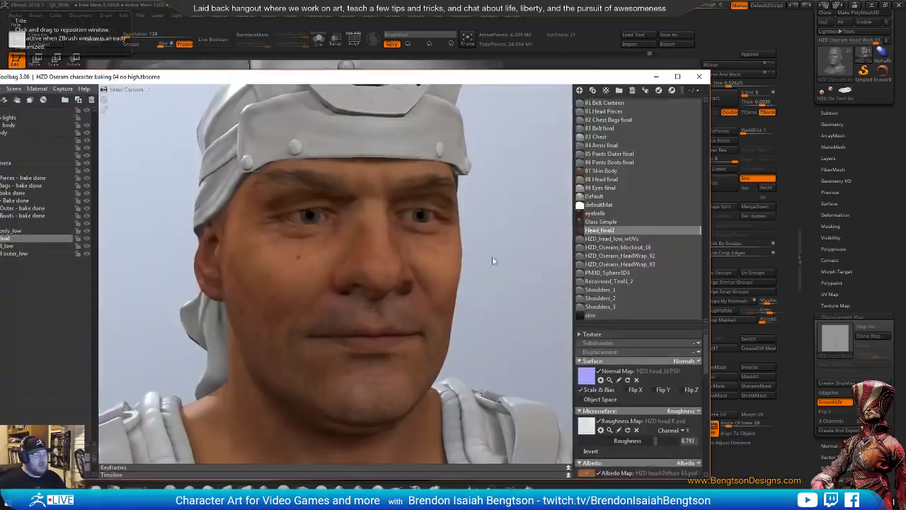
pyautogui.moveTo(317, 309); pyautogui.dragTo(356, 242)
pyautogui.scroll(4, 356, 237)
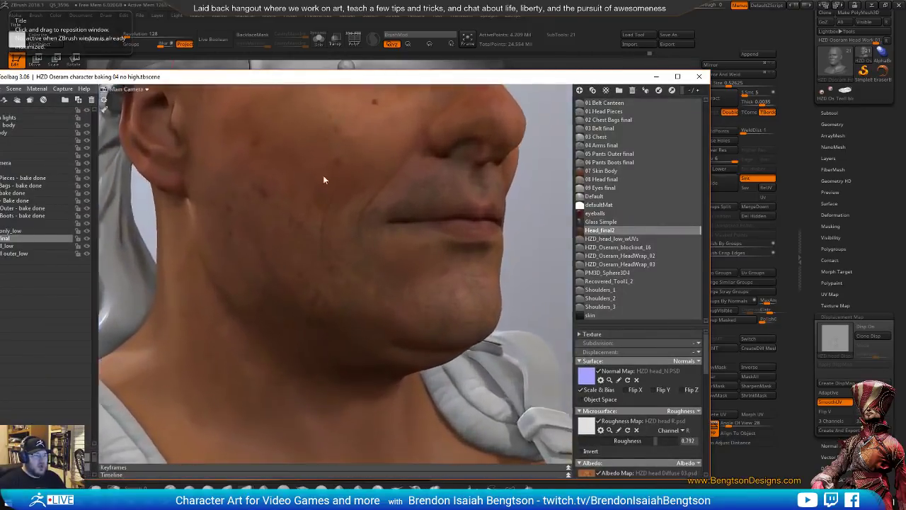
pyautogui.moveTo(363, 186)
pyautogui.mouseDown()
pyautogui.moveTo(342, 235)
pyautogui.moveTo(364, 201)
pyautogui.mouseUp()
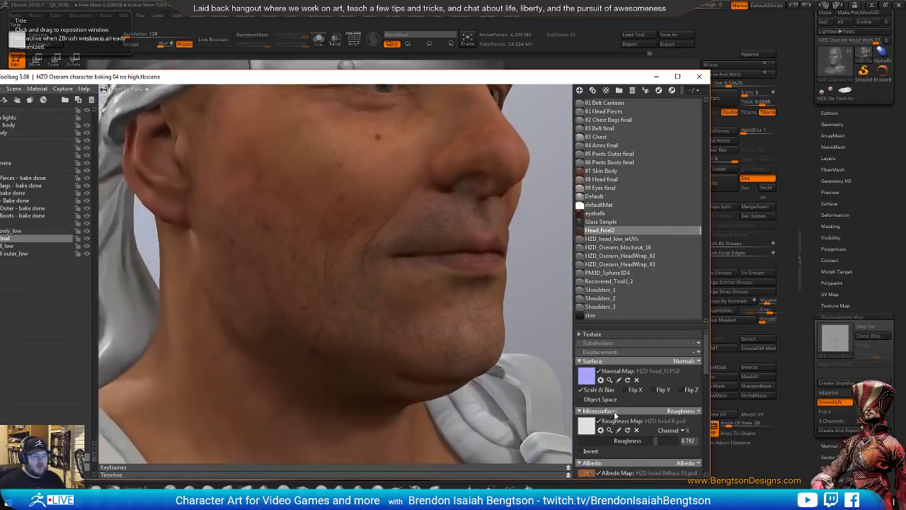
# Turn off the albedo and roughness maps of Head_final2 and inspect the bare surface detail on the lower face.
pyautogui.scroll(-3, 616, 415)
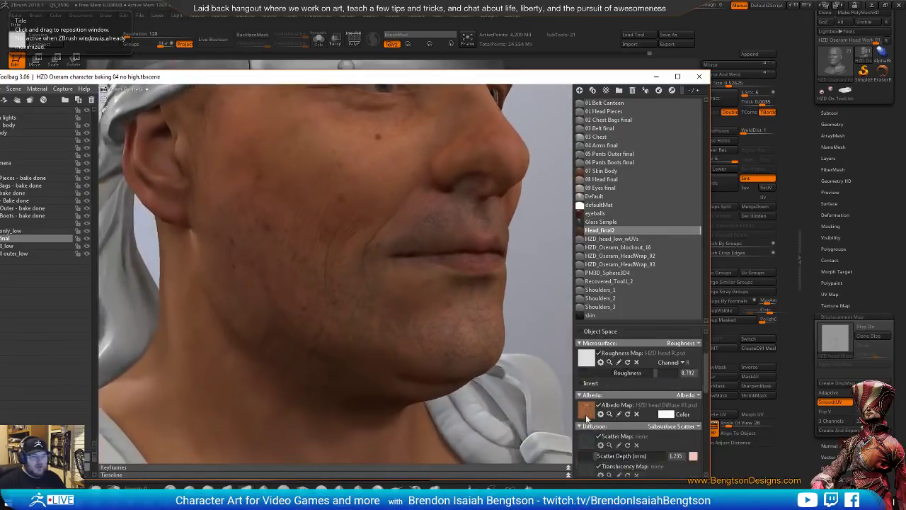
pyautogui.click(598, 405)
pyautogui.click(598, 353)
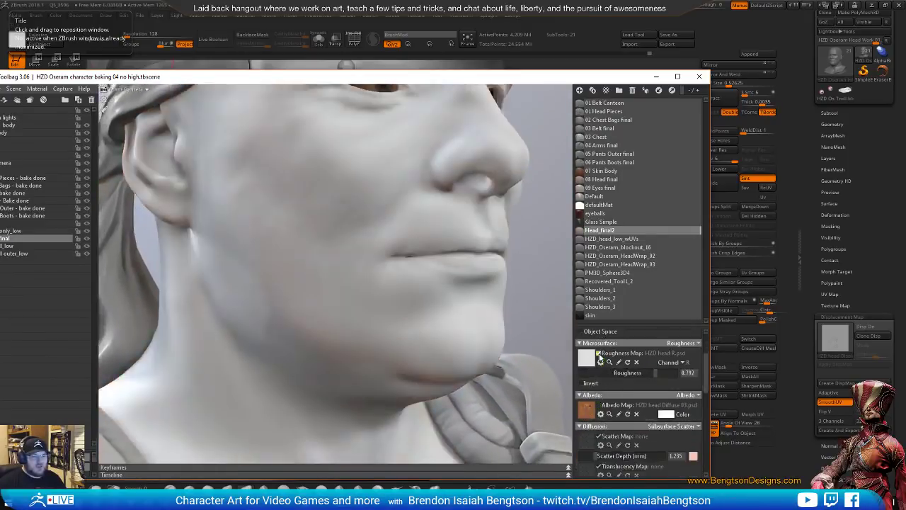
pyautogui.scroll(2, 608, 381)
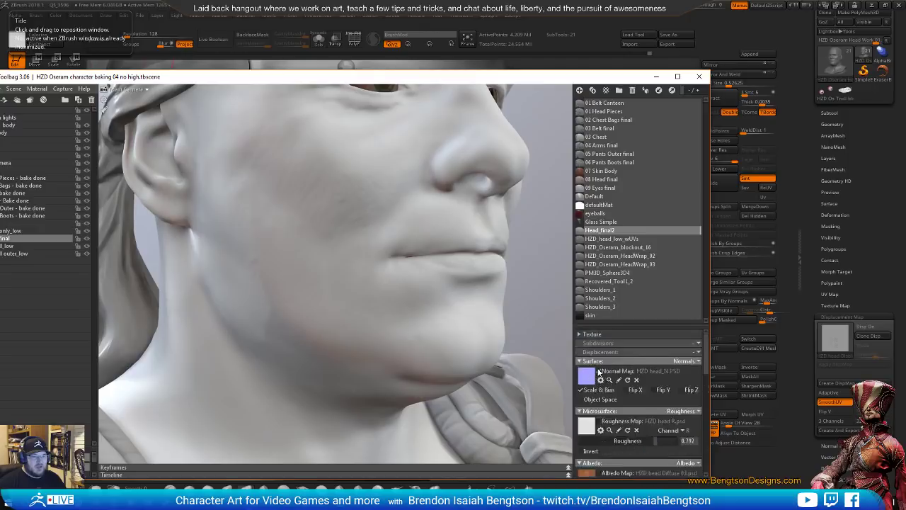
pyautogui.moveTo(439, 190); pyautogui.dragTo(390, 241)
pyautogui.moveTo(360, 249); pyautogui.dragTo(413, 273)
# Turn the albedo and roughness maps of Head_final2 back on.
pyautogui.scroll(-1, 632, 400)
pyautogui.scroll(-4, 632, 401)
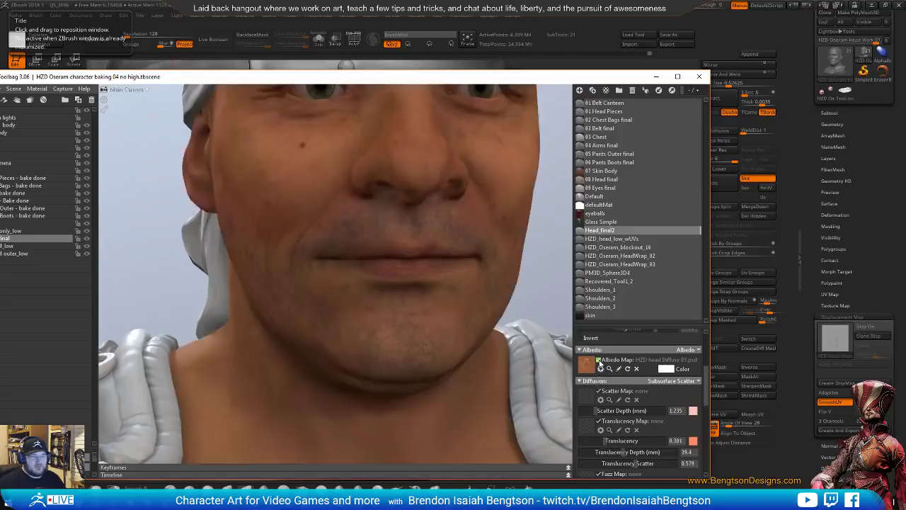
pyautogui.scroll(2, 618, 370)
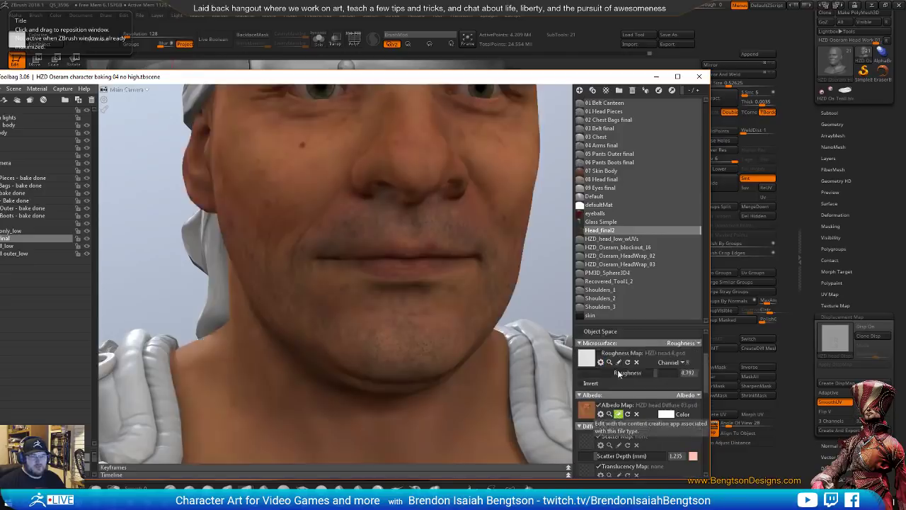
pyautogui.scroll(2, 618, 371)
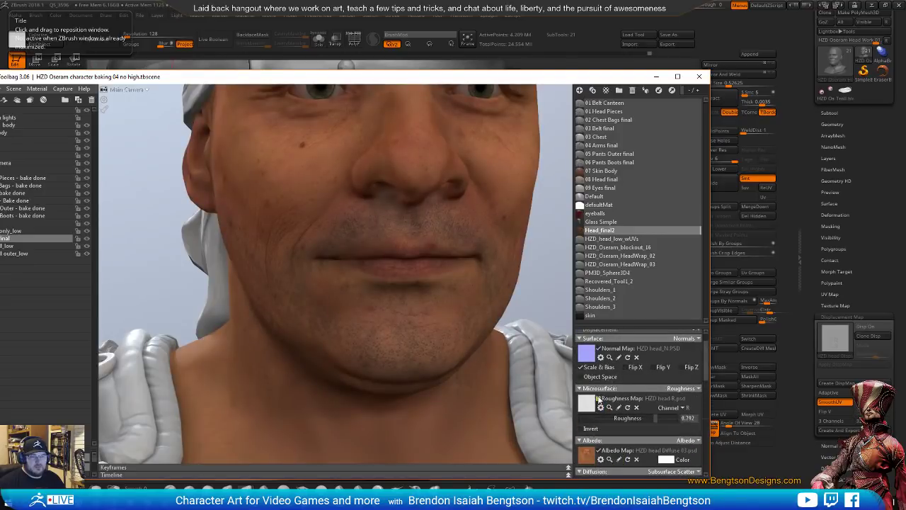
# View the fully textured face from the front and around the mouth and chin.
pyautogui.moveTo(289, 282); pyautogui.dragTo(394, 253)
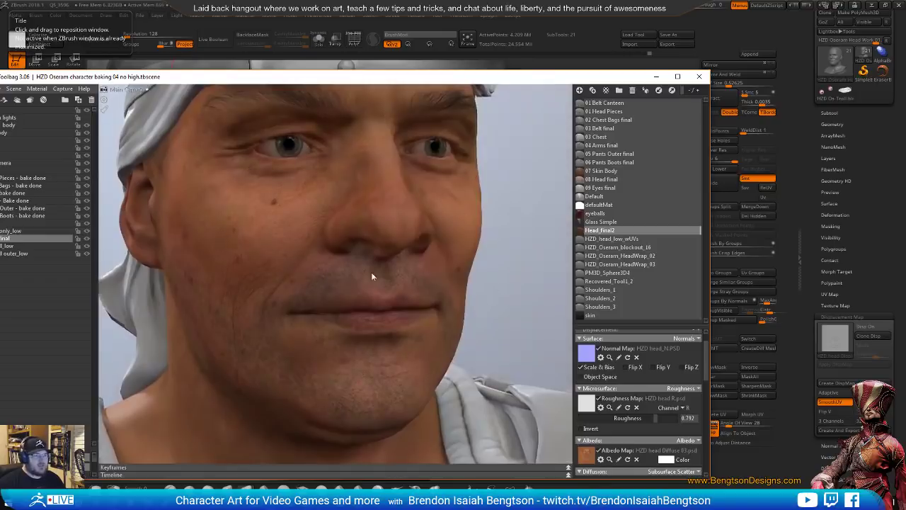
pyautogui.moveTo(400, 275); pyautogui.dragTo(417, 245, button='middle')
pyautogui.moveTo(416, 245); pyautogui.dragTo(406, 251)
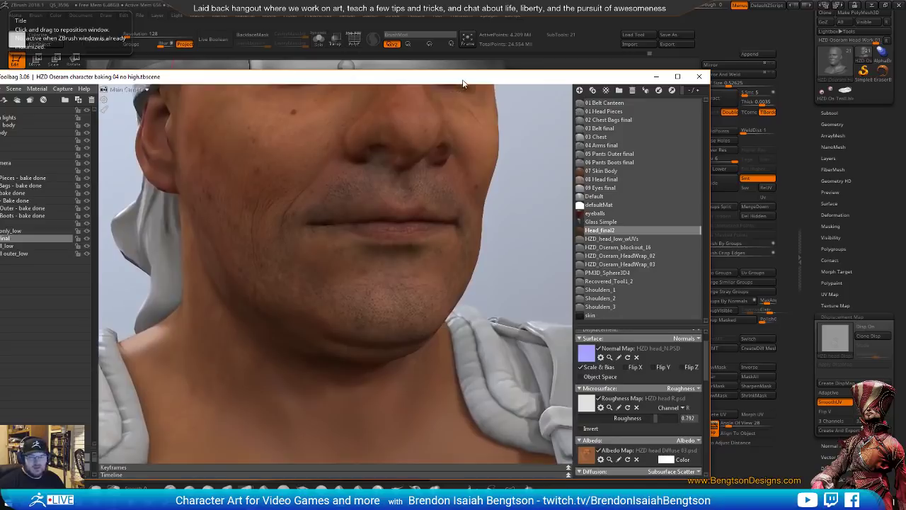
# Switch back to ZBrush and delete the last untitled layer from the head's layer stack.
pyautogui.moveTo(463, 84); pyautogui.dragTo(0, 79)
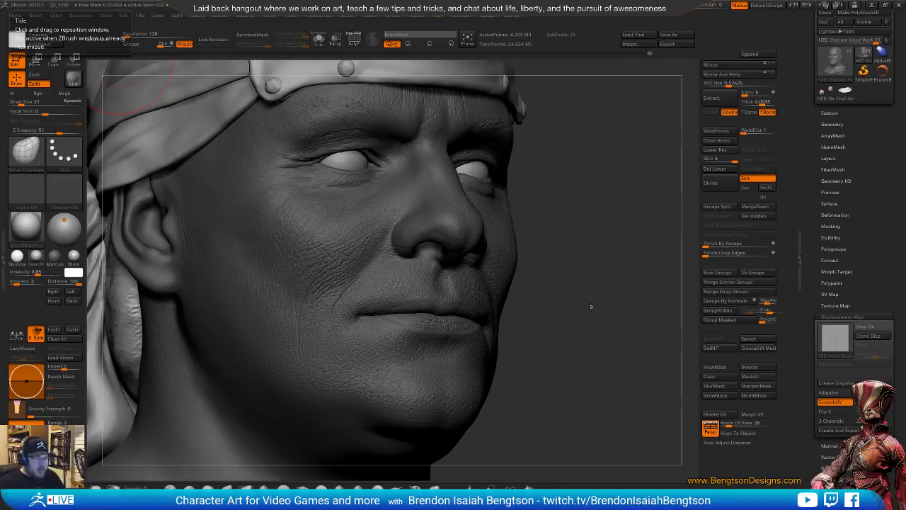
pyautogui.click(832, 126)
pyautogui.click(831, 125)
pyautogui.click(830, 157)
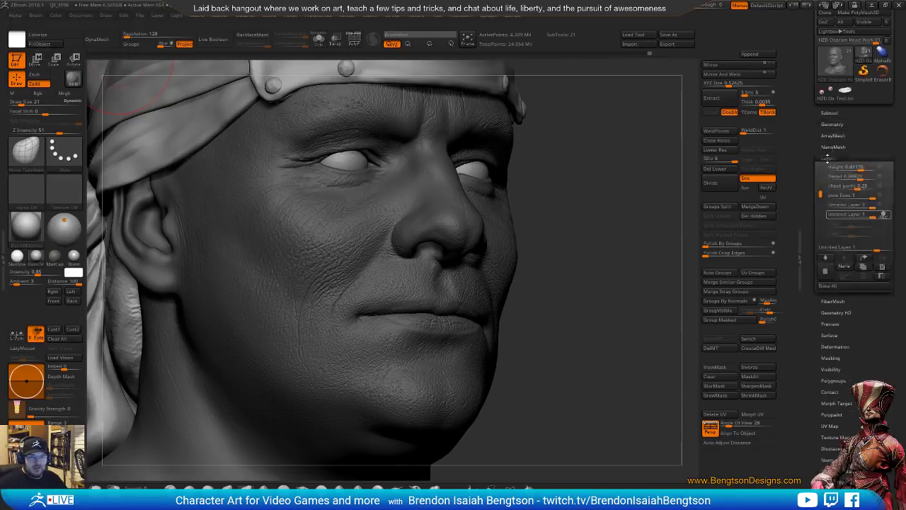
pyautogui.moveTo(887, 215)
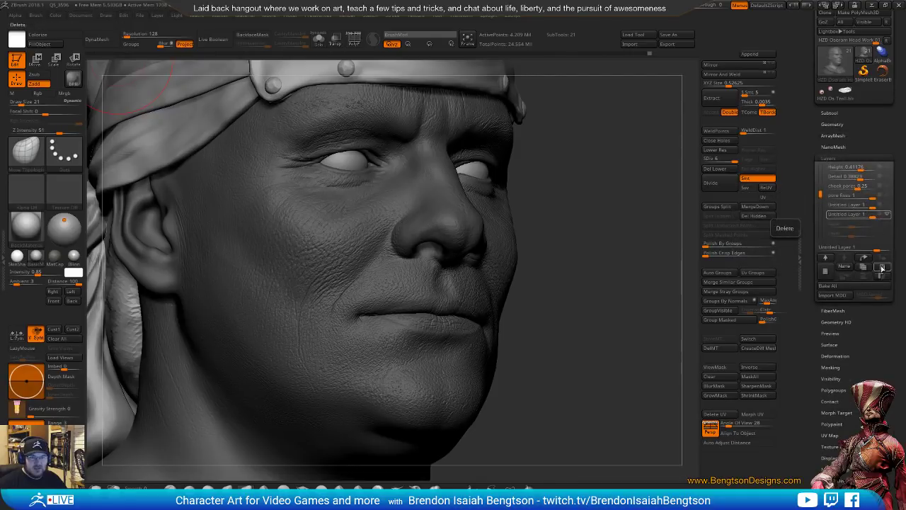
pyautogui.click(882, 267)
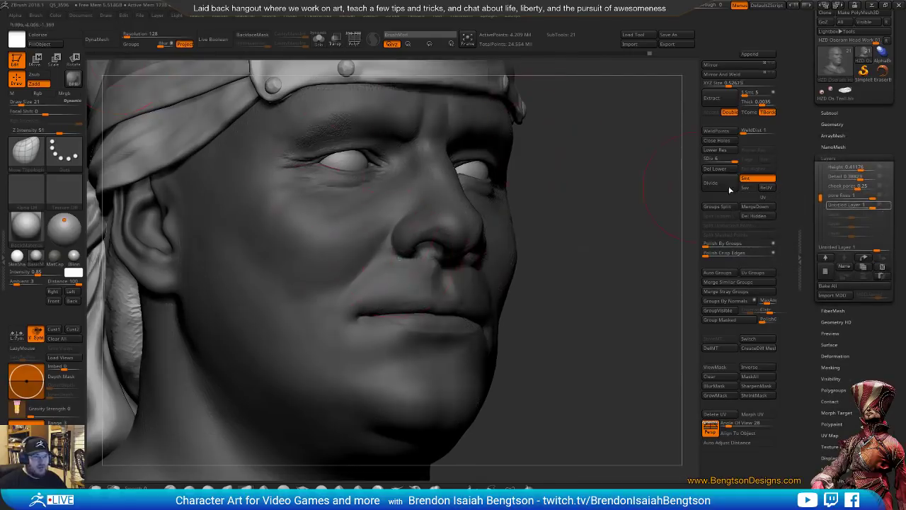
# Toggle the eyebrow fix layer off and on to compare its effect on the brows.
pyautogui.moveTo(822, 198); pyautogui.dragTo(820, 168)
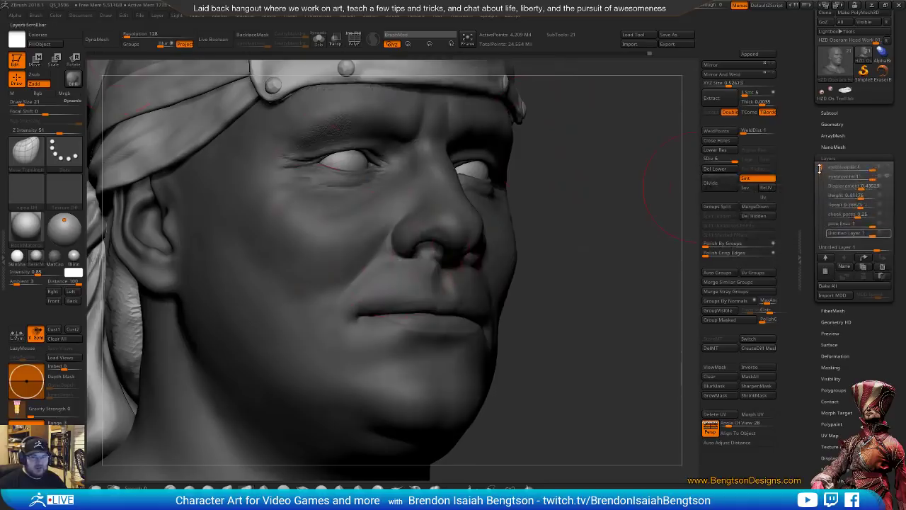
pyautogui.click(888, 177)
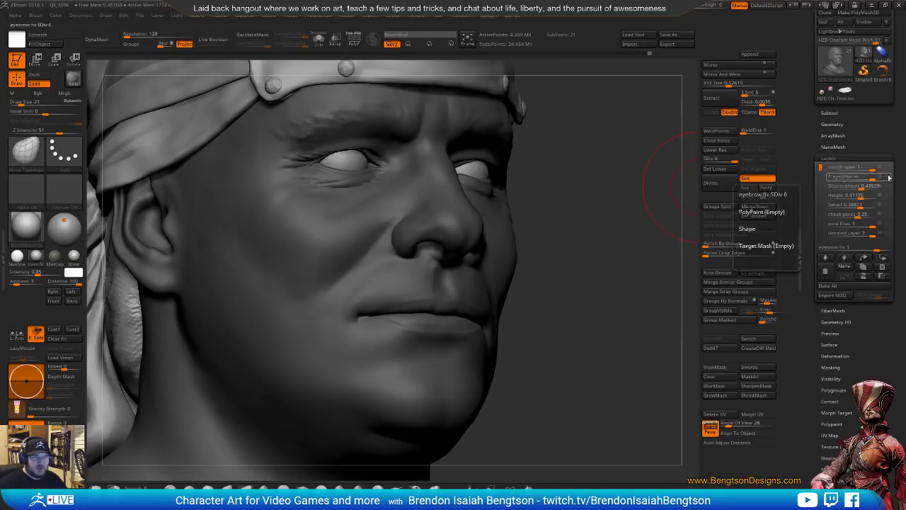
pyautogui.click(890, 178)
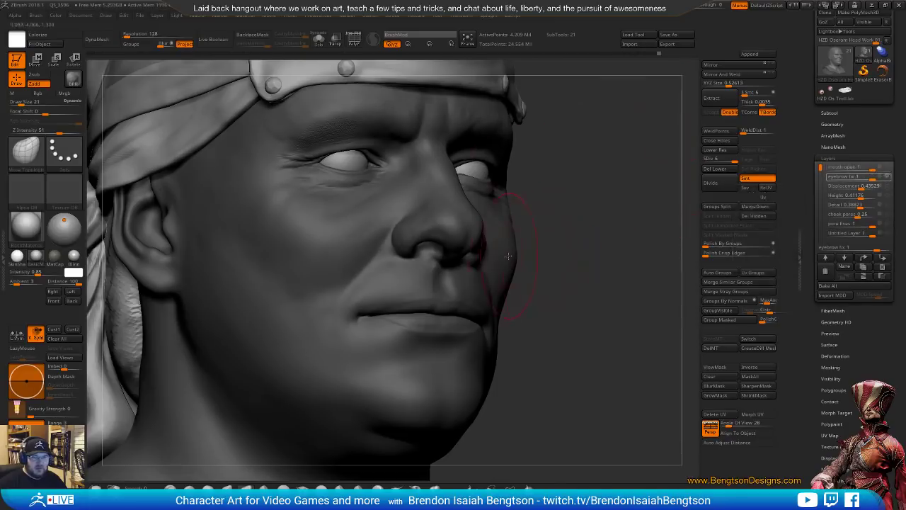
pyautogui.moveTo(580, 238)
pyautogui.mouseDown()
pyautogui.moveTo(485, 271)
pyautogui.moveTo(522, 255)
pyautogui.moveTo(543, 259)
pyautogui.moveTo(545, 251)
pyautogui.mouseUp()
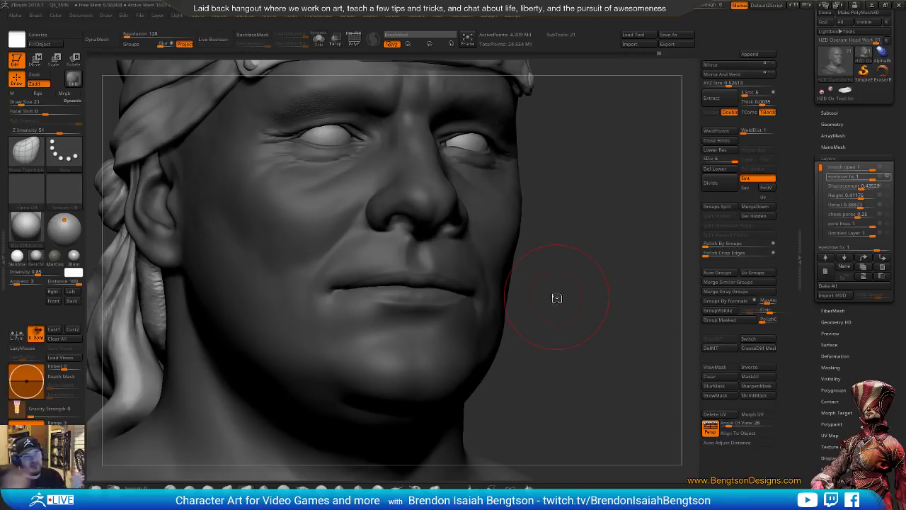
pyautogui.moveTo(556, 298)
pyautogui.mouseDown()
pyautogui.moveTo(637, 247)
pyautogui.moveTo(607, 264)
pyautogui.moveTo(597, 243)
pyautogui.mouseUp()
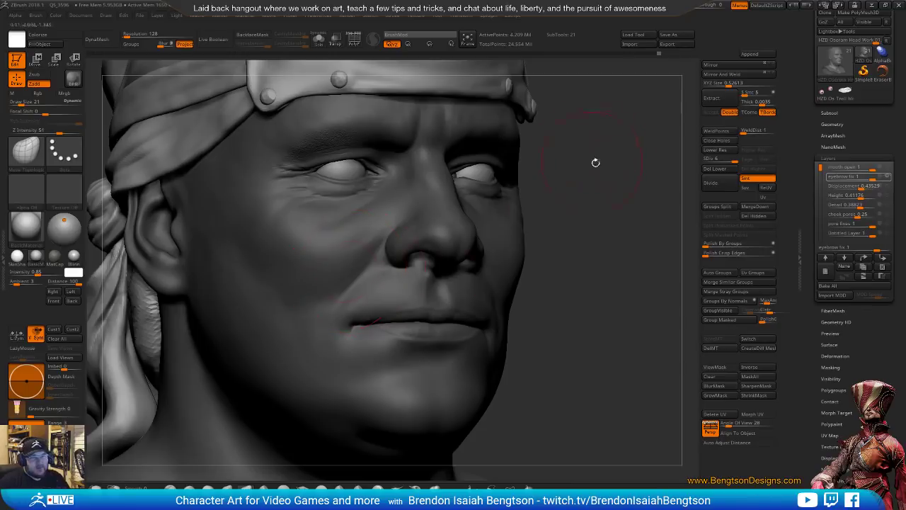
# Turn on the mouth open layer and inspect the parted lips from the front and three-quarter views.
pyautogui.click(888, 168)
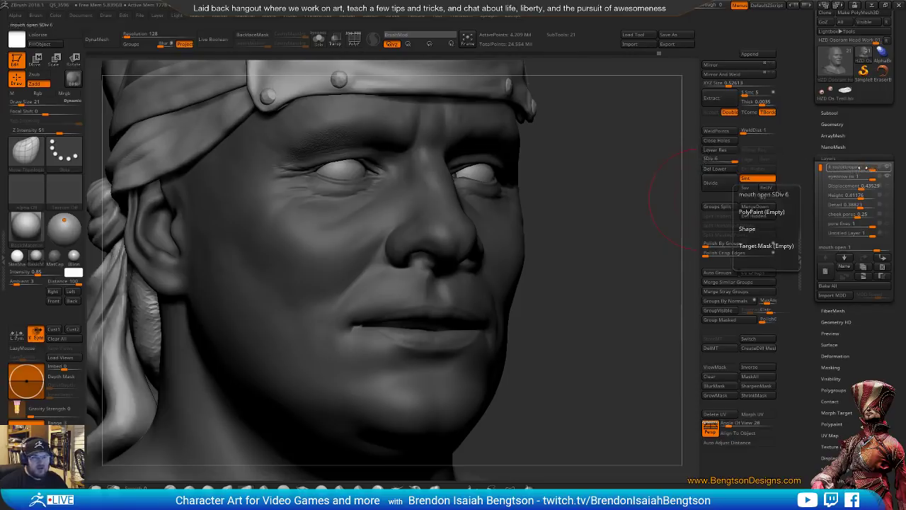
pyautogui.moveTo(828, 168)
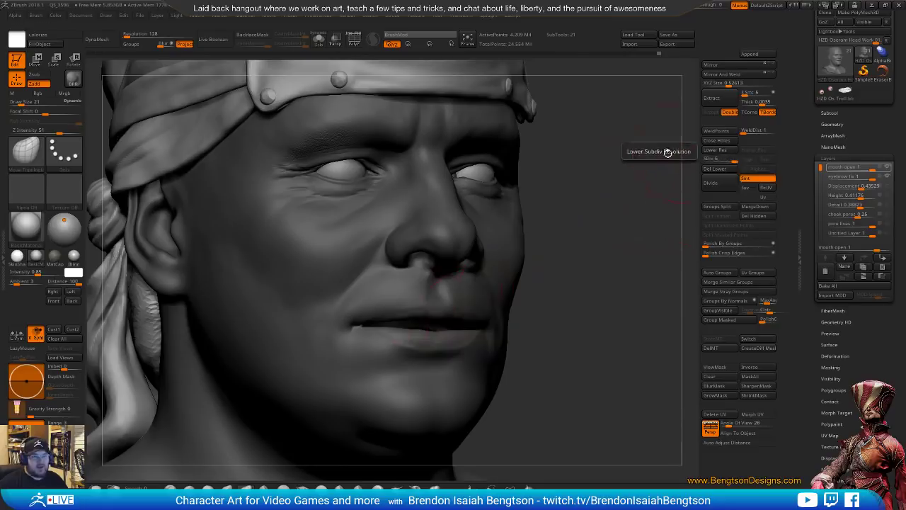
pyautogui.moveTo(548, 391); pyautogui.dragTo(551, 398)
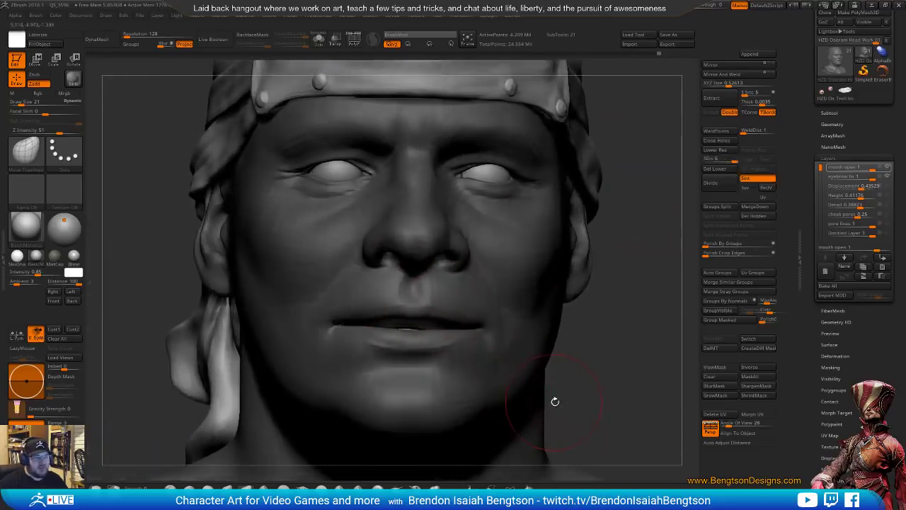
pyautogui.moveTo(623, 364); pyautogui.dragTo(595, 312)
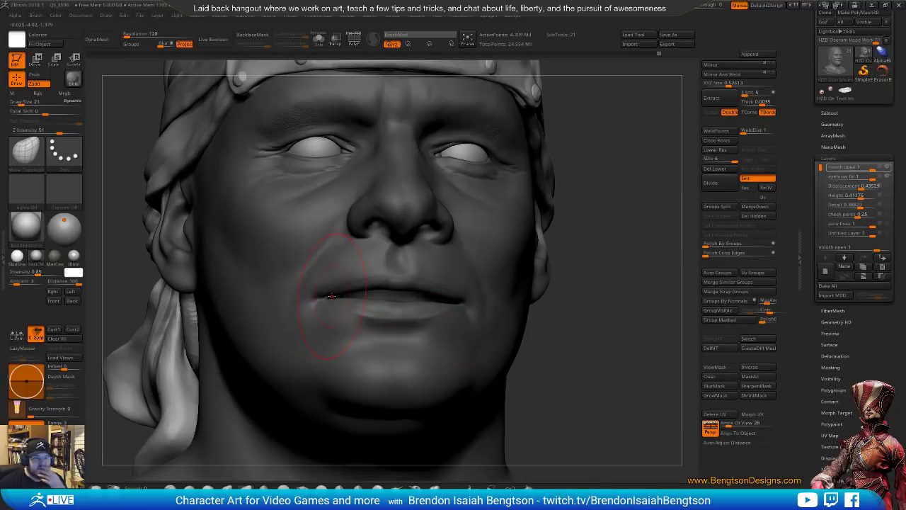
pyautogui.moveTo(614, 285); pyautogui.dragTo(561, 300)
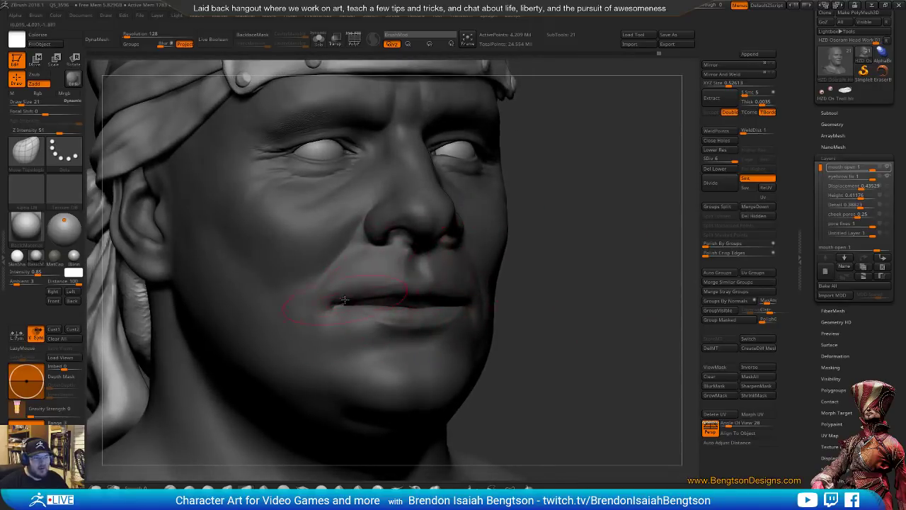
# Toggle the mouth open layer off and on to compare the closed and parted lips.
pyautogui.click(889, 168)
pyautogui.click(889, 168)
pyautogui.click(888, 169)
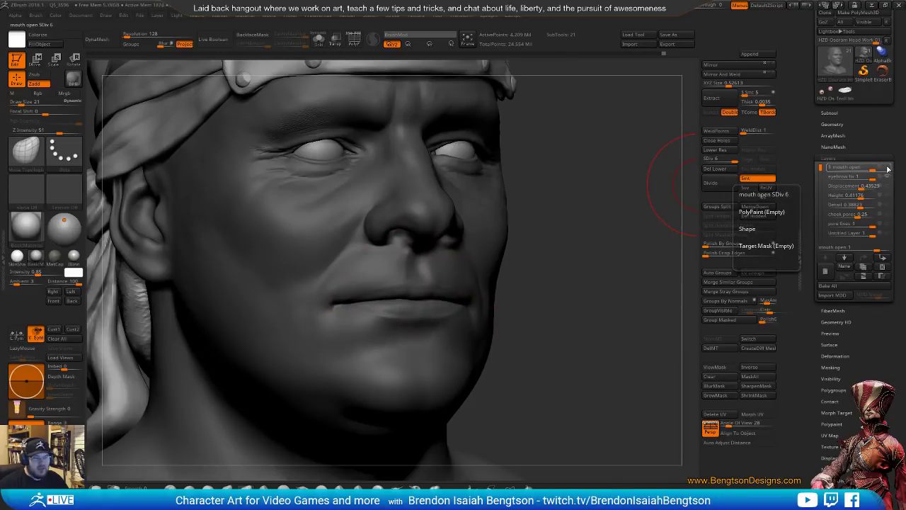
pyautogui.click(889, 169)
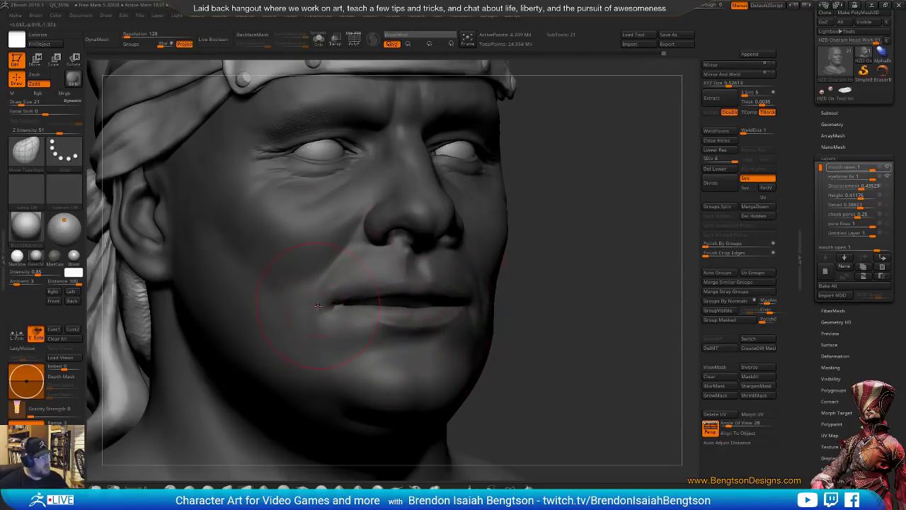
# Check the textured mouth in Marmoset Toolbag, return to ZBrush and turn off the mouth open layer.
pyautogui.moveTo(0, 86); pyautogui.dragTo(398, 85)
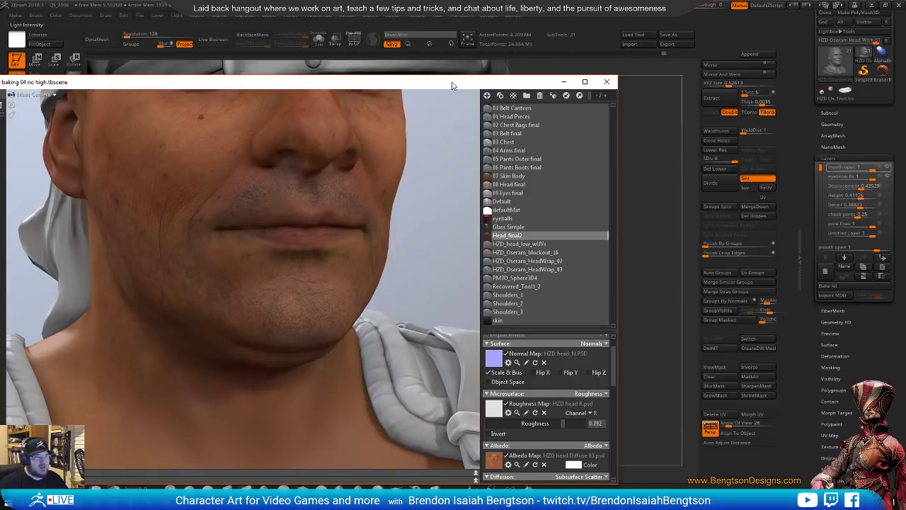
pyautogui.moveTo(453, 83); pyautogui.dragTo(0, 67)
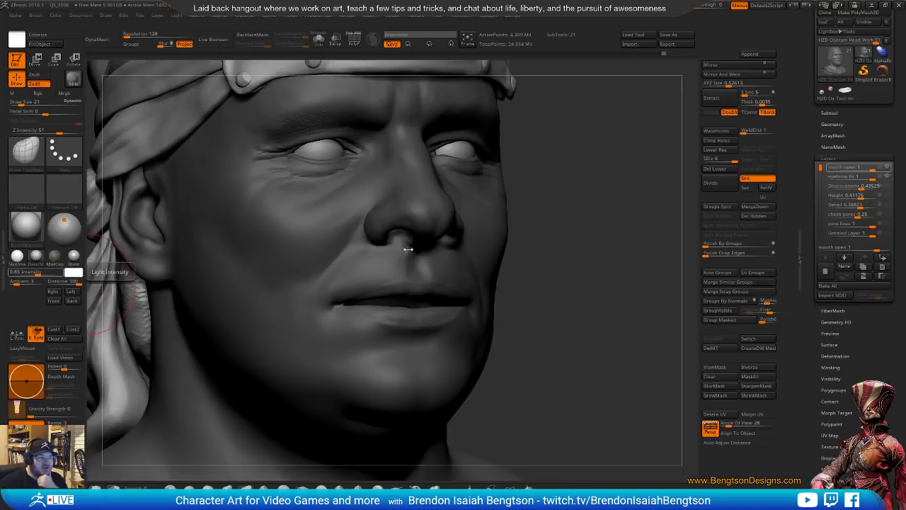
pyautogui.click(887, 166)
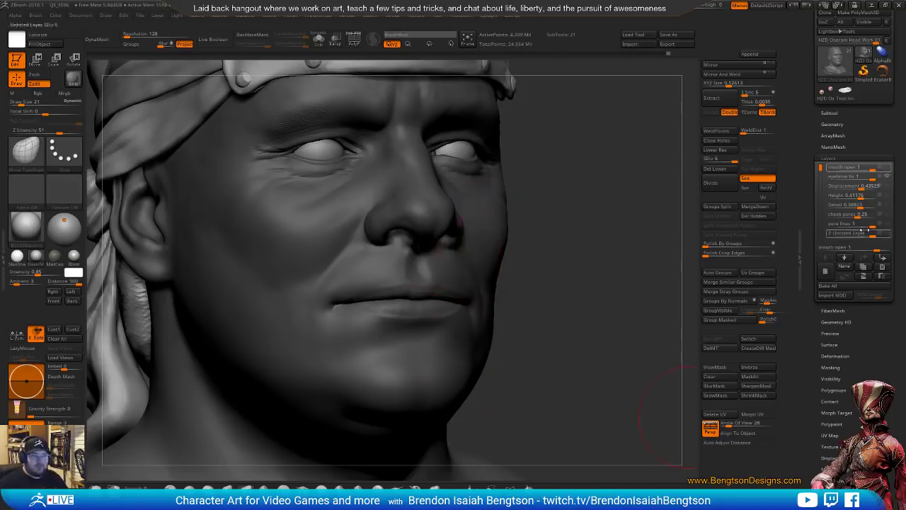
# Add a new layer to the head and lower the mesh to subdivision level 3.
pyautogui.moveTo(887, 170)
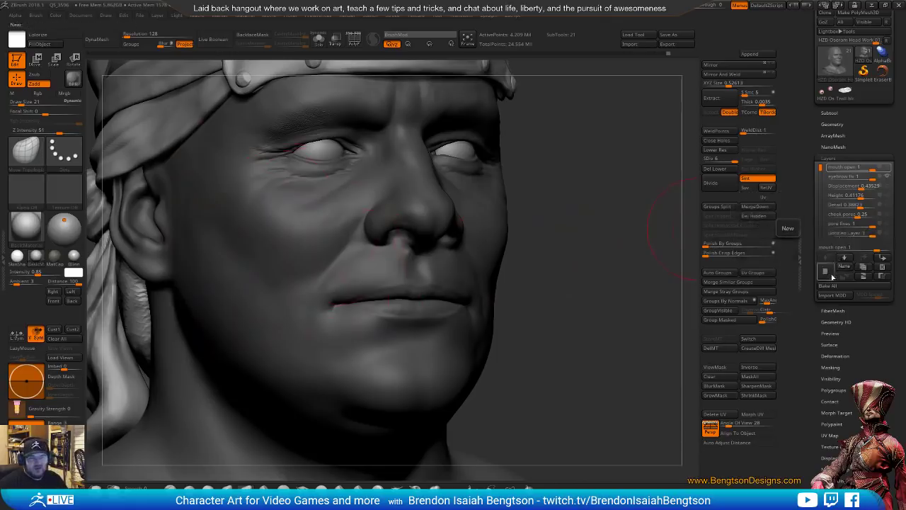
pyautogui.click(832, 277)
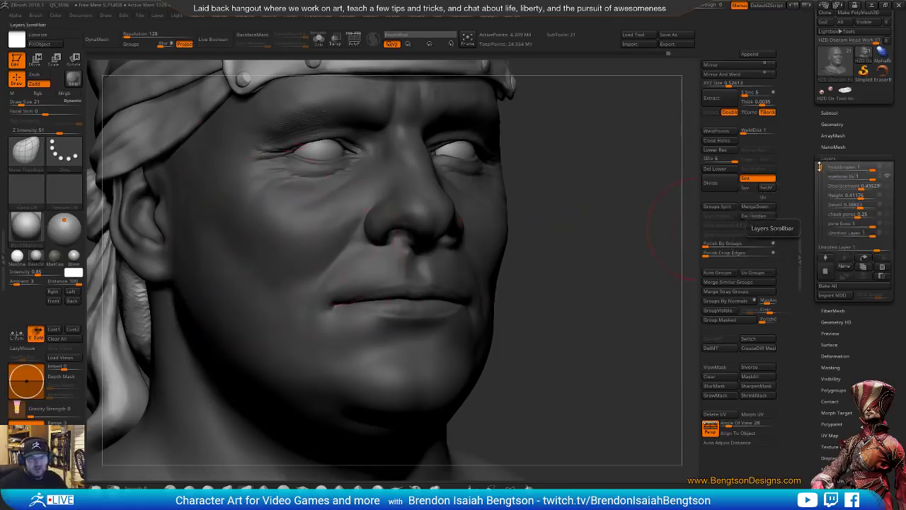
pyautogui.moveTo(819, 166)
pyautogui.mouseDown()
pyautogui.moveTo(822, 185)
pyautogui.moveTo(822, 177)
pyautogui.mouseUp()
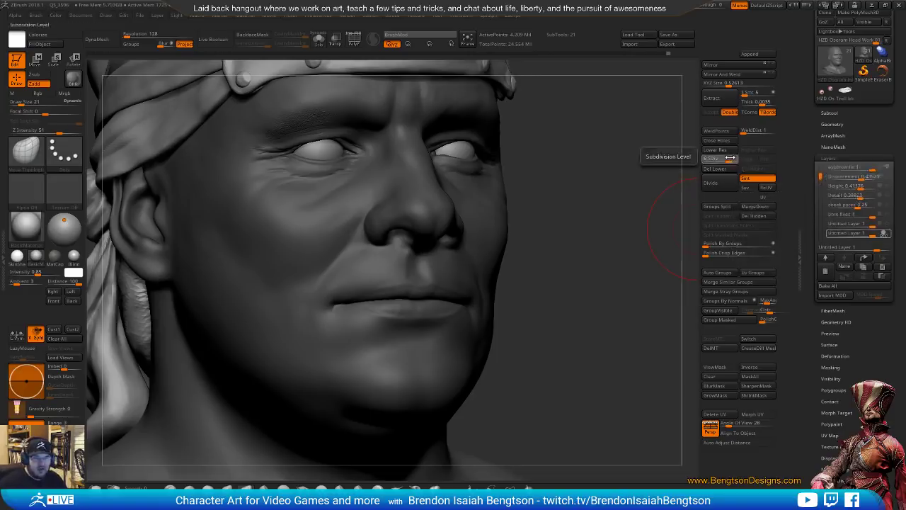
pyautogui.moveTo(721, 160); pyautogui.dragTo(716, 160)
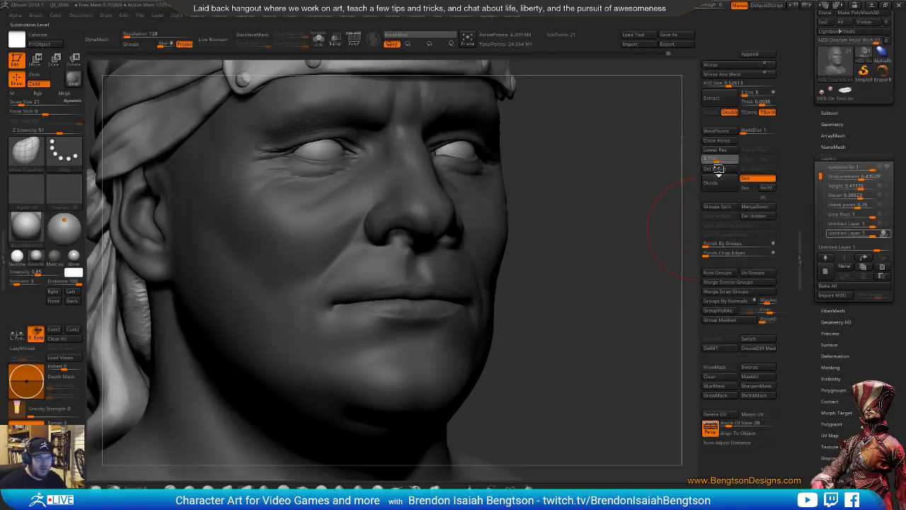
pyautogui.moveTo(622, 275); pyautogui.dragTo(583, 273)
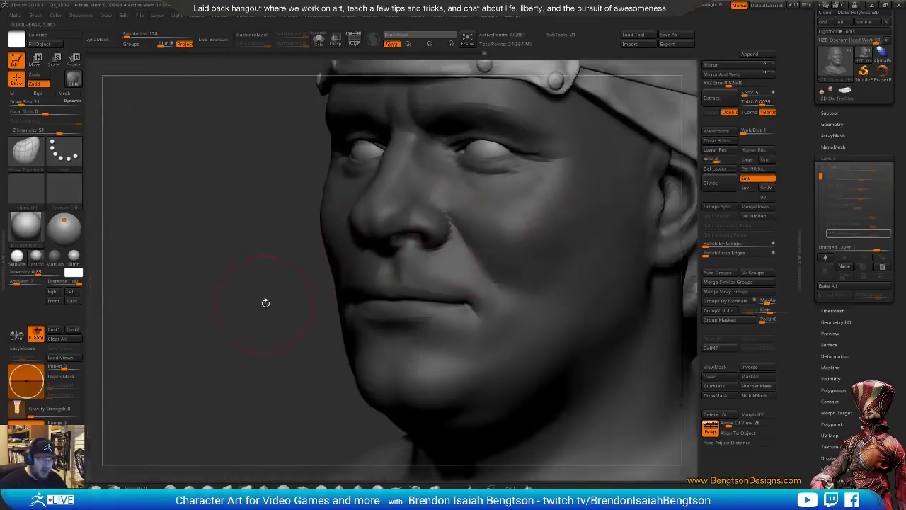
pyautogui.moveTo(265, 302); pyautogui.dragTo(301, 299)
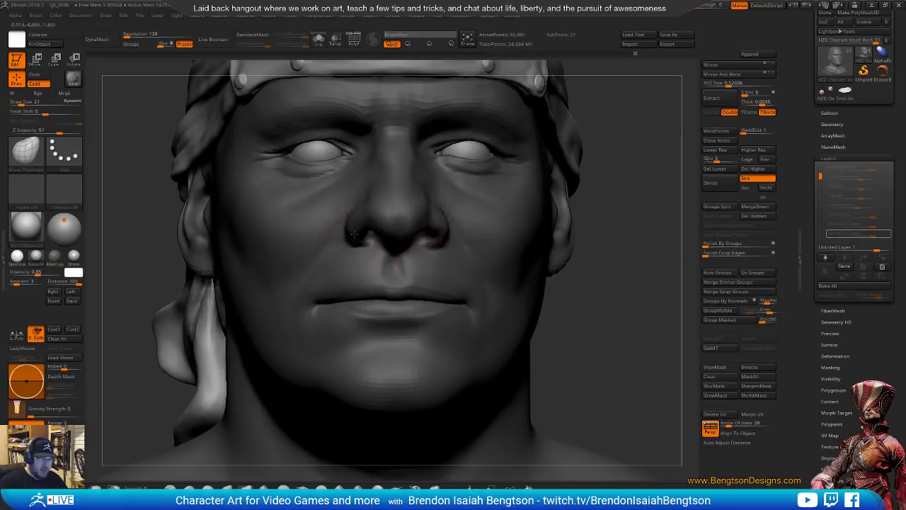
# Sculpt and smooth the fold beside the mouth using the ClayBuildup brush down to draw size 5, and return the head to subdivision level 6.
pyautogui.press('1')
pyautogui.press('c')
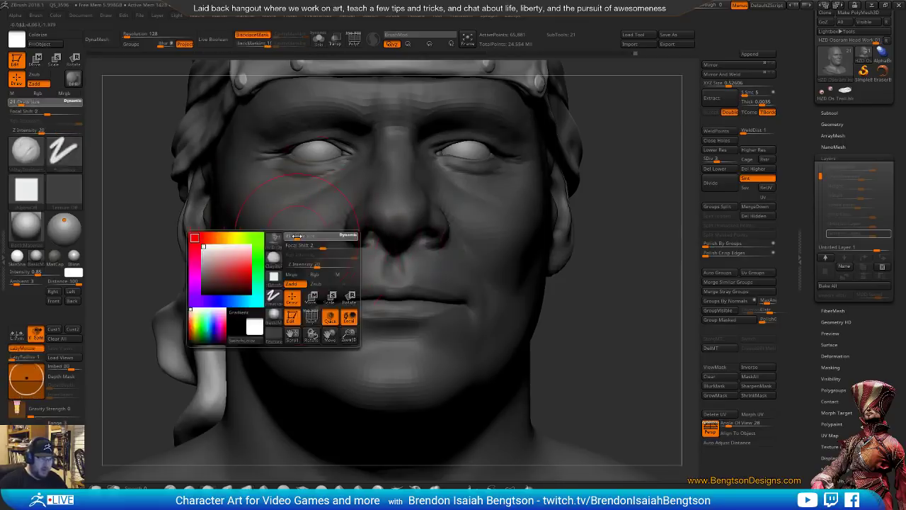
pyautogui.press('Escape')
pyautogui.moveTo(637, 207); pyautogui.dragTo(449, 269)
pyautogui.press('c')
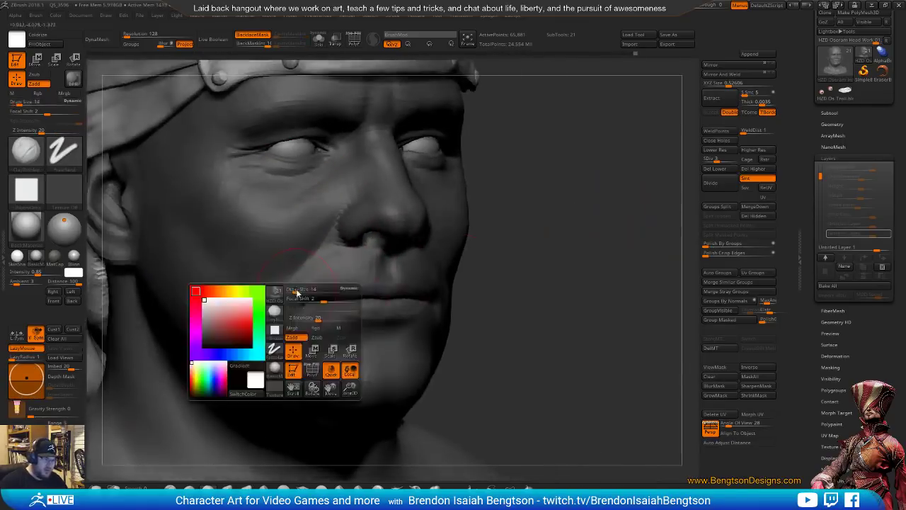
pyautogui.press('Escape')
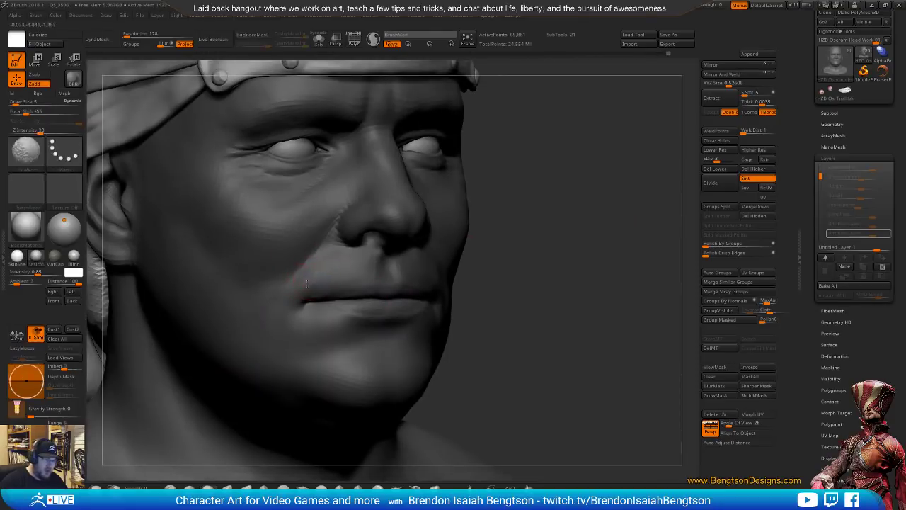
pyautogui.moveTo(506, 245); pyautogui.dragTo(570, 251)
pyautogui.hotkey('ctrl', 'd')
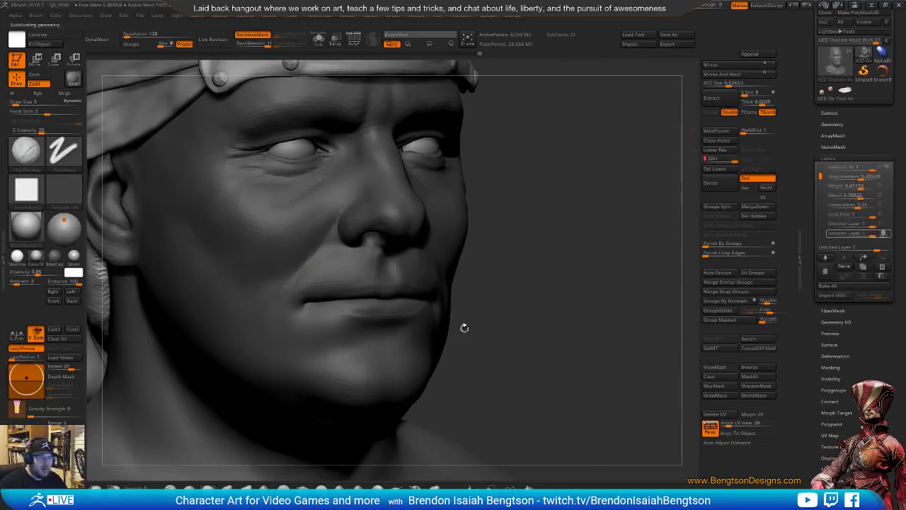
# Turn on the height layer and turn off the new untitled layer to view the skin detail on the face.
pyautogui.moveTo(886, 188)
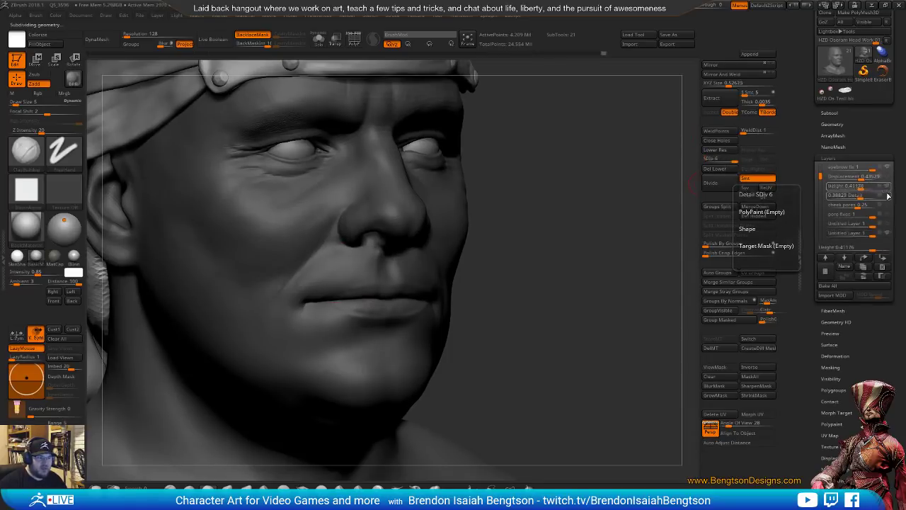
pyautogui.click(890, 234)
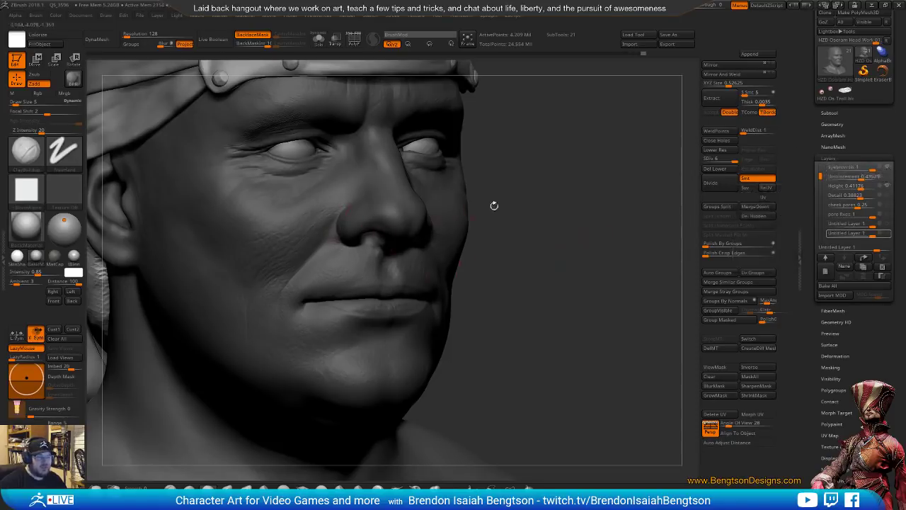
pyautogui.moveTo(493, 204); pyautogui.dragTo(457, 214)
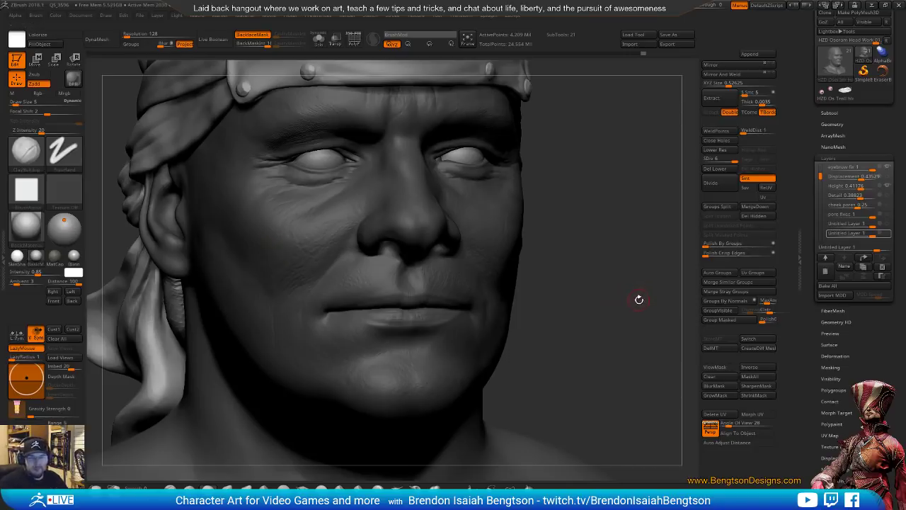
# Raise the height layer's intensity to 1 and inspect the stronger wrinkles from the front.
pyautogui.moveTo(633, 300); pyautogui.dragTo(639, 303)
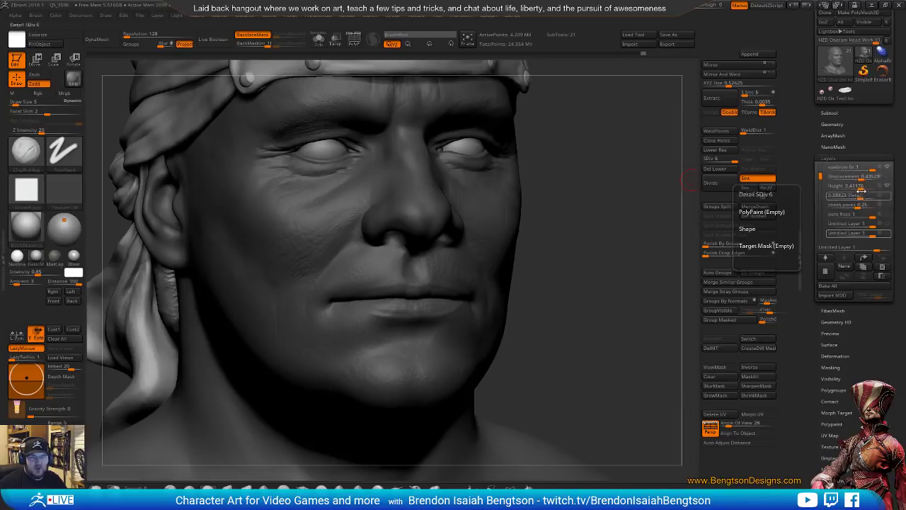
pyautogui.moveTo(863, 186); pyautogui.dragTo(876, 186)
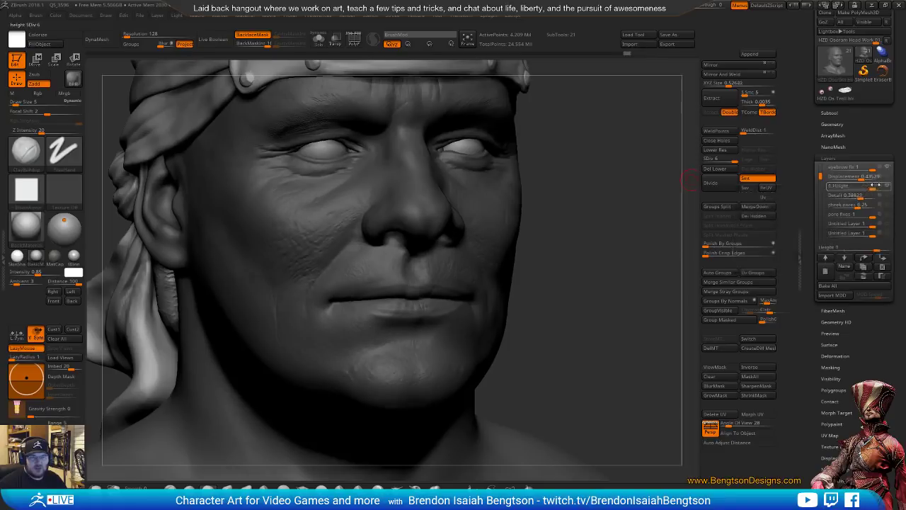
pyautogui.moveTo(587, 316); pyautogui.dragTo(680, 342)
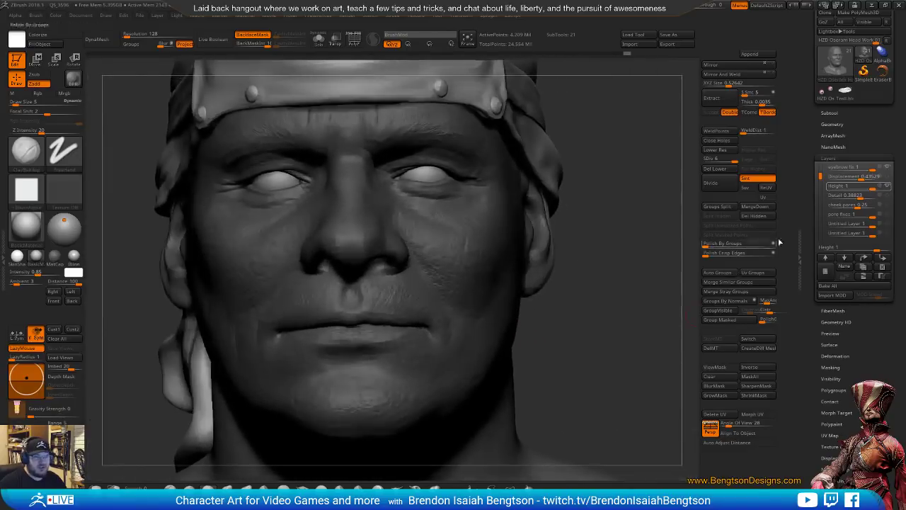
# Turn on the detail layer, raise its intensity to 1 and inspect the pores from the side of the face.
pyautogui.click(881, 195)
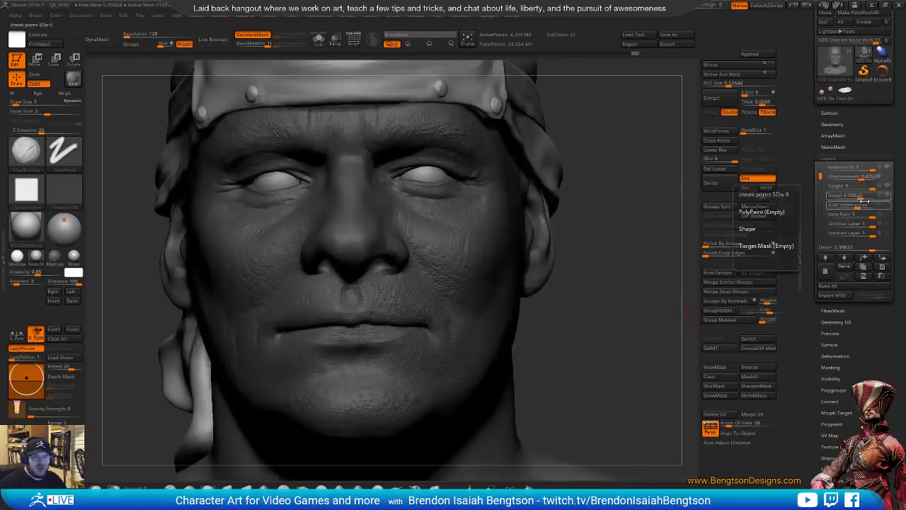
pyautogui.moveTo(882, 195); pyautogui.dragTo(884, 195)
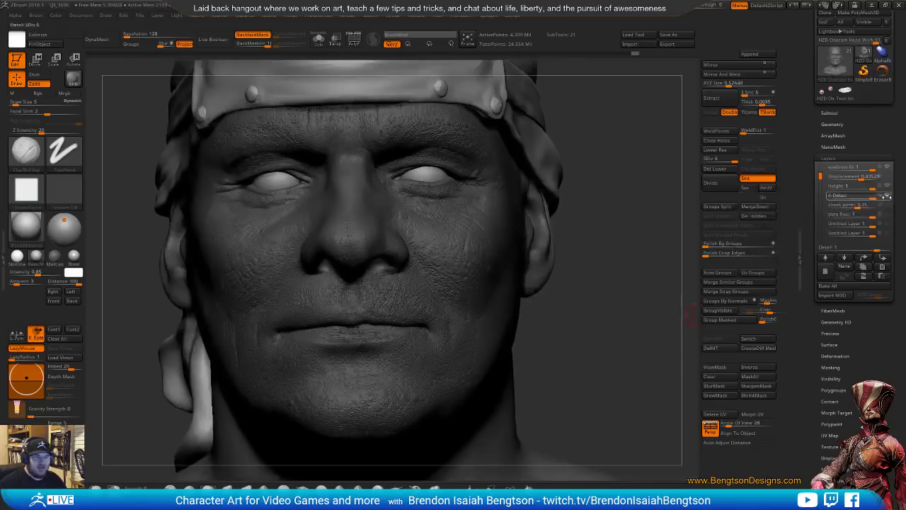
pyautogui.moveTo(636, 300)
pyautogui.mouseDown()
pyautogui.moveTo(617, 310)
pyautogui.moveTo(648, 289)
pyautogui.mouseUp()
pyautogui.moveTo(684, 313); pyautogui.dragTo(677, 316)
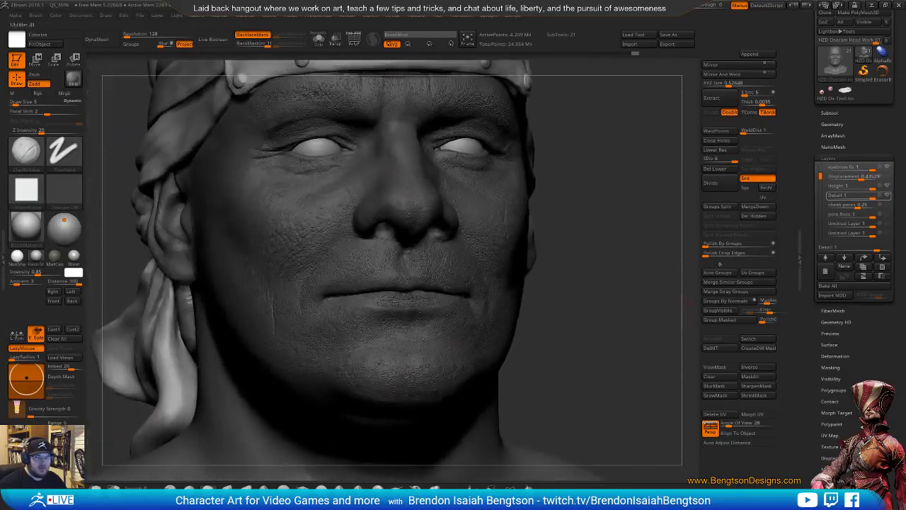
# Turn on the displacement layer, raise its intensity to 1 and inspect the combined skin detail from below.
pyautogui.moveTo(888, 210)
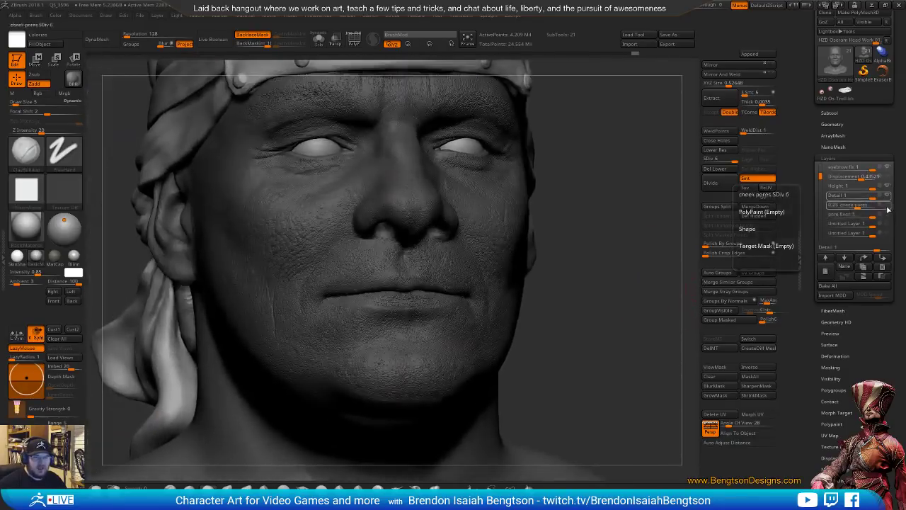
pyautogui.click(890, 178)
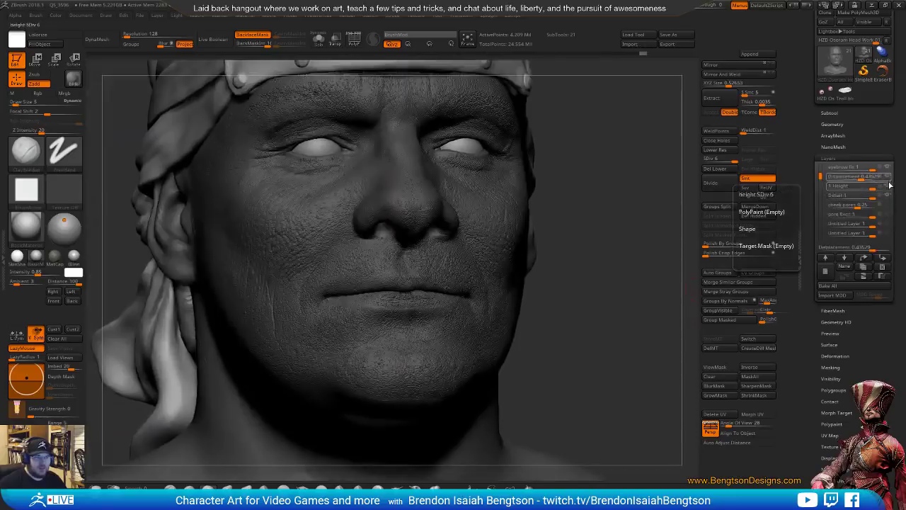
pyautogui.moveTo(871, 175); pyautogui.dragTo(879, 178)
pyautogui.moveTo(582, 318)
pyautogui.mouseDown()
pyautogui.moveTo(623, 316)
pyautogui.moveTo(645, 334)
pyautogui.moveTo(637, 336)
pyautogui.moveTo(649, 309)
pyautogui.moveTo(641, 310)
pyautogui.mouseUp()
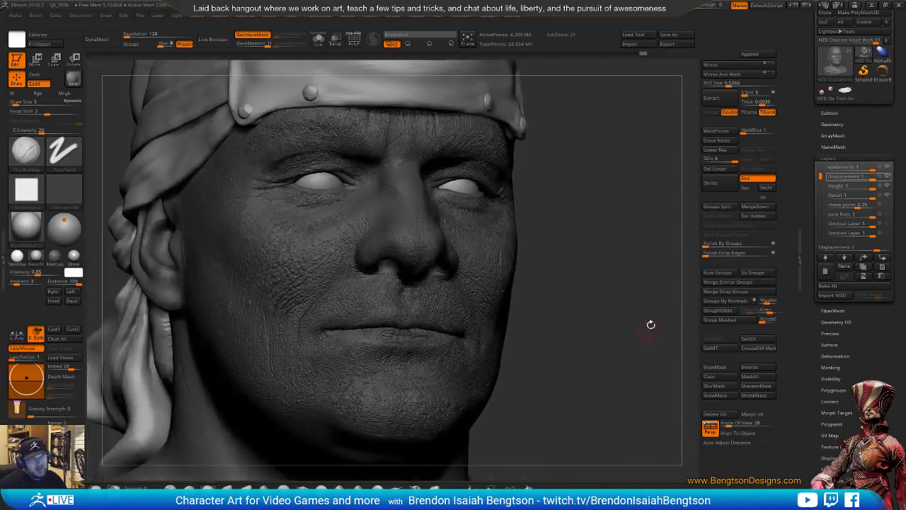
# Look at the displacement map settings, then turn off the height and detail layers and compare the skin on both sides of the face.
pyautogui.click(828, 458)
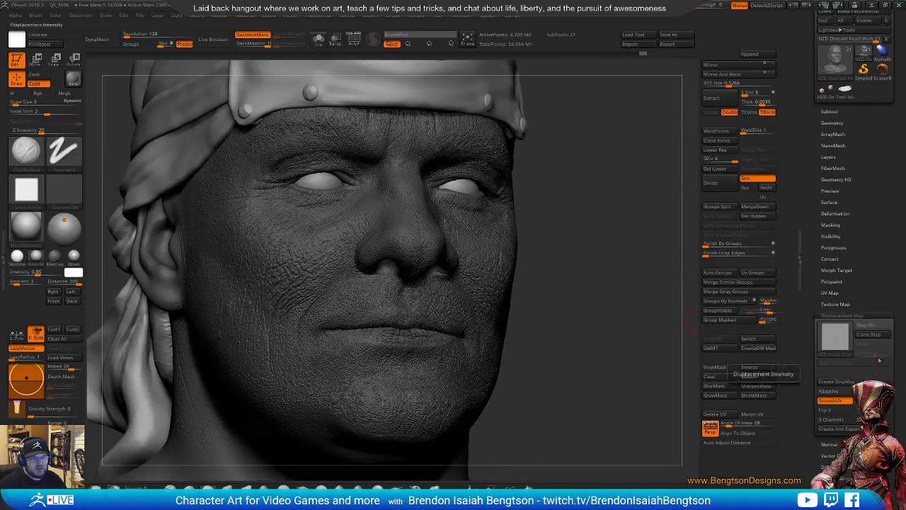
pyautogui.click(845, 155)
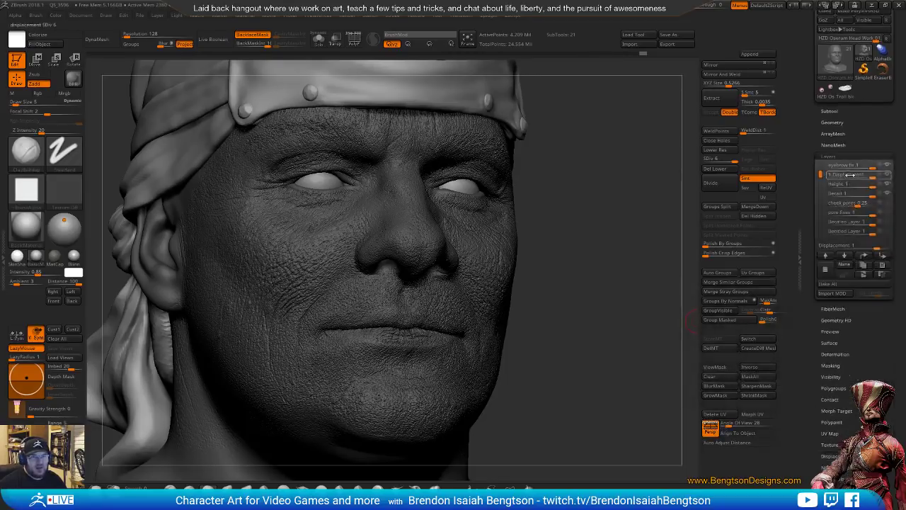
pyautogui.click(889, 194)
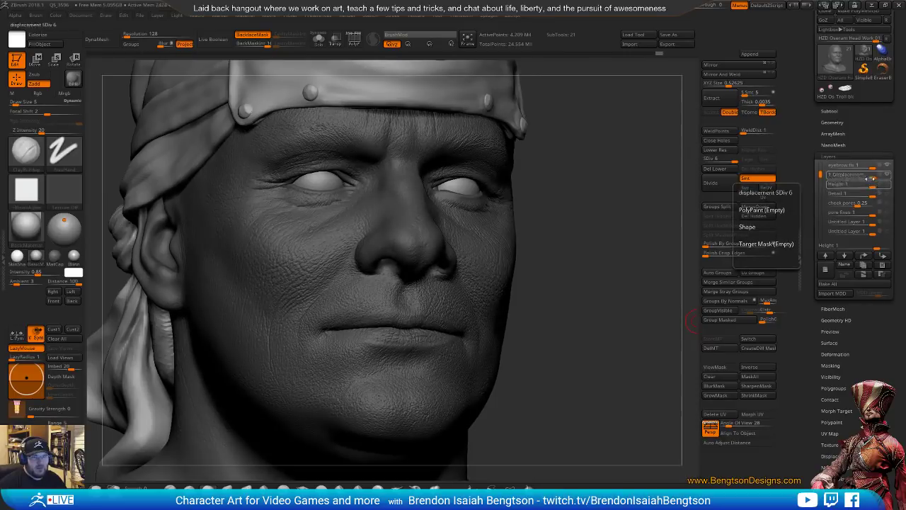
pyautogui.moveTo(629, 301); pyautogui.dragTo(658, 340)
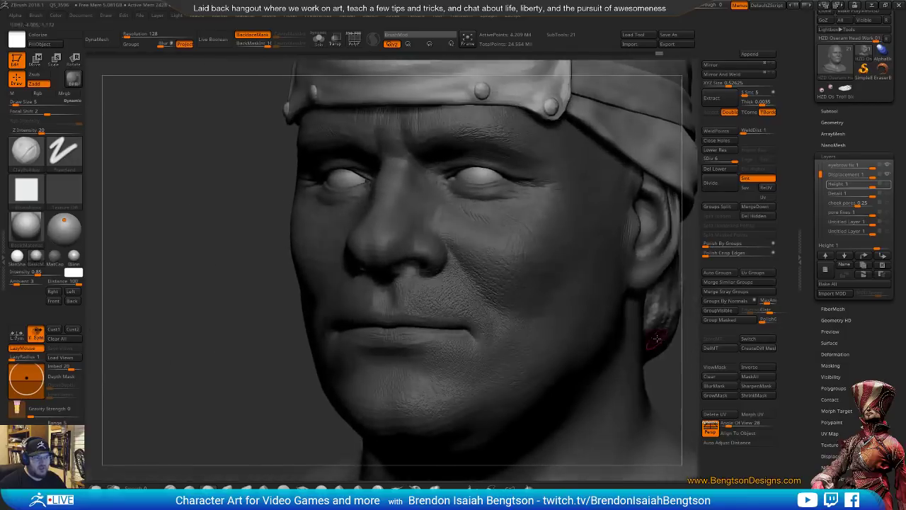
pyautogui.moveTo(670, 370); pyautogui.dragTo(607, 382)
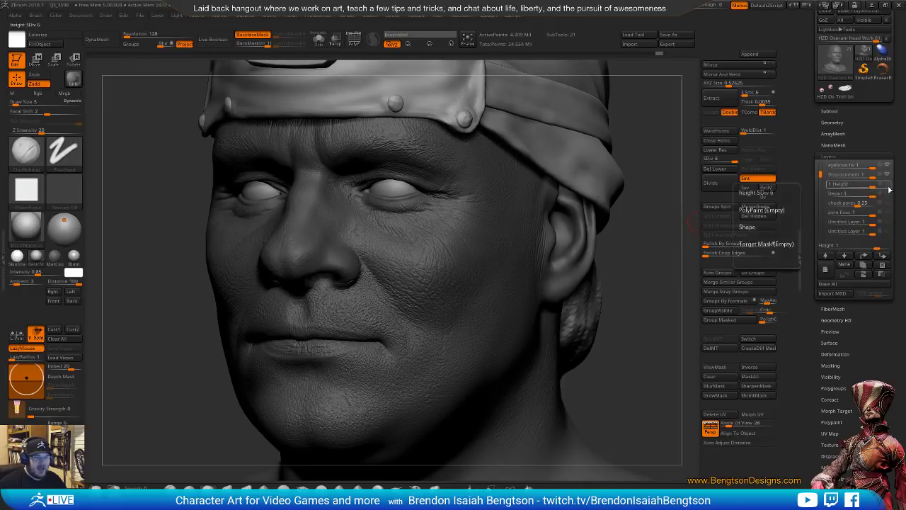
# Turn the height layer back on and set the intensities to 0.62352 for displacement, 0.81176 for detail and 0.64705 for height.
pyautogui.click(889, 193)
pyautogui.click(866, 174)
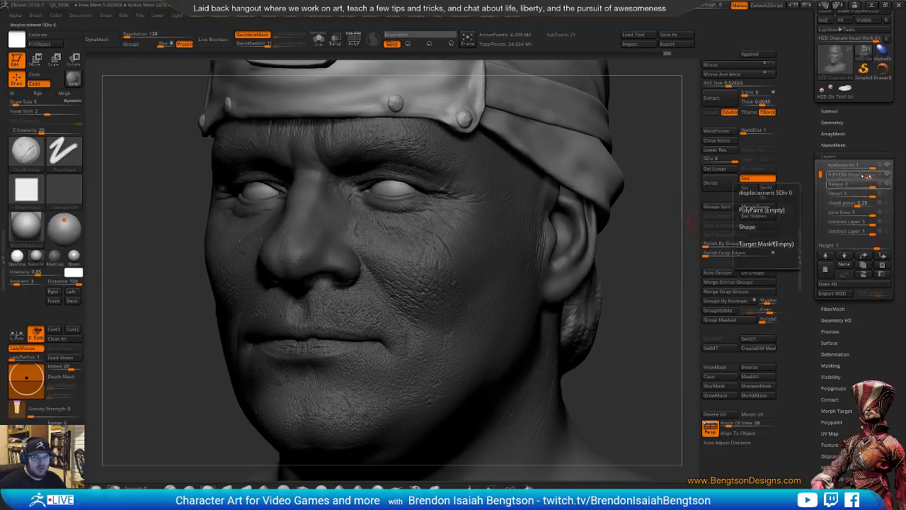
pyautogui.moveTo(870, 176); pyautogui.dragTo(869, 194)
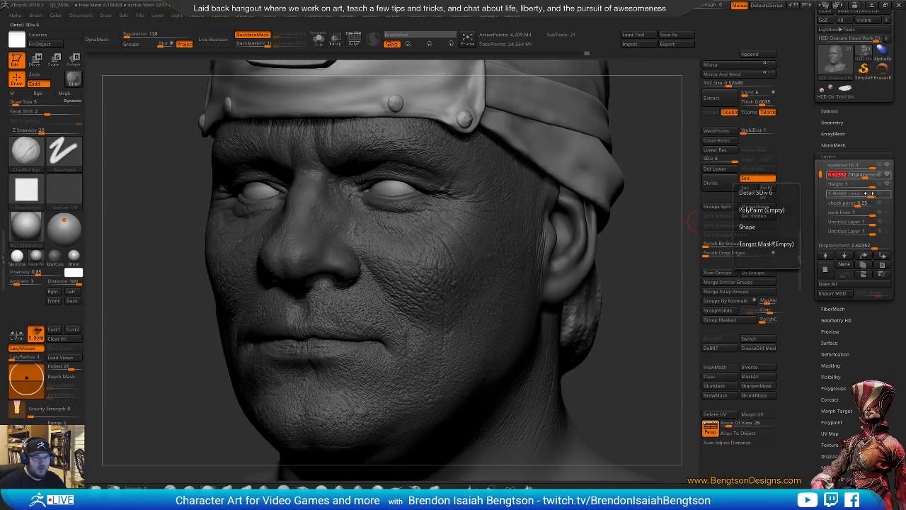
pyautogui.click(888, 193)
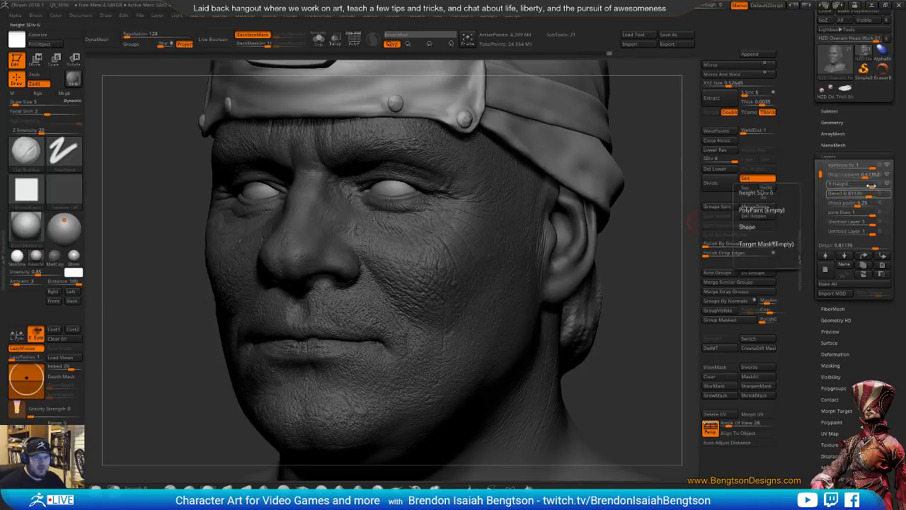
pyautogui.moveTo(870, 185); pyautogui.dragTo(864, 185)
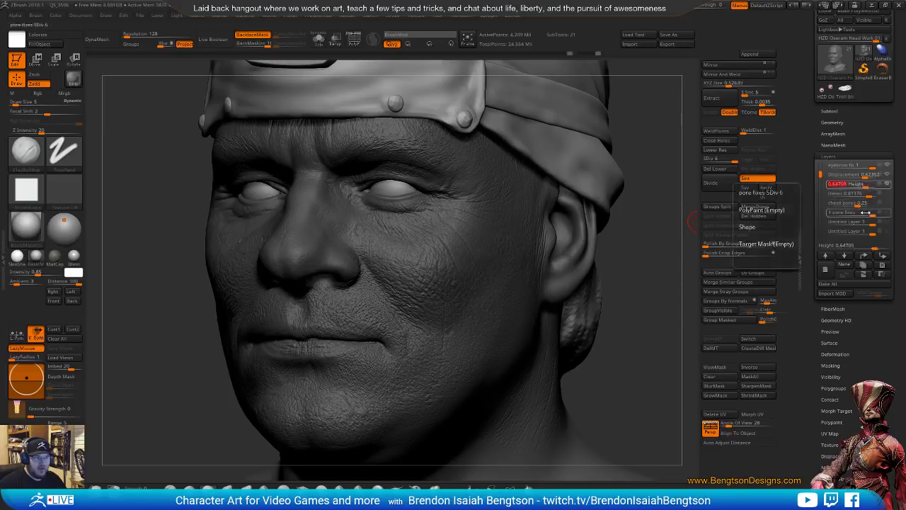
pyautogui.moveTo(658, 290); pyautogui.dragTo(670, 291)
pyautogui.moveTo(545, 300)
pyautogui.mouseDown()
pyautogui.moveTo(647, 281)
pyautogui.moveTo(635, 294)
pyautogui.mouseUp()
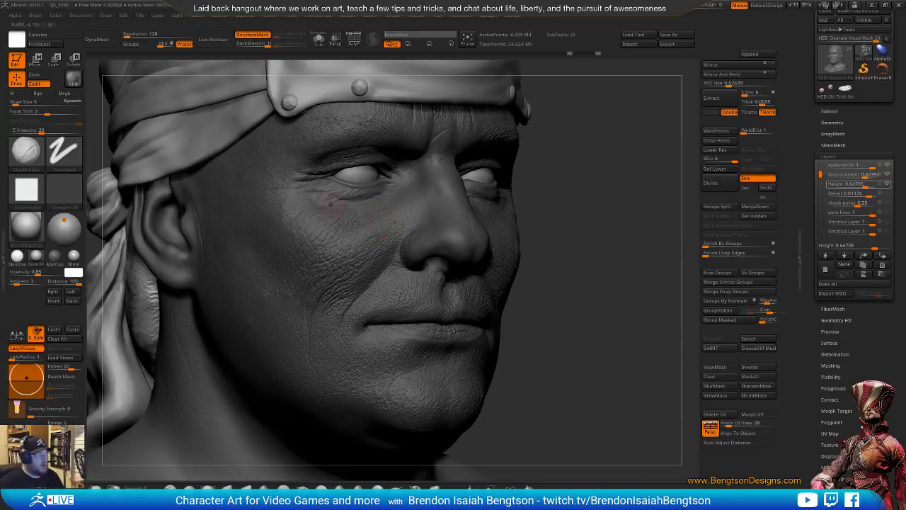
# Switch to Marmoset Toolbag, narrow its window and place it beside the sculpt for comparison.
pyautogui.moveTo(0, 68); pyautogui.dragTo(393, 31)
pyautogui.hotkey('ctrl', 'space')
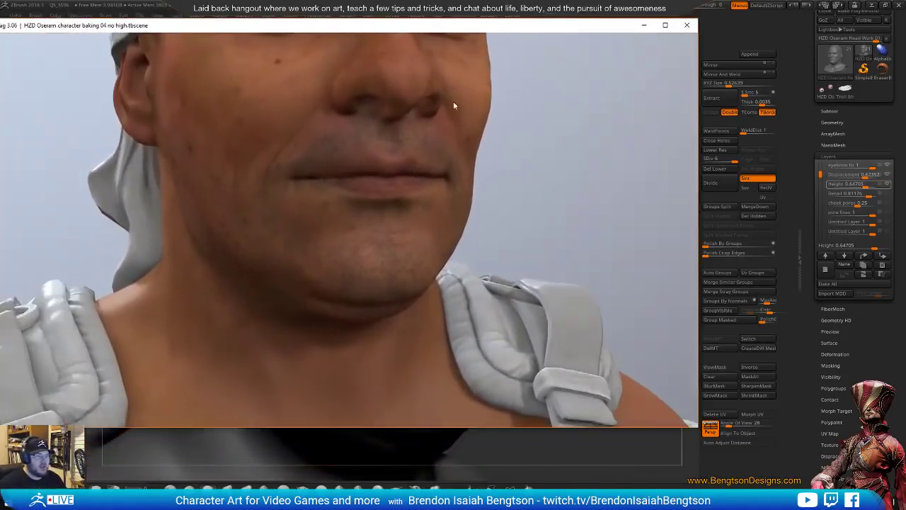
pyautogui.click(704, 129)
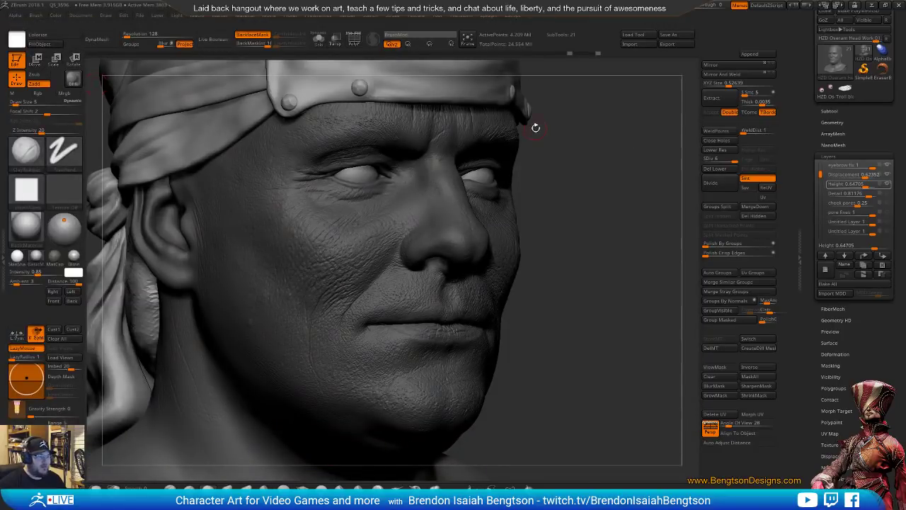
pyautogui.hotkey('alt', 'Tab')
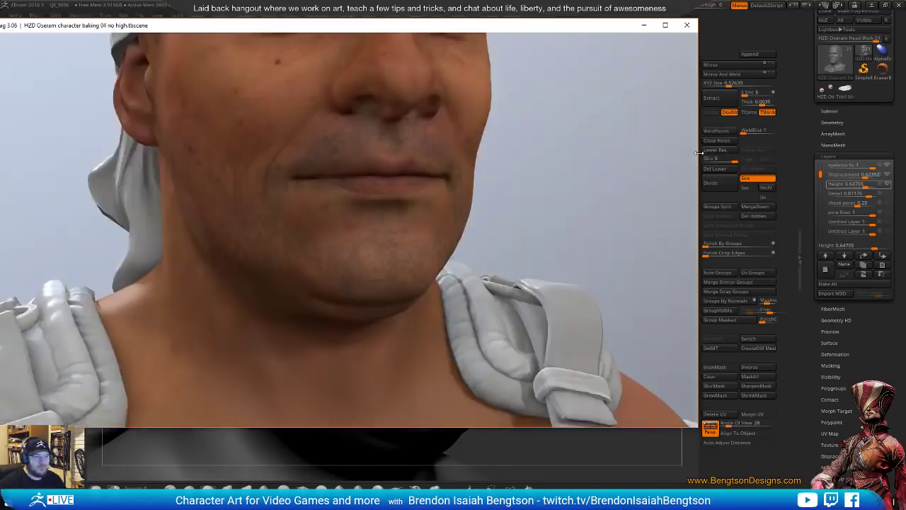
pyautogui.moveTo(698, 155); pyautogui.dragTo(447, 153)
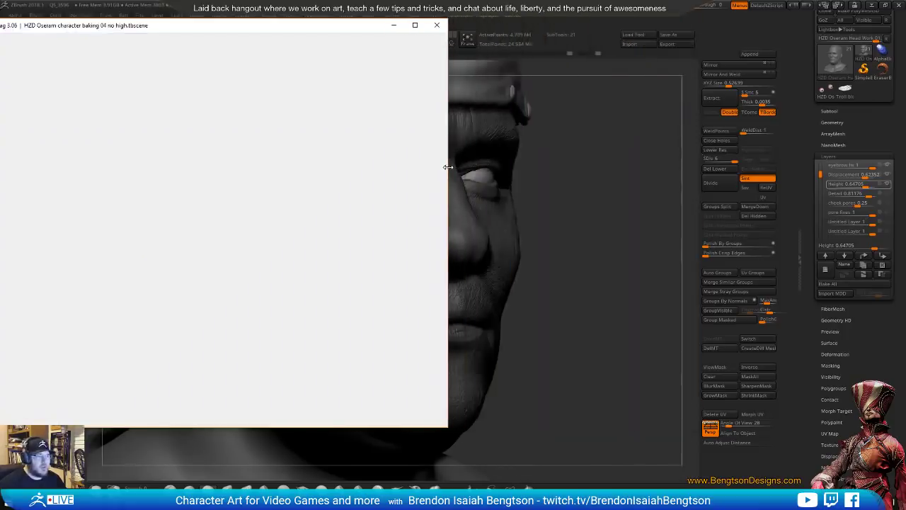
pyautogui.moveTo(249, 28); pyautogui.dragTo(313, 15)
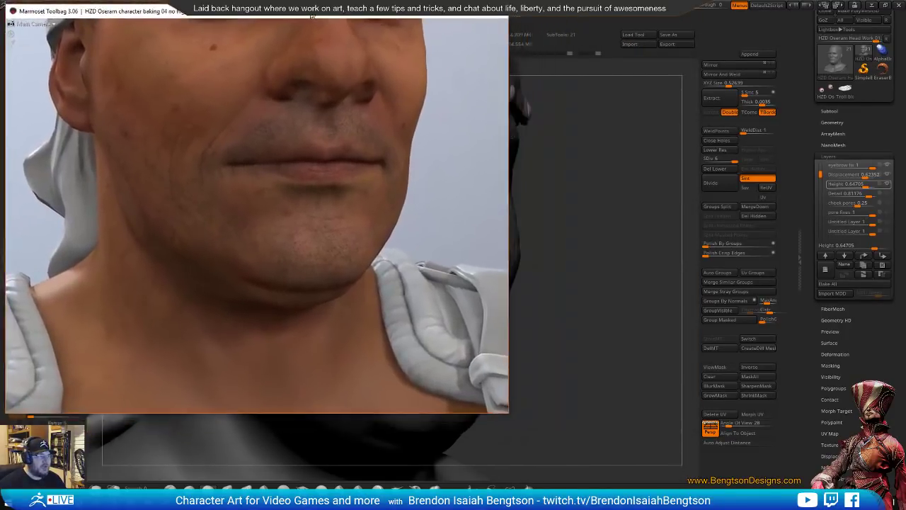
# Examine the textured skin around the mouth and cheek in the Toolbag viewport with the interface panels hidden.
pyautogui.moveTo(259, 171); pyautogui.dragTo(282, 164)
pyautogui.press('Tab')
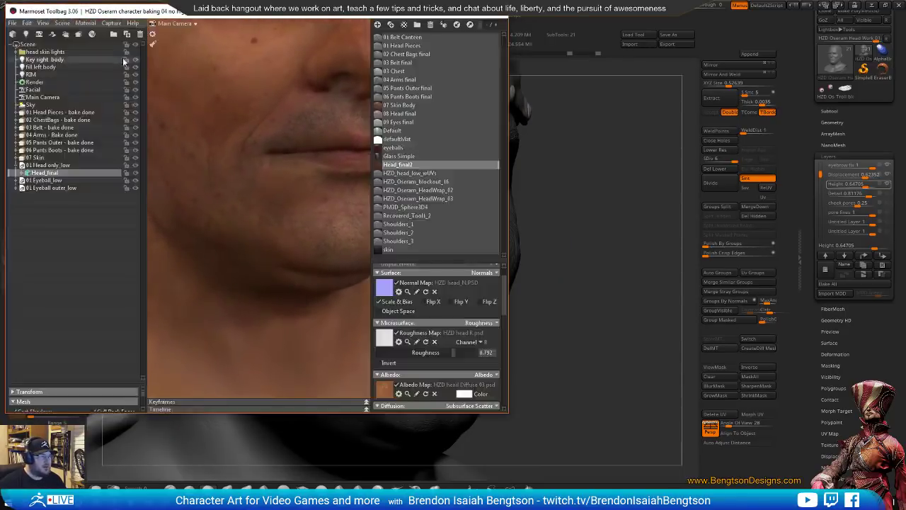
pyautogui.press('Tab')
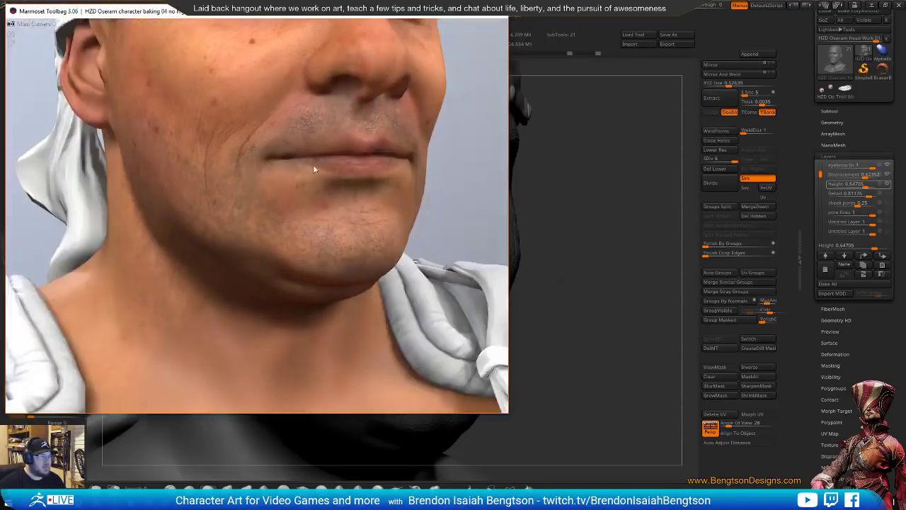
pyautogui.moveTo(346, 210); pyautogui.dragTo(325, 177)
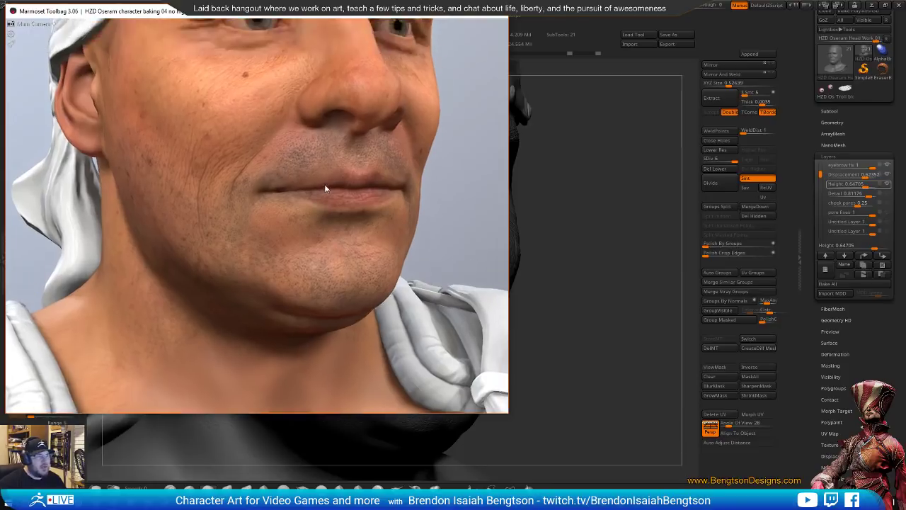
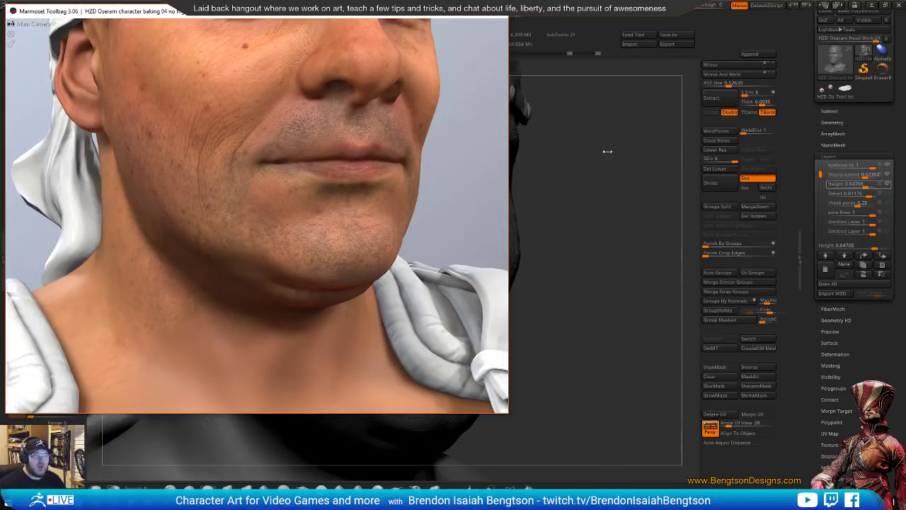
# Switch back to ZBrush, turn on the detail layer at 0.67058, and set displacement to 0.50588 and height to 0.52941.
pyautogui.click(183, 73)
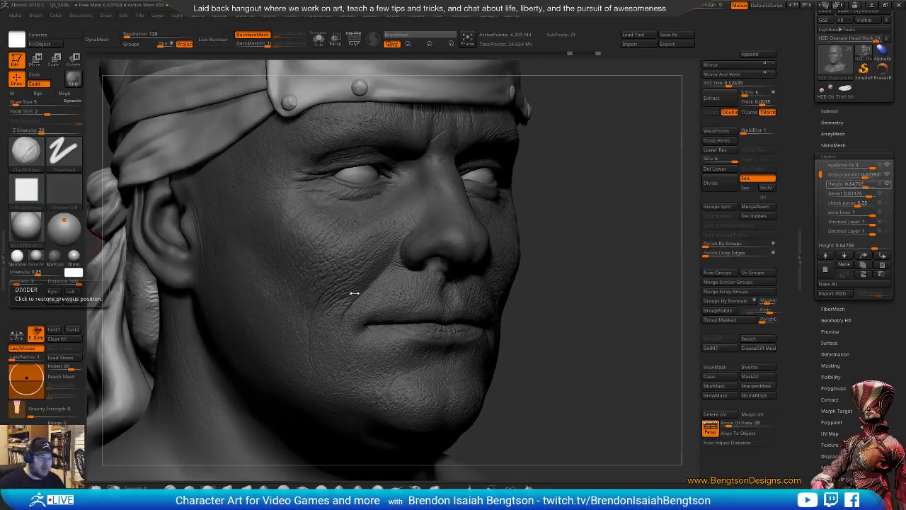
pyautogui.moveTo(584, 328)
pyautogui.mouseDown()
pyautogui.moveTo(575, 332)
pyautogui.moveTo(632, 326)
pyautogui.mouseUp()
pyautogui.rightClick(620, 330)
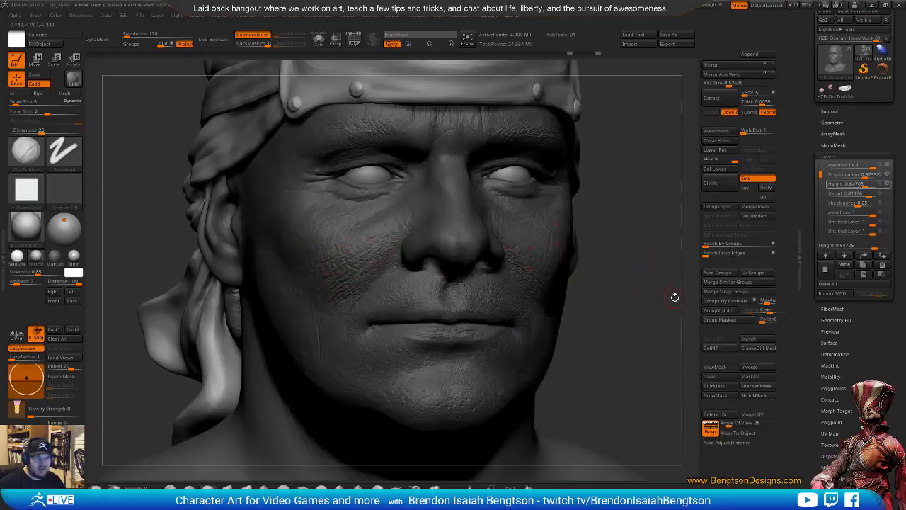
pyautogui.click(887, 194)
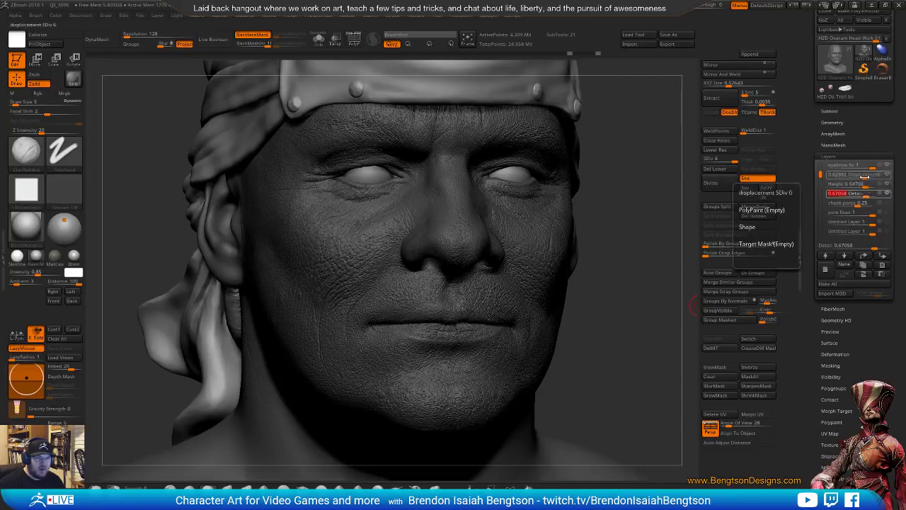
pyautogui.click(864, 176)
pyautogui.click(863, 176)
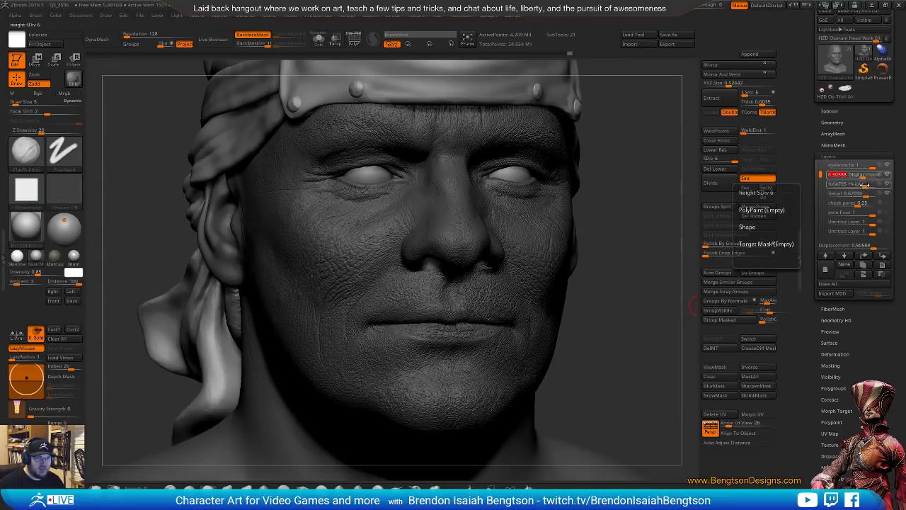
pyautogui.click(864, 184)
pyautogui.click(864, 184)
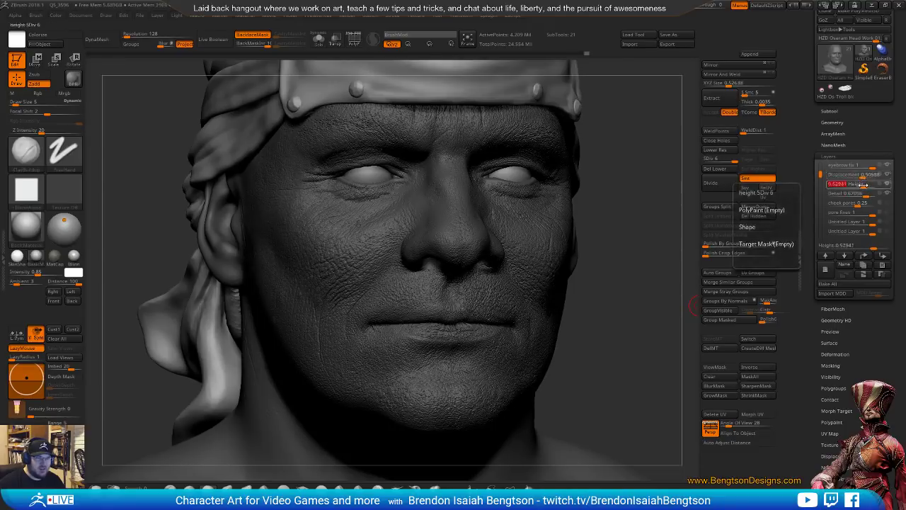
# Examine the skin texture on both sides of the face and close up beside the corner of the mouth.
pyautogui.moveTo(611, 260); pyautogui.dragTo(628, 259)
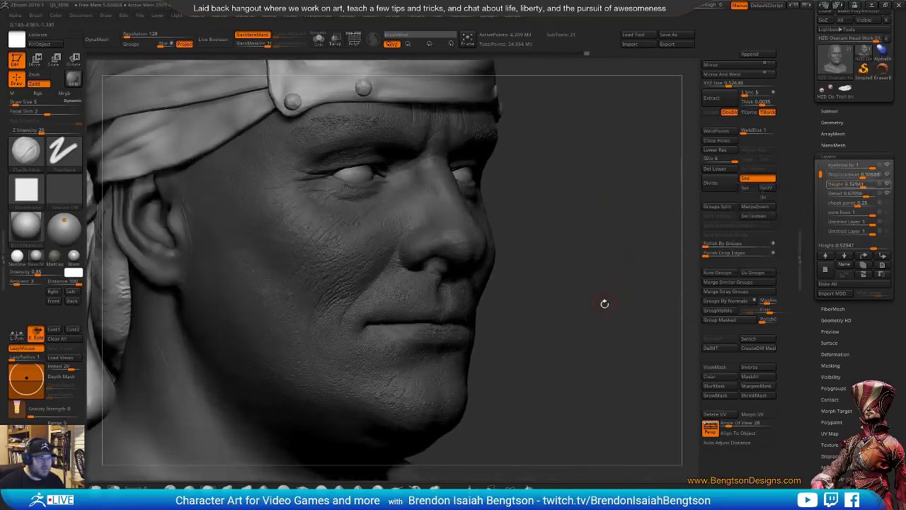
pyautogui.moveTo(603, 300)
pyautogui.mouseDown()
pyautogui.moveTo(591, 269)
pyautogui.moveTo(474, 279)
pyautogui.mouseUp()
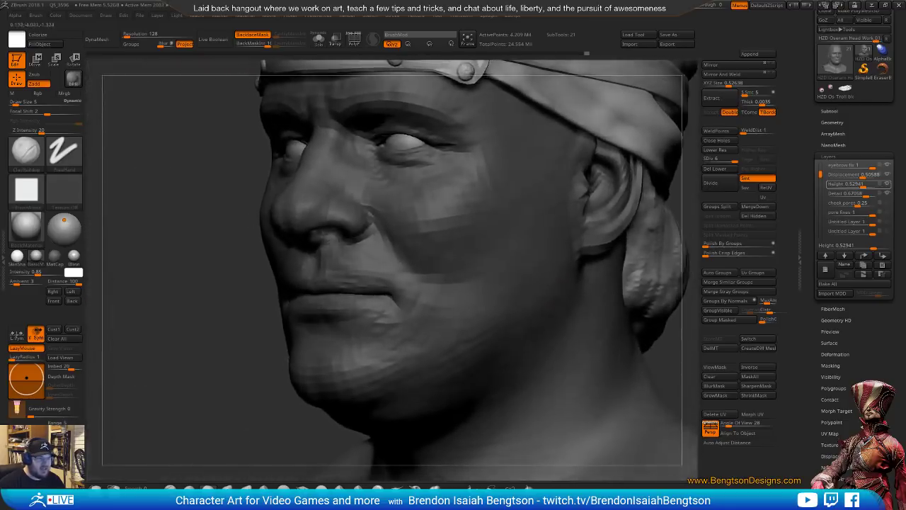
pyautogui.keyDown('ctrl'); pyautogui.moveTo(463, 293); pyautogui.dragTo(435, 425, button='right'); pyautogui.keyUp('ctrl')
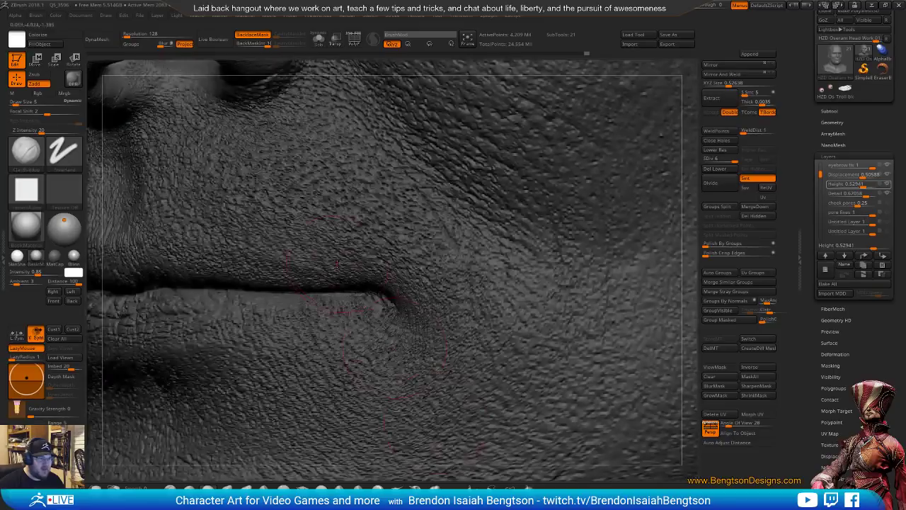
pyautogui.keyDown('ctrl'); pyautogui.moveTo(443, 234); pyautogui.dragTo(534, 358, button='right'); pyautogui.keyUp('ctrl')
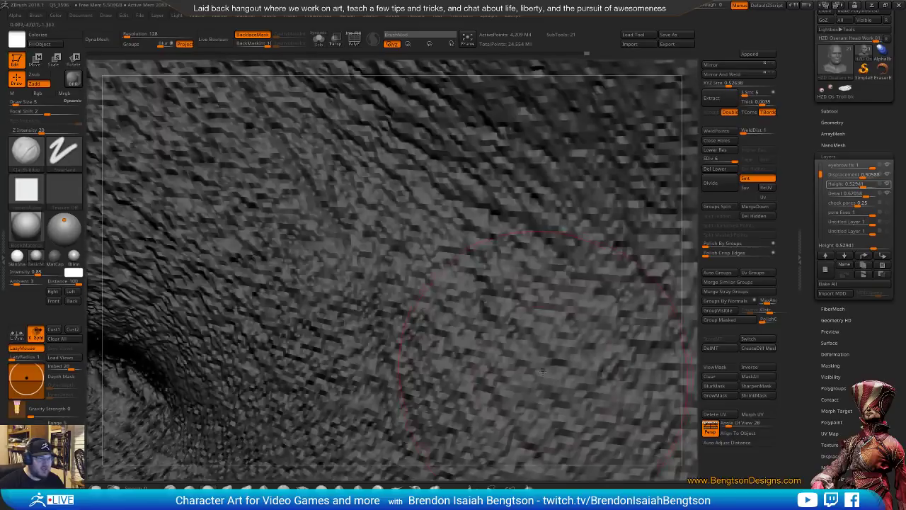
pyautogui.keyDown('ctrl'); pyautogui.moveTo(452, 324); pyautogui.dragTo(411, 272, button='right'); pyautogui.keyUp('ctrl')
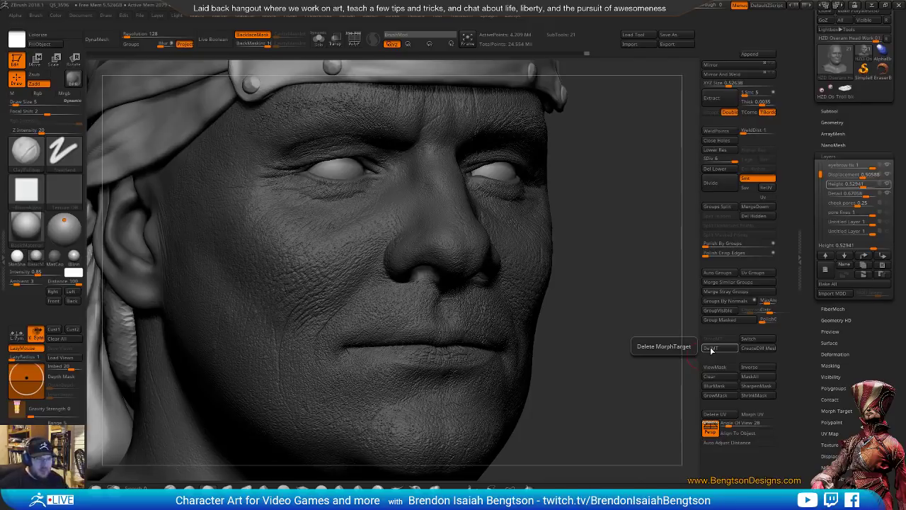
# Delete the last untitled layer and add a new layer in its place, ready for recording.
pyautogui.moveTo(611, 319); pyautogui.dragTo(673, 318)
pyautogui.click(846, 231)
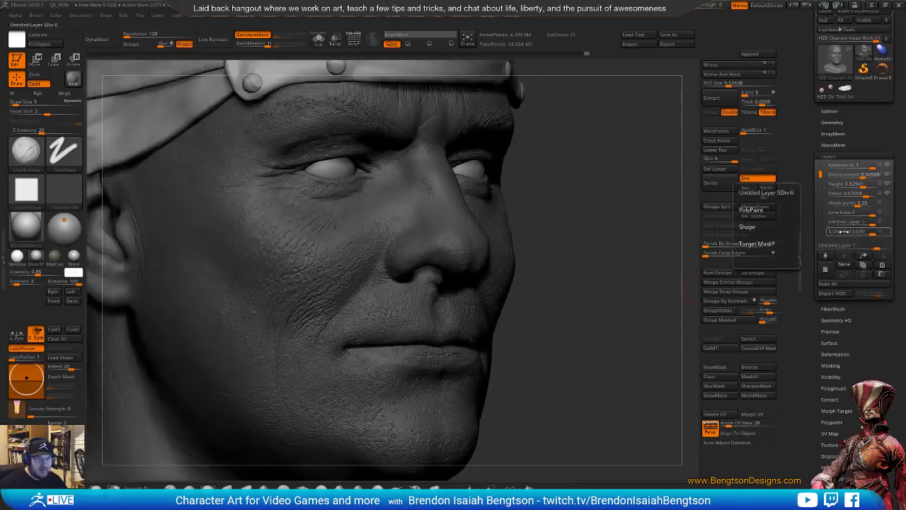
pyautogui.click(883, 265)
pyautogui.click(824, 270)
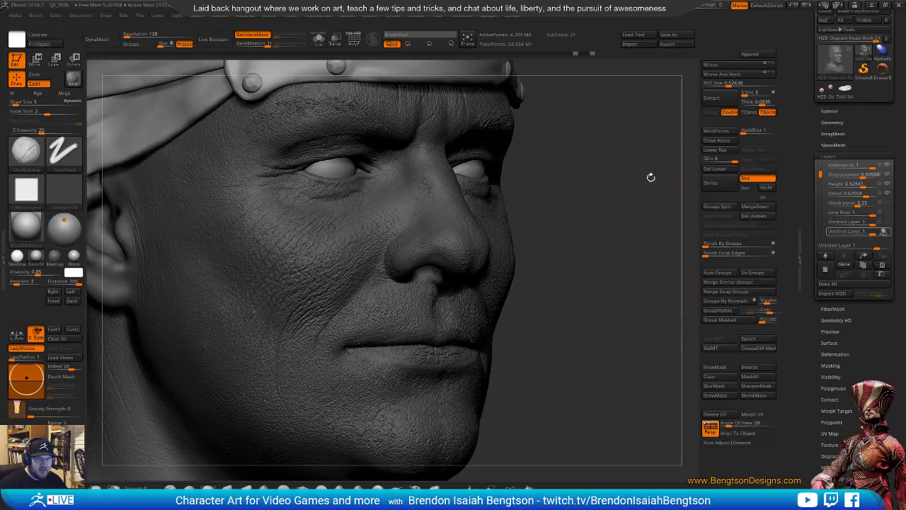
# Turn the head's texture map off and back on to compare the shading of the skin detail.
pyautogui.moveTo(405, 259); pyautogui.dragTo(435, 272, button='right')
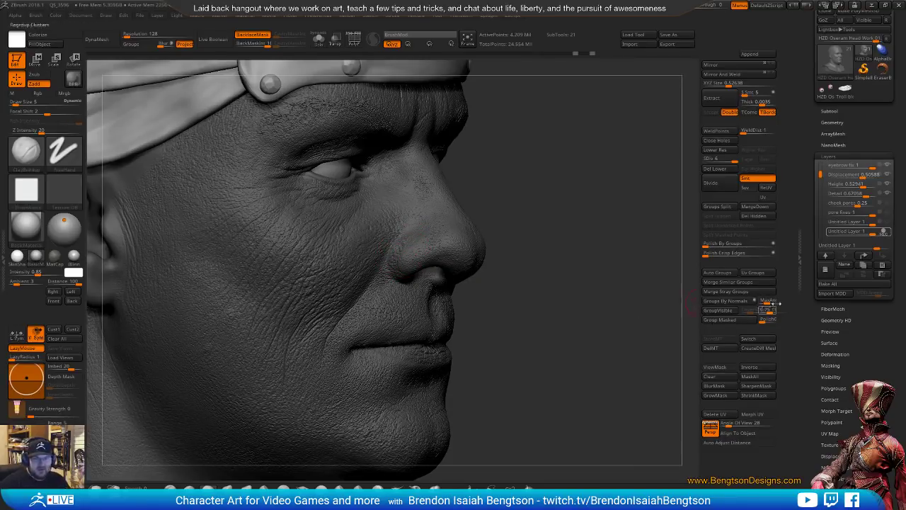
pyautogui.scroll(-5, 817, 331)
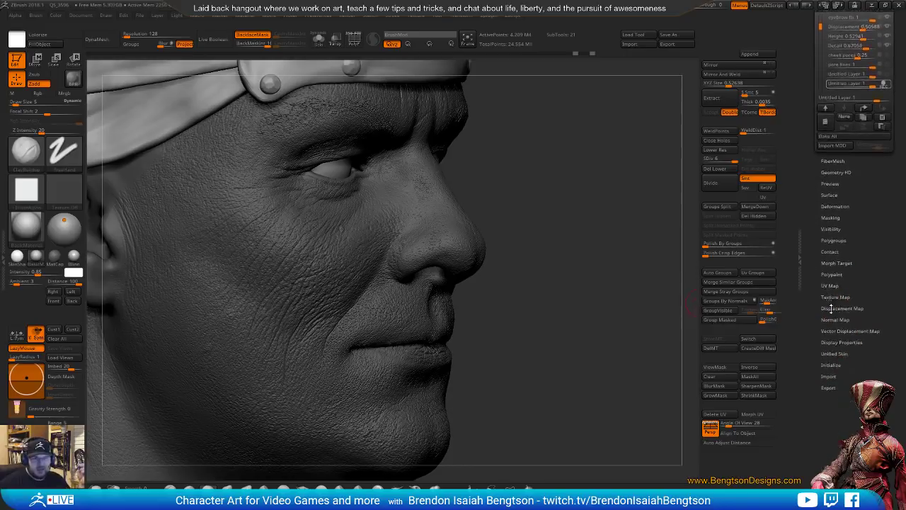
pyautogui.click(831, 309)
pyautogui.moveTo(845, 181)
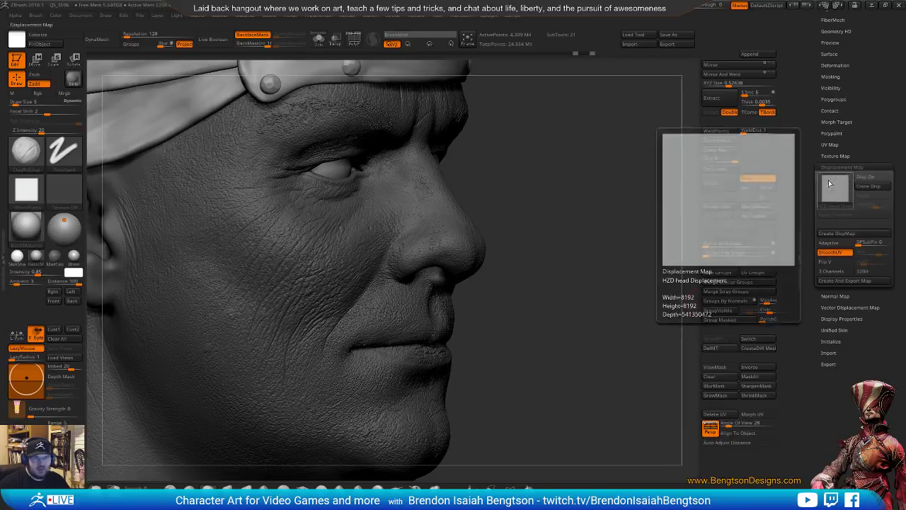
pyautogui.click(836, 156)
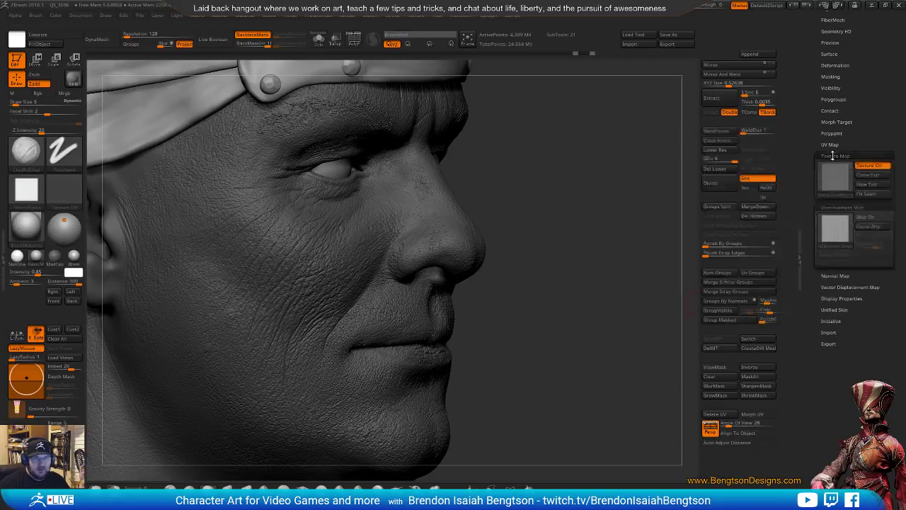
pyautogui.click(870, 165)
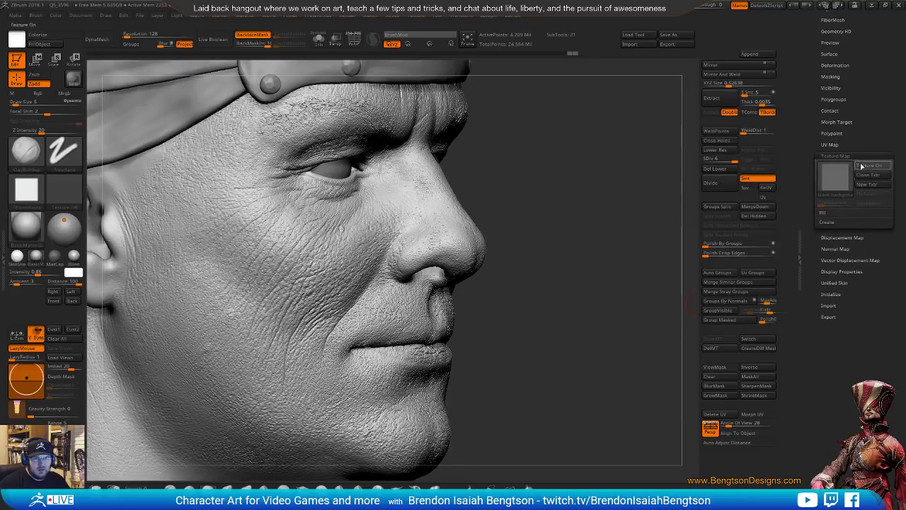
pyautogui.click(870, 165)
# Turn the HZD head displacement map on and back off to demonstrate how displacement is applied to the recording layer.
pyautogui.click(843, 238)
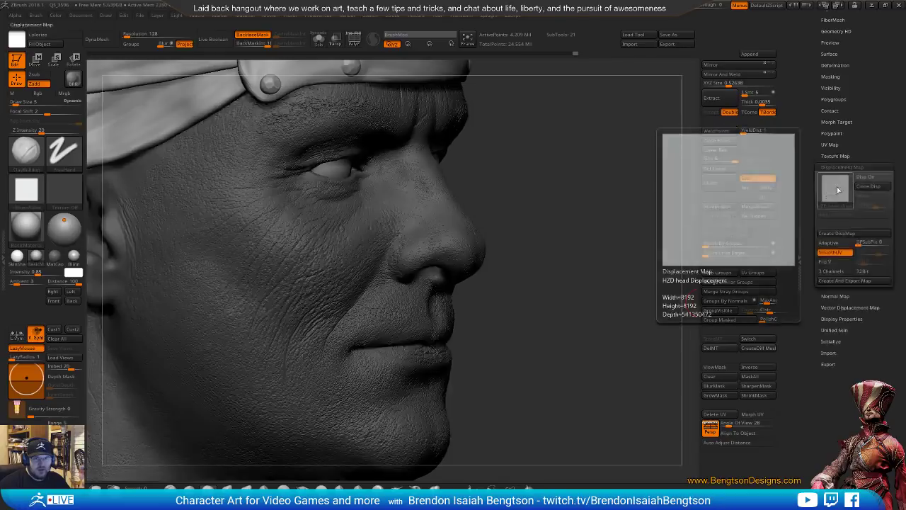
pyautogui.click(873, 181)
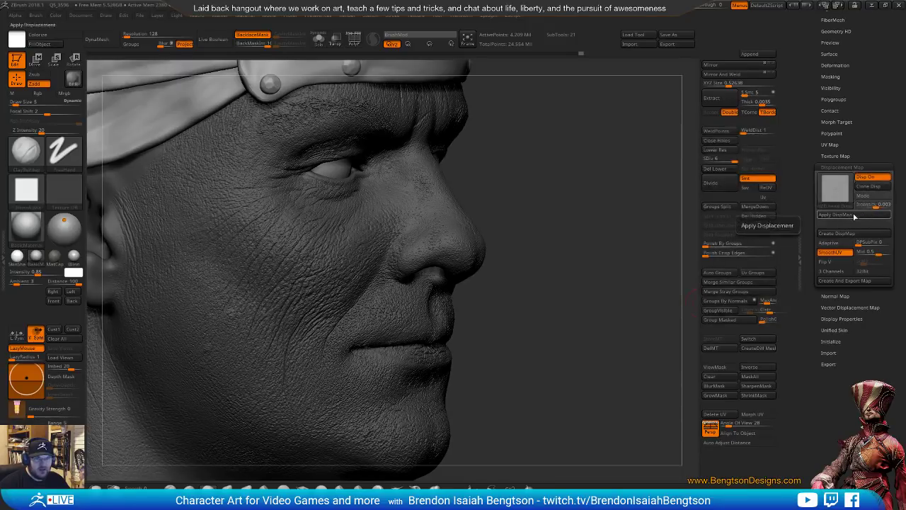
pyautogui.click(845, 216)
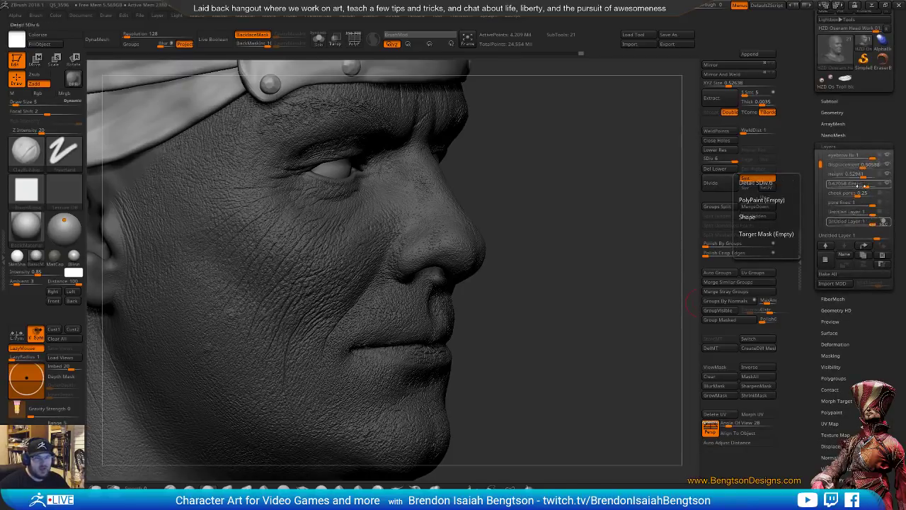
pyautogui.click(847, 447)
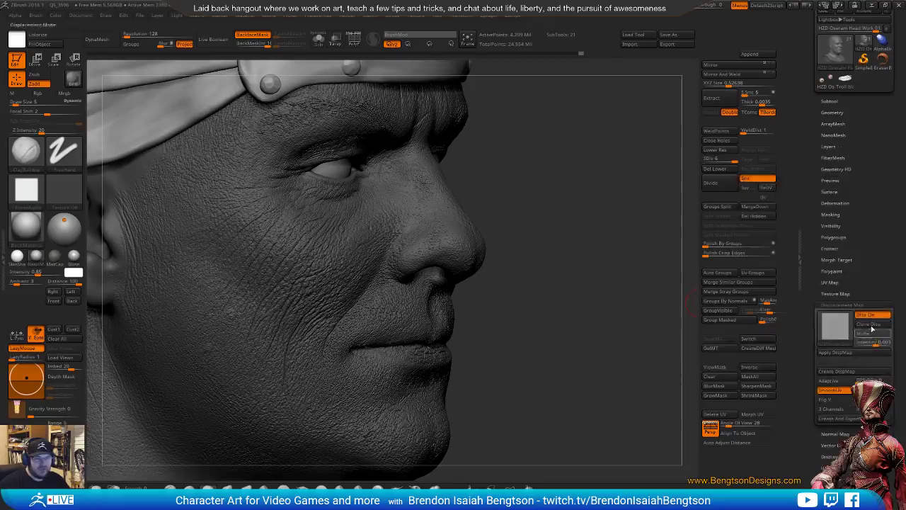
pyautogui.click(875, 318)
# Turn off the head's texture map and pick a darker grey as the sculpt's display colour.
pyautogui.click(854, 292)
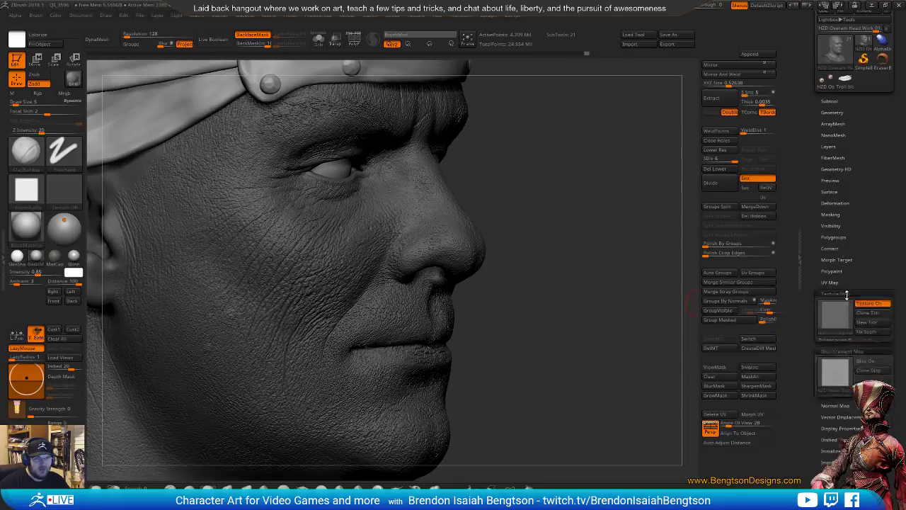
pyautogui.click(865, 304)
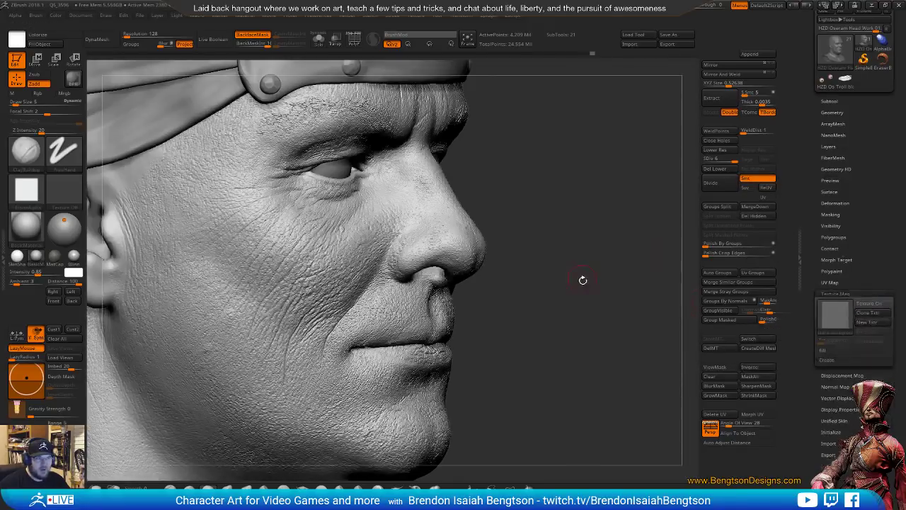
pyautogui.moveTo(583, 279)
pyautogui.mouseDown()
pyautogui.moveTo(566, 280)
pyautogui.moveTo(577, 282)
pyautogui.mouseUp()
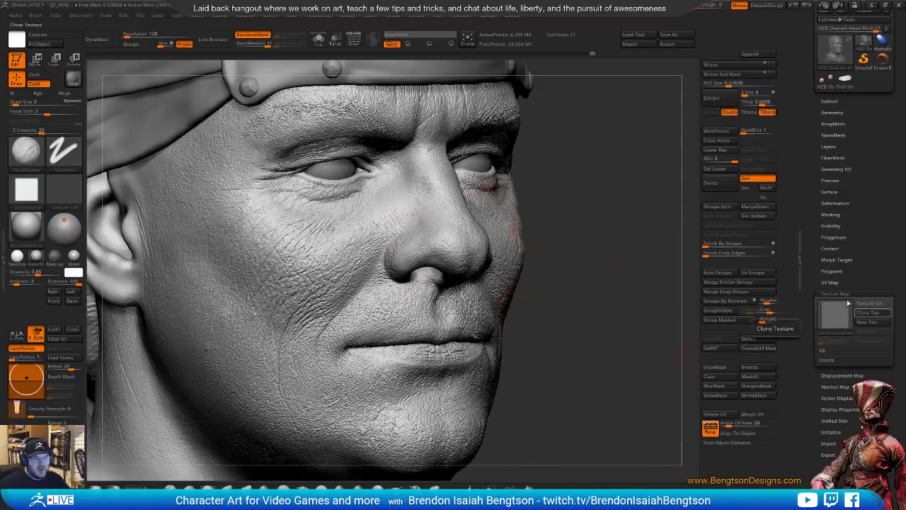
pyautogui.press('space')
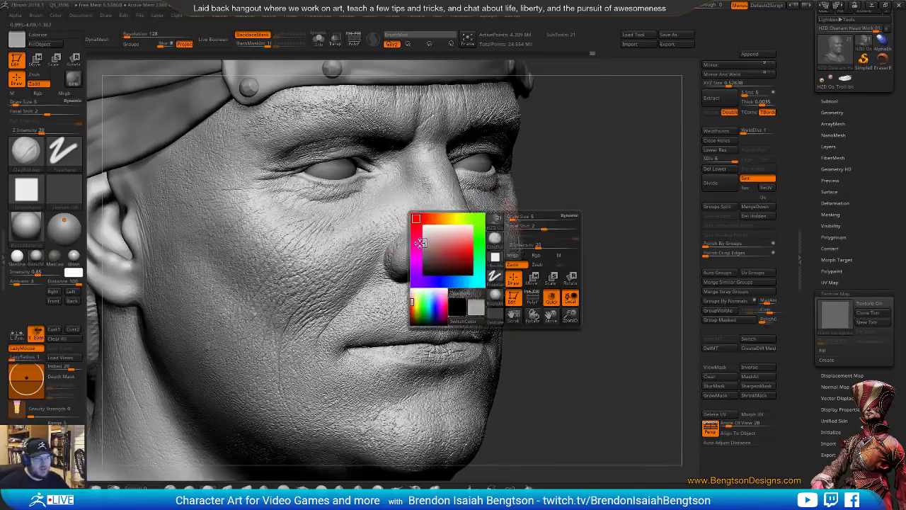
pyautogui.click(419, 249)
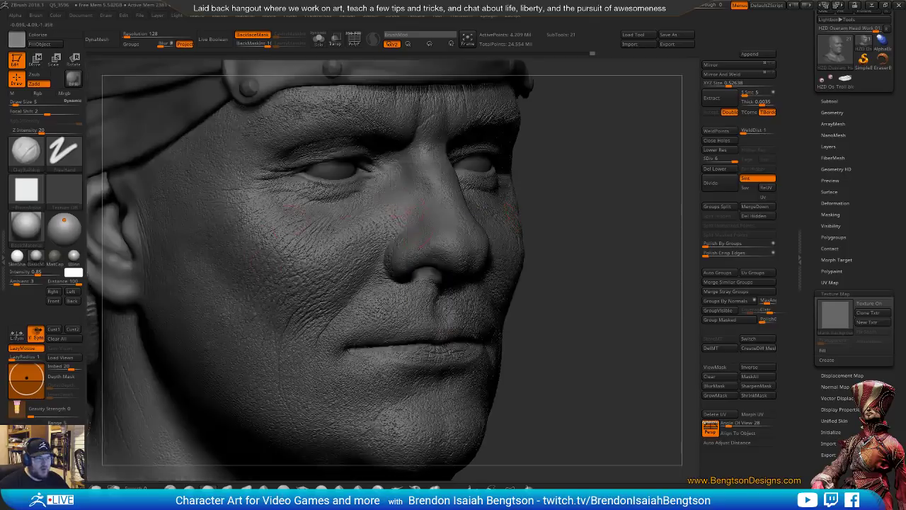
# Lighten the sculpt's grey display colour slightly while checking the lower face.
pyautogui.moveTo(567, 284); pyautogui.dragTo(575, 301)
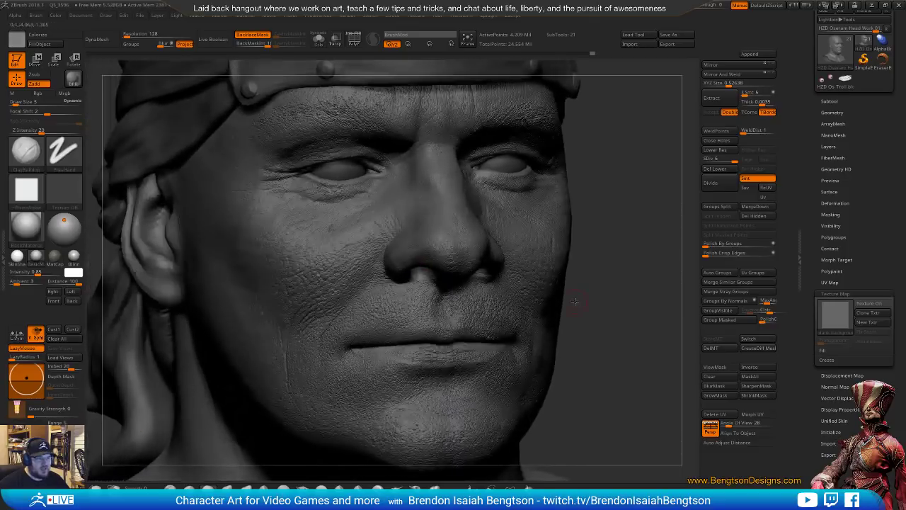
pyautogui.moveTo(629, 289); pyautogui.dragTo(489, 216)
pyautogui.press('space')
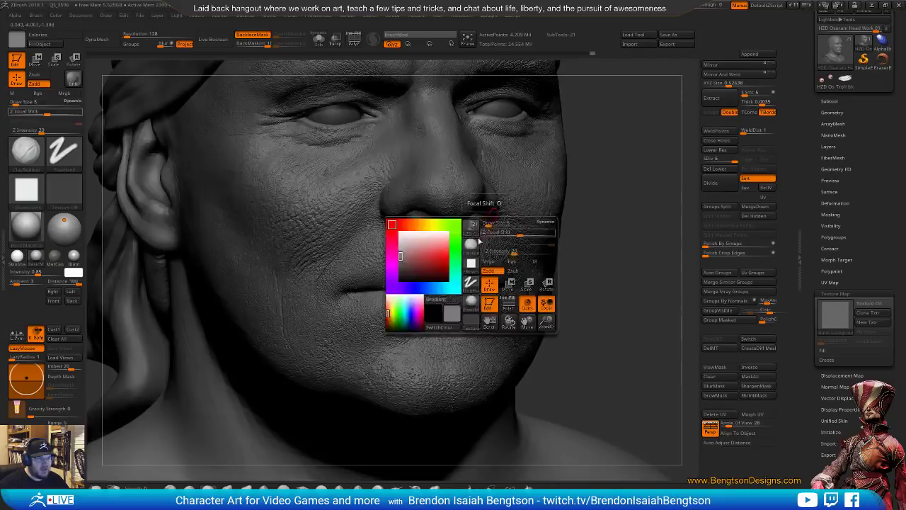
pyautogui.click(398, 249)
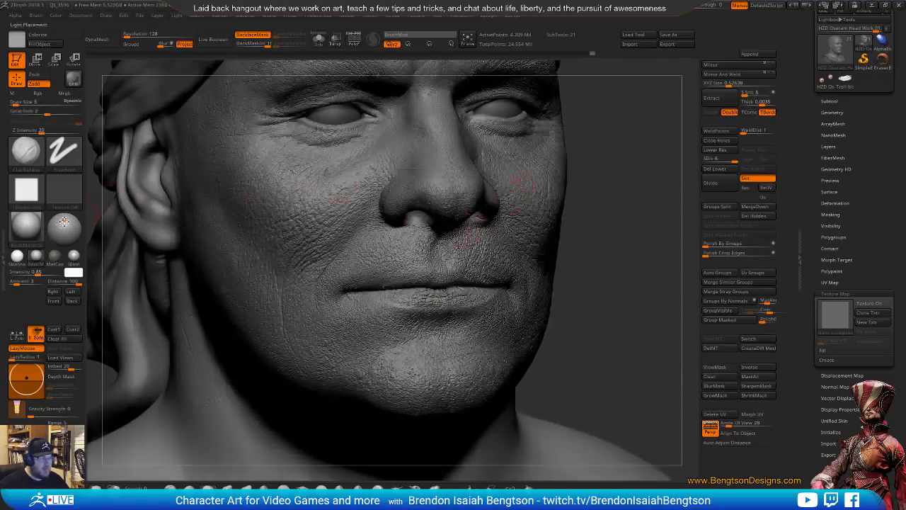
# Check the face from both sides, reopen the layer list and stop recording on the last untitled layer.
pyautogui.moveTo(613, 214); pyautogui.dragTo(736, 206)
pyautogui.click(828, 146)
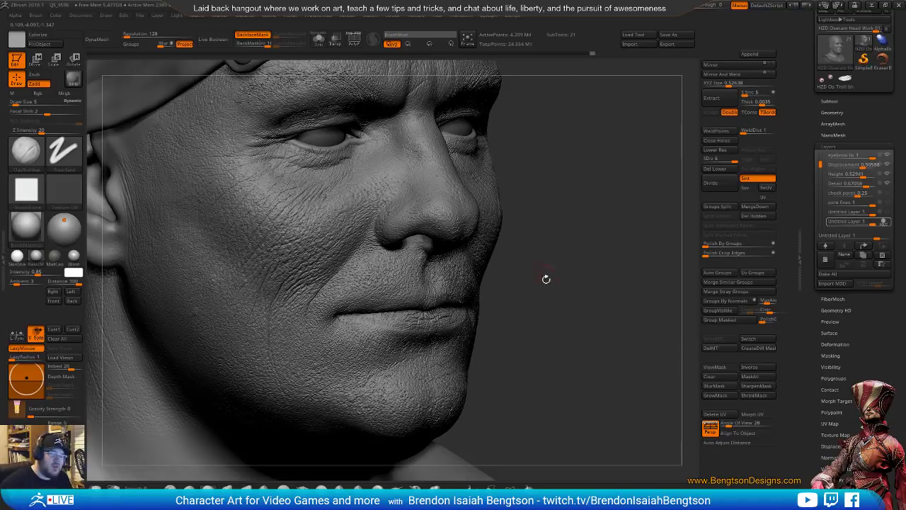
pyautogui.moveTo(601, 303); pyautogui.dragTo(611, 320)
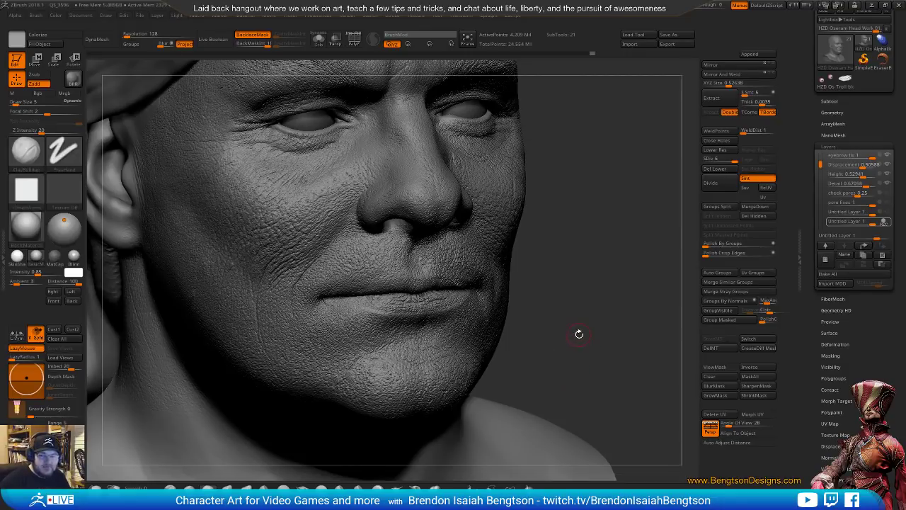
pyautogui.moveTo(577, 334); pyautogui.dragTo(594, 332)
pyautogui.moveTo(888, 225)
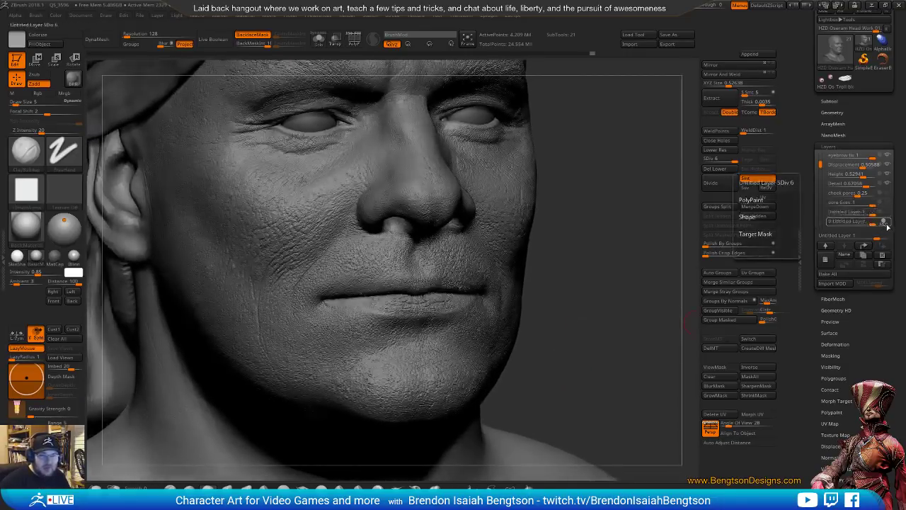
pyautogui.click(886, 223)
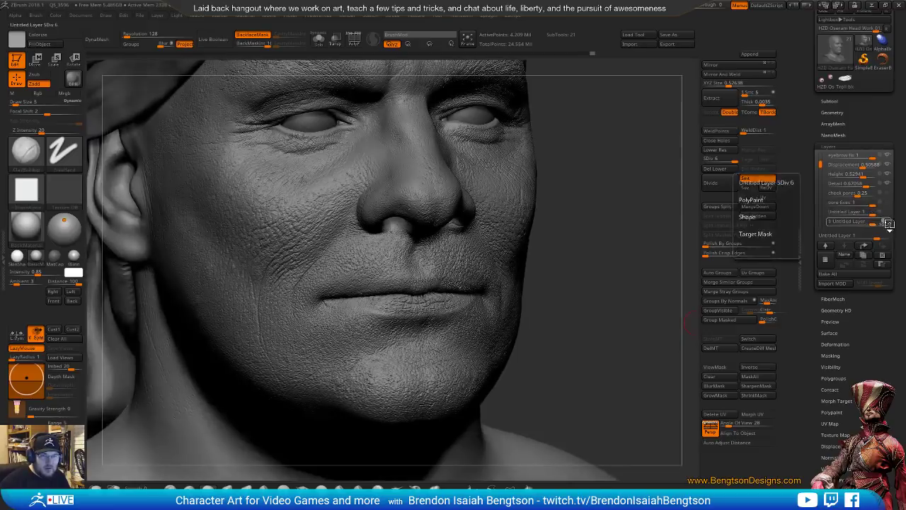
# Set the displacement layer's intensity to 0.6.
pyautogui.click(860, 166)
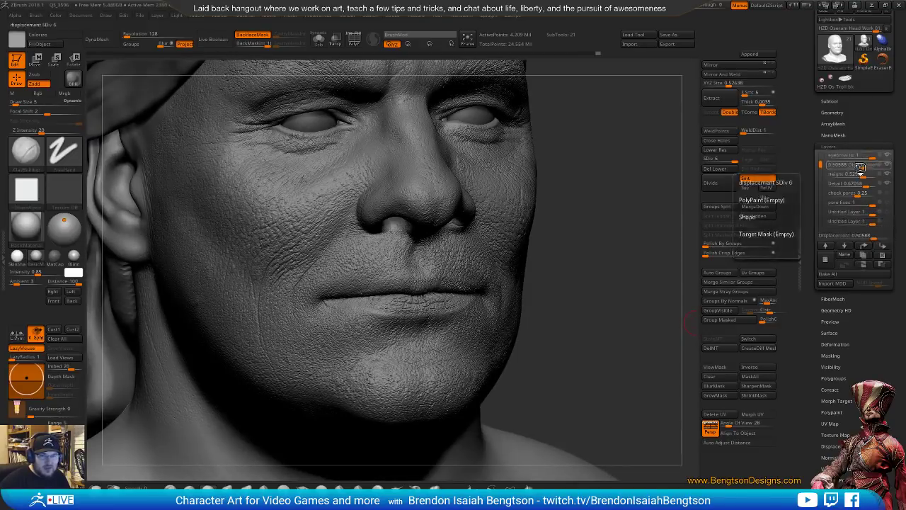
pyautogui.click(858, 165)
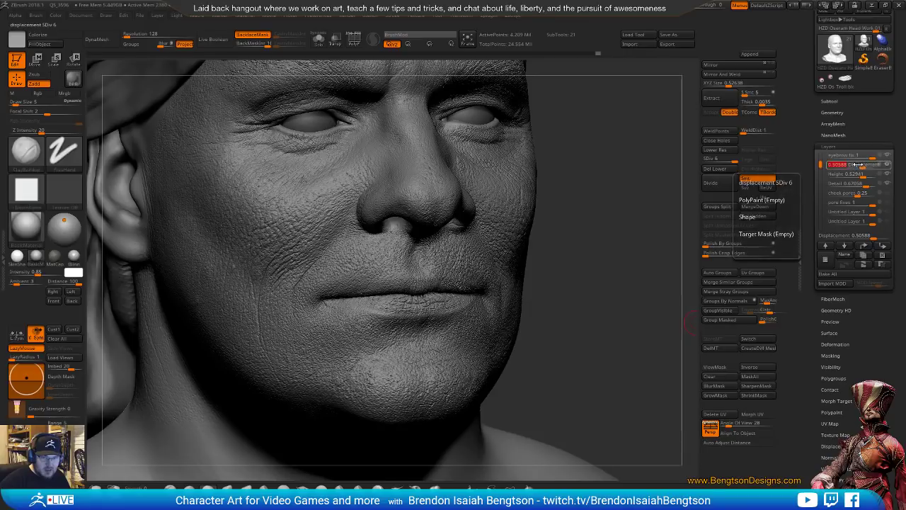
pyautogui.write('.')
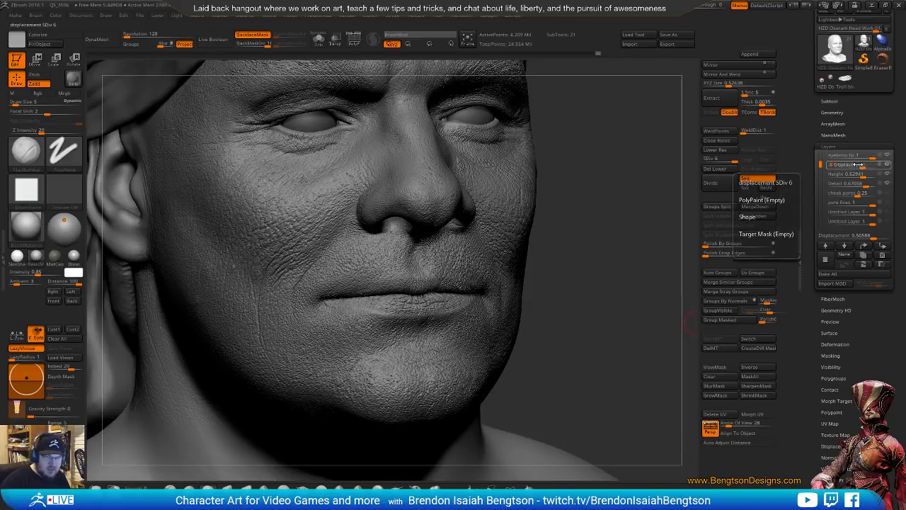
pyautogui.write('6')
pyautogui.press('Return')
# Set the height layer and the detail layer each to an intensity of 0.45.
pyautogui.click(855, 174)
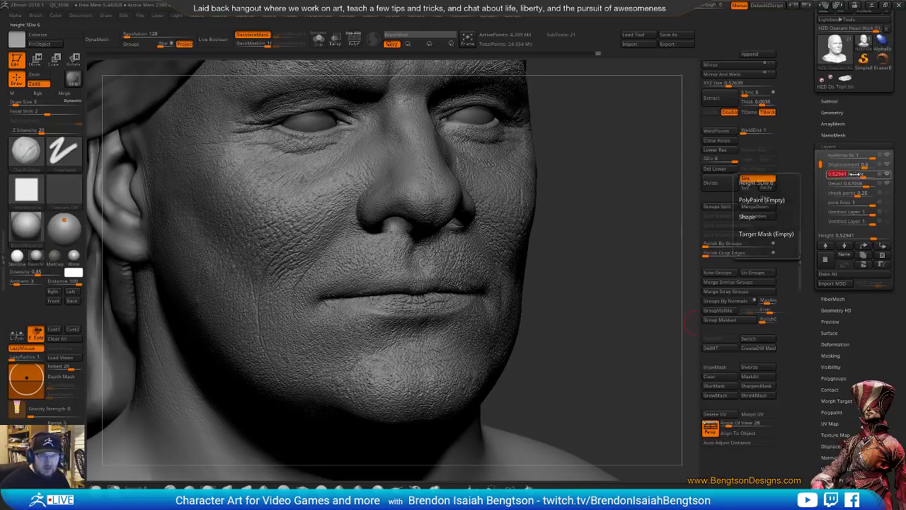
pyautogui.click(855, 174)
pyautogui.write('0.45')
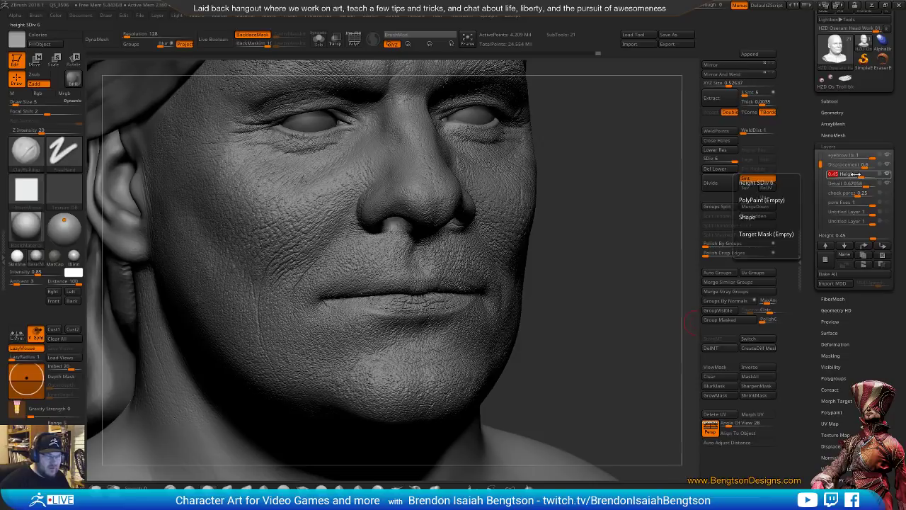
pyautogui.press('Return')
pyautogui.click(858, 184)
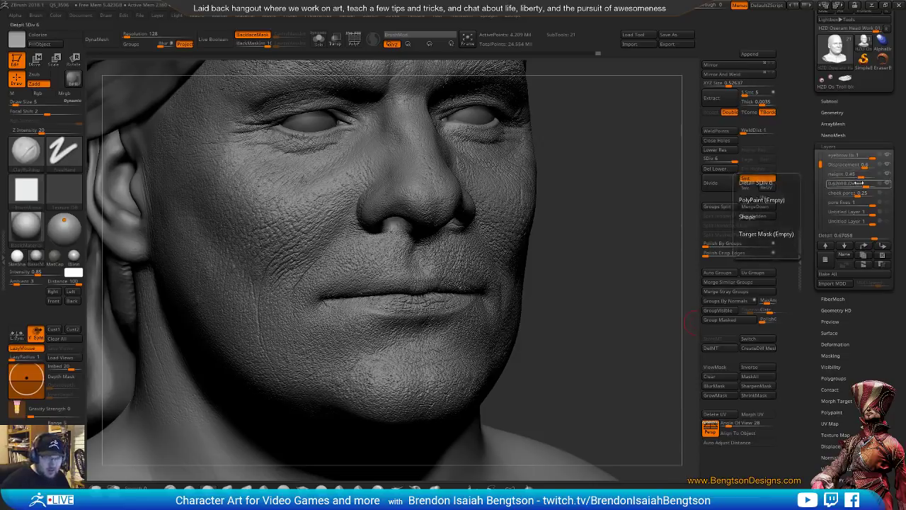
pyautogui.write('.')
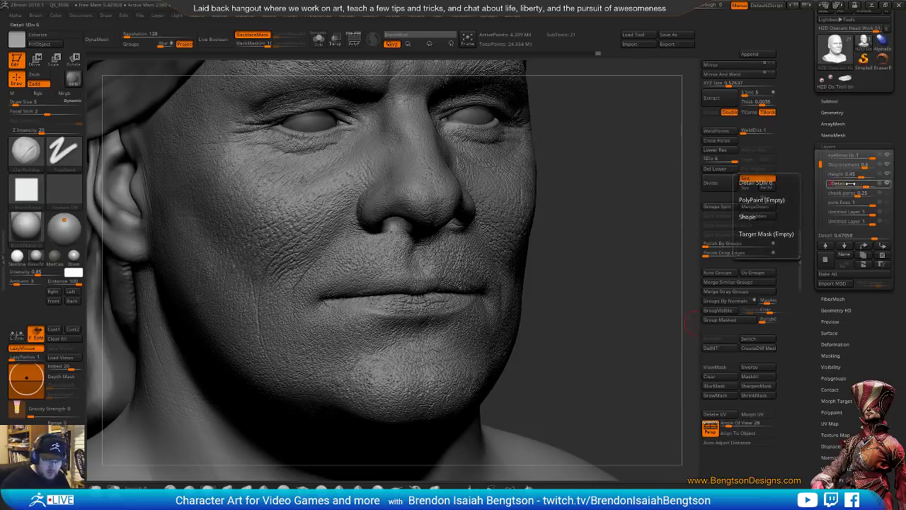
pyautogui.write('45')
pyautogui.press('Return')
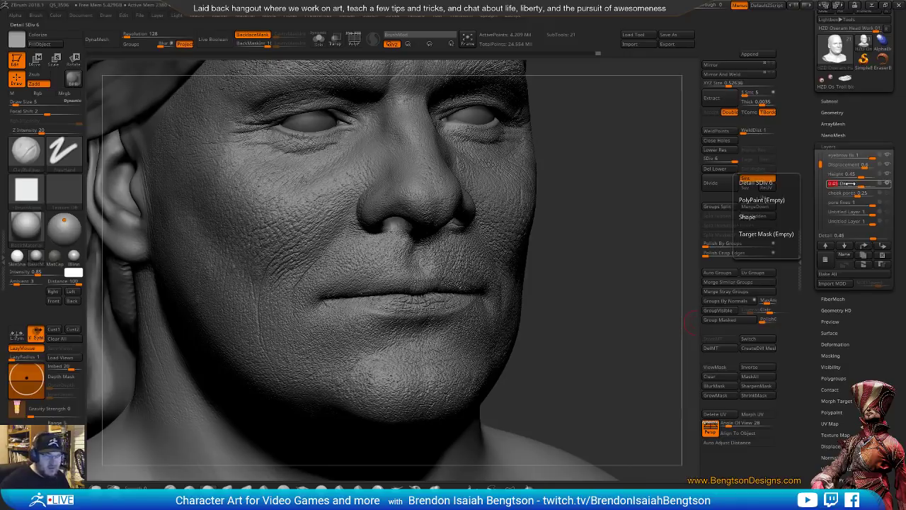
# Compare the height layer at intensities 0.6 and 0.45, and settle on 0.6.
pyautogui.click(842, 174)
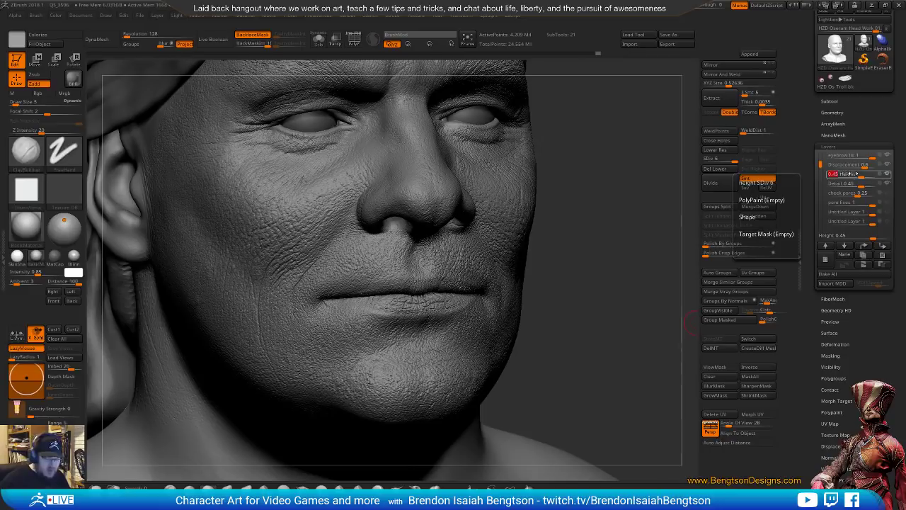
pyautogui.press('Return')
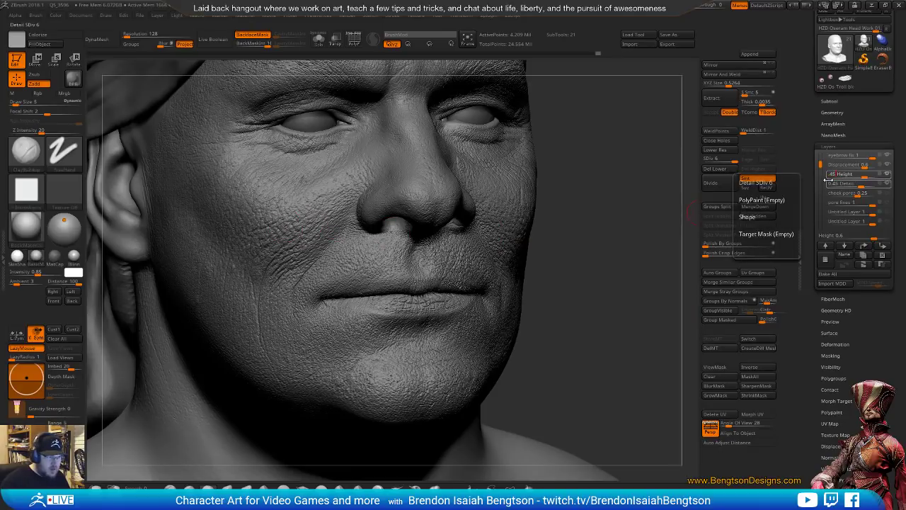
pyautogui.press('Return')
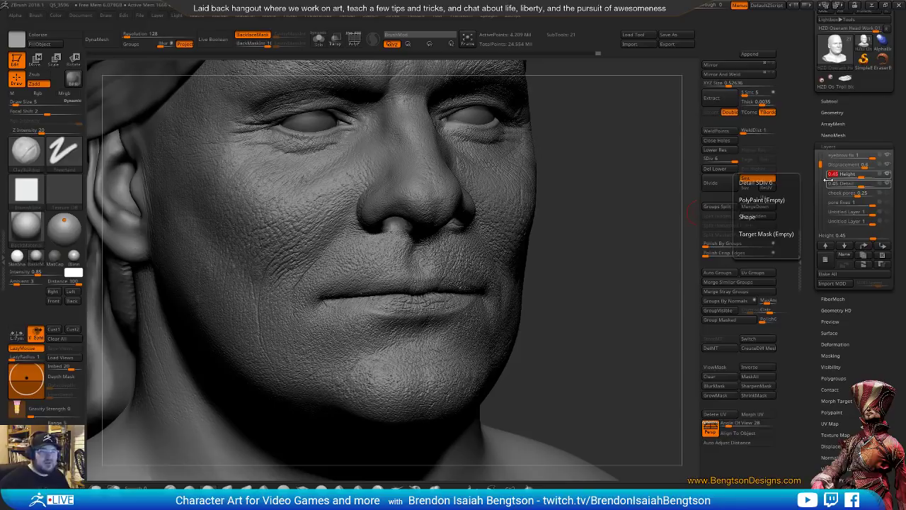
pyautogui.write('.6')
pyautogui.press('Return')
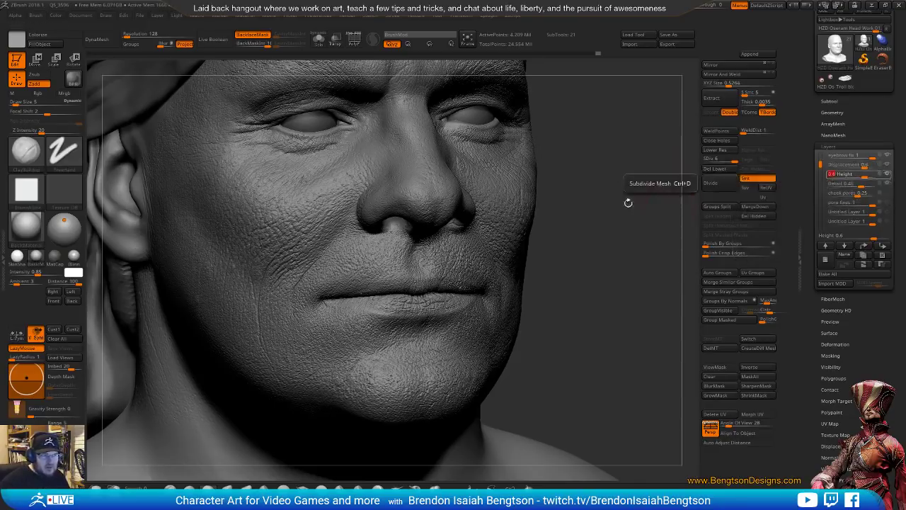
# Start recording on the last untitled layer and turn off the head's polypaint display.
pyautogui.moveTo(572, 273); pyautogui.dragTo(582, 278)
pyautogui.moveTo(583, 278); pyautogui.dragTo(574, 278, button='right')
pyautogui.keyDown('alt'); pyautogui.moveTo(531, 199); pyautogui.dragTo(487, 255, button='right'); pyautogui.keyUp('alt')
pyautogui.keyDown('alt'); pyautogui.moveTo(540, 354); pyautogui.dragTo(473, 282, button='right'); pyautogui.keyUp('alt')
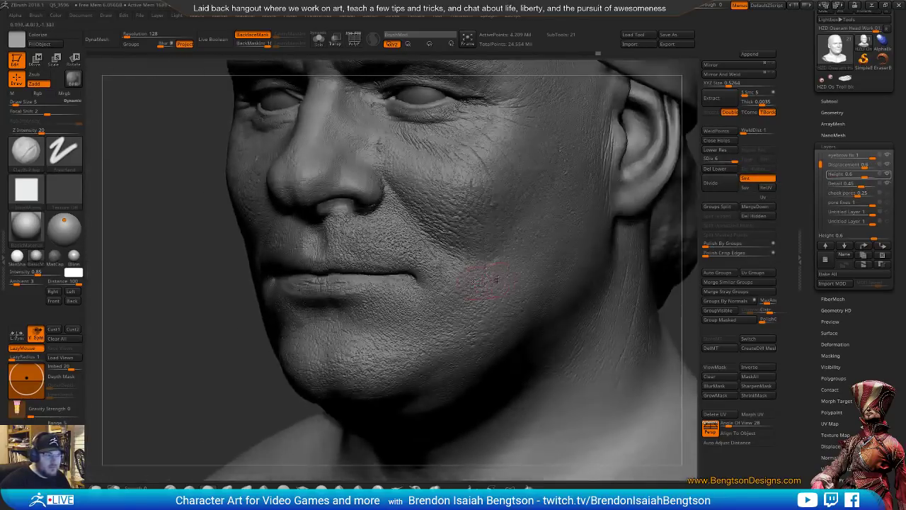
pyautogui.keyDown('alt'); pyautogui.moveTo(510, 259); pyautogui.dragTo(489, 278, button='right'); pyautogui.keyUp('alt')
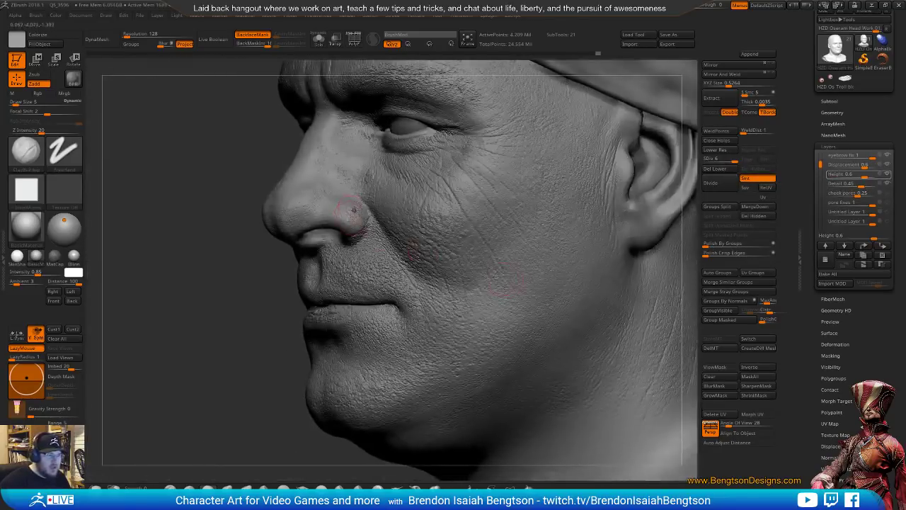
pyautogui.moveTo(345, 237); pyautogui.dragTo(402, 238, button='right')
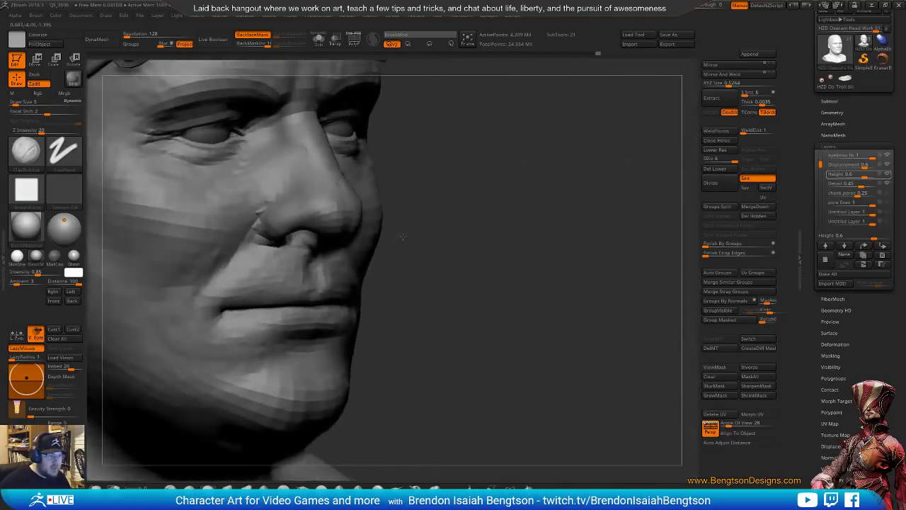
pyautogui.moveTo(333, 238); pyautogui.dragTo(453, 255, button='right')
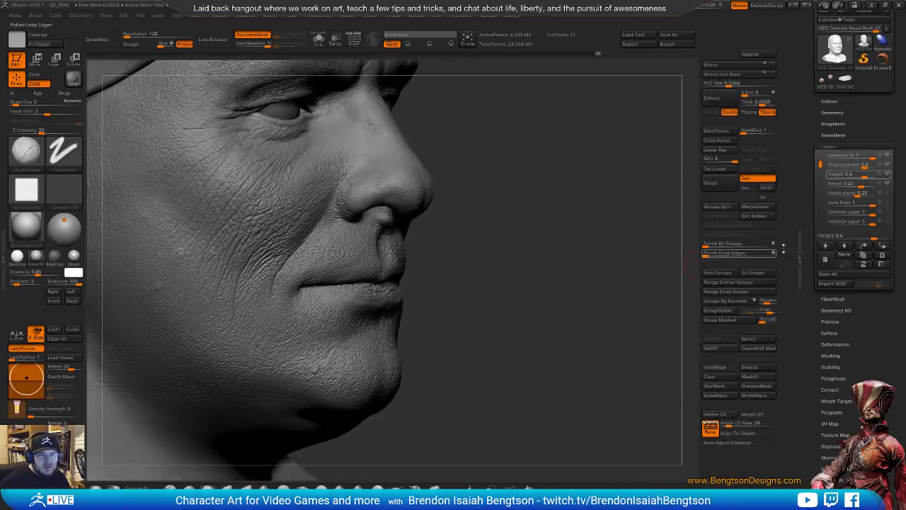
pyautogui.click(883, 224)
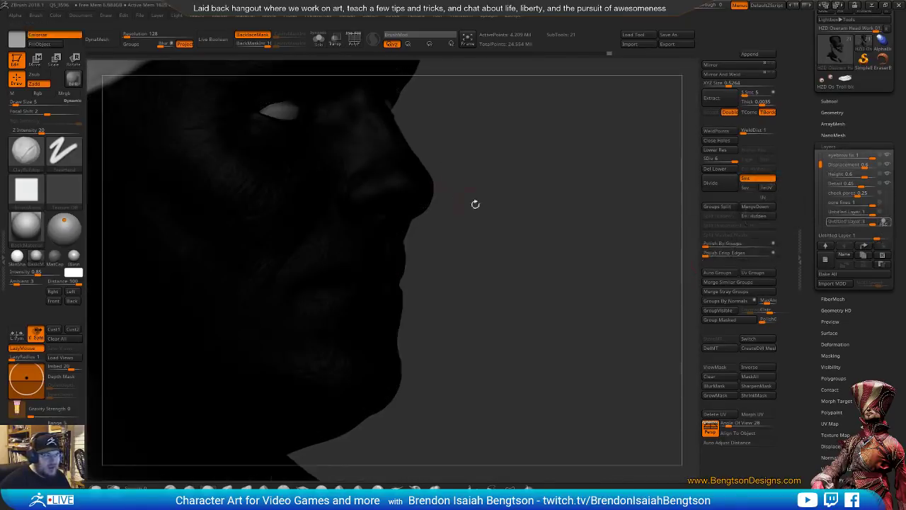
pyautogui.click(48, 36)
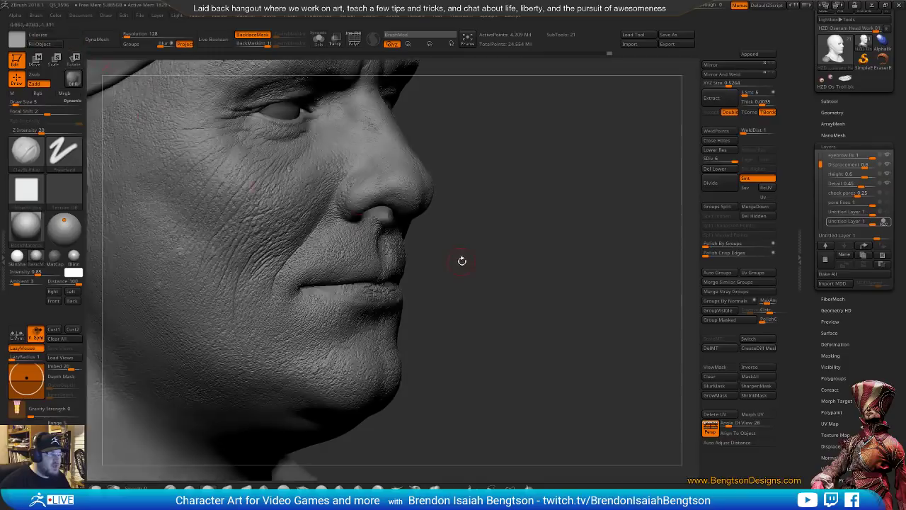
# Examine the combined skin detail on the face from the front and from both three-quarter sides.
pyautogui.moveTo(498, 297); pyautogui.dragTo(613, 270)
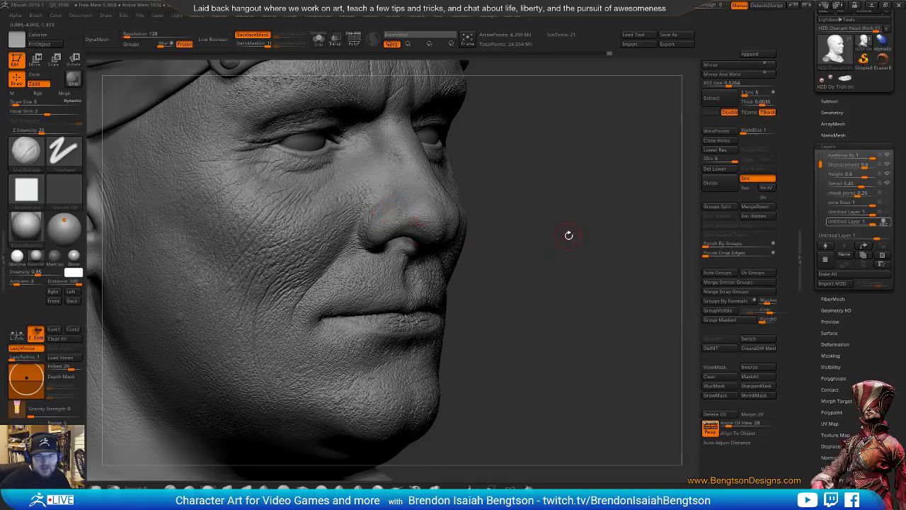
pyautogui.moveTo(567, 210)
pyautogui.mouseDown()
pyautogui.moveTo(599, 228)
pyautogui.moveTo(603, 219)
pyautogui.mouseUp()
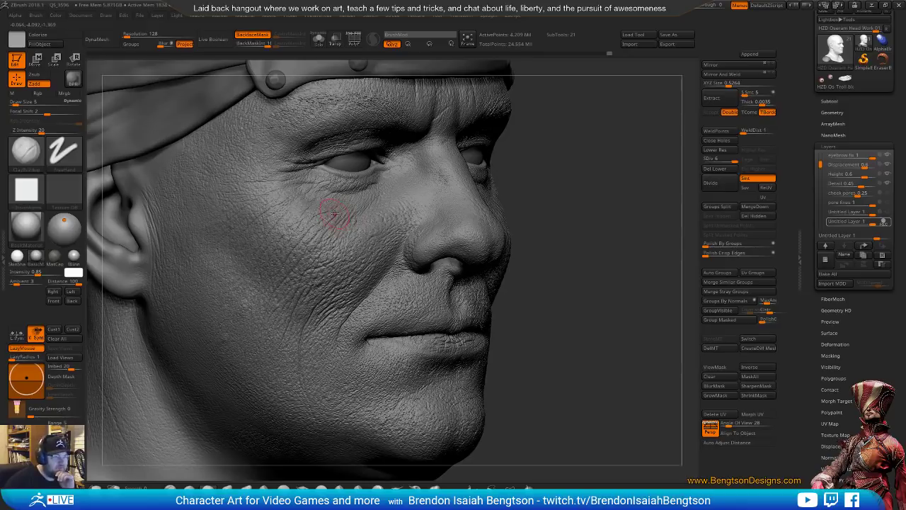
pyautogui.moveTo(540, 247); pyautogui.dragTo(565, 206)
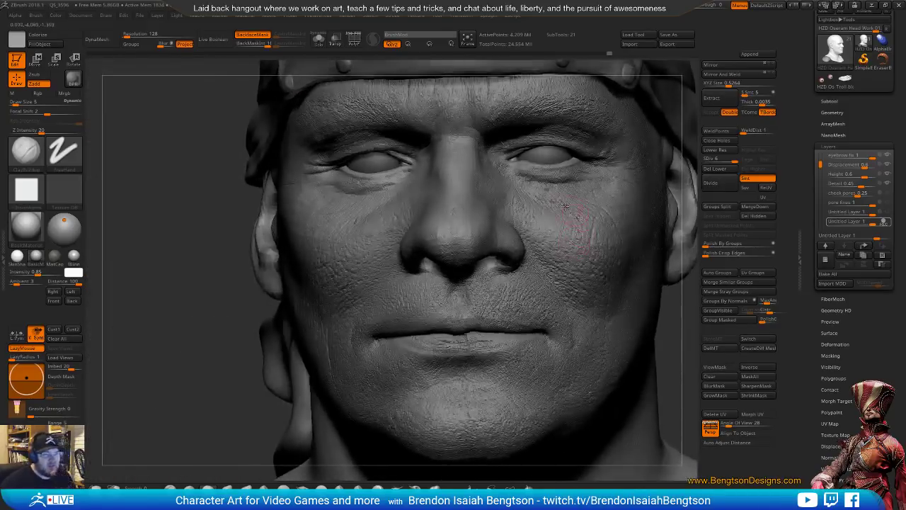
pyautogui.moveTo(549, 198)
pyautogui.keyDown('alt'); pyautogui.mouseDown(button='right')
pyautogui.moveTo(475, 208)
pyautogui.moveTo(488, 191)
pyautogui.mouseUp(button='right'); pyautogui.keyUp('alt')
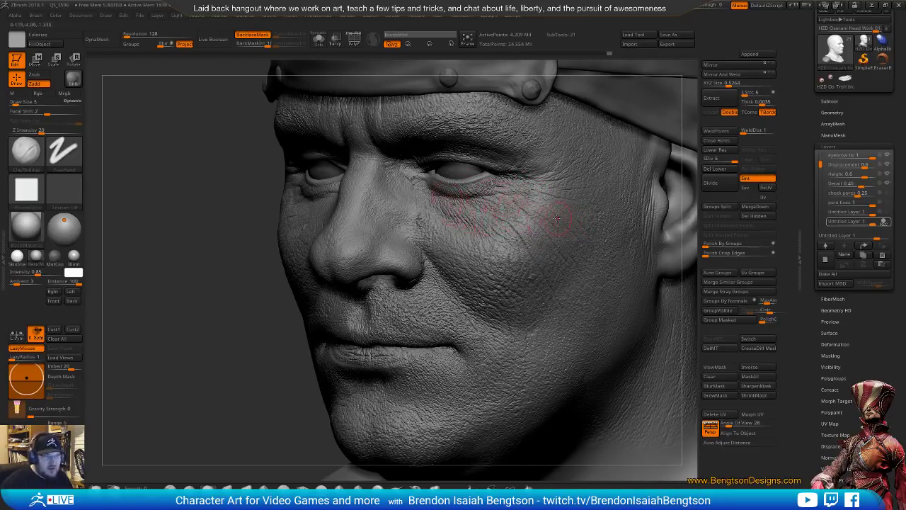
pyautogui.moveTo(525, 228)
pyautogui.mouseDown(button='right')
pyautogui.moveTo(510, 239)
pyautogui.moveTo(520, 228)
pyautogui.mouseUp(button='right')
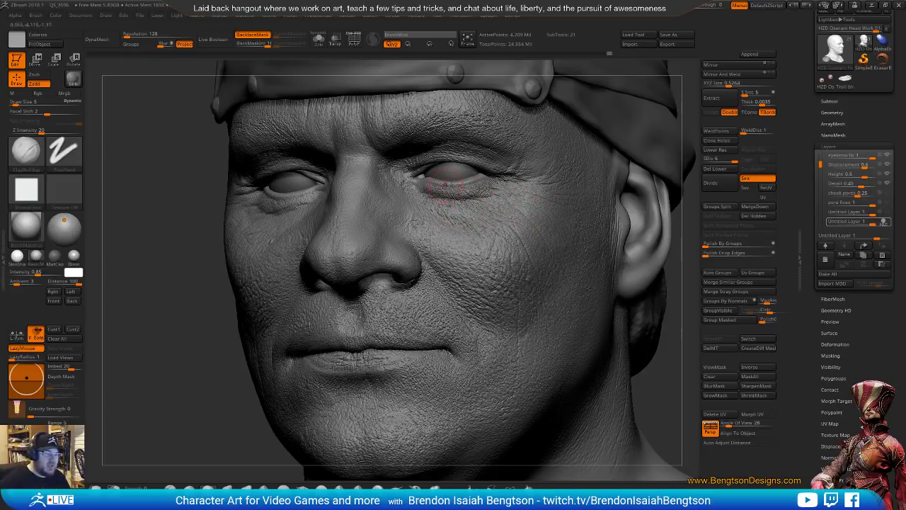
pyautogui.moveTo(483, 278); pyautogui.dragTo(546, 301, button='right')
pyautogui.moveTo(408, 303); pyautogui.dragTo(413, 274, button='right')
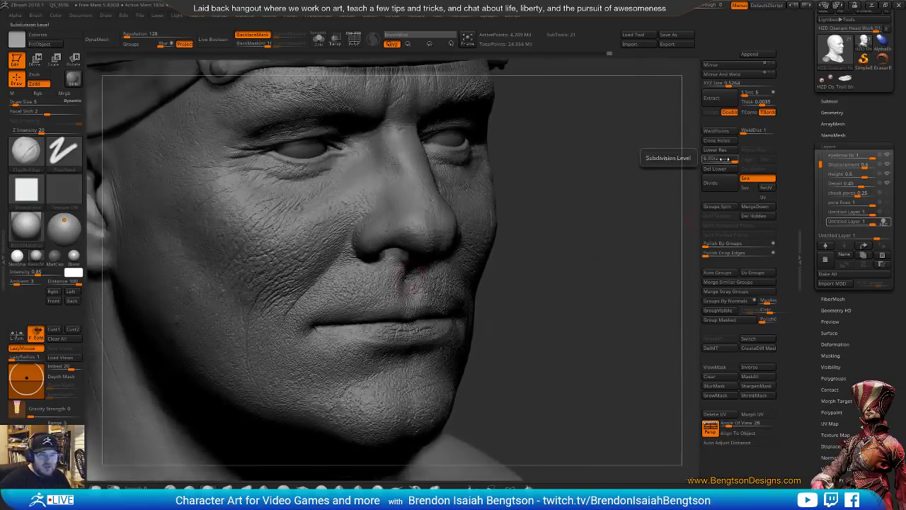
pyautogui.moveTo(576, 243); pyautogui.dragTo(359, 243, button='right')
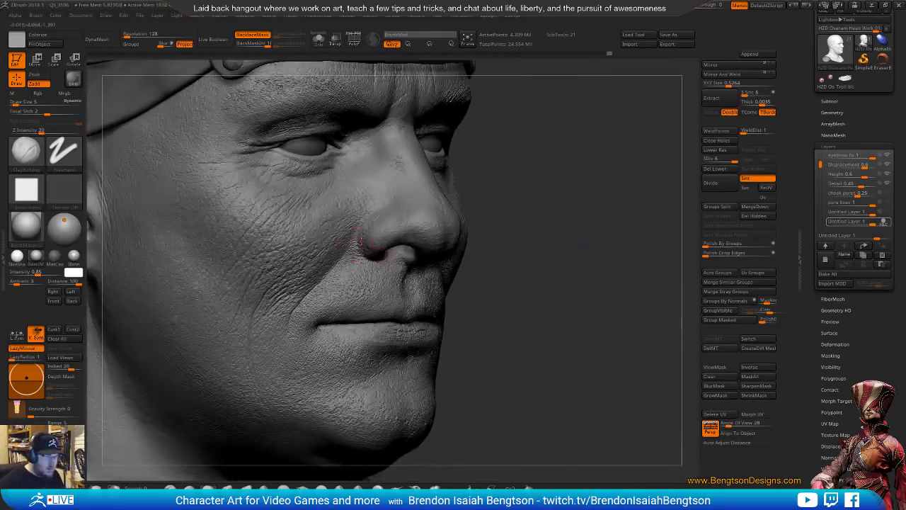
# Hide the detail, height and displacement layers and replace the stored morph target with the smooth surface.
pyautogui.click(887, 184)
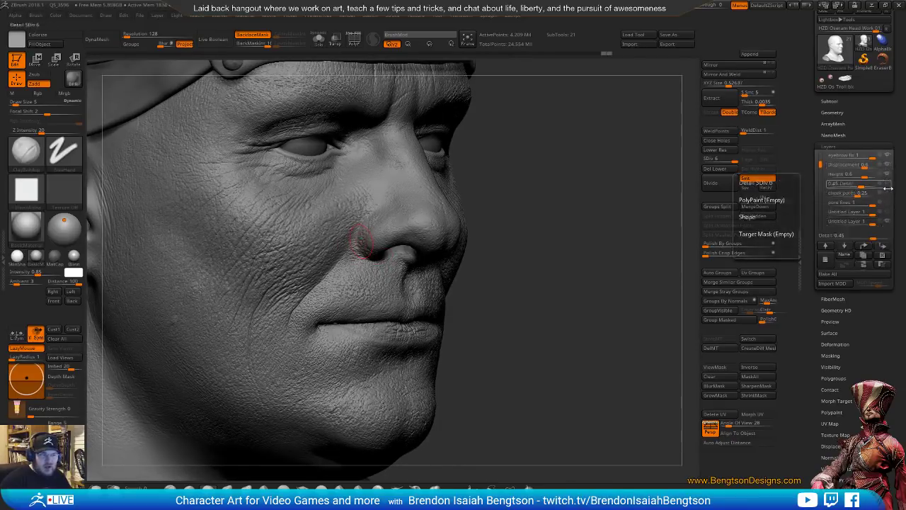
pyautogui.click(889, 176)
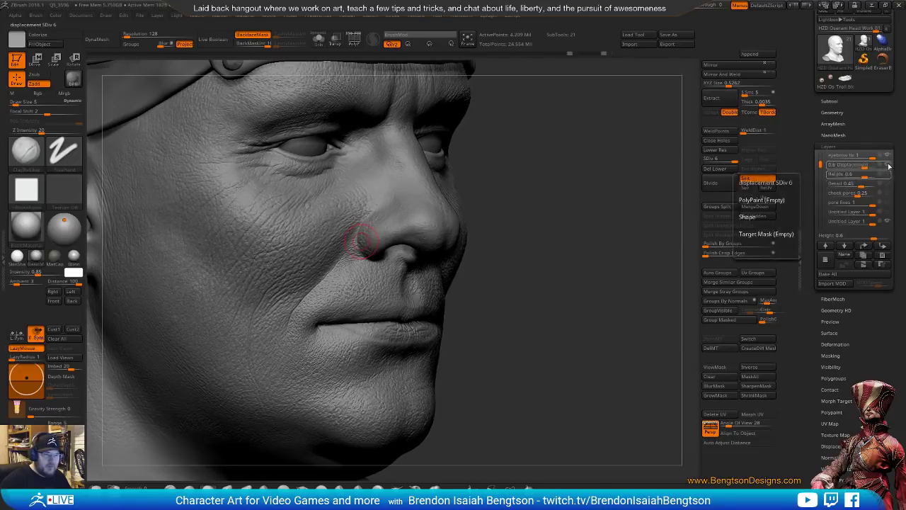
pyautogui.click(889, 165)
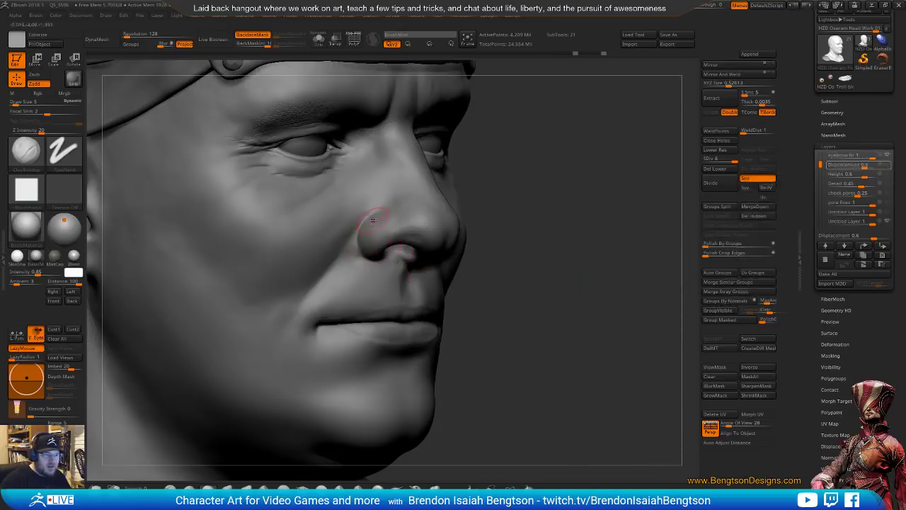
pyautogui.click(727, 350)
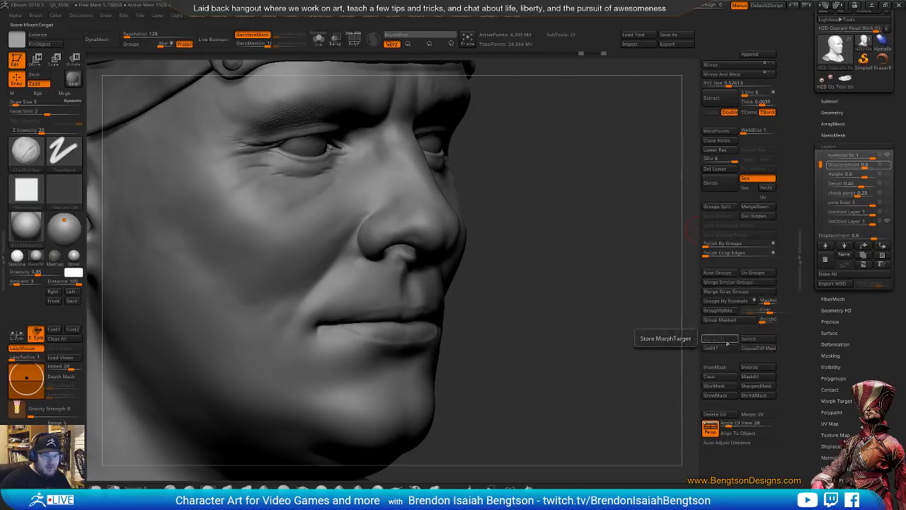
pyautogui.click(720, 340)
# Show the three skin layers again, record on the last untitled layer without polypaint, and choose the Morph brush.
pyautogui.moveTo(888, 166)
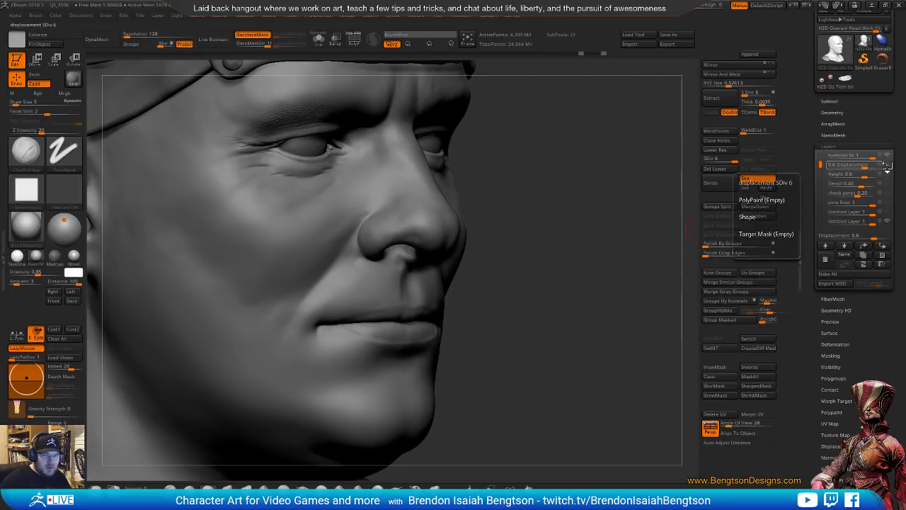
pyautogui.click(888, 184)
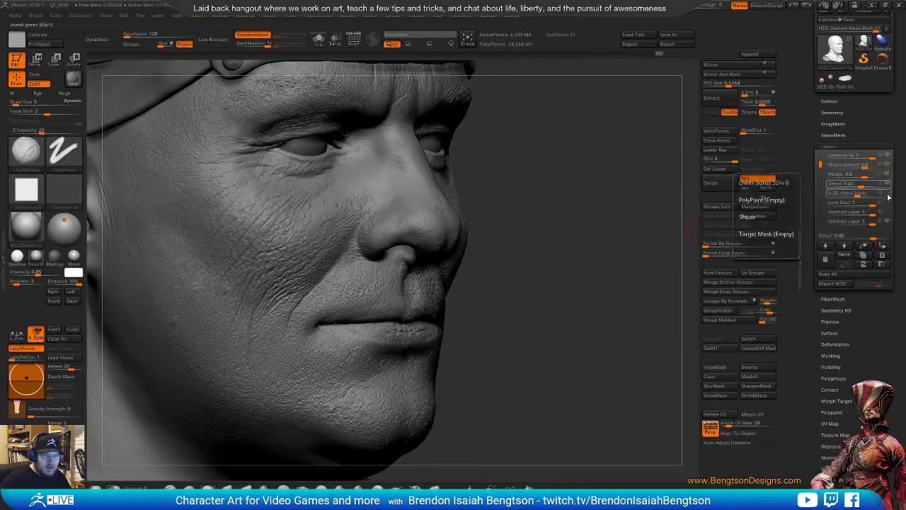
pyautogui.click(884, 222)
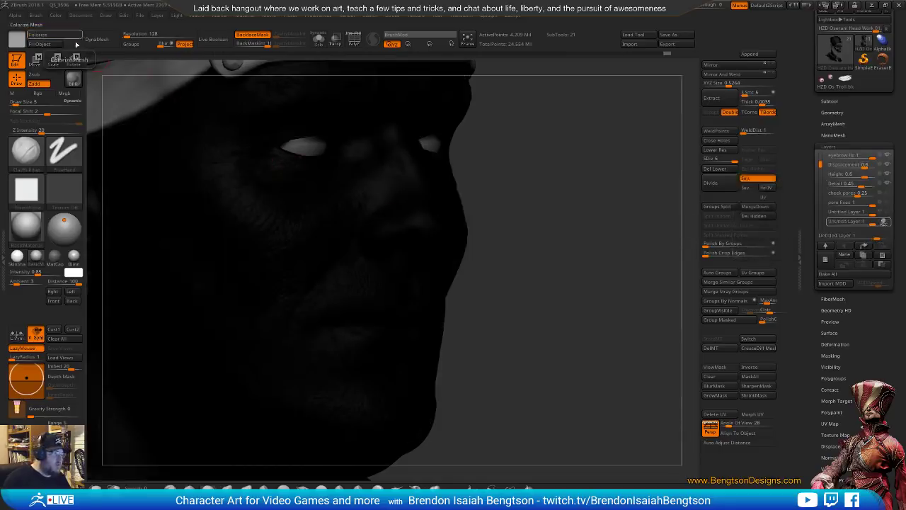
pyautogui.press('b')
pyautogui.click(379, 244)
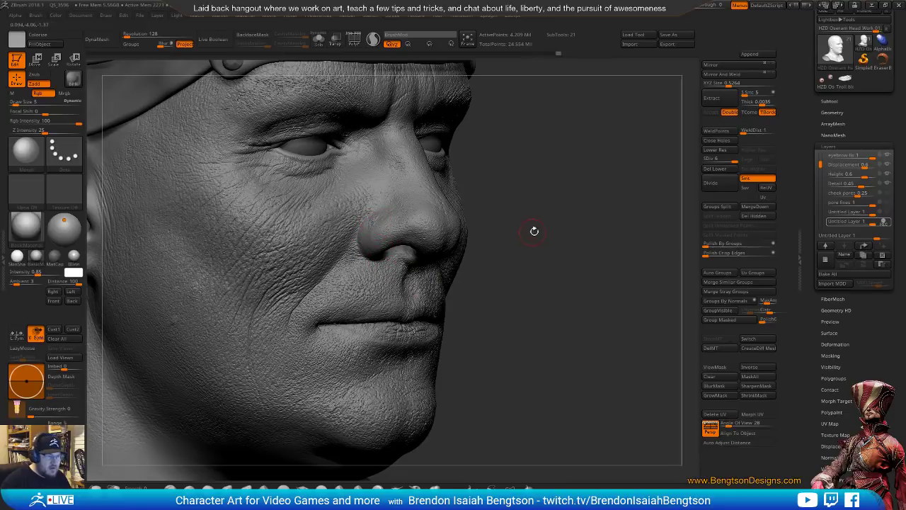
# Lower the head to subdivision level 4 and inspect the coarser skin detail from both sides.
pyautogui.moveTo(566, 253)
pyautogui.mouseDown()
pyautogui.moveTo(580, 247)
pyautogui.moveTo(587, 302)
pyautogui.moveTo(579, 261)
pyautogui.mouseUp()
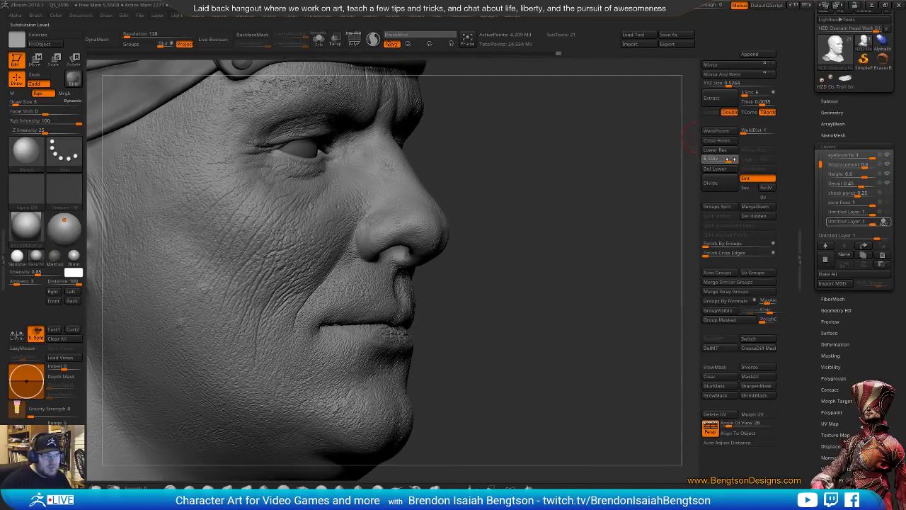
pyautogui.moveTo(728, 159); pyautogui.dragTo(714, 158)
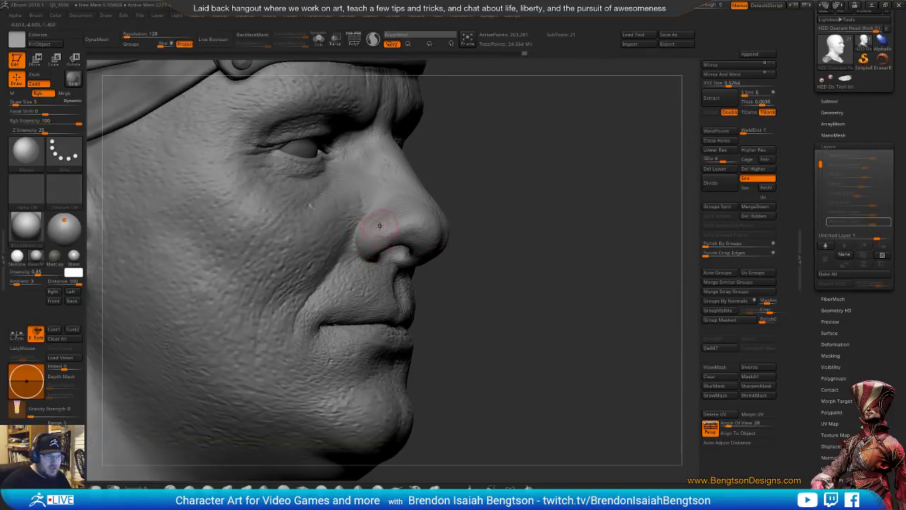
pyautogui.moveTo(532, 215); pyautogui.dragTo(347, 219)
pyautogui.moveTo(341, 306); pyautogui.dragTo(350, 276)
# Raise the head to subdivision level 5 and inspect the cheek, nose and mouth detail from both sides.
pyautogui.click(714, 151)
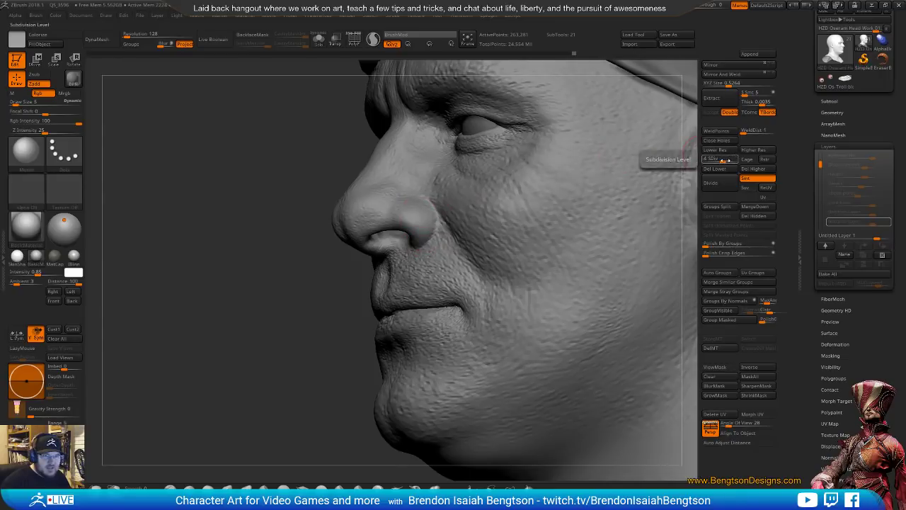
pyautogui.moveTo(722, 161); pyautogui.dragTo(726, 162)
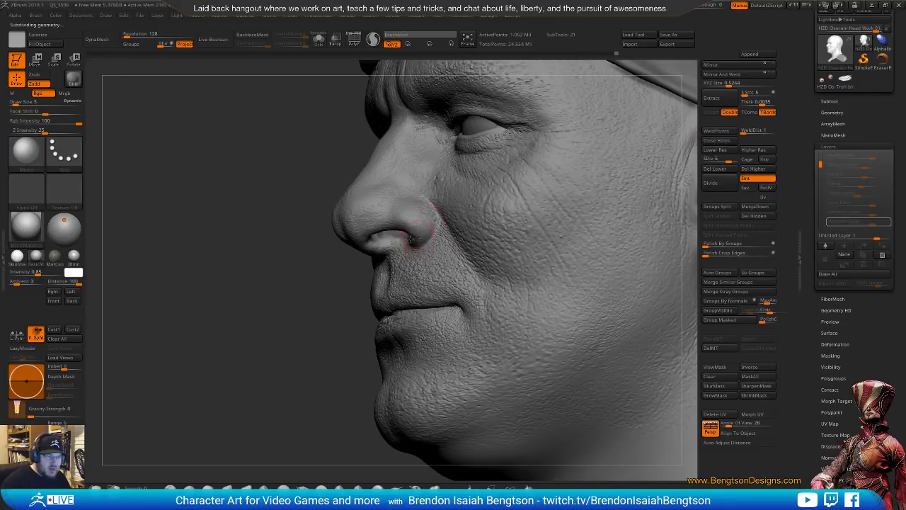
pyautogui.moveTo(296, 314); pyautogui.dragTo(534, 191)
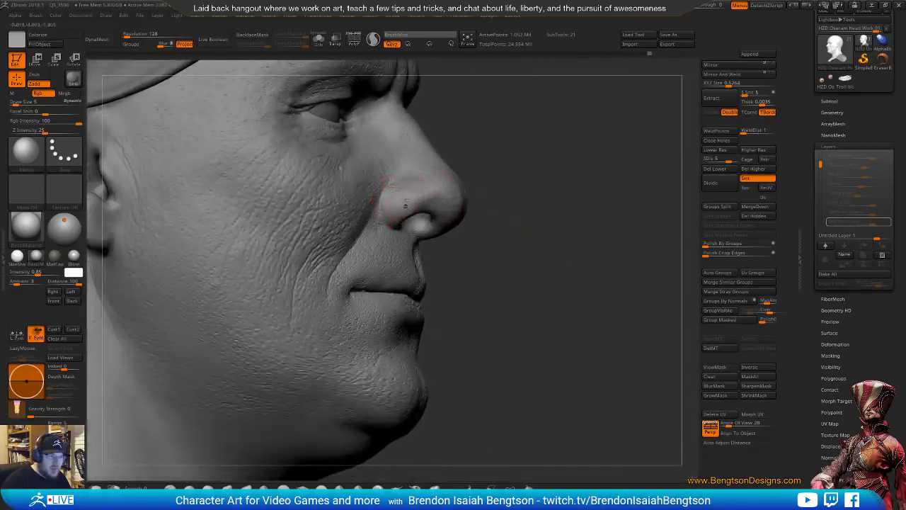
pyautogui.moveTo(612, 303); pyautogui.dragTo(603, 264)
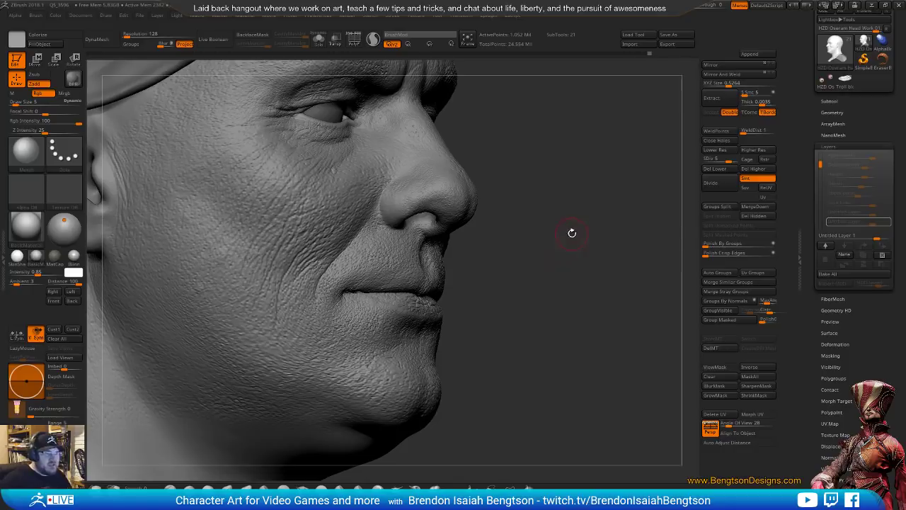
pyautogui.moveTo(567, 223); pyautogui.dragTo(571, 240)
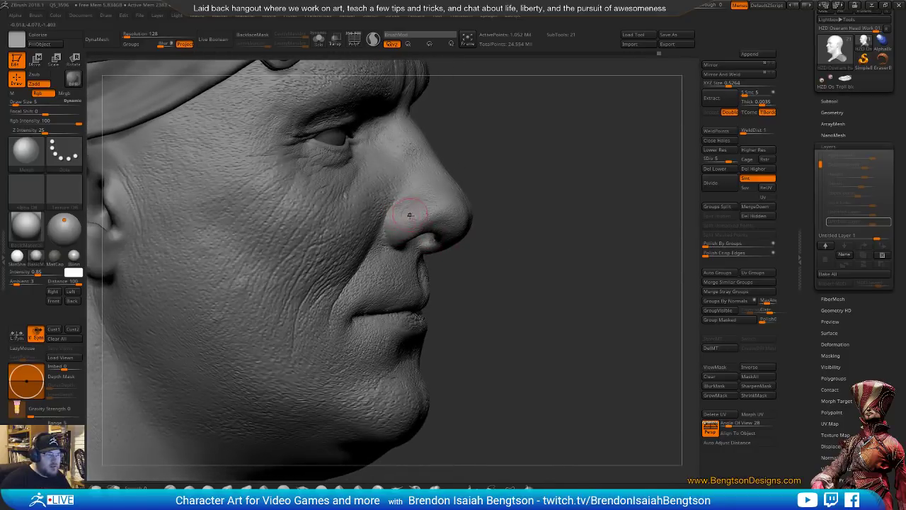
pyautogui.moveTo(629, 290); pyautogui.dragTo(621, 269)
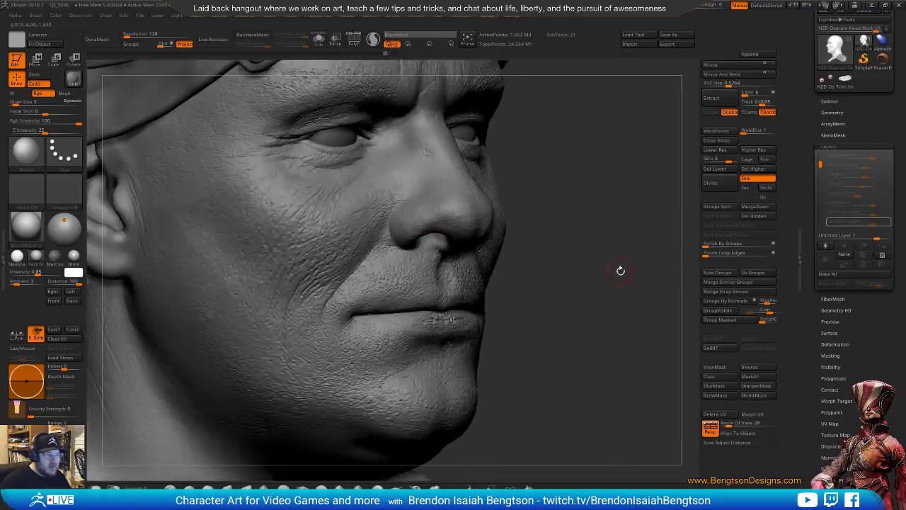
# Return the head to subdivision level 6 and examine the nose, cheeks and mouth from both sides and below.
pyautogui.click(734, 160)
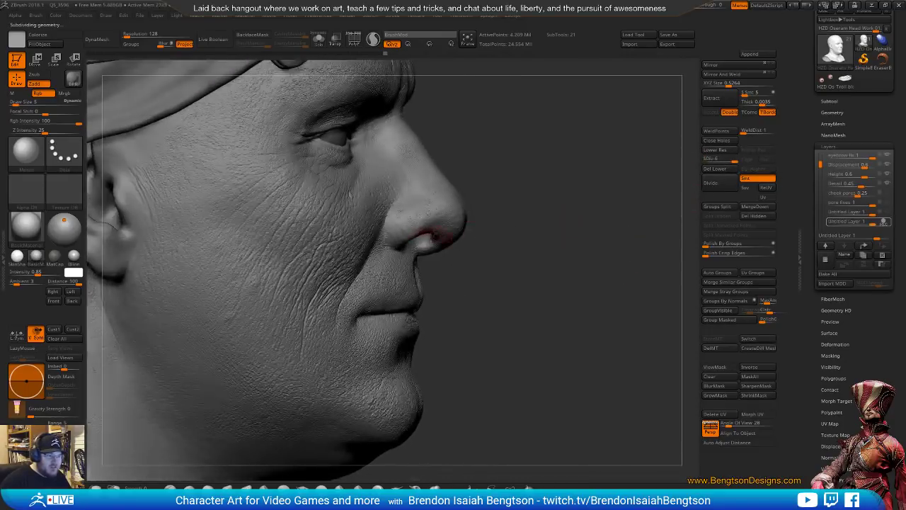
pyautogui.moveTo(502, 183); pyautogui.dragTo(515, 175)
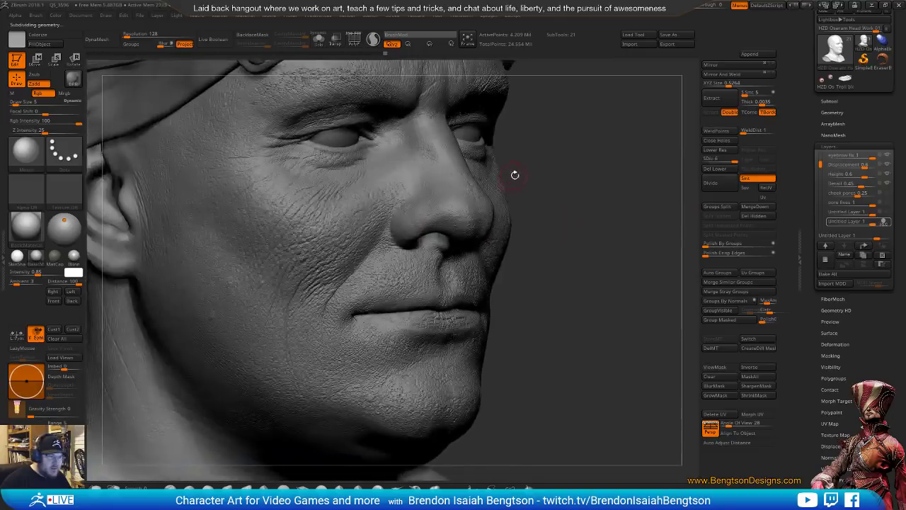
pyautogui.moveTo(411, 242)
pyautogui.mouseDown()
pyautogui.moveTo(398, 220)
pyautogui.moveTo(415, 242)
pyautogui.mouseUp()
pyautogui.moveTo(583, 223); pyautogui.dragTo(507, 258)
pyautogui.moveTo(368, 342); pyautogui.dragTo(365, 310)
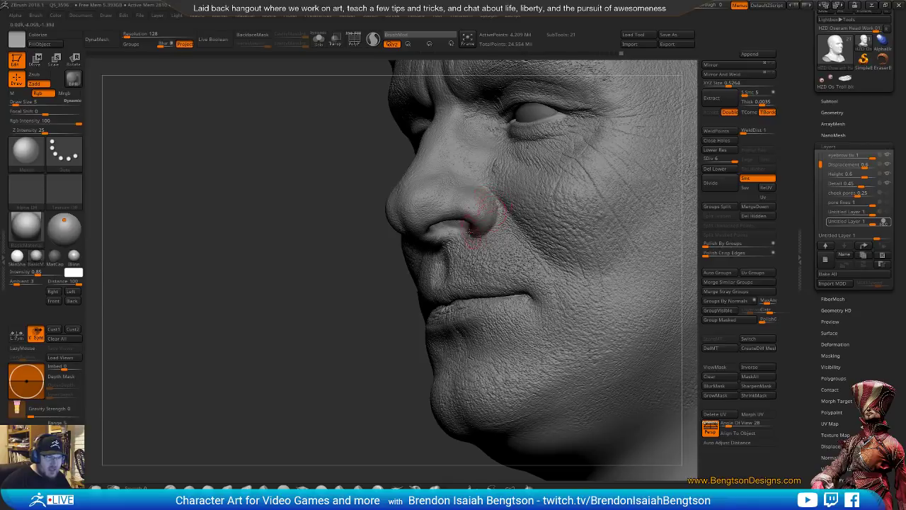
pyautogui.moveTo(333, 323); pyautogui.dragTo(453, 234)
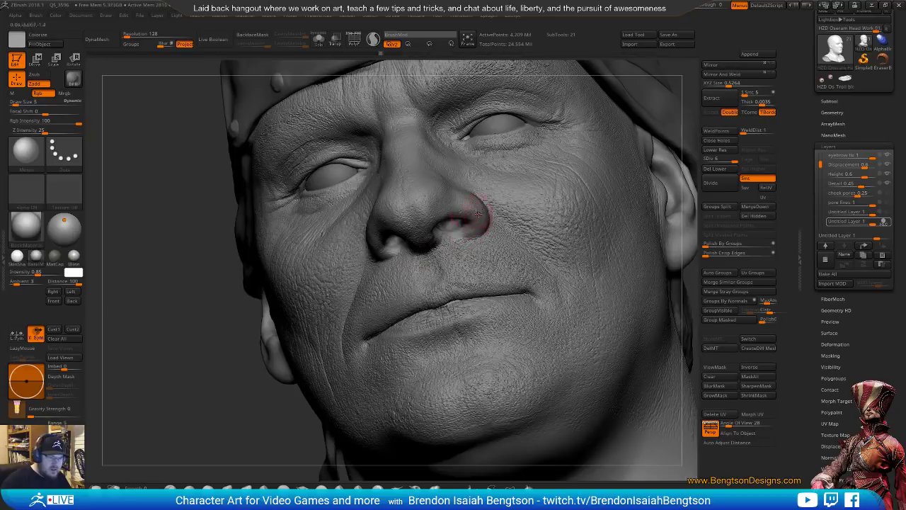
pyautogui.moveTo(208, 406)
pyautogui.mouseDown()
pyautogui.moveTo(193, 382)
pyautogui.moveTo(211, 370)
pyautogui.moveTo(223, 380)
pyautogui.mouseUp()
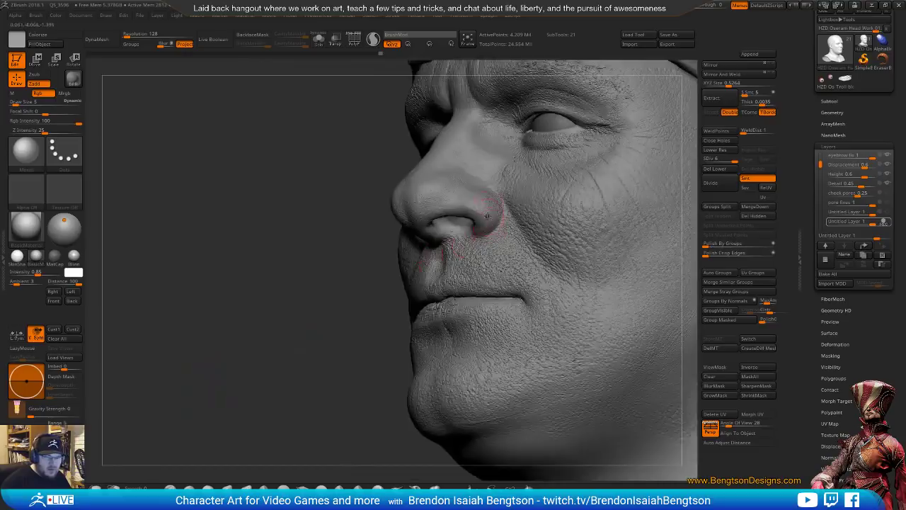
pyautogui.moveTo(291, 291)
pyautogui.mouseDown()
pyautogui.moveTo(300, 312)
pyautogui.moveTo(294, 296)
pyautogui.mouseUp()
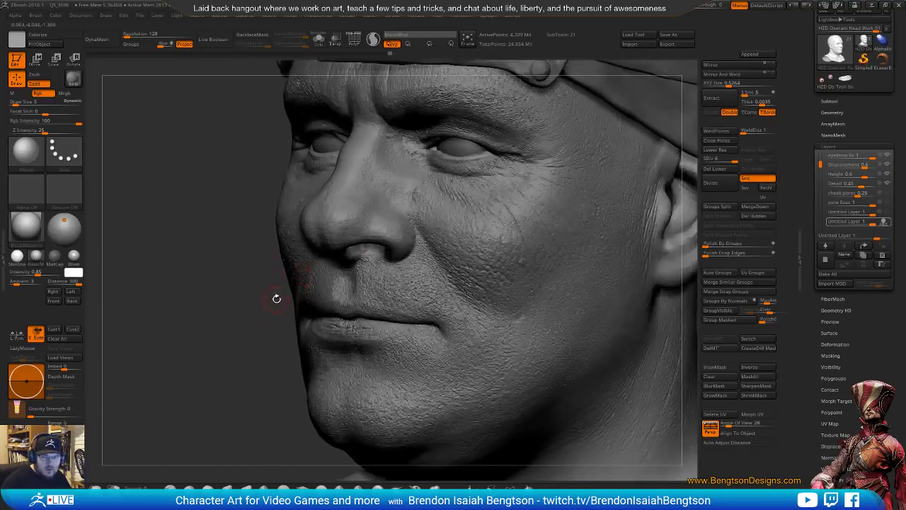
# Inspect the skin detail around the eye, cheek and nostrils in profile and three-quarter views from both sides of the head.
pyautogui.moveTo(221, 334)
pyautogui.mouseDown()
pyautogui.moveTo(235, 325)
pyautogui.moveTo(220, 319)
pyautogui.moveTo(225, 332)
pyautogui.mouseUp()
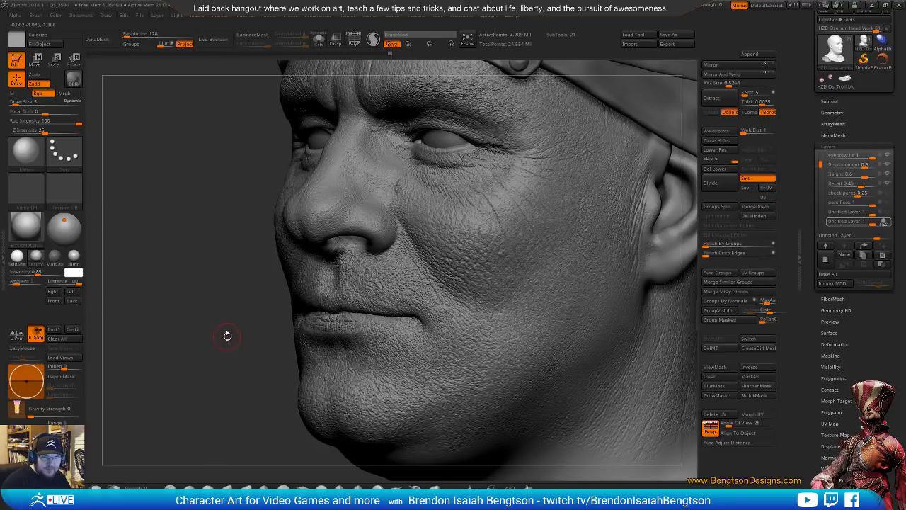
pyautogui.moveTo(217, 344); pyautogui.dragTo(220, 348)
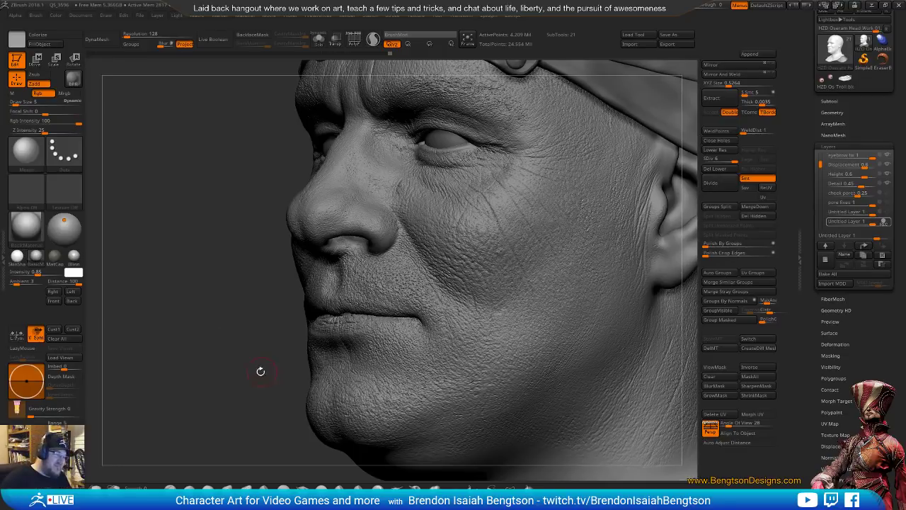
pyautogui.hotkey('shift', 'd')
pyautogui.moveTo(237, 359); pyautogui.dragTo(233, 361)
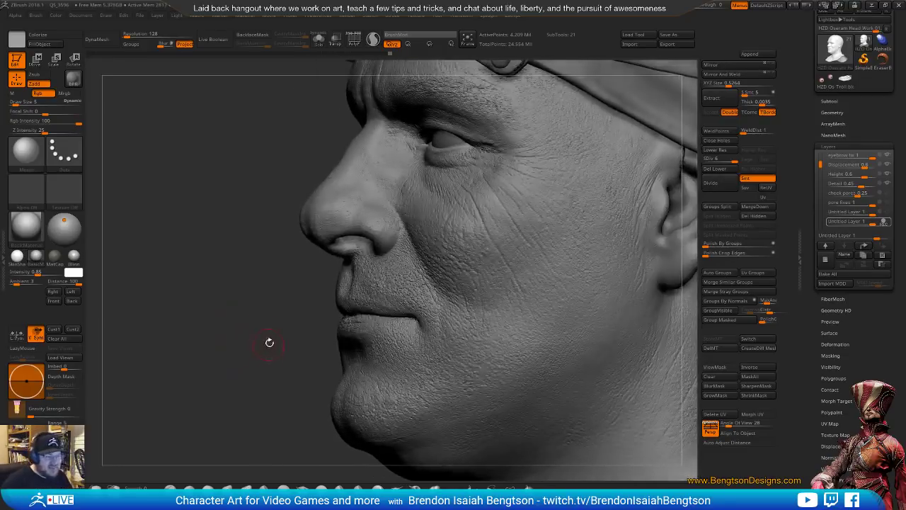
pyautogui.moveTo(236, 418); pyautogui.dragTo(224, 399)
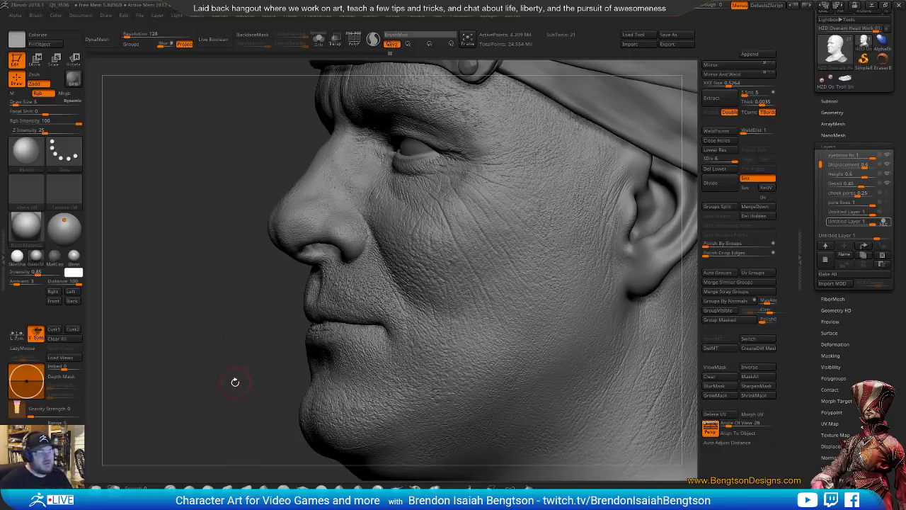
pyautogui.moveTo(235, 383)
pyautogui.mouseDown()
pyautogui.moveTo(238, 369)
pyautogui.moveTo(298, 324)
pyautogui.moveTo(276, 327)
pyautogui.moveTo(232, 383)
pyautogui.mouseUp()
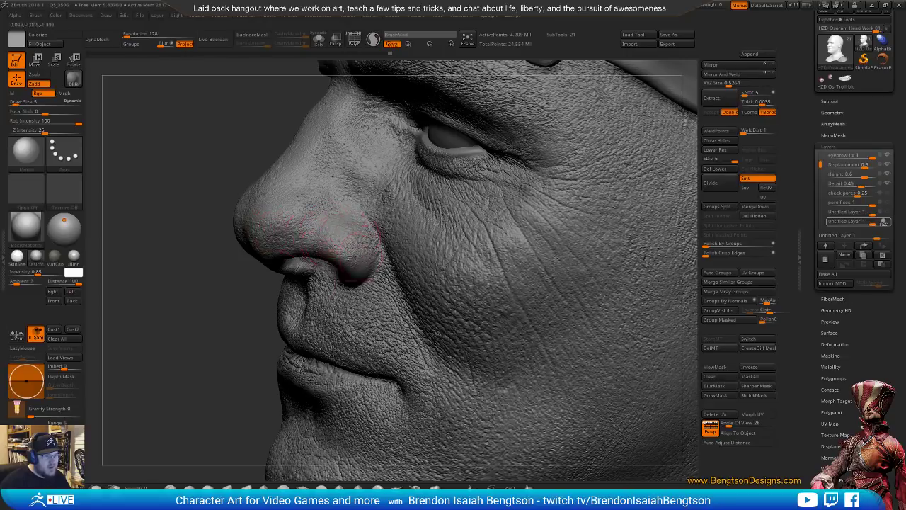
pyautogui.moveTo(333, 237); pyautogui.dragTo(369, 255, button='right')
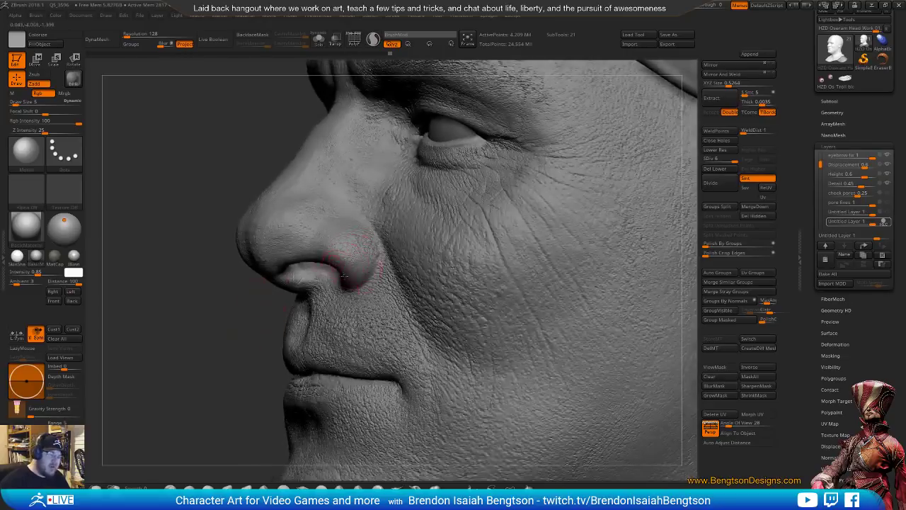
pyautogui.moveTo(357, 269)
pyautogui.mouseDown(button='right')
pyautogui.moveTo(312, 267)
pyautogui.moveTo(359, 266)
pyautogui.mouseUp(button='right')
pyautogui.moveTo(362, 224); pyautogui.dragTo(431, 196, button='right')
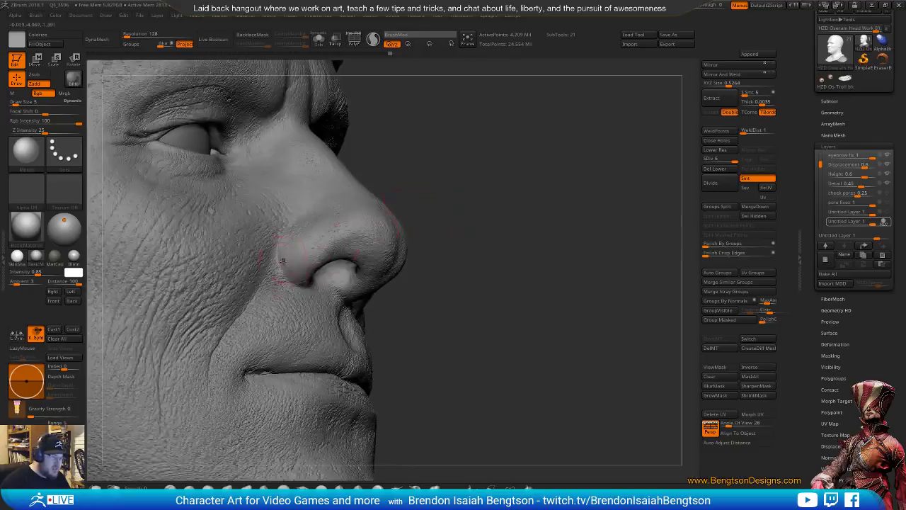
pyautogui.keyDown('alt'); pyautogui.moveTo(520, 285); pyautogui.dragTo(548, 228, button='right'); pyautogui.keyUp('alt')
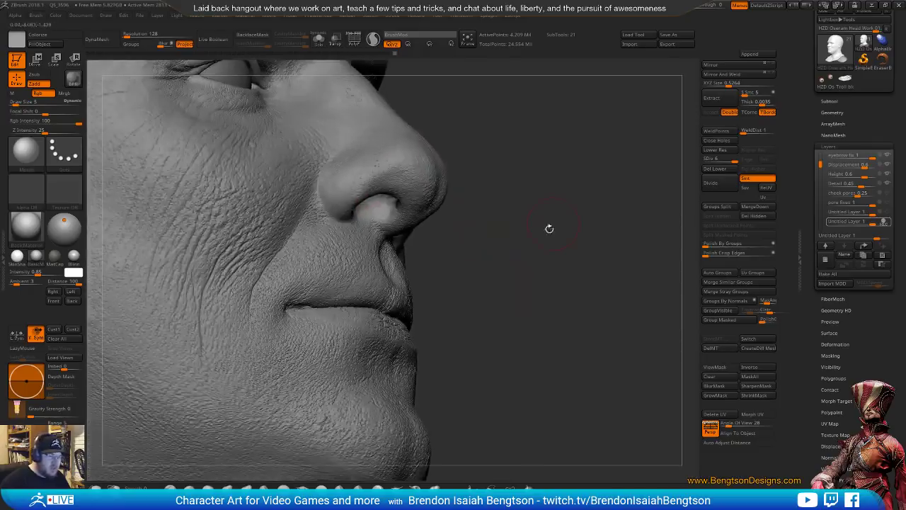
# Switch to the spray-stroke brush with the small dot alpha and set it to Zadd for detailing the side of the nose.
pyautogui.press('1')
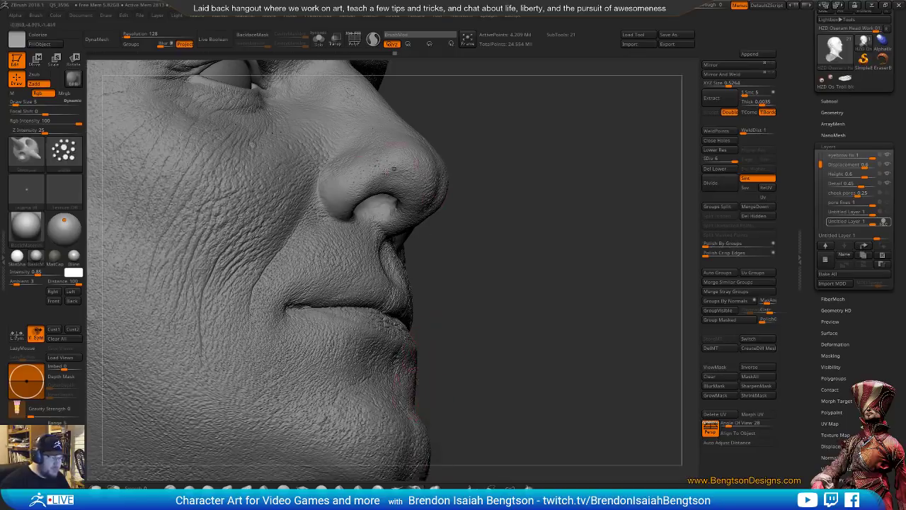
pyautogui.click(29, 197)
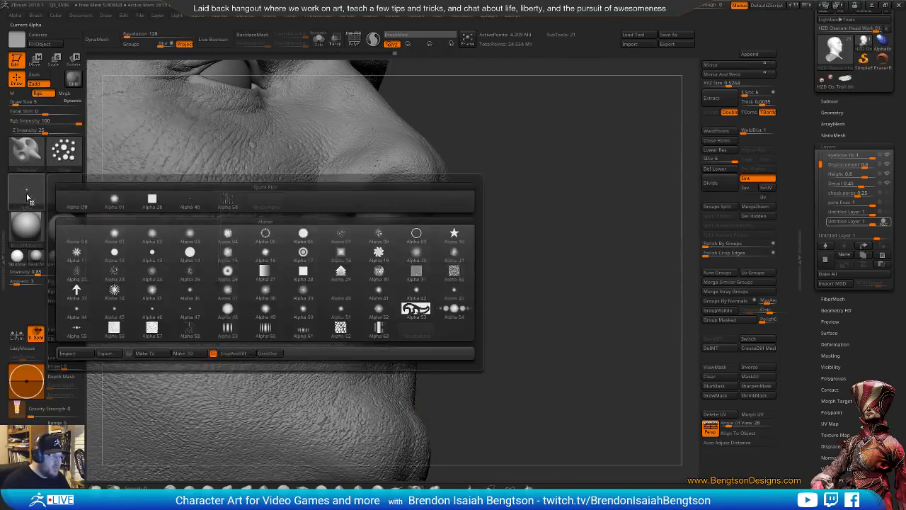
pyautogui.click(344, 297)
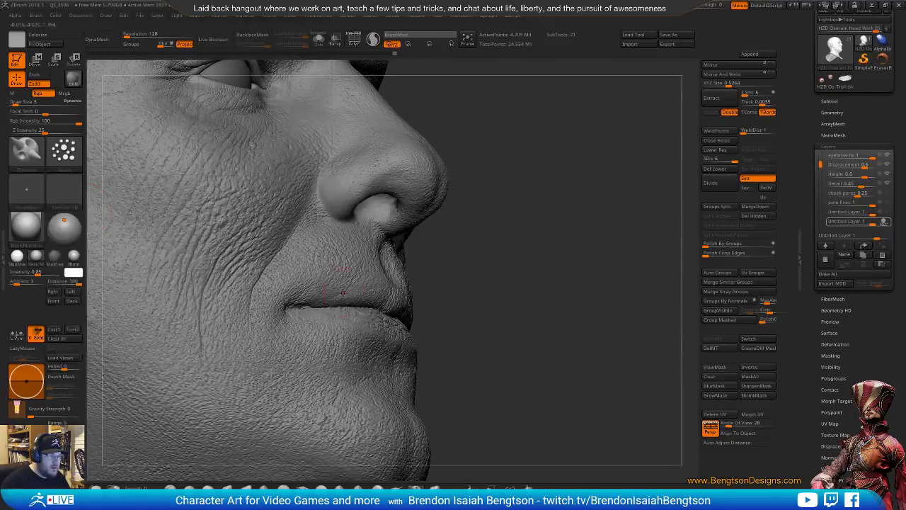
pyautogui.moveTo(532, 152); pyautogui.dragTo(510, 208)
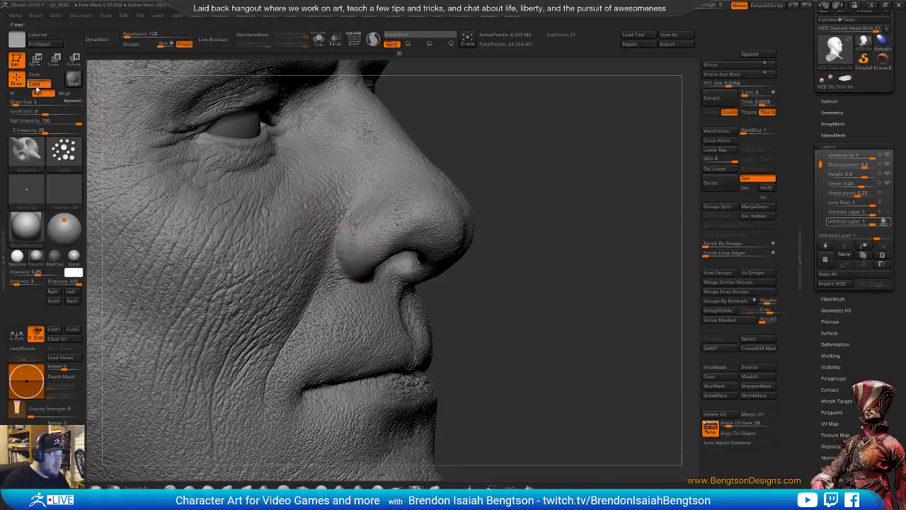
pyautogui.click(36, 83)
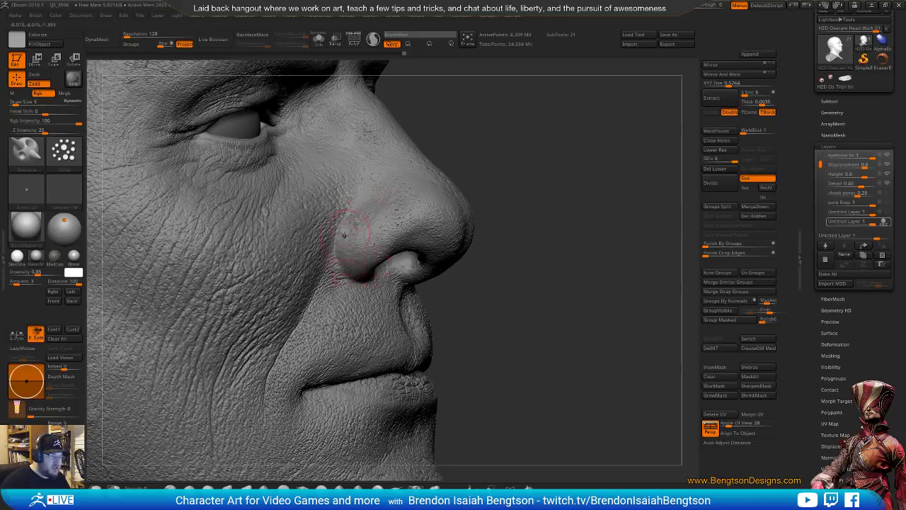
# Set the brush's draw size to 3 and add fine skin detail around both nostrils.
pyautogui.moveTo(516, 168)
pyautogui.mouseDown()
pyautogui.moveTo(559, 208)
pyautogui.moveTo(551, 180)
pyautogui.moveTo(576, 172)
pyautogui.moveTo(454, 212)
pyautogui.mouseUp()
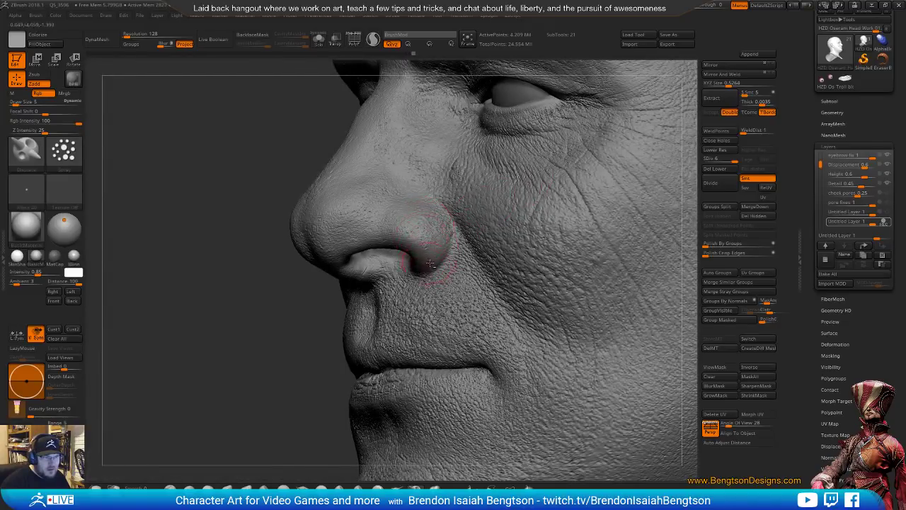
pyautogui.press('space')
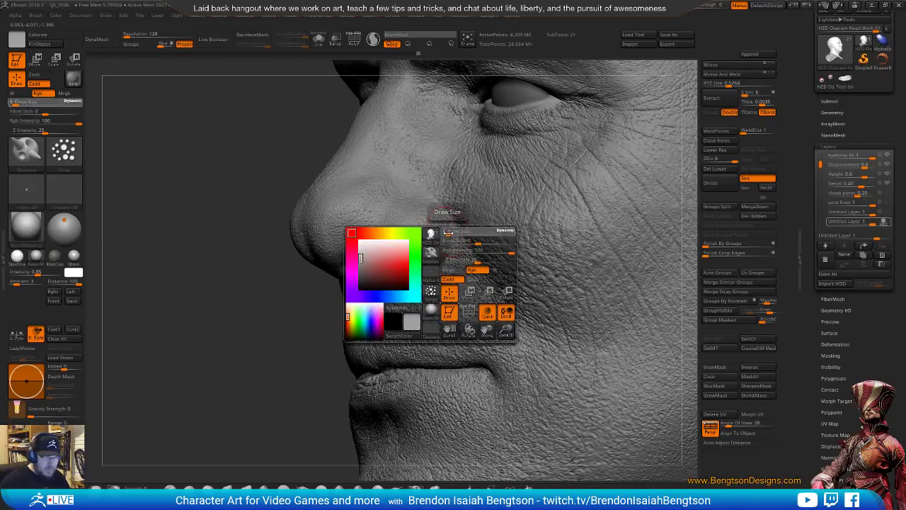
pyautogui.moveTo(447, 232); pyautogui.dragTo(443, 233)
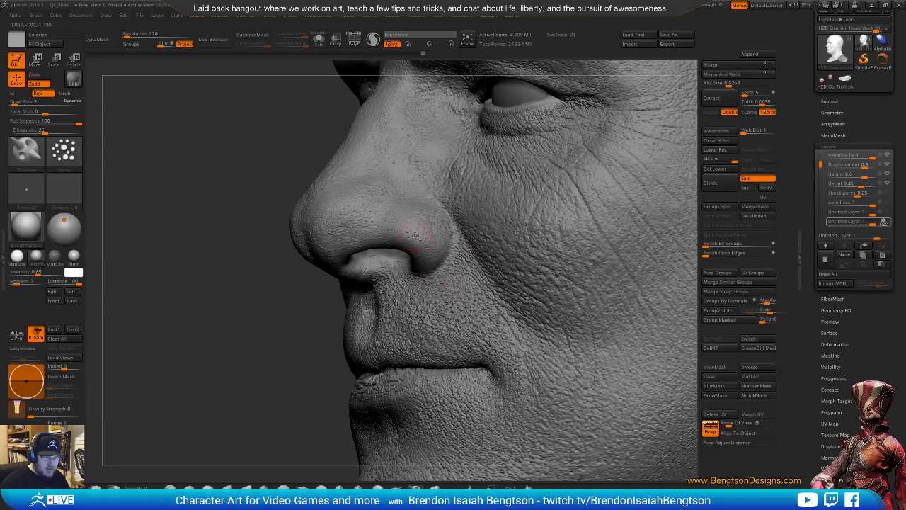
pyautogui.moveTo(243, 373)
pyautogui.mouseDown()
pyautogui.moveTo(237, 386)
pyautogui.moveTo(245, 366)
pyautogui.mouseUp()
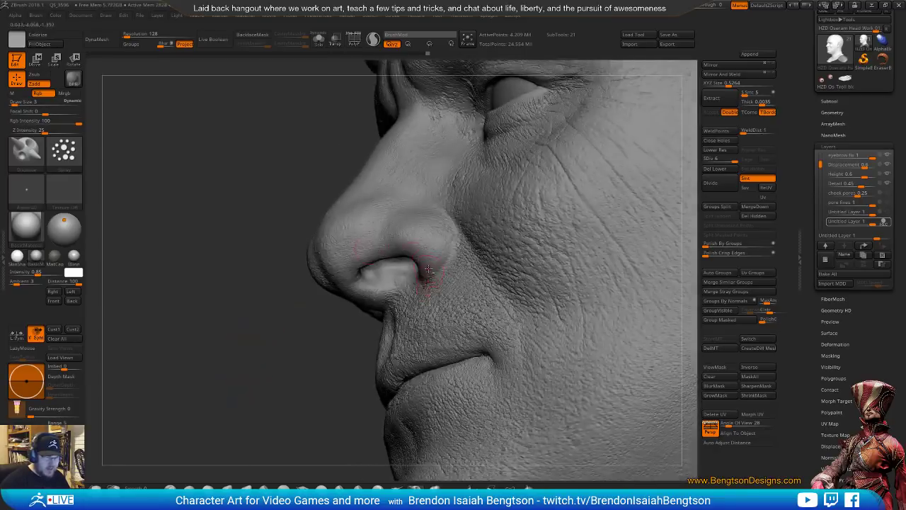
pyautogui.moveTo(273, 346); pyautogui.dragTo(258, 373)
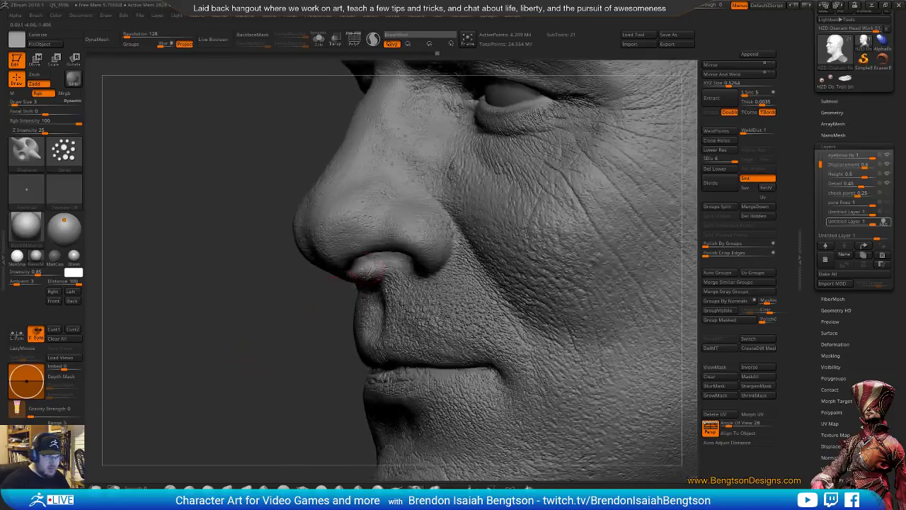
pyautogui.moveTo(314, 310); pyautogui.dragTo(374, 295)
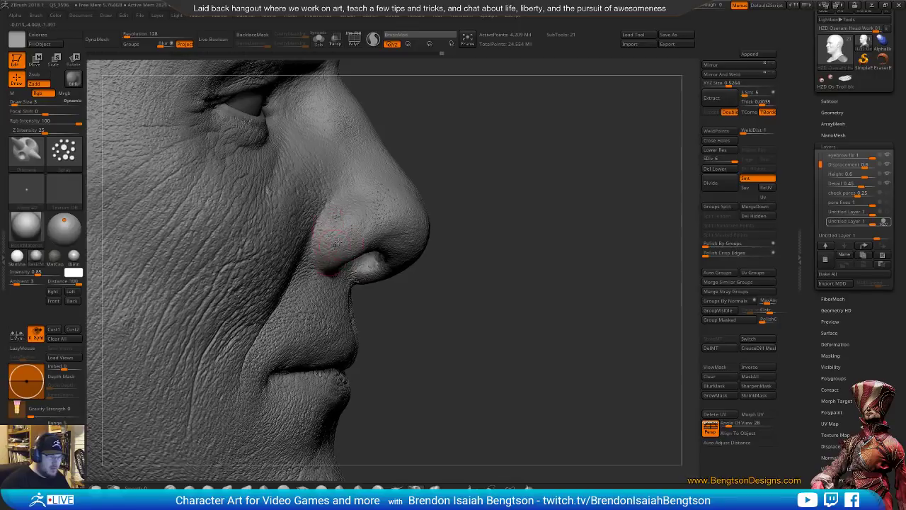
# Examine the nose detail against the whole face from several angles and distances.
pyautogui.moveTo(523, 290)
pyautogui.keyDown('alt'); pyautogui.mouseDown()
pyautogui.moveTo(507, 147)
pyautogui.moveTo(453, 177)
pyautogui.mouseUp(); pyautogui.keyUp('alt')
pyautogui.moveTo(585, 245); pyautogui.dragTo(587, 229)
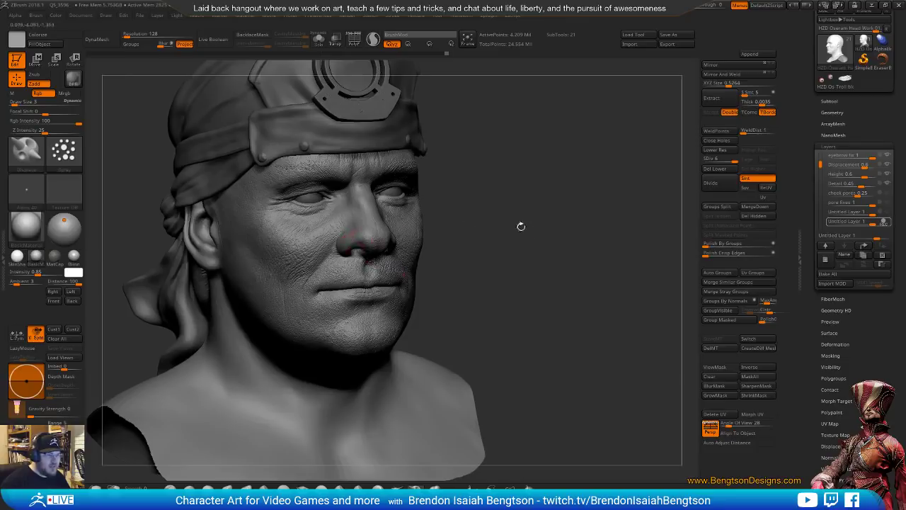
pyautogui.keyDown('alt'); pyautogui.moveTo(520, 224); pyautogui.dragTo(528, 297); pyautogui.keyUp('alt')
pyautogui.moveTo(597, 207)
pyautogui.keyDown('alt'); pyautogui.mouseDown()
pyautogui.moveTo(578, 241)
pyautogui.moveTo(593, 277)
pyautogui.mouseUp(); pyautogui.keyUp('alt')
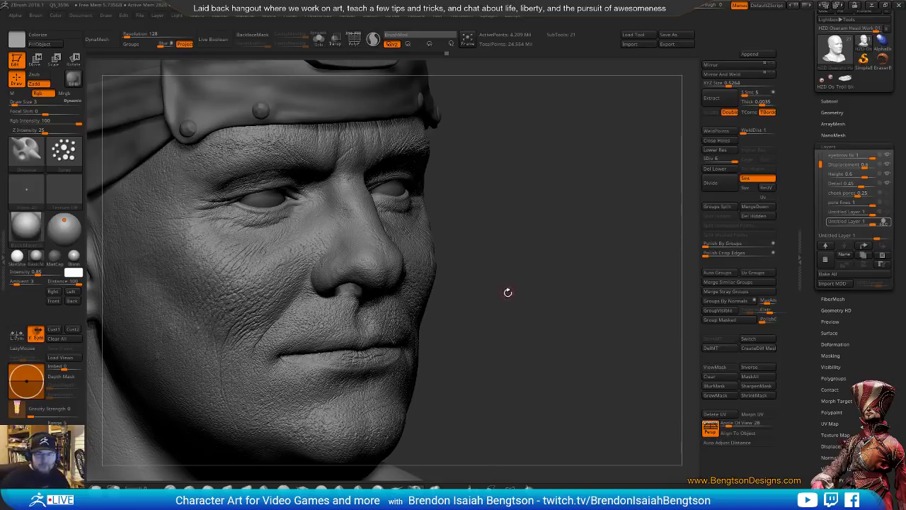
pyautogui.moveTo(508, 293)
pyautogui.mouseDown()
pyautogui.moveTo(532, 259)
pyautogui.moveTo(568, 245)
pyautogui.moveTo(512, 232)
pyautogui.mouseUp()
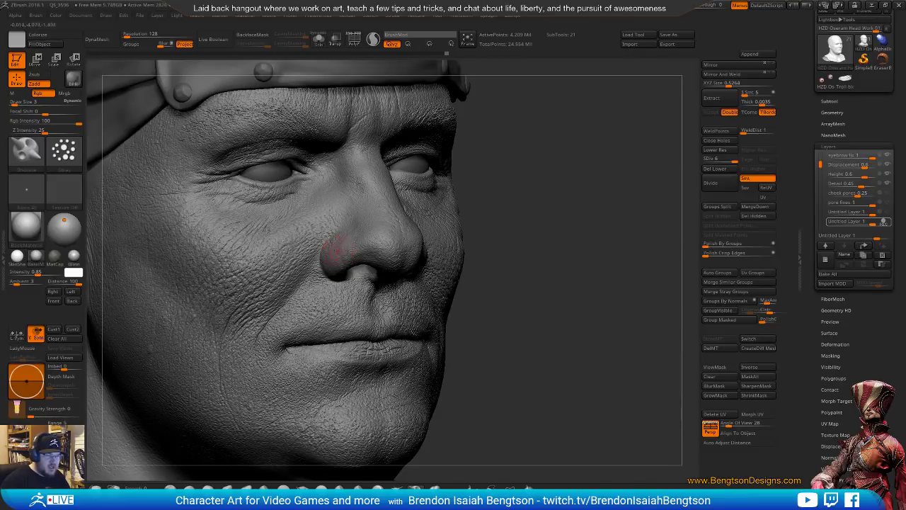
pyautogui.moveTo(581, 261)
pyautogui.mouseDown()
pyautogui.moveTo(582, 279)
pyautogui.moveTo(608, 262)
pyautogui.moveTo(600, 253)
pyautogui.moveTo(602, 264)
pyautogui.mouseUp()
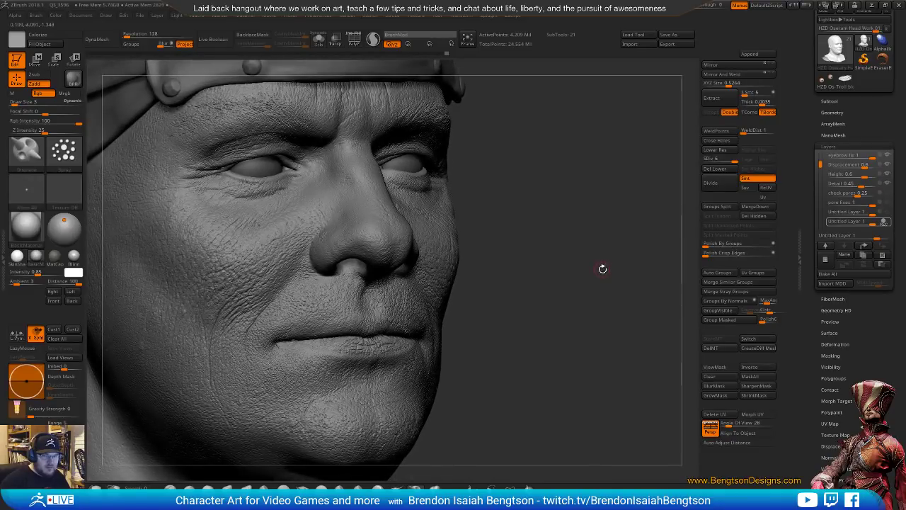
pyautogui.moveTo(603, 270); pyautogui.dragTo(605, 269)
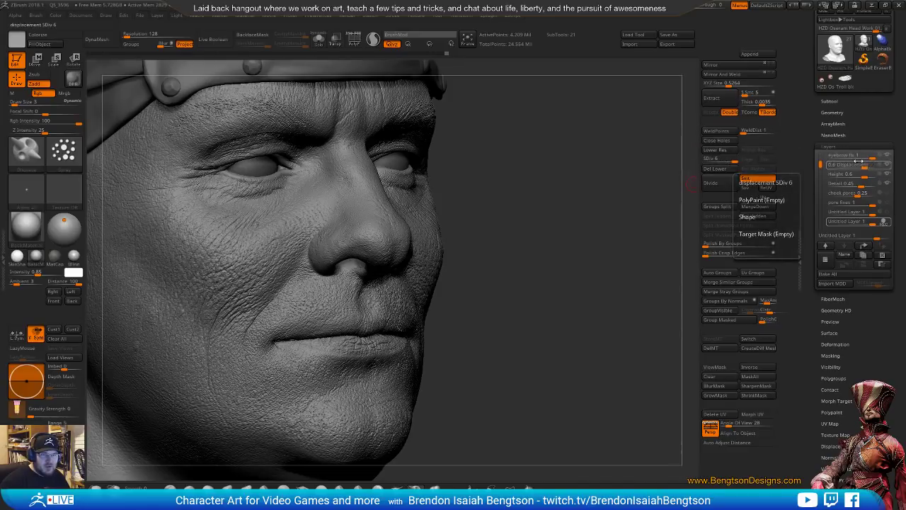
# Lower the head to subdivision level 2 and select the Morph brush.
pyautogui.click(715, 160)
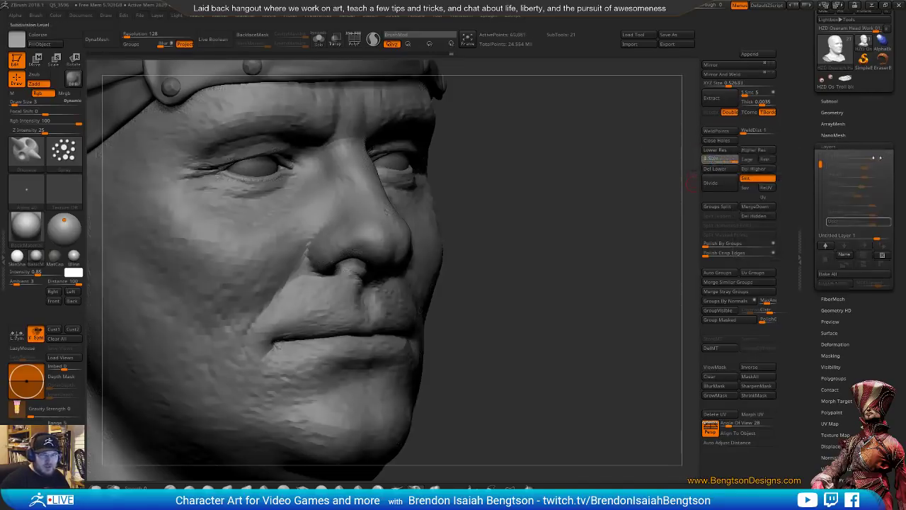
pyautogui.click(746, 150)
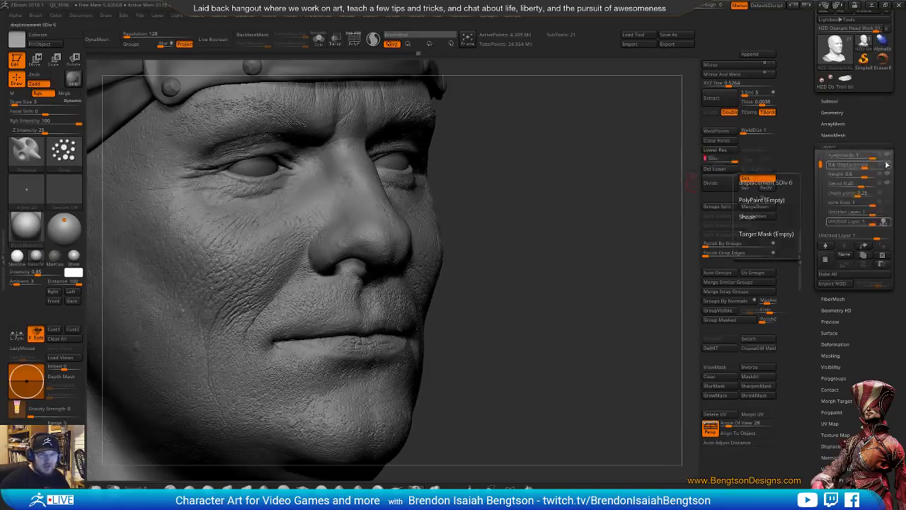
pyautogui.click(712, 169)
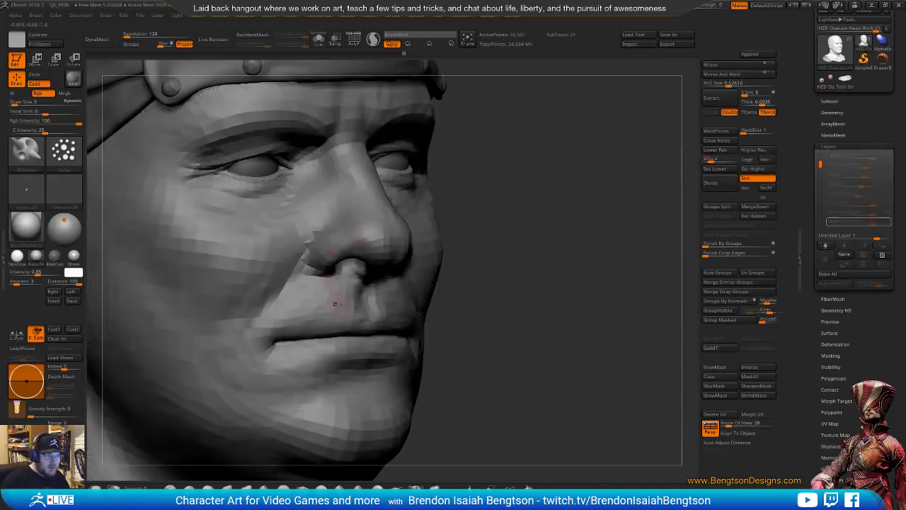
pyautogui.press('b')
pyautogui.press('m')
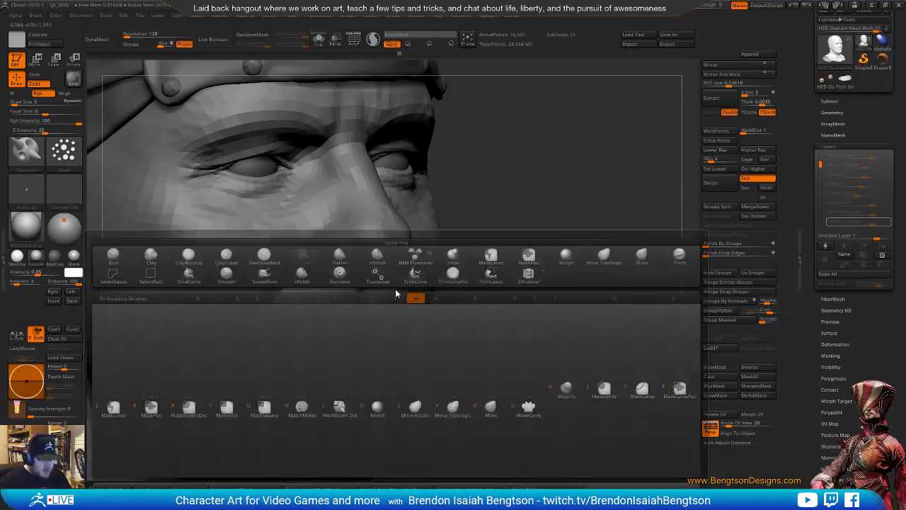
pyautogui.press('o')
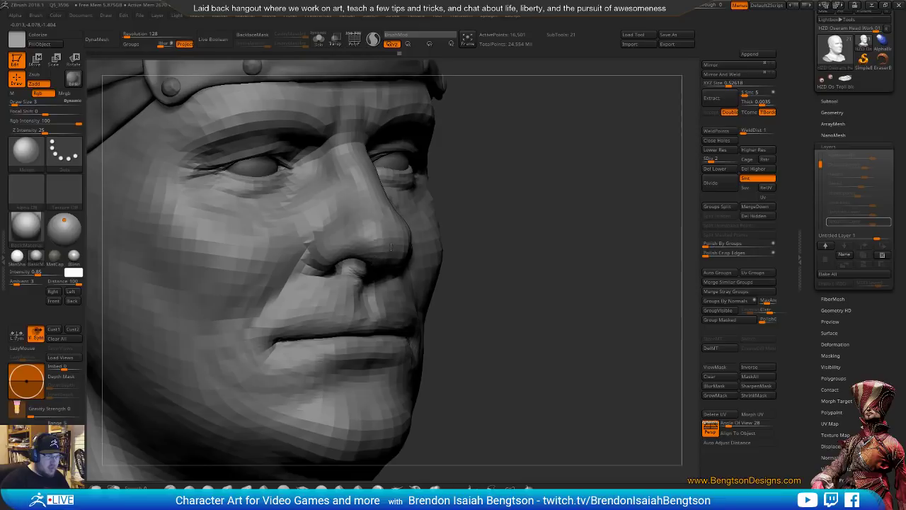
# Set the Morph brush's draw size to 7 and work over the nose at subdivision level 2.
pyautogui.moveTo(571, 275); pyautogui.dragTo(488, 268)
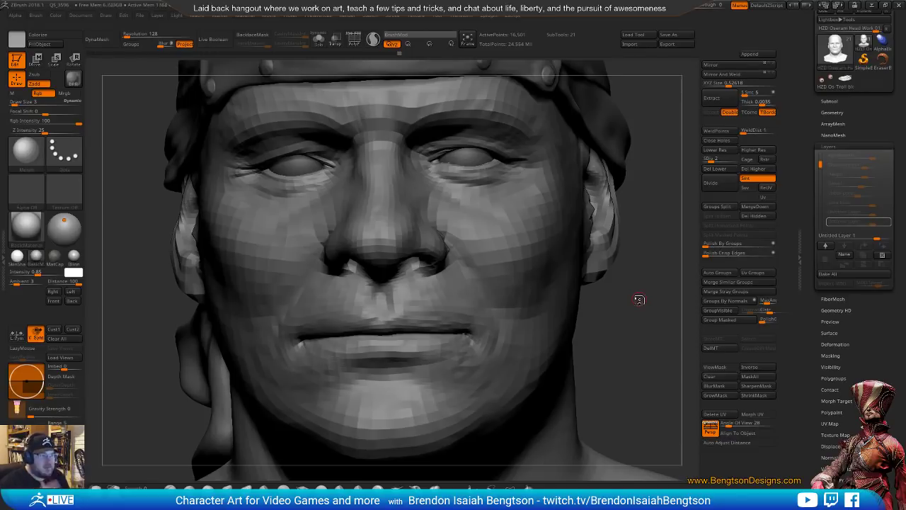
pyautogui.moveTo(638, 329); pyautogui.dragTo(390, 227)
pyautogui.press('space')
pyautogui.click(429, 265)
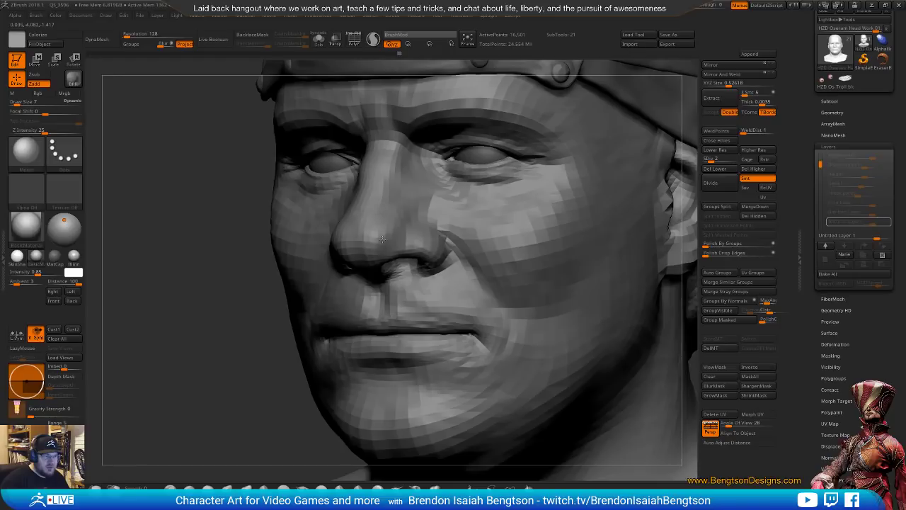
pyautogui.moveTo(413, 226); pyautogui.dragTo(354, 236, button='right')
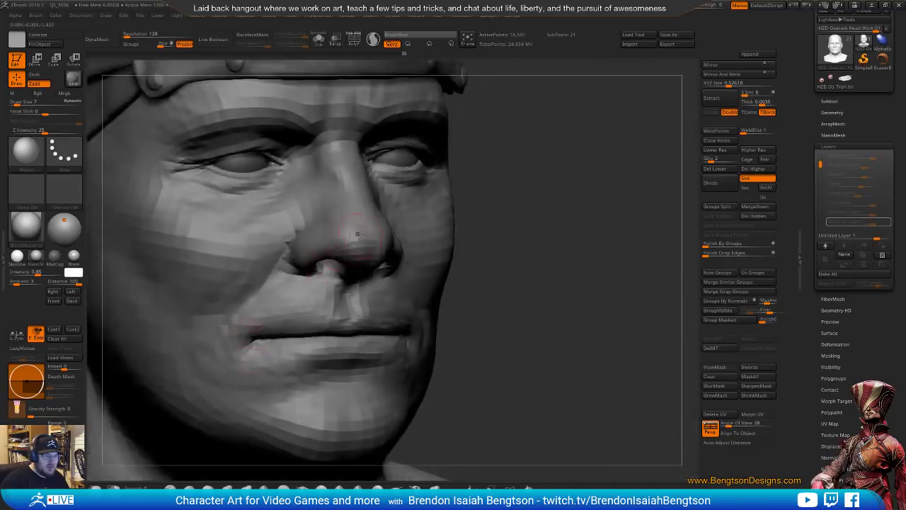
# Step the head through subdivision levels 3, 4 and 5, return it to level 6 and check the nose.
pyautogui.click(713, 162)
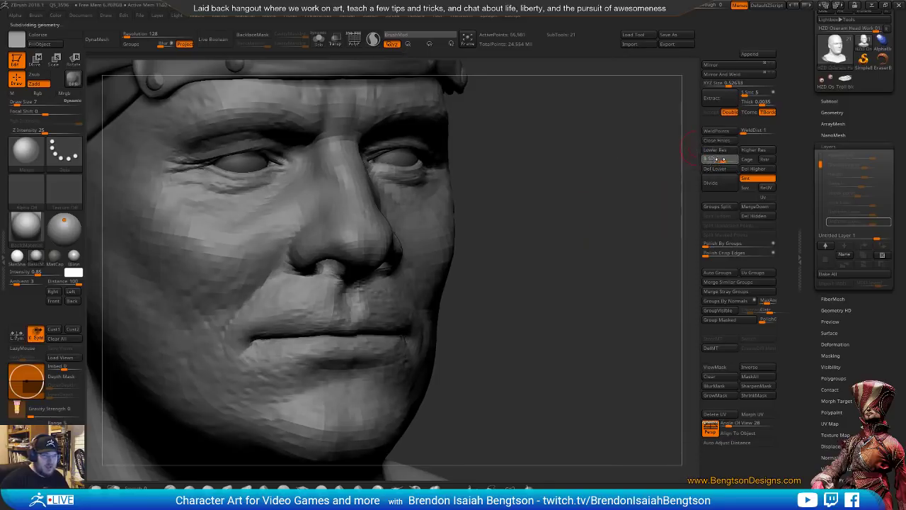
pyautogui.click(722, 160)
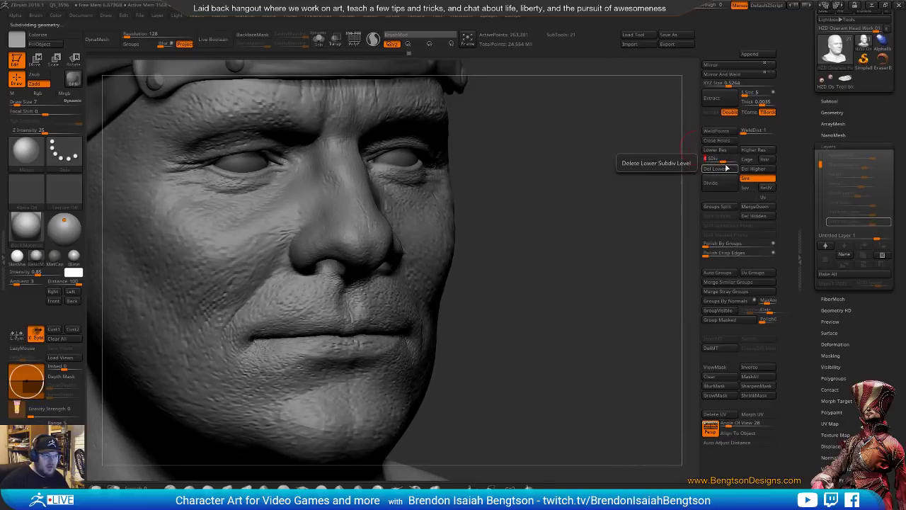
pyautogui.click(730, 161)
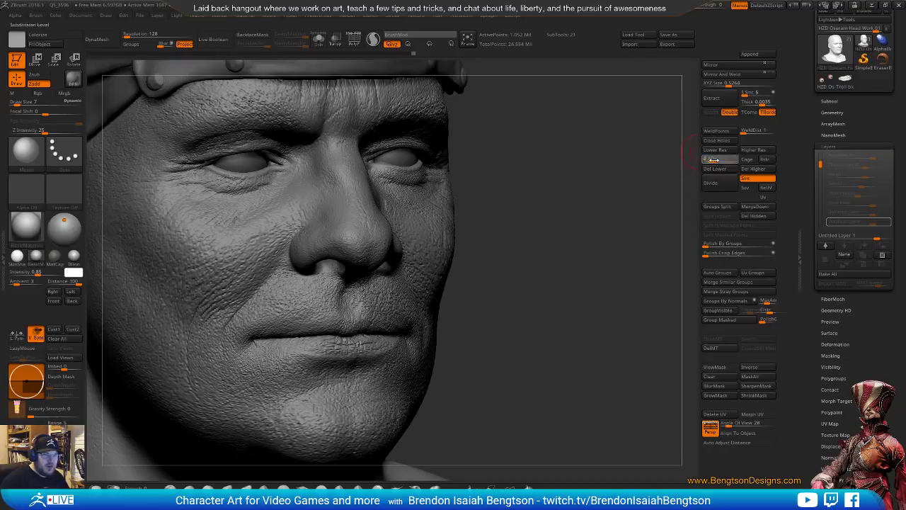
pyautogui.click(715, 160)
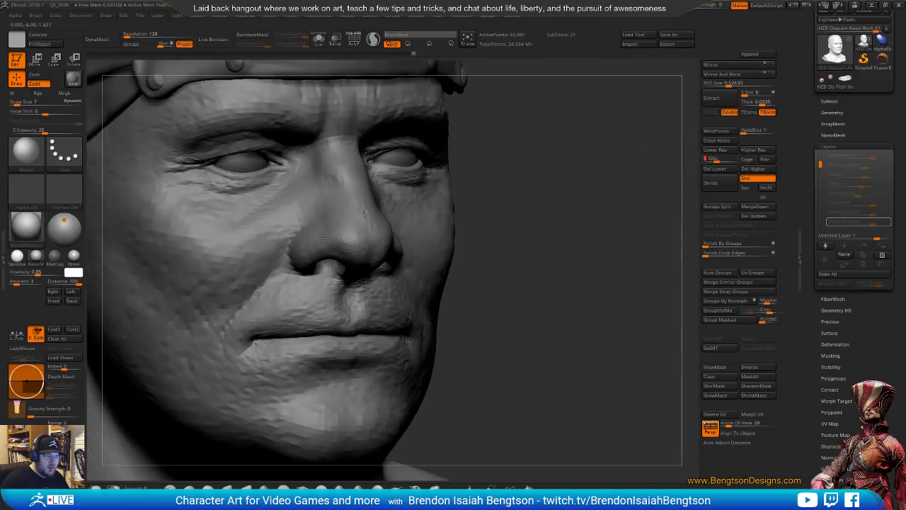
pyautogui.click(720, 159)
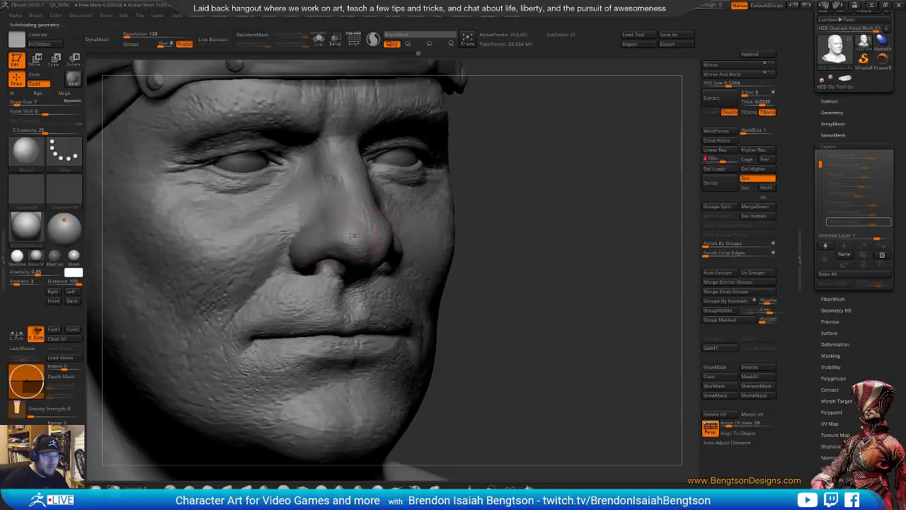
pyautogui.moveTo(563, 242)
pyautogui.mouseDown()
pyautogui.moveTo(640, 257)
pyautogui.moveTo(644, 271)
pyautogui.mouseUp()
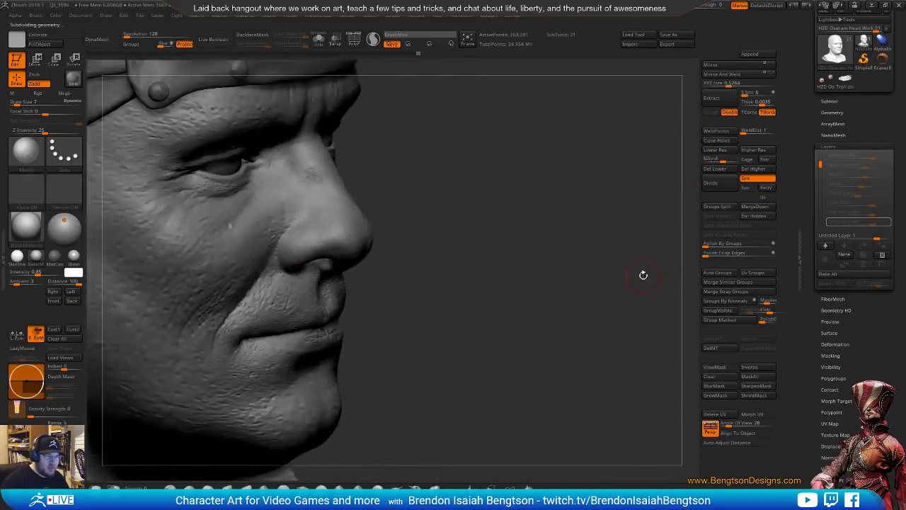
pyautogui.click(736, 159)
pyautogui.moveTo(555, 292)
pyautogui.mouseDown()
pyautogui.moveTo(557, 224)
pyautogui.moveTo(597, 225)
pyautogui.moveTo(575, 225)
pyautogui.mouseUp()
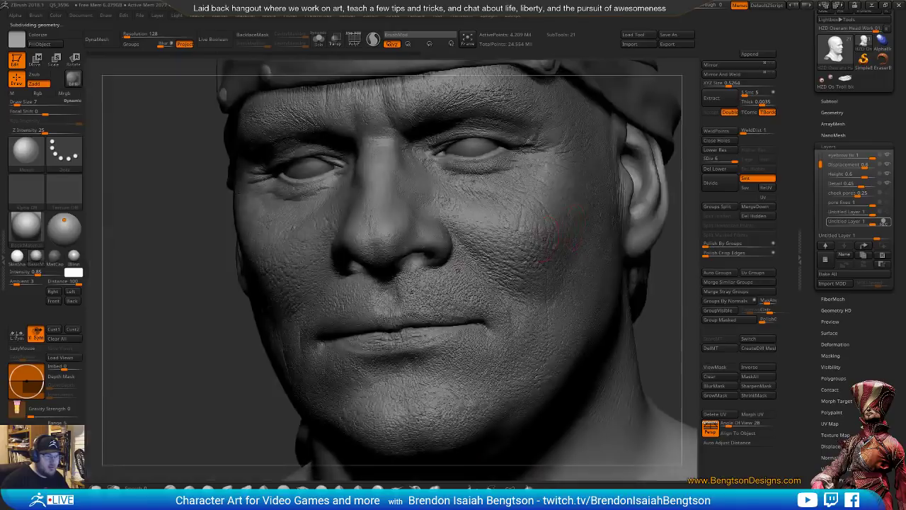
pyautogui.moveTo(215, 394); pyautogui.dragTo(202, 383)
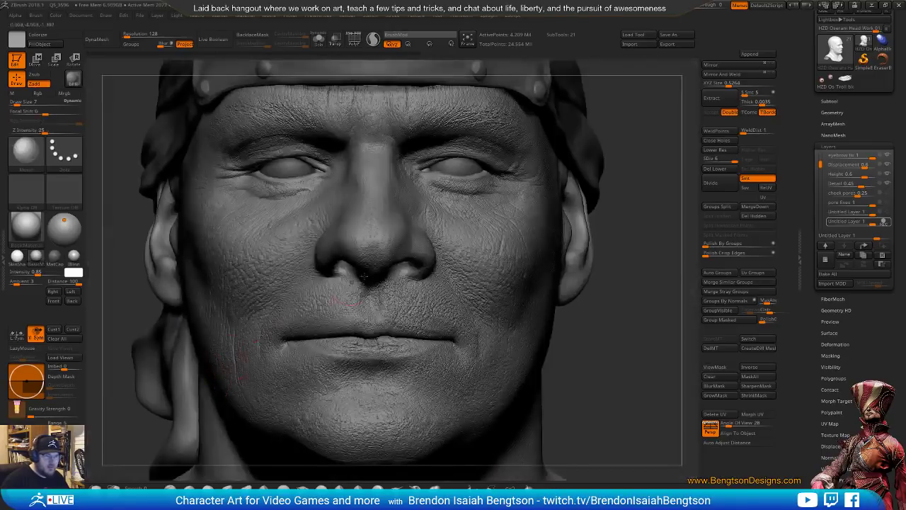
pyautogui.moveTo(641, 330)
pyautogui.keyDown('alt'); pyautogui.mouseDown()
pyautogui.moveTo(643, 301)
pyautogui.moveTo(654, 310)
pyautogui.moveTo(634, 269)
pyautogui.moveTo(628, 289)
pyautogui.mouseUp(); pyautogui.keyUp('alt')
# Stop recording on the lowest untitled layer, hide it, and switch the pore fixes layer on and off to compare.
pyautogui.moveTo(873, 211); pyautogui.dragTo(889, 223)
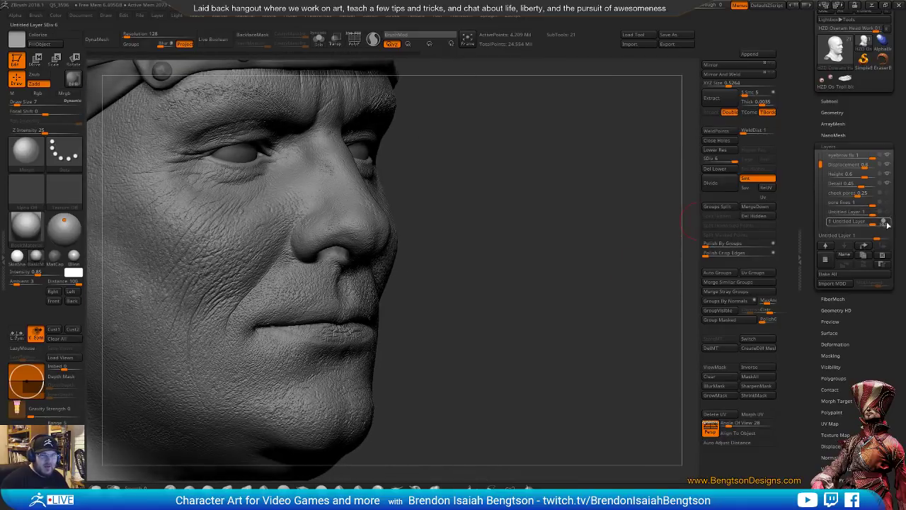
pyautogui.moveTo(890, 225)
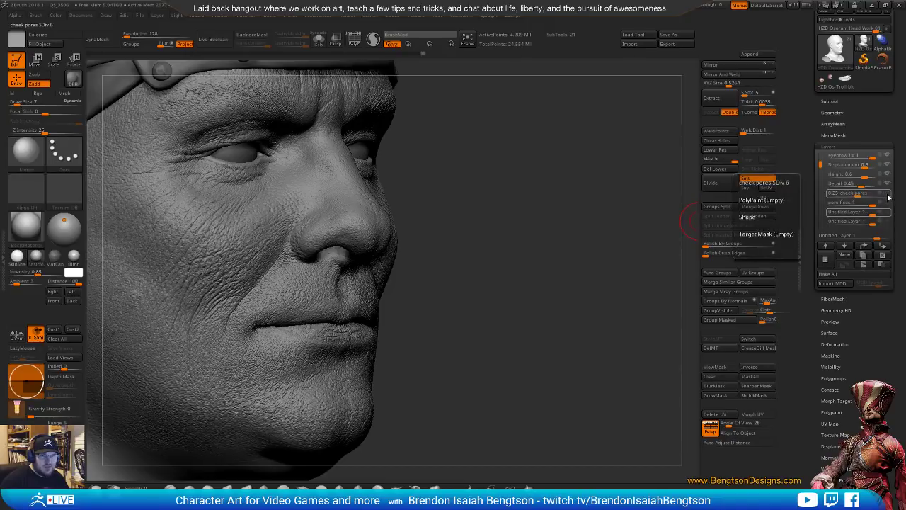
pyautogui.click(889, 205)
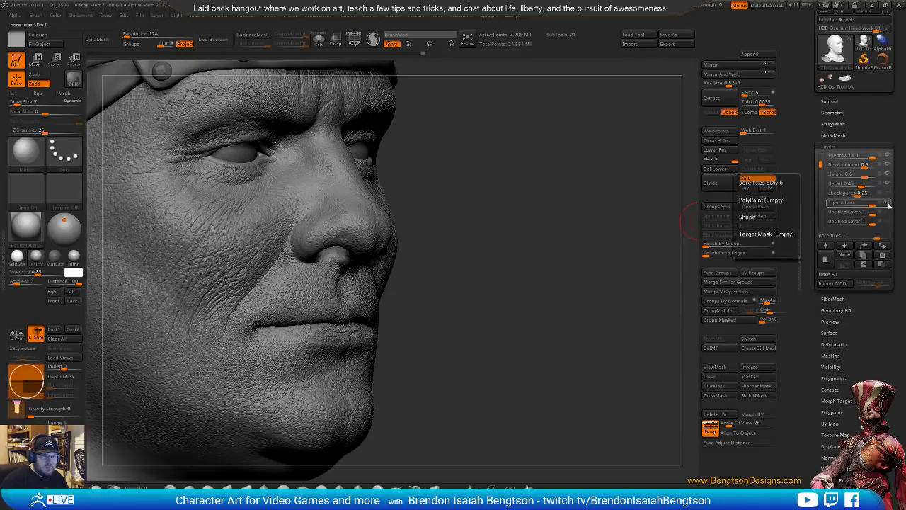
pyautogui.moveTo(822, 164); pyautogui.dragTo(822, 155)
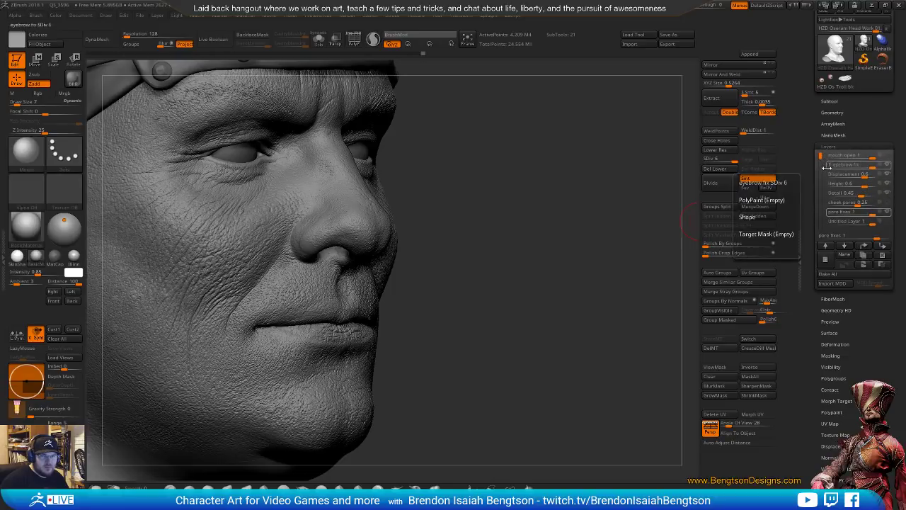
pyautogui.click(890, 212)
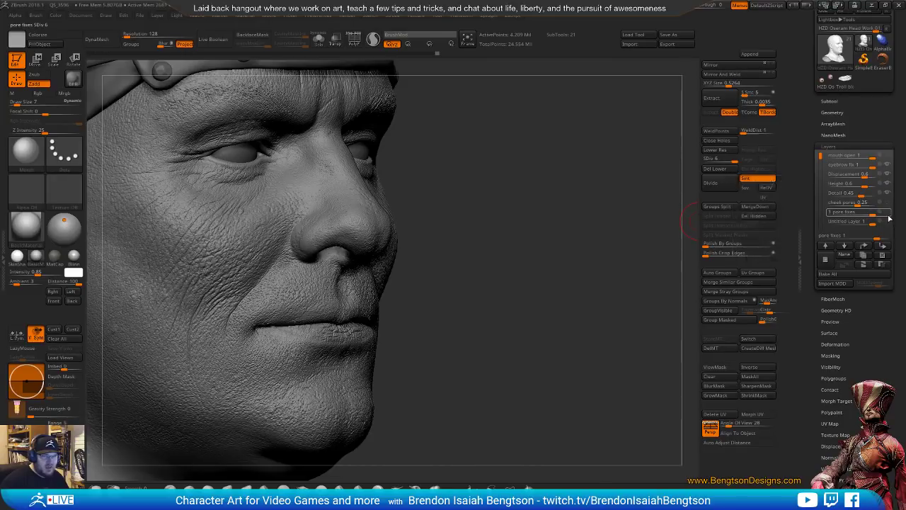
# Make the lowest untitled layer visible again and check the face at an angle.
pyautogui.moveTo(822, 155); pyautogui.dragTo(821, 163)
pyautogui.click(886, 222)
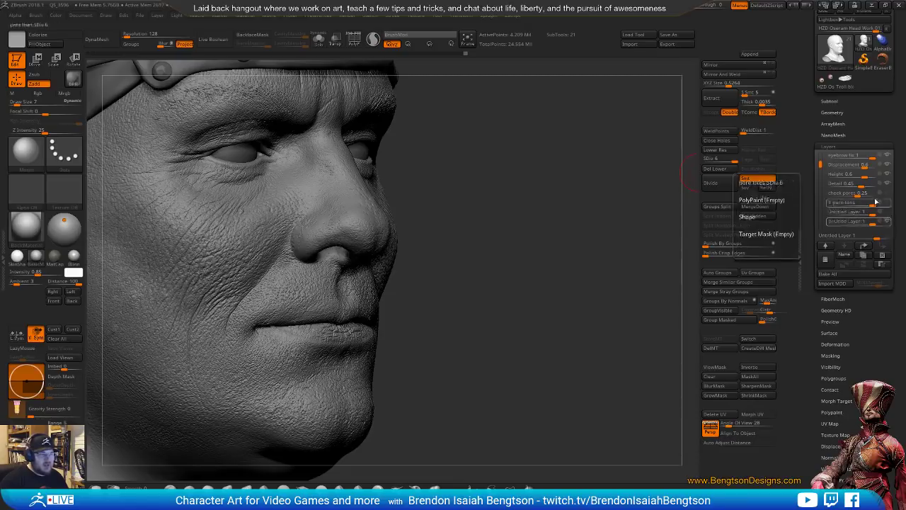
pyautogui.moveTo(589, 255); pyautogui.dragTo(585, 250)
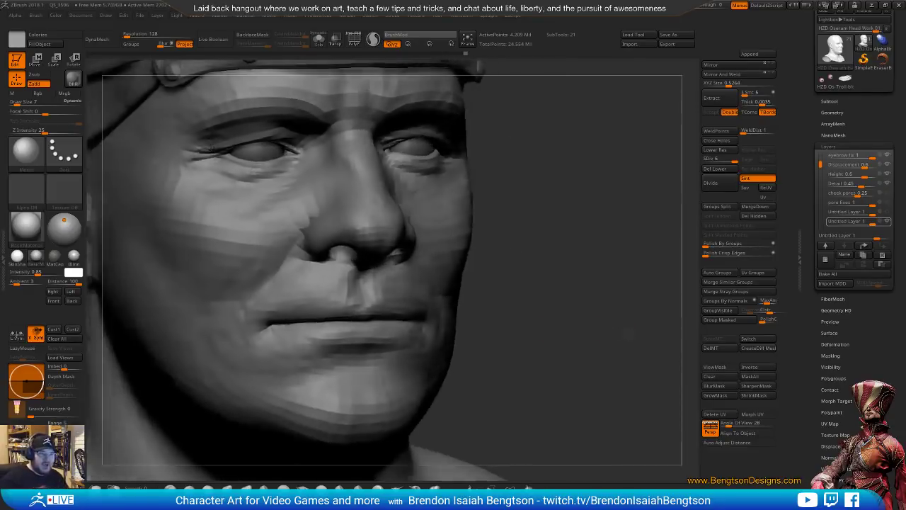
pyautogui.moveTo(613, 334); pyautogui.dragTo(457, 214)
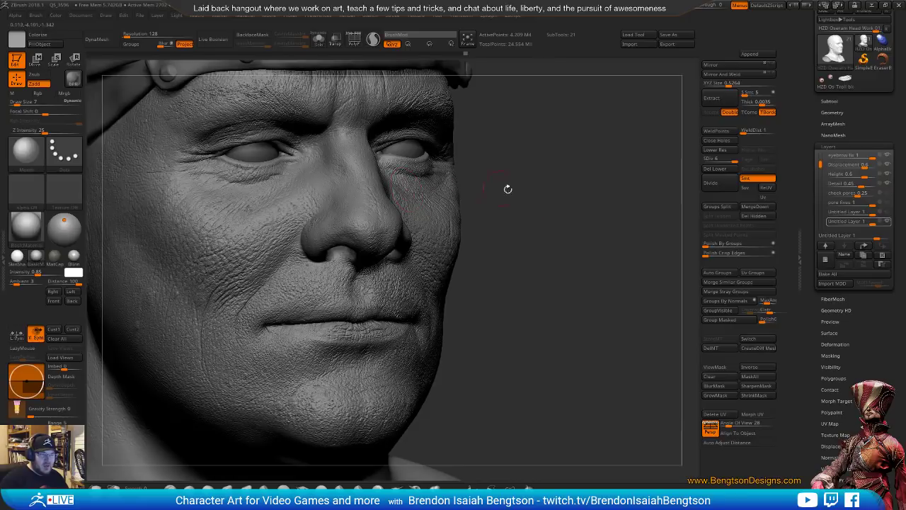
# Check the face's skin detail and underlying forms from several angles.
pyautogui.moveTo(509, 189); pyautogui.dragTo(584, 240)
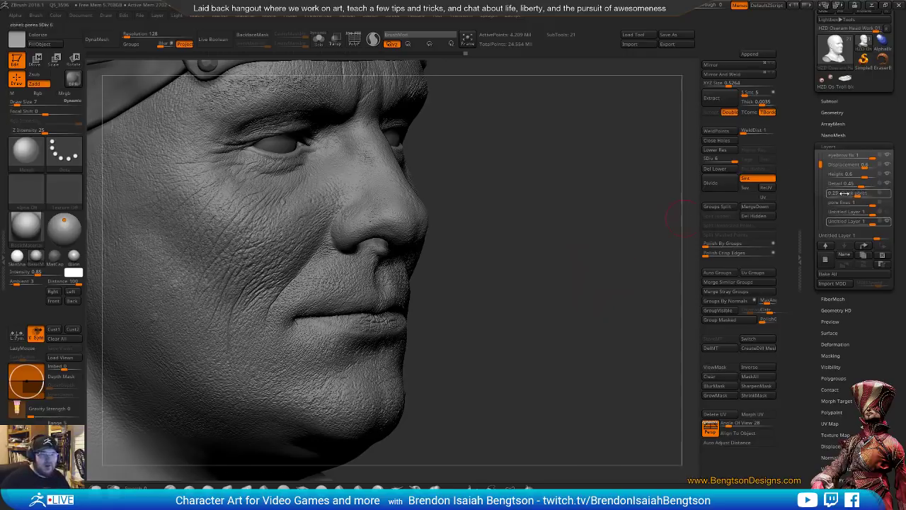
pyautogui.moveTo(654, 263); pyautogui.dragTo(546, 254)
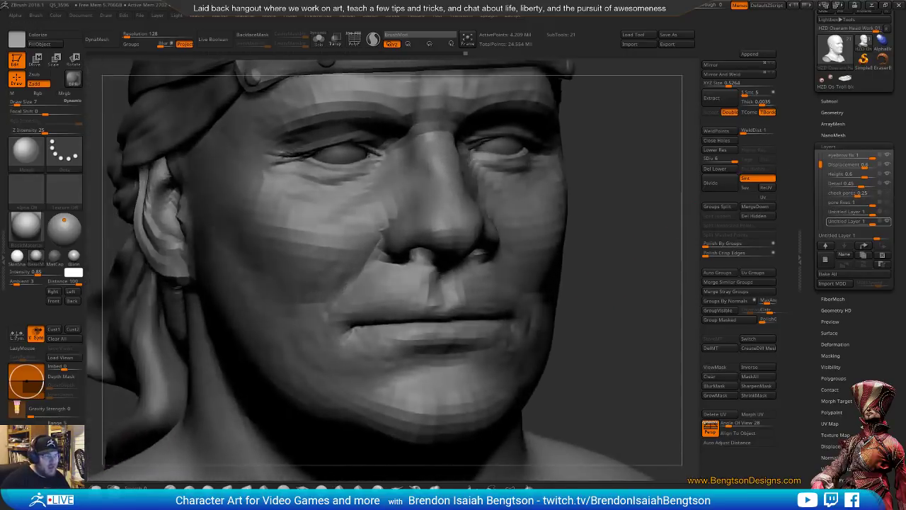
pyautogui.moveTo(617, 231); pyautogui.dragTo(523, 296)
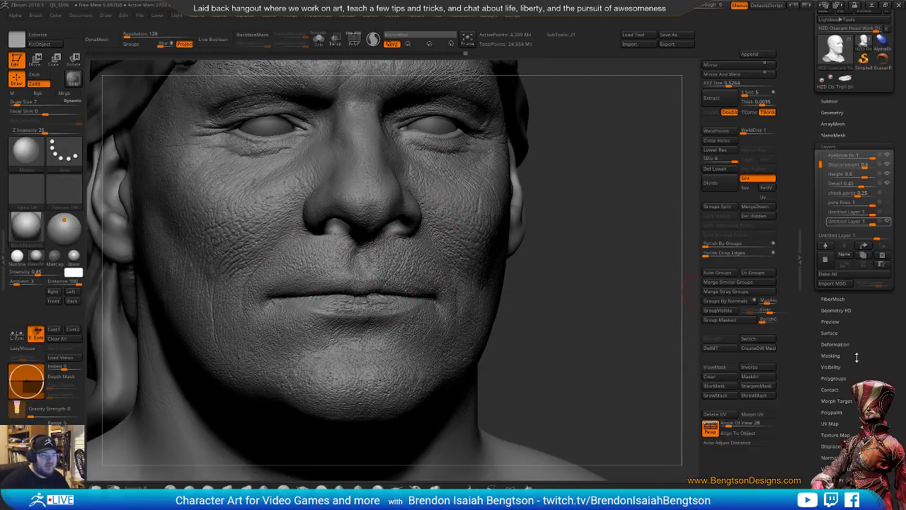
# Try to create a normal map of the head at subdivision level 6.
pyautogui.scroll(-5, 855, 360)
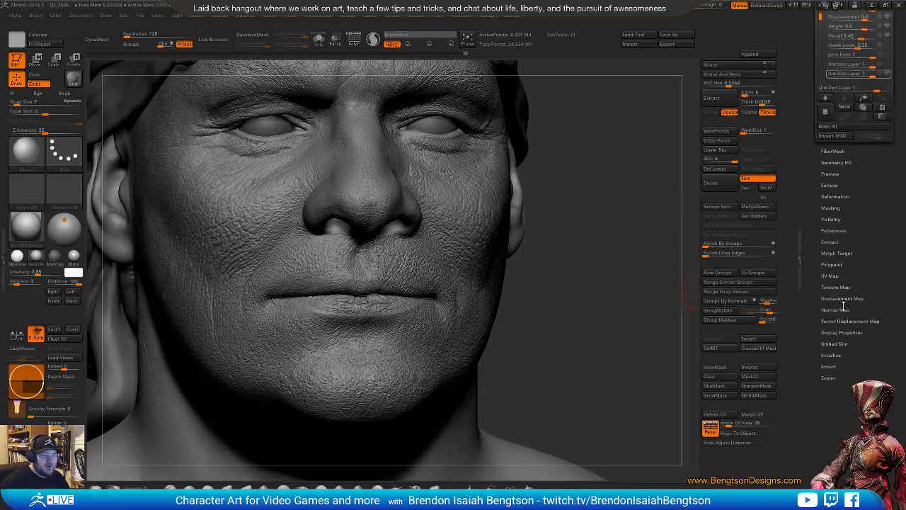
pyautogui.click(837, 310)
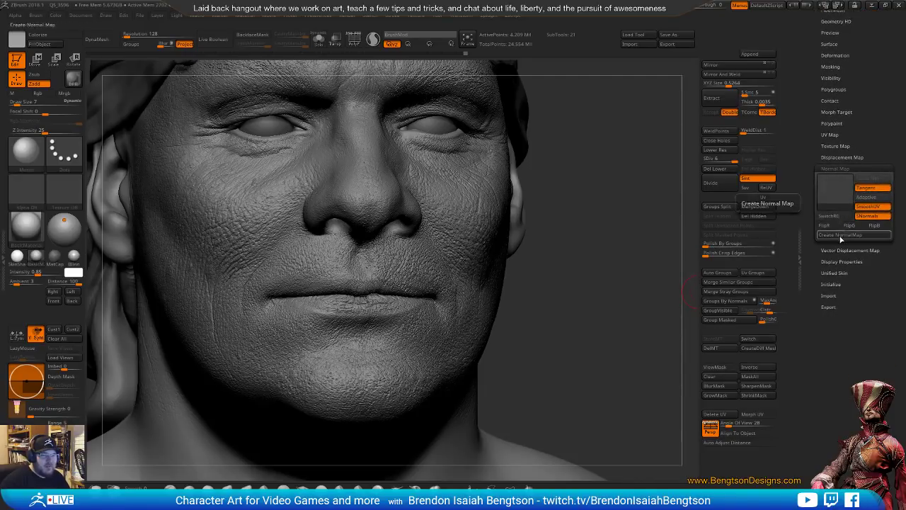
pyautogui.click(840, 235)
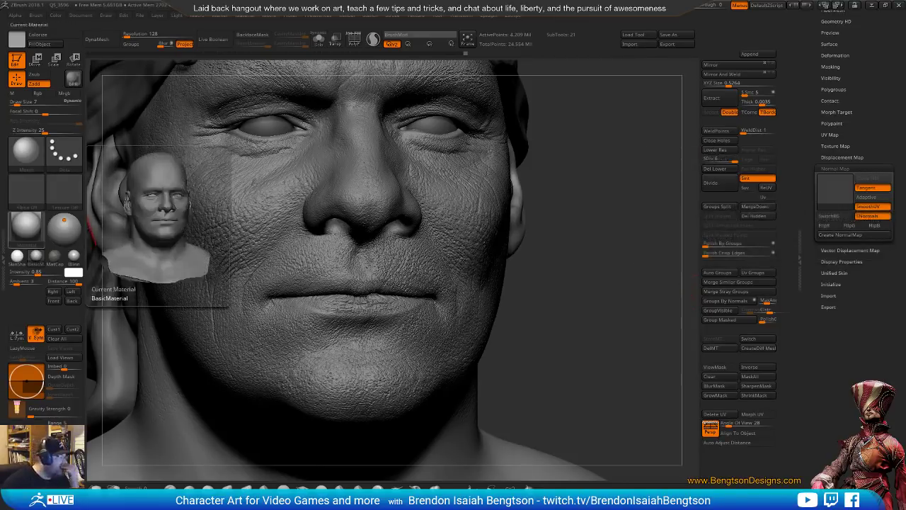
# Show the head's wireframe and compare its mesh density at subdivision levels 1 and 2.
pyautogui.click(705, 158)
pyautogui.hotkey('shift', 'f')
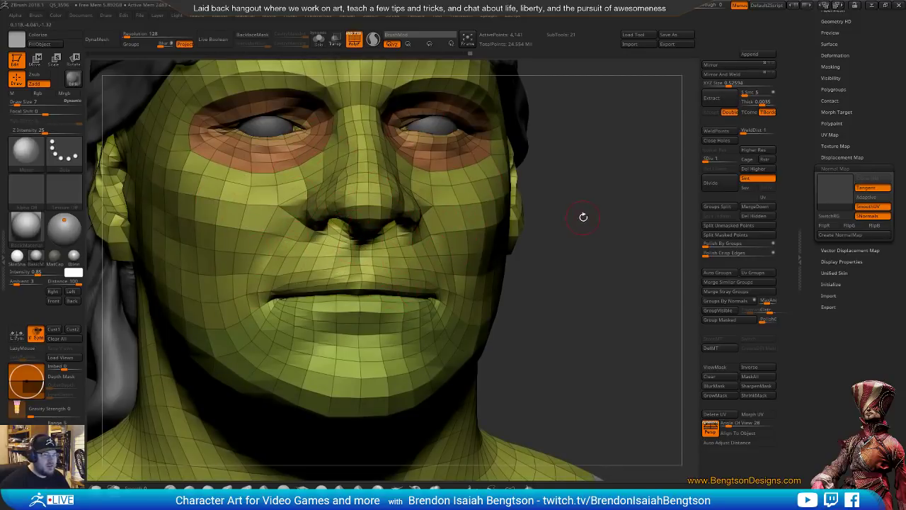
pyautogui.click(709, 158)
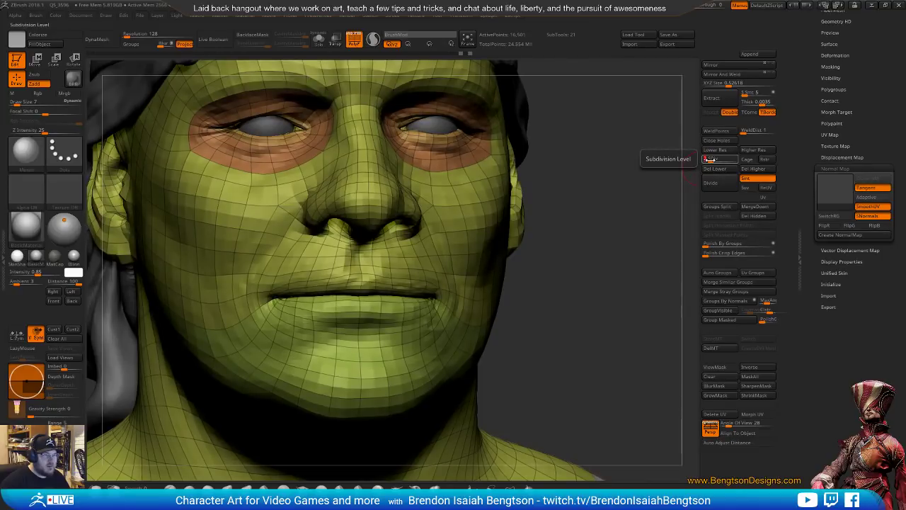
# Open the subtool list and go back to the head subtool at its beginning.
pyautogui.scroll(5, 850, 141)
pyautogui.click(827, 79)
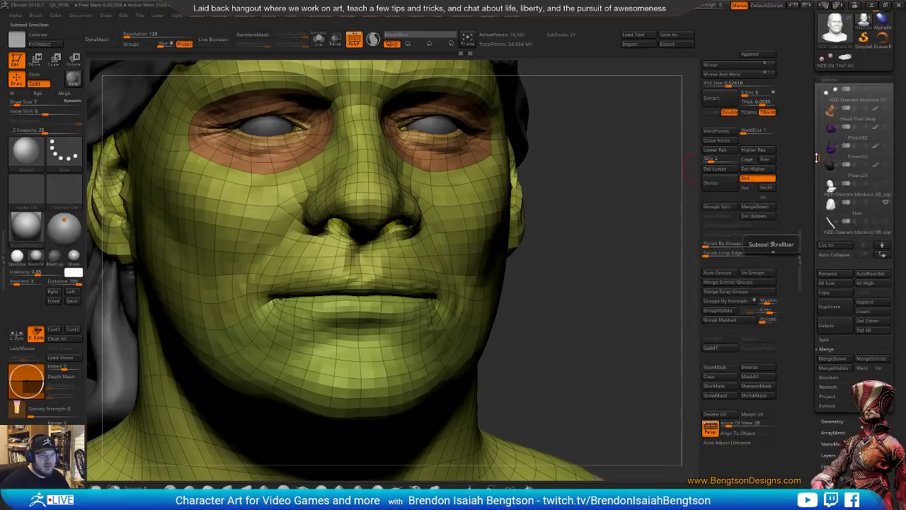
pyautogui.moveTo(817, 158); pyautogui.dragTo(823, 80)
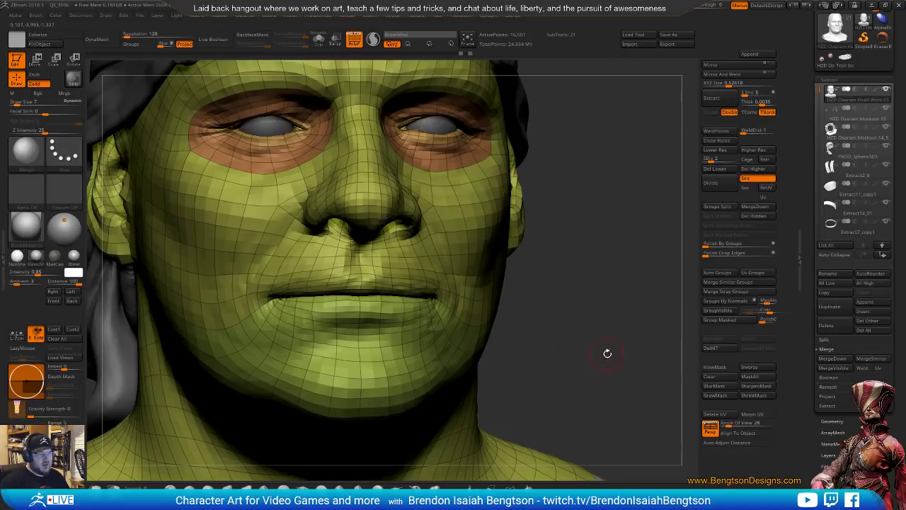
# Examine the face, neck and shoulder topology at subdivision level 2, then return to a front view without the wireframe.
pyautogui.moveTo(613, 364); pyautogui.dragTo(159, 286)
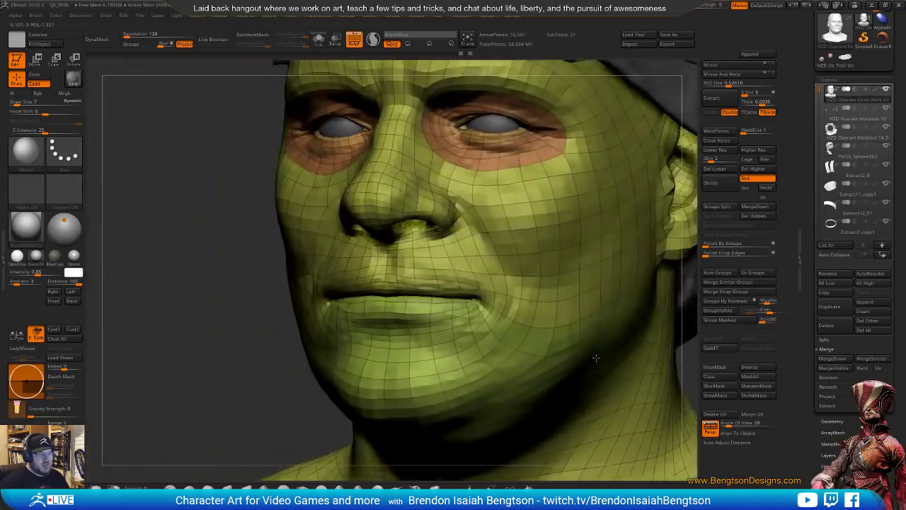
pyautogui.keyDown('alt'); pyautogui.moveTo(198, 351); pyautogui.dragTo(138, 280); pyautogui.keyUp('alt')
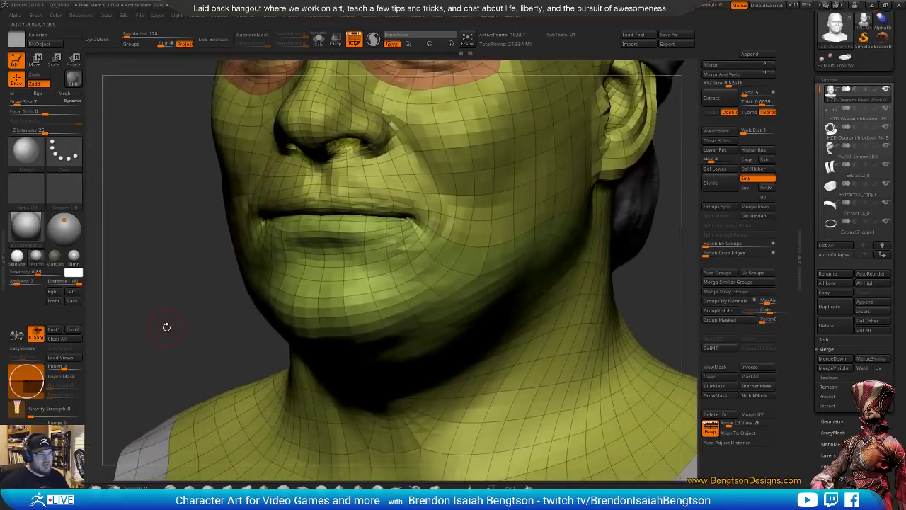
pyautogui.moveTo(168, 328); pyautogui.dragTo(187, 330)
pyautogui.keyDown('alt'); pyautogui.moveTo(567, 312); pyautogui.dragTo(562, 222); pyautogui.keyUp('alt')
pyautogui.moveTo(149, 311); pyautogui.dragTo(548, 260)
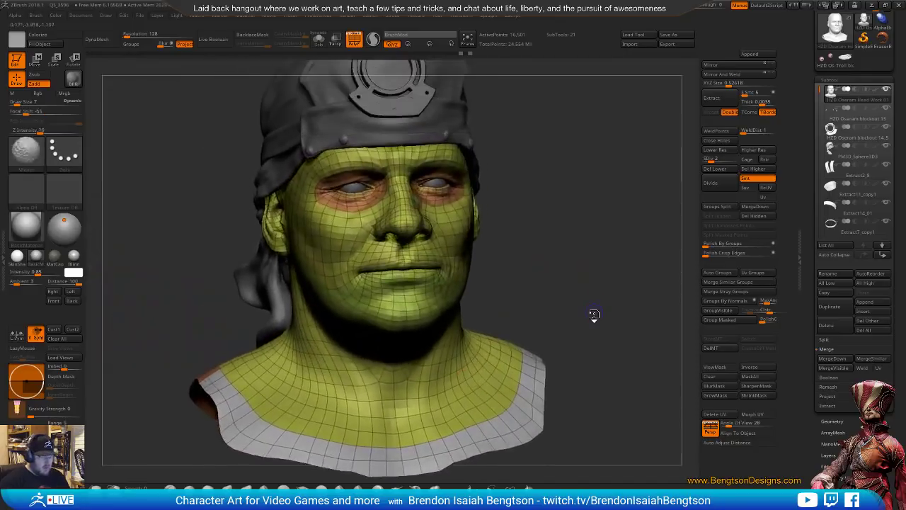
pyautogui.hotkey('shift', 'f')
pyautogui.keyDown('shift'); pyautogui.moveTo(607, 298); pyautogui.dragTo(628, 314); pyautogui.keyUp('shift')
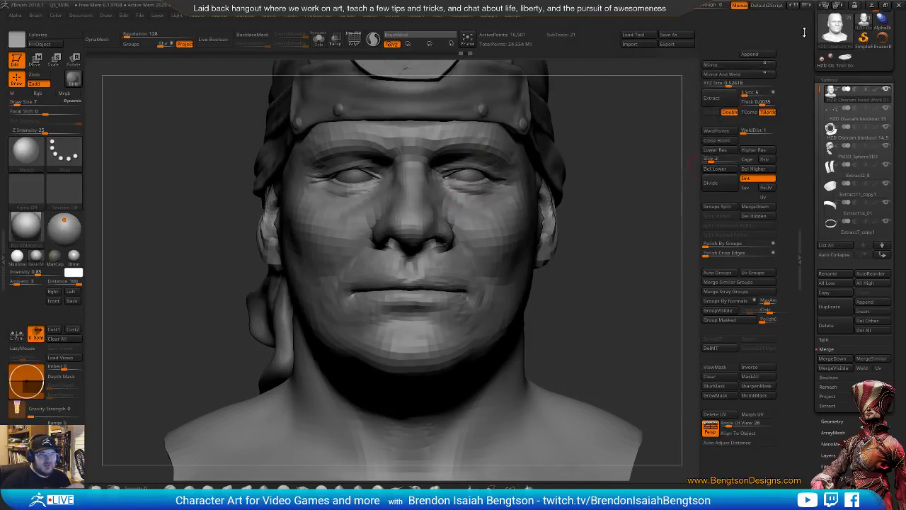
# Return the head to subdivision level 6 and check the full detail from the front.
pyautogui.moveTo(804, 32); pyautogui.dragTo(808, 100)
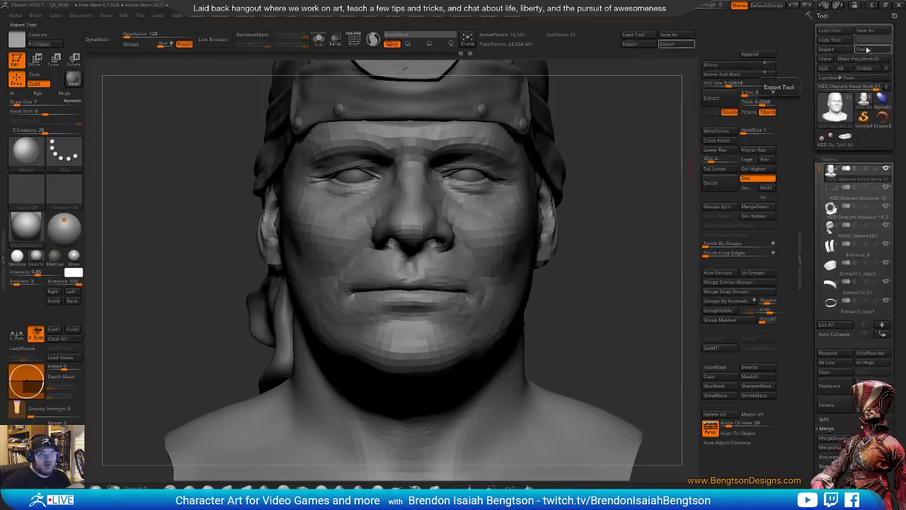
pyautogui.click(490, 16)
pyautogui.click(513, 122)
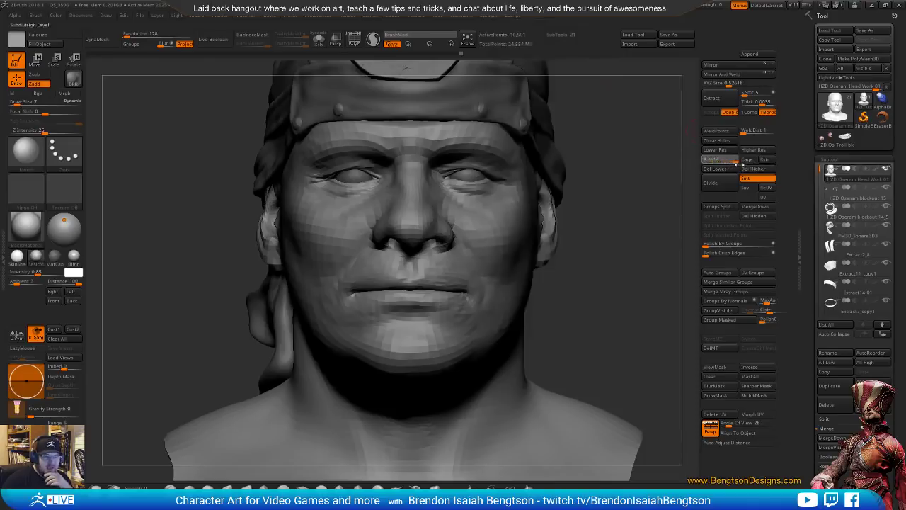
pyautogui.click(737, 165)
pyautogui.moveTo(841, 173)
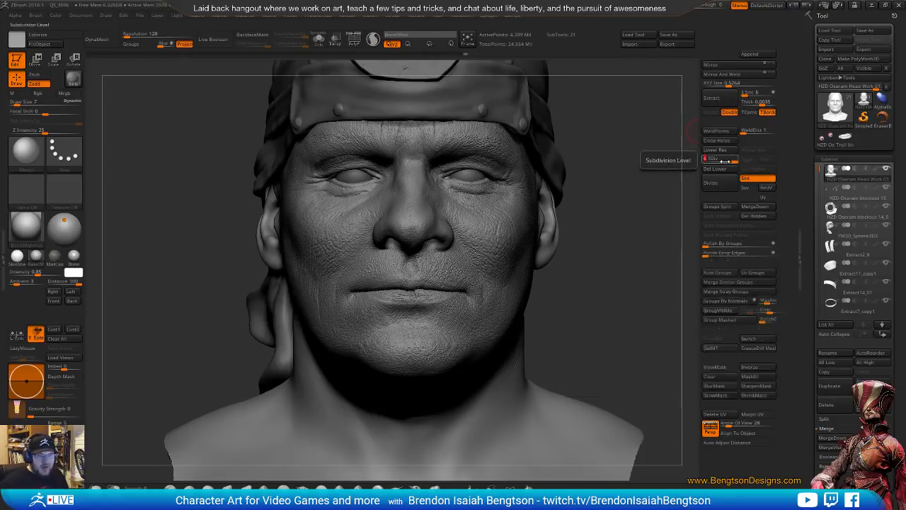
# Set the head to subdivision level 1 and create its normal map.
pyautogui.scroll(-10, 828, 213)
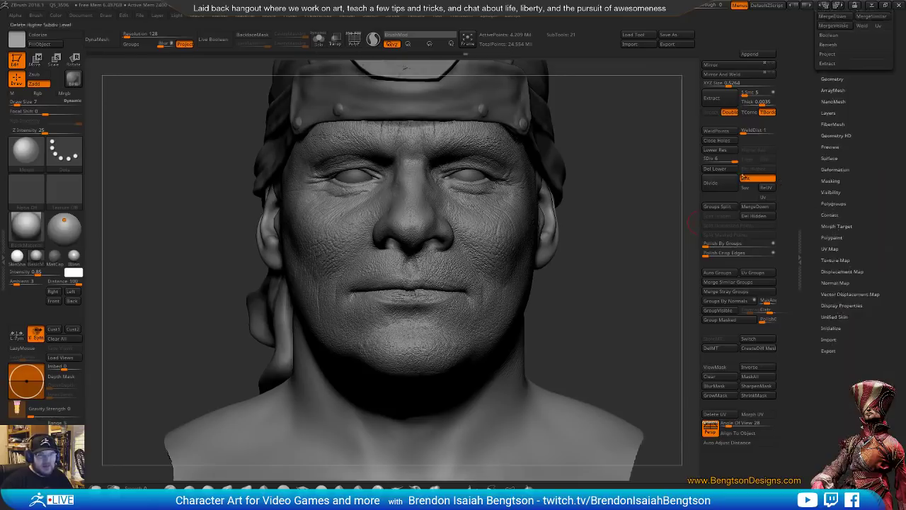
pyautogui.click(704, 160)
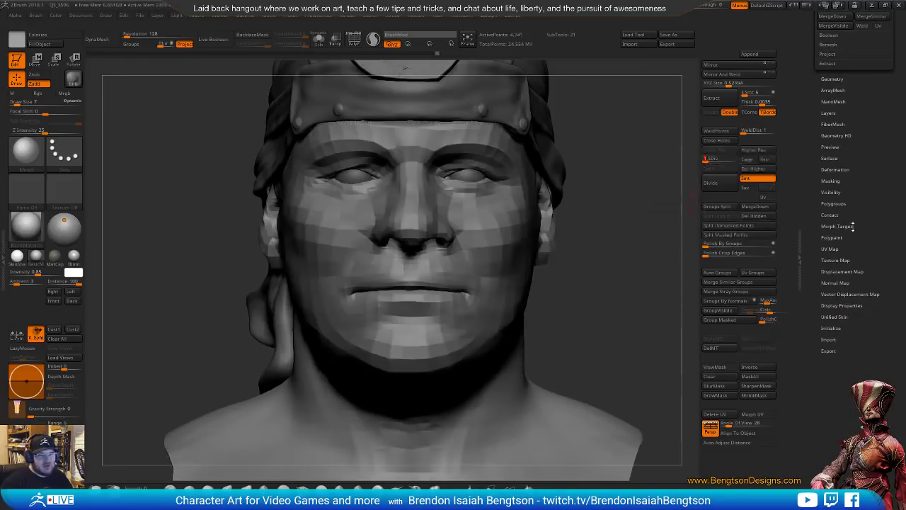
pyautogui.click(841, 281)
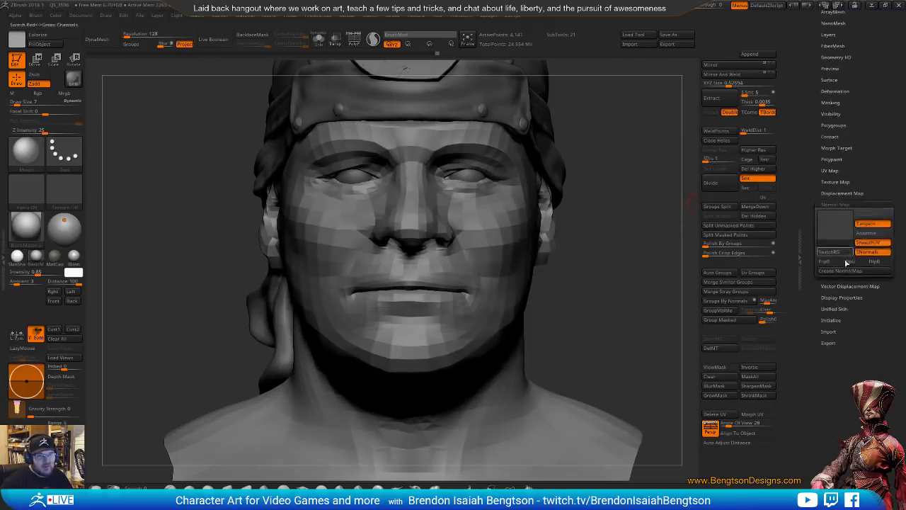
pyautogui.click(844, 273)
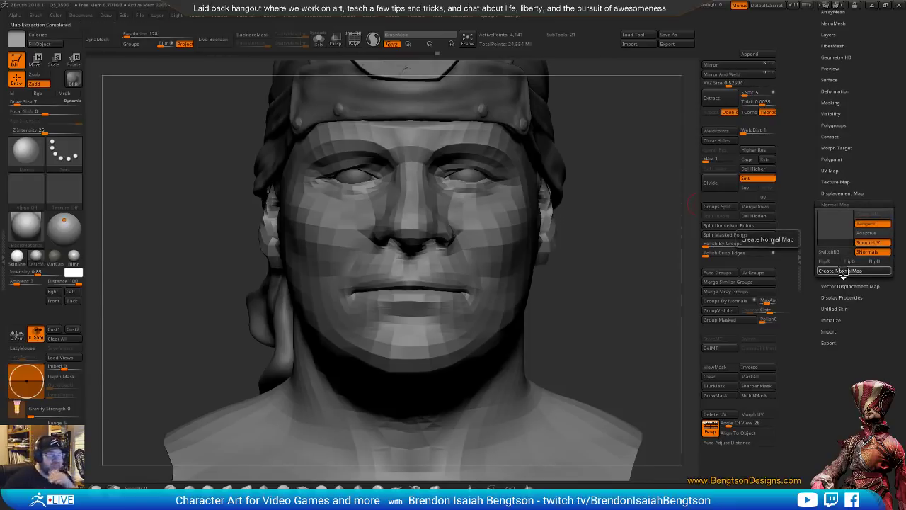
# Clone the head's new normal map to the texture palette and inspect it there.
pyautogui.moveTo(826, 232)
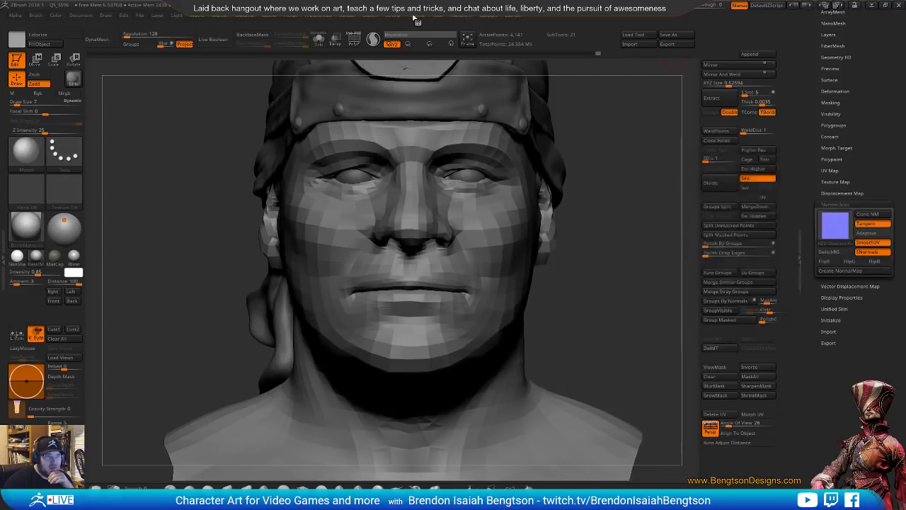
pyautogui.click(860, 219)
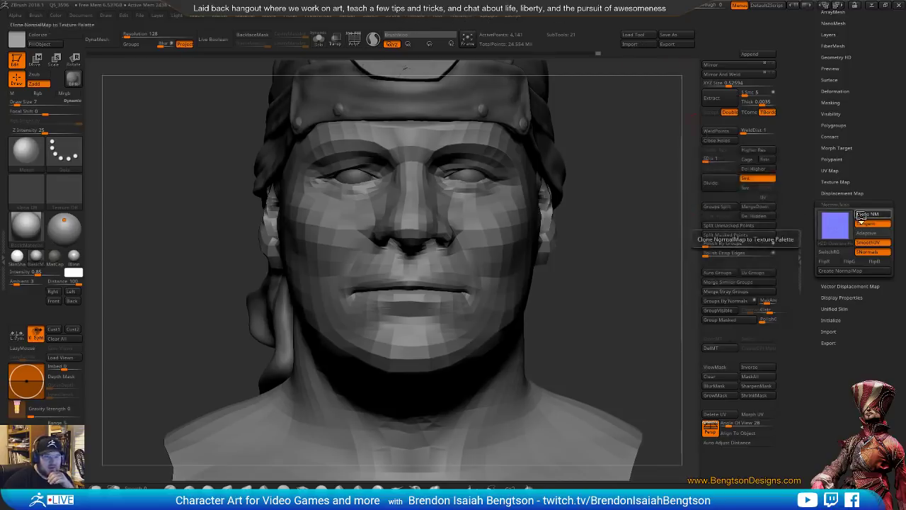
pyautogui.click(415, 17)
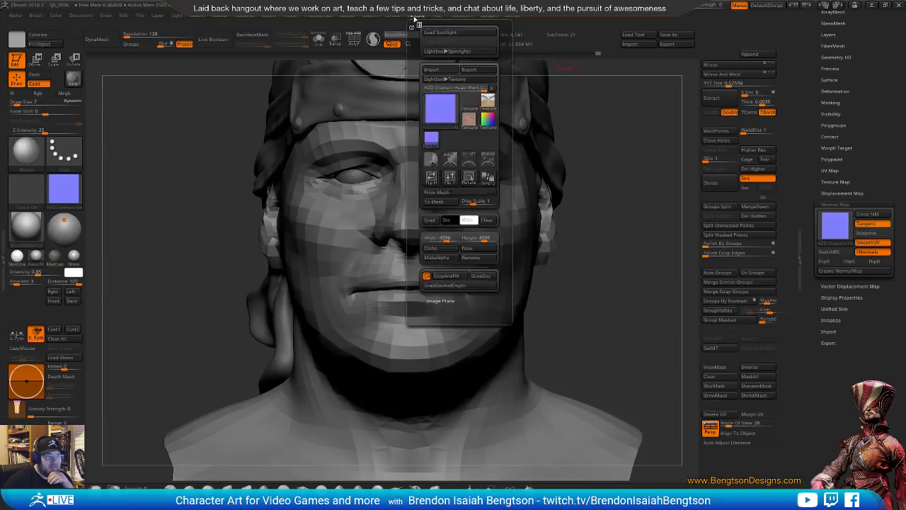
pyautogui.moveTo(434, 138)
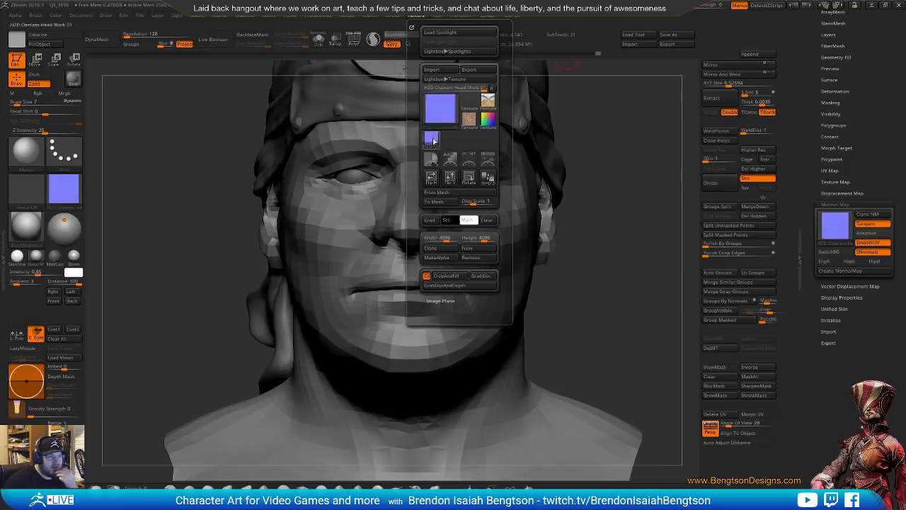
pyautogui.moveTo(437, 115)
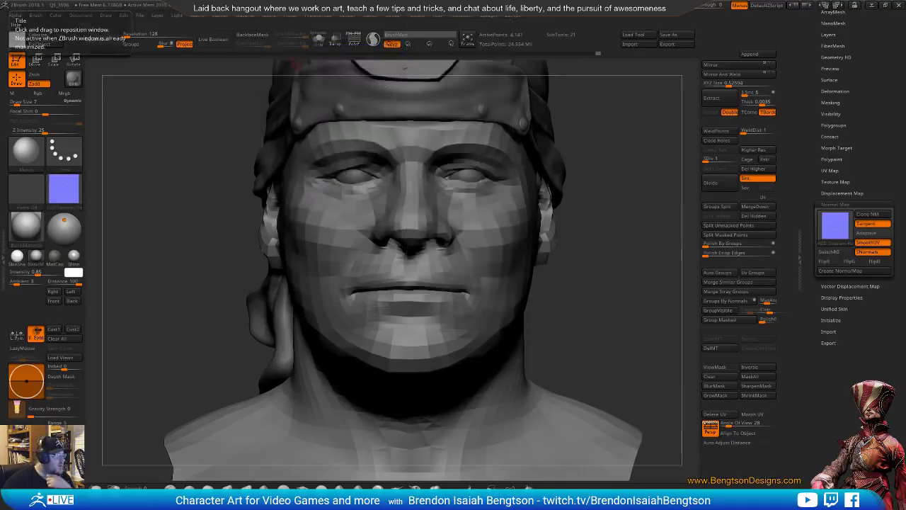
# Switch to Marmoset Toolbag, preview the Head_final2 material's normal map in a wider window, and view the render without the interface.
pyautogui.hotkey('alt', 'Tab')
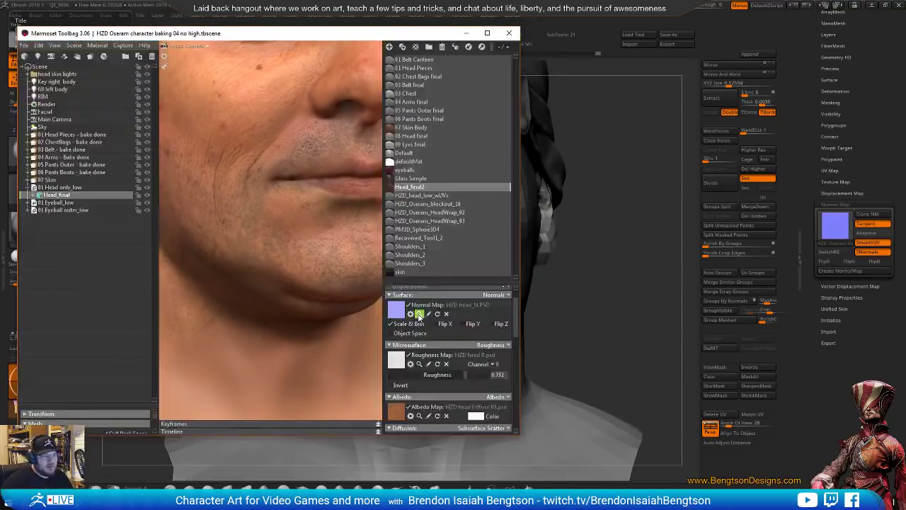
pyautogui.click(419, 314)
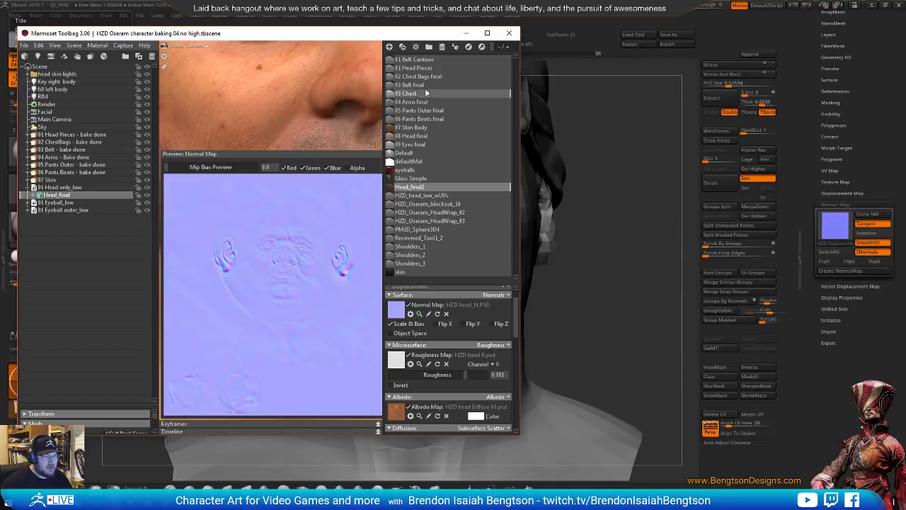
pyautogui.moveTo(521, 110); pyautogui.dragTo(610, 112)
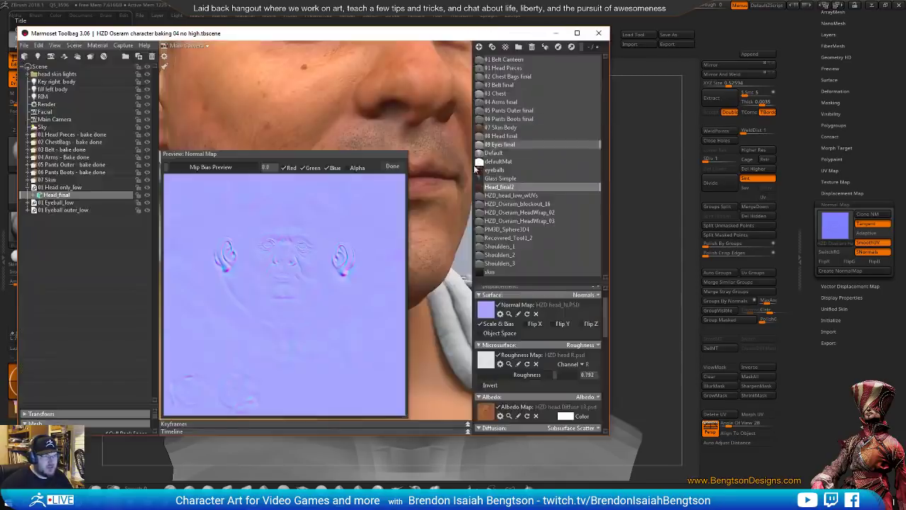
pyautogui.click(394, 169)
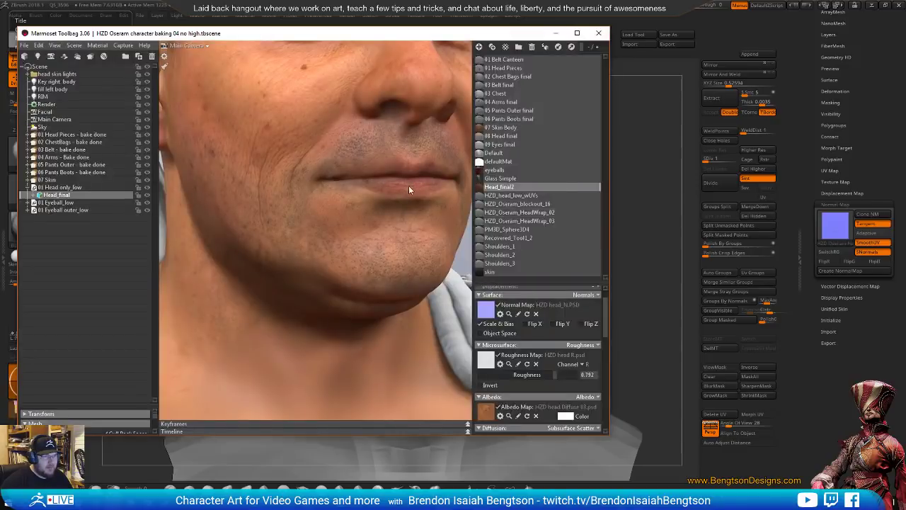
pyautogui.press('Tab')
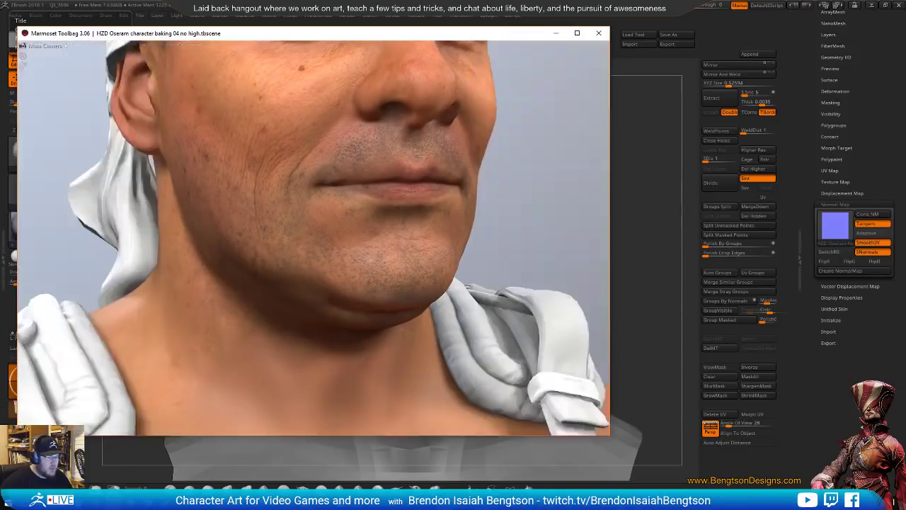
# Switch to Photoshop, bring up HZD head_N.PSD and convert its Background into an editable layer named Layer 0.
pyautogui.click(244, 488)
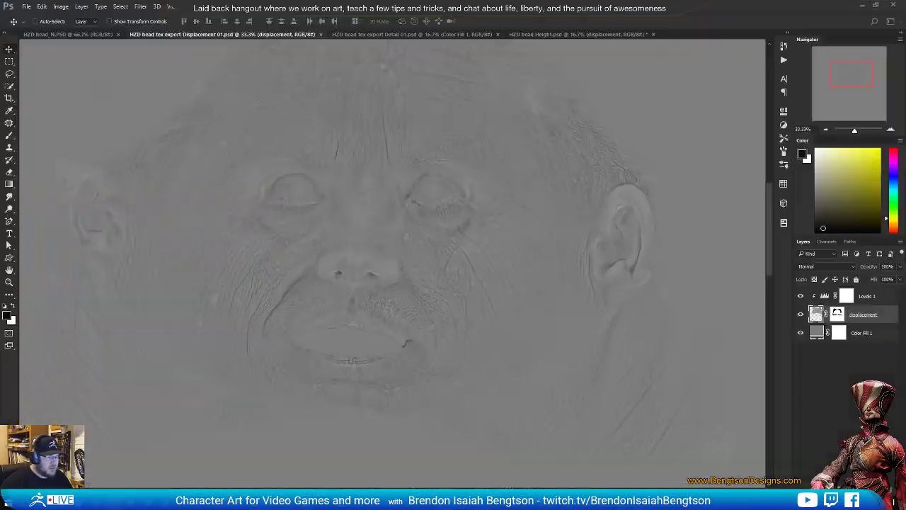
pyautogui.click(68, 34)
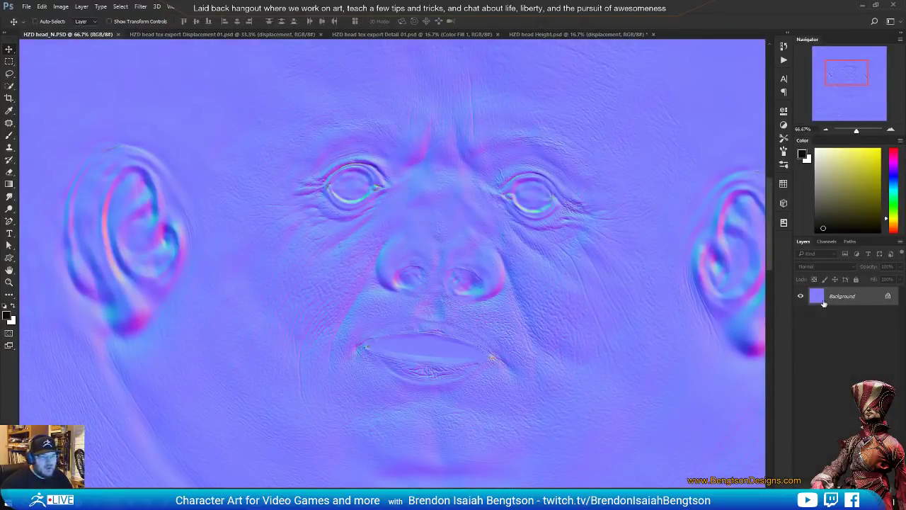
pyautogui.keyDown('alt'); pyautogui.scroll(-3, 463, 274); pyautogui.keyUp('alt')
pyautogui.moveTo(463, 275); pyautogui.dragTo(411, 200)
pyautogui.doubleClick(872, 297)
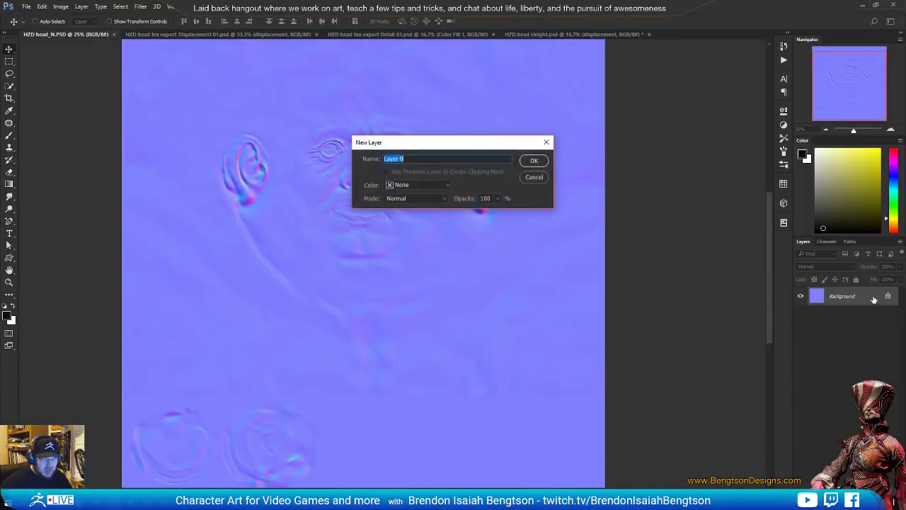
pyautogui.press('Return')
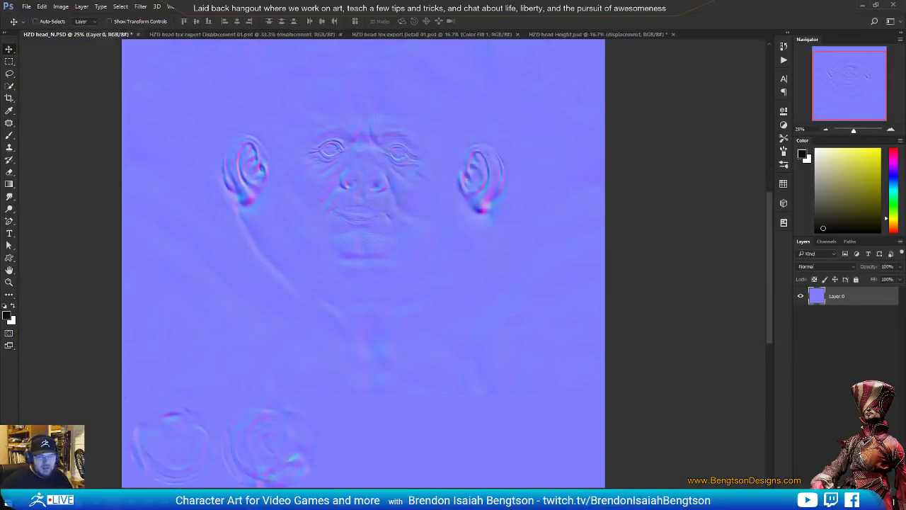
# Add an empty layer above Layer 0, check the head's normal map in Marmoset Toolbag, and return to Photoshop.
pyautogui.hotkey('ctrl', 'shift', 'alt', 'n')
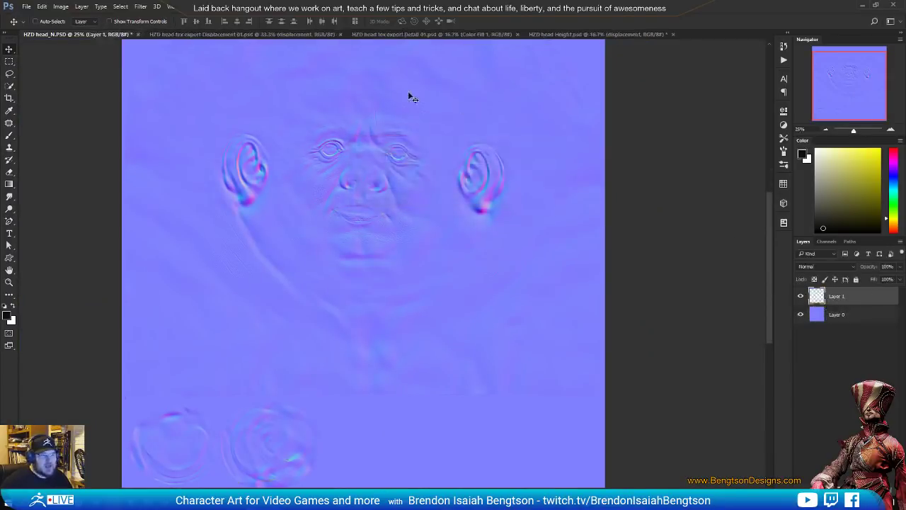
pyautogui.click(861, 315)
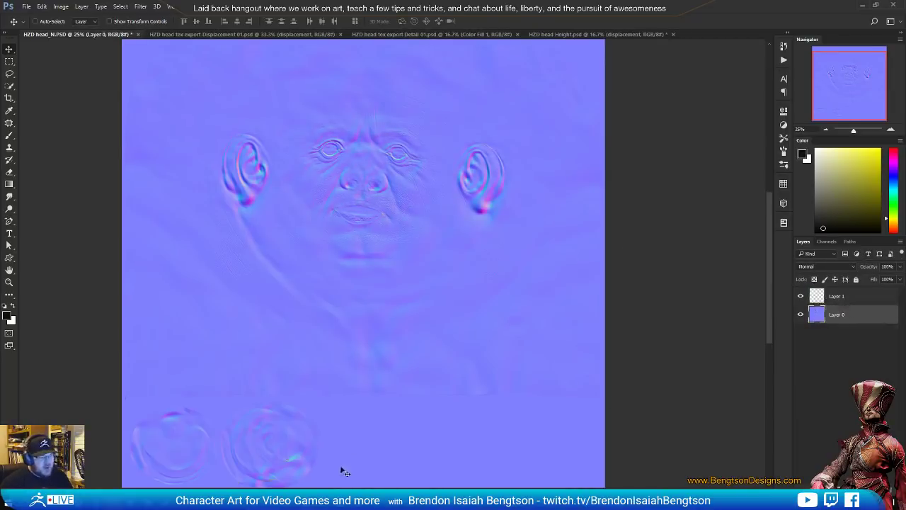
pyautogui.hotkey('alt', 'Tab')
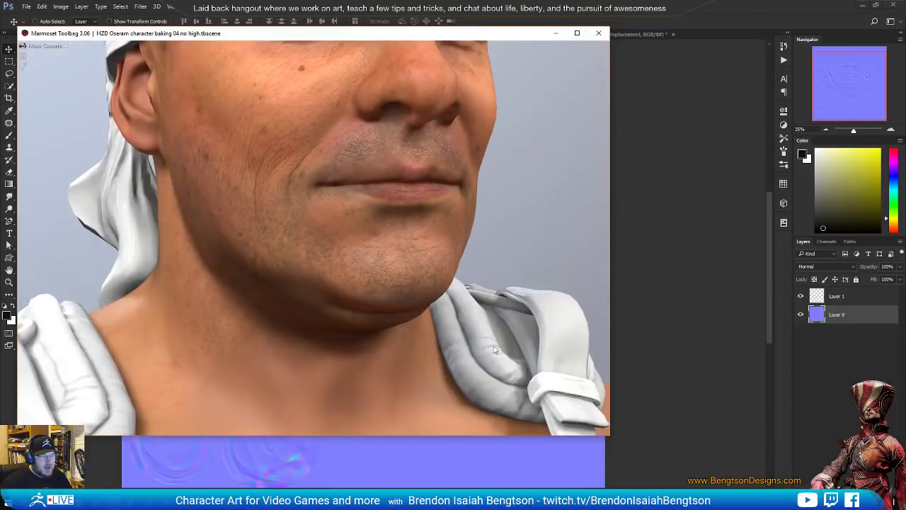
pyautogui.press('Tab')
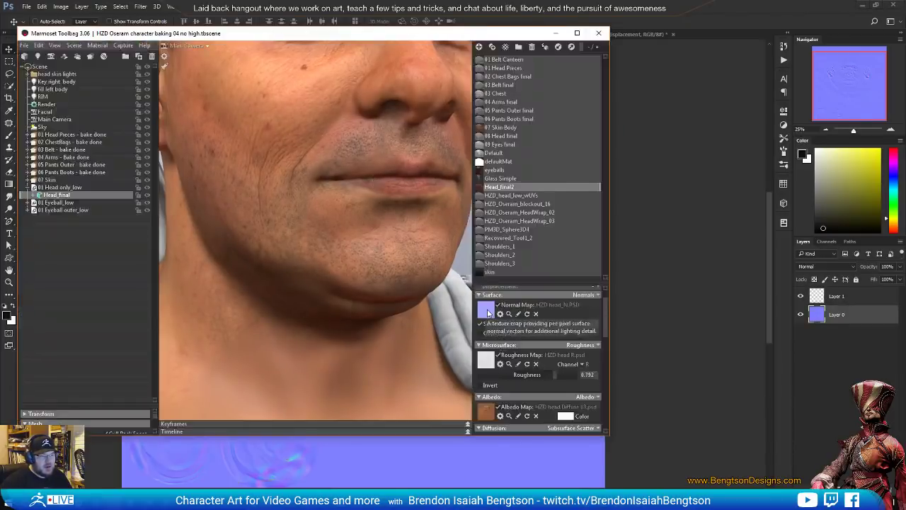
pyautogui.click(556, 32)
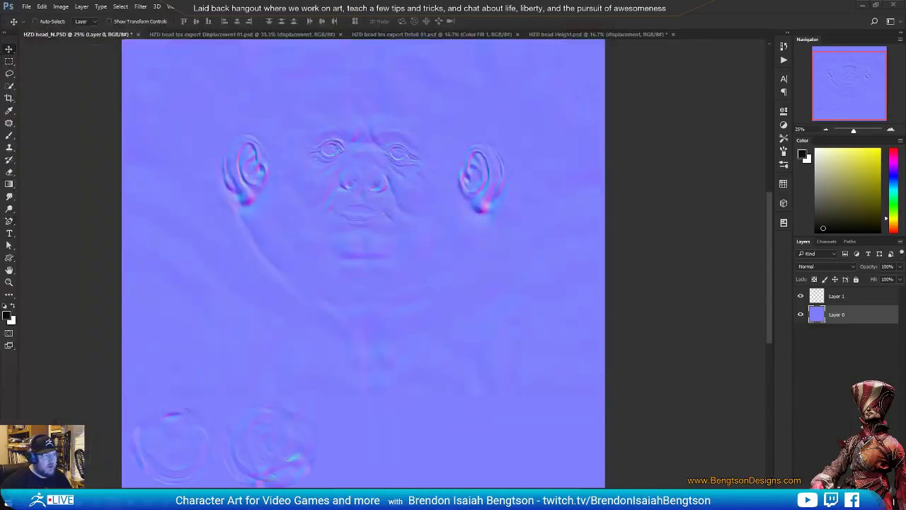
pyautogui.hotkey('alt', 'Tab')
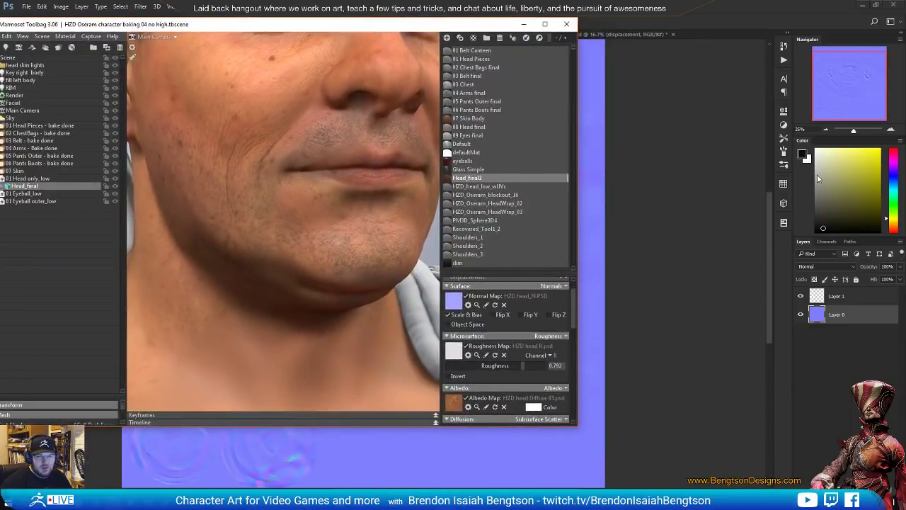
pyautogui.hotkey('alt', 'Tab')
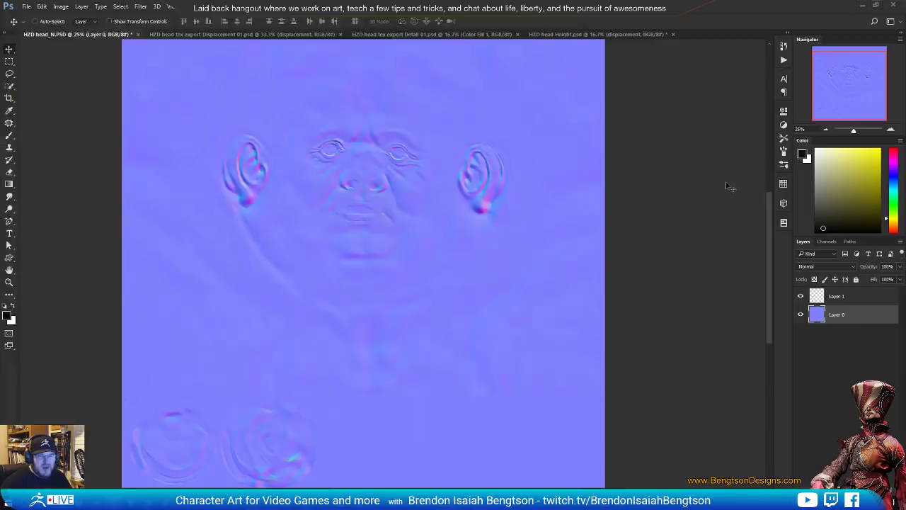
# On the new empty layer, sample the flat normal-map blue and paint over the face's nose and mouth area.
pyautogui.click(846, 298)
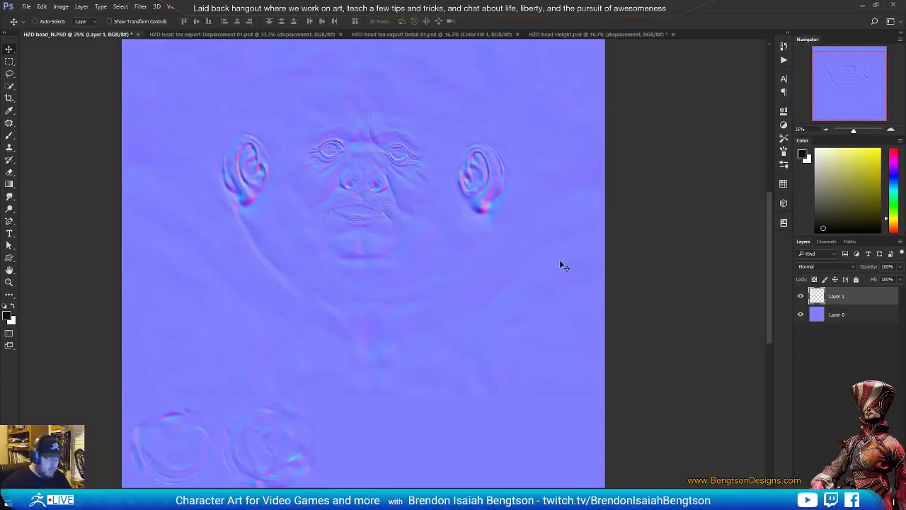
pyautogui.press('b')
pyautogui.press('alt')
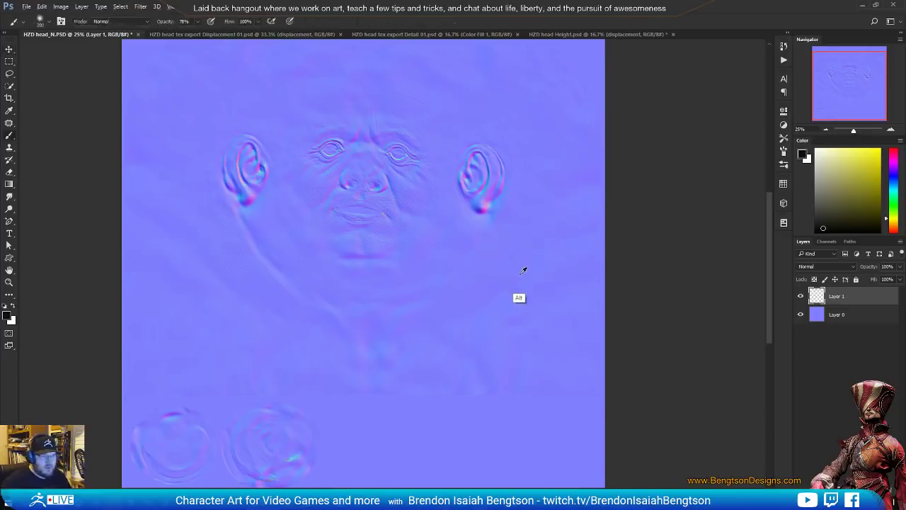
pyautogui.keyDown('alt'); pyautogui.click(485, 418); pyautogui.keyUp('alt')
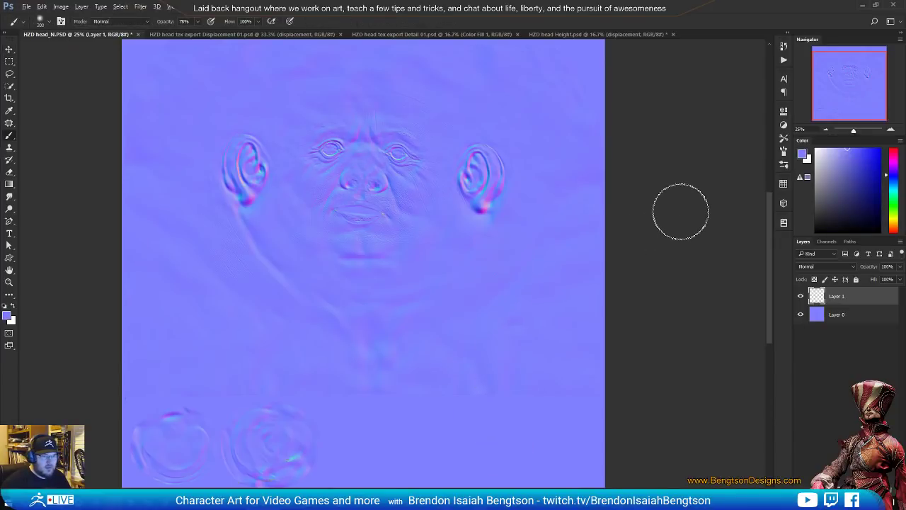
pyautogui.moveTo(370, 177)
pyautogui.mouseDown()
pyautogui.moveTo(362, 168)
pyautogui.moveTo(331, 191)
pyautogui.mouseUp()
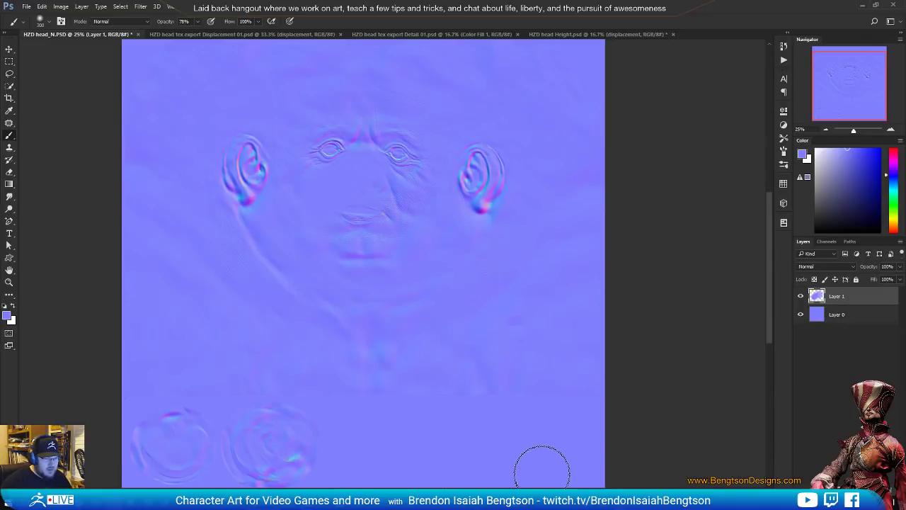
# Place Marmoset Toolbag and Photoshop side by side, hide Marmoset's interface, and frame the whole face in the render.
pyautogui.click(876, 5)
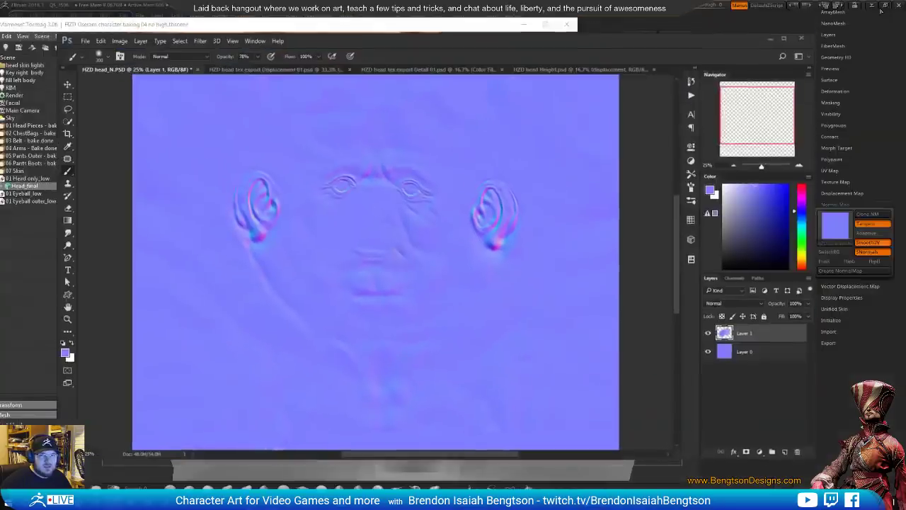
pyautogui.moveTo(611, 41); pyautogui.dragTo(905, 61)
pyautogui.click(88, 111)
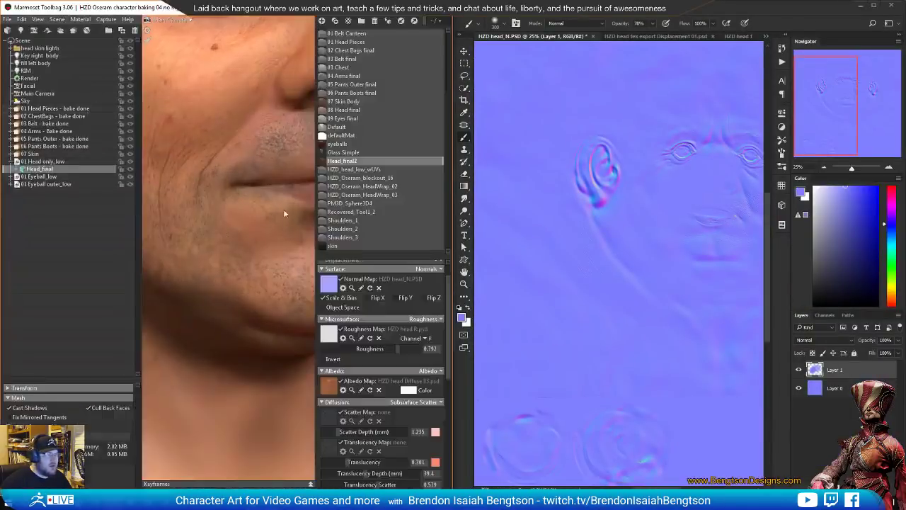
pyautogui.press('Tab')
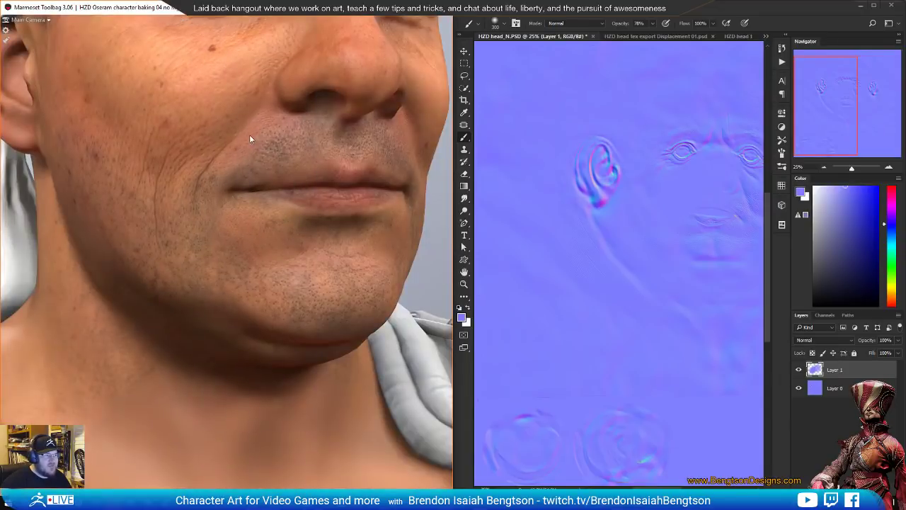
pyautogui.moveTo(249, 134); pyautogui.dragTo(250, 176, button='middle')
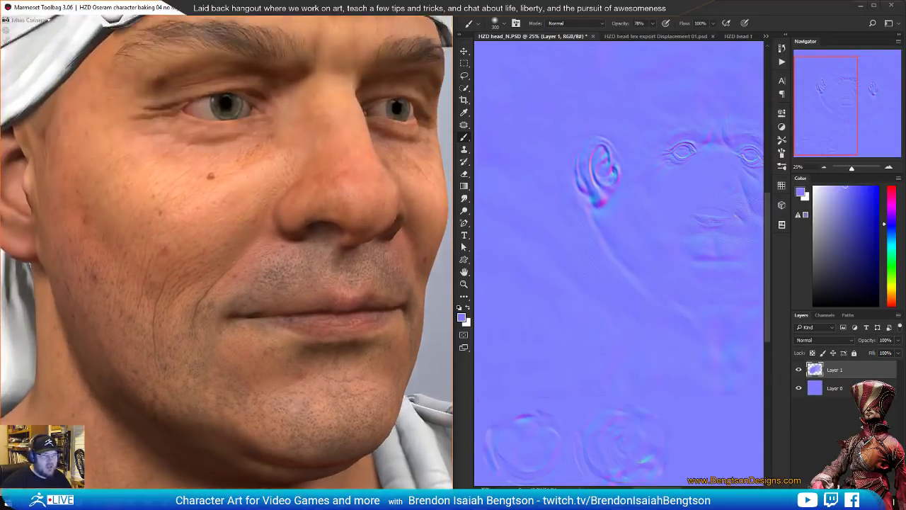
# Save HZD head_N.PSD in Photoshop and inspect the face with the updated normal map in Marmoset Toolbag.
pyautogui.click(805, 11)
pyautogui.hotkey('ctrl', 's')
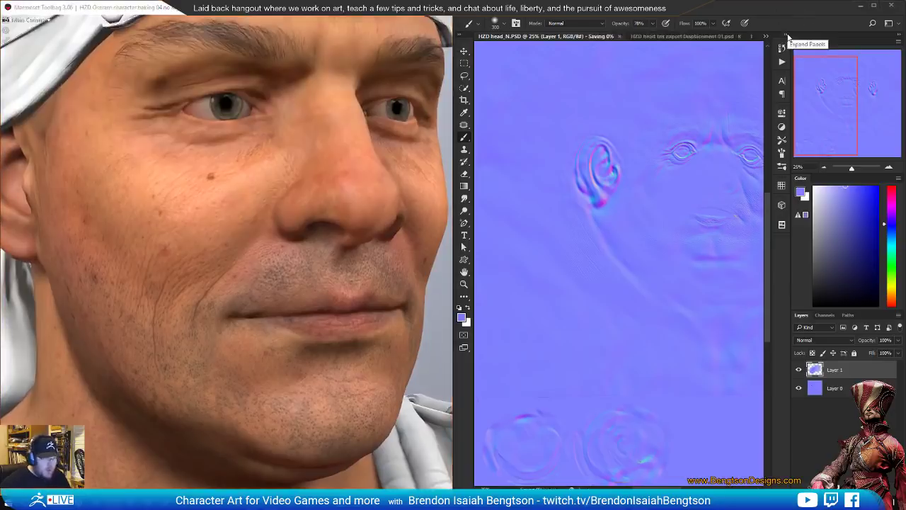
pyautogui.click(223, 218)
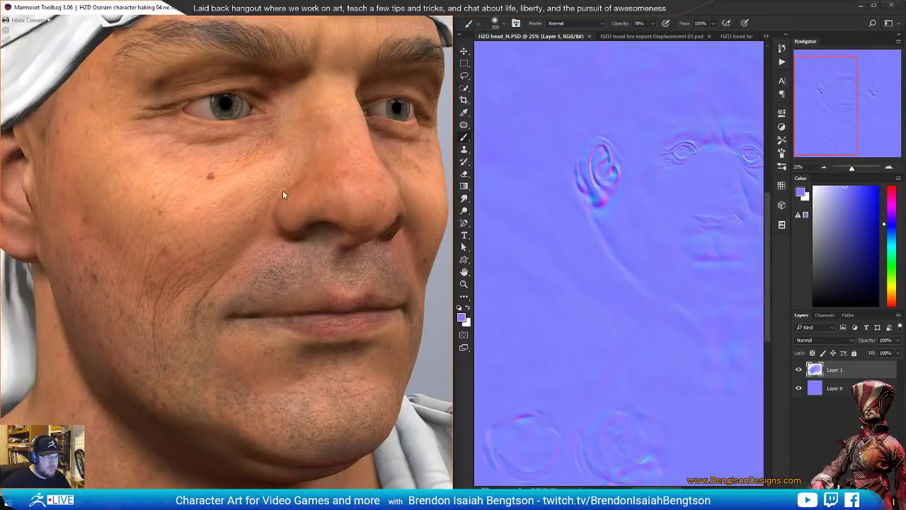
pyautogui.moveTo(287, 214); pyautogui.dragTo(282, 191)
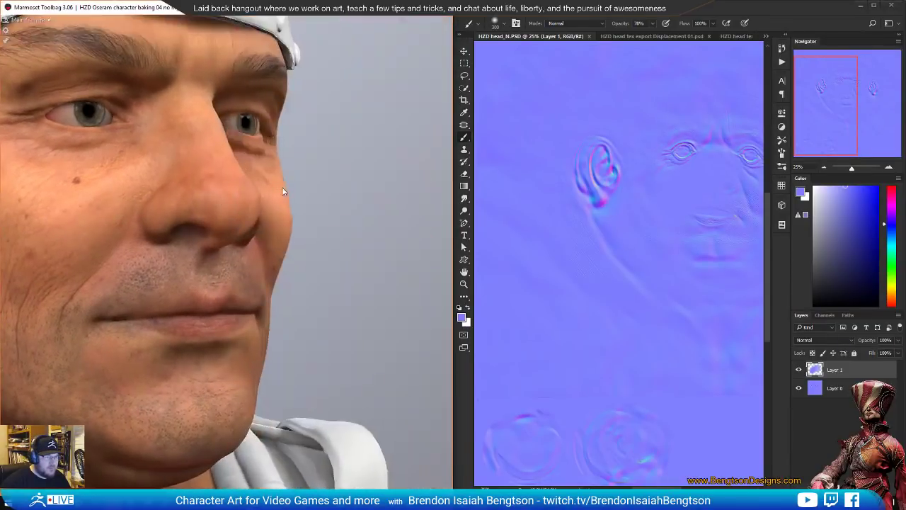
# Disable the albedo, roughness, scatter, translucency and fuzz maps of the Head_final2 material and inspect the face.
pyautogui.press('Tab')
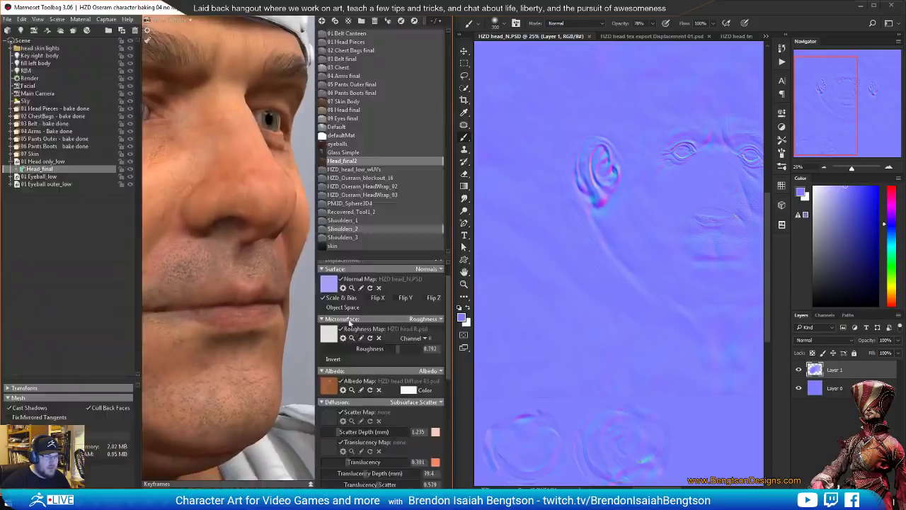
pyautogui.click(341, 381)
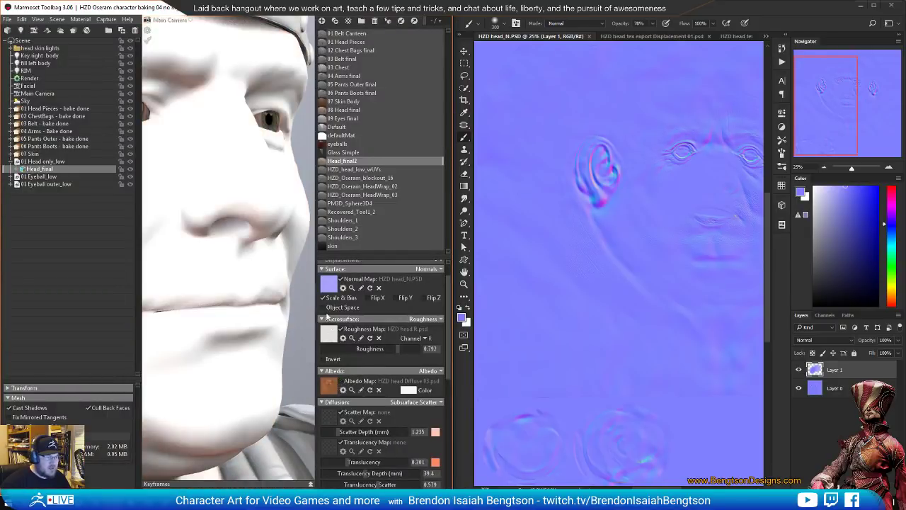
pyautogui.click(341, 330)
pyautogui.click(340, 412)
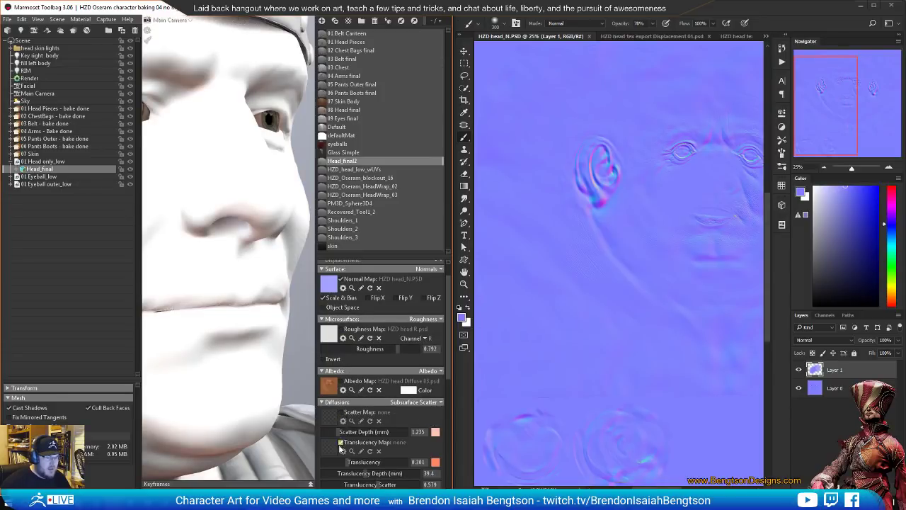
pyautogui.scroll(-2, 341, 446)
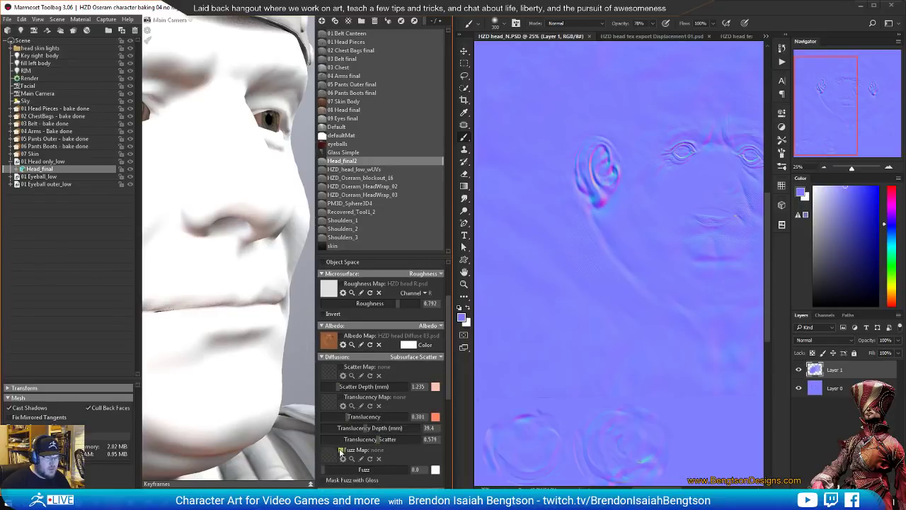
pyautogui.scroll(3, 201, 241)
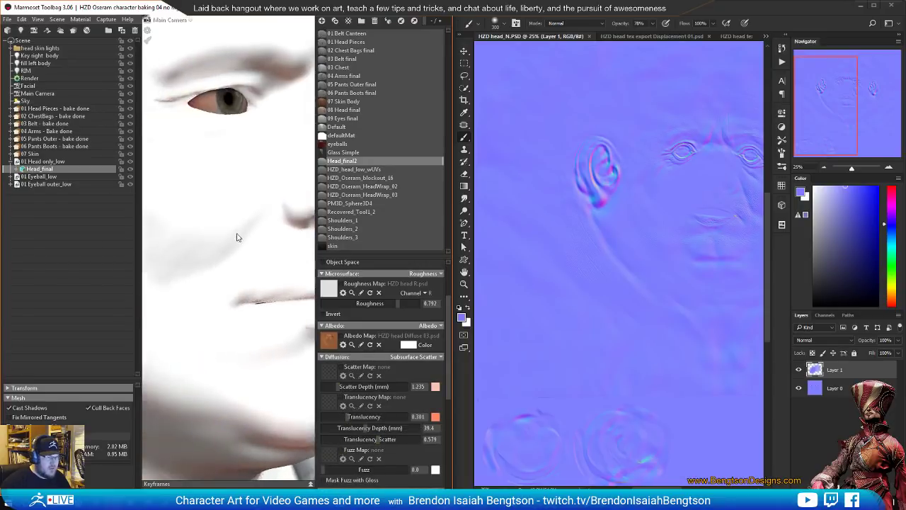
pyautogui.moveTo(238, 235); pyautogui.dragTo(222, 250)
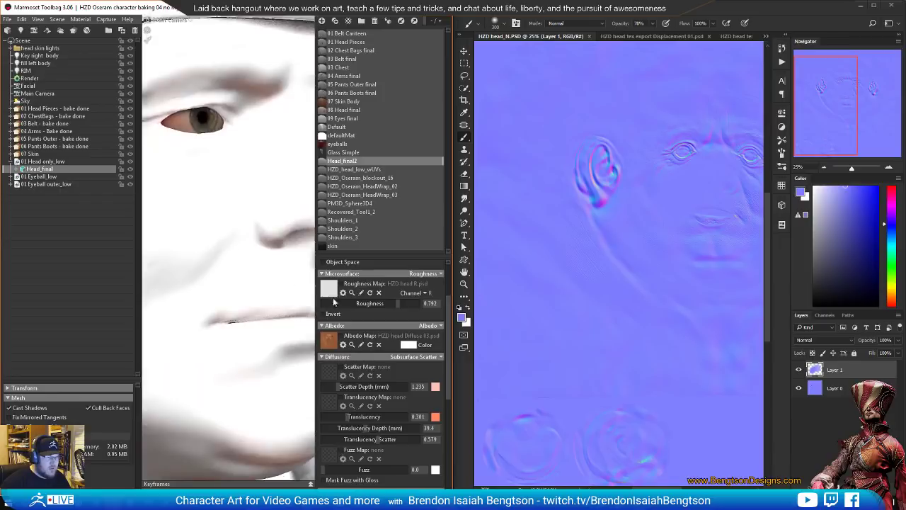
# Re-enable the Head_final2 material's scatter, translucency, fuzz and albedo maps, and compare the skin with the roughness map off and on.
pyautogui.click(340, 367)
pyautogui.click(341, 397)
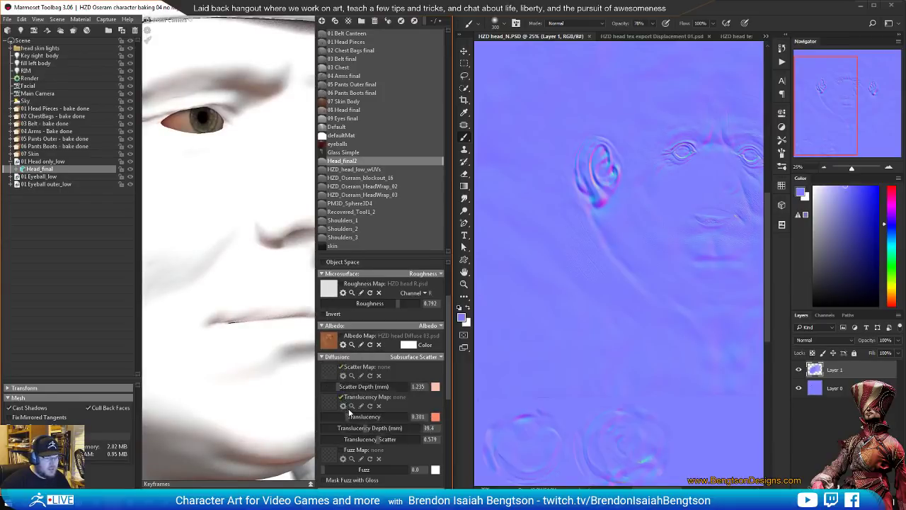
pyautogui.click(342, 450)
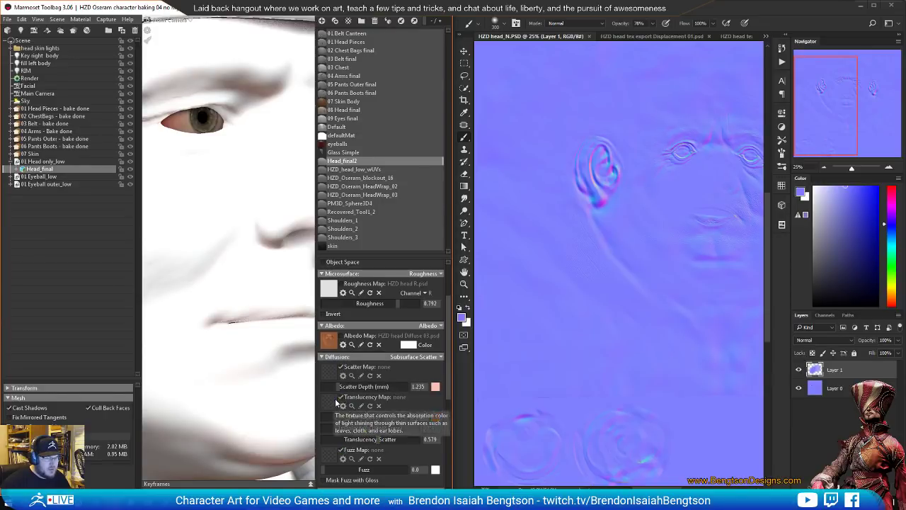
pyautogui.scroll(-1, 224, 291)
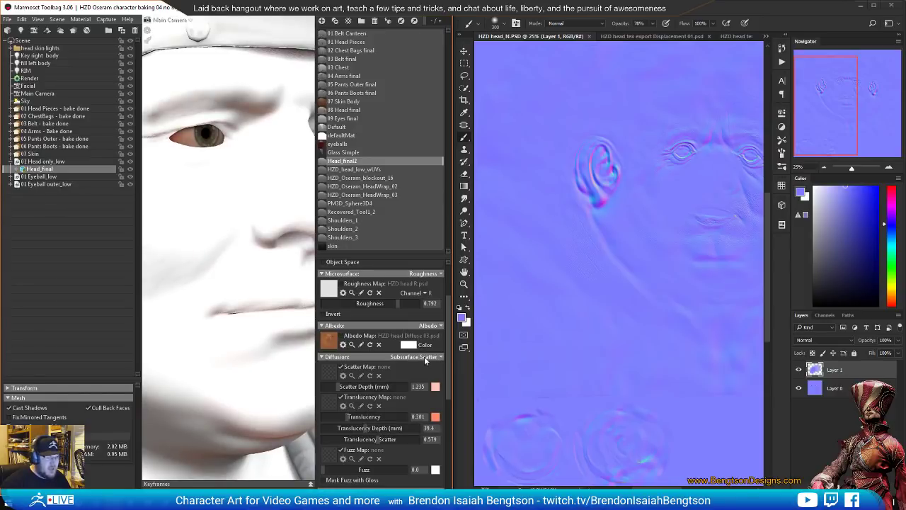
pyautogui.scroll(-2, 424, 357)
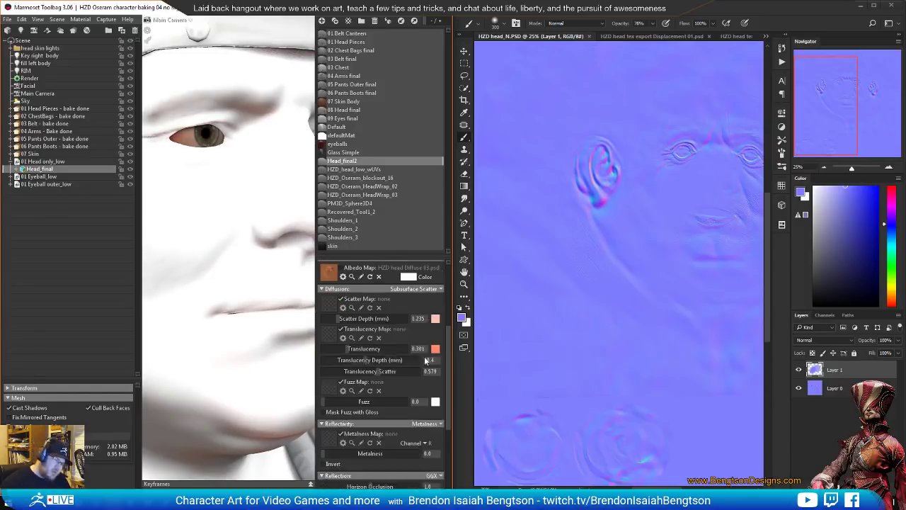
pyautogui.scroll(3, 368, 312)
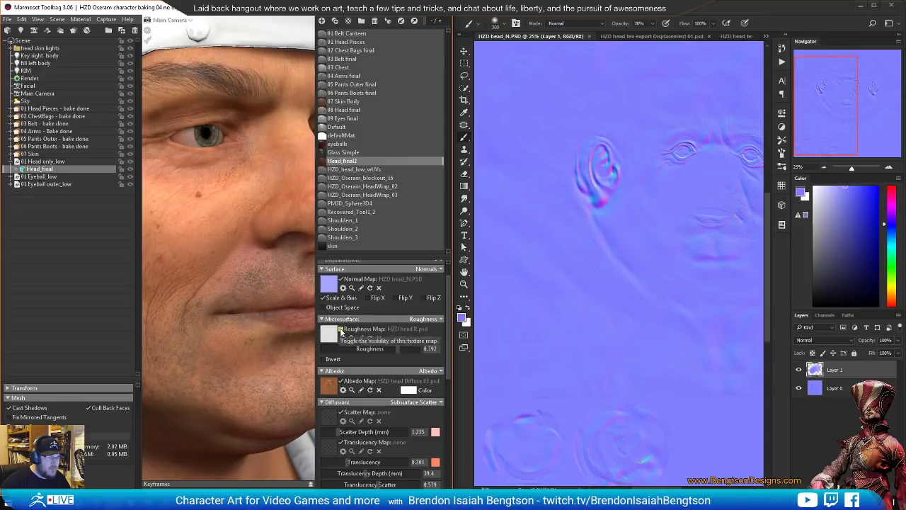
pyautogui.click(340, 331)
pyautogui.click(341, 330)
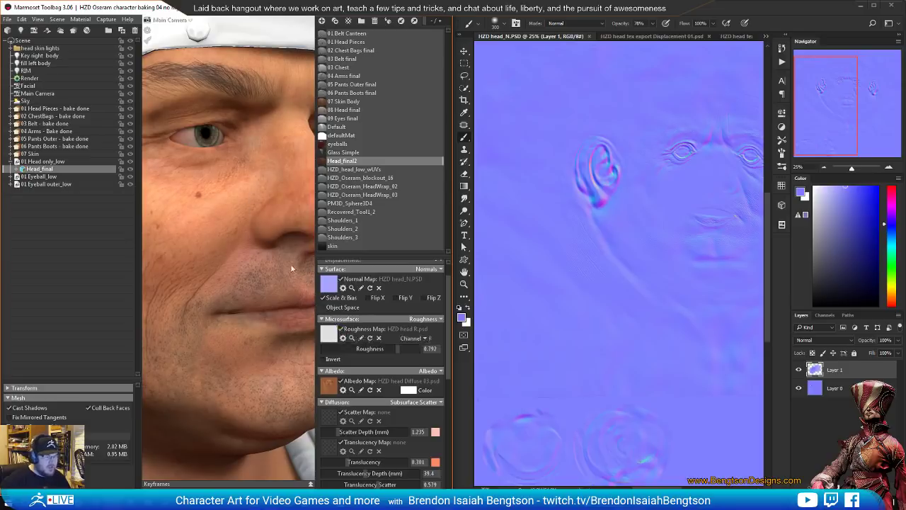
# View the head render without the interface and hide the painted Layer 1 of the head normal map in Photoshop.
pyautogui.press('Tab')
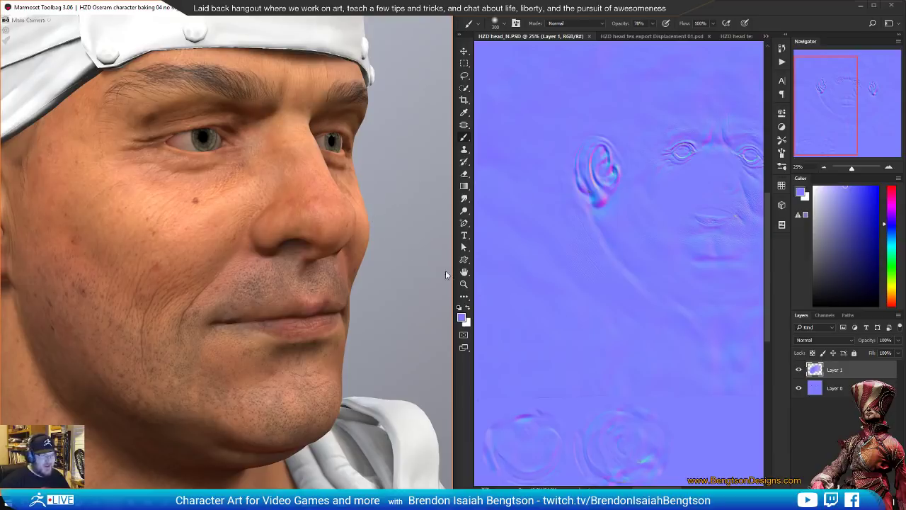
pyautogui.press('Tab')
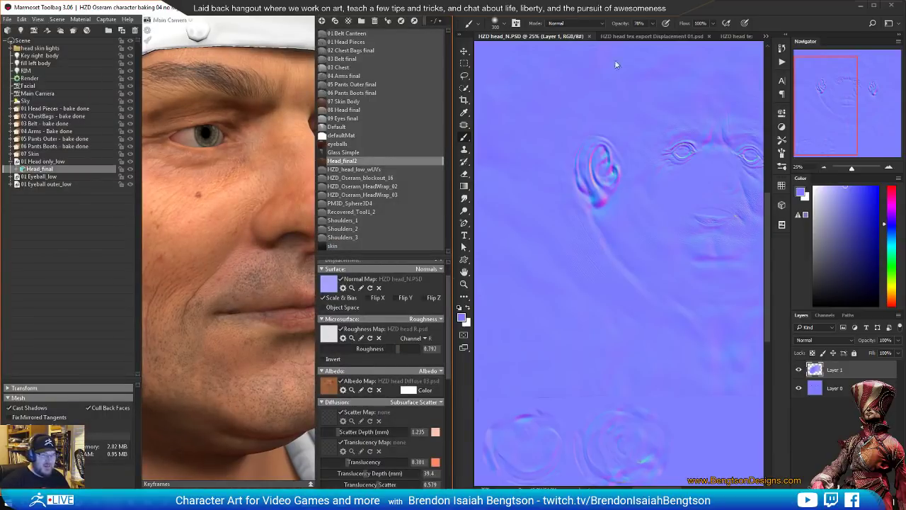
pyautogui.click(236, 318)
pyautogui.press('Tab')
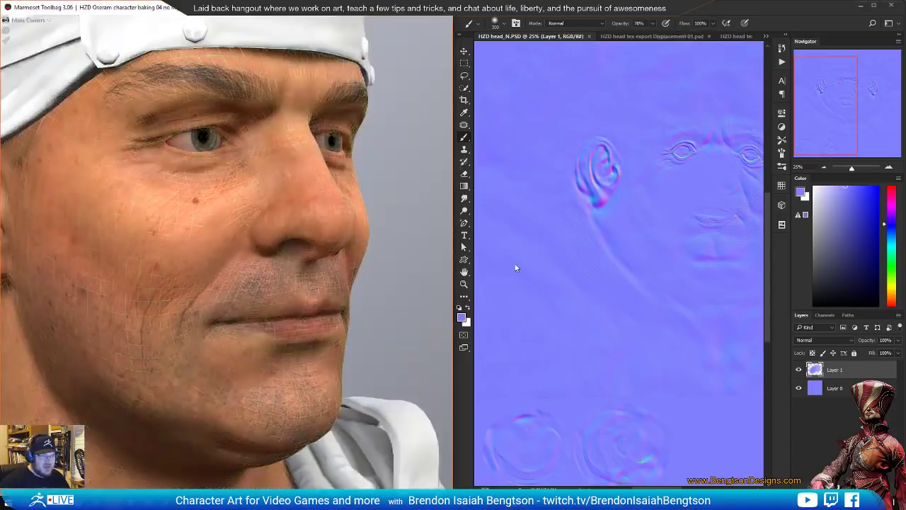
pyautogui.click(799, 369)
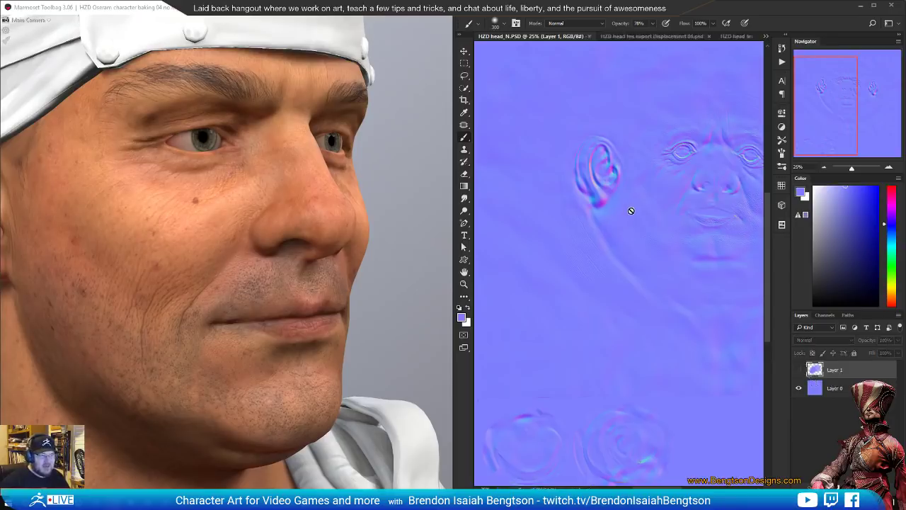
pyautogui.click(406, 231)
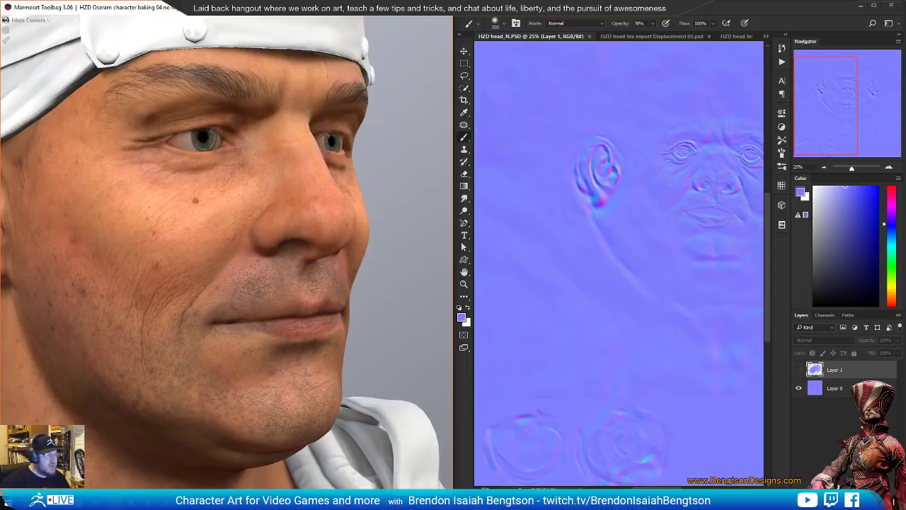
# Switch to ZBrush, show the head's layer list and raise the head mesh to subdivision level 6.
pyautogui.moveTo(286, 203); pyautogui.dragTo(305, 171, button='middle')
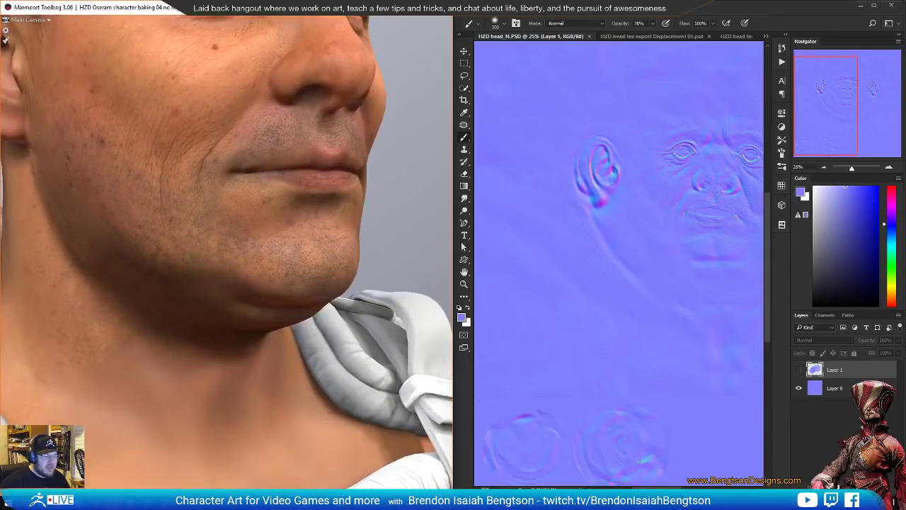
pyautogui.hotkey('alt', 'Tab')
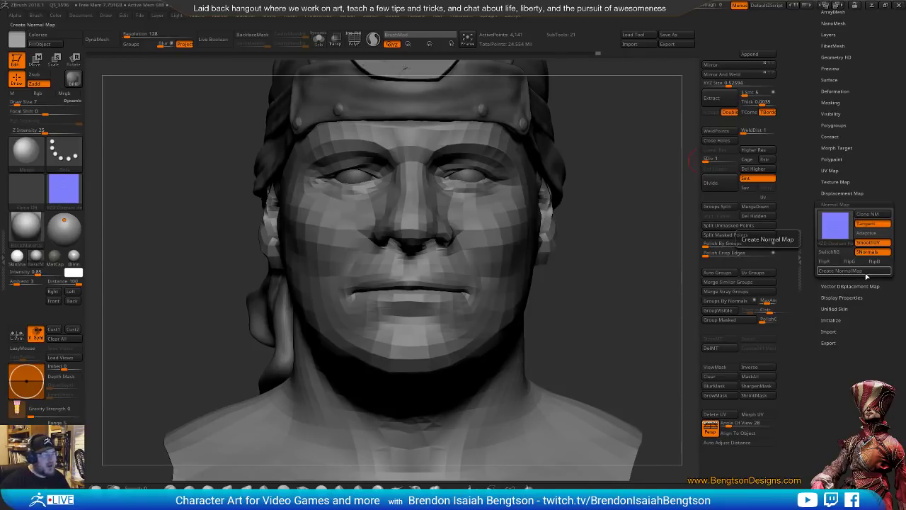
pyautogui.scroll(5, 843, 142)
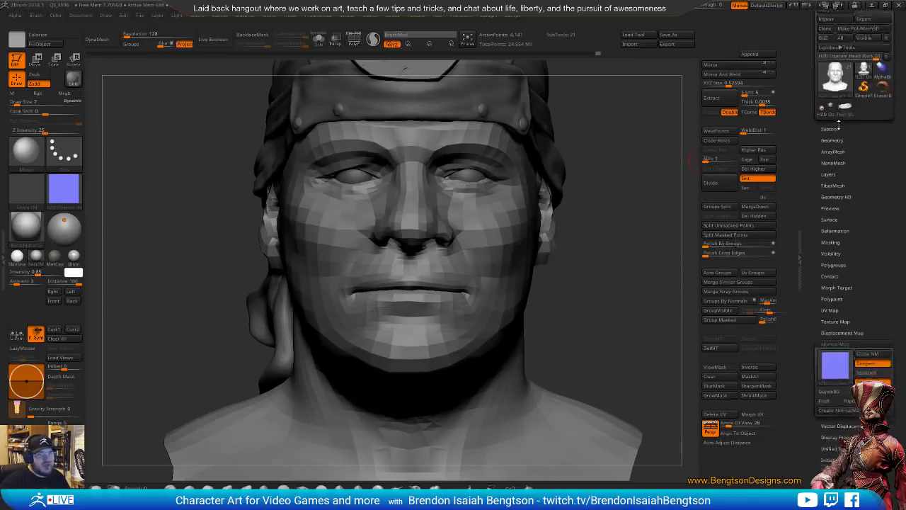
pyautogui.click(828, 174)
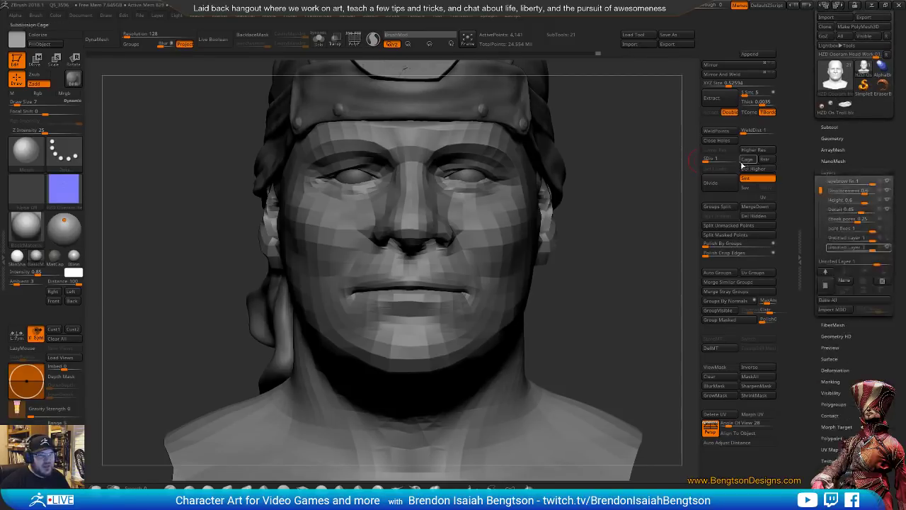
pyautogui.press('d')
pyautogui.press('d')
pyautogui.press('d')
pyautogui.press('d')
pyautogui.press('d')
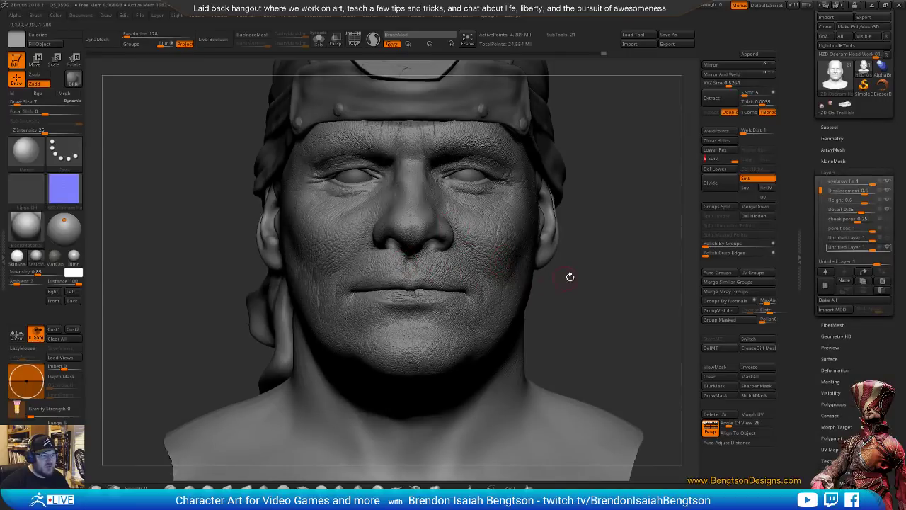
# Examine the sculpted cheek and skin detail up close and compare it with the reference face photo.
pyautogui.moveTo(570, 276); pyautogui.dragTo(575, 277)
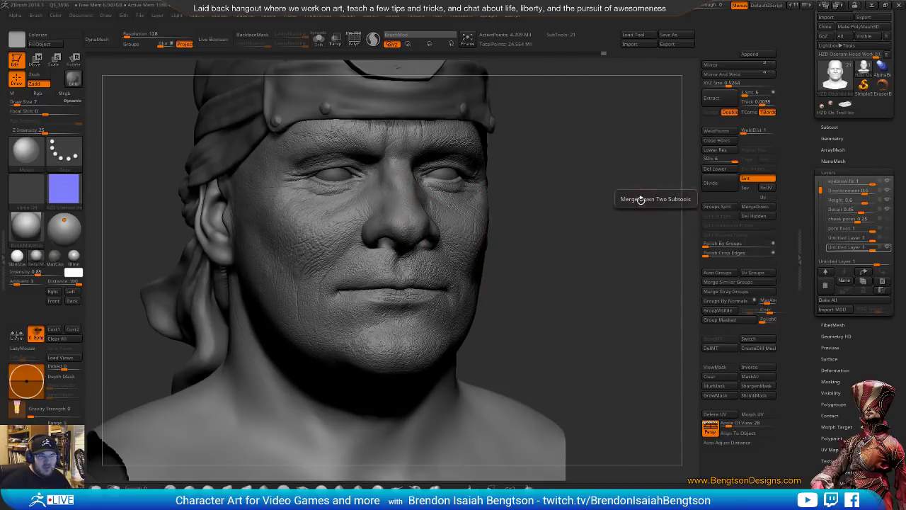
pyautogui.keyDown('alt'); pyautogui.moveTo(628, 228); pyautogui.dragTo(645, 247); pyautogui.keyUp('alt')
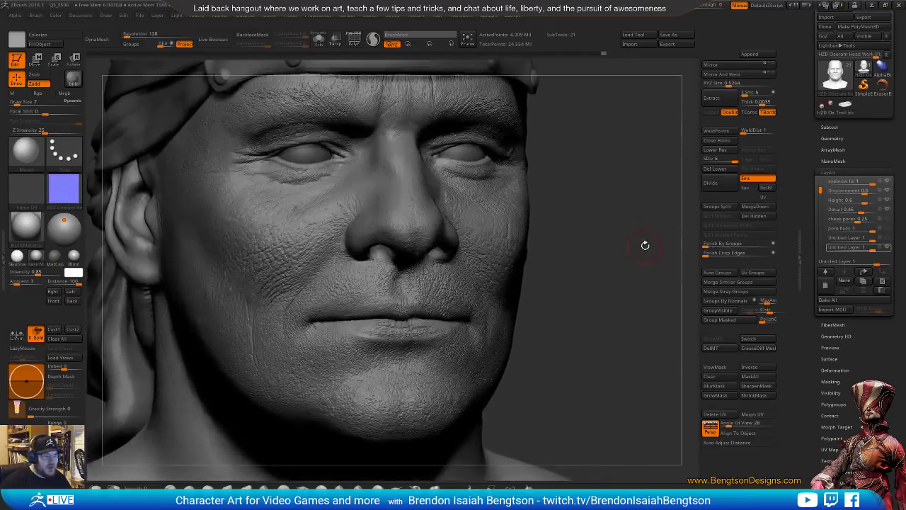
pyautogui.moveTo(595, 272); pyautogui.dragTo(615, 271)
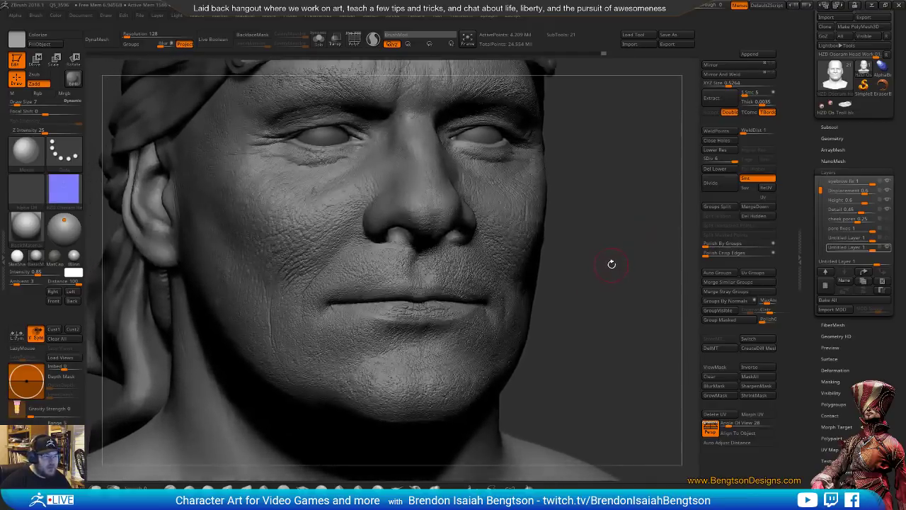
pyautogui.moveTo(348, 279)
pyautogui.mouseDown()
pyautogui.moveTo(296, 231)
pyautogui.moveTo(298, 238)
pyautogui.moveTo(352, 184)
pyautogui.moveTo(325, 234)
pyautogui.mouseUp()
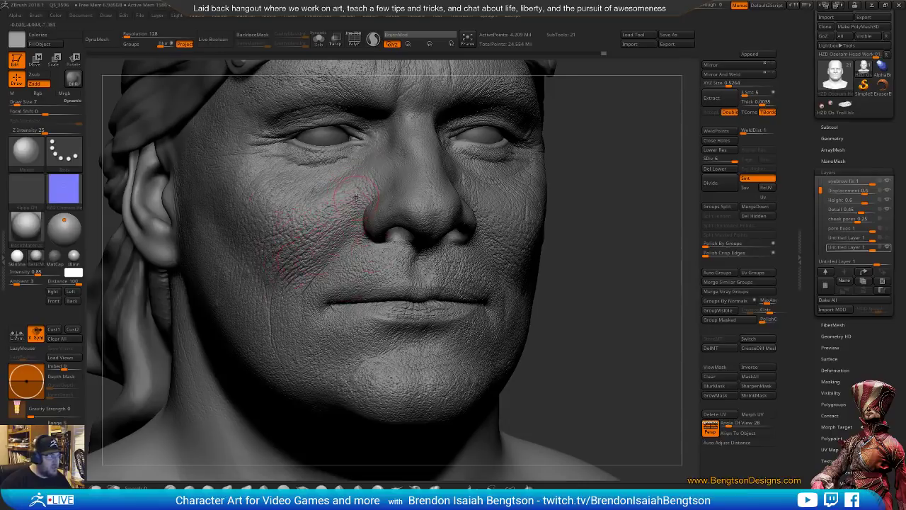
pyautogui.moveTo(0, 237); pyautogui.dragTo(329, 151)
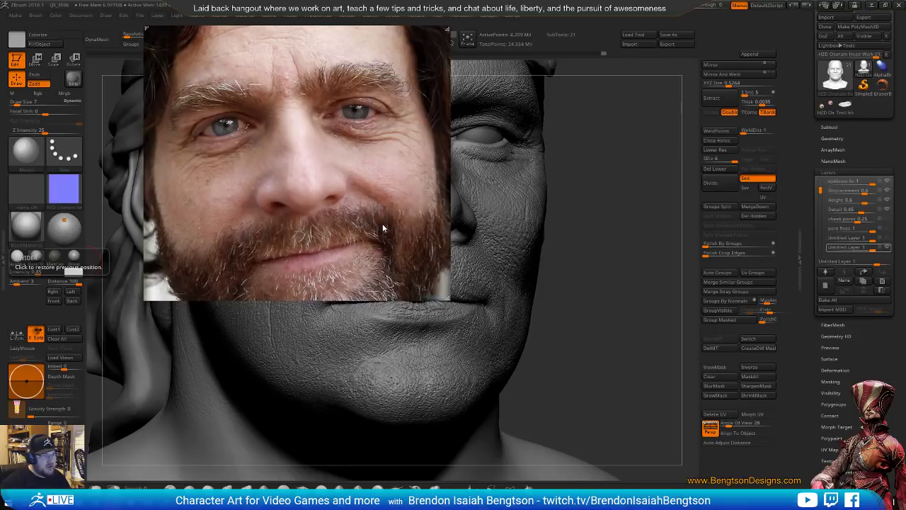
pyautogui.click(393, 50)
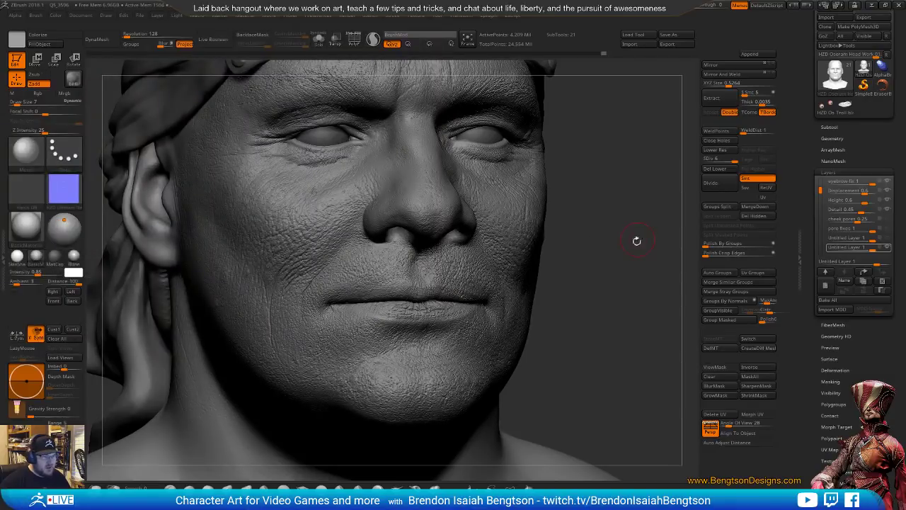
# Select the cheek pores layer and set its intensity to 1.
pyautogui.moveTo(651, 281); pyautogui.dragTo(644, 281)
pyautogui.moveTo(888, 222)
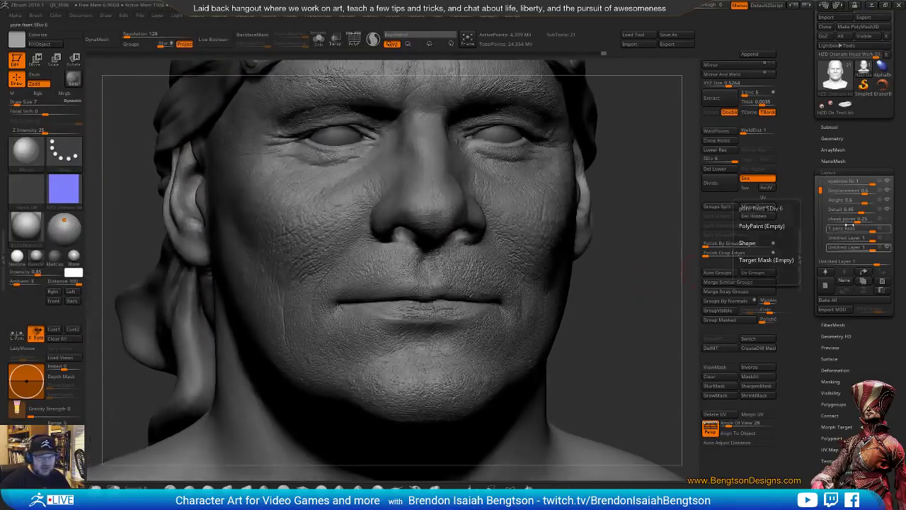
pyautogui.click(887, 222)
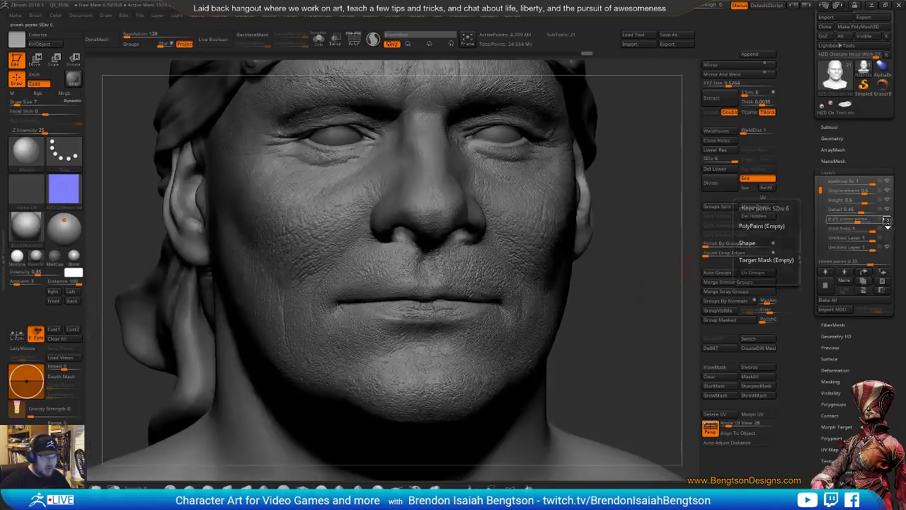
pyautogui.click(887, 221)
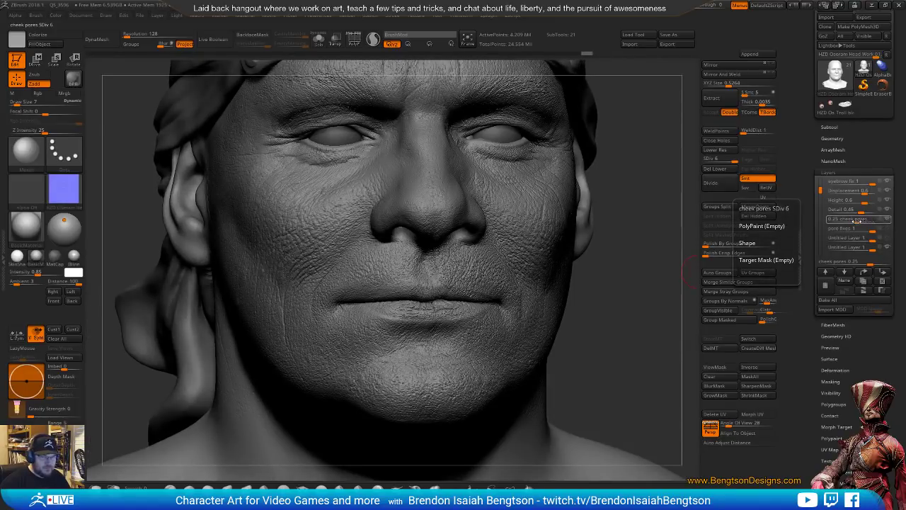
pyautogui.moveTo(862, 220); pyautogui.dragTo(884, 221)
pyautogui.moveTo(636, 287); pyautogui.dragTo(572, 227)
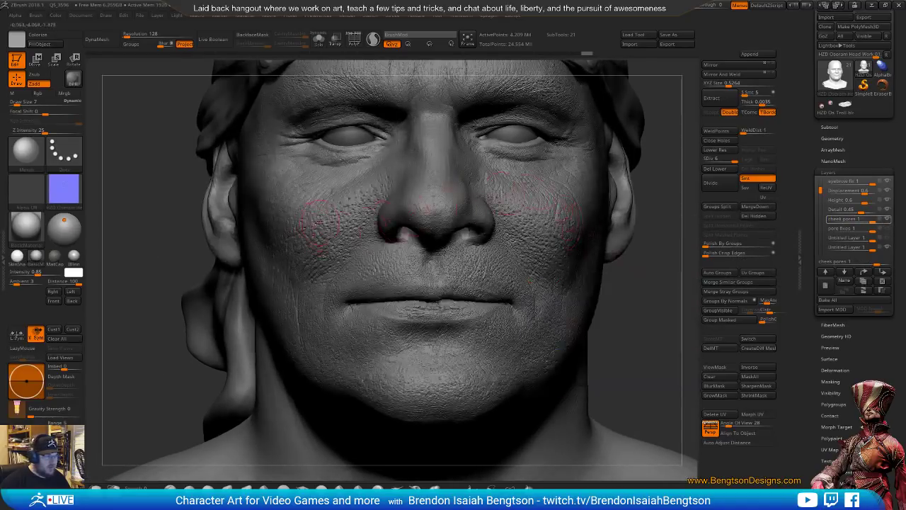
# Choose the spray-stroke sculpting brush, start recording on the cheek pores layer and turn off Colorize.
pyautogui.click(415, 487)
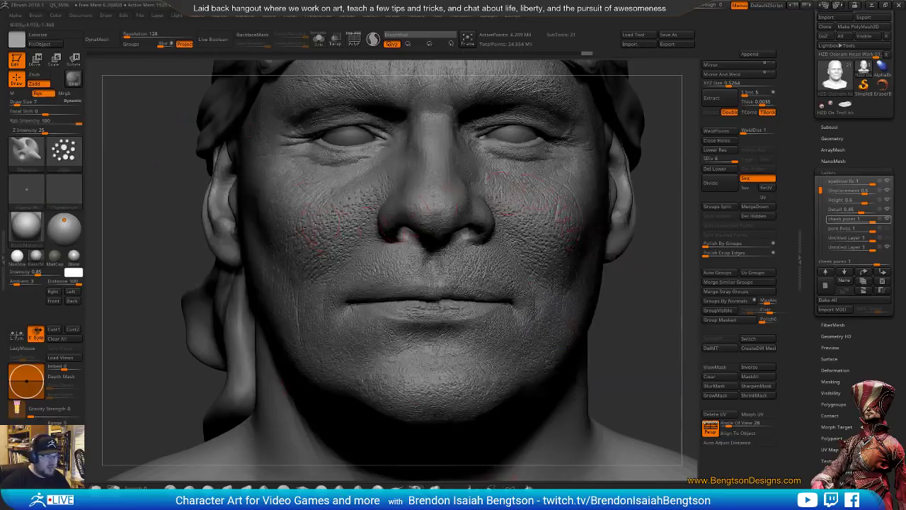
pyautogui.moveTo(425, 230); pyautogui.dragTo(527, 230, button='right')
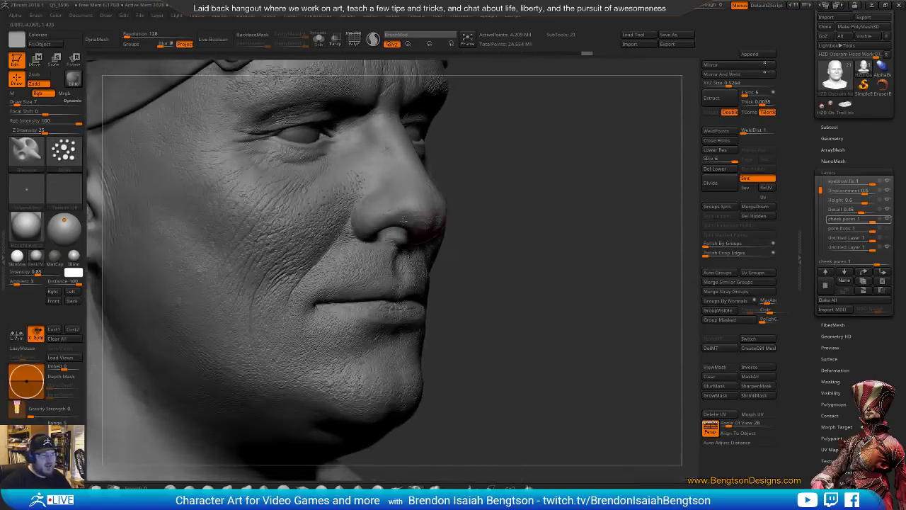
pyautogui.moveTo(581, 241); pyautogui.dragTo(532, 240, button='right')
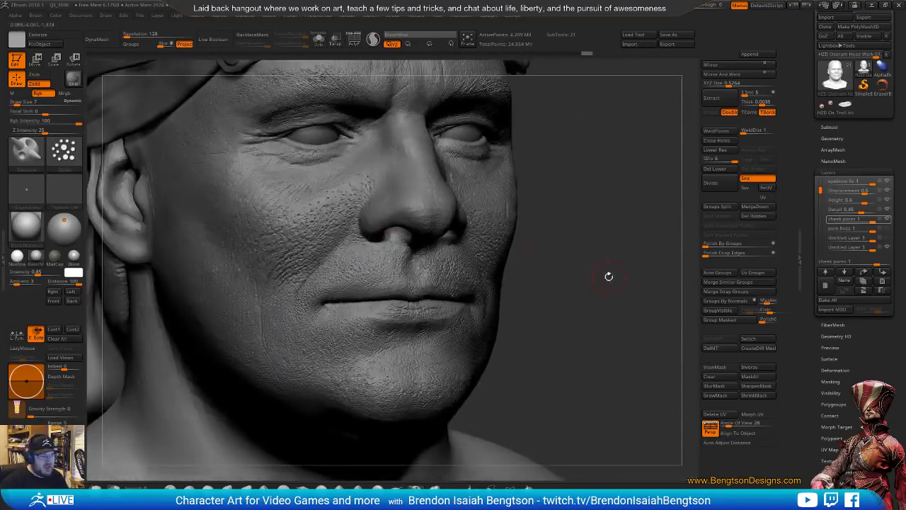
pyautogui.click(882, 220)
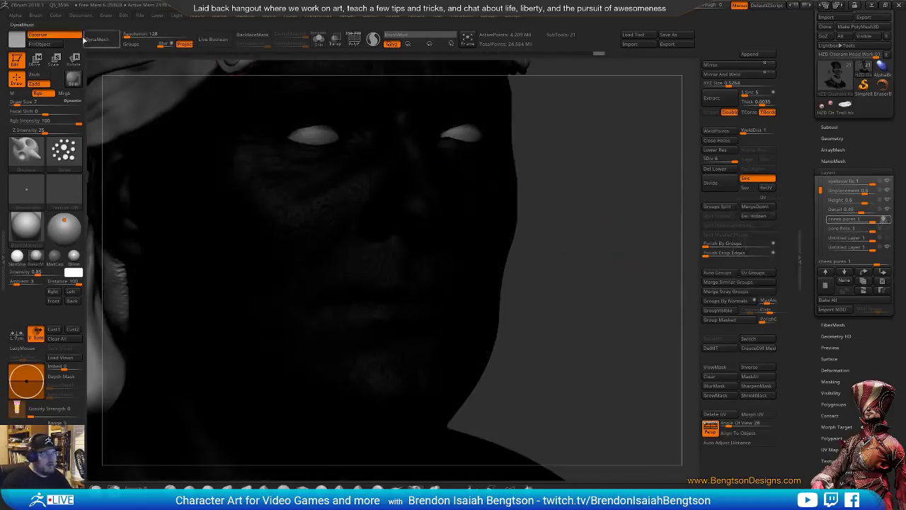
pyautogui.click(71, 39)
# Try a pore stroke on the cheek, undo it and turn Colorize off.
pyautogui.moveTo(616, 258); pyautogui.dragTo(581, 262)
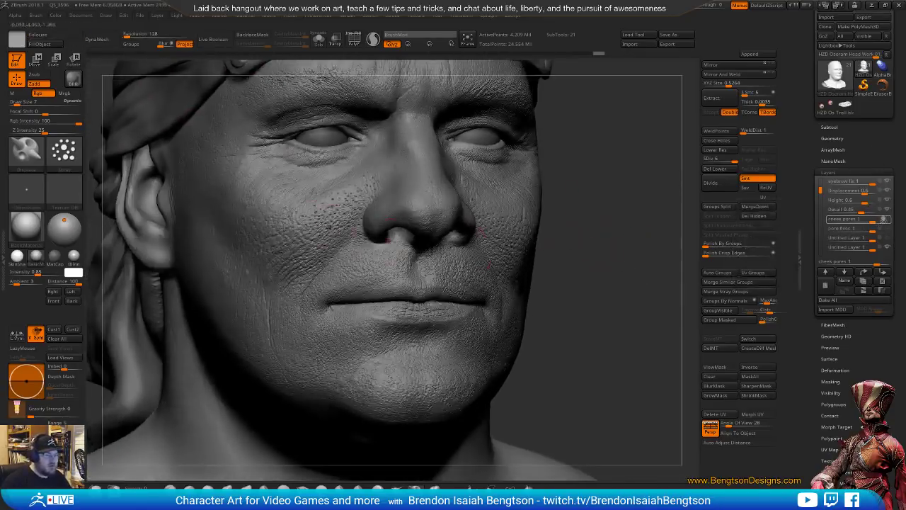
pyautogui.moveTo(311, 240)
pyautogui.mouseDown()
pyautogui.moveTo(301, 243)
pyautogui.moveTo(300, 265)
pyautogui.mouseUp()
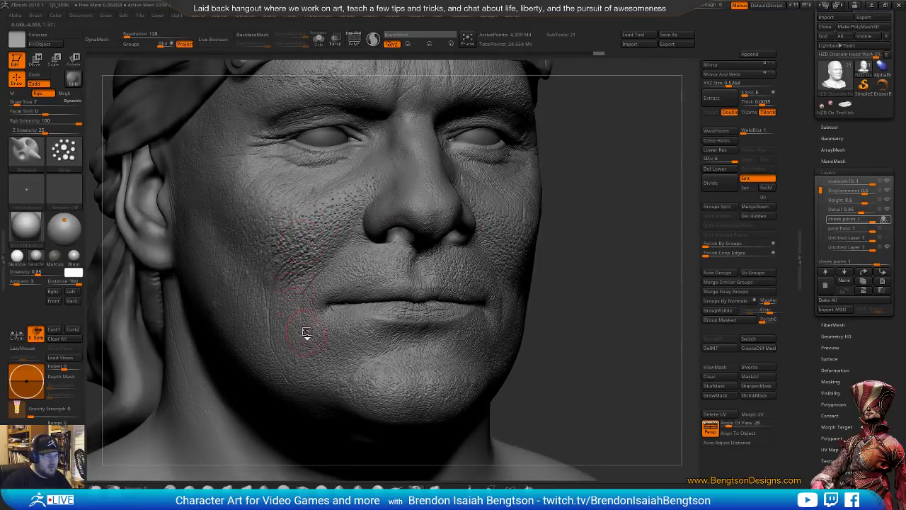
pyautogui.hotkey('ctrl', 'z')
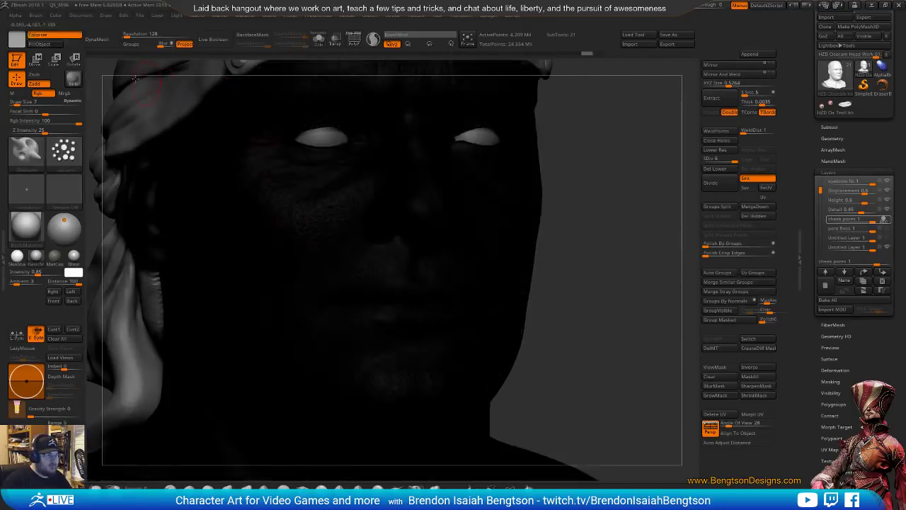
pyautogui.click(67, 39)
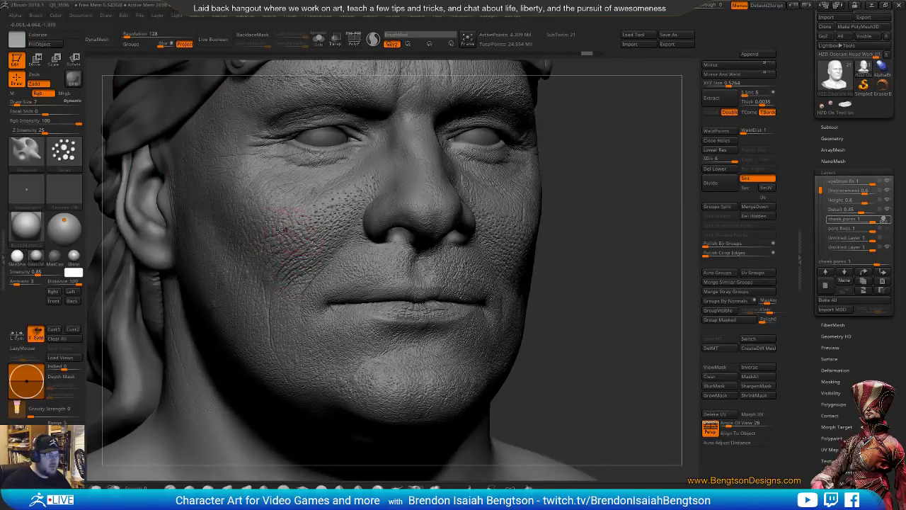
# Set the pore brush to Zsub with Rgb off and a draw size of 9.
pyautogui.press('space')
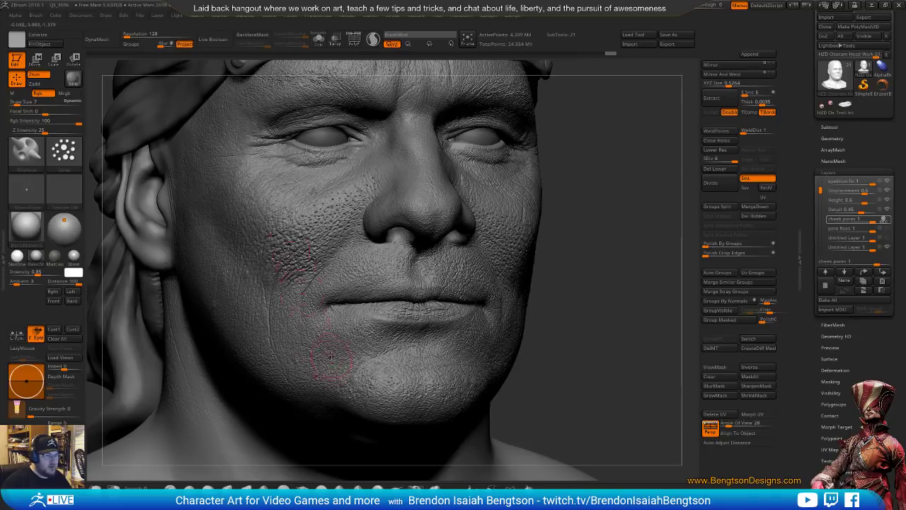
pyautogui.press('space')
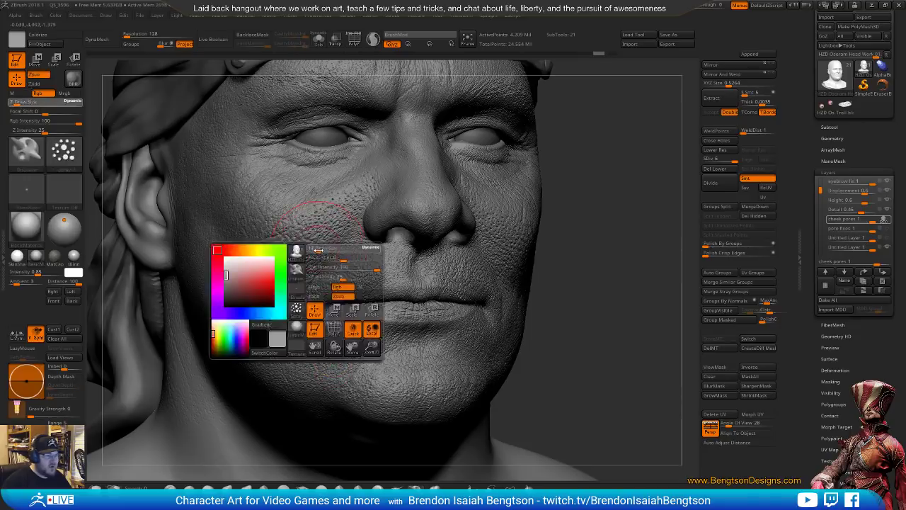
pyautogui.moveTo(318, 251); pyautogui.dragTo(319, 251)
pyautogui.click(343, 287)
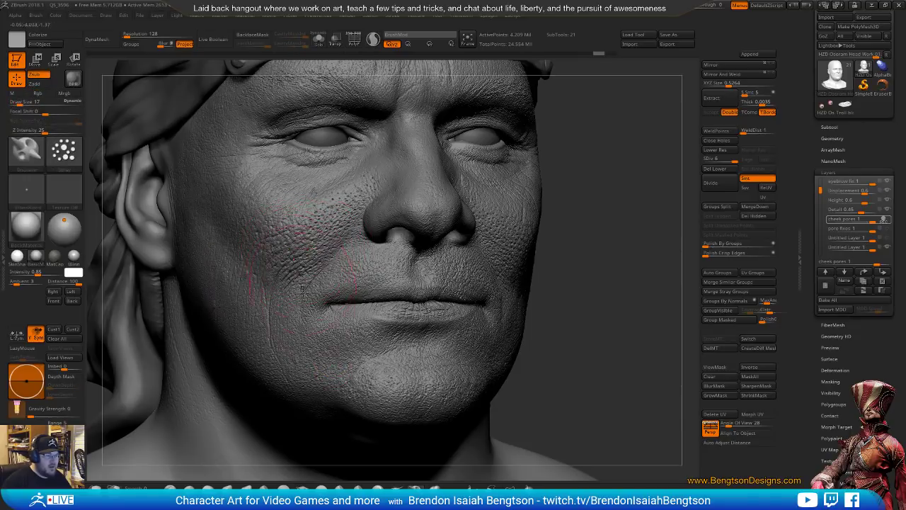
pyautogui.press('space')
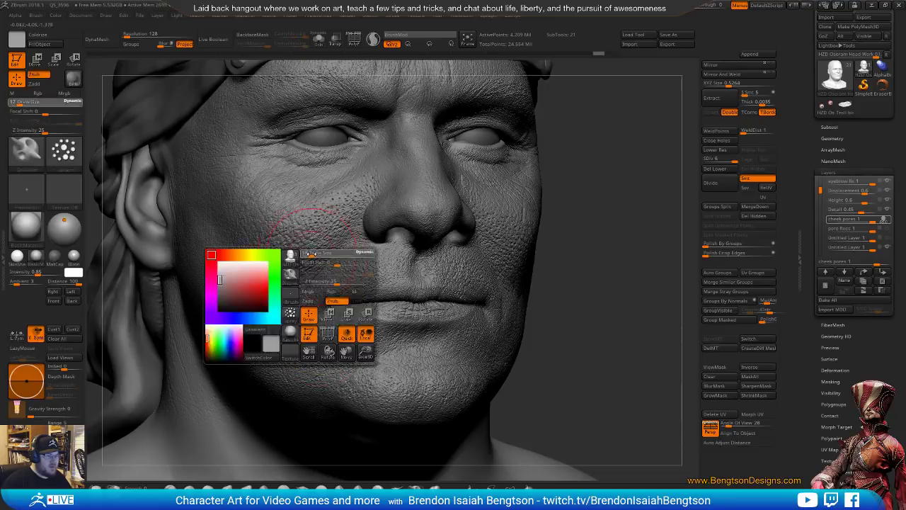
pyautogui.moveTo(309, 254); pyautogui.dragTo(305, 255)
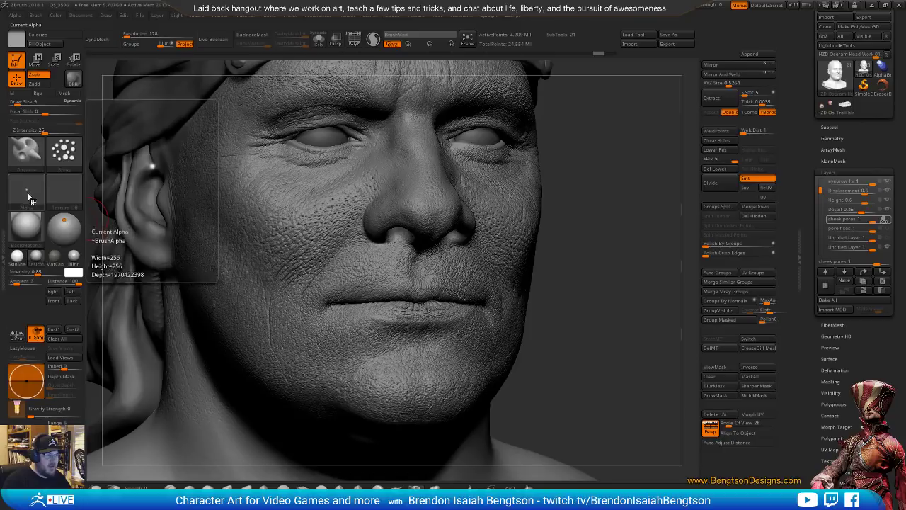
# Brush sunken pore detail onto both cheeks on the cheek pores layer.
pyautogui.click(31, 201)
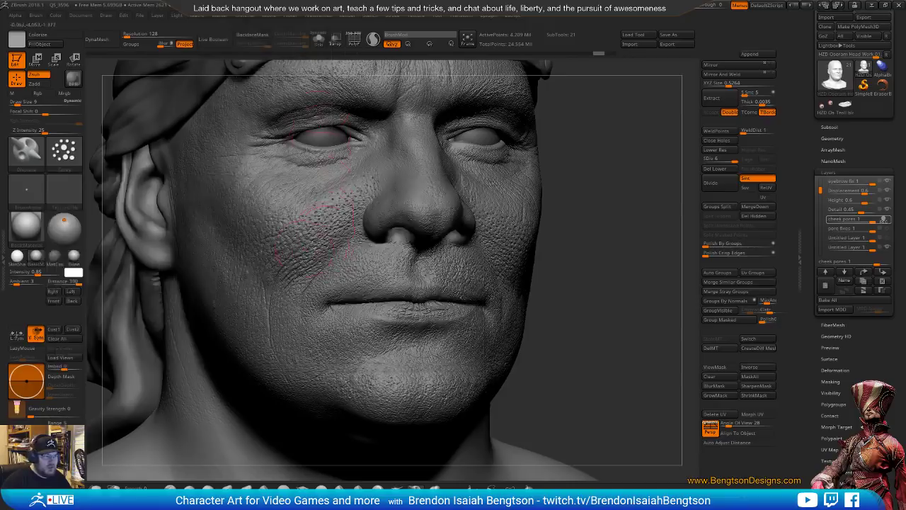
pyautogui.moveTo(311, 241); pyautogui.dragTo(298, 247)
pyautogui.moveTo(605, 259); pyautogui.dragTo(503, 206)
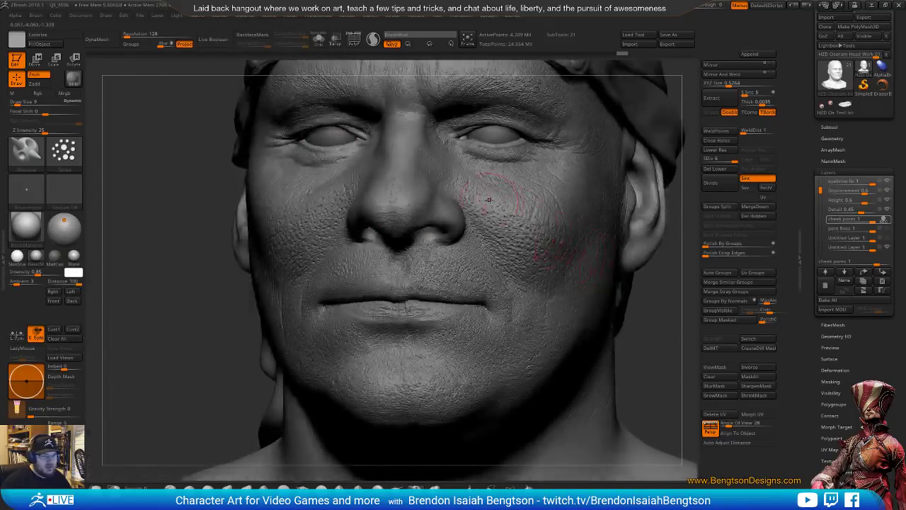
pyautogui.moveTo(667, 334)
pyautogui.mouseDown()
pyautogui.moveTo(653, 344)
pyautogui.moveTo(669, 352)
pyautogui.moveTo(666, 320)
pyautogui.mouseUp()
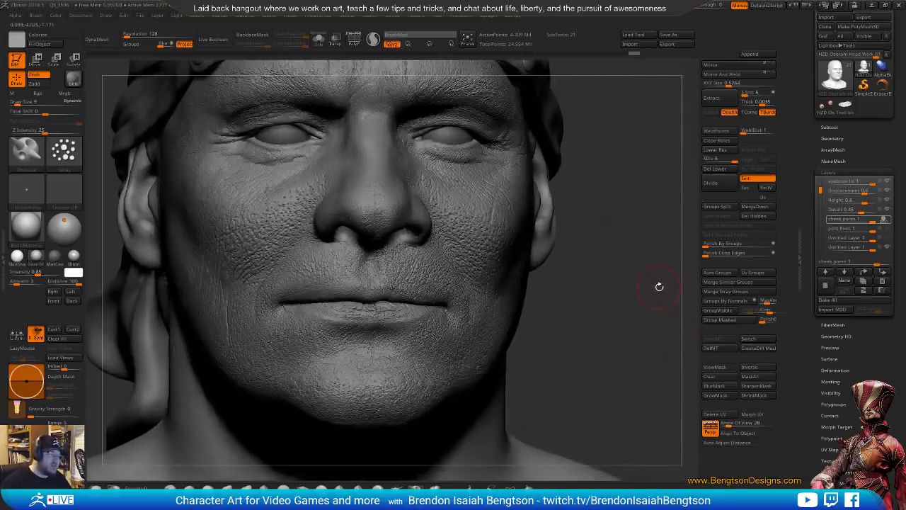
pyautogui.moveTo(649, 298)
pyautogui.mouseDown()
pyautogui.moveTo(668, 298)
pyautogui.moveTo(650, 296)
pyautogui.mouseUp()
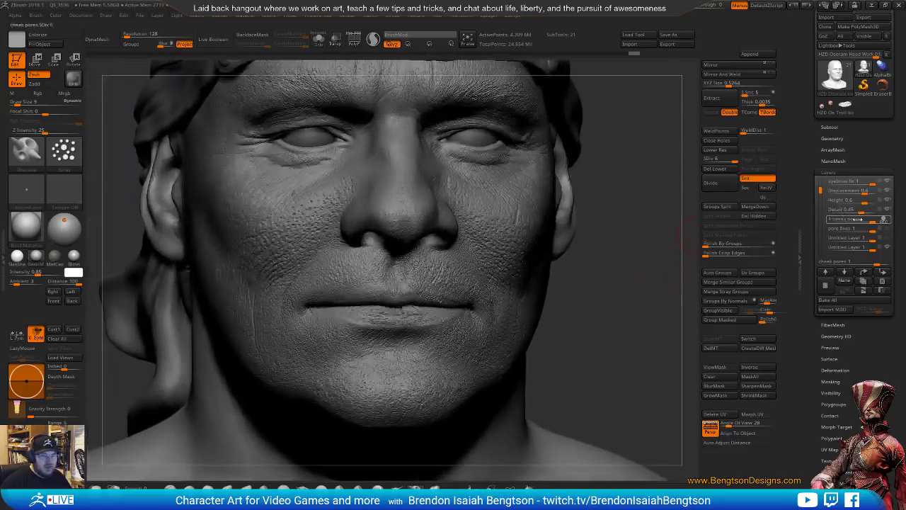
# Stop recording on the cheek pores layer, set its intensity to 0.43529 and check the cheeks from several angles.
pyautogui.moveTo(872, 221)
pyautogui.moveTo(872, 220); pyautogui.dragTo(858, 221)
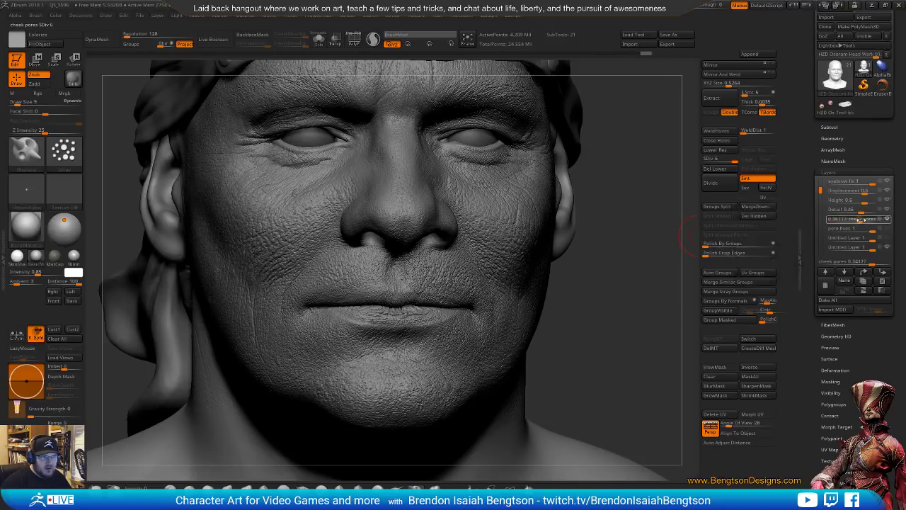
pyautogui.moveTo(602, 314); pyautogui.dragTo(461, 200)
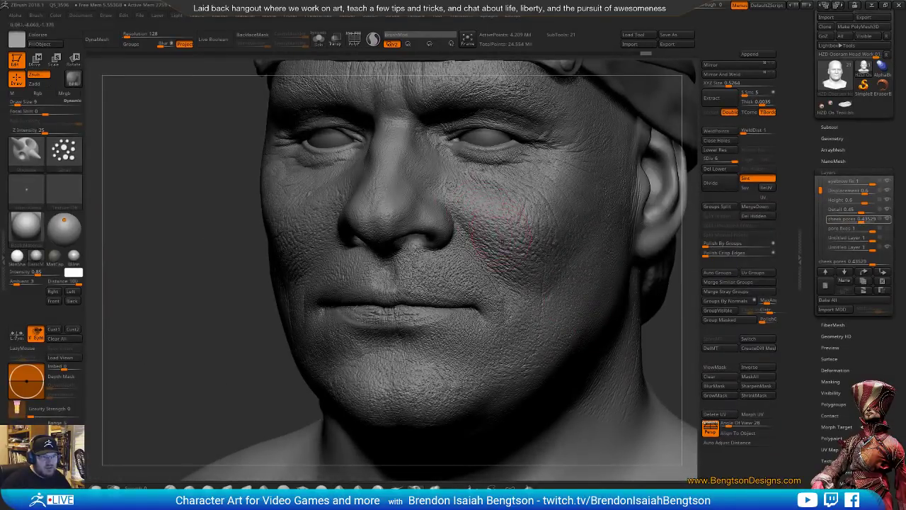
pyautogui.moveTo(229, 370)
pyautogui.mouseDown()
pyautogui.moveTo(658, 247)
pyautogui.moveTo(655, 282)
pyautogui.moveTo(668, 249)
pyautogui.moveTo(633, 225)
pyautogui.moveTo(602, 228)
pyautogui.mouseUp()
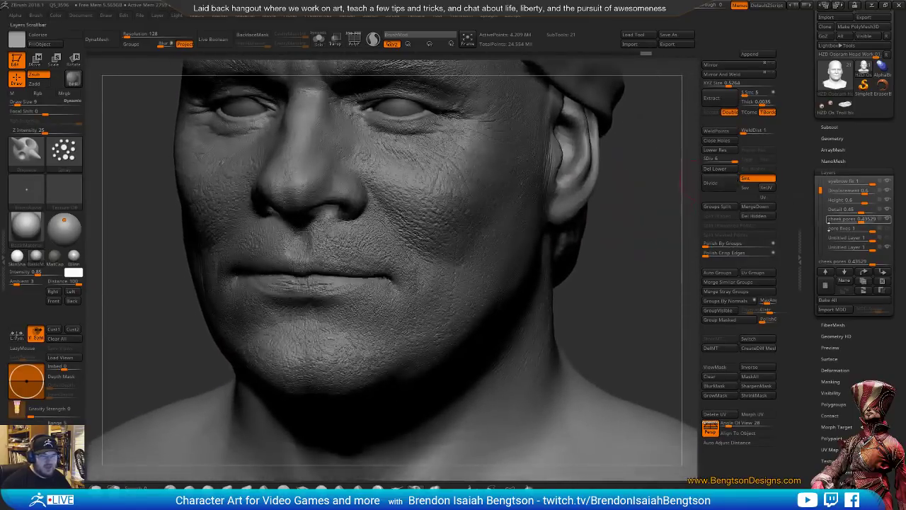
# Toggle the visibility of the pore fixes layer and the untitled layer beneath it to inspect their effect on the face.
pyautogui.click(885, 230)
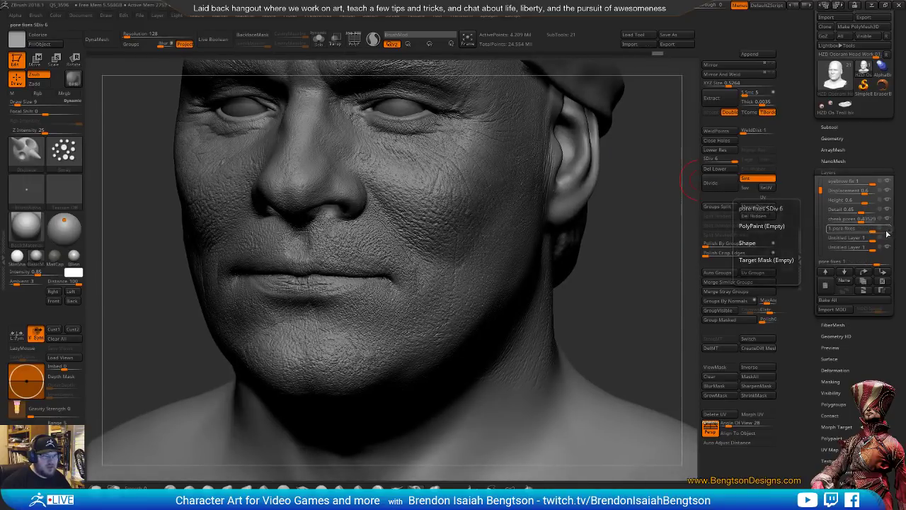
pyautogui.click(889, 241)
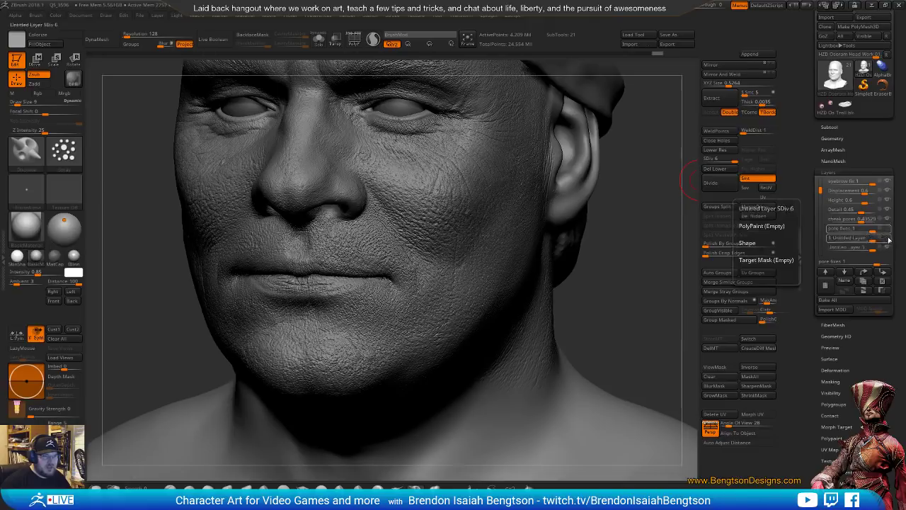
pyautogui.moveTo(654, 269)
pyautogui.mouseDown()
pyautogui.moveTo(634, 310)
pyautogui.moveTo(646, 297)
pyautogui.moveTo(627, 219)
pyautogui.moveTo(651, 283)
pyautogui.moveTo(654, 276)
pyautogui.mouseUp()
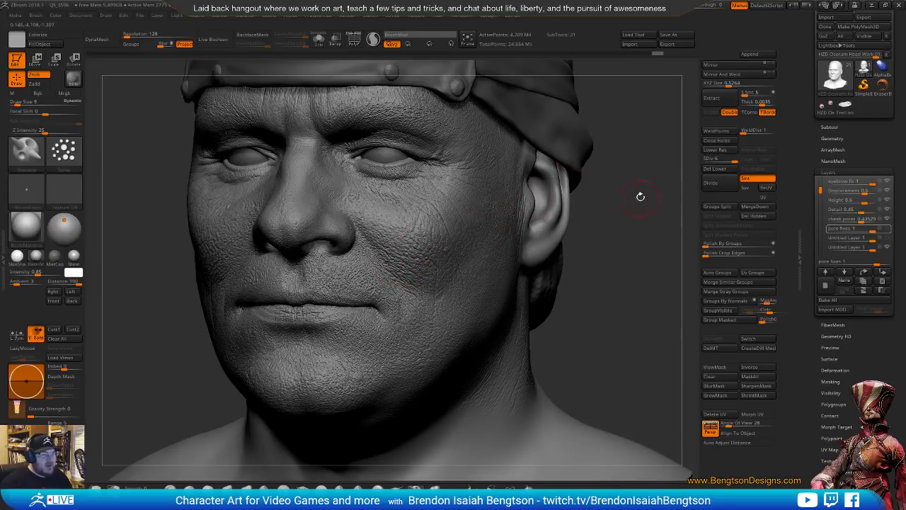
pyautogui.moveTo(646, 188); pyautogui.dragTo(643, 215)
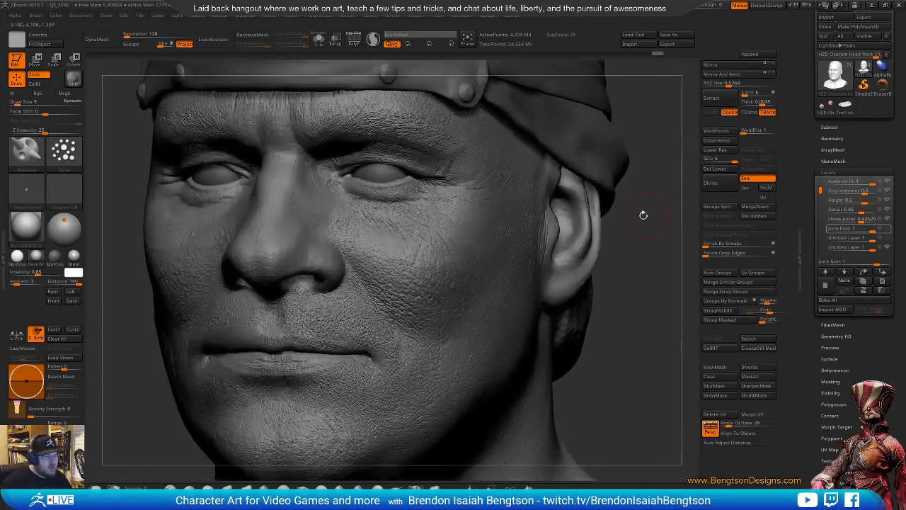
# Reduce the brush draw size to 3 and place the reference portrait beside the sculpted eye to study its wrinkles.
pyautogui.press('space')
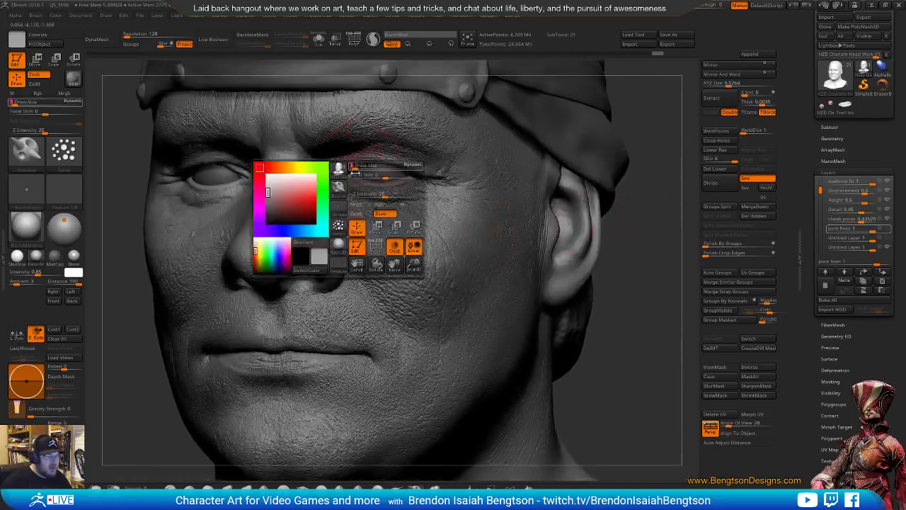
pyautogui.moveTo(645, 235); pyautogui.dragTo(648, 241)
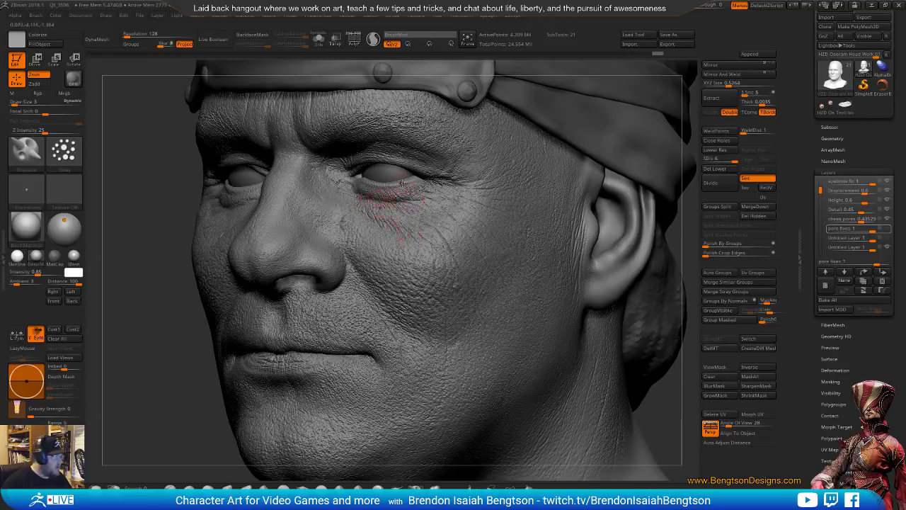
pyautogui.moveTo(1, 312); pyautogui.dragTo(268, 277)
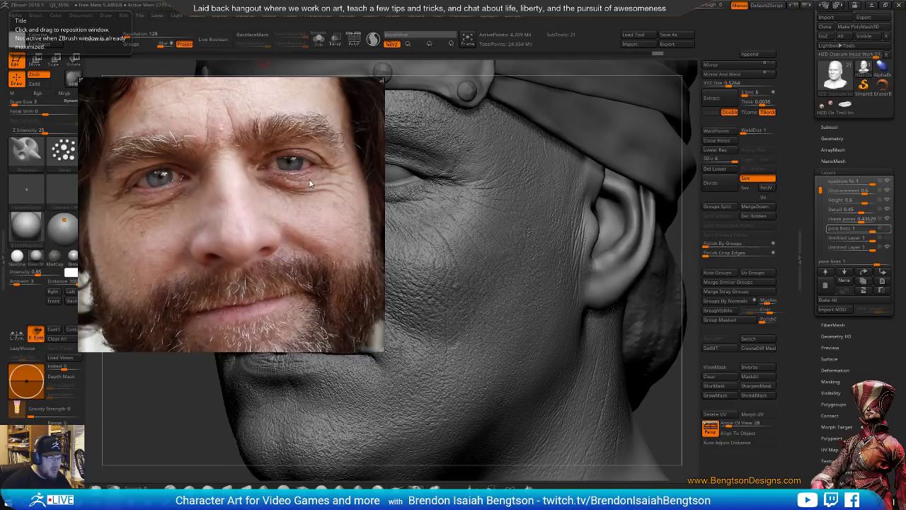
pyautogui.moveTo(364, 185); pyautogui.dragTo(293, 169)
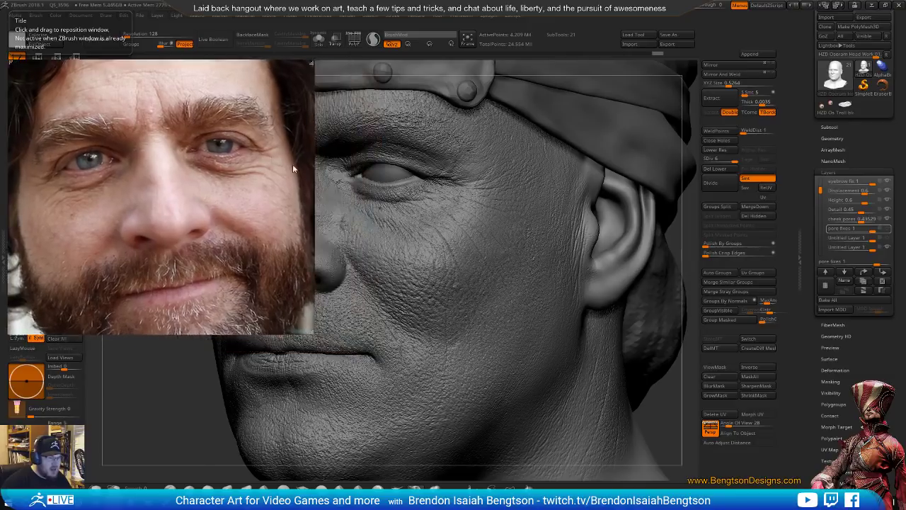
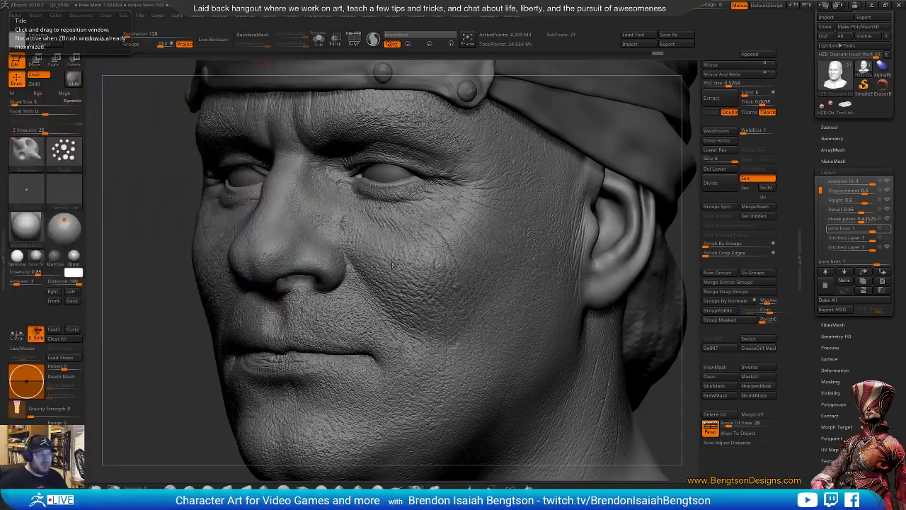
# Select the untitled layer beneath pore fixes and inspect the wrinkles around the eye and cheek from several angles.
pyautogui.moveTo(375, 246); pyautogui.dragTo(402, 269, button='right')
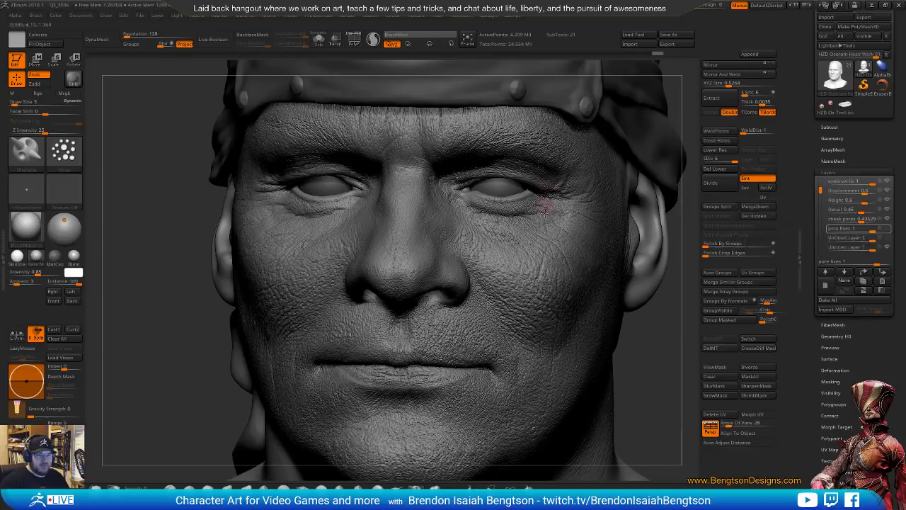
pyautogui.moveTo(544, 213)
pyautogui.mouseDown(button='right')
pyautogui.moveTo(453, 225)
pyautogui.moveTo(437, 237)
pyautogui.mouseUp(button='right')
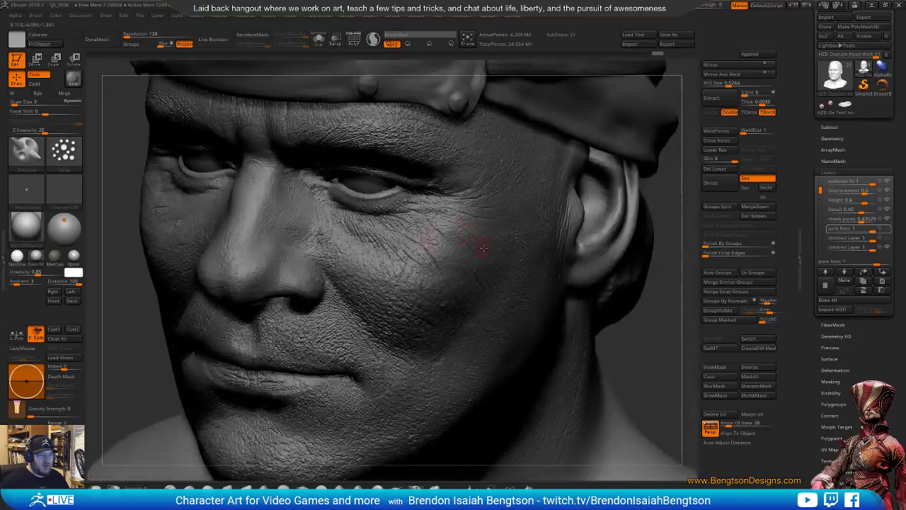
pyautogui.click(886, 238)
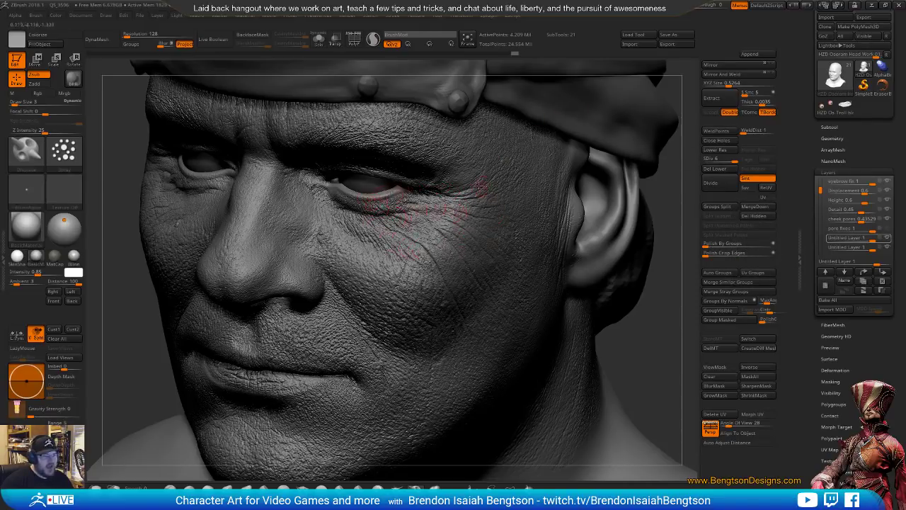
pyautogui.moveTo(399, 181); pyautogui.dragTo(430, 198, button='right')
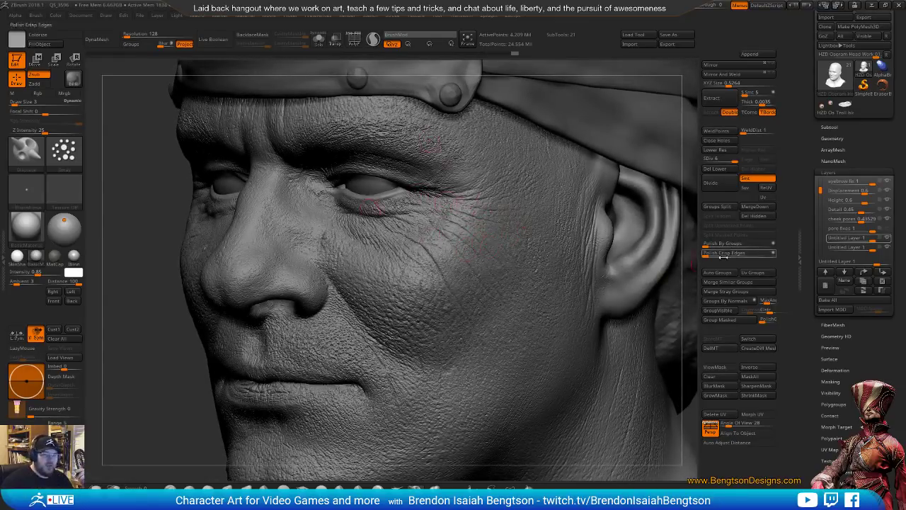
# Add a new sculpt layer to the head and name it Umph.
pyautogui.moveTo(889, 242)
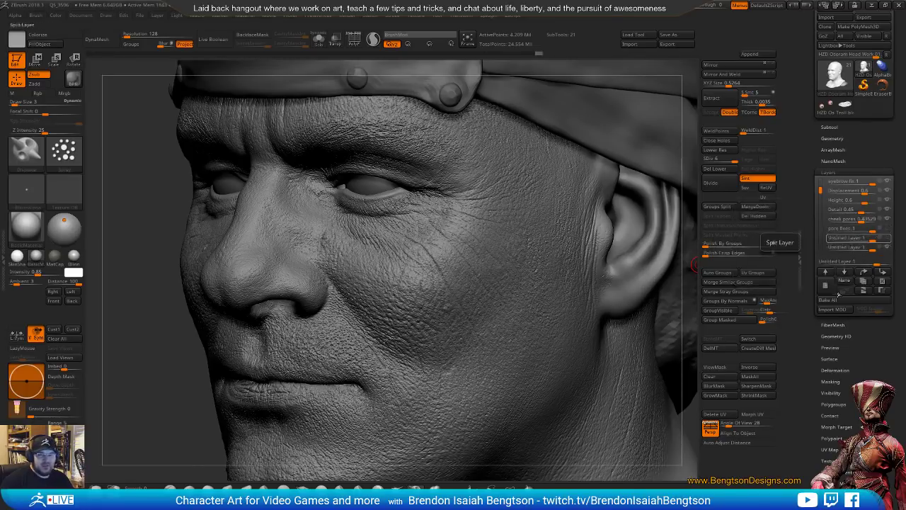
pyautogui.click(826, 286)
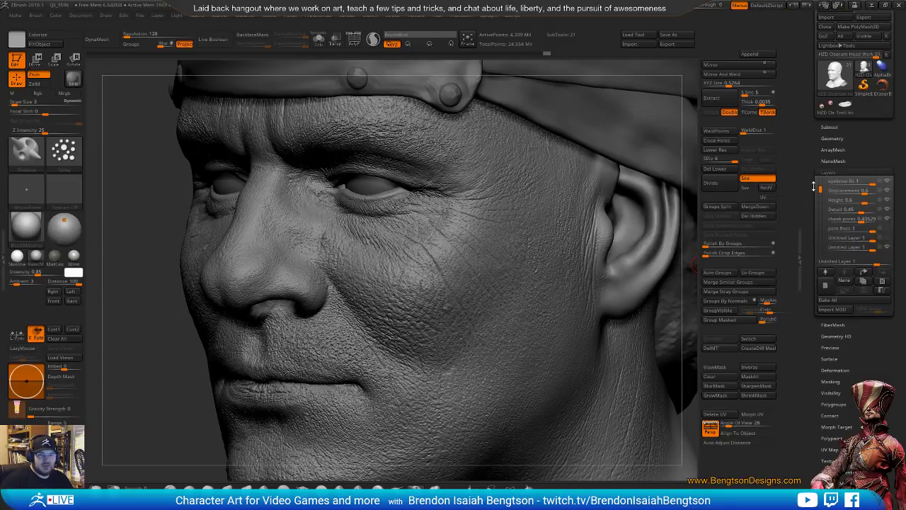
pyautogui.moveTo(820, 191); pyautogui.dragTo(822, 201)
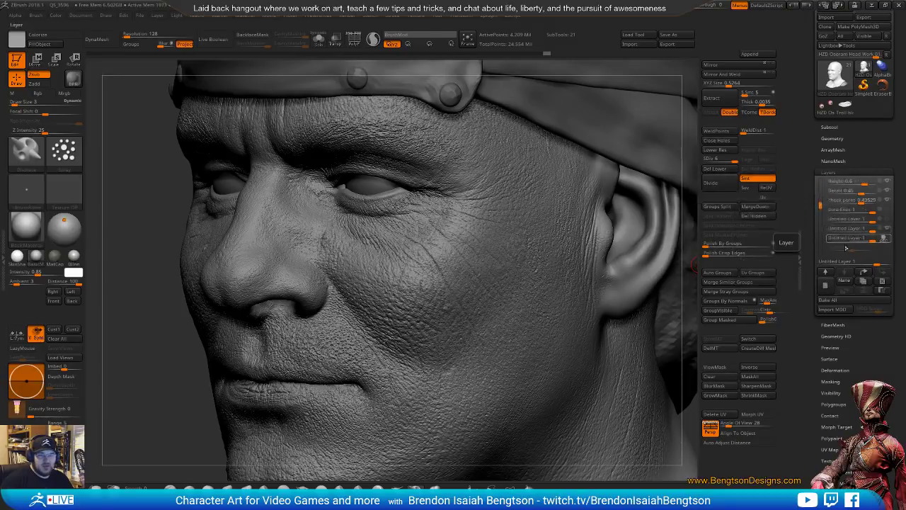
pyautogui.click(844, 283)
pyautogui.write('Um')
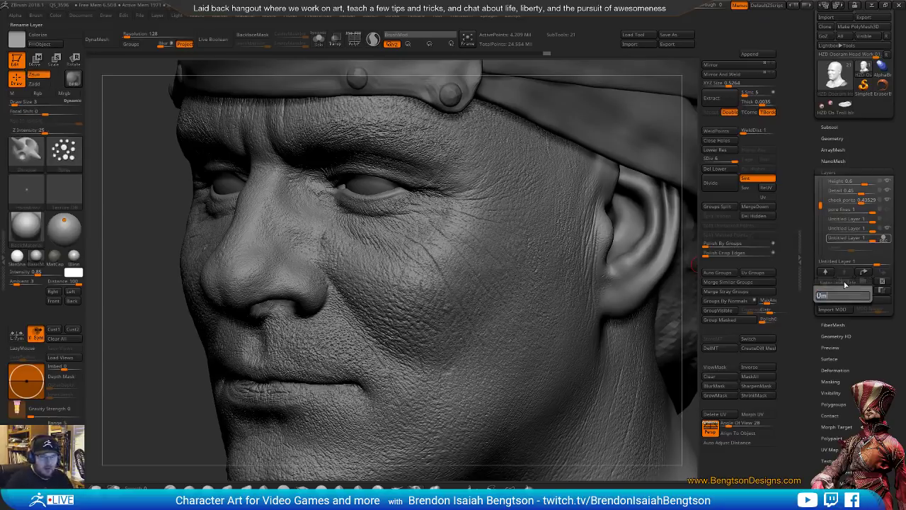
pyautogui.write('ph')
pyautogui.press('Return')
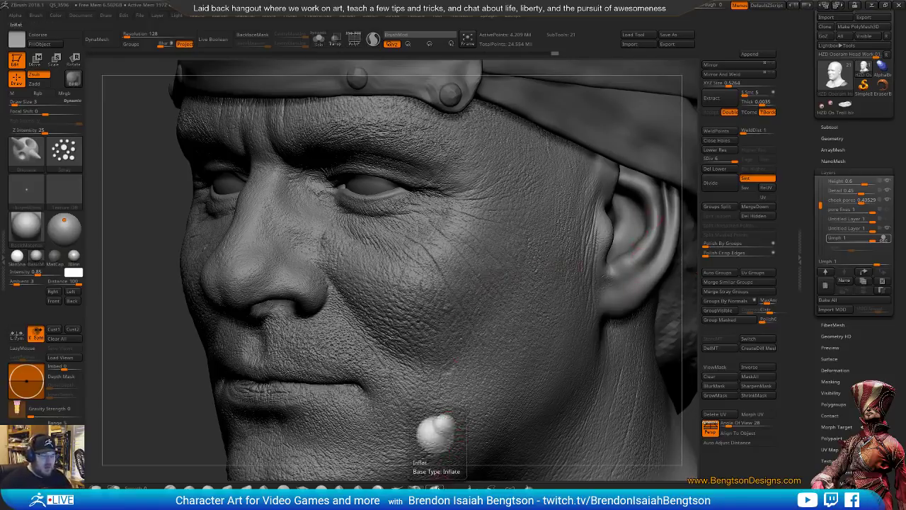
# Switch to the Inflat brush and lower the head mesh to subdivision level 5.
pyautogui.click(434, 489)
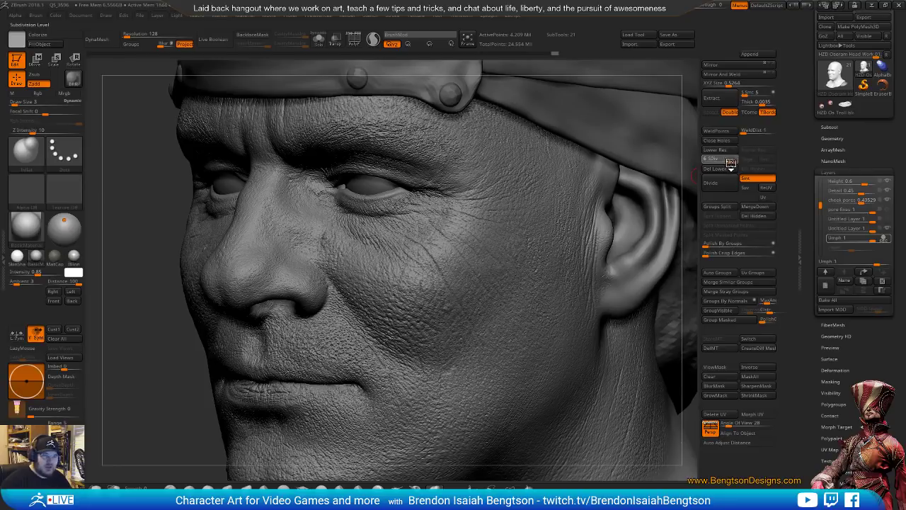
pyautogui.moveTo(729, 160); pyautogui.dragTo(724, 161)
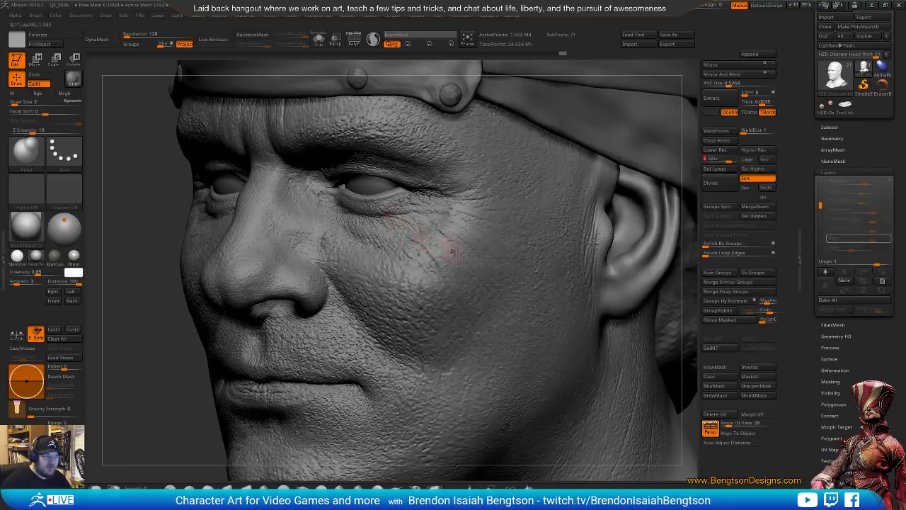
pyautogui.moveTo(717, 160); pyautogui.dragTo(737, 161)
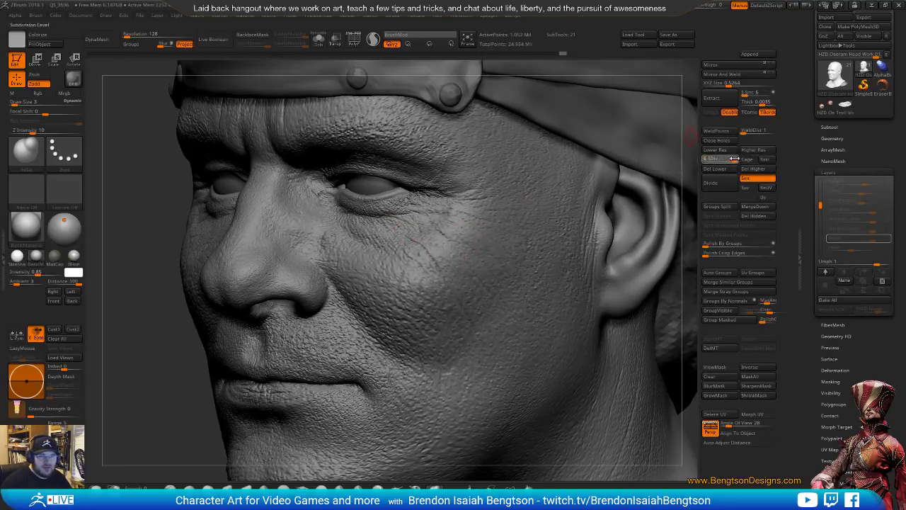
pyautogui.click(890, 220)
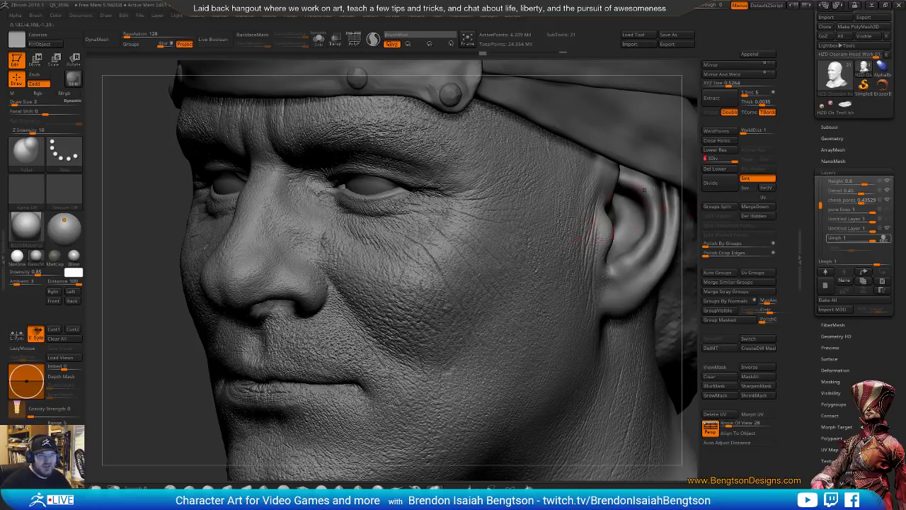
pyautogui.click(729, 163)
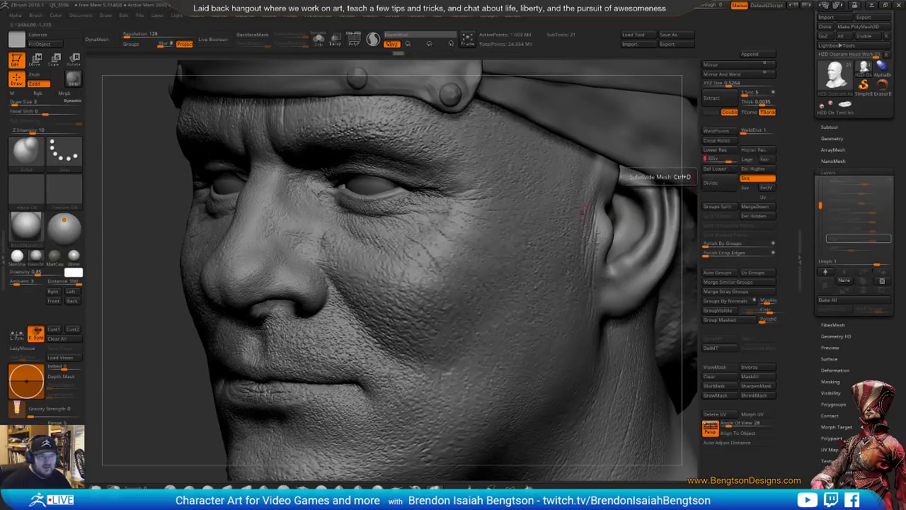
# Inflate the skin folds beneath and beside the eye on the Umph layer with the draw size at 3.
pyautogui.keyDown('alt'); pyautogui.moveTo(453, 214); pyautogui.dragTo(464, 266, button='right'); pyautogui.keyUp('alt')
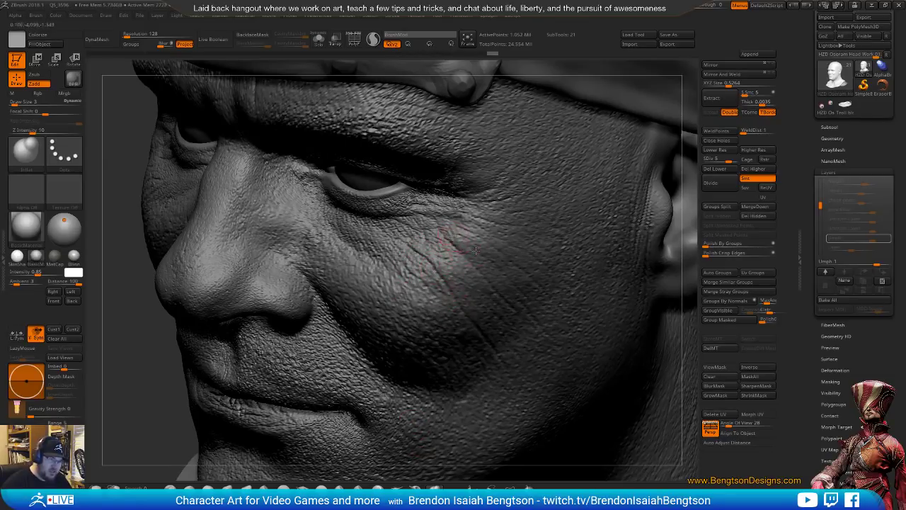
pyautogui.press('space')
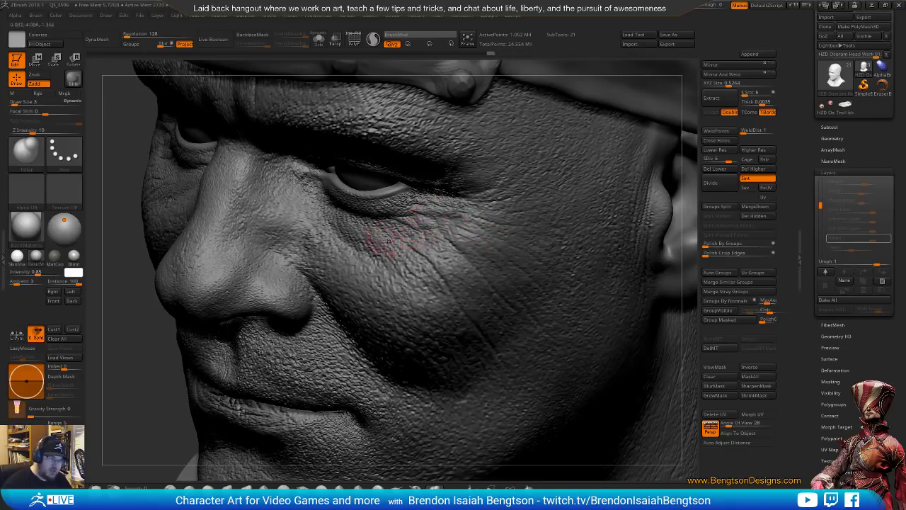
pyautogui.moveTo(387, 243); pyautogui.dragTo(406, 194, button='right')
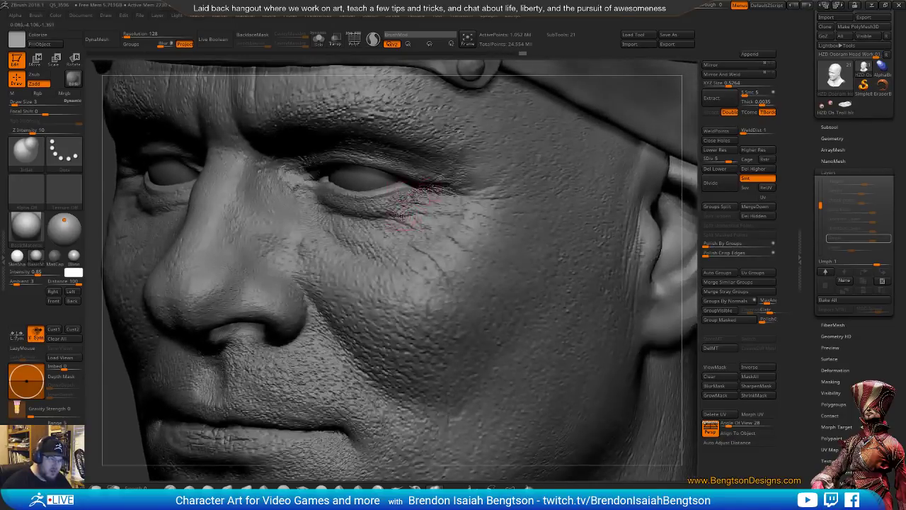
pyautogui.press('space')
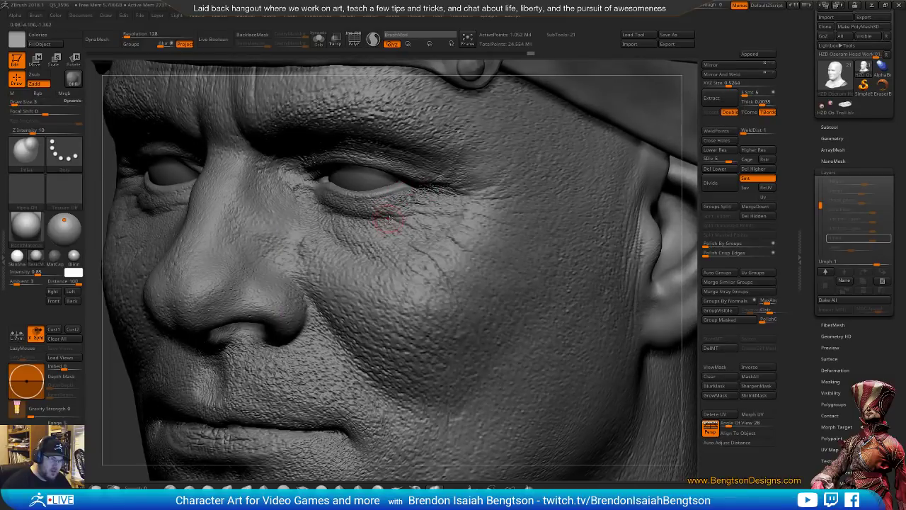
pyautogui.moveTo(383, 219)
pyautogui.mouseDown()
pyautogui.moveTo(369, 212)
pyautogui.moveTo(394, 220)
pyautogui.mouseUp()
pyautogui.moveTo(395, 219)
pyautogui.mouseDown()
pyautogui.moveTo(402, 223)
pyautogui.moveTo(397, 209)
pyautogui.moveTo(403, 228)
pyautogui.mouseUp()
# Return the head to subdivision level 6 and compare the face with the Umph layer hidden and shown.
pyautogui.click(733, 159)
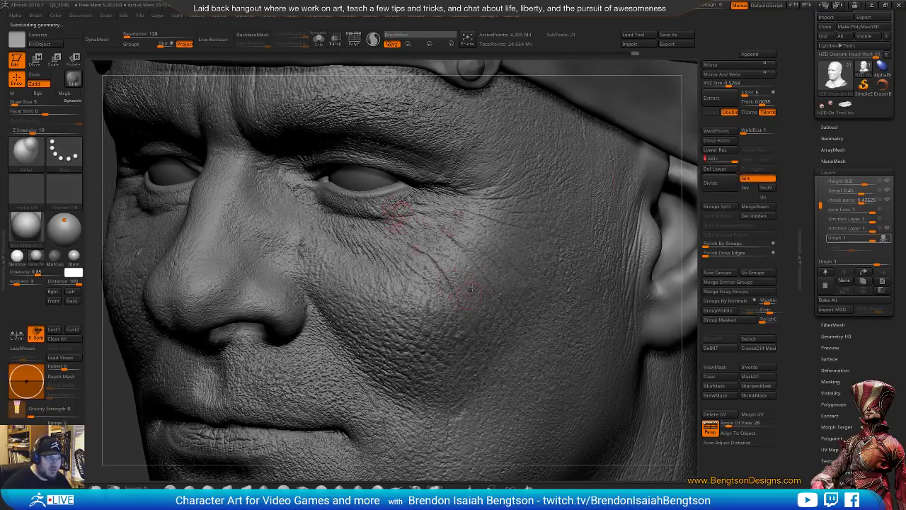
pyautogui.click(888, 241)
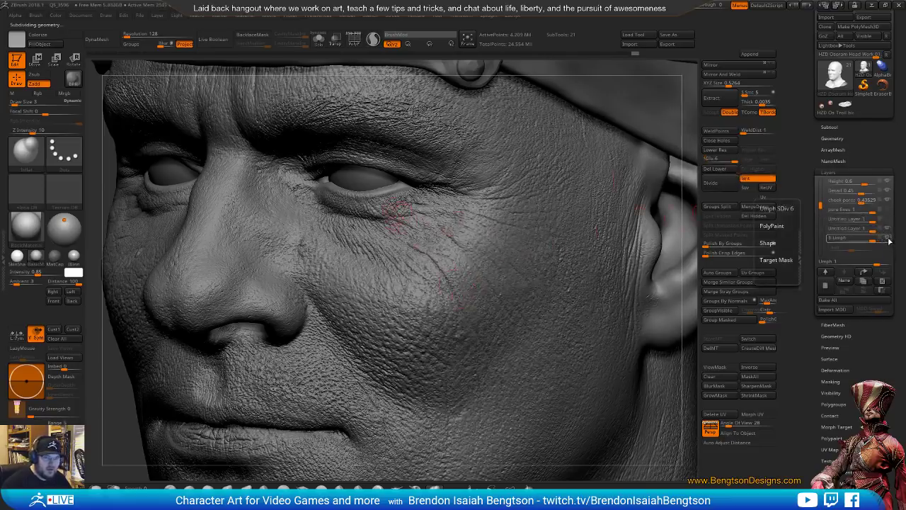
pyautogui.click(889, 241)
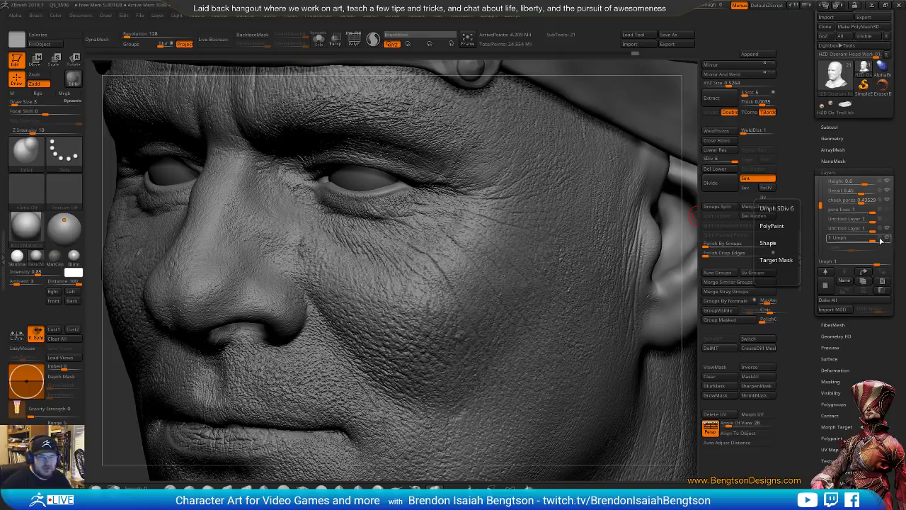
pyautogui.click(882, 245)
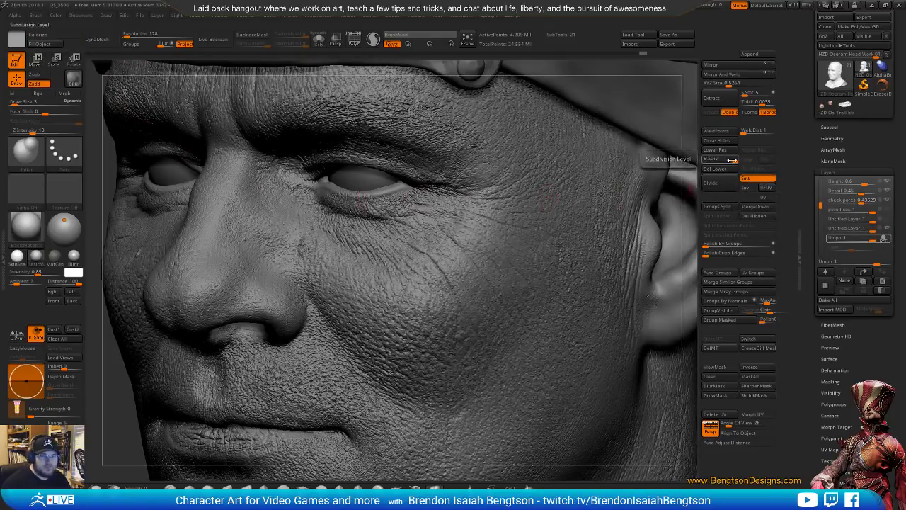
# Lower the head to subdivision level 5 and inflate the fine wrinkles around the eye with the draw size at 2.
pyautogui.moveTo(729, 161); pyautogui.dragTo(721, 161)
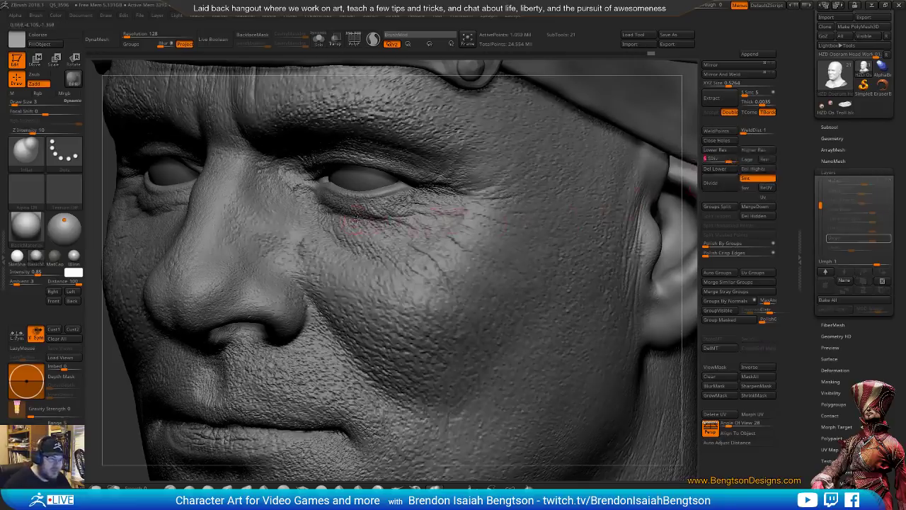
pyautogui.press('space')
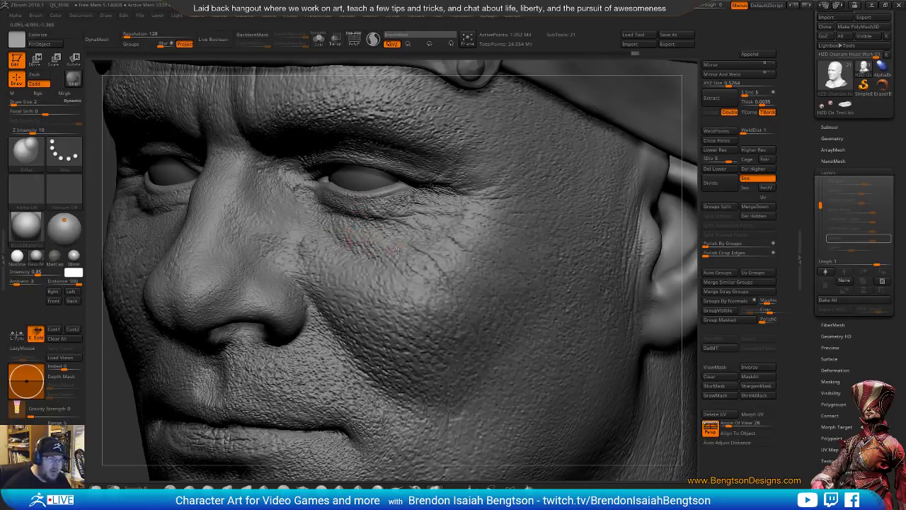
pyautogui.moveTo(361, 244)
pyautogui.mouseDown(button='right')
pyautogui.moveTo(397, 235)
pyautogui.moveTo(444, 199)
pyautogui.moveTo(402, 211)
pyautogui.moveTo(403, 219)
pyautogui.moveTo(312, 209)
pyautogui.moveTo(386, 227)
pyautogui.moveTo(370, 253)
pyautogui.mouseUp(button='right')
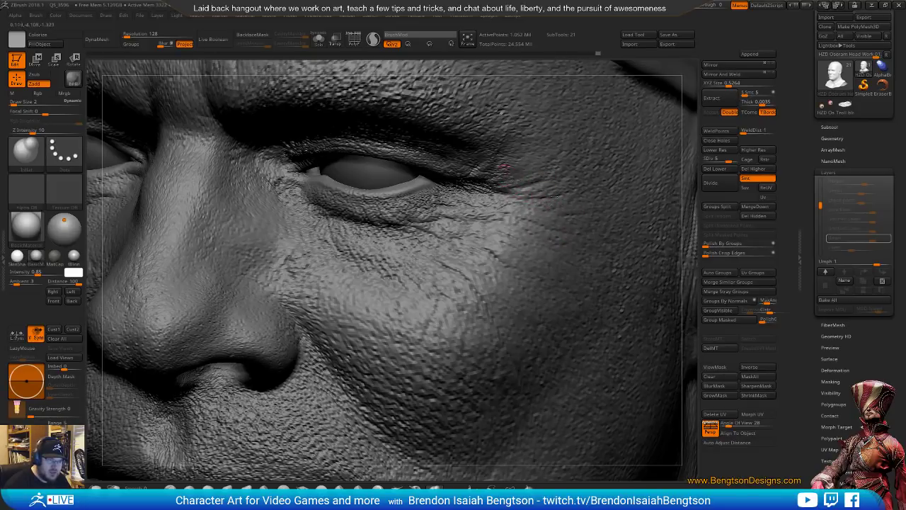
pyautogui.moveTo(497, 187)
pyautogui.keyDown('ctrl'); pyautogui.mouseDown(button='right')
pyautogui.moveTo(374, 239)
pyautogui.moveTo(378, 216)
pyautogui.moveTo(382, 244)
pyautogui.moveTo(361, 231)
pyautogui.moveTo(415, 210)
pyautogui.moveTo(449, 183)
pyautogui.moveTo(428, 169)
pyautogui.mouseUp(button='right'); pyautogui.keyUp('ctrl')
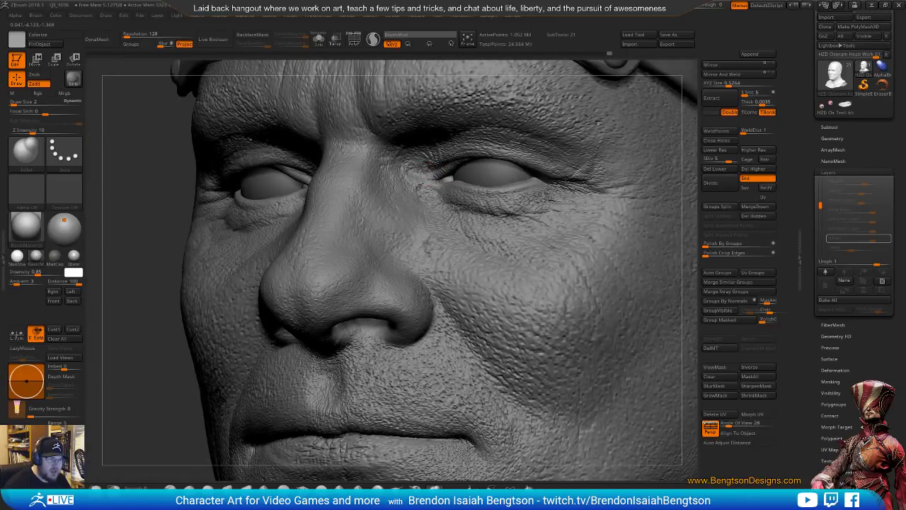
pyautogui.moveTo(418, 174)
pyautogui.mouseDown()
pyautogui.moveTo(429, 196)
pyautogui.moveTo(461, 192)
pyautogui.moveTo(454, 204)
pyautogui.moveTo(463, 205)
pyautogui.mouseUp()
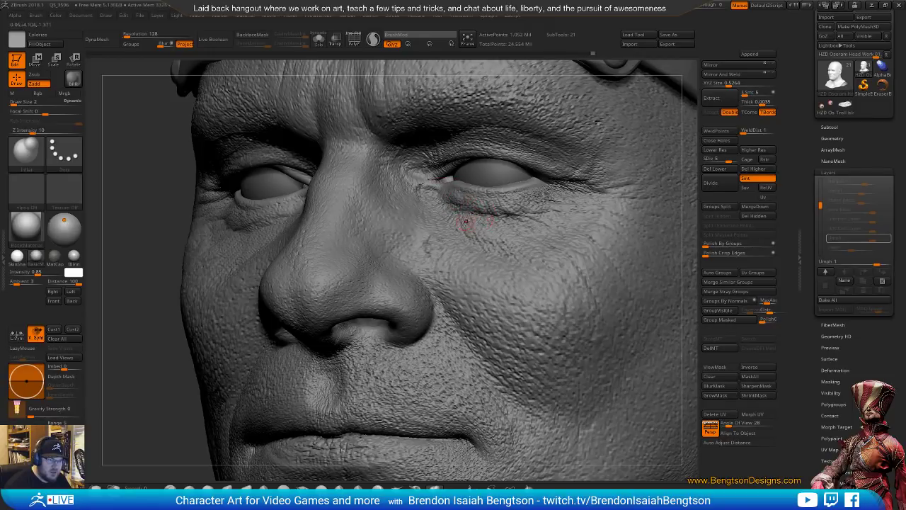
# Inflate the under-eye folds at draw size 6, working down to subdivision level 4, and return the head to level 6.
pyautogui.press('space')
pyautogui.moveTo(494, 218); pyautogui.dragTo(492, 218)
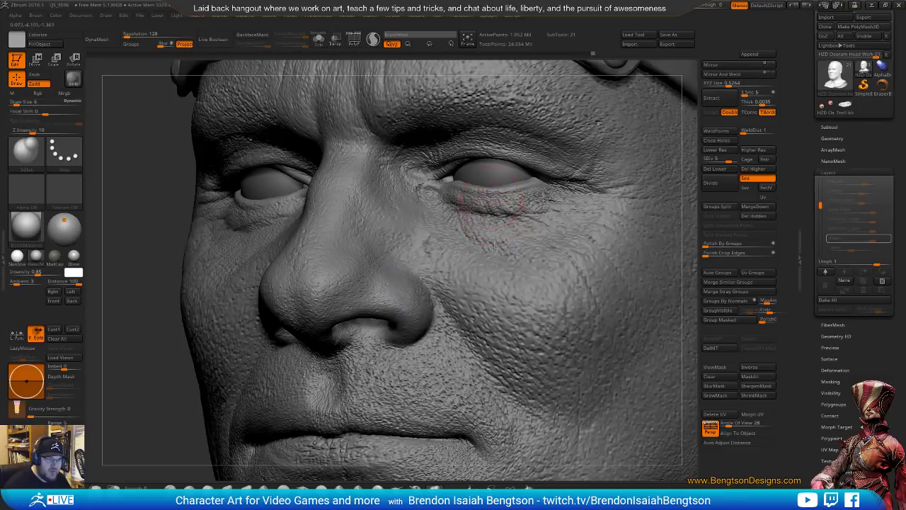
pyautogui.moveTo(486, 213); pyautogui.dragTo(474, 227, button='right')
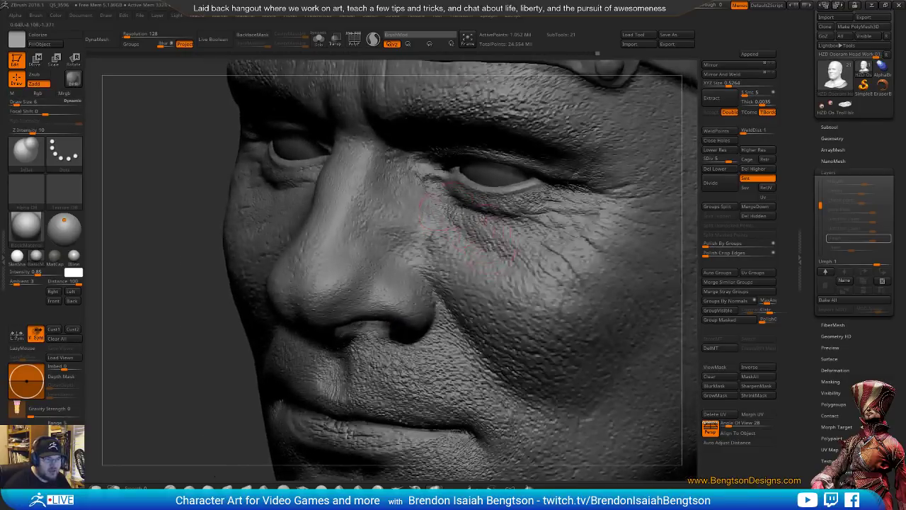
pyautogui.moveTo(728, 159); pyautogui.dragTo(723, 159)
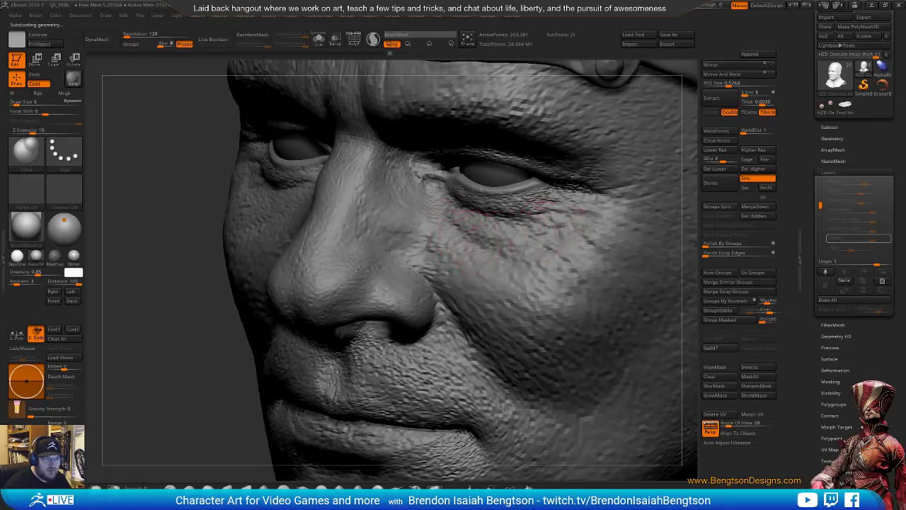
pyautogui.moveTo(453, 237)
pyautogui.mouseDown(button='right')
pyautogui.moveTo(632, 199)
pyautogui.moveTo(510, 221)
pyautogui.mouseUp(button='right')
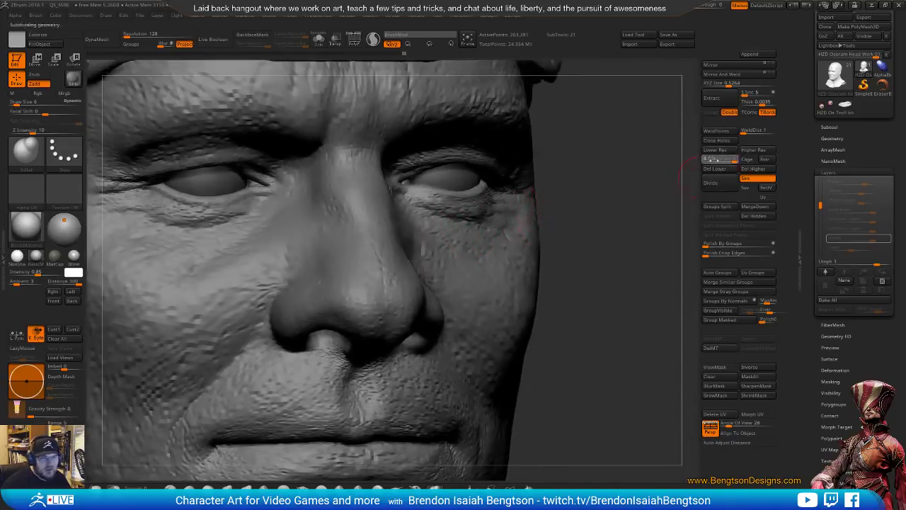
pyautogui.moveTo(658, 251); pyautogui.dragTo(625, 260, button='right')
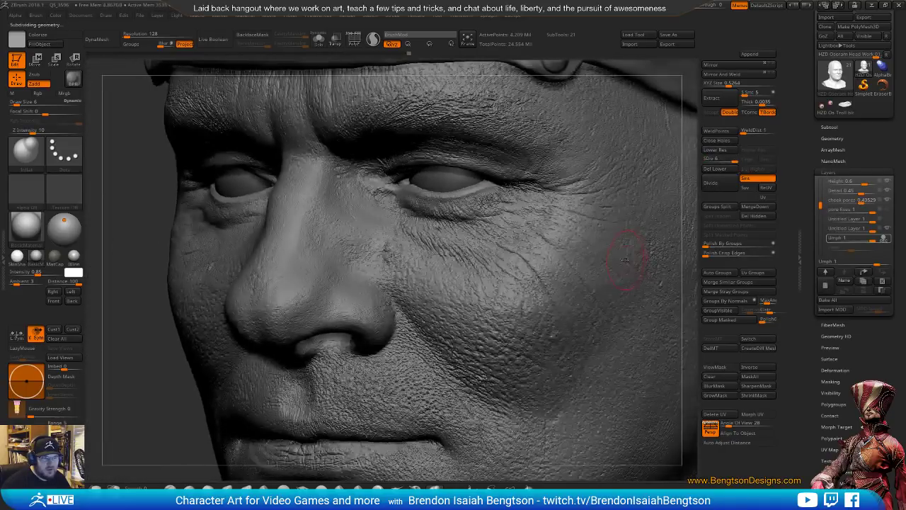
# Compare the eye and cheek wrinkles with the Umph layer hidden and shown, checking them from several angles.
pyautogui.moveTo(531, 281); pyautogui.dragTo(453, 260, button='right')
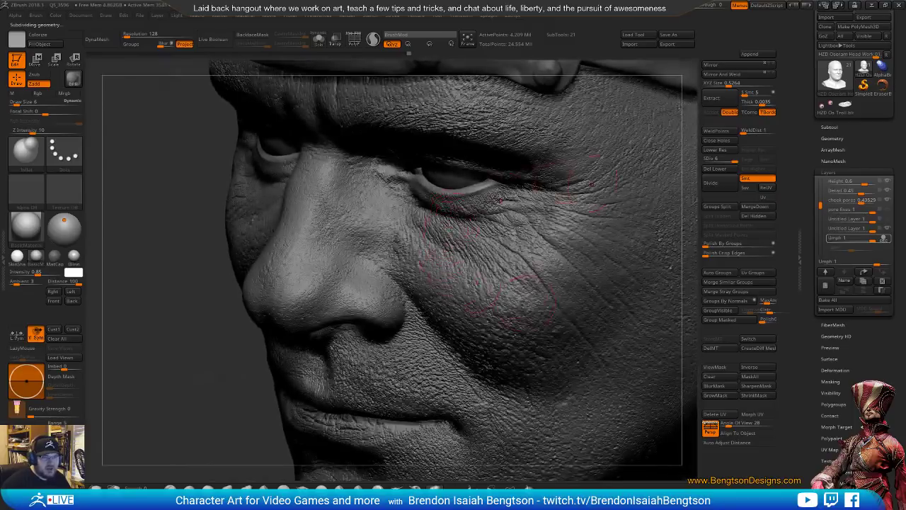
pyautogui.moveTo(889, 240)
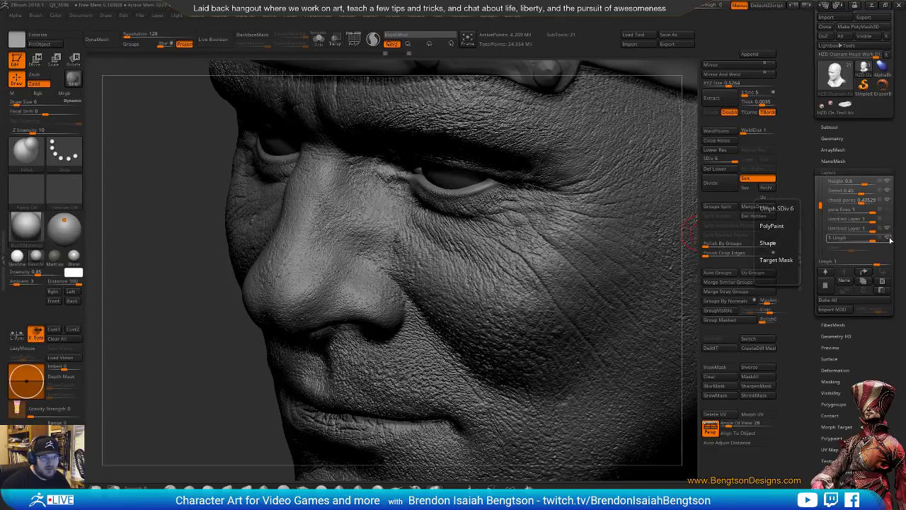
pyautogui.click(890, 240)
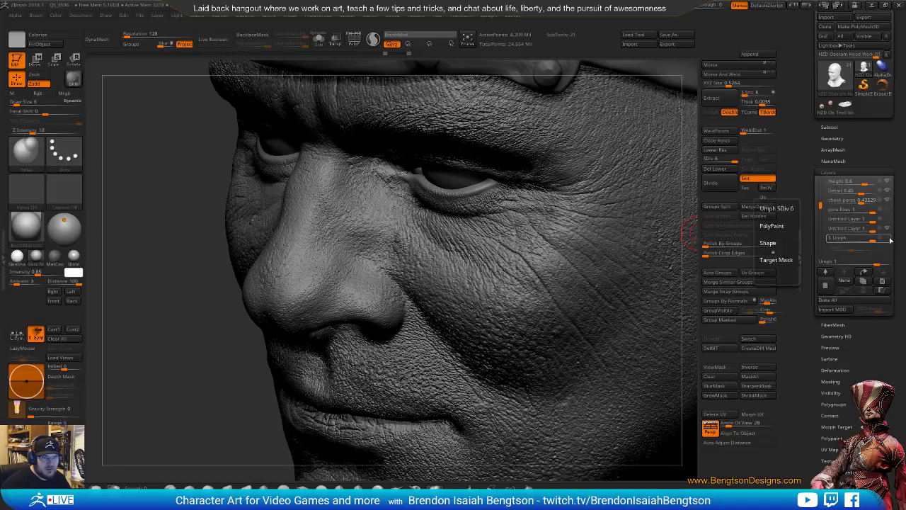
pyautogui.click(891, 241)
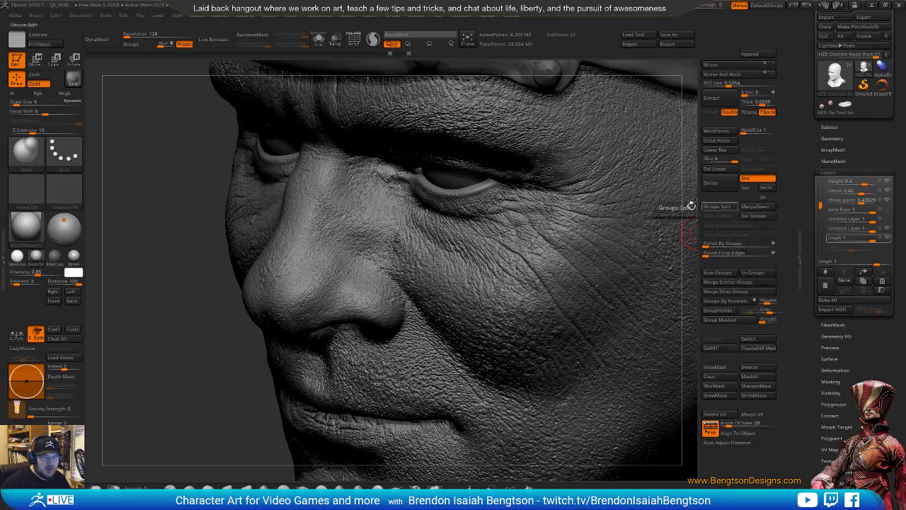
pyautogui.moveTo(678, 205); pyautogui.dragTo(533, 249)
pyautogui.moveTo(523, 269); pyautogui.dragTo(537, 244, button='right')
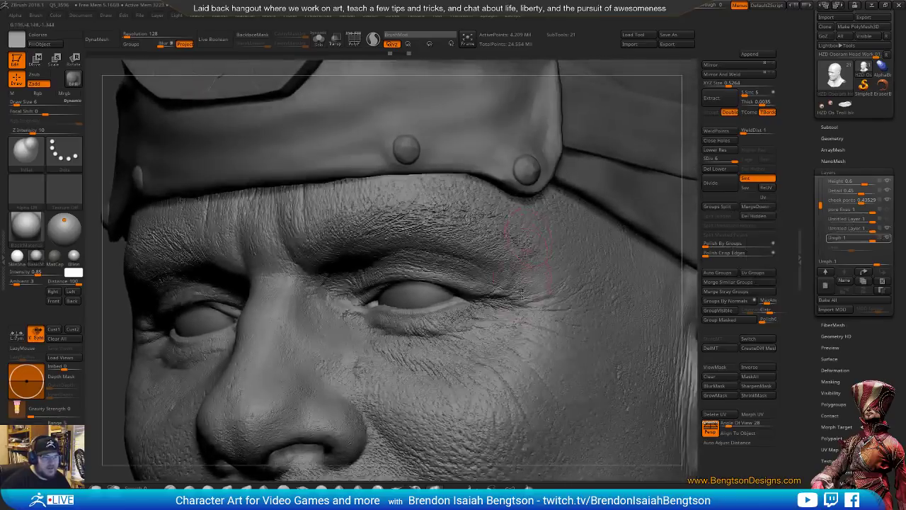
pyautogui.keyDown('alt'); pyautogui.moveTo(536, 284); pyautogui.dragTo(528, 208, button='right'); pyautogui.keyUp('alt')
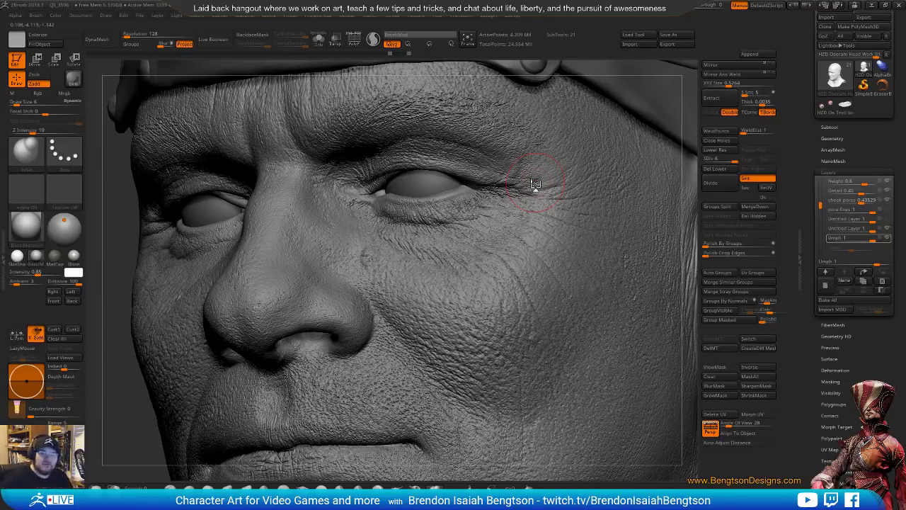
# Work the fine folds at the eye corner and lower lid with the Inflat brush at draw sizes 1 and 2.
pyautogui.press('space')
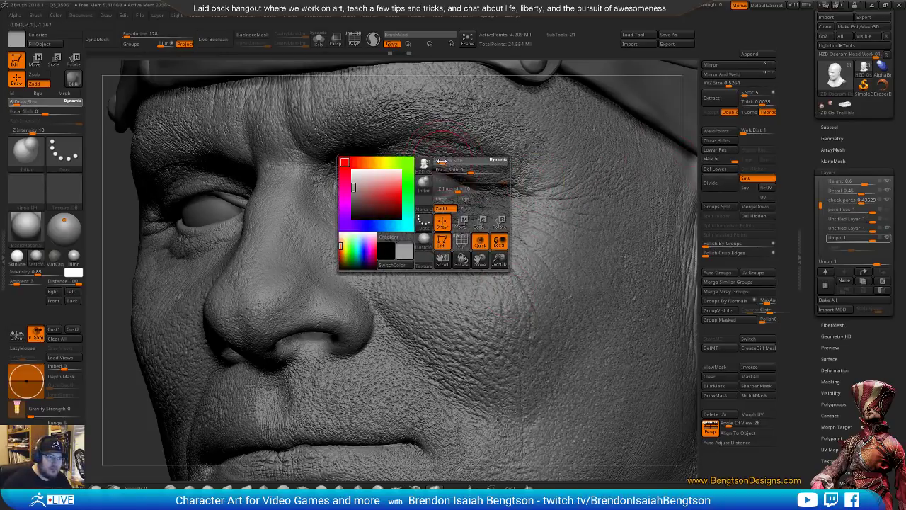
pyautogui.moveTo(442, 161); pyautogui.dragTo(437, 162)
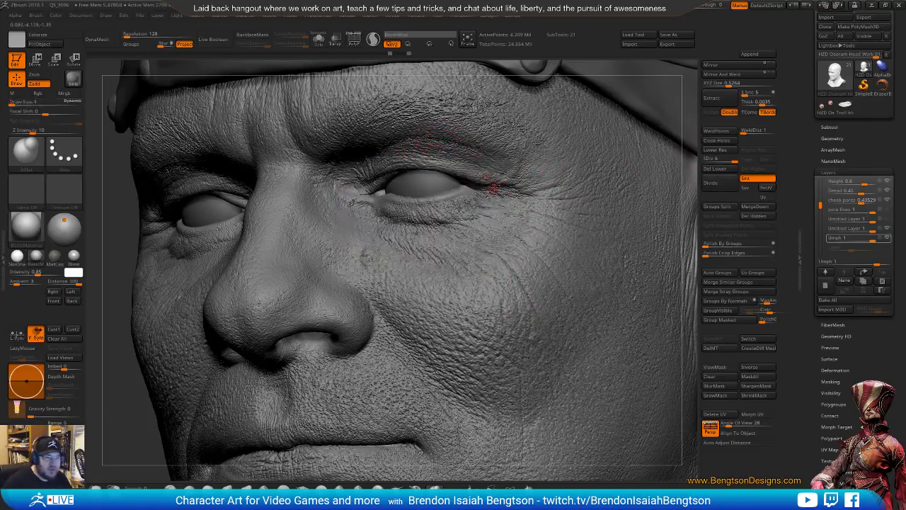
pyautogui.moveTo(494, 187); pyautogui.dragTo(470, 194)
pyautogui.moveTo(440, 200); pyautogui.dragTo(408, 212, button='right')
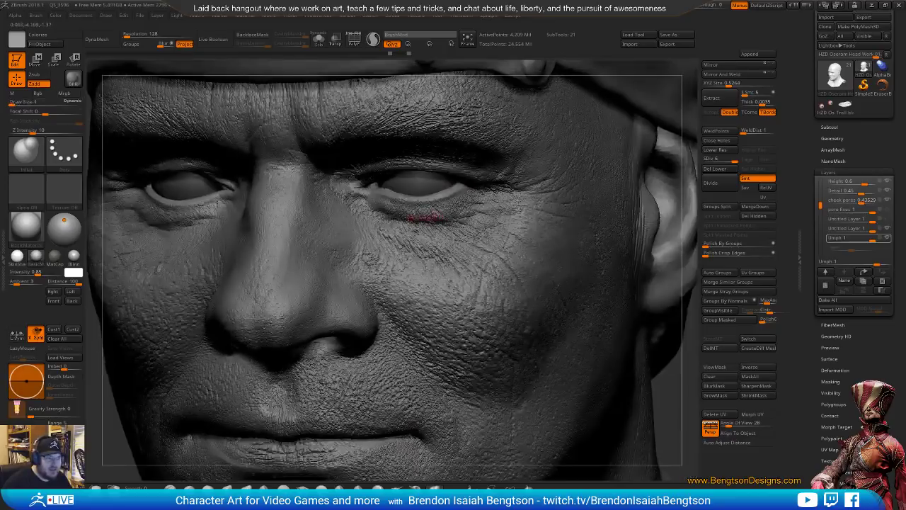
pyautogui.press('space')
pyautogui.moveTo(408, 212); pyautogui.dragTo(409, 214)
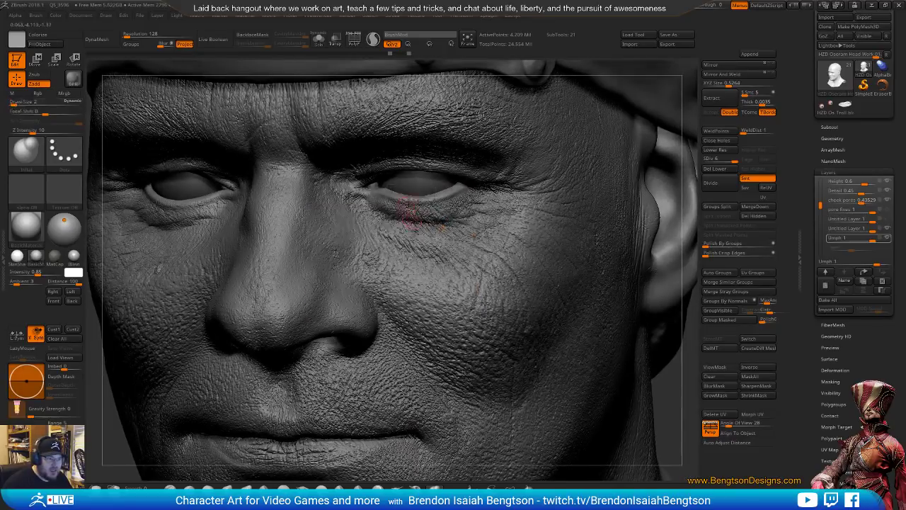
pyautogui.keyDown('ctrl'); pyautogui.moveTo(422, 232); pyautogui.dragTo(418, 221, button='right'); pyautogui.keyUp('ctrl')
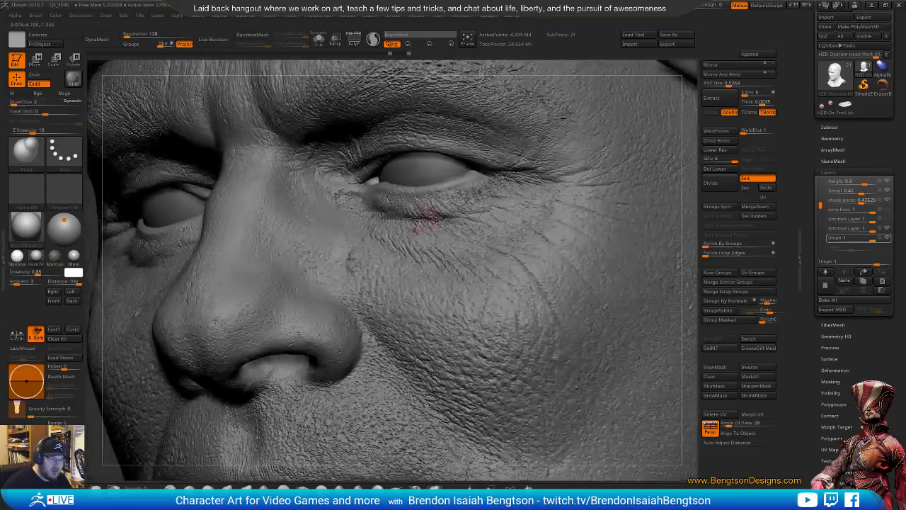
pyautogui.click(427, 219)
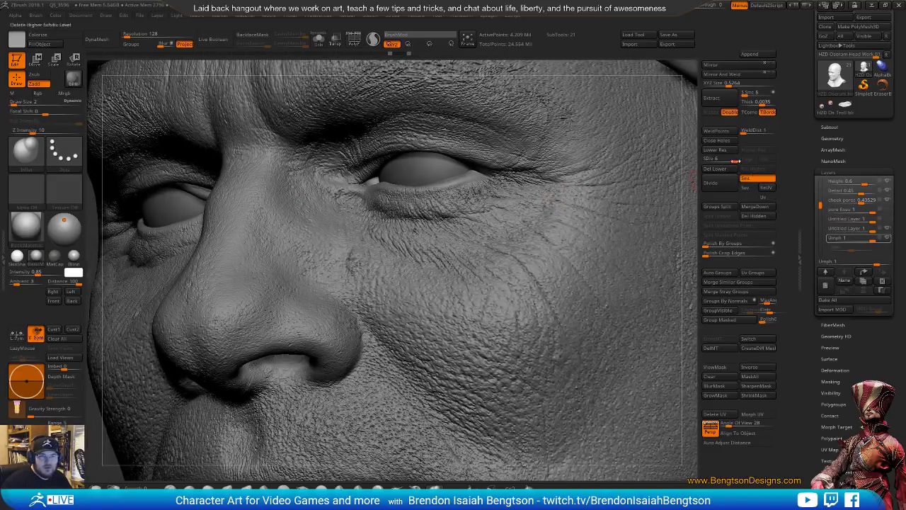
# Turn on recording for the Umph layer and switch off Colorize on the head.
pyautogui.click(881, 238)
pyautogui.click(882, 239)
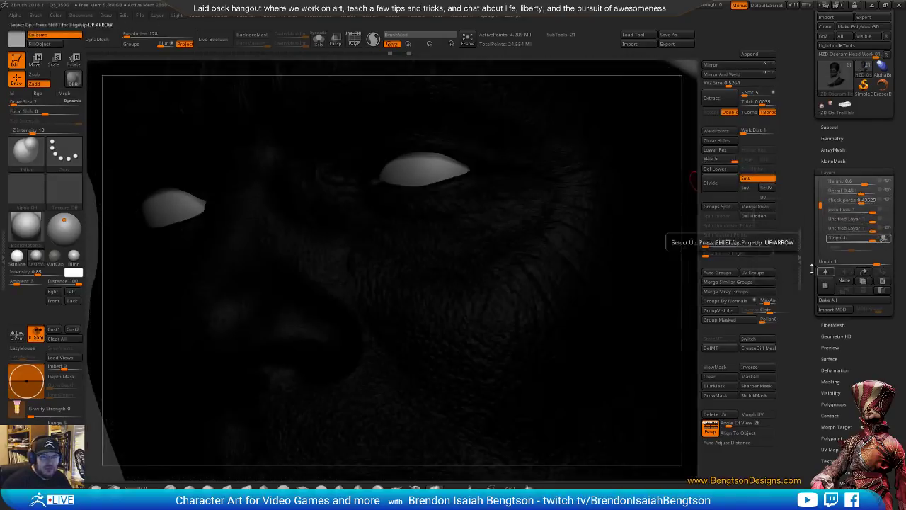
pyautogui.click(76, 38)
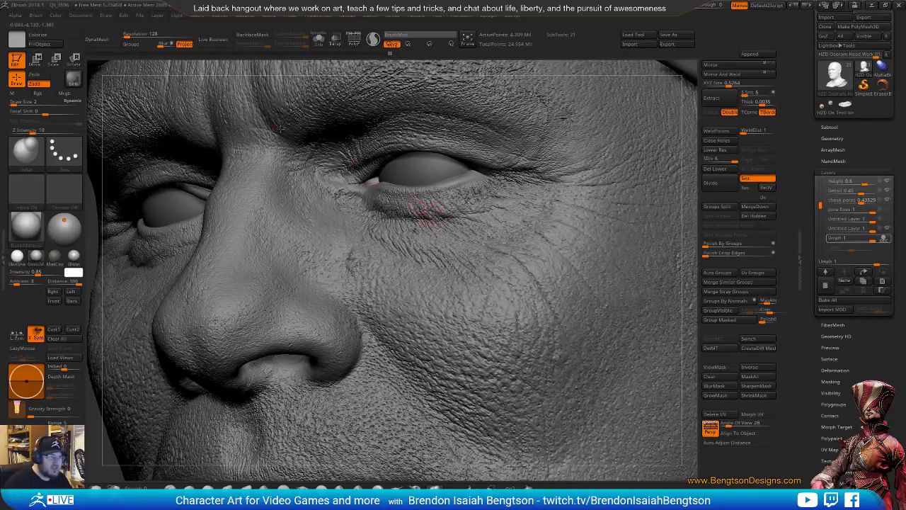
# Switch on Colorize for the head and examine its painted surface around the eyes and cheek.
pyautogui.click(64, 37)
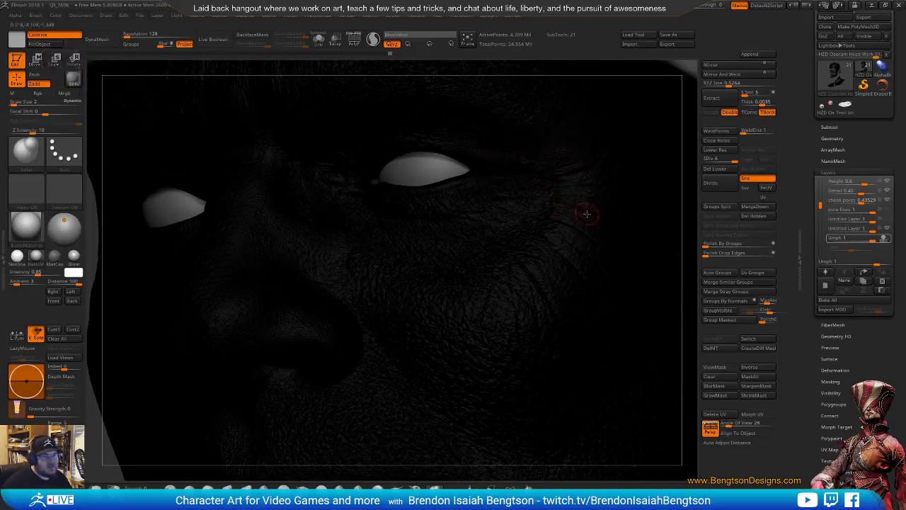
pyautogui.keyDown('ctrl'); pyautogui.moveTo(442, 269); pyautogui.dragTo(438, 199, button='right'); pyautogui.keyUp('ctrl')
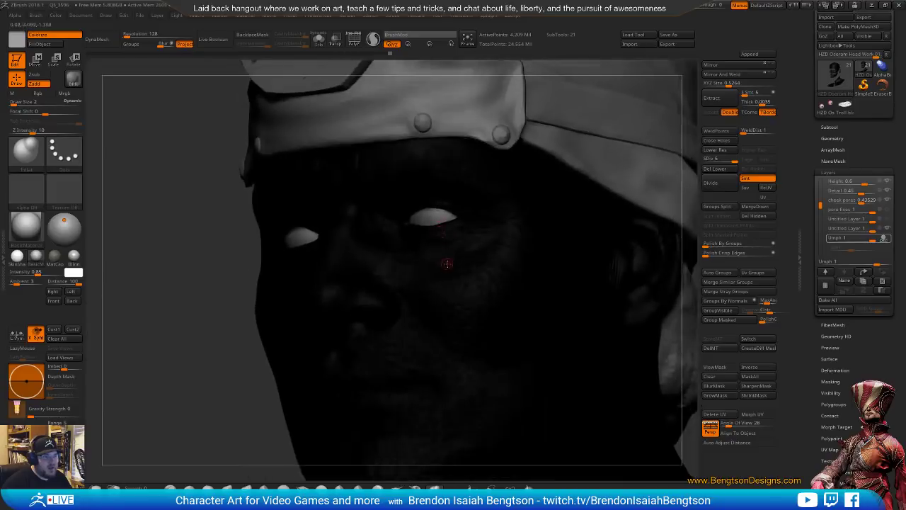
pyautogui.keyDown('ctrl'); pyautogui.moveTo(449, 263); pyautogui.dragTo(439, 294, button='right'); pyautogui.keyUp('ctrl')
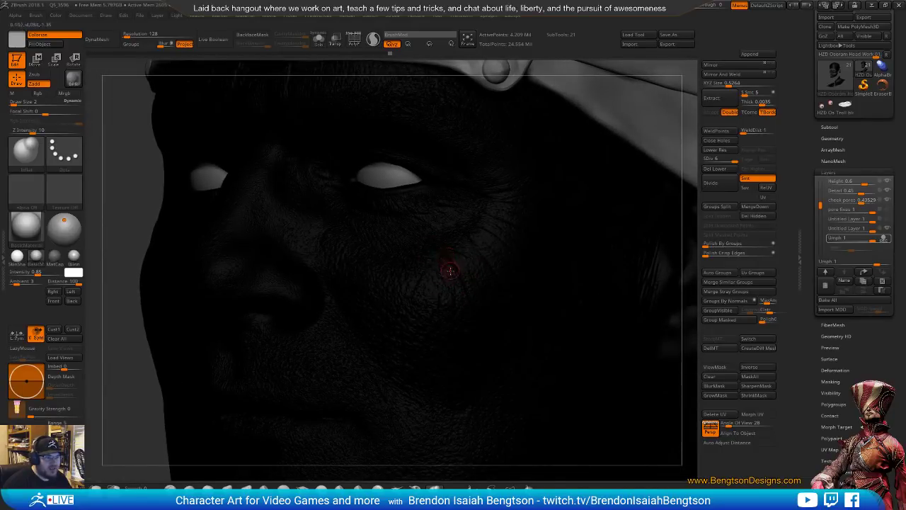
pyautogui.moveTo(402, 222); pyautogui.dragTo(440, 208, button='right')
# Save the project and switch Colorize off to show the head in plain material.
pyautogui.hotkey('ctrl', 's')
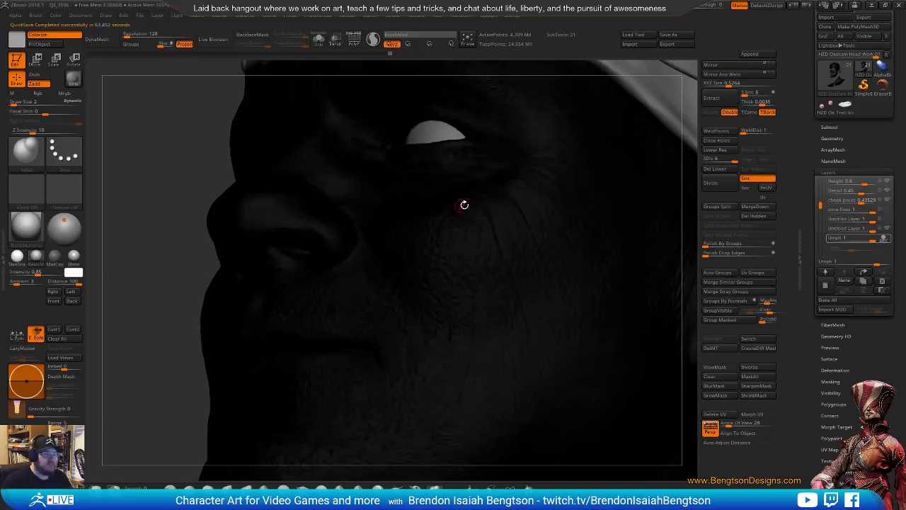
pyautogui.click(314, 15)
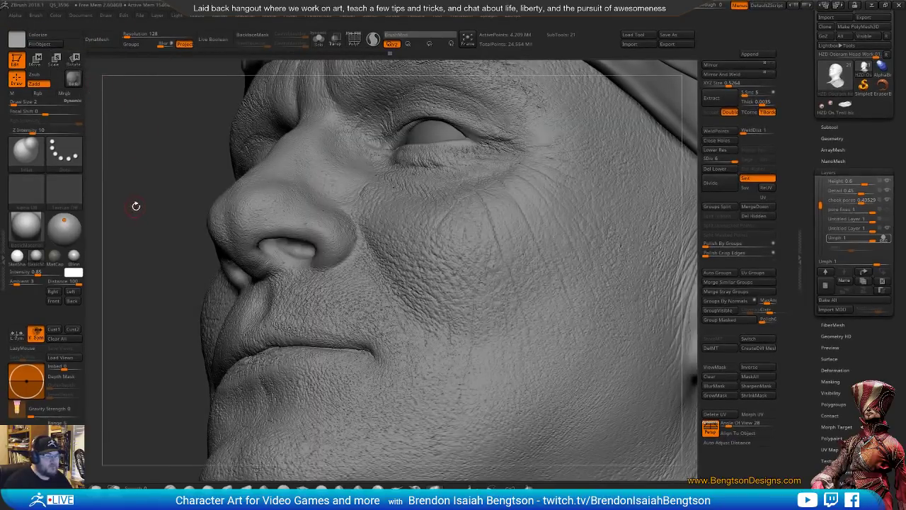
# Review the skin detail on the whole bust from the front and side, and close up on the opposite cheek.
pyautogui.moveTo(139, 218); pyautogui.dragTo(139, 217)
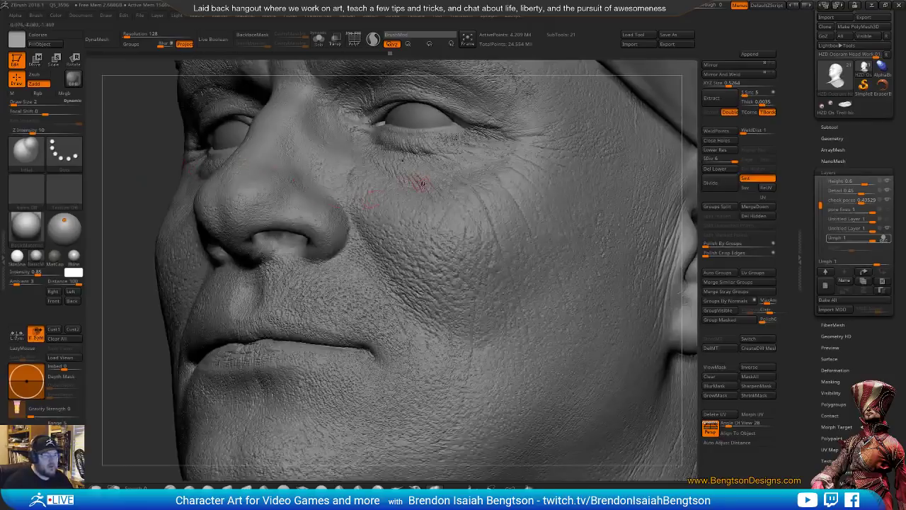
pyautogui.keyDown('ctrl'); pyautogui.moveTo(410, 187); pyautogui.dragTo(433, 205, button='right'); pyautogui.keyUp('ctrl')
pyautogui.moveTo(432, 241); pyautogui.dragTo(449, 255, button='right')
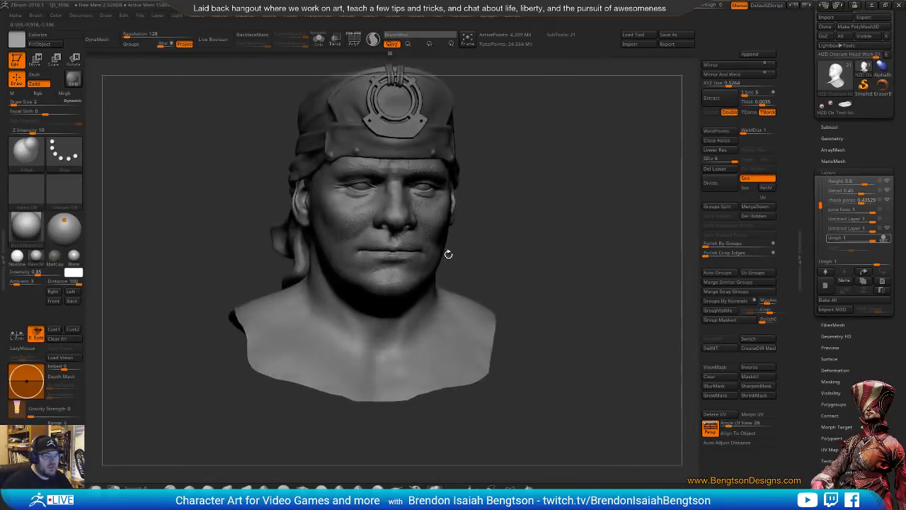
pyautogui.moveTo(404, 290); pyautogui.dragTo(404, 287, button='right')
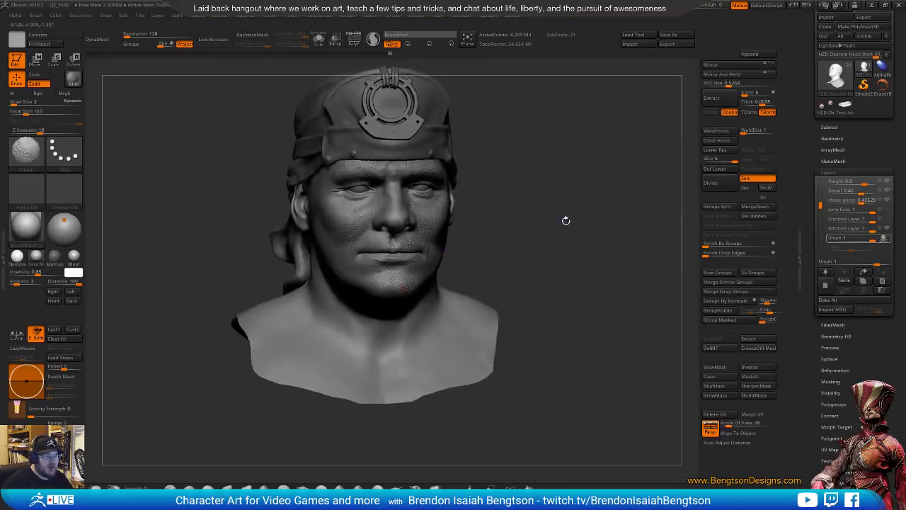
pyautogui.moveTo(569, 219); pyautogui.dragTo(544, 226)
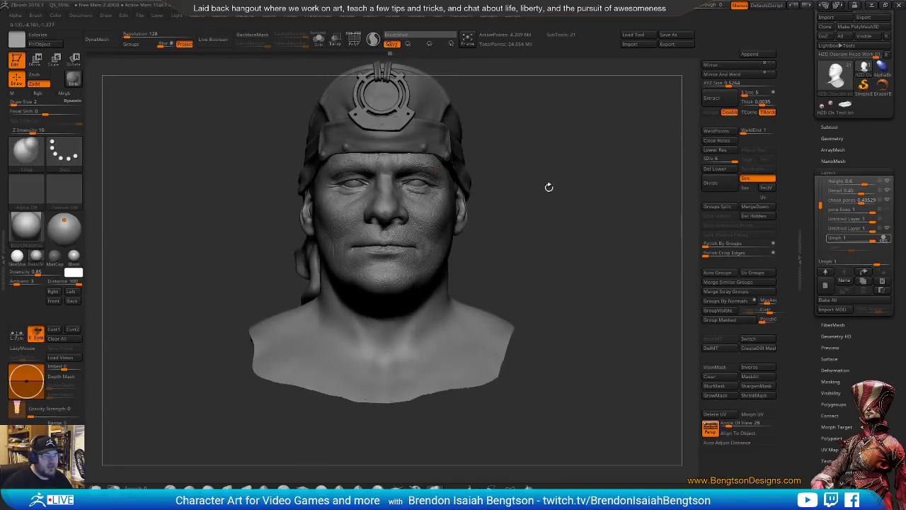
pyautogui.moveTo(553, 166); pyautogui.dragTo(571, 199)
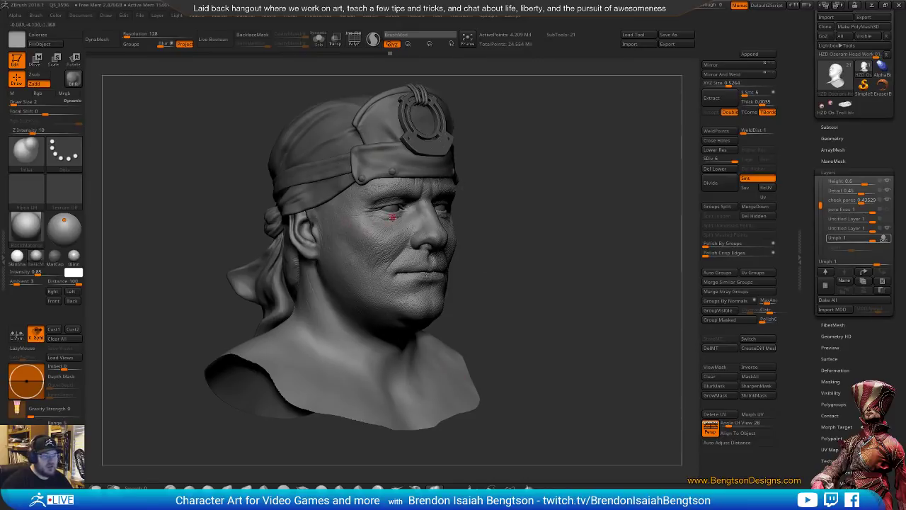
pyautogui.keyDown('alt'); pyautogui.moveTo(537, 241); pyautogui.dragTo(540, 260); pyautogui.keyUp('alt')
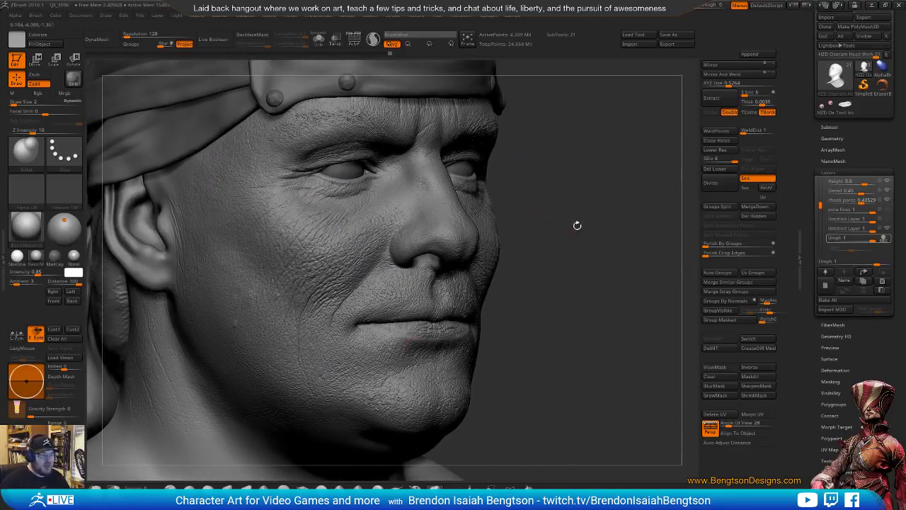
# Review the whole bust and the skin detail across the face.
pyautogui.press('f')
pyautogui.moveTo(554, 264); pyautogui.dragTo(548, 228)
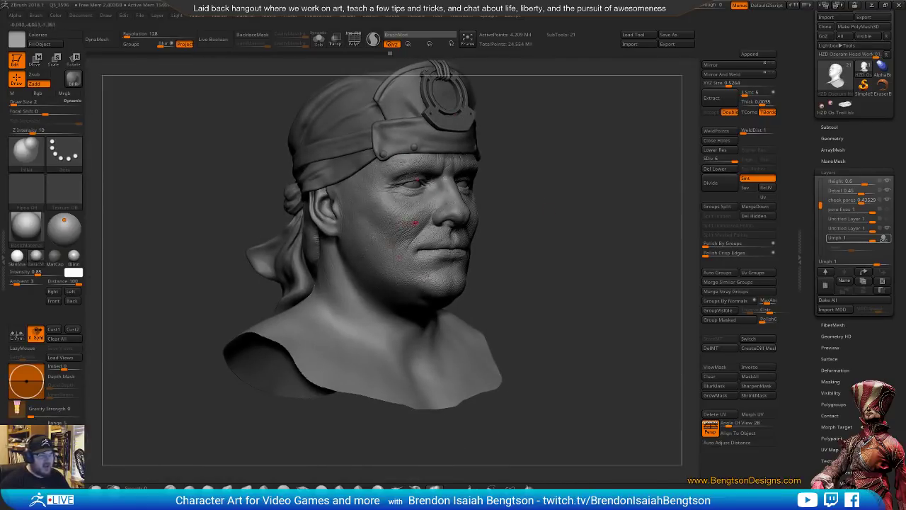
pyautogui.keyDown('alt'); pyautogui.moveTo(571, 190); pyautogui.dragTo(612, 219); pyautogui.keyUp('alt')
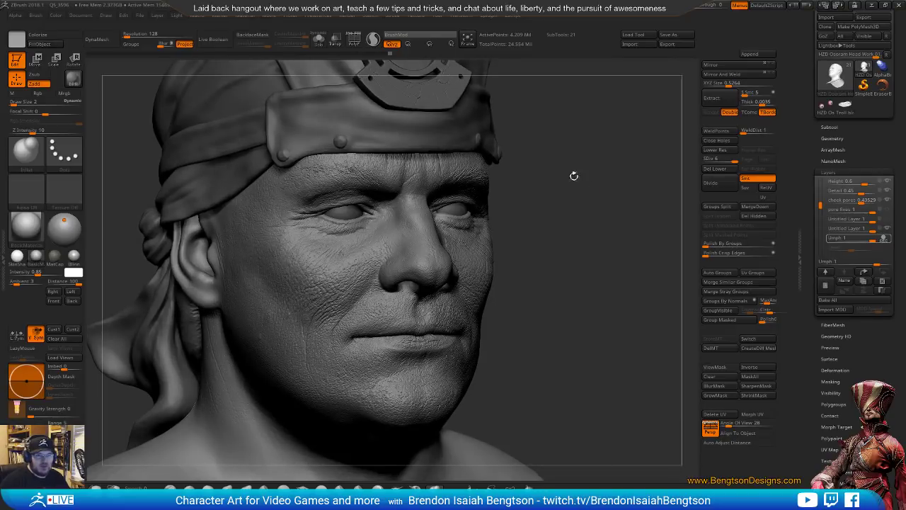
# Inspect the headband plate and cloth wrap subtools with the subtool list open, and reselect the head.
pyautogui.keyDown('alt'); pyautogui.click(372, 117); pyautogui.keyUp('alt')
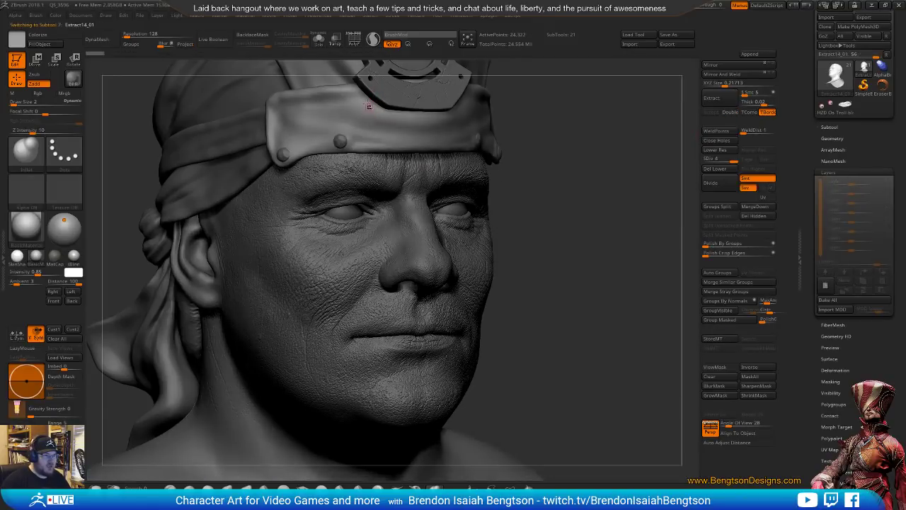
pyautogui.click(828, 127)
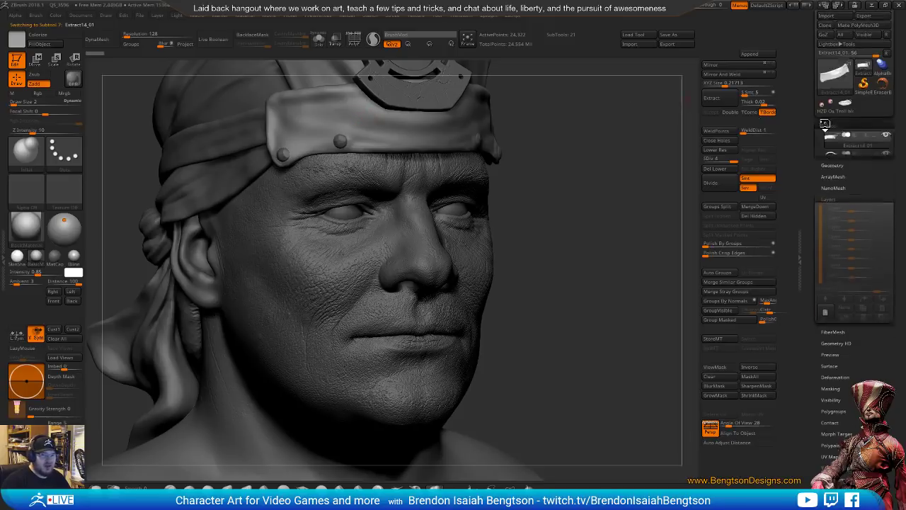
pyautogui.keyDown('alt'); pyautogui.click(394, 100); pyautogui.keyUp('alt')
pyautogui.keyDown('alt'); pyautogui.click(232, 152); pyautogui.keyUp('alt')
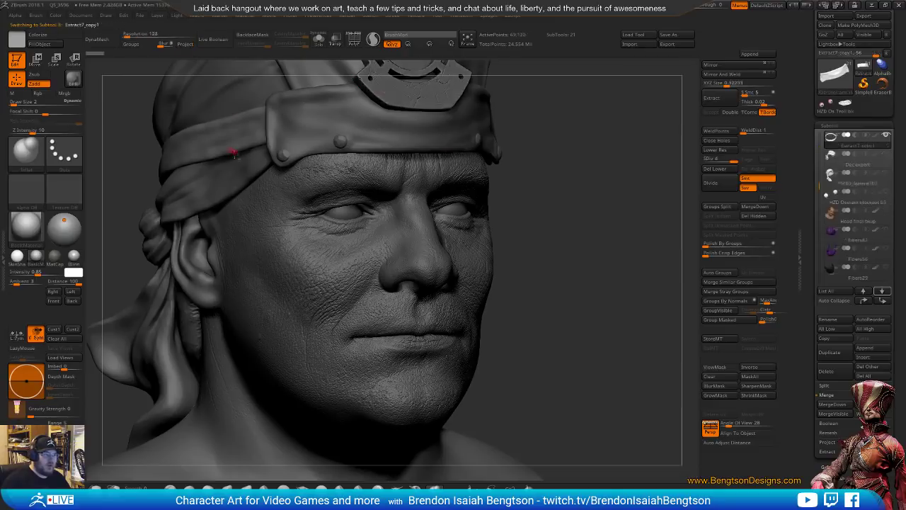
pyautogui.keyDown('alt'); pyautogui.click(257, 243); pyautogui.keyUp('alt')
pyautogui.keyDown('alt'); pyautogui.click(265, 244); pyautogui.keyUp('alt')
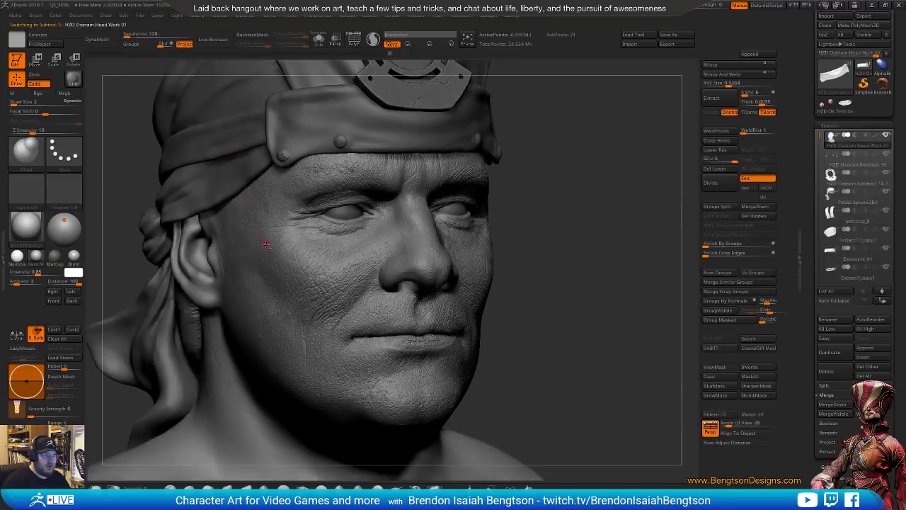
# Bring up the head's layer list again with the Umph layer in view.
pyautogui.moveTo(634, 232)
pyautogui.mouseDown()
pyautogui.moveTo(643, 241)
pyautogui.moveTo(646, 234)
pyautogui.mouseUp()
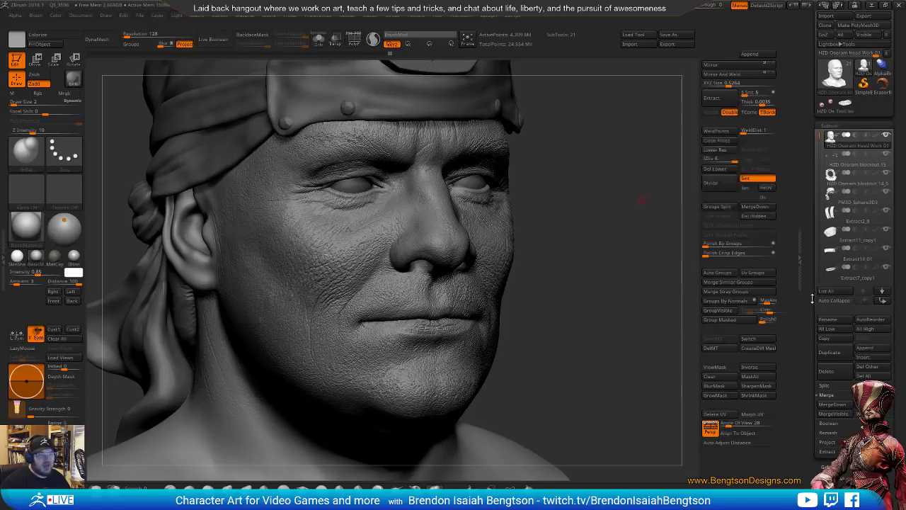
pyautogui.scroll(-3, 828, 408)
pyautogui.scroll(-2, 829, 368)
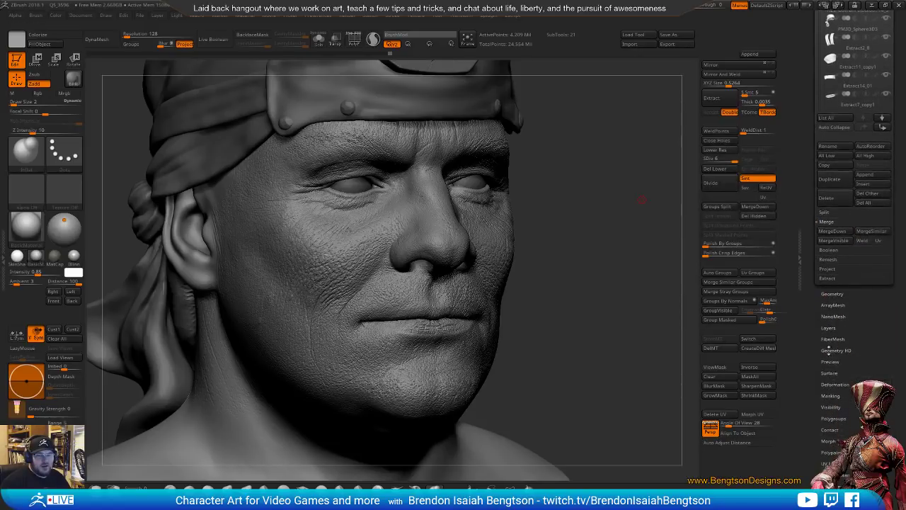
pyautogui.scroll(-3, 828, 327)
pyautogui.scroll(3, 852, 225)
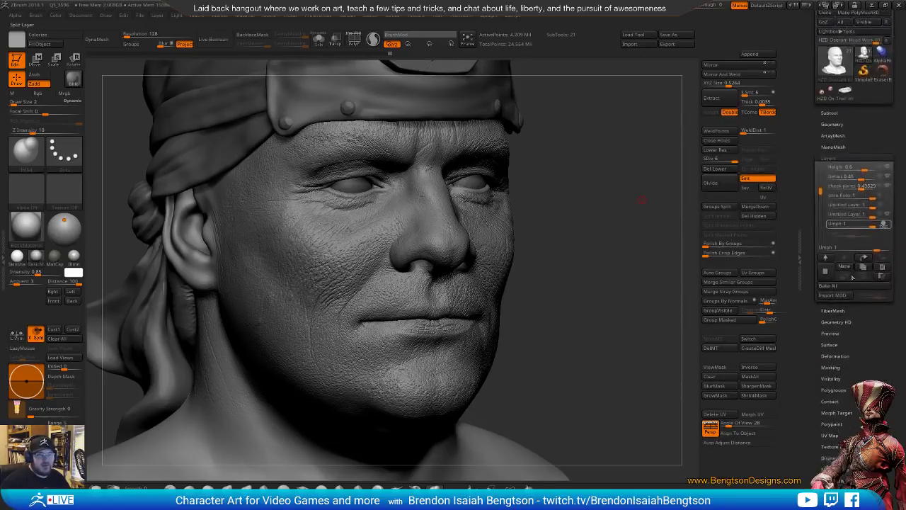
pyautogui.moveTo(850, 222)
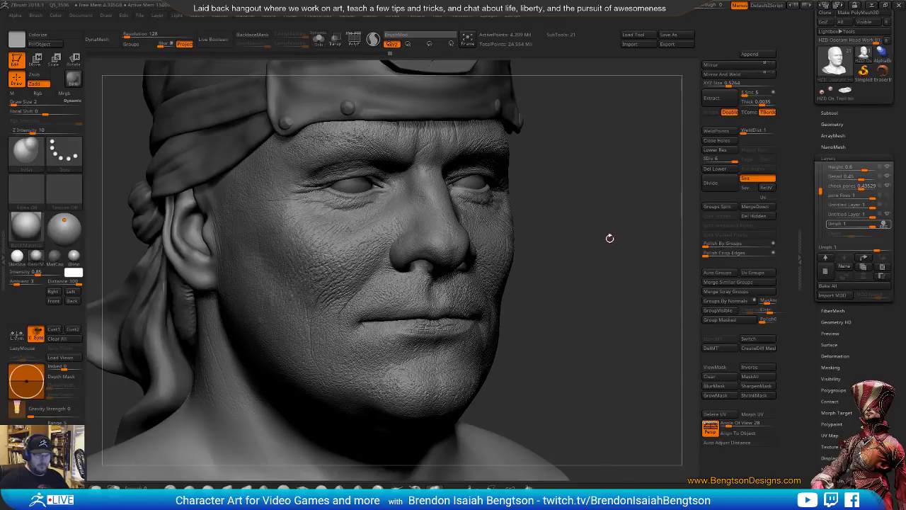
# Lower the head to subdivision level 5 with the eye and cheek area framed up close.
pyautogui.moveTo(613, 245)
pyautogui.mouseDown()
pyautogui.moveTo(588, 249)
pyautogui.moveTo(621, 255)
pyautogui.mouseUp()
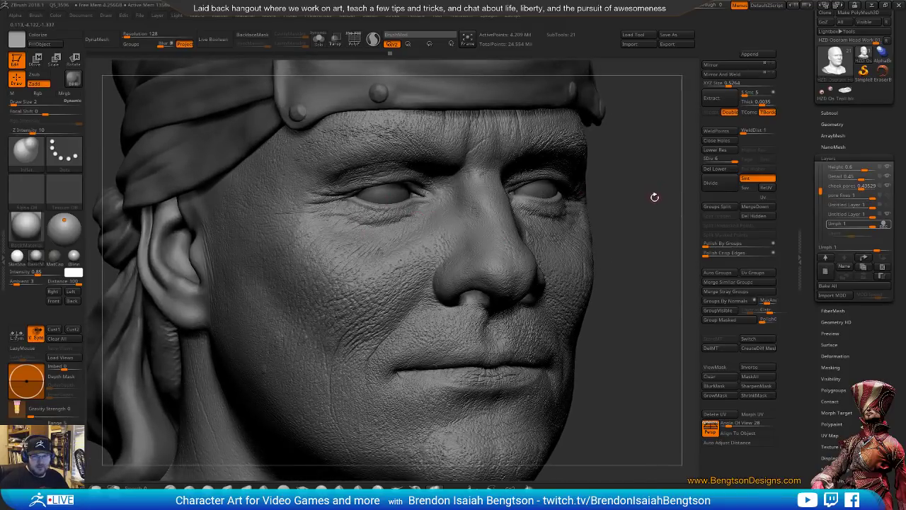
pyautogui.moveTo(655, 198); pyautogui.dragTo(659, 208)
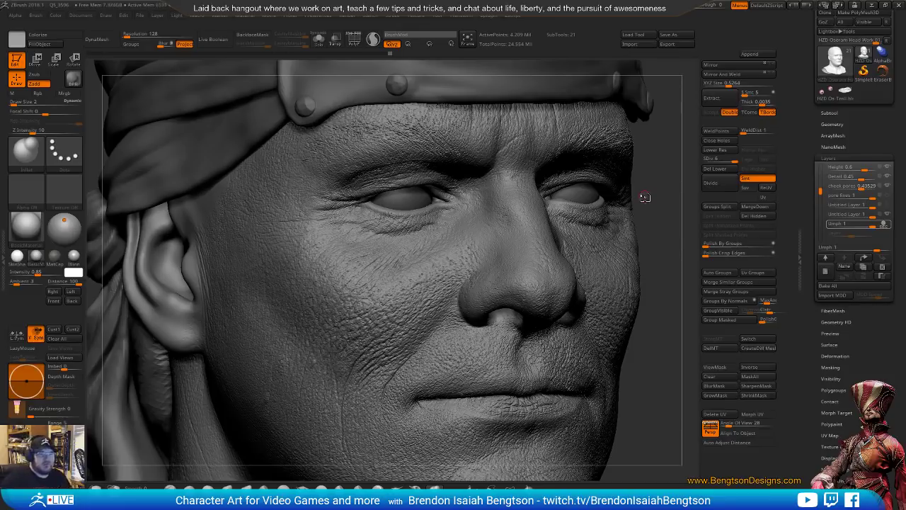
pyautogui.moveTo(670, 243)
pyautogui.mouseDown()
pyautogui.moveTo(674, 229)
pyautogui.moveTo(677, 272)
pyautogui.mouseUp()
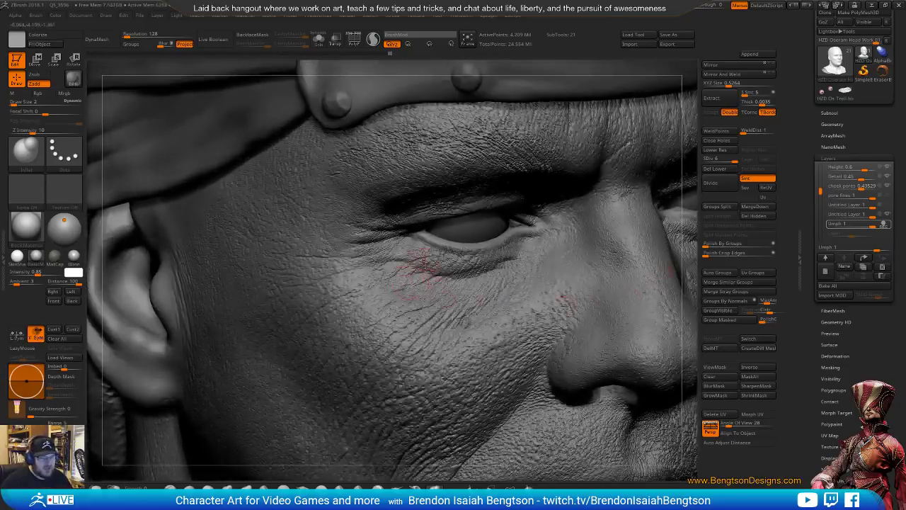
pyautogui.moveTo(438, 277)
pyautogui.keyDown('alt'); pyautogui.mouseDown()
pyautogui.moveTo(419, 276)
pyautogui.moveTo(423, 284)
pyautogui.mouseUp(); pyautogui.keyUp('alt')
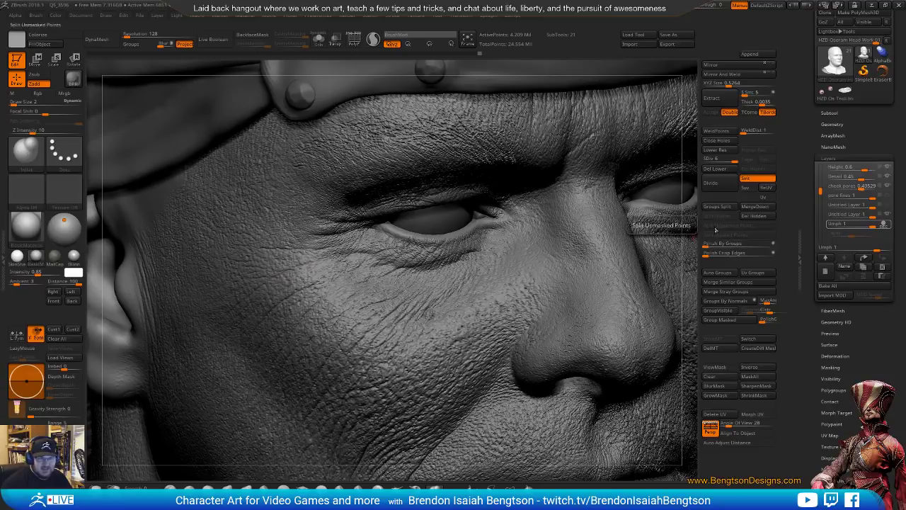
pyautogui.click(730, 162)
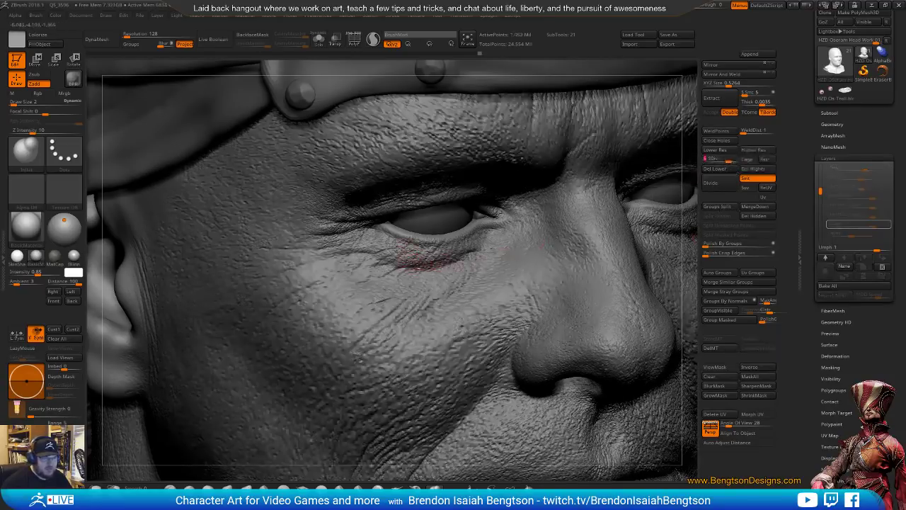
# Examine the eye wrinkles, under-eye folds and cheek pores at subdivision level 5 from several angles and light directions.
pyautogui.moveTo(416, 260)
pyautogui.keyDown('ctrl'); pyautogui.mouseDown(button='right')
pyautogui.moveTo(425, 289)
pyautogui.moveTo(415, 264)
pyautogui.mouseUp(button='right'); pyautogui.keyUp('ctrl')
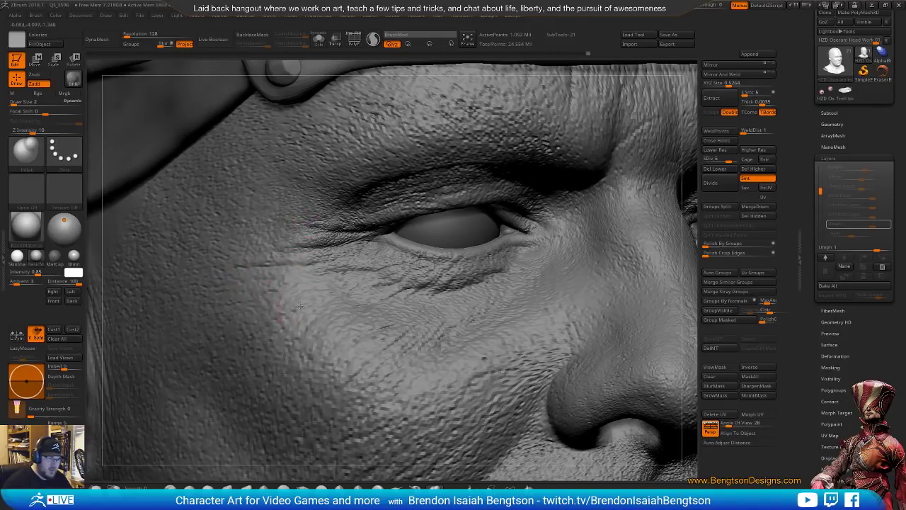
pyautogui.moveTo(299, 306); pyautogui.dragTo(351, 306, button='right')
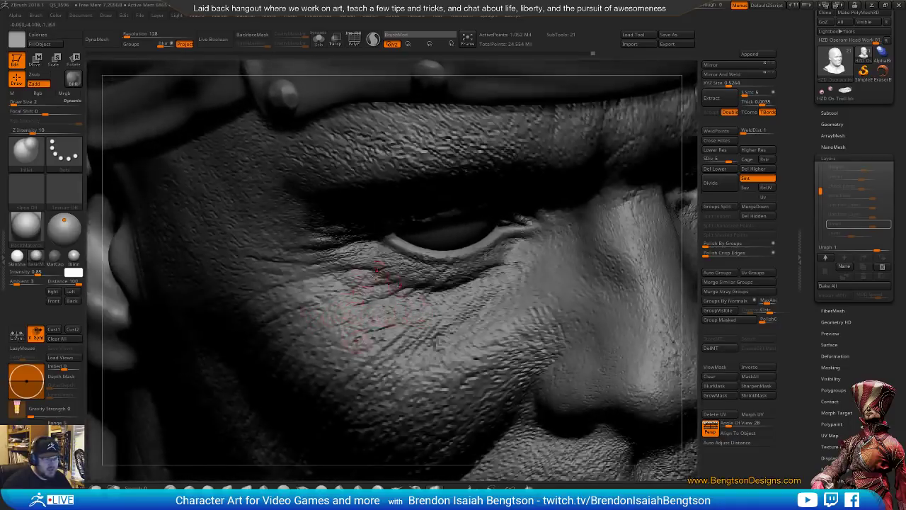
pyautogui.moveTo(357, 337)
pyautogui.mouseDown(button='right')
pyautogui.moveTo(362, 296)
pyautogui.moveTo(376, 320)
pyautogui.mouseUp(button='right')
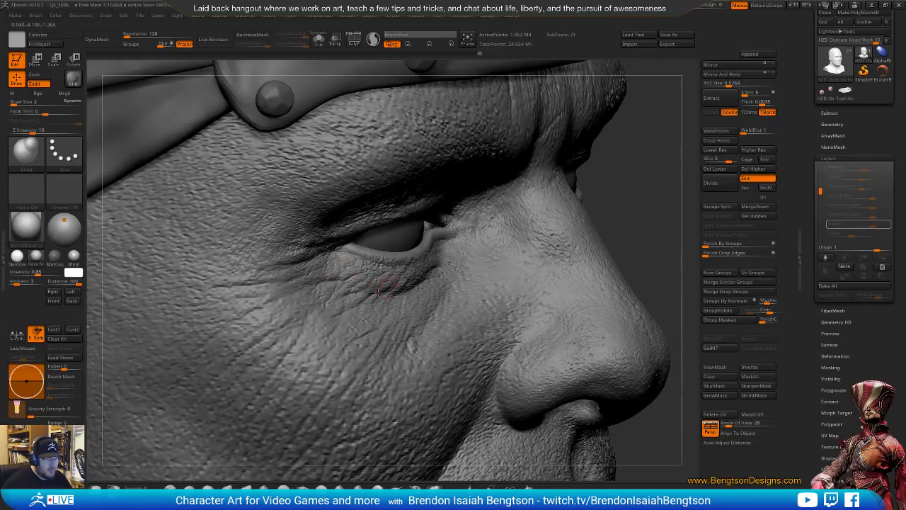
pyautogui.moveTo(640, 192); pyautogui.dragTo(567, 196)
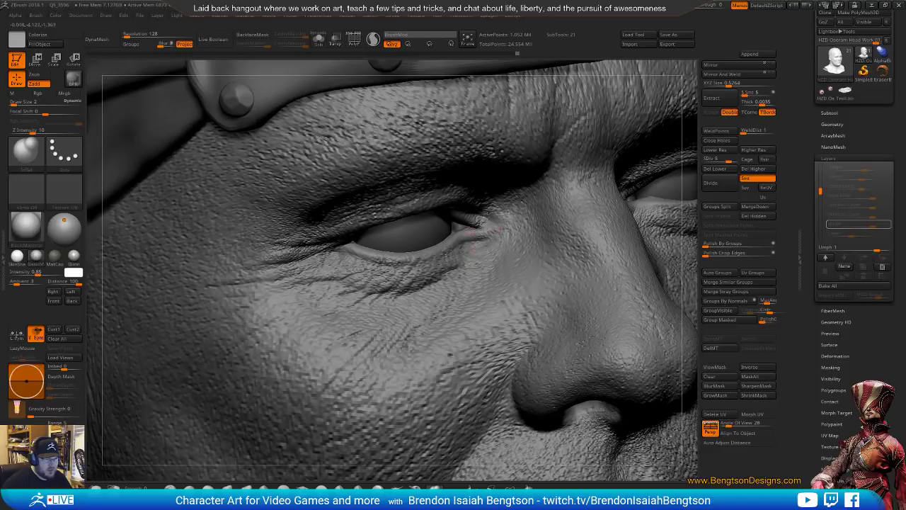
pyautogui.moveTo(470, 253); pyautogui.dragTo(461, 257, button='right')
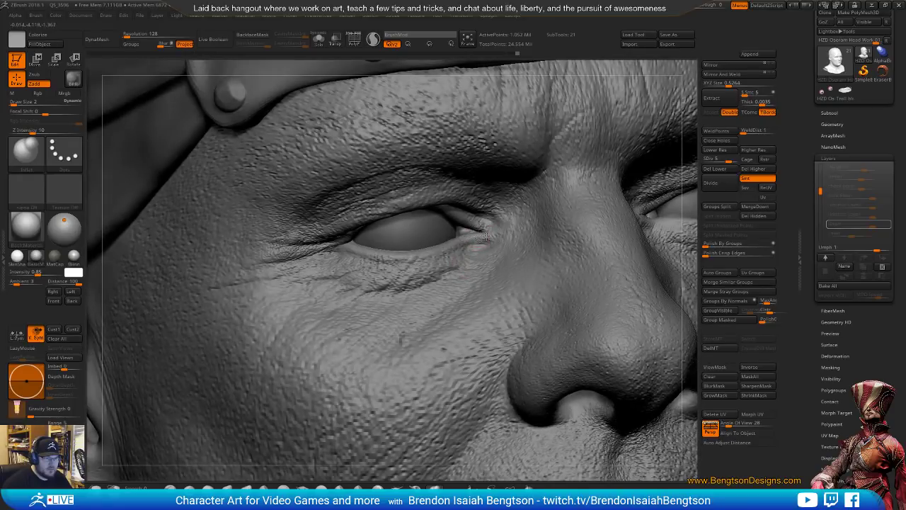
pyautogui.moveTo(486, 236)
pyautogui.mouseDown()
pyautogui.moveTo(330, 252)
pyautogui.moveTo(342, 254)
pyautogui.moveTo(293, 269)
pyautogui.moveTo(268, 259)
pyautogui.mouseUp()
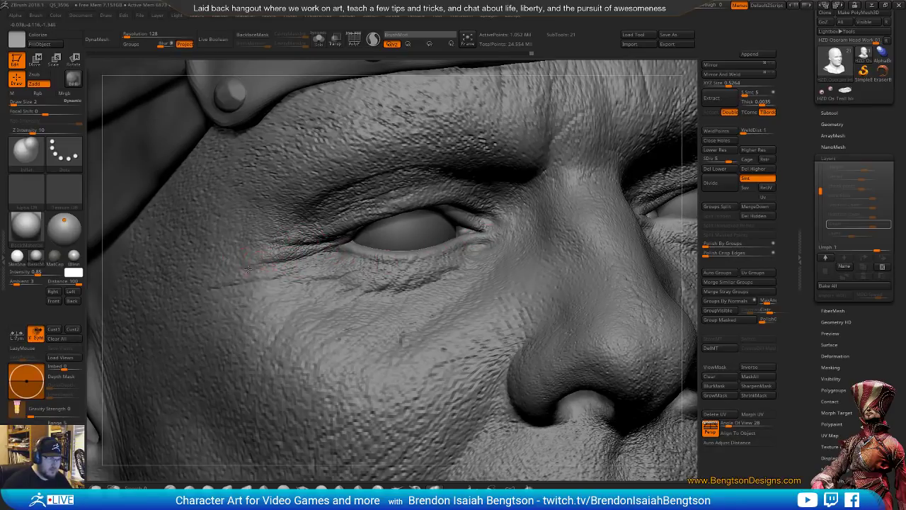
pyautogui.moveTo(248, 269); pyautogui.dragTo(345, 352, button='right')
pyautogui.moveTo(345, 351)
pyautogui.mouseDown()
pyautogui.moveTo(358, 309)
pyautogui.moveTo(342, 292)
pyautogui.moveTo(294, 305)
pyautogui.moveTo(361, 287)
pyautogui.moveTo(283, 307)
pyautogui.moveTo(330, 299)
pyautogui.moveTo(347, 275)
pyautogui.moveTo(333, 277)
pyautogui.mouseUp()
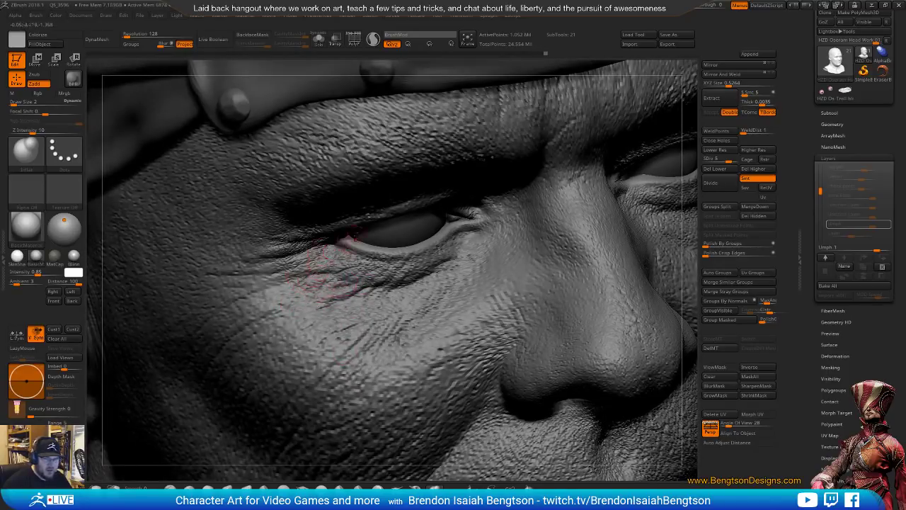
pyautogui.moveTo(375, 252)
pyautogui.mouseDown(button='right')
pyautogui.moveTo(323, 300)
pyautogui.moveTo(339, 292)
pyautogui.moveTo(358, 310)
pyautogui.mouseUp(button='right')
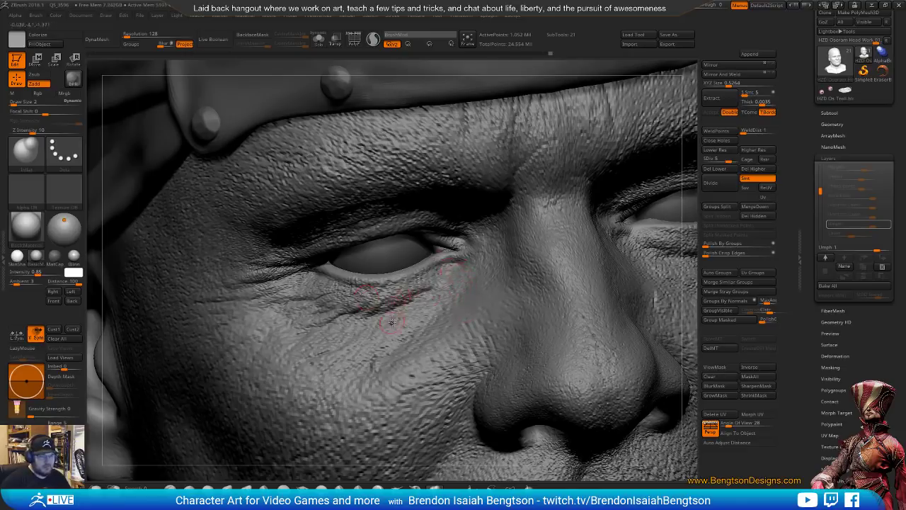
pyautogui.moveTo(392, 323)
pyautogui.mouseDown(button='right')
pyautogui.moveTo(381, 312)
pyautogui.moveTo(370, 325)
pyautogui.mouseUp(button='right')
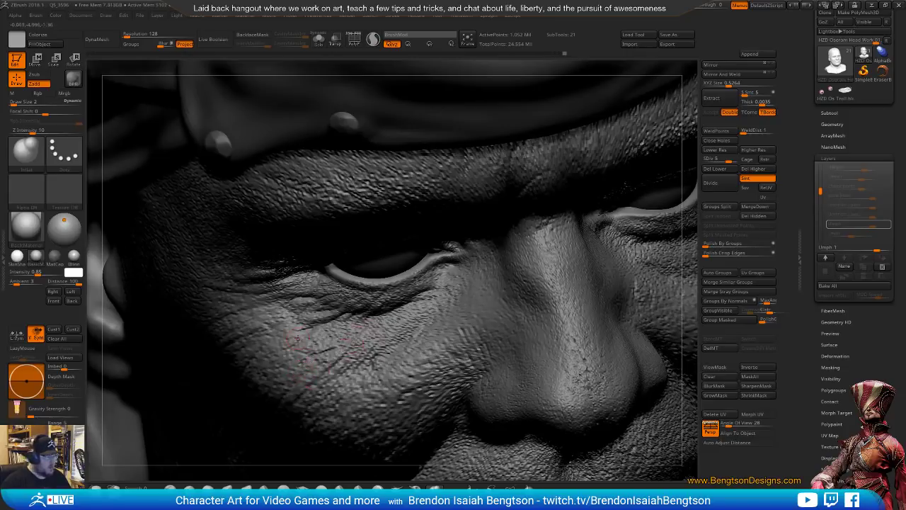
# Switch to Marmoset Toolbag and review the full character from the side, front and three-quarter angles.
pyautogui.hotkey('alt', 'Tab')
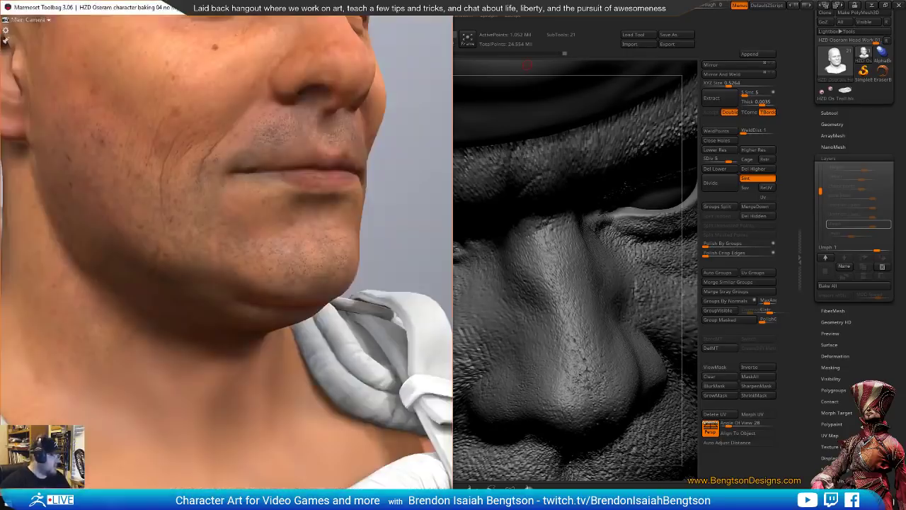
pyautogui.scroll(-10, 221, 282)
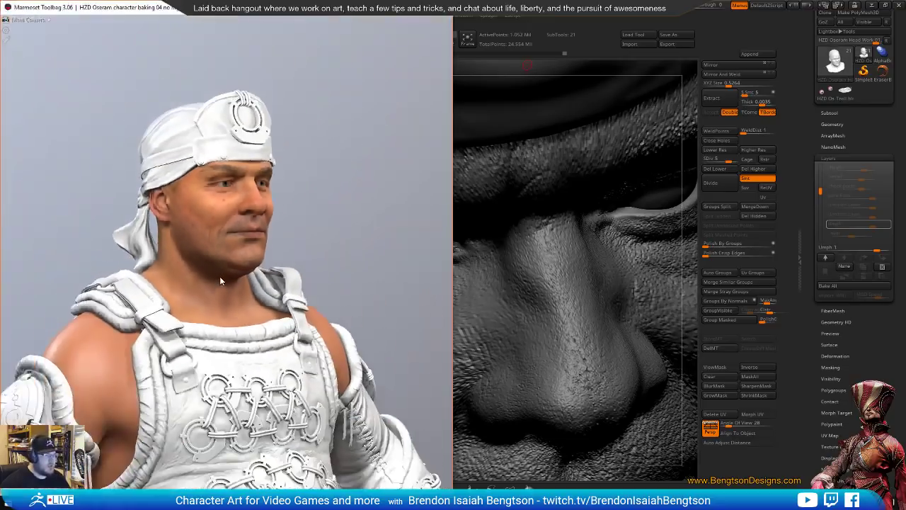
pyautogui.moveTo(221, 291); pyautogui.dragTo(225, 220, button='middle')
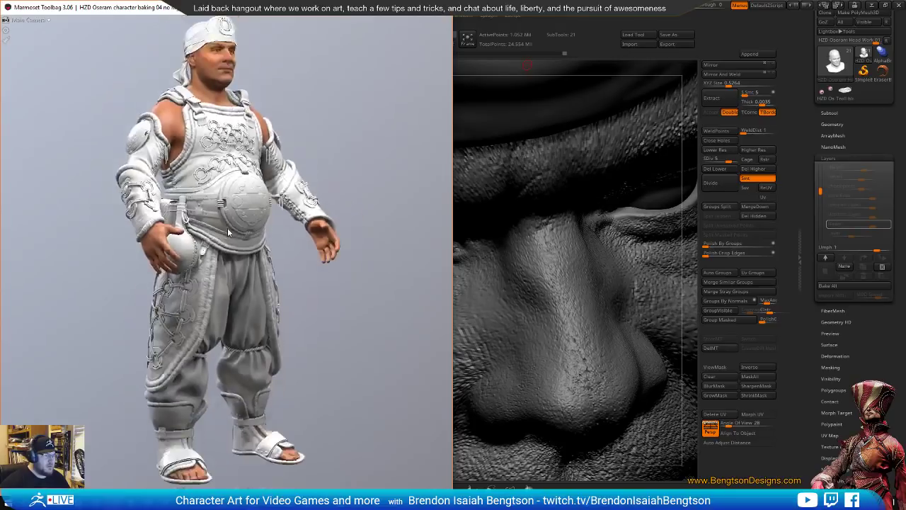
pyautogui.moveTo(191, 238); pyautogui.dragTo(270, 241)
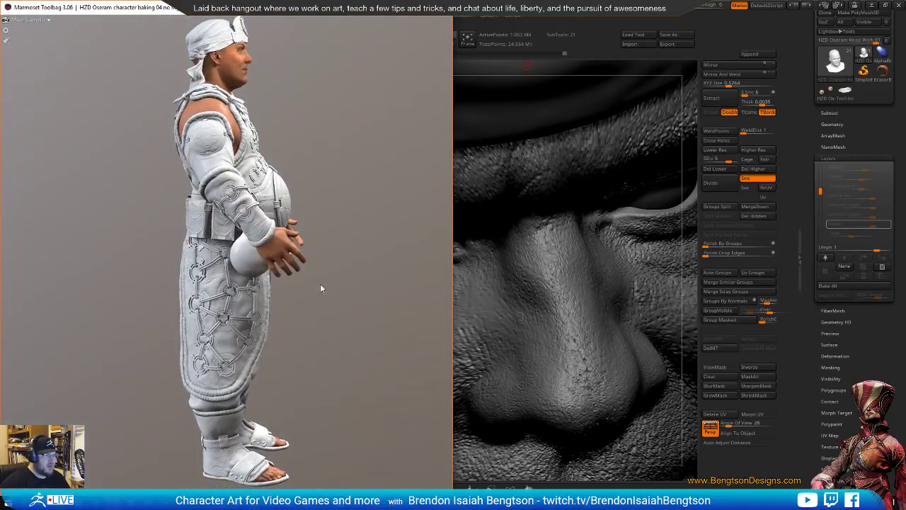
pyautogui.moveTo(302, 341); pyautogui.dragTo(98, 340)
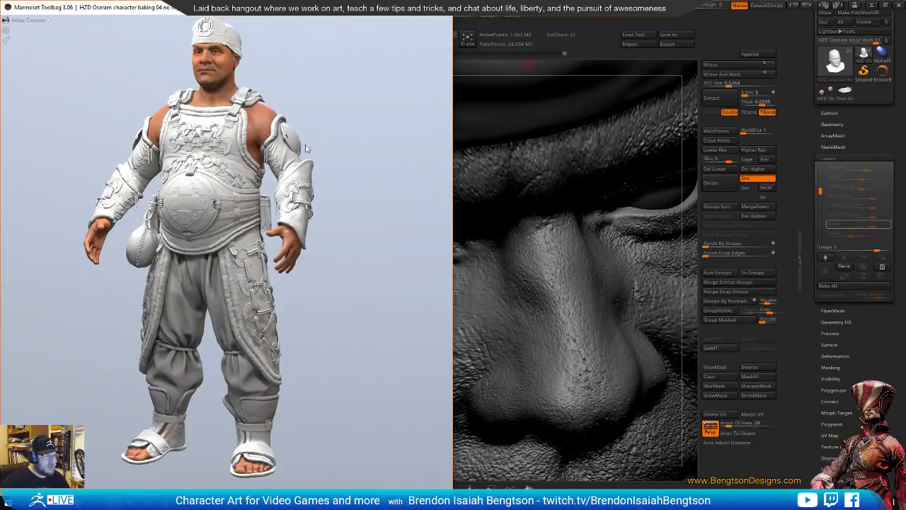
pyautogui.moveTo(344, 324); pyautogui.dragTo(408, 337)
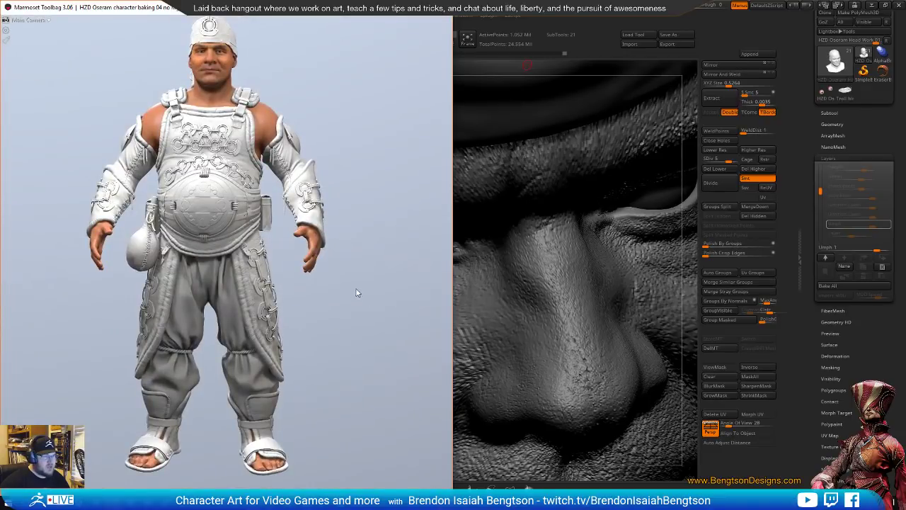
pyautogui.moveTo(358, 290); pyautogui.dragTo(425, 334)
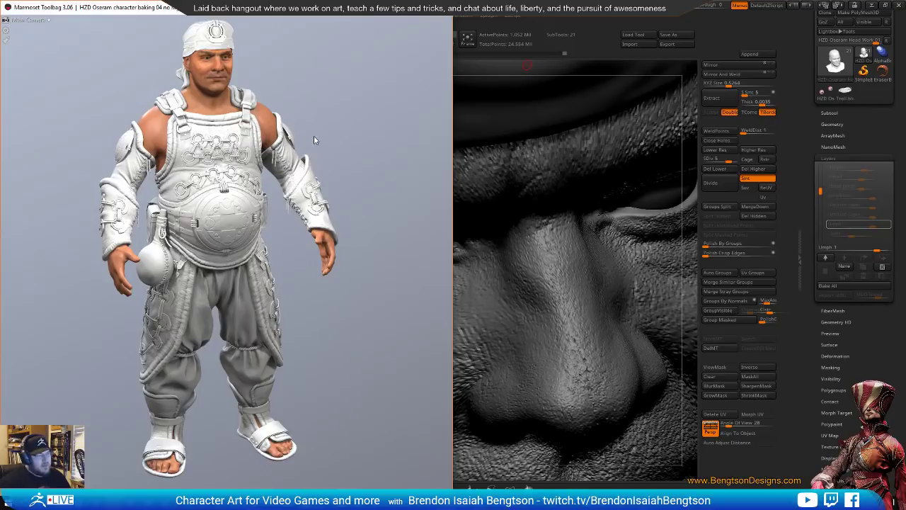
# Hide the head skin lights group in the scene and view the outfit under the remaining lighting.
pyautogui.press('Tab')
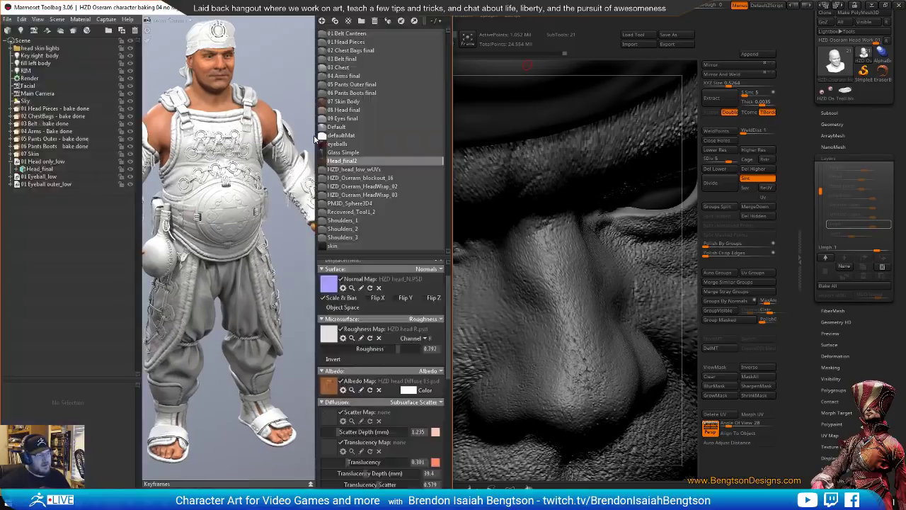
pyautogui.click(131, 49)
pyautogui.press('Tab')
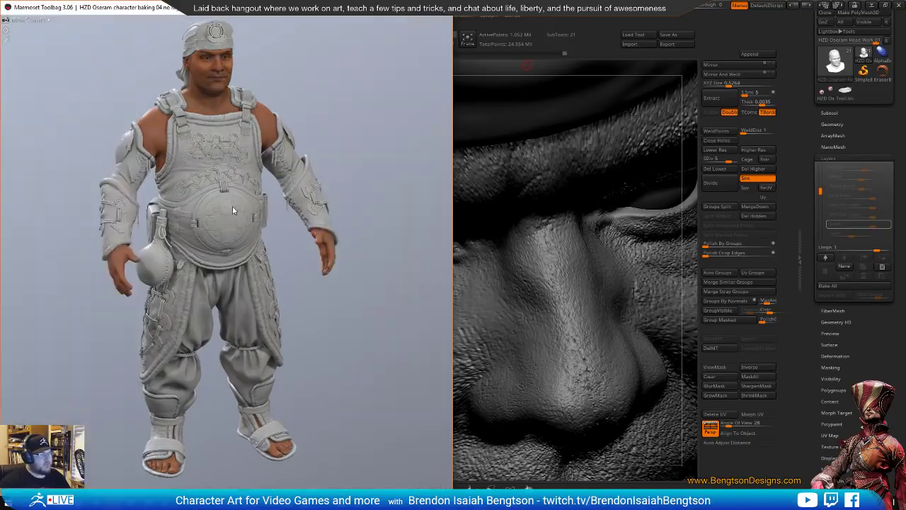
pyautogui.moveTo(232, 206); pyautogui.dragTo(239, 183)
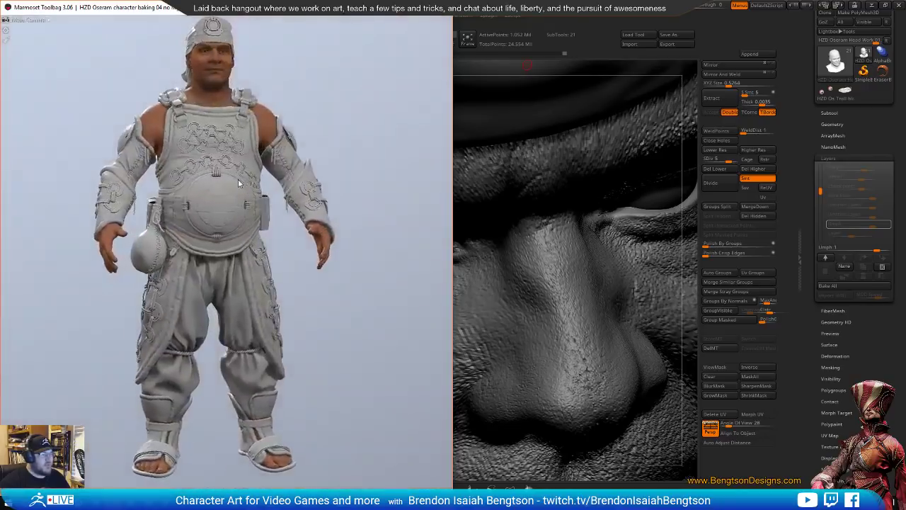
pyautogui.scroll(4, 181, 154)
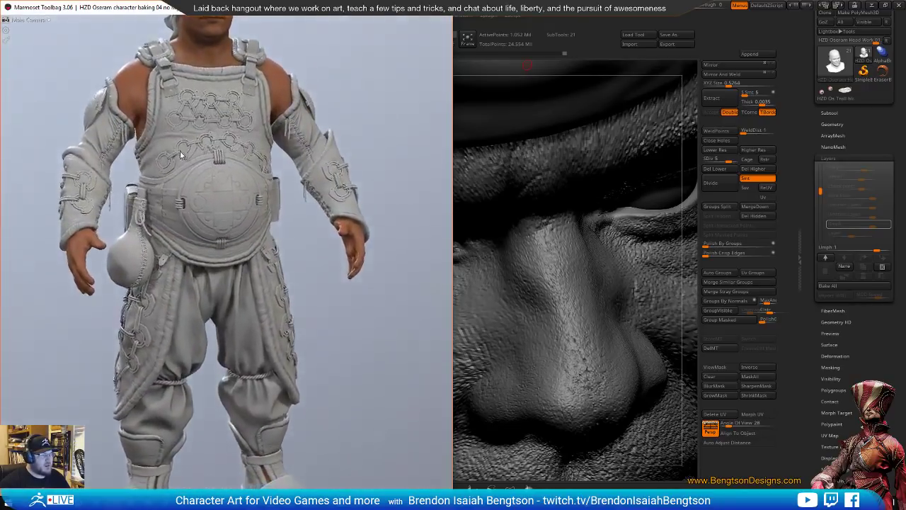
# Examine the untextured chest piece, belt and trousers from the front and the back of the full character.
pyautogui.moveTo(181, 154)
pyautogui.mouseDown()
pyautogui.moveTo(418, 144)
pyautogui.moveTo(287, 133)
pyautogui.moveTo(87, 142)
pyautogui.moveTo(161, 143)
pyautogui.moveTo(167, 151)
pyautogui.mouseUp()
pyautogui.click(189, 156)
pyautogui.click(228, 96)
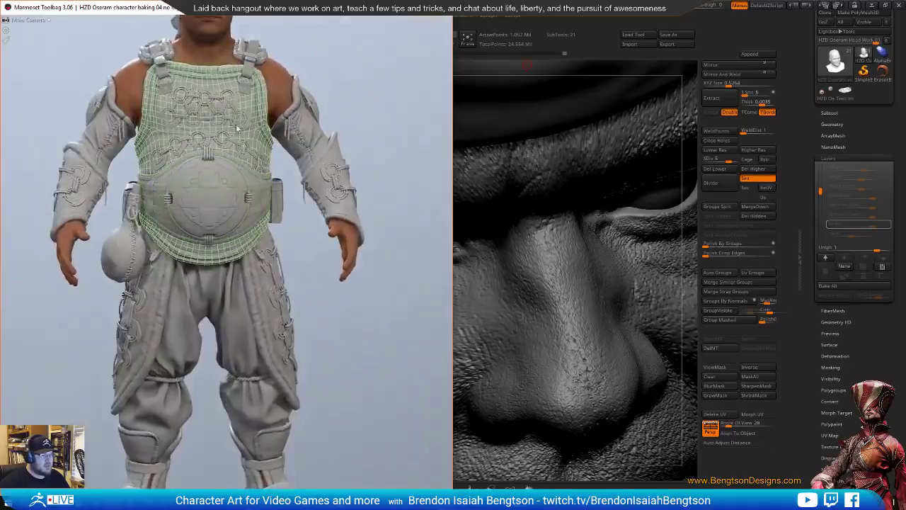
pyautogui.click(234, 307)
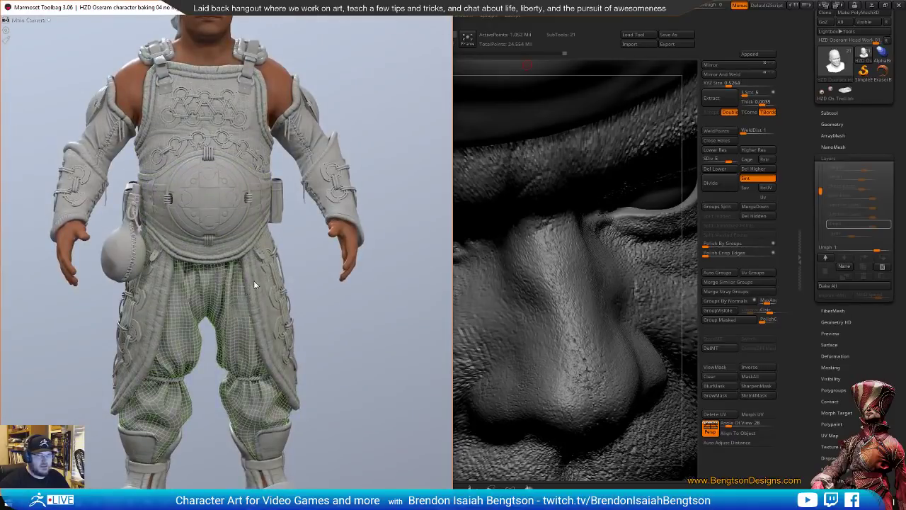
pyautogui.moveTo(254, 281); pyautogui.dragTo(268, 245, button='middle')
pyautogui.moveTo(226, 237); pyautogui.dragTo(245, 236)
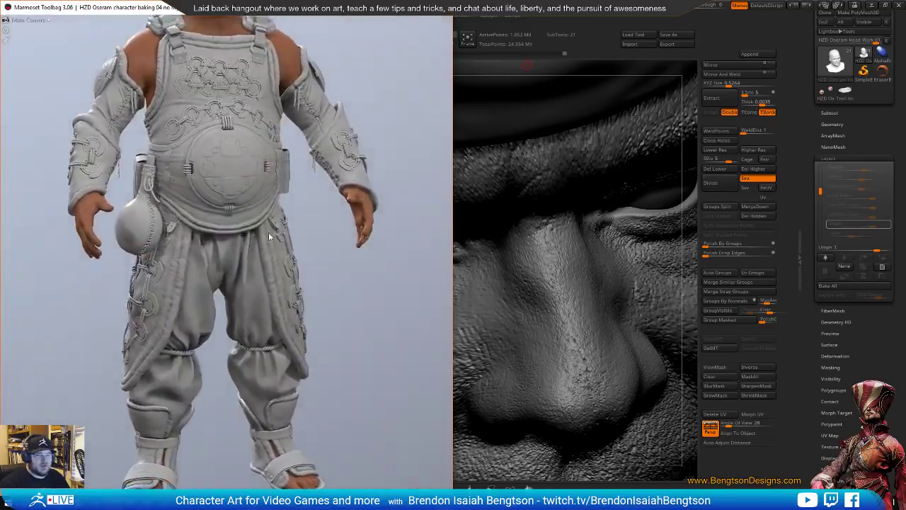
pyautogui.moveTo(269, 116); pyautogui.dragTo(128, 197)
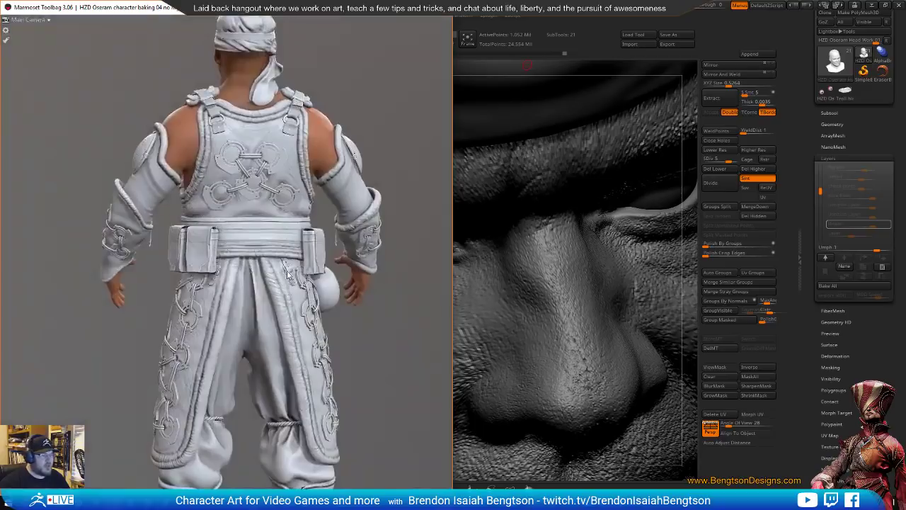
pyautogui.moveTo(290, 280); pyautogui.dragTo(255, 167, button='middle')
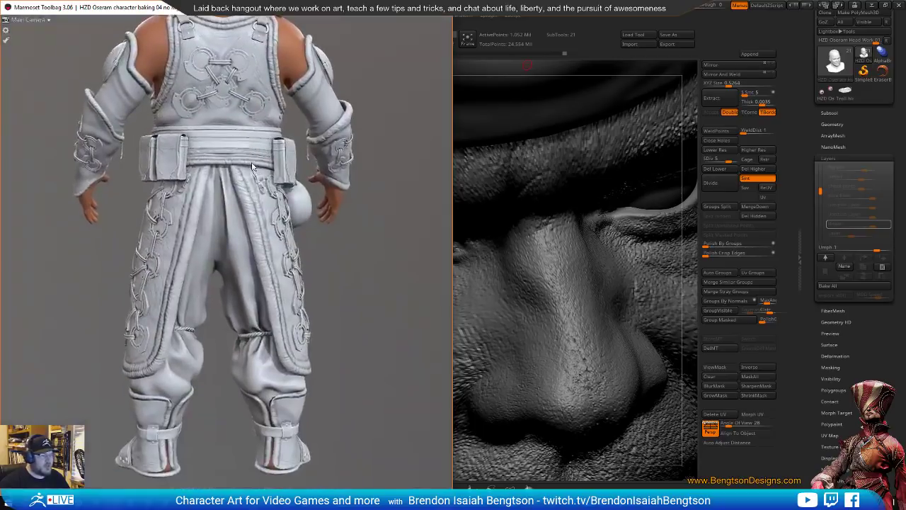
# Select the trousers, boots, pouch, forearm guards and chest piece one after another from behind to inspect their meshes.
pyautogui.click(269, 324)
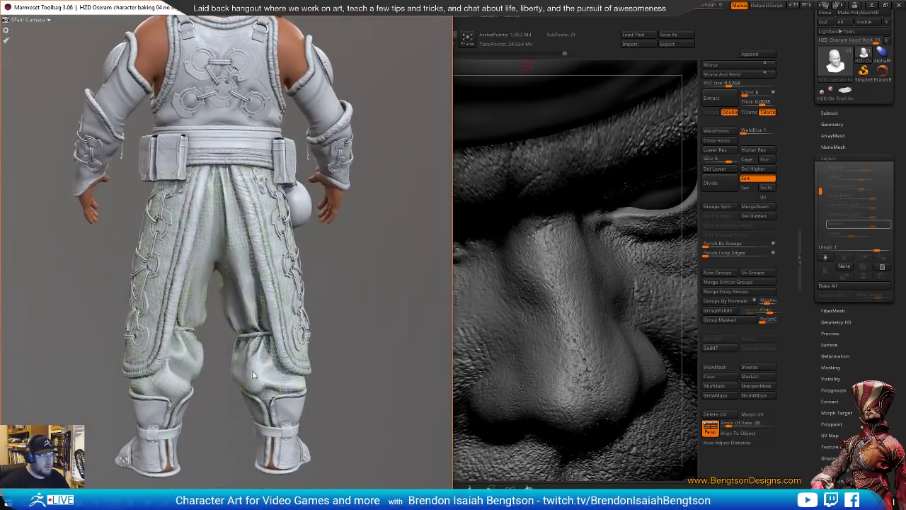
pyautogui.click(256, 420)
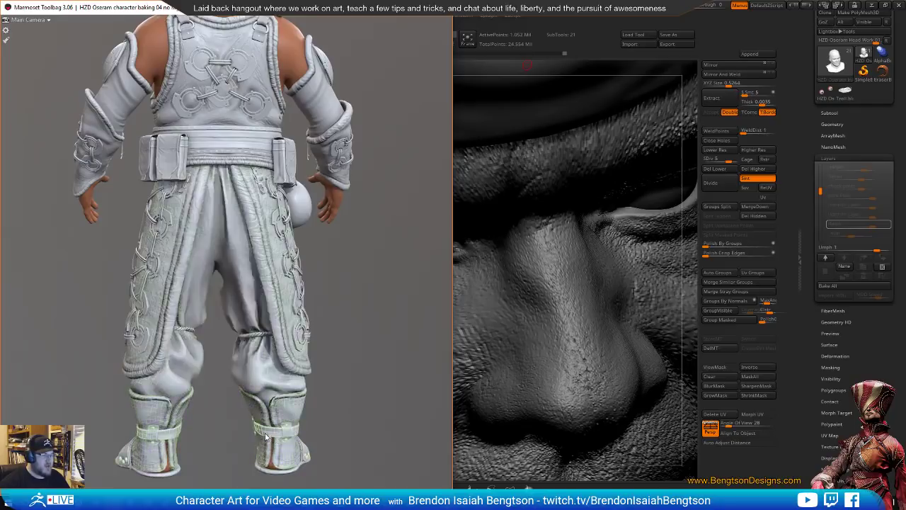
pyautogui.click(277, 469)
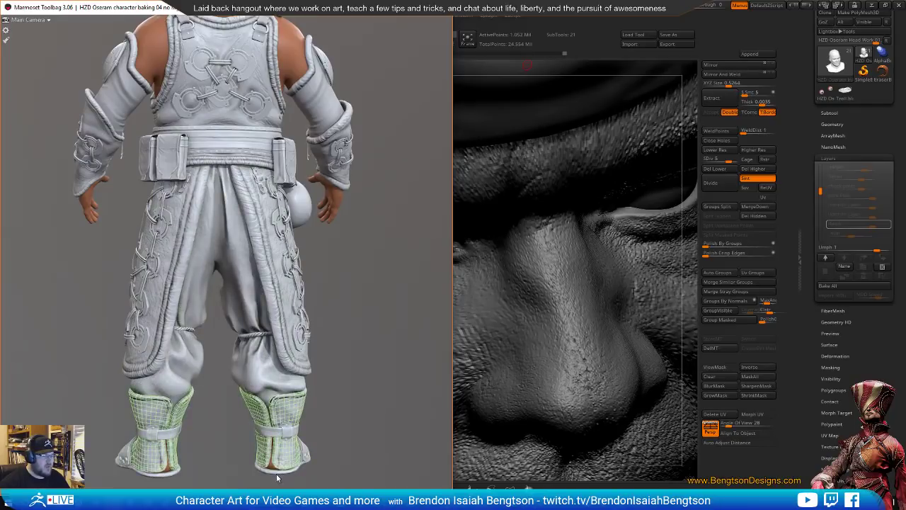
pyautogui.click(302, 204)
pyautogui.click(347, 167)
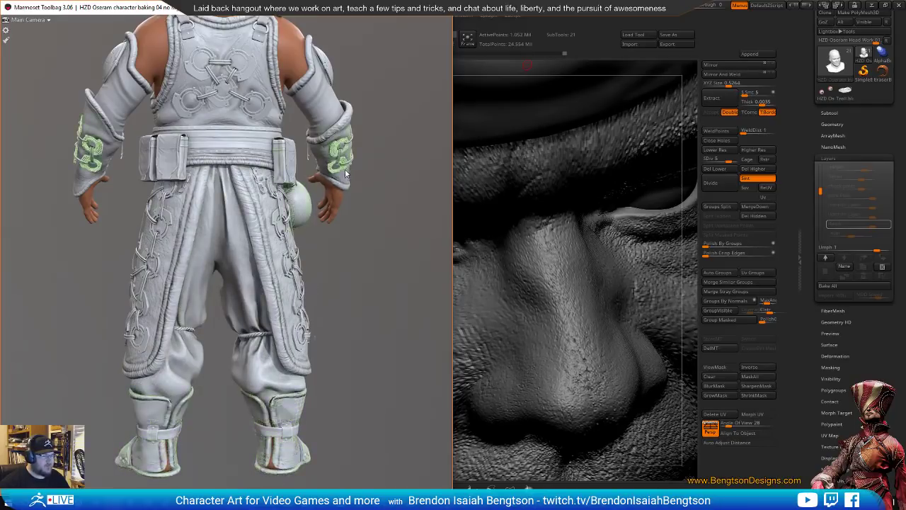
pyautogui.click(338, 129)
pyautogui.click(324, 101)
pyautogui.click(226, 99)
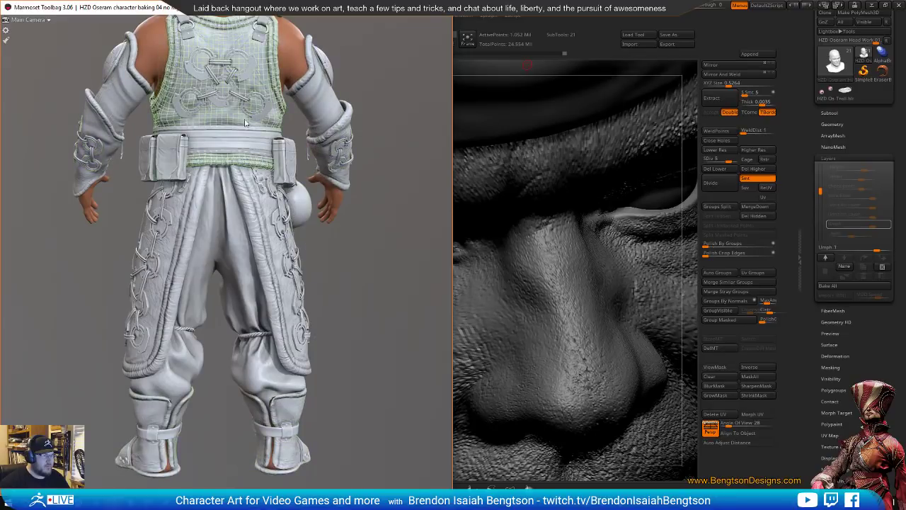
# Examine the chest armour's chain details from the front and at three-quarter angle, and select the head mesh.
pyautogui.moveTo(226, 99); pyautogui.dragTo(296, 113)
pyautogui.moveTo(296, 113); pyautogui.dragTo(263, 242, button='middle')
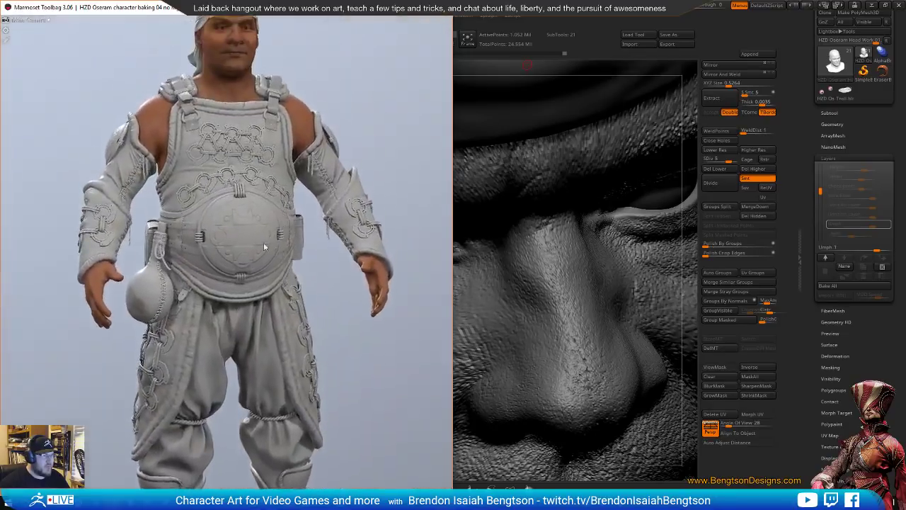
pyautogui.scroll(6, 269, 262)
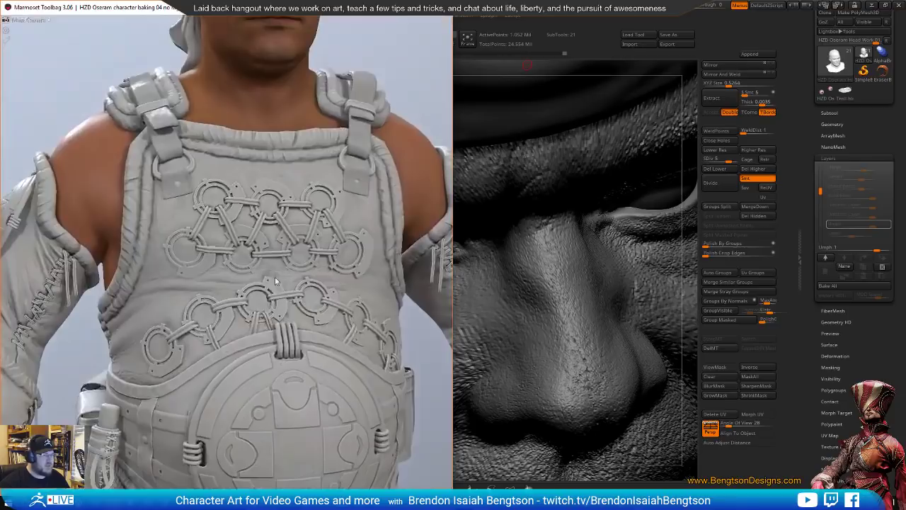
pyautogui.moveTo(276, 282); pyautogui.dragTo(226, 161)
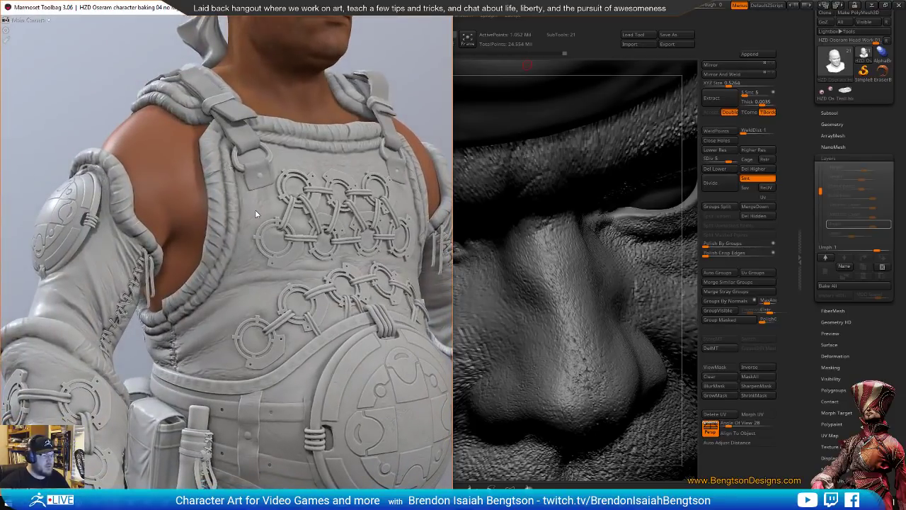
pyautogui.scroll(-5, 258, 209)
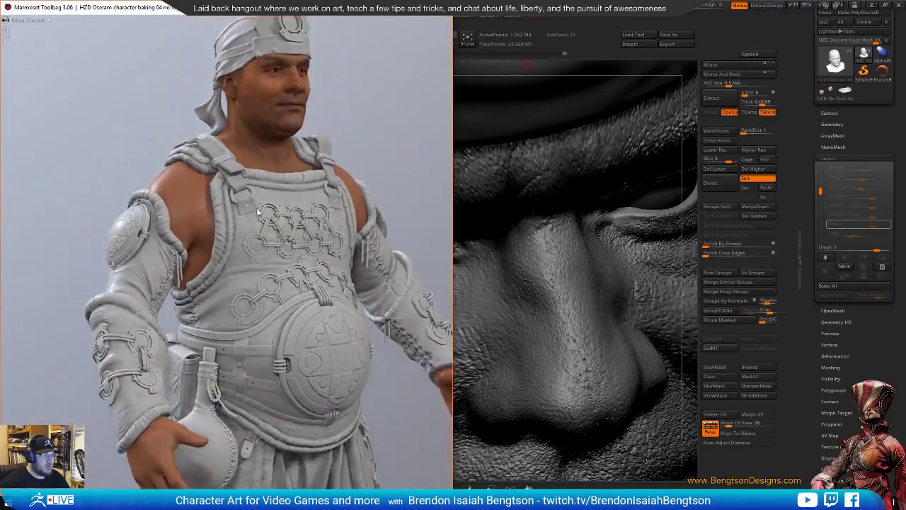
pyautogui.moveTo(304, 152); pyautogui.dragTo(252, 175, button='middle')
pyautogui.moveTo(251, 174); pyautogui.dragTo(212, 135)
pyautogui.click(212, 134)
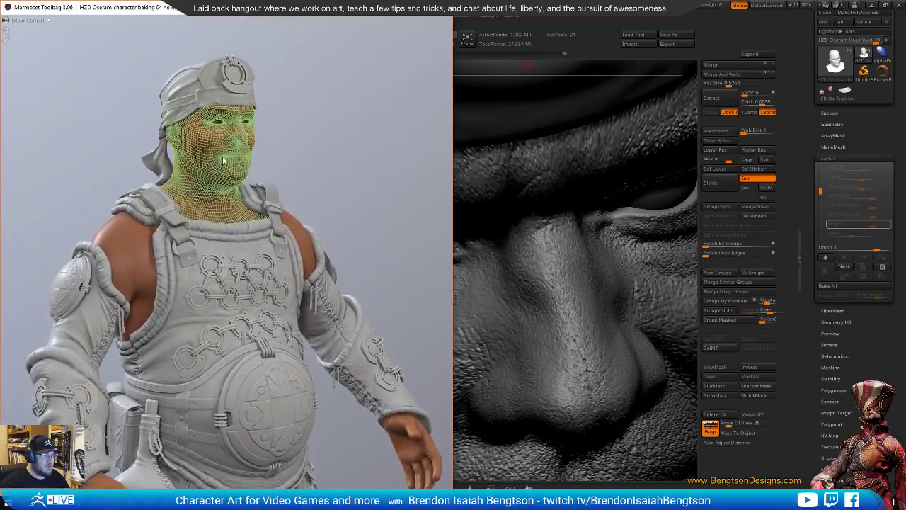
# Switch to ZBrush and touch up the skin folds below the eye at subdivision level 5 with a draw size of 2.
pyautogui.click(505, 16)
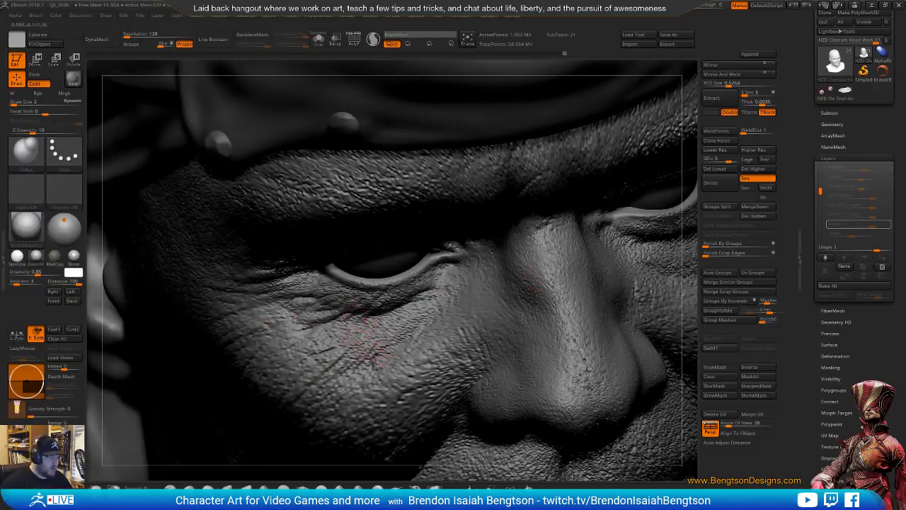
pyautogui.moveTo(352, 318)
pyautogui.mouseDown(button='right')
pyautogui.moveTo(355, 296)
pyautogui.moveTo(458, 304)
pyautogui.moveTo(469, 324)
pyautogui.mouseUp(button='right')
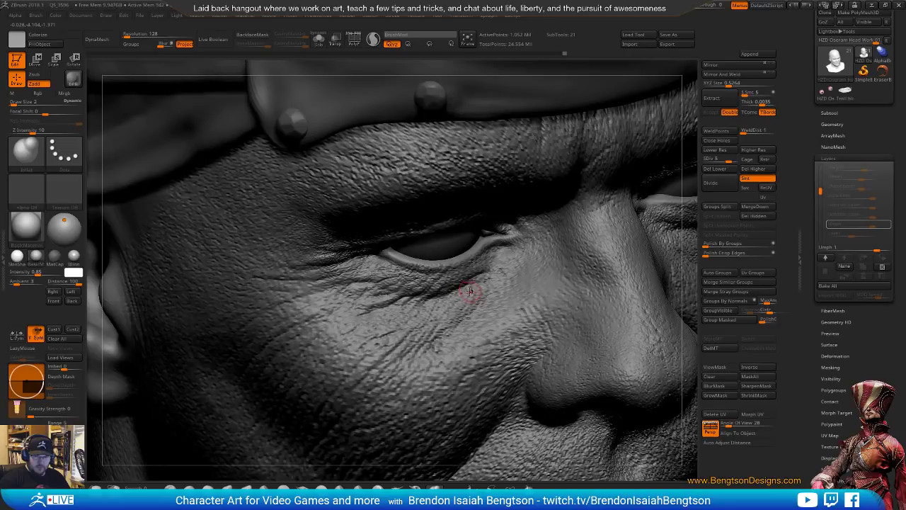
pyautogui.moveTo(463, 312)
pyautogui.mouseDown(button='right')
pyautogui.moveTo(462, 297)
pyautogui.moveTo(462, 307)
pyautogui.mouseUp(button='right')
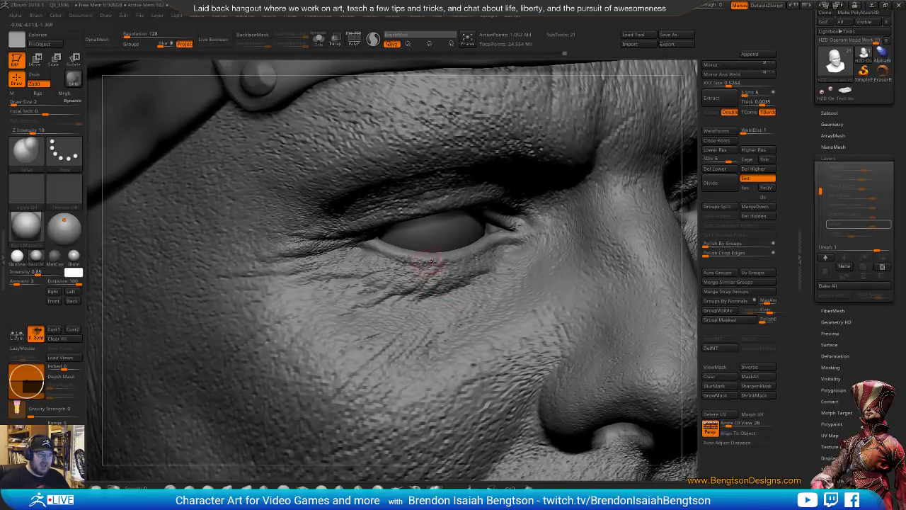
pyautogui.press('shift')
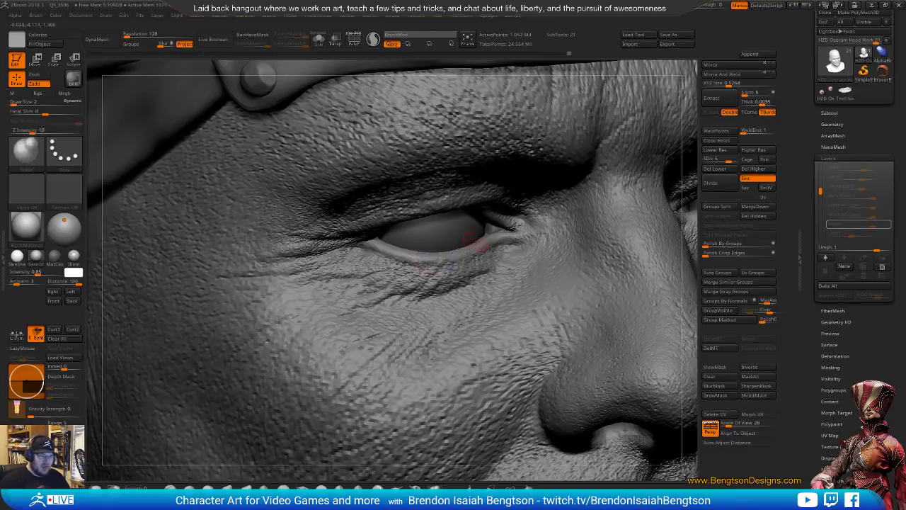
pyautogui.moveTo(446, 302)
pyautogui.mouseDown()
pyautogui.moveTo(622, 276)
pyautogui.moveTo(601, 272)
pyautogui.mouseUp()
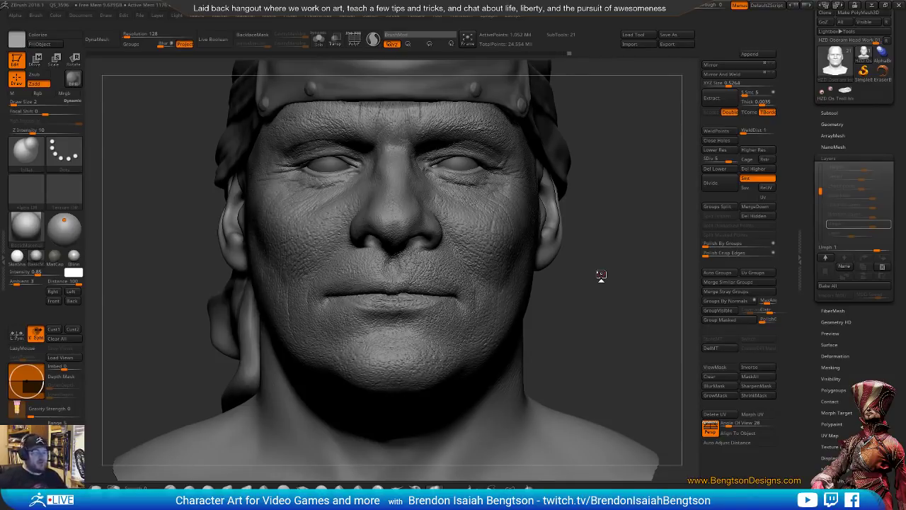
pyautogui.moveTo(601, 276)
pyautogui.mouseDown()
pyautogui.moveTo(617, 316)
pyautogui.moveTo(576, 283)
pyautogui.moveTo(605, 272)
pyautogui.moveTo(320, 192)
pyautogui.mouseUp()
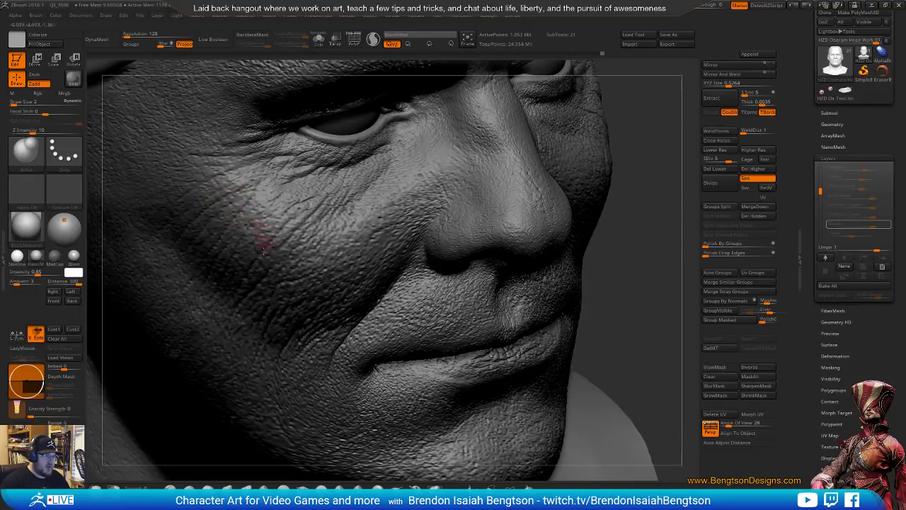
# Set the draw size to 3 and refine the wrinkles beside and below the eye at subdivision level 5.
pyautogui.press('space')
pyautogui.moveTo(265, 250); pyautogui.dragTo(267, 251)
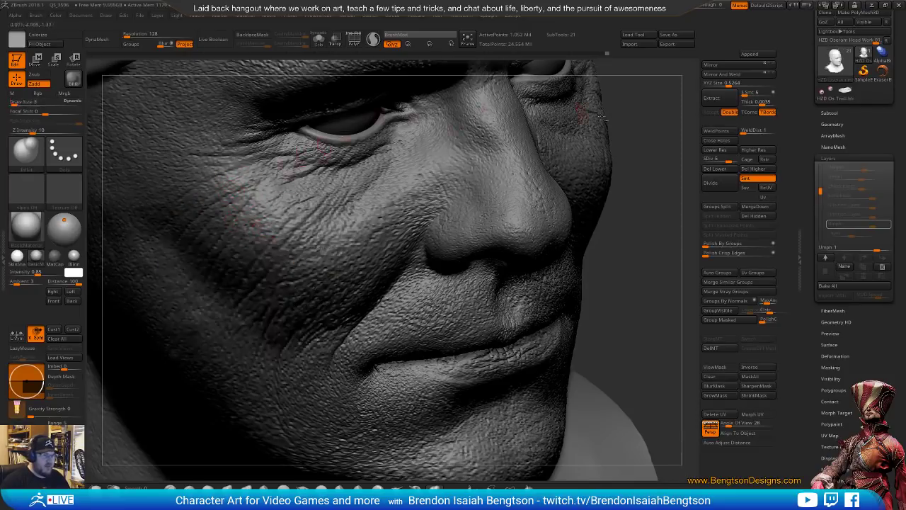
pyautogui.moveTo(681, 81)
pyautogui.keyDown('alt'); pyautogui.mouseDown()
pyautogui.moveTo(675, 176)
pyautogui.moveTo(672, 152)
pyautogui.mouseUp(); pyautogui.keyUp('alt')
pyautogui.press('d')
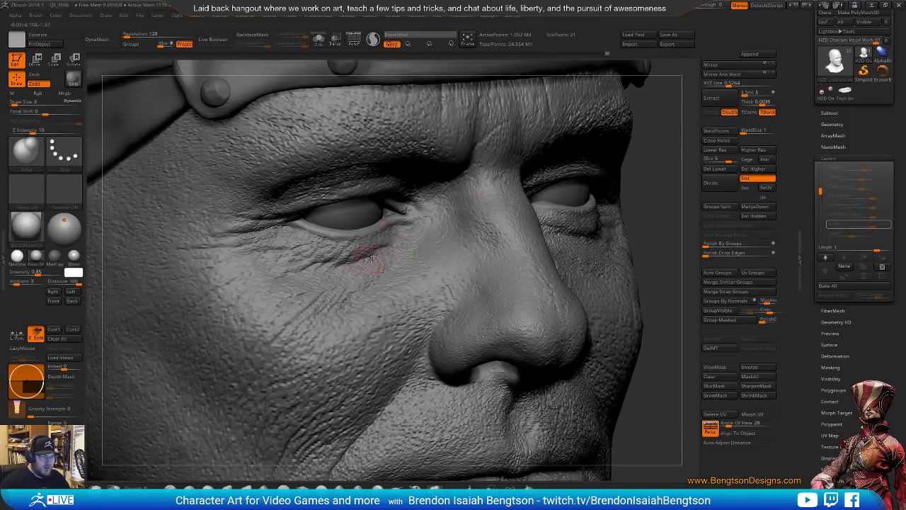
pyautogui.press('space')
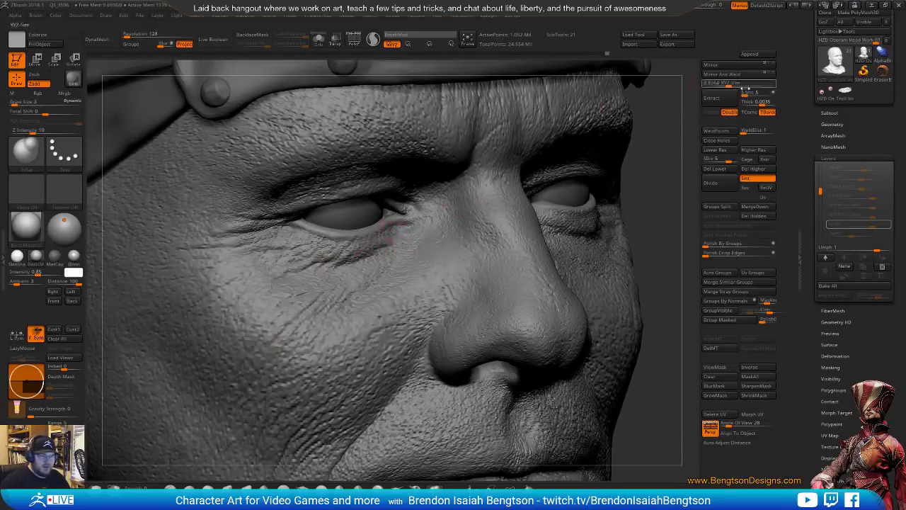
# Lower the head to subdivision level 4 and refine the under-eye folds and upper cheek with a draw size of 4.
pyautogui.click(715, 158)
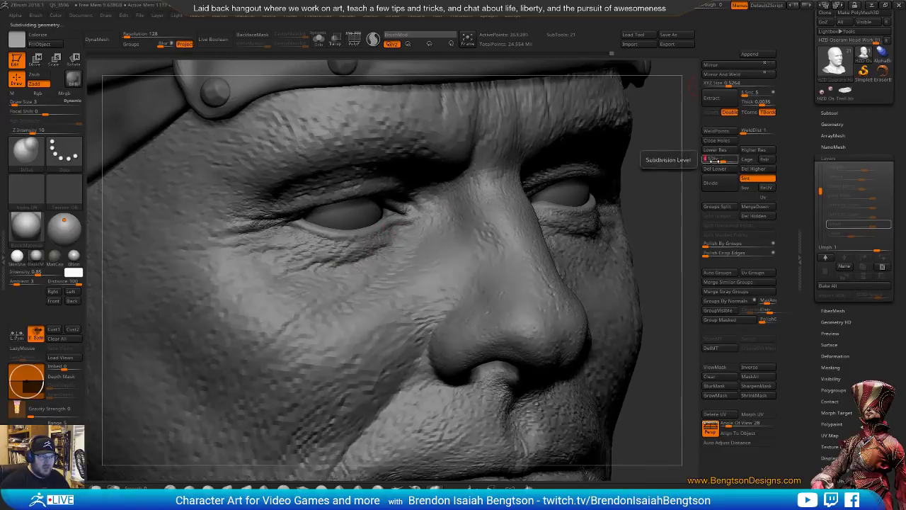
pyautogui.moveTo(654, 189); pyautogui.dragTo(451, 260)
pyautogui.press('space')
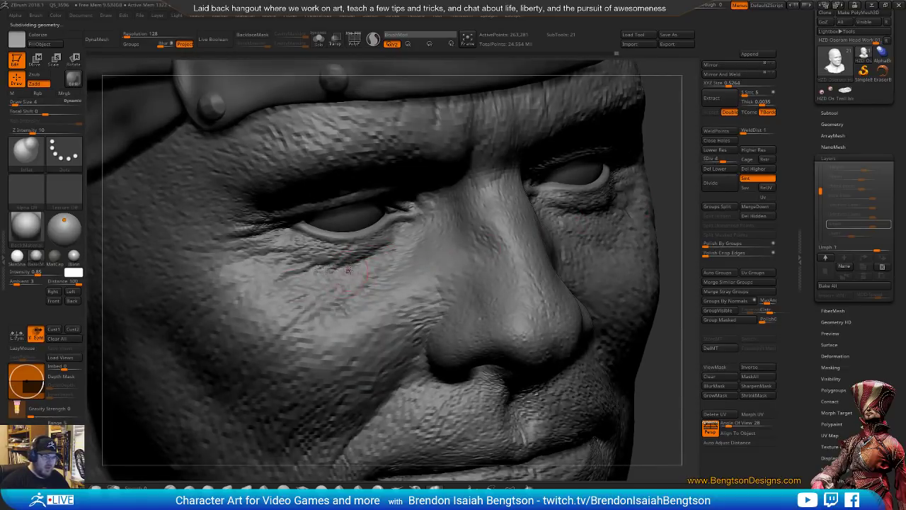
pyautogui.moveTo(398, 251); pyautogui.dragTo(397, 257)
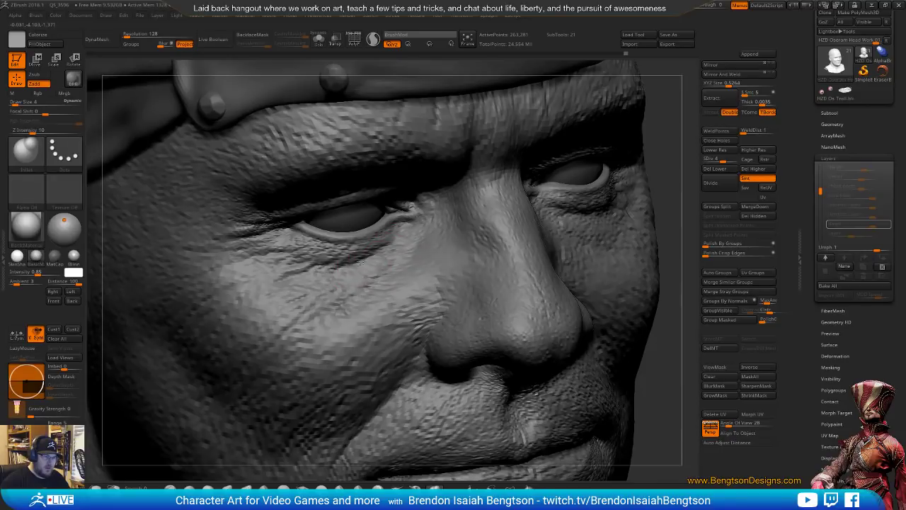
# Lower the head to subdivision level 3 and refine the broader forms under the eyes and on the upper cheeks with a draw size of 6.
pyautogui.hotkey('shift', 'd')
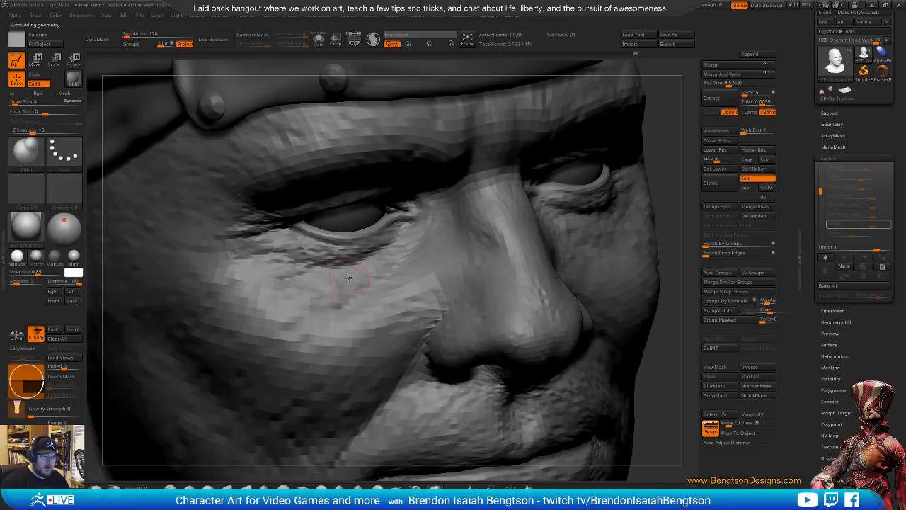
pyautogui.moveTo(678, 144)
pyautogui.keyDown('alt'); pyautogui.mouseDown()
pyautogui.moveTo(664, 176)
pyautogui.moveTo(654, 141)
pyautogui.moveTo(653, 158)
pyautogui.moveTo(487, 240)
pyautogui.mouseUp(); pyautogui.keyUp('alt')
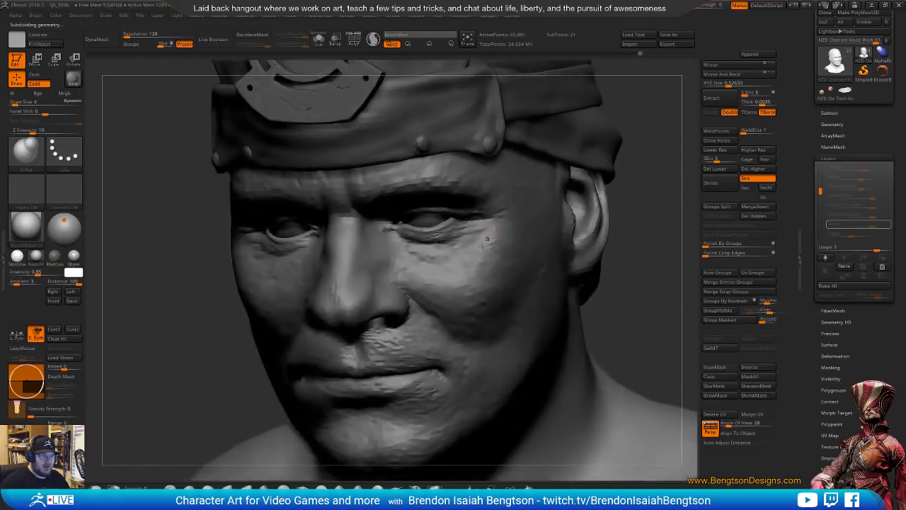
pyautogui.moveTo(668, 171); pyautogui.dragTo(650, 192)
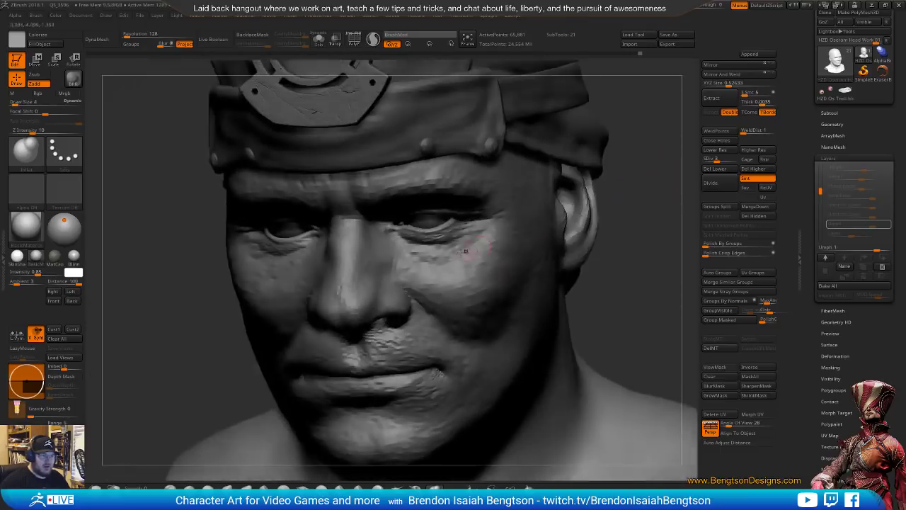
pyautogui.press('space')
pyautogui.moveTo(459, 245); pyautogui.dragTo(464, 242)
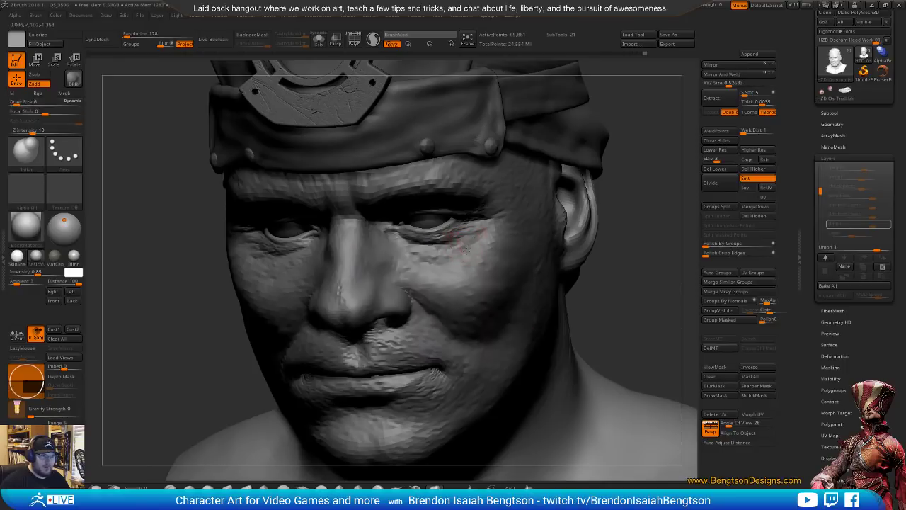
pyautogui.moveTo(673, 207)
pyautogui.mouseDown()
pyautogui.moveTo(662, 203)
pyautogui.moveTo(684, 188)
pyautogui.moveTo(659, 214)
pyautogui.mouseUp()
pyautogui.moveTo(644, 258); pyautogui.dragTo(639, 238)
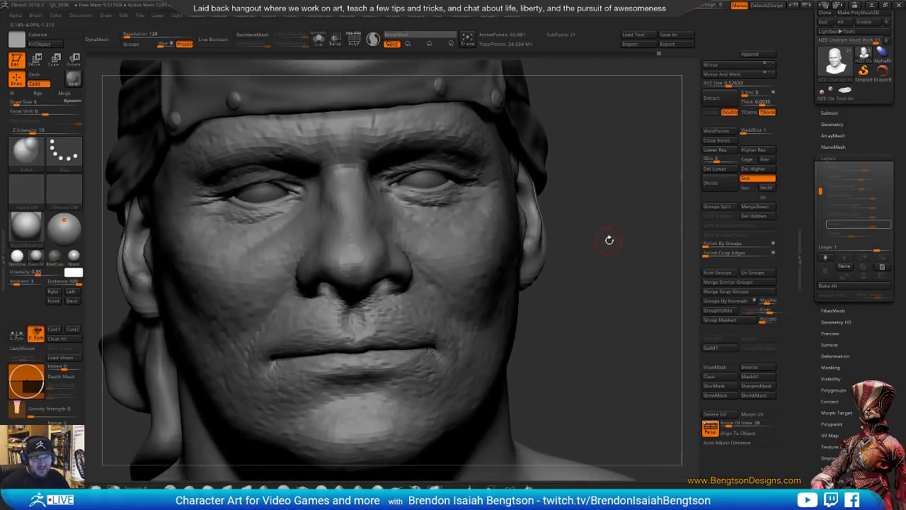
pyautogui.moveTo(639, 210); pyautogui.dragTo(645, 226)
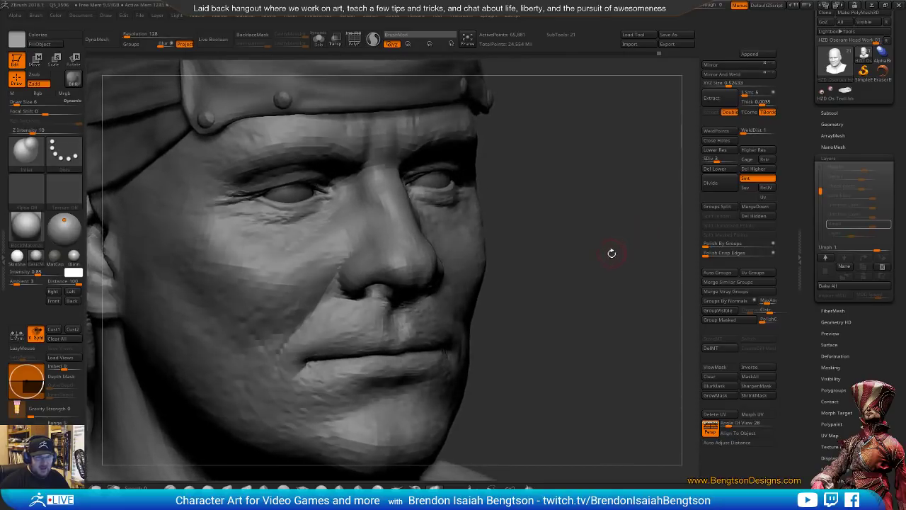
pyautogui.moveTo(611, 254); pyautogui.dragTo(622, 229)
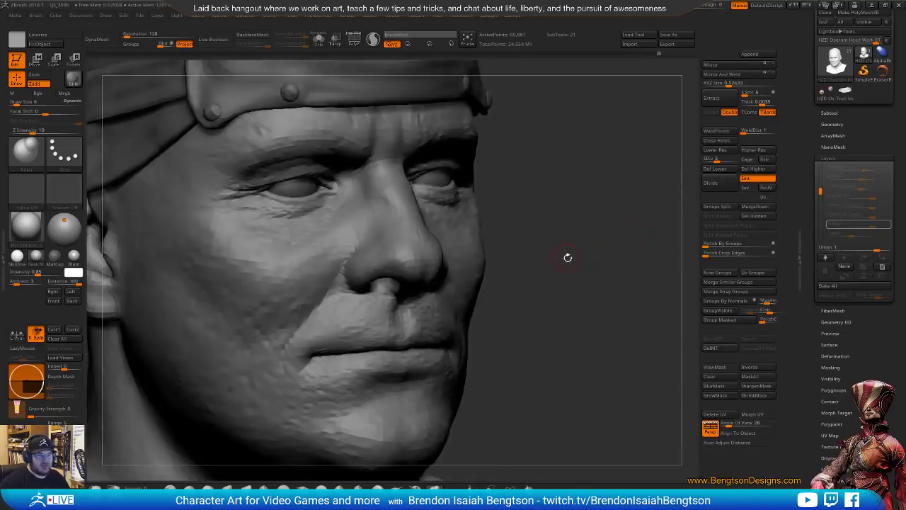
pyautogui.moveTo(569, 257)
pyautogui.mouseDown()
pyautogui.moveTo(600, 259)
pyautogui.moveTo(600, 269)
pyautogui.mouseUp()
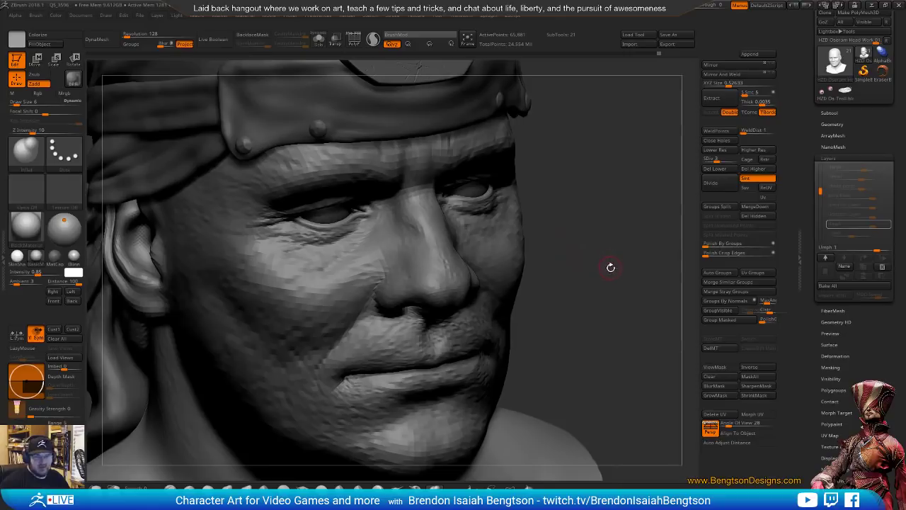
# Raise the head to subdivision level 6 and inspect the skin detail across the face.
pyautogui.moveTo(612, 273); pyautogui.dragTo(615, 247)
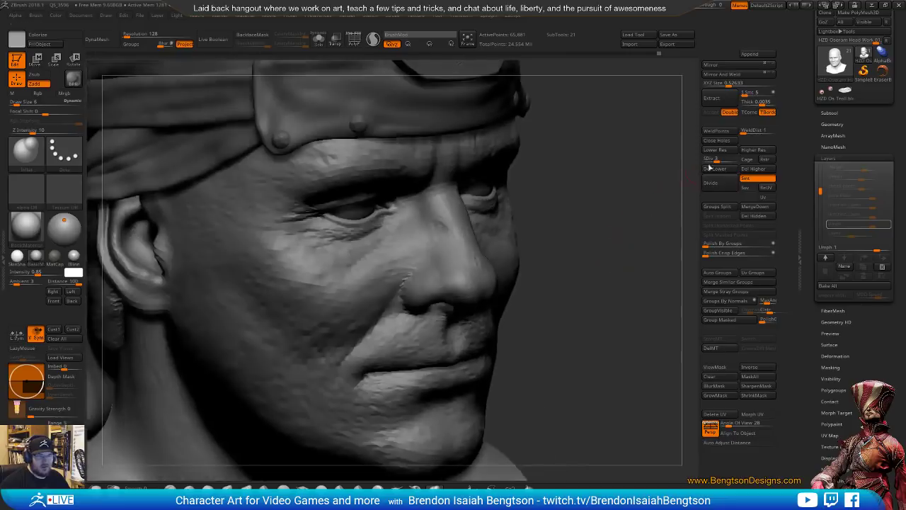
pyautogui.moveTo(726, 159); pyautogui.dragTo(740, 157)
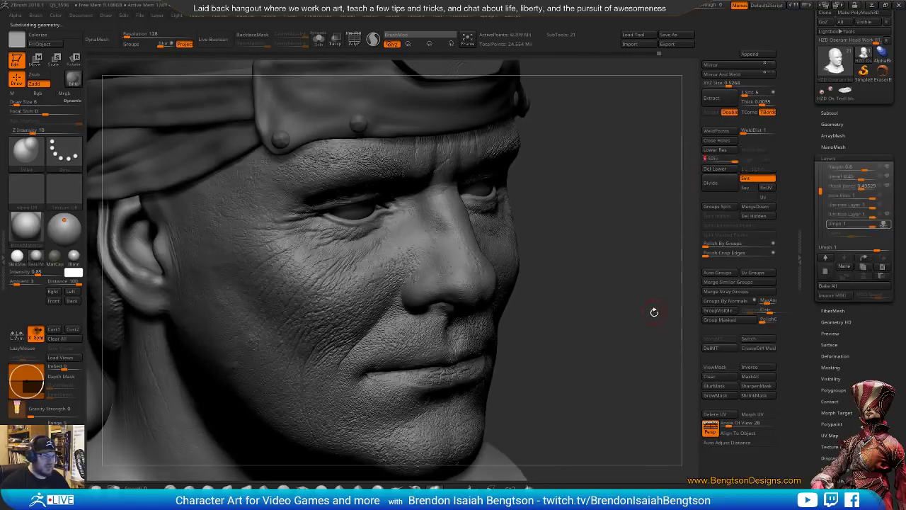
pyautogui.moveTo(656, 345)
pyautogui.mouseDown()
pyautogui.moveTo(663, 381)
pyautogui.moveTo(651, 362)
pyautogui.mouseUp()
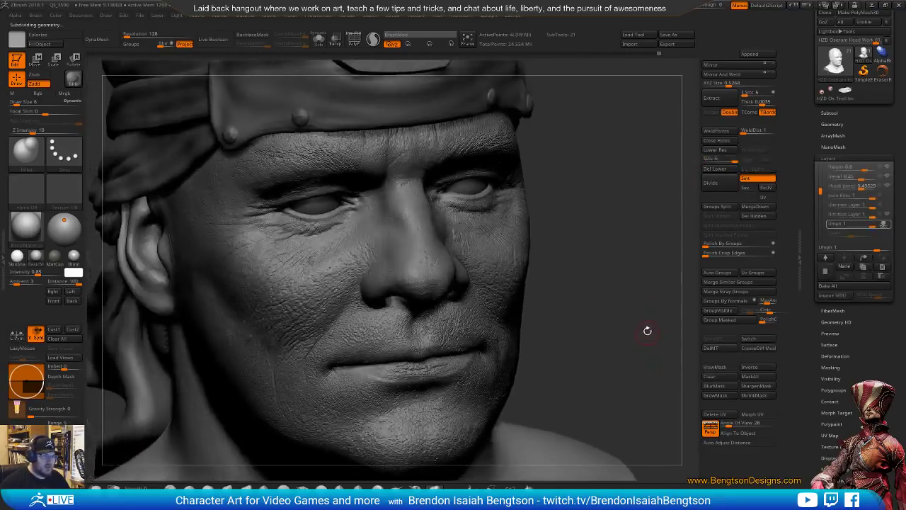
pyautogui.moveTo(647, 330); pyautogui.dragTo(651, 298)
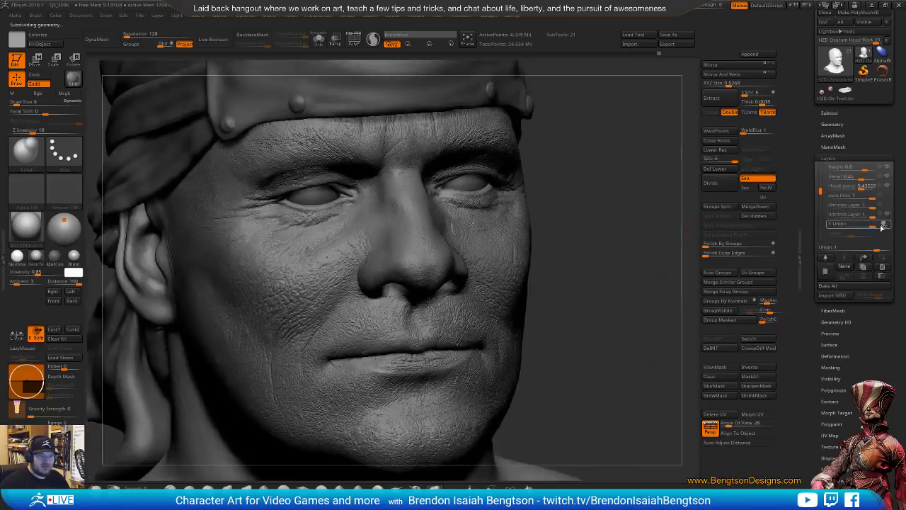
# Replace the head's morph target with one stored while the Umph layer is hidden, and resume recording on that layer.
pyautogui.moveTo(884, 227)
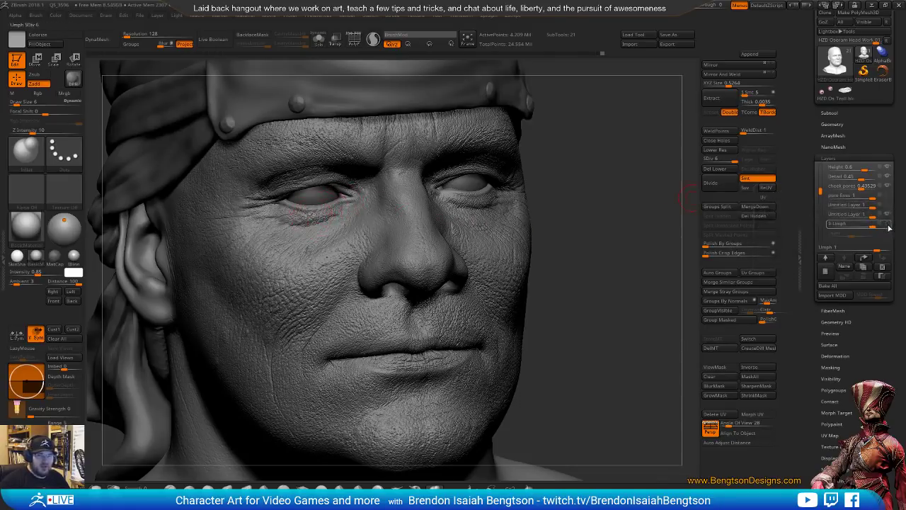
pyautogui.click(717, 347)
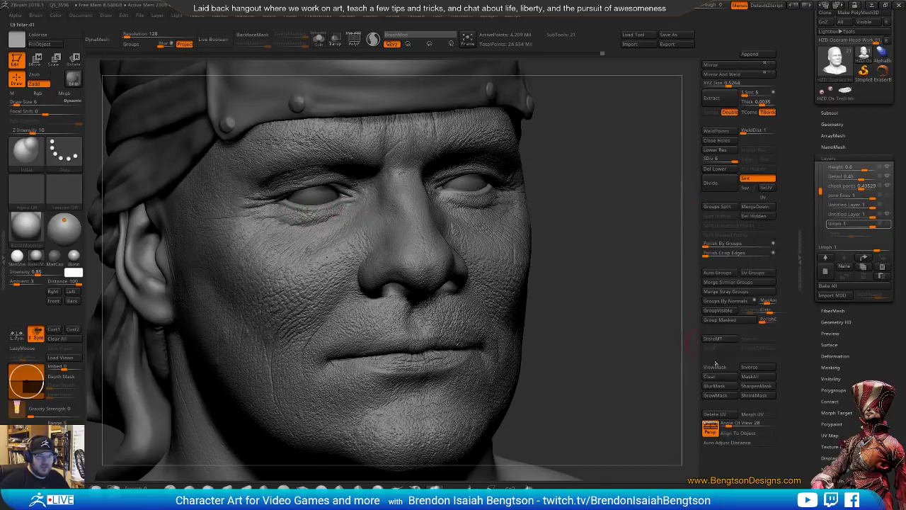
pyautogui.click(722, 341)
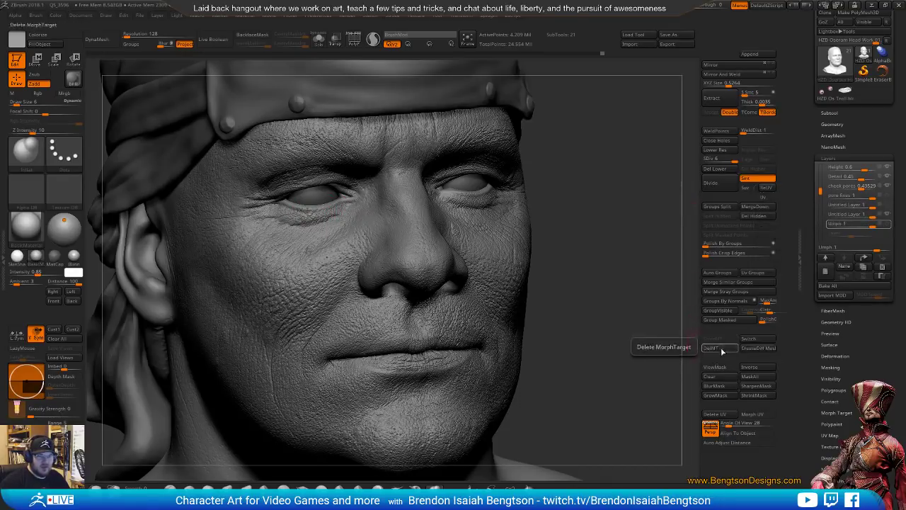
pyautogui.click(879, 224)
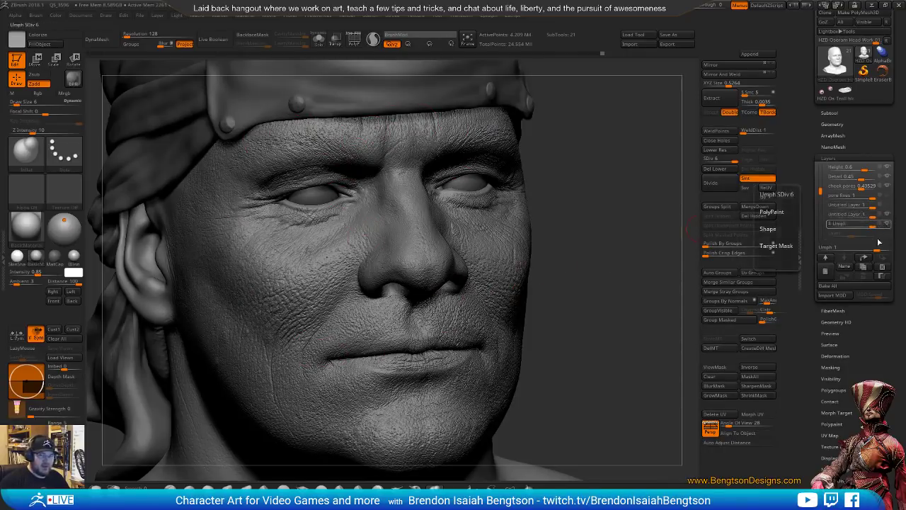
pyautogui.click(881, 225)
# Turn off the head's polypaint display and select the Morph brush with no texture.
pyautogui.click(74, 35)
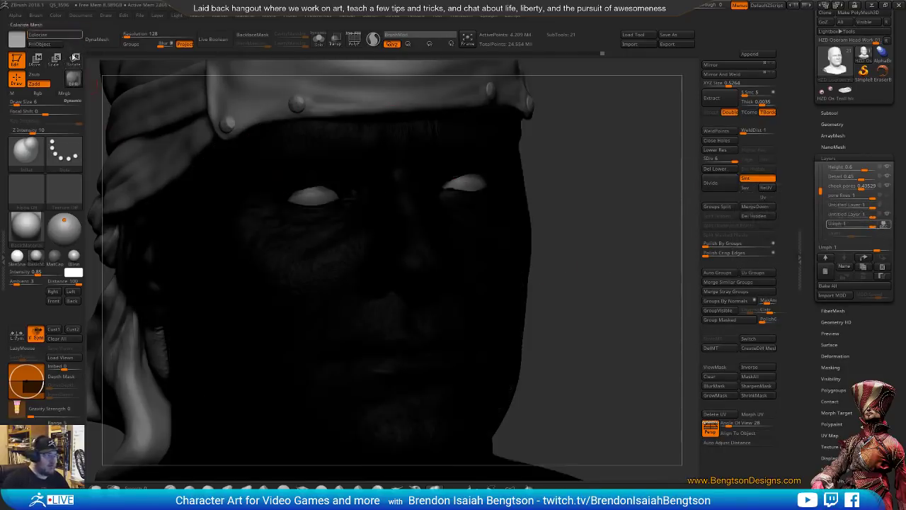
pyautogui.press('b')
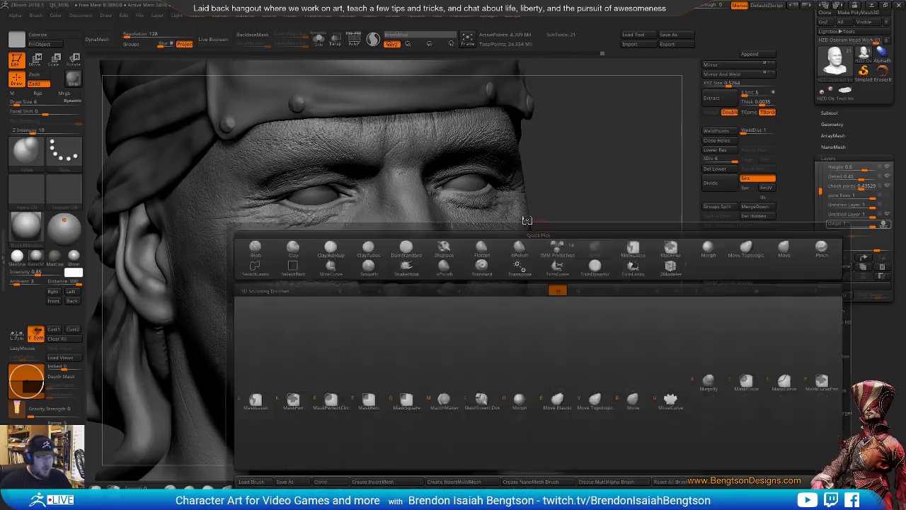
pyautogui.press('o')
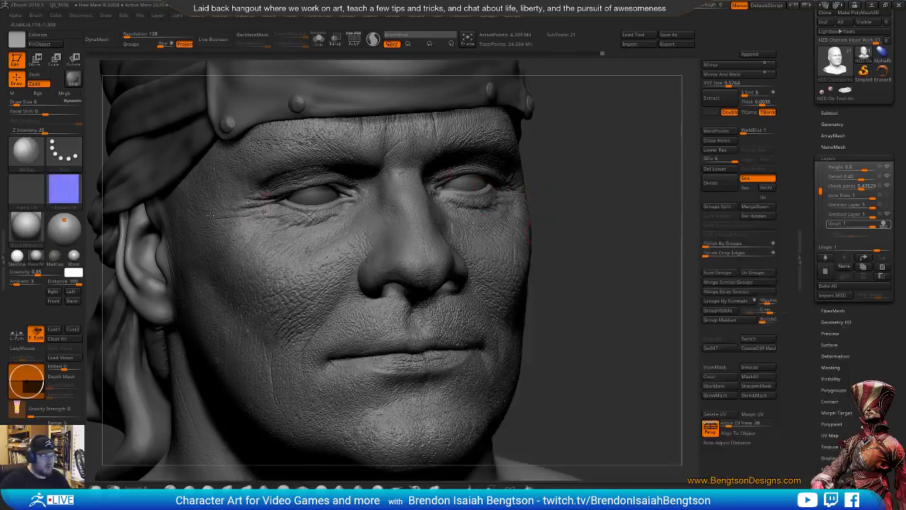
pyautogui.click(63, 187)
pyautogui.click(114, 200)
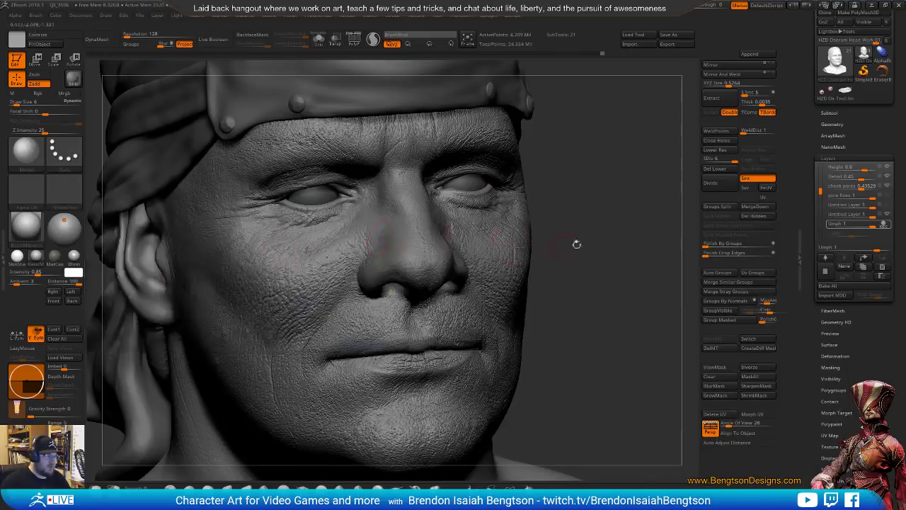
# Brush back the skin detail beside the eye with the Morph brush and review the face from several angles.
pyautogui.moveTo(576, 245); pyautogui.dragTo(631, 216)
pyautogui.moveTo(230, 206)
pyautogui.mouseDown()
pyautogui.moveTo(244, 216)
pyautogui.moveTo(227, 221)
pyautogui.moveTo(248, 215)
pyautogui.moveTo(227, 209)
pyautogui.moveTo(247, 224)
pyautogui.mouseUp()
pyautogui.moveTo(615, 165); pyautogui.dragTo(665, 154)
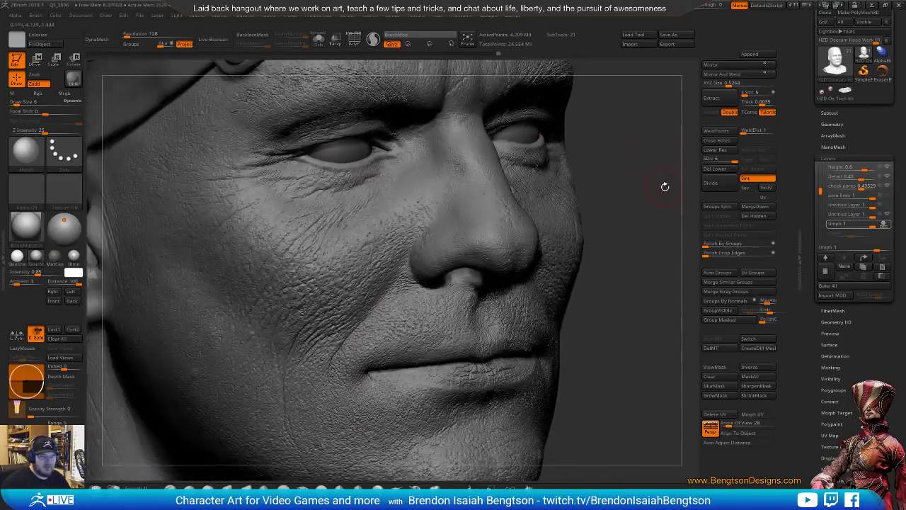
pyautogui.moveTo(661, 187)
pyautogui.mouseDown()
pyautogui.moveTo(655, 170)
pyautogui.moveTo(655, 180)
pyautogui.mouseUp()
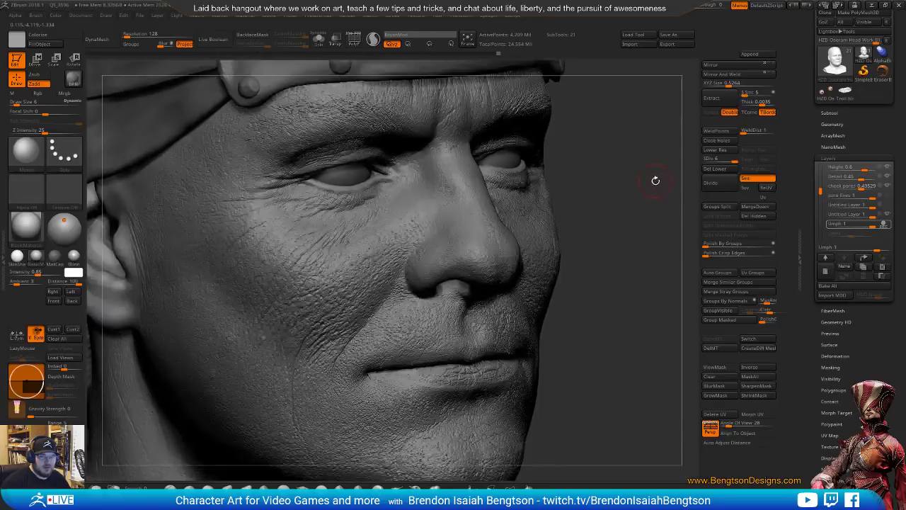
pyautogui.moveTo(656, 180)
pyautogui.mouseDown()
pyautogui.moveTo(654, 199)
pyautogui.moveTo(654, 186)
pyautogui.mouseUp()
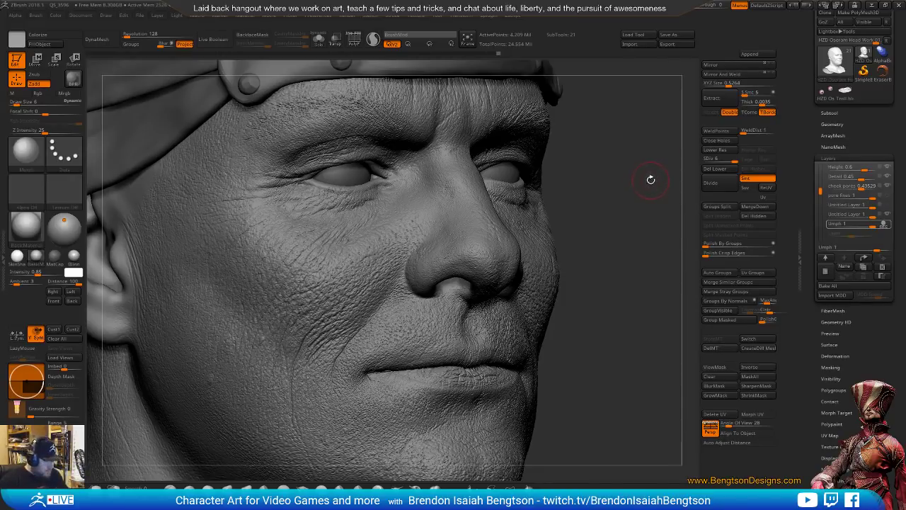
pyautogui.moveTo(641, 211); pyautogui.dragTo(646, 204)
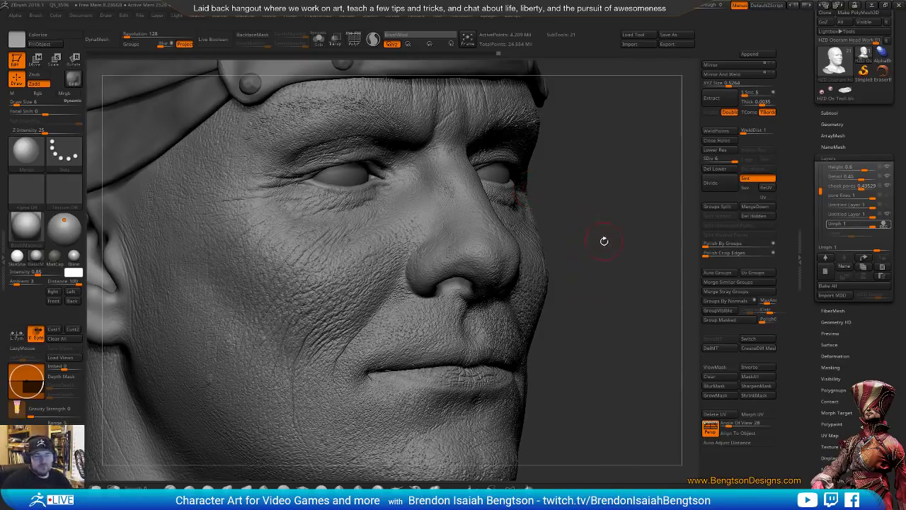
pyautogui.moveTo(607, 238)
pyautogui.mouseDown()
pyautogui.moveTo(614, 263)
pyautogui.moveTo(609, 219)
pyautogui.mouseUp()
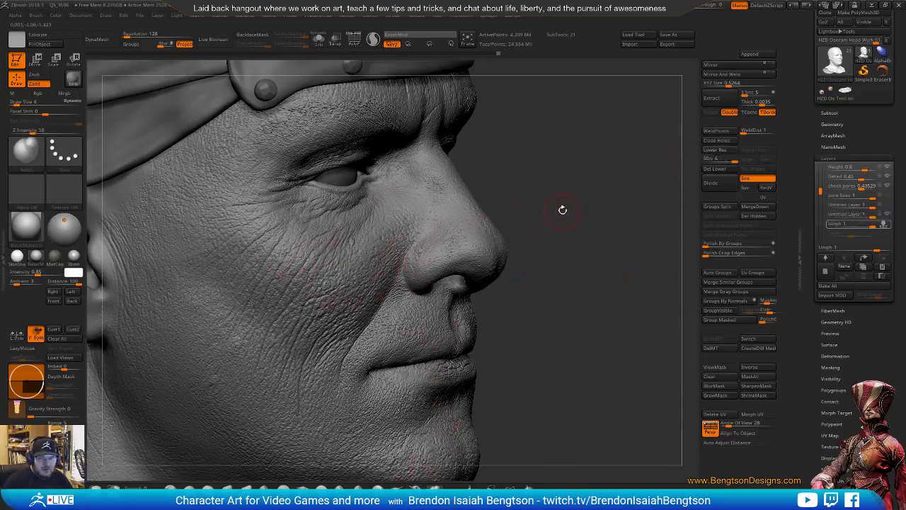
# Set the Inflate brush's draw size to 4 and emphasize the skin wrinkles around the eye and cheek on the Umph layer.
pyautogui.moveTo(569, 207)
pyautogui.mouseDown()
pyautogui.moveTo(557, 201)
pyautogui.moveTo(567, 200)
pyautogui.mouseUp()
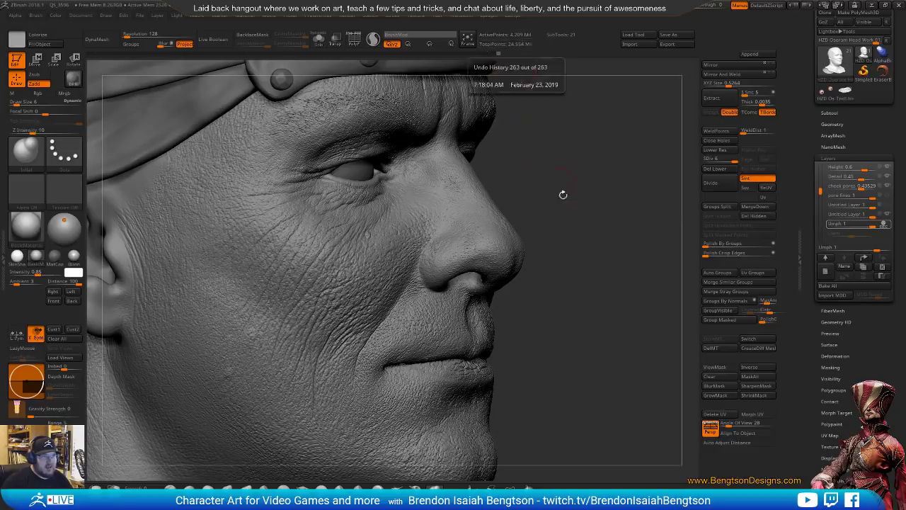
pyautogui.press('f')
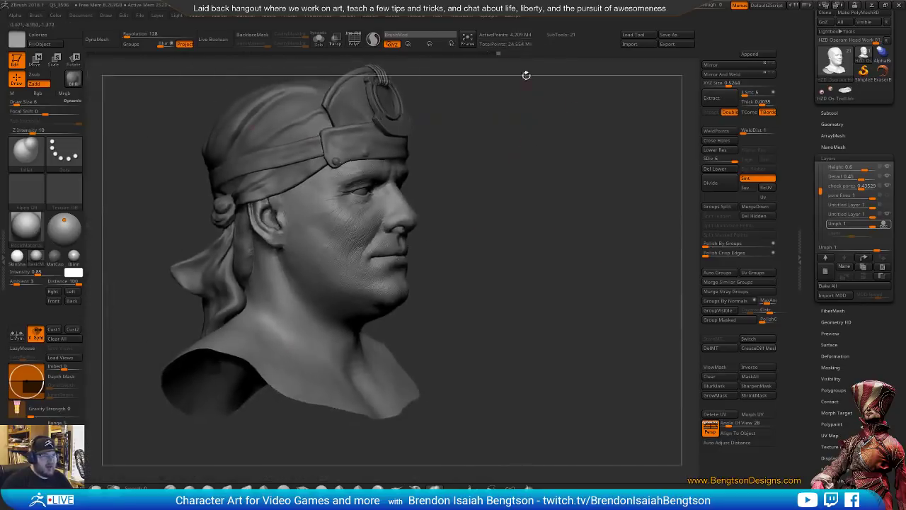
pyautogui.keyDown('alt'); pyautogui.moveTo(521, 251); pyautogui.dragTo(531, 273); pyautogui.keyUp('alt')
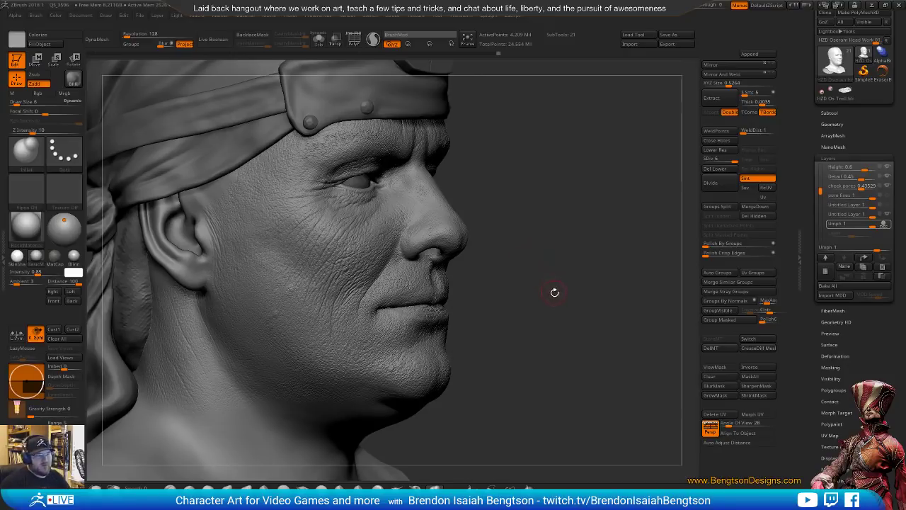
pyautogui.moveTo(555, 291); pyautogui.dragTo(557, 291)
pyautogui.keyDown('alt'); pyautogui.moveTo(546, 259); pyautogui.dragTo(631, 158); pyautogui.keyUp('alt')
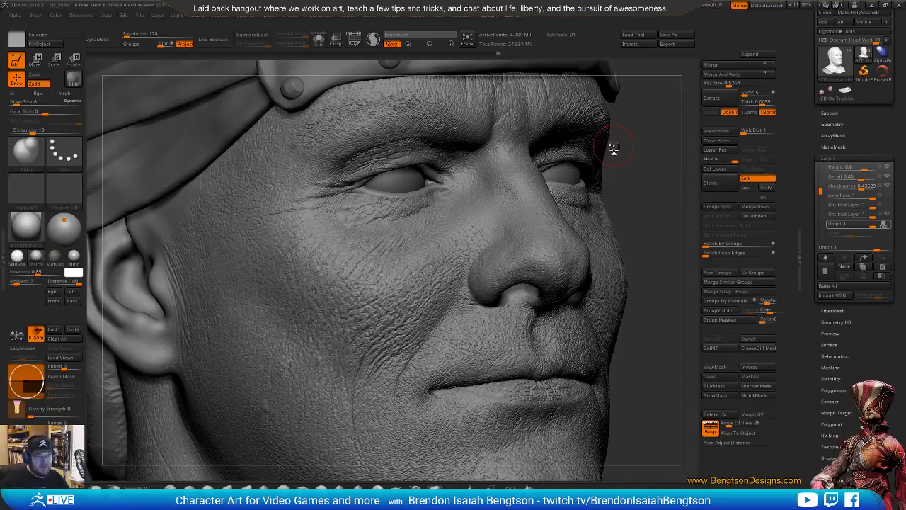
pyautogui.moveTo(648, 209)
pyautogui.mouseDown()
pyautogui.moveTo(630, 220)
pyautogui.moveTo(647, 220)
pyautogui.moveTo(645, 232)
pyautogui.moveTo(647, 213)
pyautogui.mouseUp()
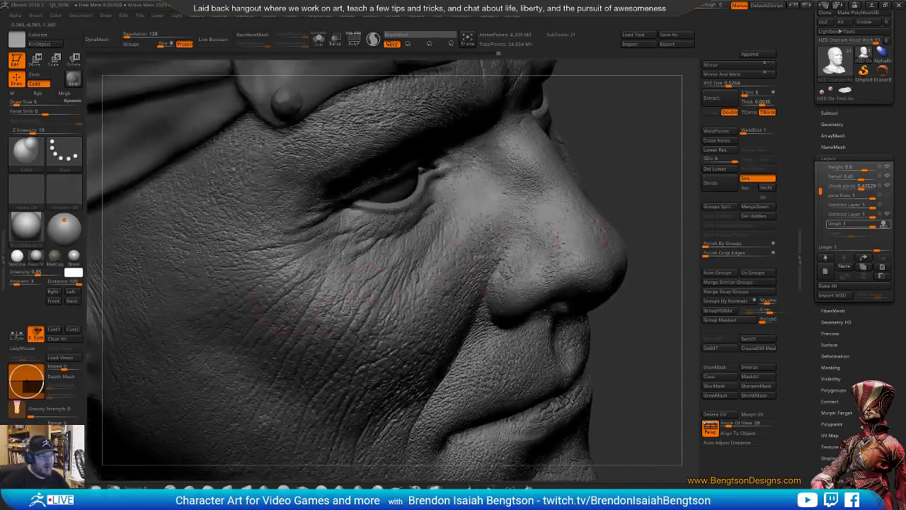
pyautogui.press('space')
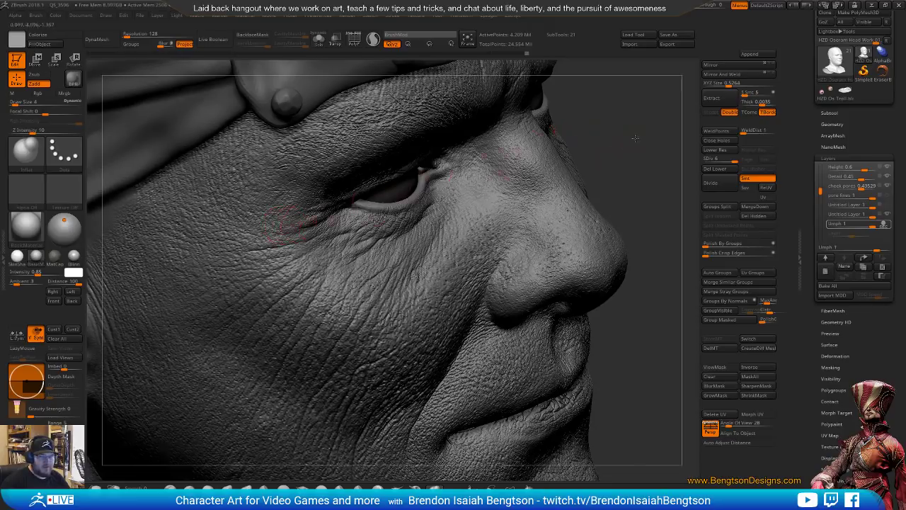
pyautogui.hotkey('shift', 'd')
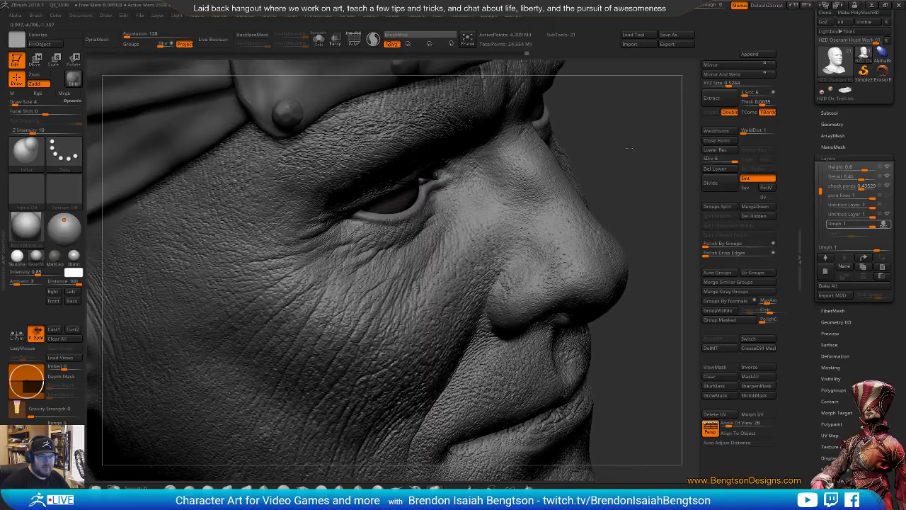
pyautogui.moveTo(629, 149); pyautogui.dragTo(629, 138)
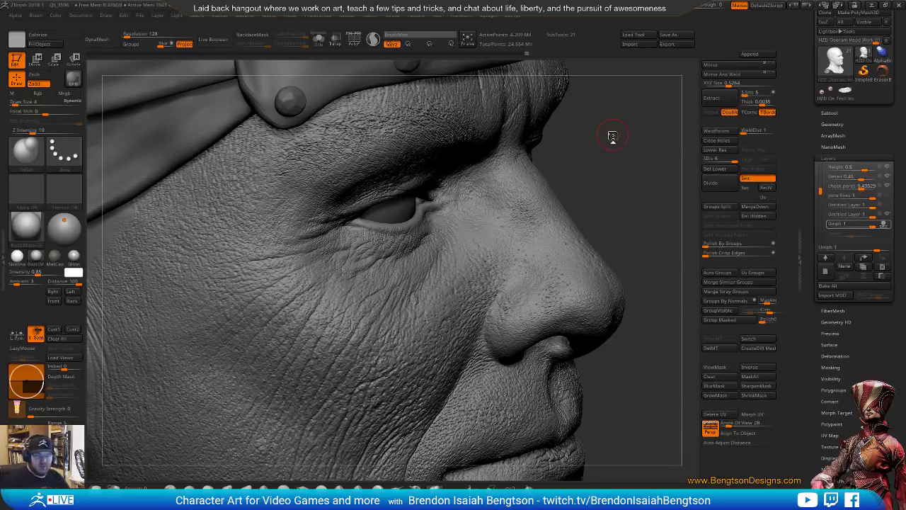
pyautogui.moveTo(637, 198); pyautogui.dragTo(565, 133)
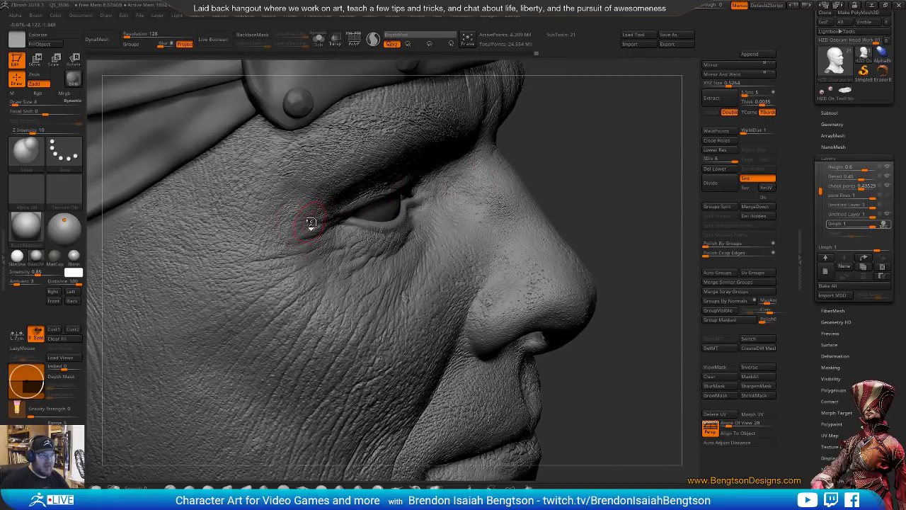
# Reduce the brush's draw size to 2 and refine the fine creases at the eye's outer corner and upper eyelid.
pyautogui.press('space')
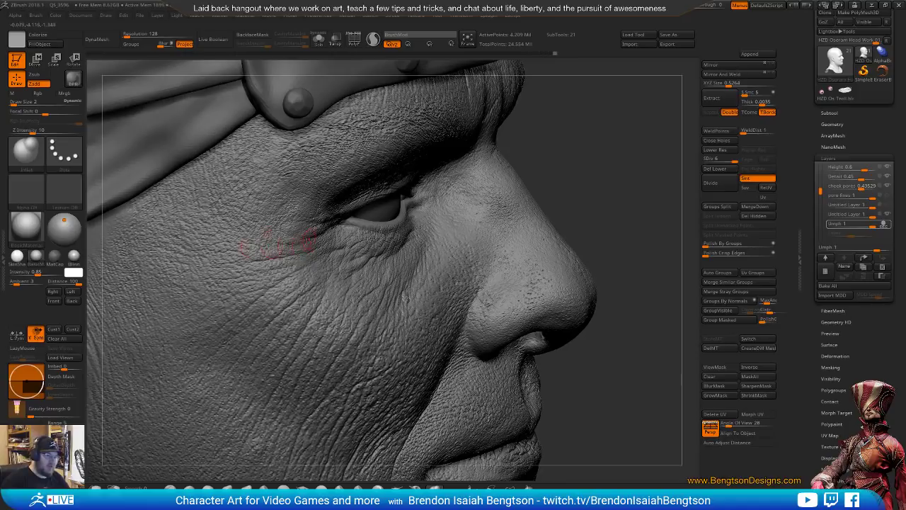
pyautogui.moveTo(627, 148)
pyautogui.mouseDown()
pyautogui.moveTo(617, 138)
pyautogui.moveTo(647, 151)
pyautogui.moveTo(653, 138)
pyautogui.moveTo(637, 162)
pyautogui.mouseUp()
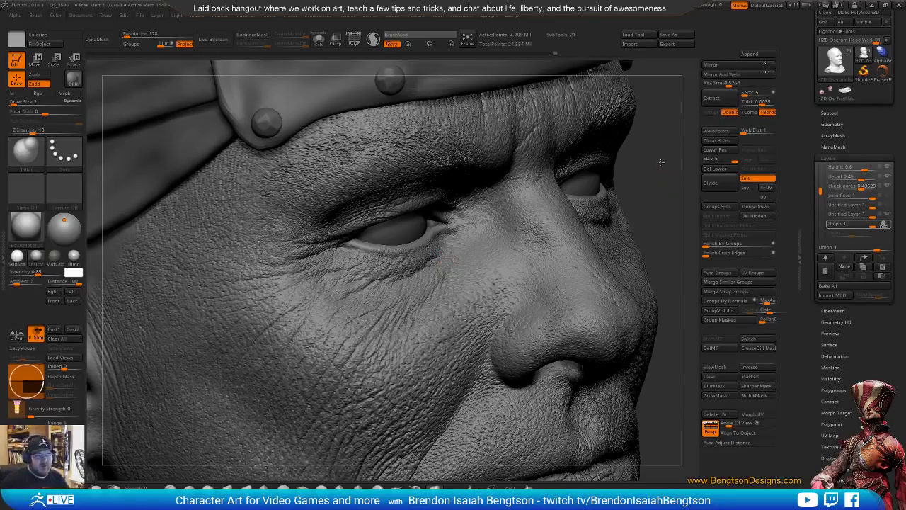
pyautogui.moveTo(661, 163); pyautogui.dragTo(643, 172)
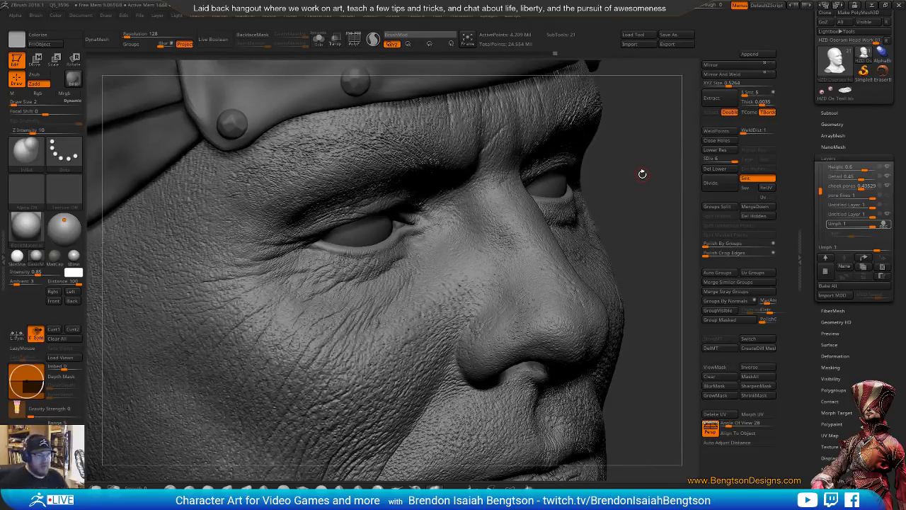
pyautogui.moveTo(657, 186)
pyautogui.mouseDown()
pyautogui.moveTo(650, 154)
pyautogui.moveTo(652, 166)
pyautogui.moveTo(681, 168)
pyautogui.mouseUp()
pyautogui.moveTo(447, 238)
pyautogui.mouseDown()
pyautogui.moveTo(341, 207)
pyautogui.moveTo(335, 225)
pyautogui.moveTo(372, 220)
pyautogui.mouseUp()
pyautogui.moveTo(320, 239)
pyautogui.mouseDown()
pyautogui.moveTo(323, 217)
pyautogui.moveTo(343, 221)
pyautogui.moveTo(339, 213)
pyautogui.moveTo(368, 208)
pyautogui.moveTo(356, 208)
pyautogui.moveTo(354, 227)
pyautogui.moveTo(334, 227)
pyautogui.moveTo(370, 223)
pyautogui.moveTo(373, 203)
pyautogui.moveTo(333, 211)
pyautogui.moveTo(372, 206)
pyautogui.moveTo(354, 223)
pyautogui.moveTo(383, 187)
pyautogui.moveTo(368, 187)
pyautogui.mouseUp()
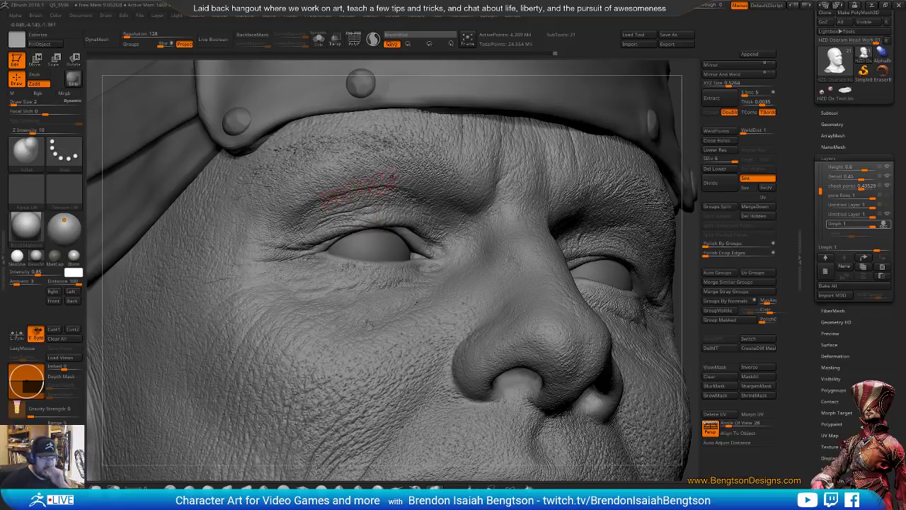
# Hide the Displacement, Height, Detail and cheek pores layers of the head.
pyautogui.moveTo(845, 224)
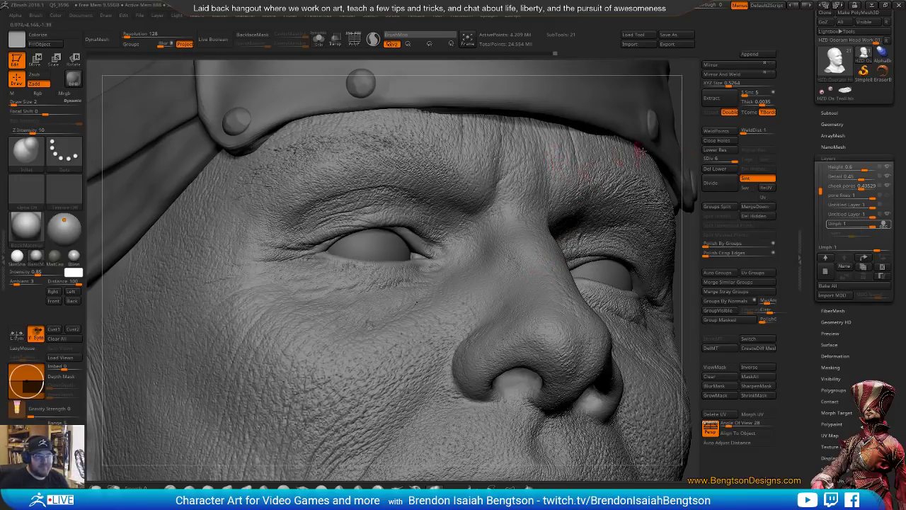
pyautogui.moveTo(666, 103)
pyautogui.mouseDown()
pyautogui.moveTo(658, 106)
pyautogui.moveTo(677, 119)
pyautogui.moveTo(682, 137)
pyautogui.moveTo(660, 177)
pyautogui.mouseUp()
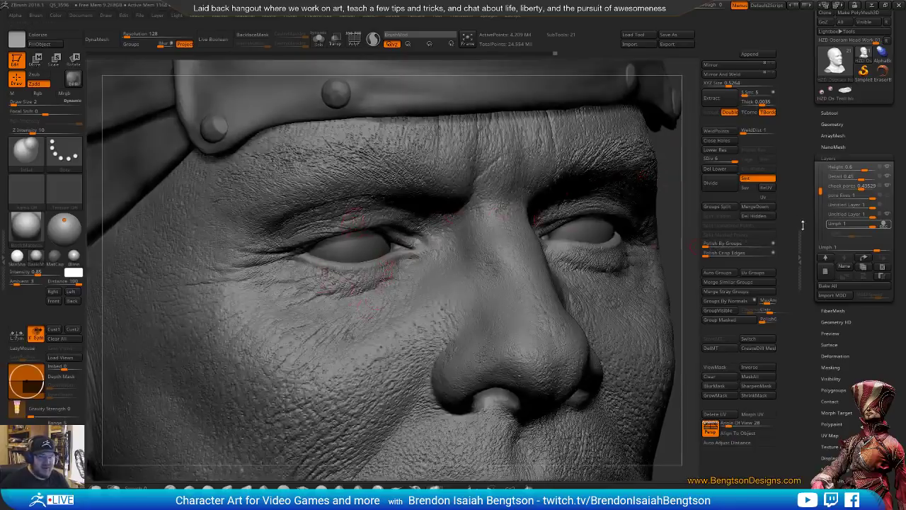
pyautogui.moveTo(538, 290)
pyautogui.mouseDown(button='right')
pyautogui.moveTo(360, 255)
pyautogui.moveTo(434, 252)
pyautogui.mouseUp(button='right')
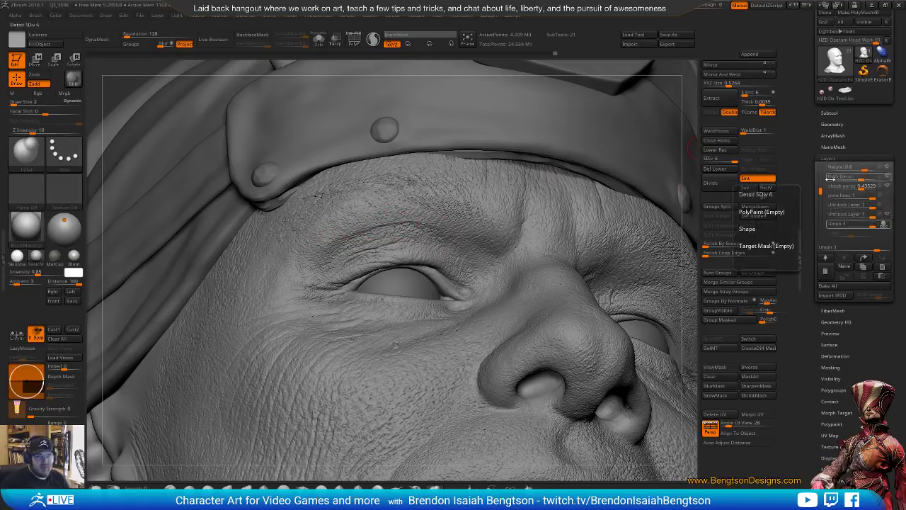
pyautogui.moveTo(820, 190); pyautogui.dragTo(820, 175)
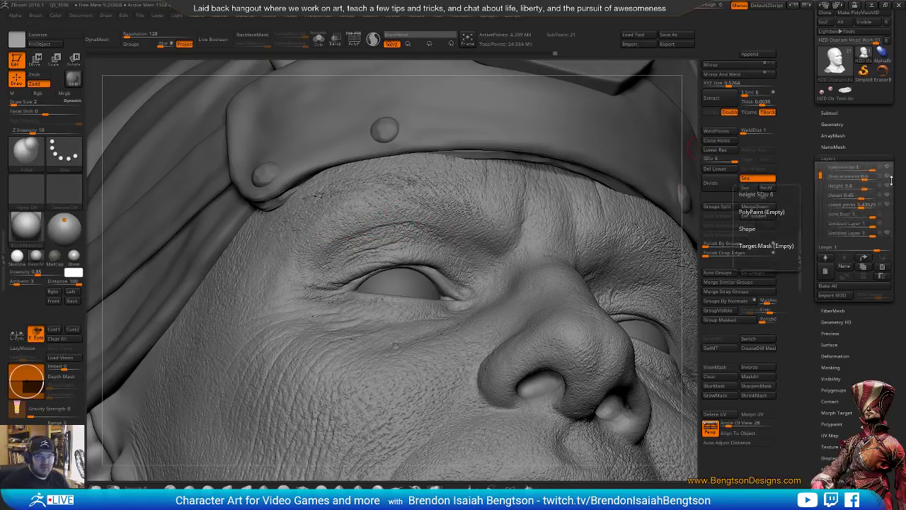
pyautogui.click(889, 177)
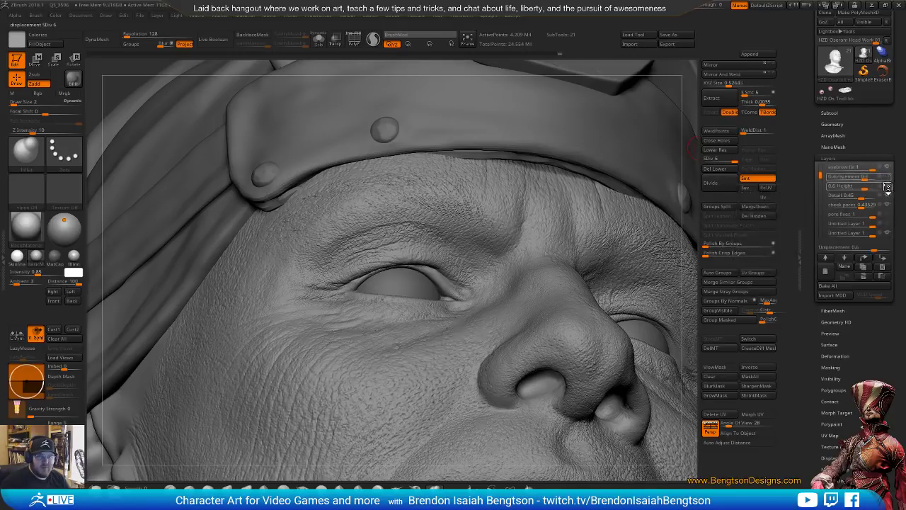
pyautogui.click(889, 189)
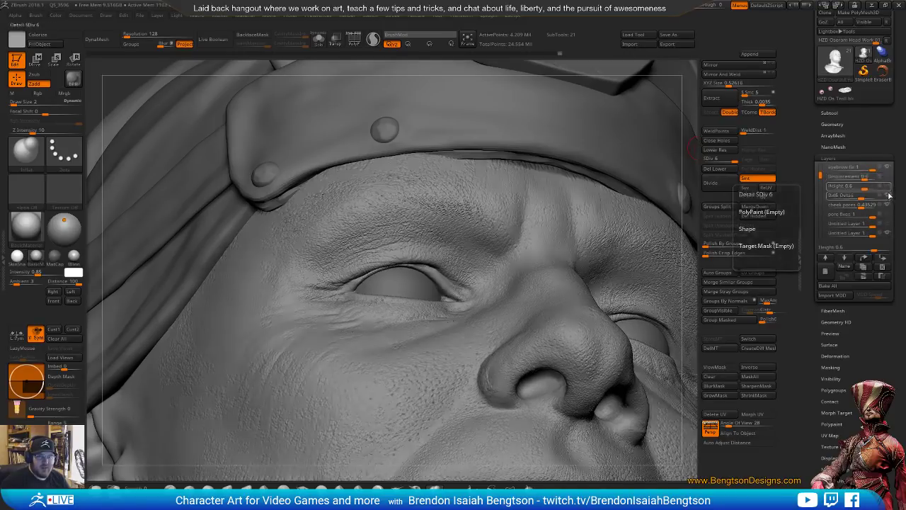
pyautogui.click(890, 199)
pyautogui.click(890, 205)
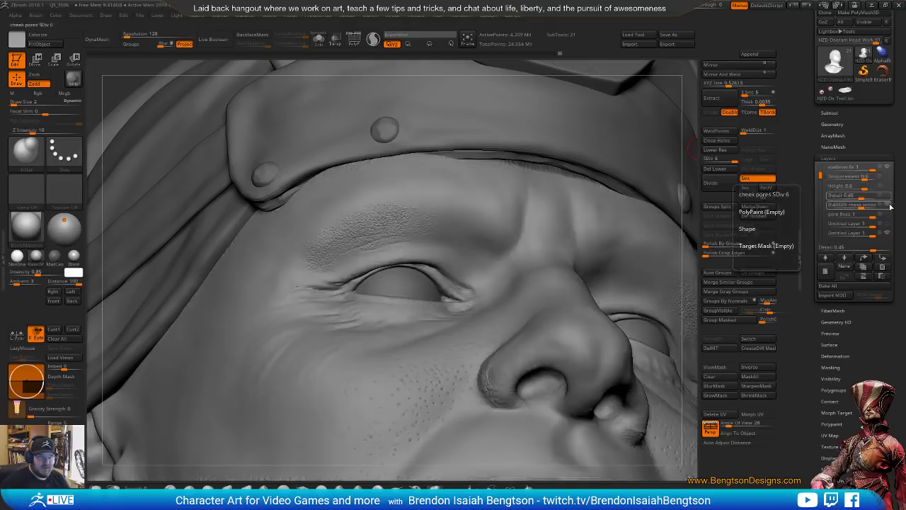
pyautogui.click(890, 224)
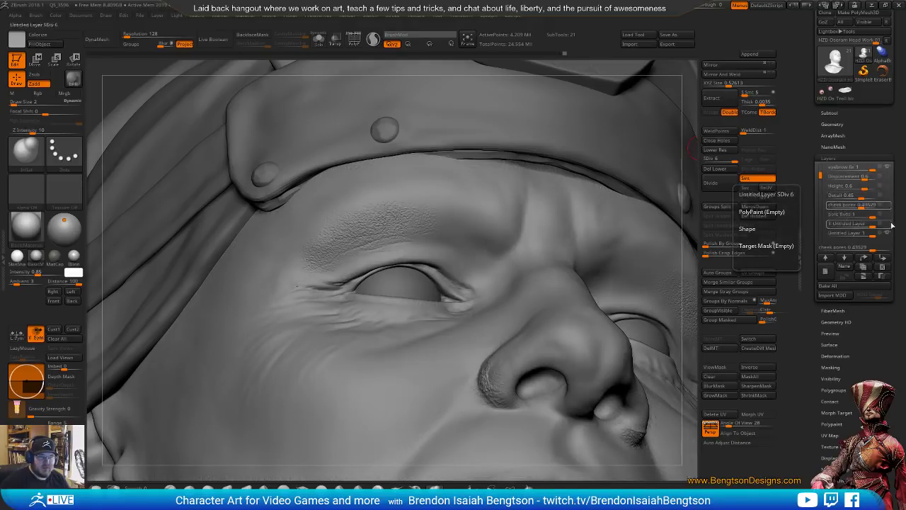
pyautogui.click(889, 233)
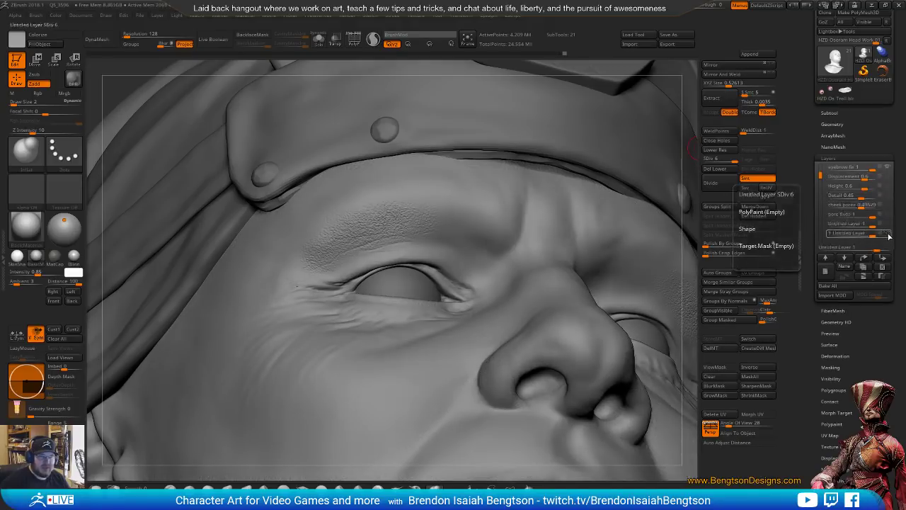
# Toggle the eyebrow fix layer off and on to compare the brow's shape with and without it.
pyautogui.click(889, 169)
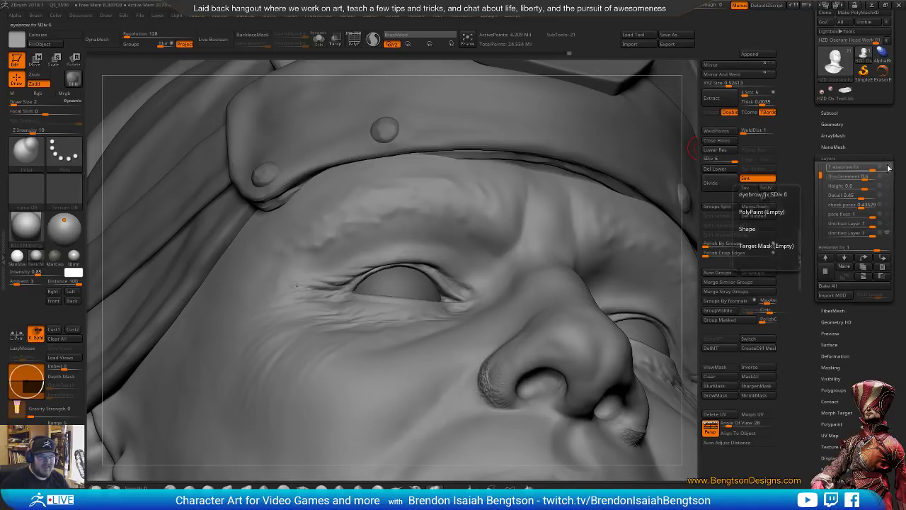
pyautogui.click(889, 169)
pyautogui.click(889, 175)
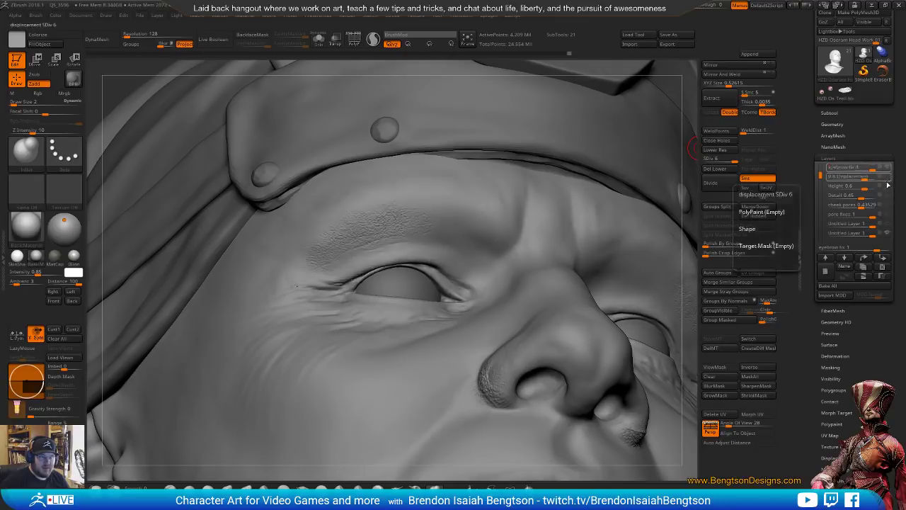
pyautogui.click(868, 186)
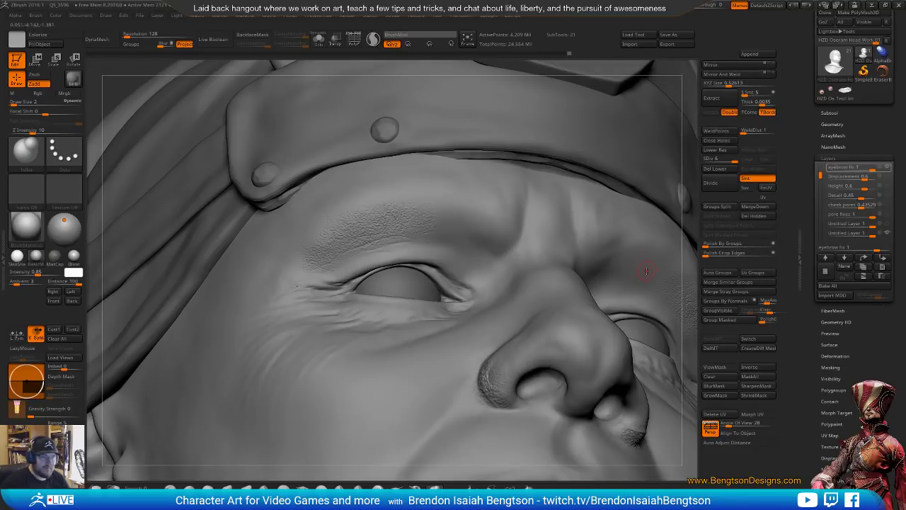
pyautogui.moveTo(890, 170)
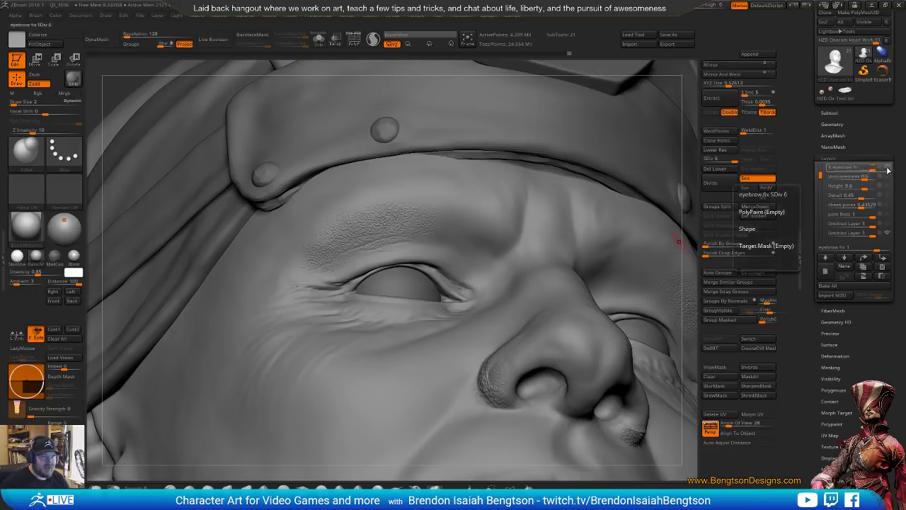
pyautogui.click(887, 168)
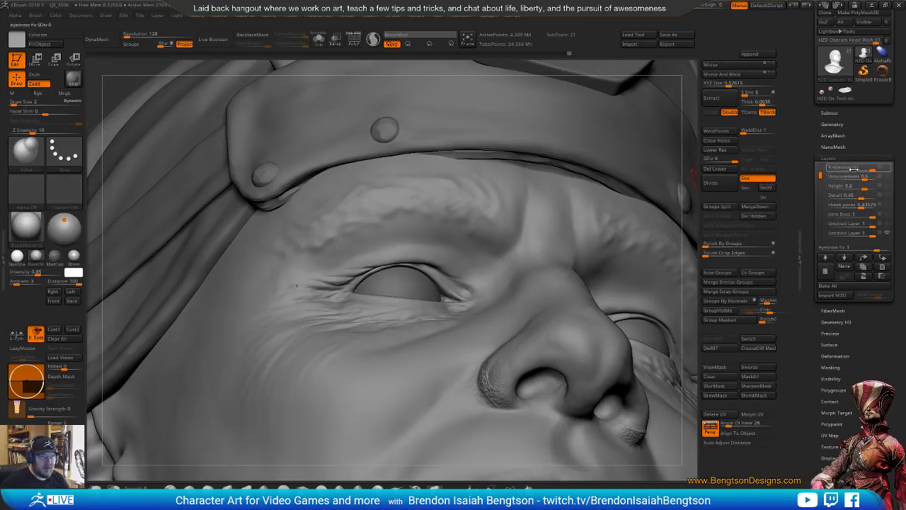
pyautogui.click(888, 170)
pyautogui.click(889, 170)
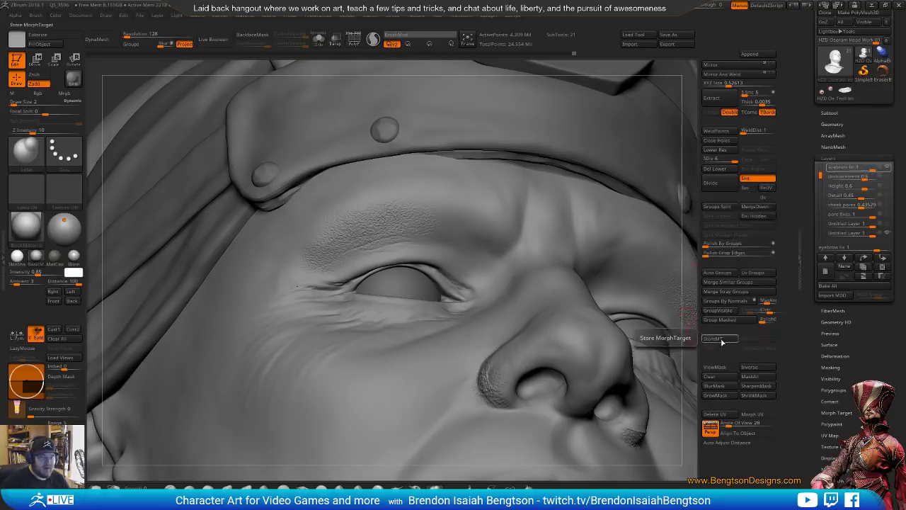
# Store a morph target for the head with the eyebrow fix layer visible.
pyautogui.press('ctrl')
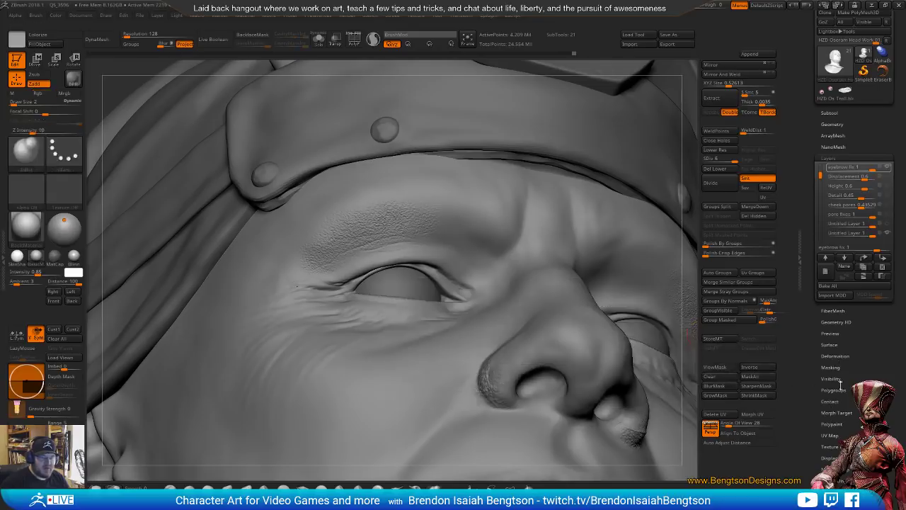
pyautogui.click(837, 413)
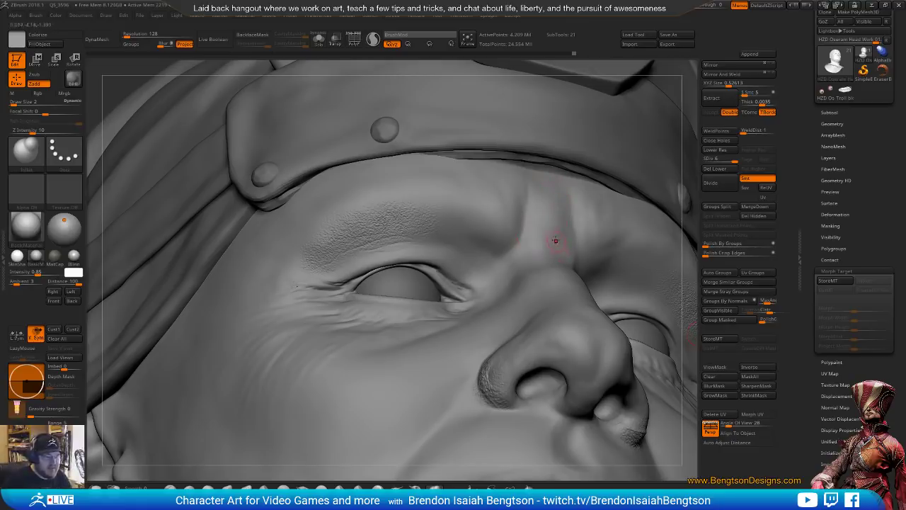
pyautogui.moveTo(537, 266)
pyautogui.mouseDown(button='right')
pyautogui.moveTo(551, 284)
pyautogui.moveTo(542, 263)
pyautogui.mouseUp(button='right')
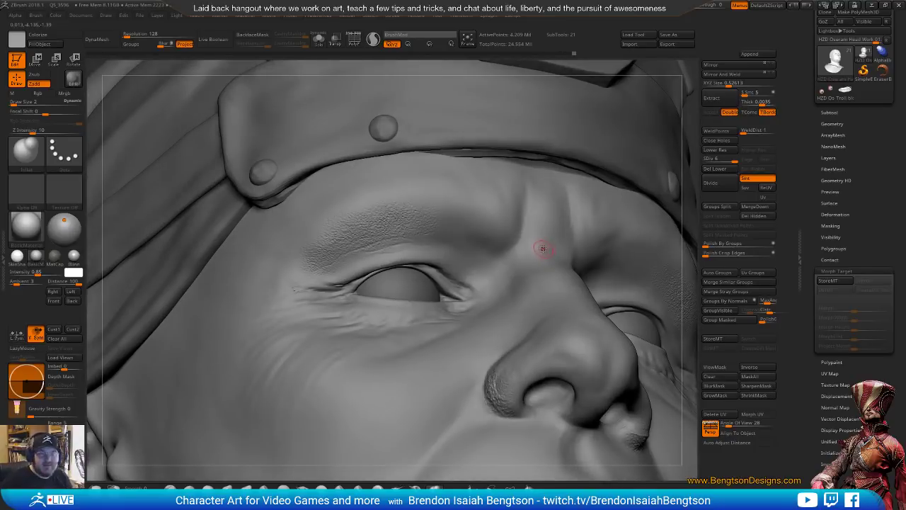
pyautogui.click(827, 112)
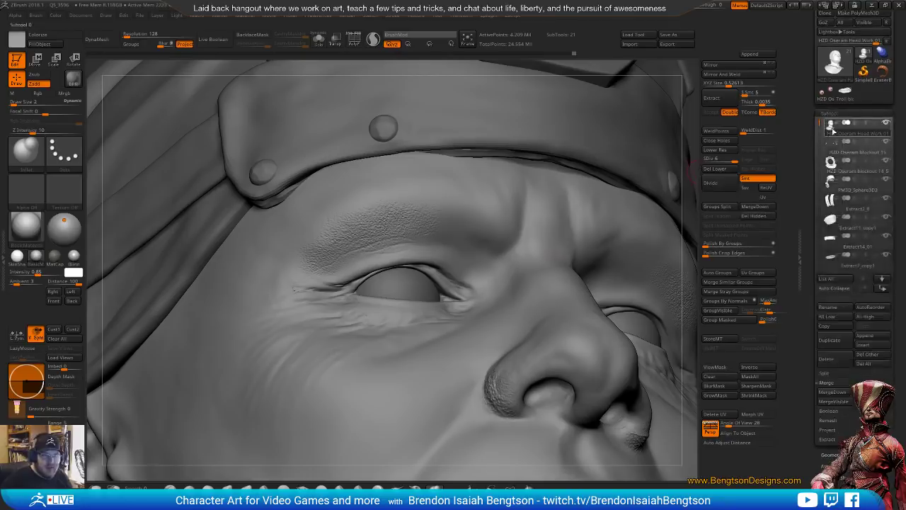
pyautogui.click(714, 338)
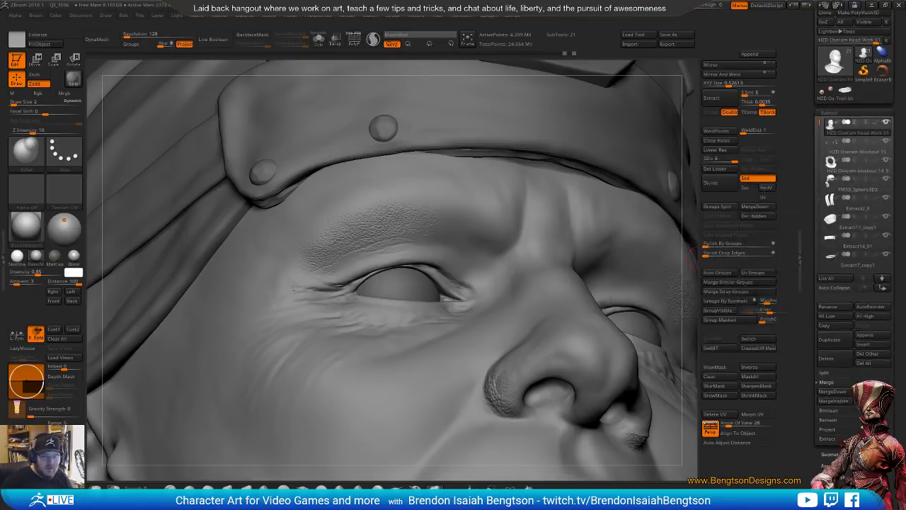
# Make the Displacement layer visible again in the head's layer list.
pyautogui.click(829, 489)
pyautogui.moveTo(880, 190)
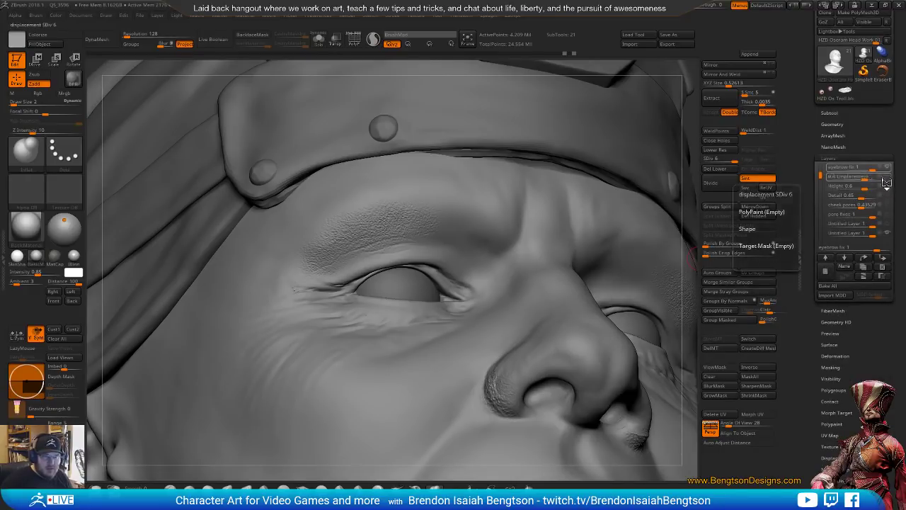
pyautogui.click(882, 177)
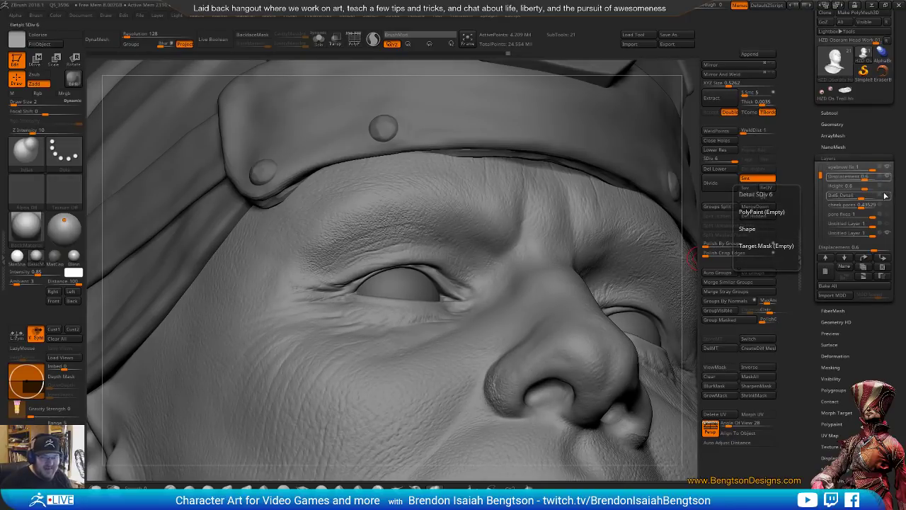
# Make the Height, Detail and cheek pores layers of the head visible again.
pyautogui.click(887, 195)
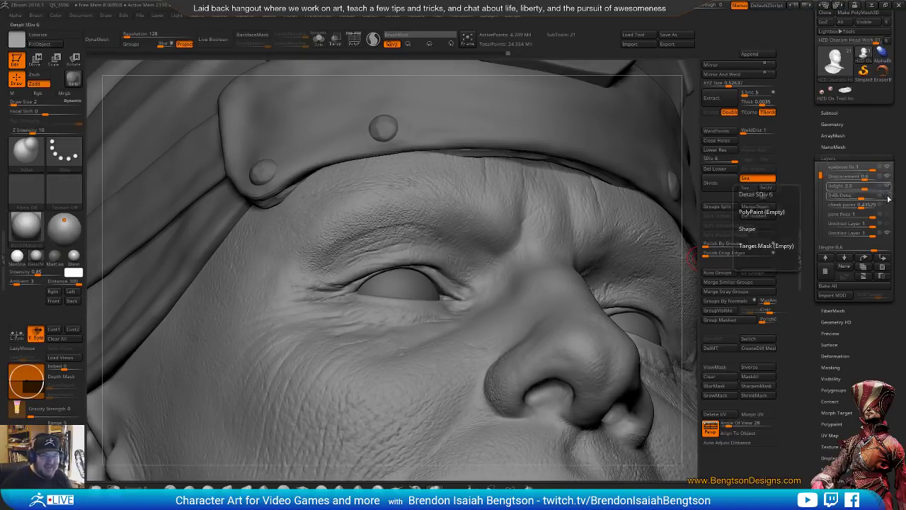
pyautogui.click(889, 204)
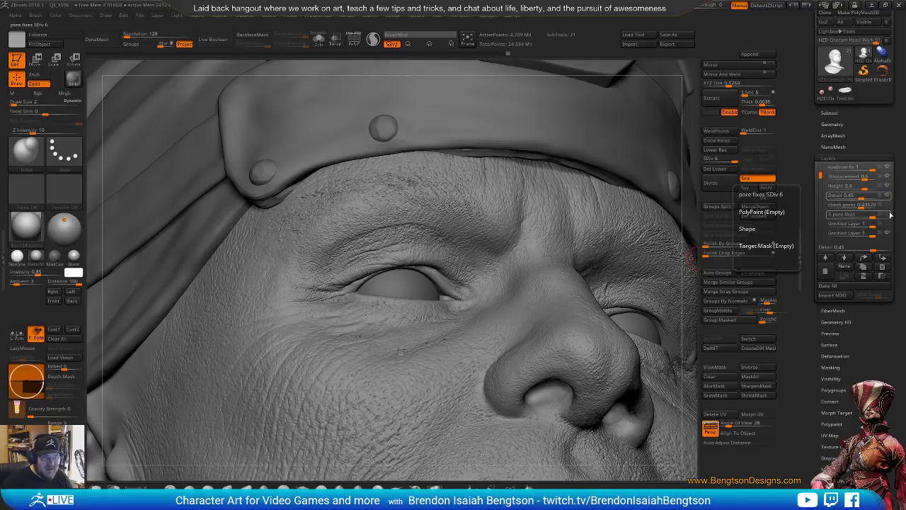
pyautogui.click(888, 206)
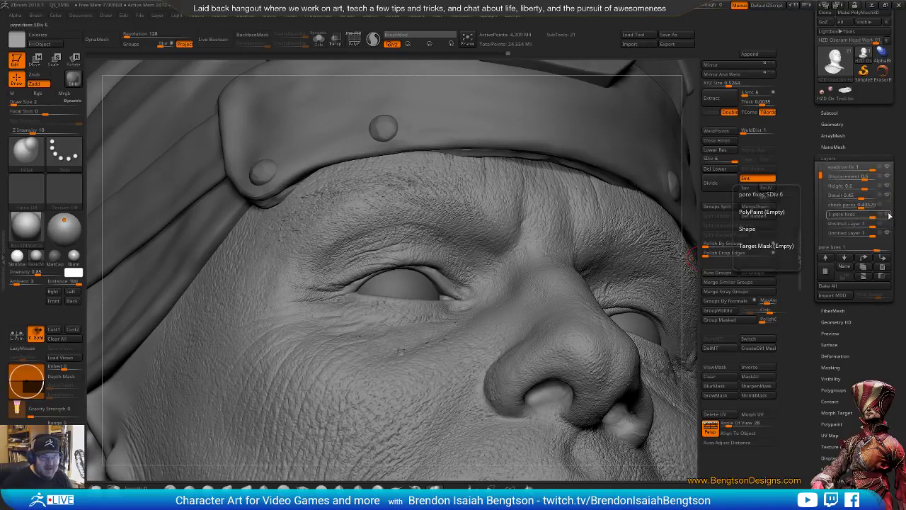
pyautogui.click(891, 207)
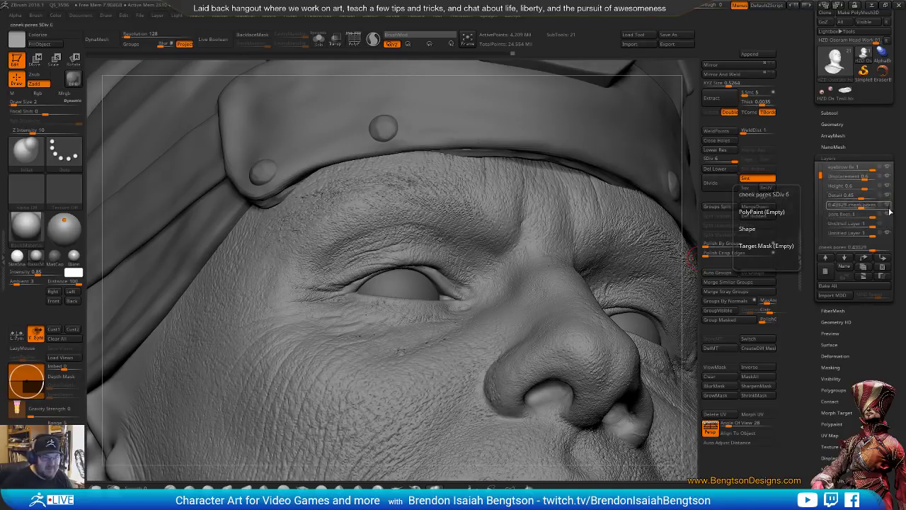
# Put the Umph layer further down the layer list into recording mode and turn off Colorize for the head.
pyautogui.click(886, 232)
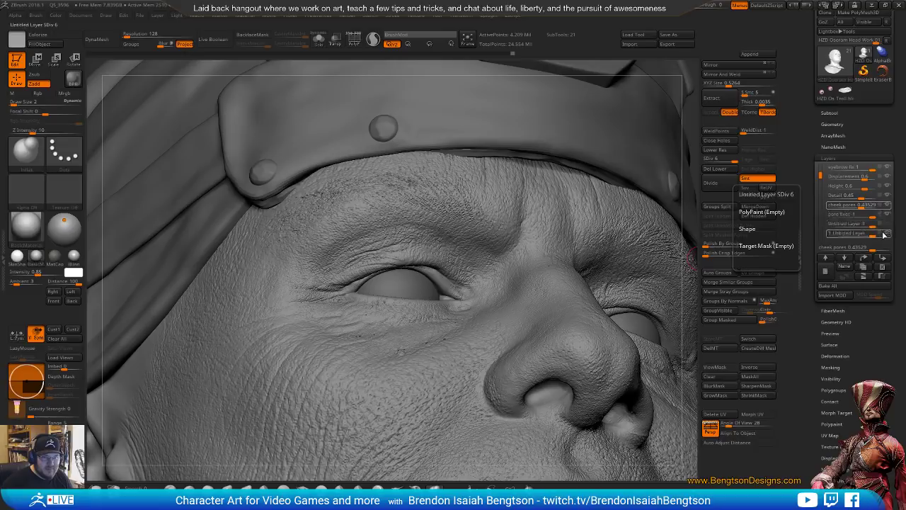
pyautogui.click(883, 234)
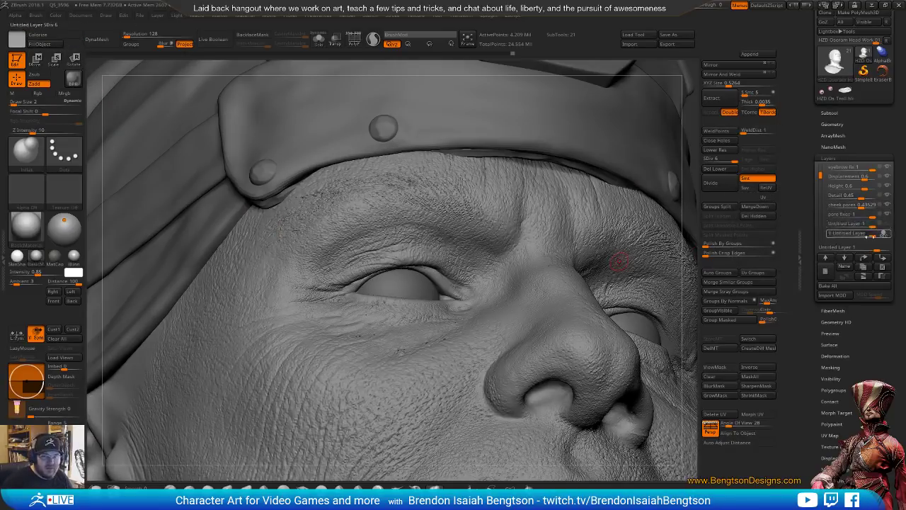
pyautogui.click(819, 195)
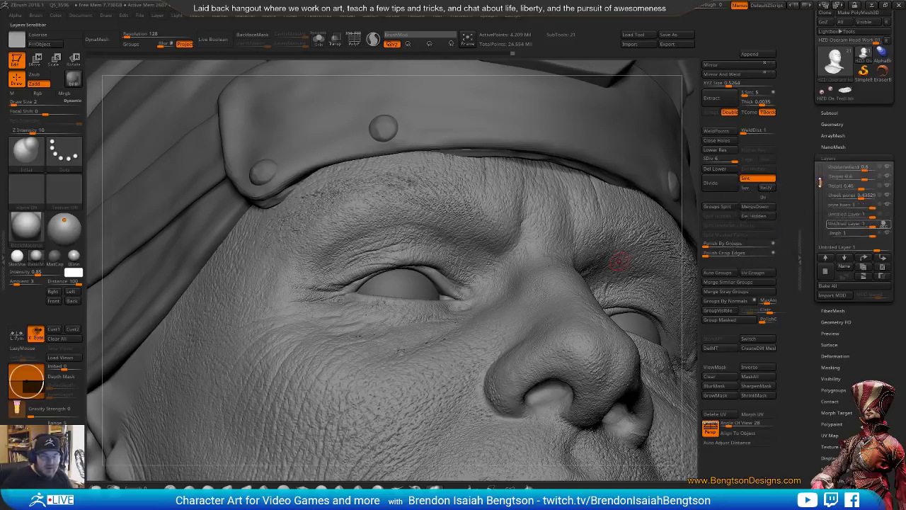
pyautogui.click(880, 247)
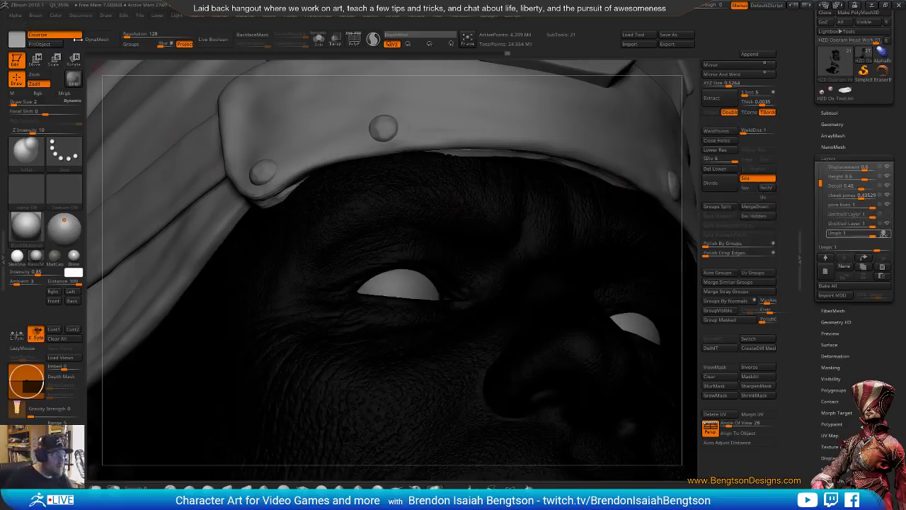
pyautogui.click(37, 34)
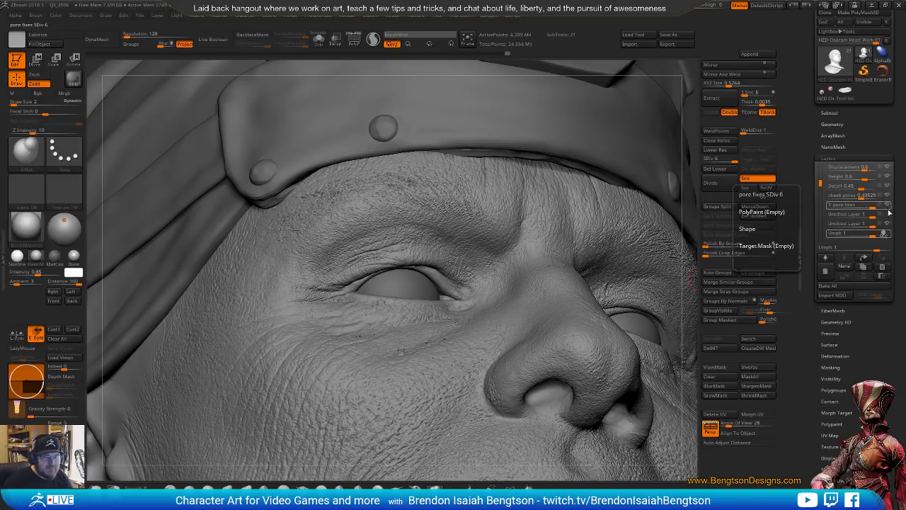
pyautogui.click(882, 233)
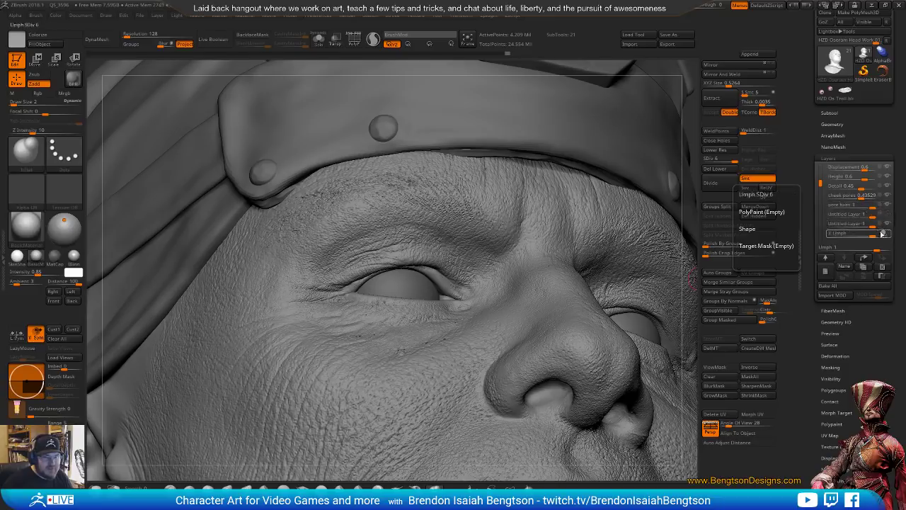
# Lower the head to subdivision level 4 and brush the skin above the upper eyelid with the Morph brush at draw size 3.
pyautogui.click(719, 161)
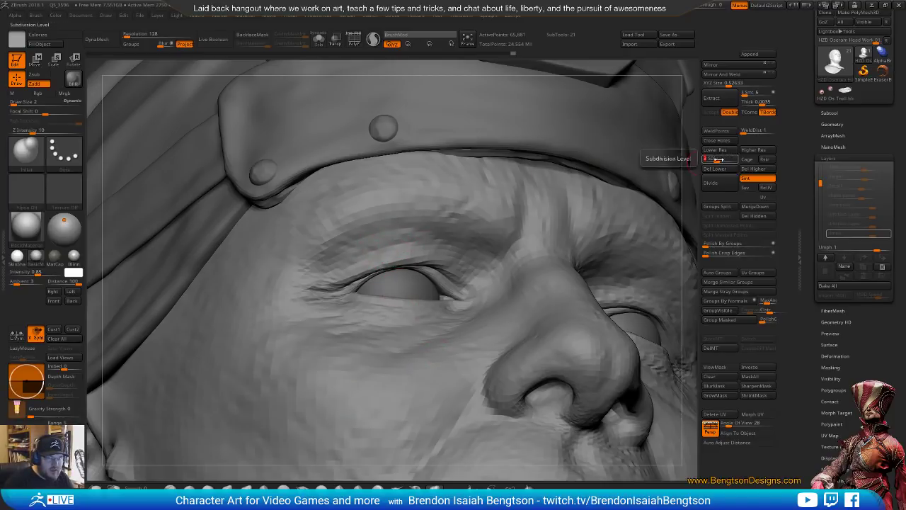
pyautogui.moveTo(721, 159); pyautogui.dragTo(730, 159)
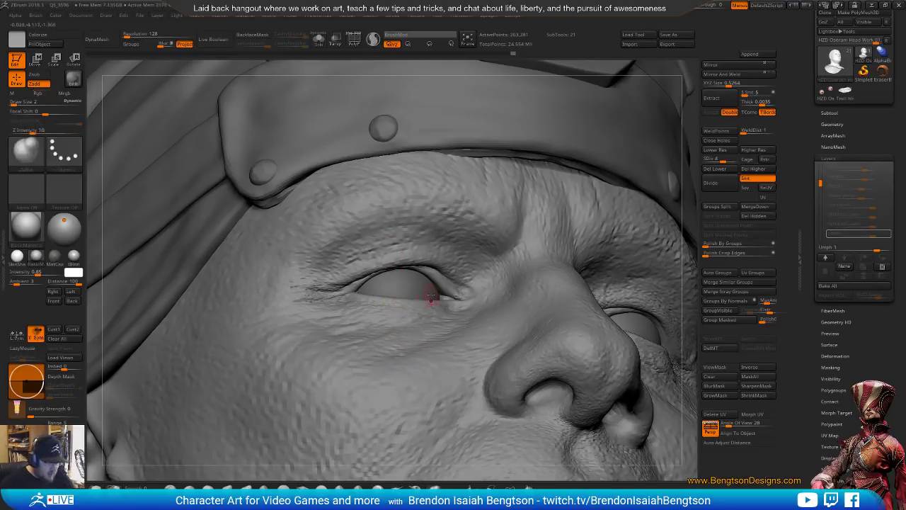
pyautogui.press('b')
pyautogui.press('m')
pyautogui.press('o')
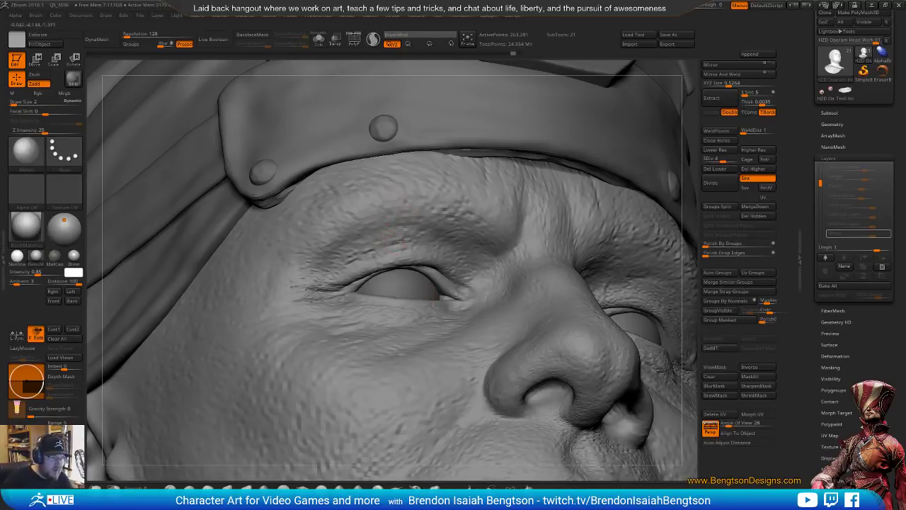
pyautogui.press('space')
pyautogui.moveTo(391, 237)
pyautogui.mouseDown()
pyautogui.moveTo(360, 258)
pyautogui.moveTo(361, 249)
pyautogui.moveTo(398, 248)
pyautogui.moveTo(349, 259)
pyautogui.moveTo(351, 252)
pyautogui.mouseUp()
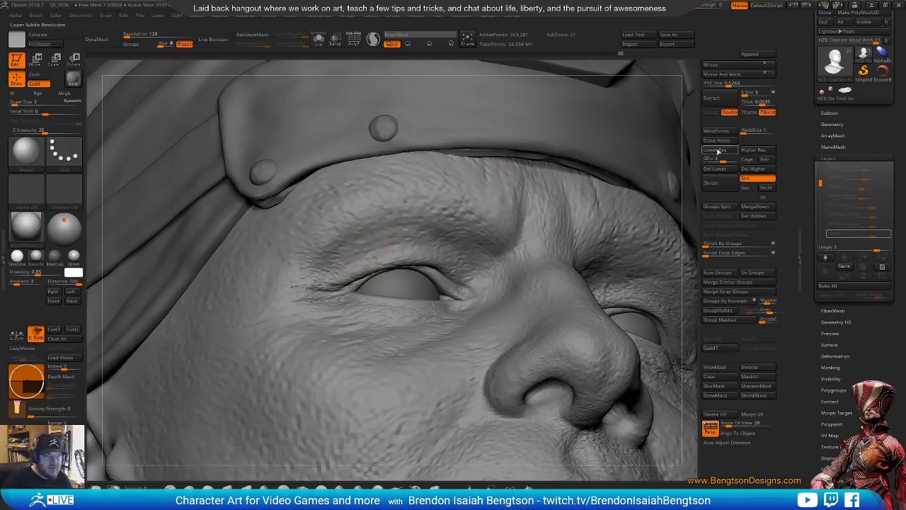
# Raise the head to subdivision level 5 and morph the skin fold above the upper eyelid toward the stored target.
pyautogui.click(730, 159)
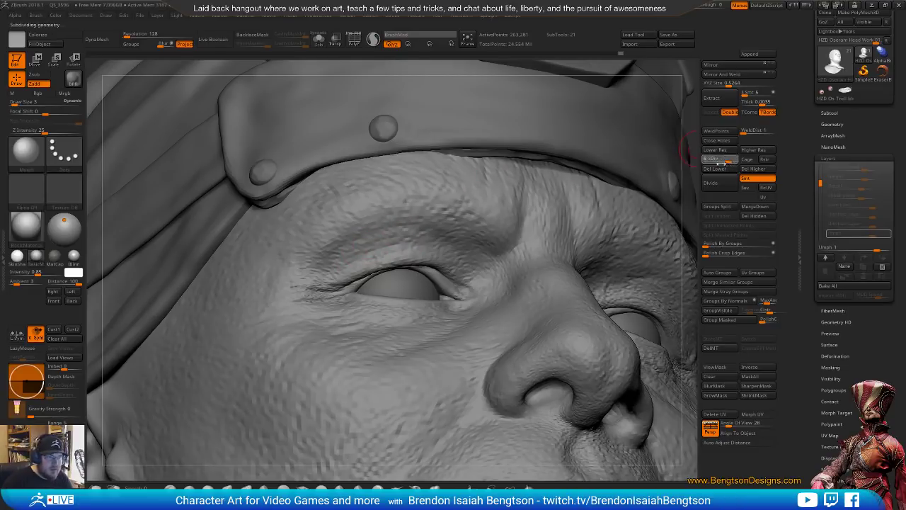
pyautogui.press('space')
pyautogui.moveTo(373, 250)
pyautogui.mouseDown()
pyautogui.moveTo(396, 243)
pyautogui.moveTo(376, 241)
pyautogui.moveTo(383, 252)
pyautogui.mouseUp()
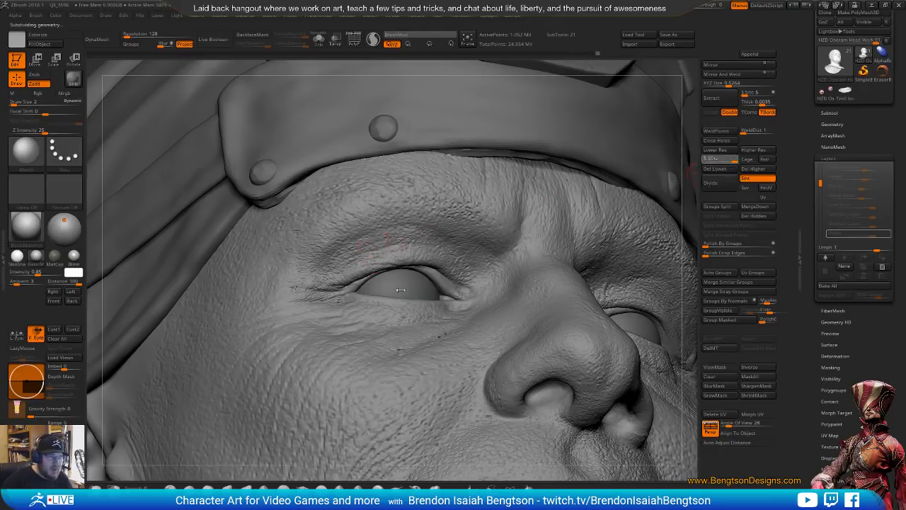
# Raise the head to subdivision level 6 and brush along the upper eyelid to its outer corner with the Morph brush.
pyautogui.click(734, 159)
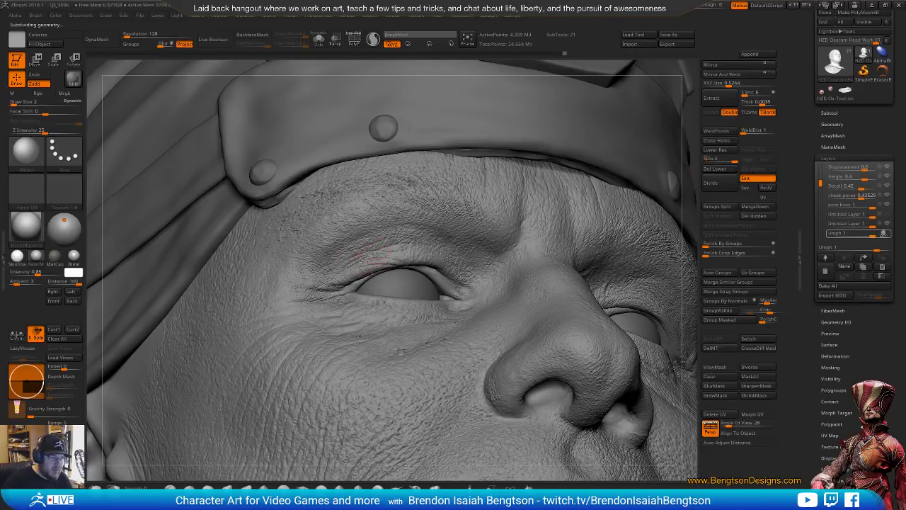
pyautogui.moveTo(371, 252); pyautogui.dragTo(372, 250)
pyautogui.moveTo(386, 238)
pyautogui.mouseDown()
pyautogui.moveTo(367, 247)
pyautogui.moveTo(404, 242)
pyautogui.mouseUp()
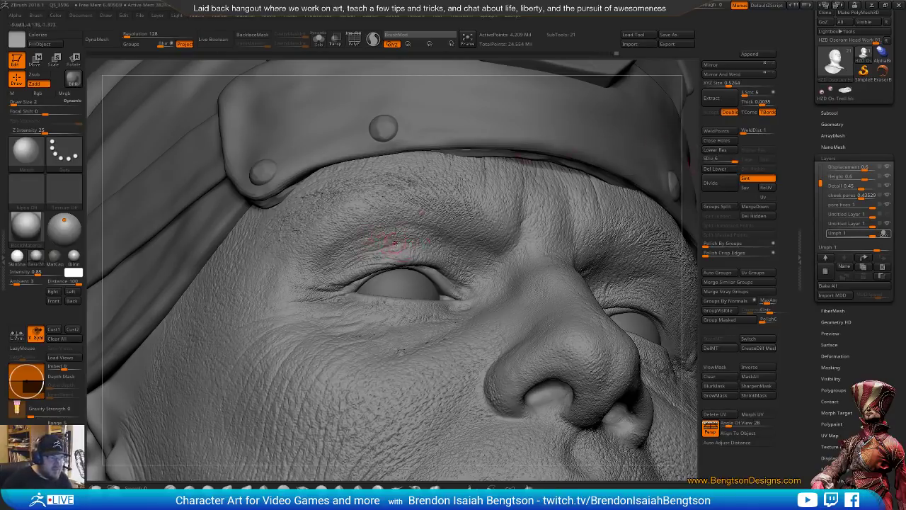
pyautogui.moveTo(383, 244); pyautogui.dragTo(371, 254)
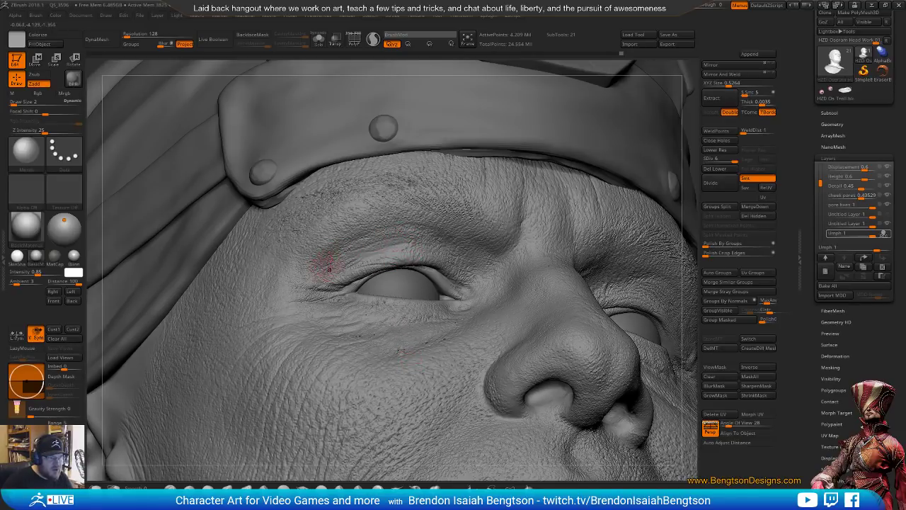
pyautogui.moveTo(324, 261); pyautogui.dragTo(386, 251)
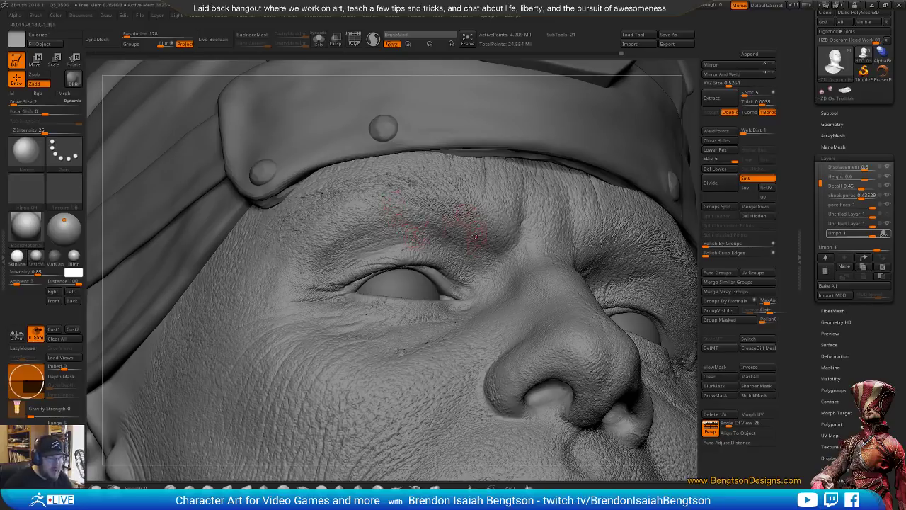
# Set the DamStandard brush to draw size 1 and carve fine creases into the skin above the upper eyelid.
pyautogui.moveTo(450, 266)
pyautogui.mouseDown(button='right')
pyautogui.moveTo(380, 259)
pyautogui.moveTo(395, 309)
pyautogui.mouseUp(button='right')
pyautogui.hotkey('ctrl', 'z')
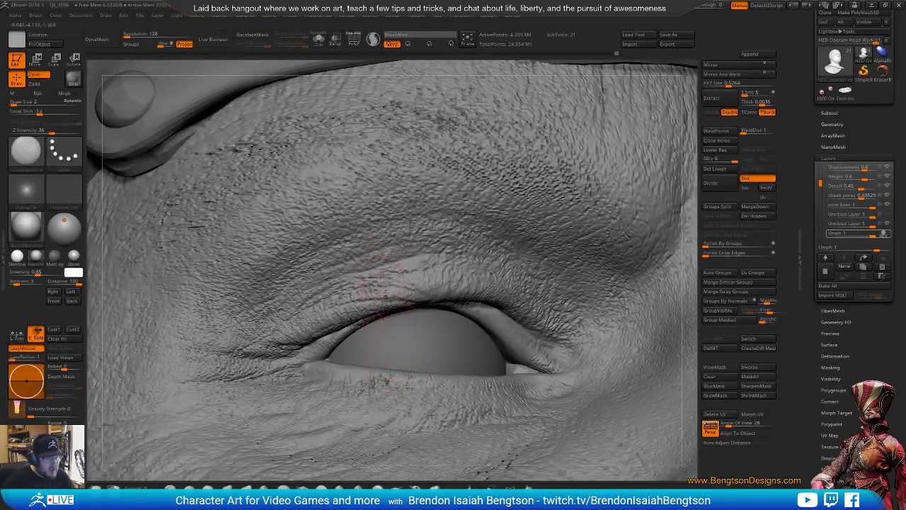
pyautogui.rightClick(387, 250)
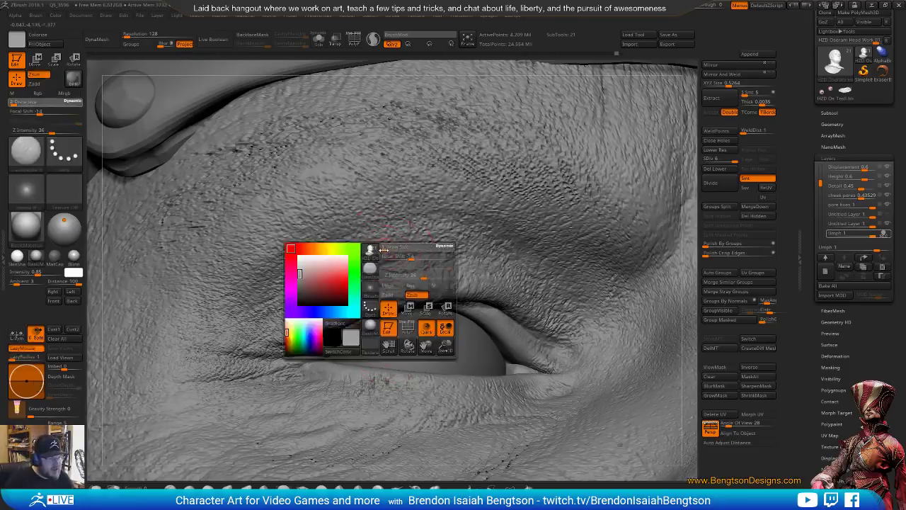
pyautogui.moveTo(386, 249)
pyautogui.mouseDown()
pyautogui.moveTo(394, 250)
pyautogui.moveTo(386, 262)
pyautogui.mouseUp()
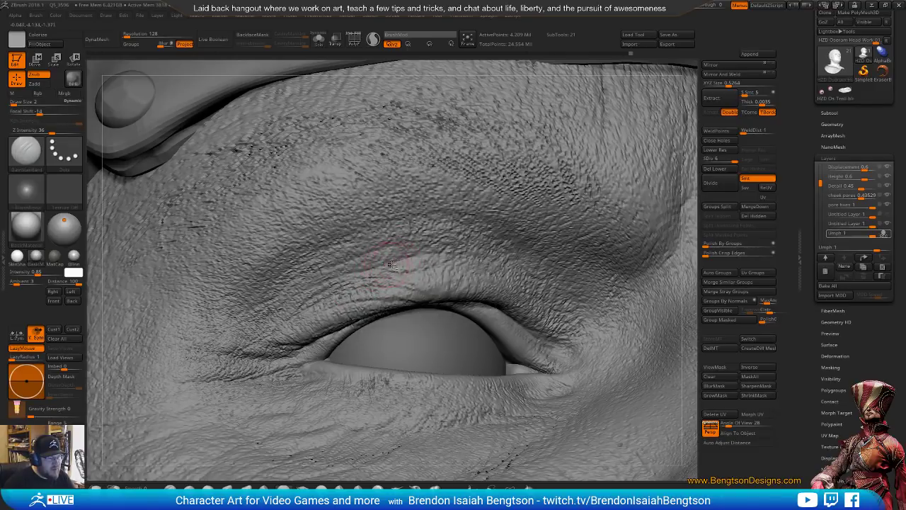
pyautogui.press('space')
pyautogui.press('space')
pyautogui.moveTo(422, 260); pyautogui.dragTo(385, 263)
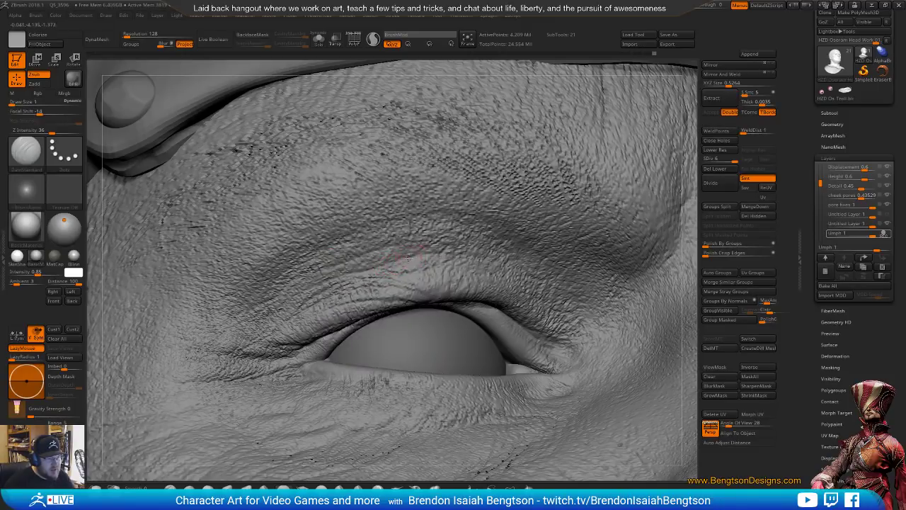
# Carve further fine wrinkles from the middle of the upper eyelid toward its outer corner, then check the whole face.
pyautogui.moveTo(409, 256); pyautogui.dragTo(374, 260)
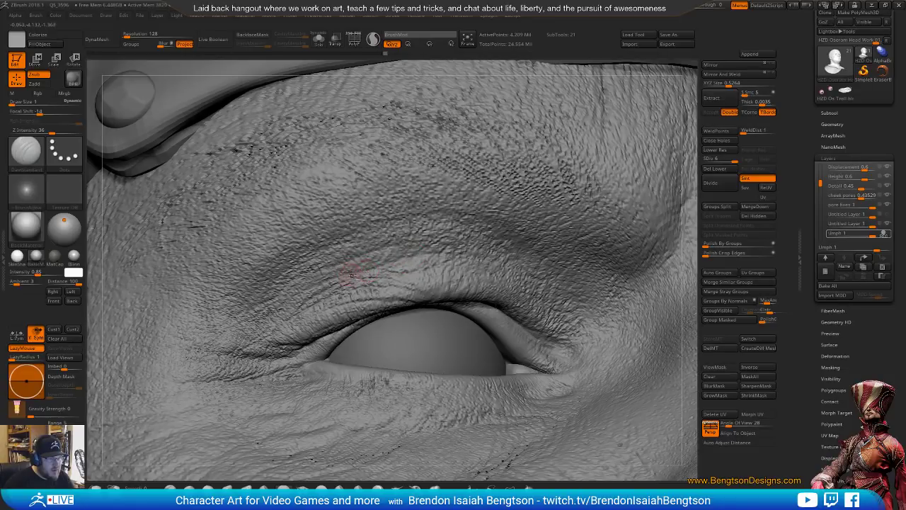
pyautogui.moveTo(358, 273); pyautogui.dragTo(307, 303)
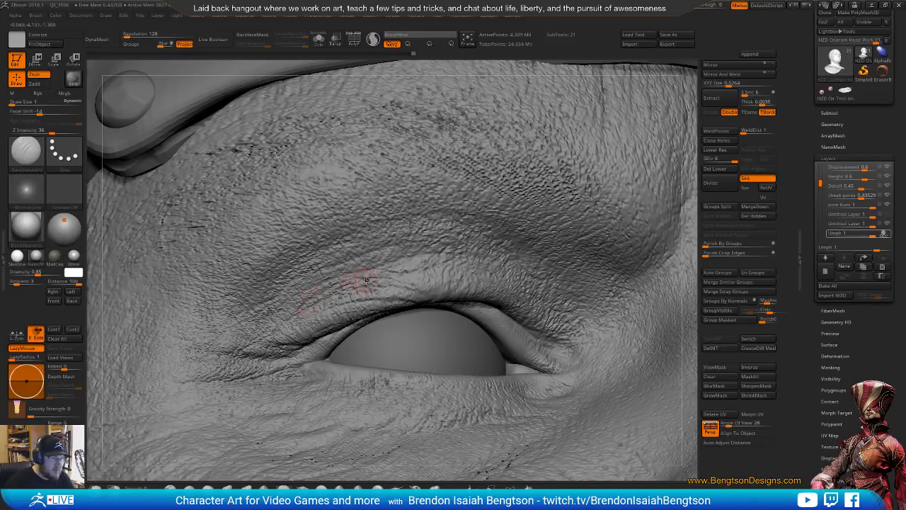
pyautogui.moveTo(382, 280)
pyautogui.mouseDown()
pyautogui.moveTo(374, 252)
pyautogui.moveTo(340, 264)
pyautogui.mouseUp()
pyautogui.keyDown('ctrl'); pyautogui.moveTo(640, 319); pyautogui.dragTo(643, 200, button='right'); pyautogui.keyUp('ctrl')
pyautogui.keyDown('alt'); pyautogui.moveTo(644, 253); pyautogui.dragTo(636, 173); pyautogui.keyUp('alt')
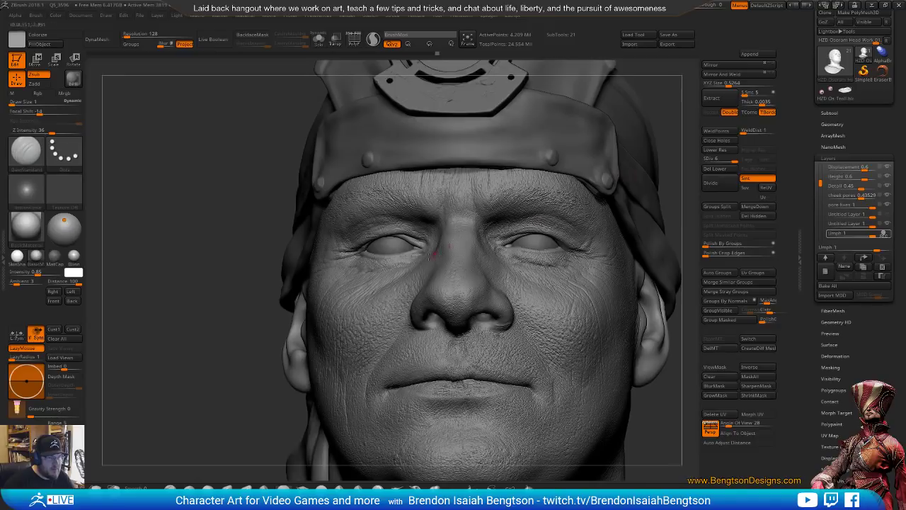
# Refine the small creases just above the upper eyelid's edge with the DamStandard brush and check them from several angles.
pyautogui.keyDown('ctrl'); pyautogui.moveTo(397, 191); pyautogui.dragTo(399, 307, button='right'); pyautogui.keyUp('ctrl')
pyautogui.keyDown('alt'); pyautogui.moveTo(454, 170); pyautogui.dragTo(392, 246, button='right'); pyautogui.keyUp('alt')
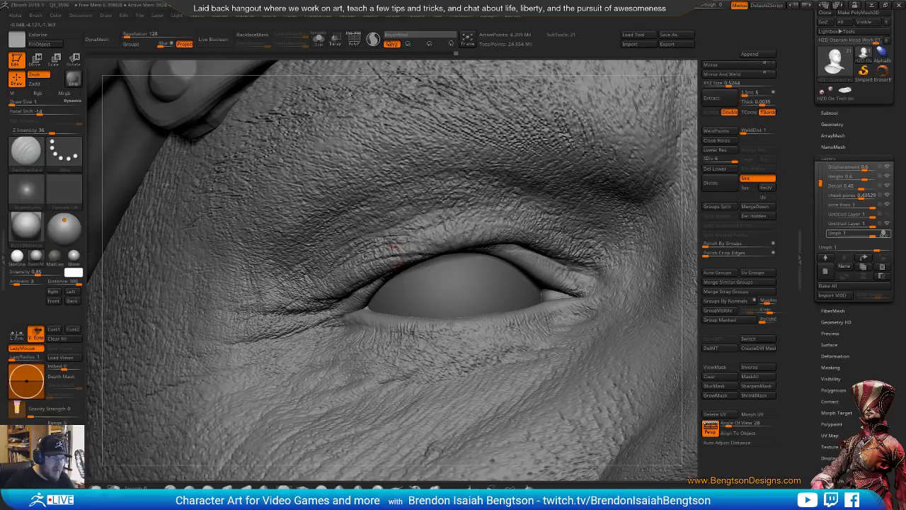
pyautogui.press('alt')
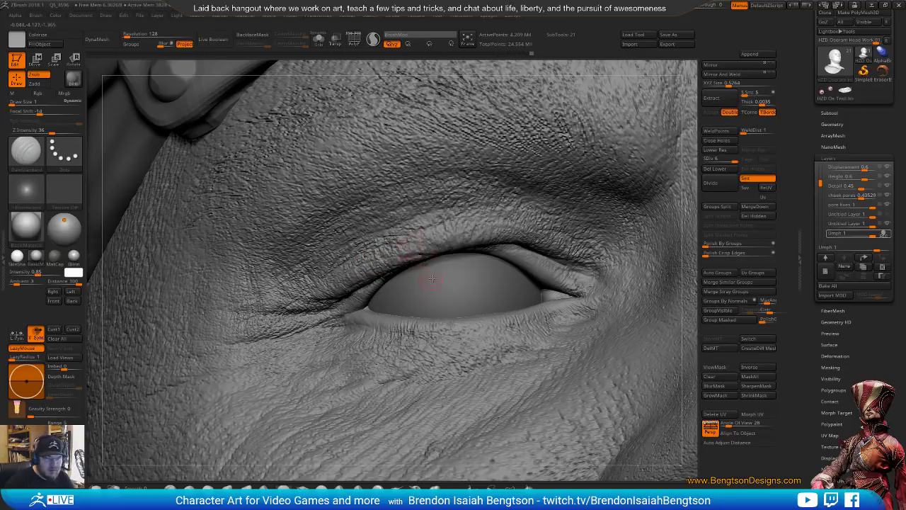
pyautogui.hotkey('shift', 'd')
pyautogui.press('d')
pyautogui.press('d')
pyautogui.press('d')
pyautogui.press('d')
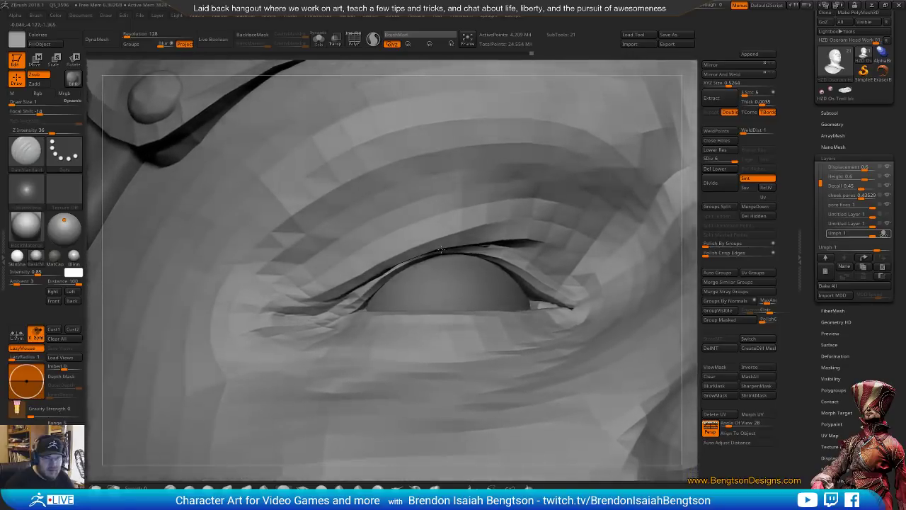
pyautogui.moveTo(432, 247)
pyautogui.mouseDown(button='right')
pyautogui.moveTo(425, 224)
pyautogui.moveTo(434, 247)
pyautogui.mouseUp(button='right')
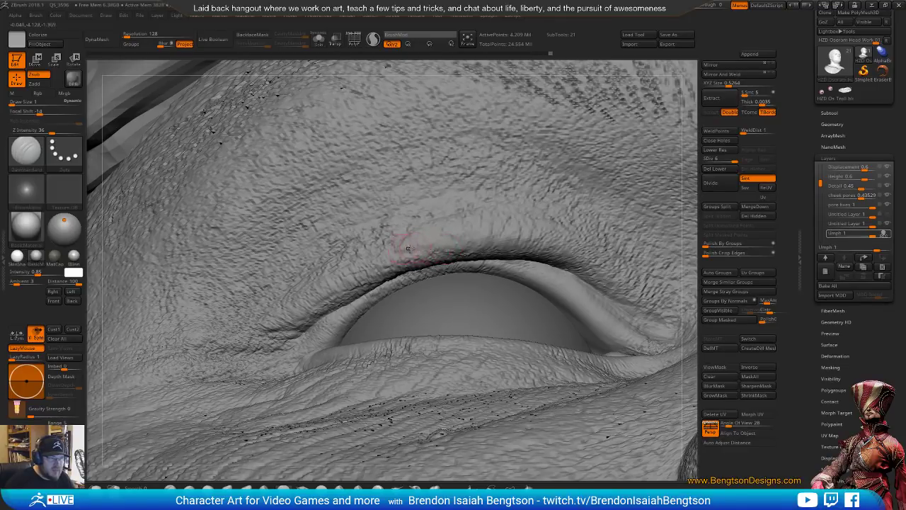
pyautogui.moveTo(400, 222)
pyautogui.mouseDown(button='right')
pyautogui.moveTo(411, 251)
pyautogui.moveTo(393, 266)
pyautogui.moveTo(385, 224)
pyautogui.mouseUp(button='right')
# Switch to the brush with the Spray stroke, set its draw size to 3 for the upper eyelid skin, and check the face from the front.
pyautogui.press('1')
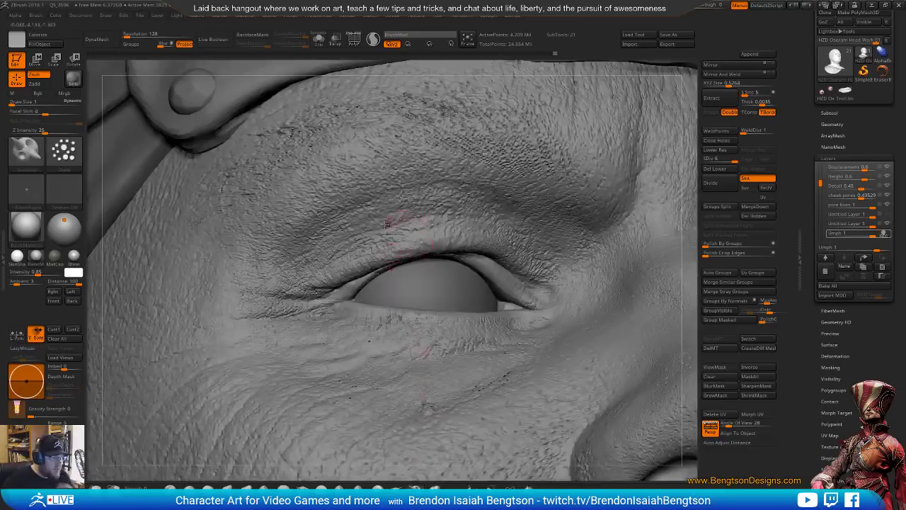
pyautogui.press('space')
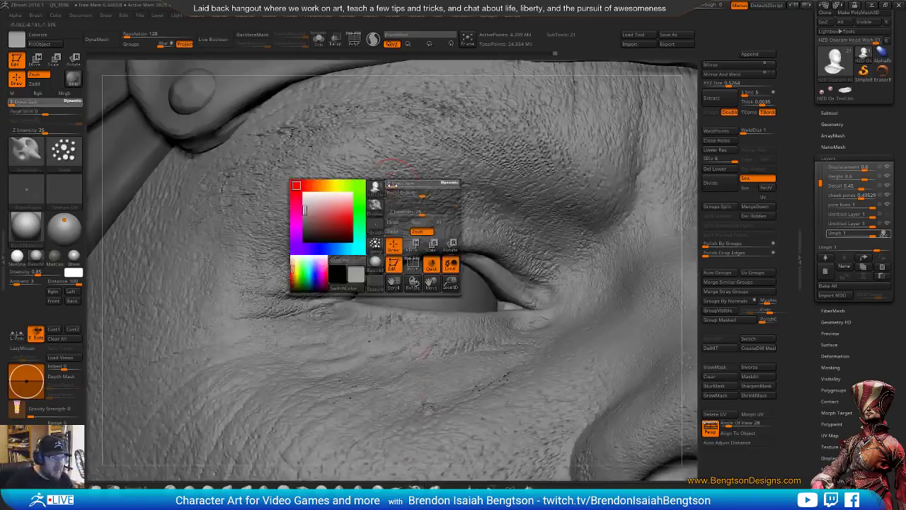
pyautogui.press('space')
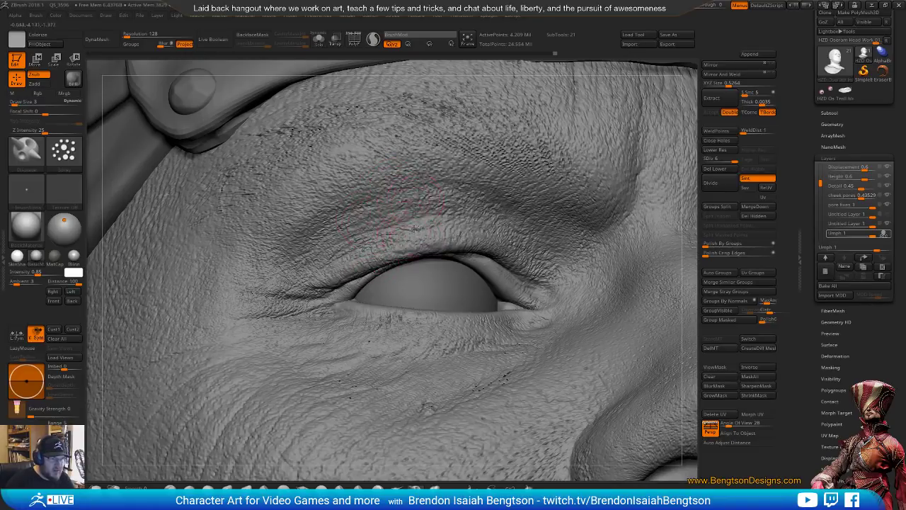
pyautogui.keyDown('ctrl'); pyautogui.moveTo(461, 241); pyautogui.dragTo(478, 150, button='right'); pyautogui.keyUp('ctrl')
pyautogui.keyDown('shift'); pyautogui.moveTo(637, 188); pyautogui.dragTo(642, 157); pyautogui.keyUp('shift')
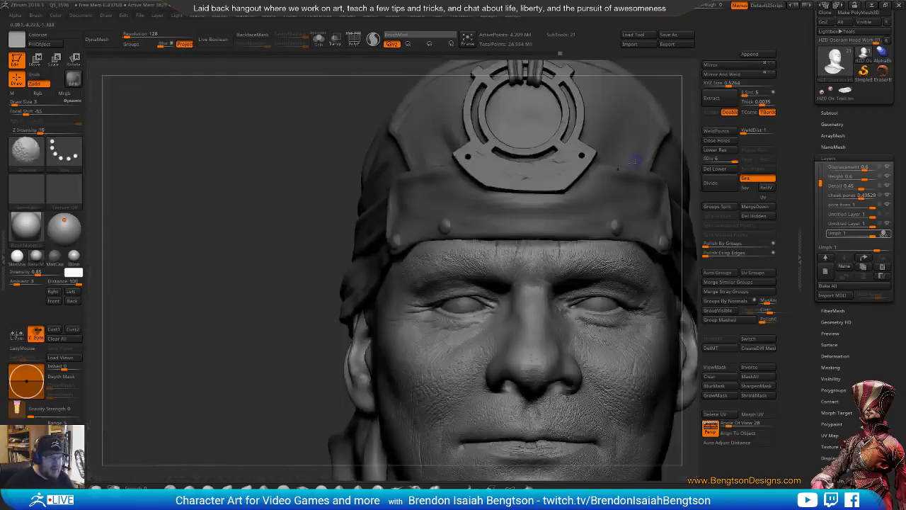
# Spray fine carved-in texture over the skin around the eyes, temples and upper cheeks at draw size 3.
pyautogui.moveTo(439, 313); pyautogui.dragTo(523, 213, button='right')
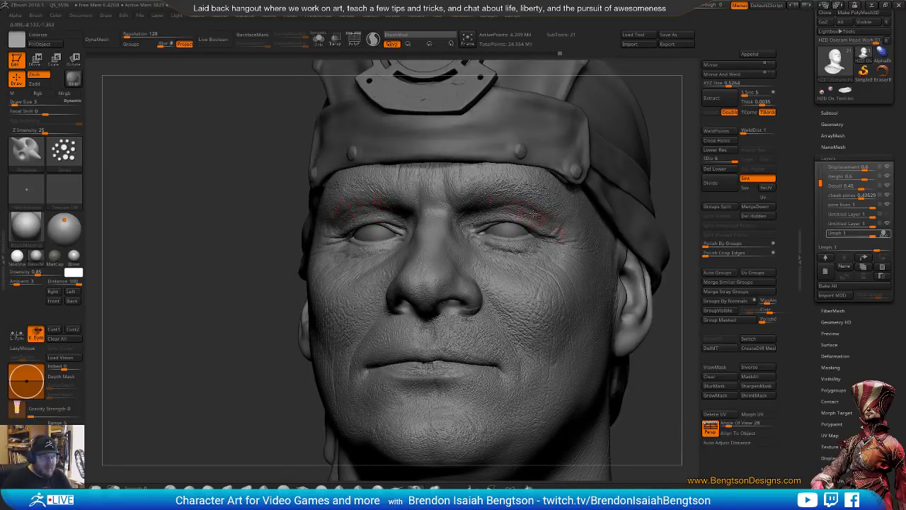
pyautogui.moveTo(177, 343); pyautogui.dragTo(298, 235)
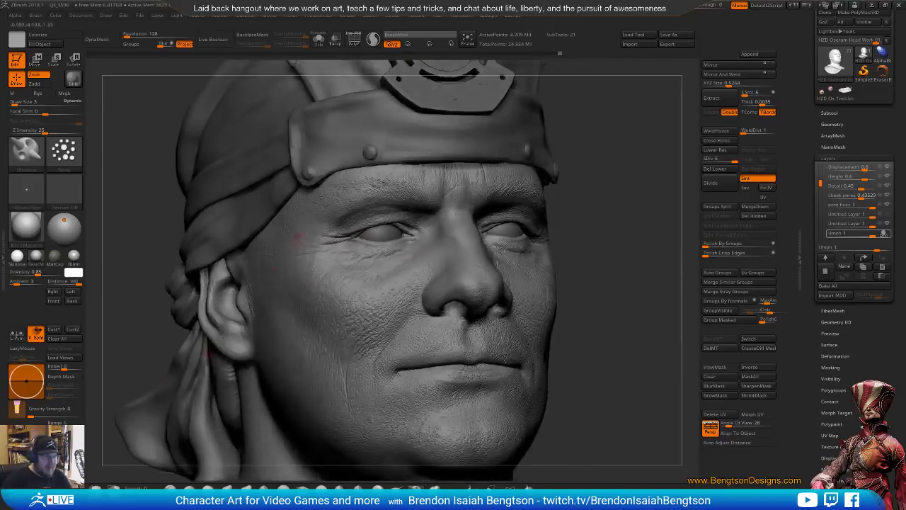
pyautogui.moveTo(361, 232)
pyautogui.keyDown('ctrl'); pyautogui.mouseDown(button='right')
pyautogui.moveTo(368, 254)
pyautogui.moveTo(347, 234)
pyautogui.moveTo(350, 223)
pyautogui.mouseUp(button='right'); pyautogui.keyUp('ctrl')
pyautogui.moveTo(405, 234); pyautogui.dragTo(397, 237, button='right')
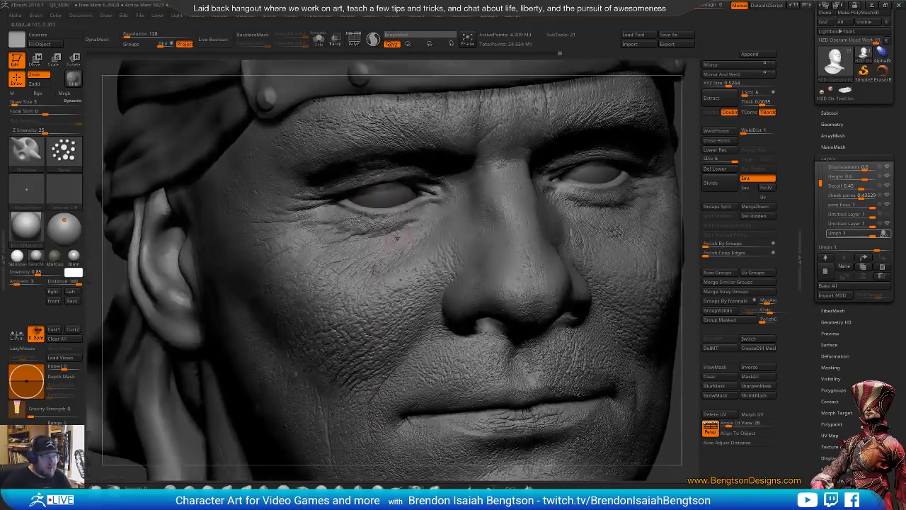
pyautogui.moveTo(397, 239); pyautogui.dragTo(319, 238)
pyautogui.moveTo(331, 287)
pyautogui.mouseDown(button='right')
pyautogui.moveTo(376, 297)
pyautogui.moveTo(465, 270)
pyautogui.moveTo(407, 273)
pyautogui.mouseUp(button='right')
# Stop recording on the Umph layer and toggle its visibility to compare the face with and without the detail.
pyautogui.click(885, 234)
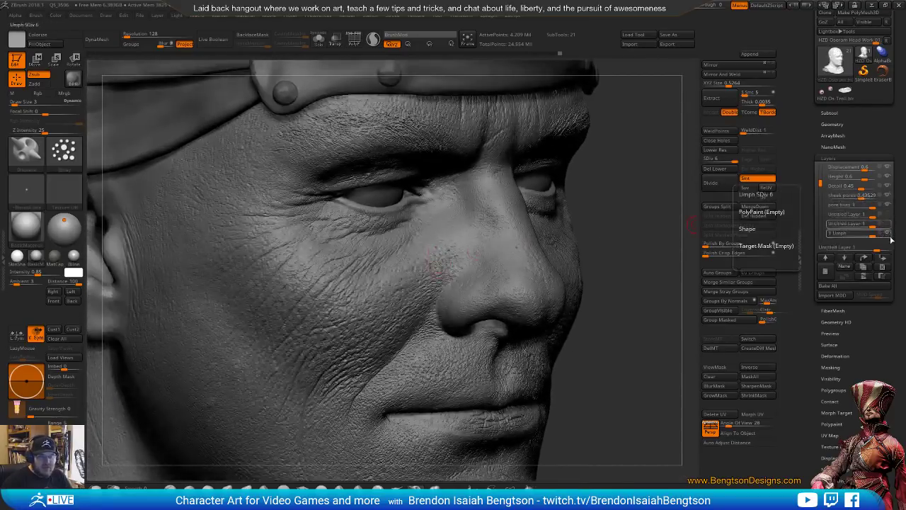
pyautogui.click(889, 234)
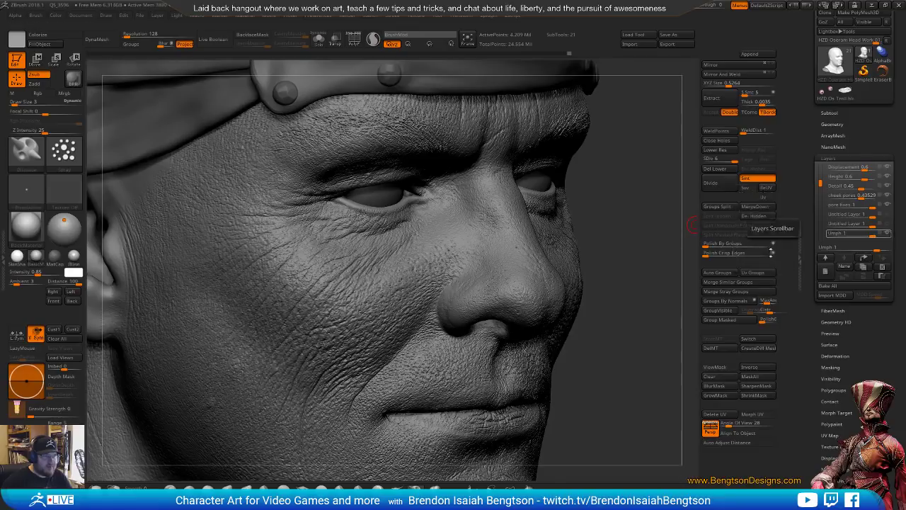
pyautogui.moveTo(668, 356); pyautogui.dragTo(608, 352)
pyautogui.moveTo(889, 237)
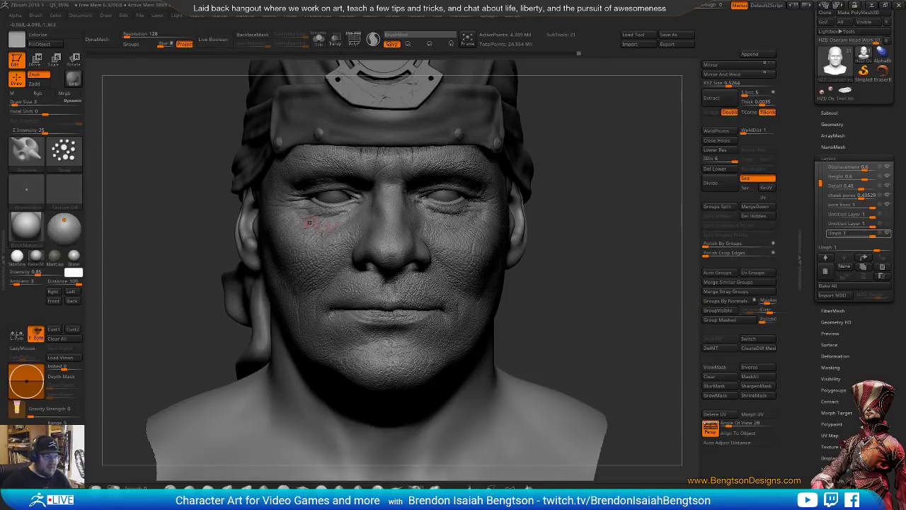
pyautogui.click(890, 236)
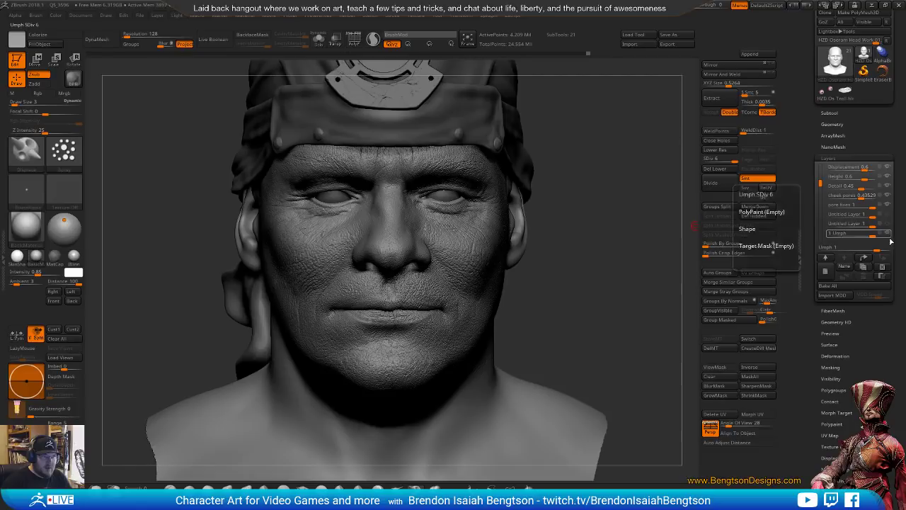
pyautogui.click(889, 235)
# Examine the skin detail around the eyes and cheeks up close and across the whole head from several angles.
pyautogui.moveTo(623, 286); pyautogui.dragTo(560, 297)
pyautogui.keyDown('ctrl'); pyautogui.moveTo(560, 297); pyautogui.dragTo(537, 259, button='right'); pyautogui.keyUp('ctrl')
pyautogui.moveTo(468, 253); pyautogui.dragTo(399, 261, button='right')
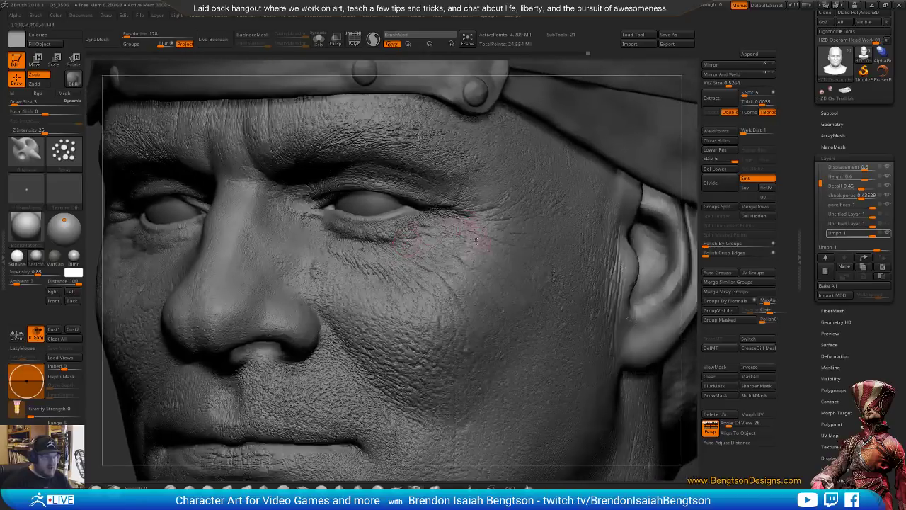
pyautogui.moveTo(499, 212); pyautogui.dragTo(486, 232, button='right')
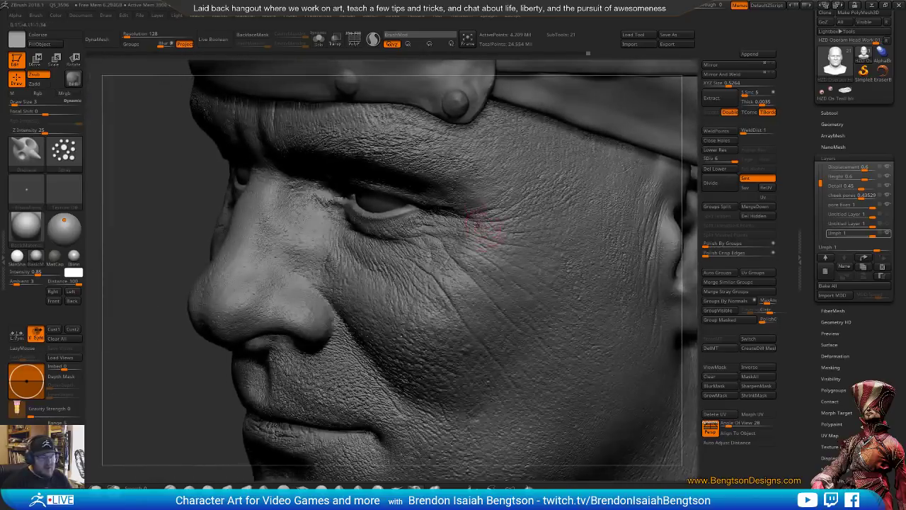
pyautogui.press('f')
pyautogui.moveTo(466, 309); pyautogui.dragTo(486, 242, button='right')
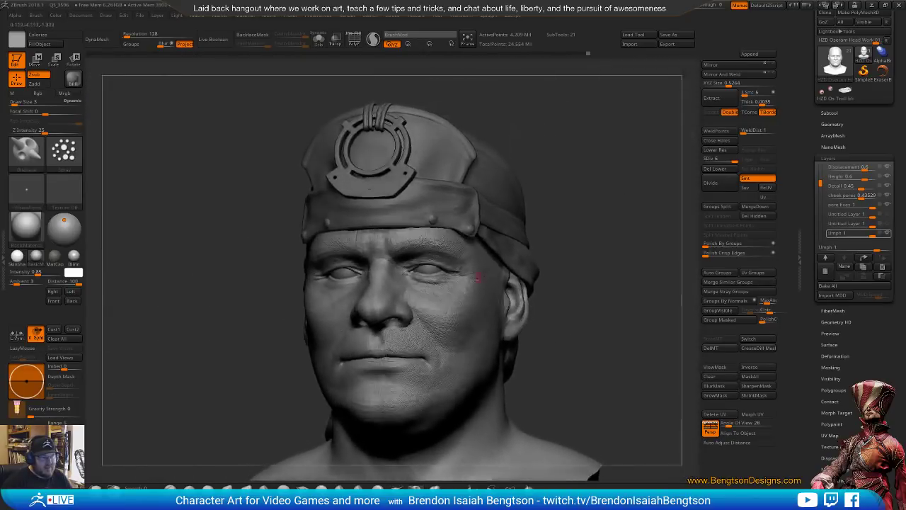
pyautogui.moveTo(635, 235); pyautogui.dragTo(638, 273, button='right')
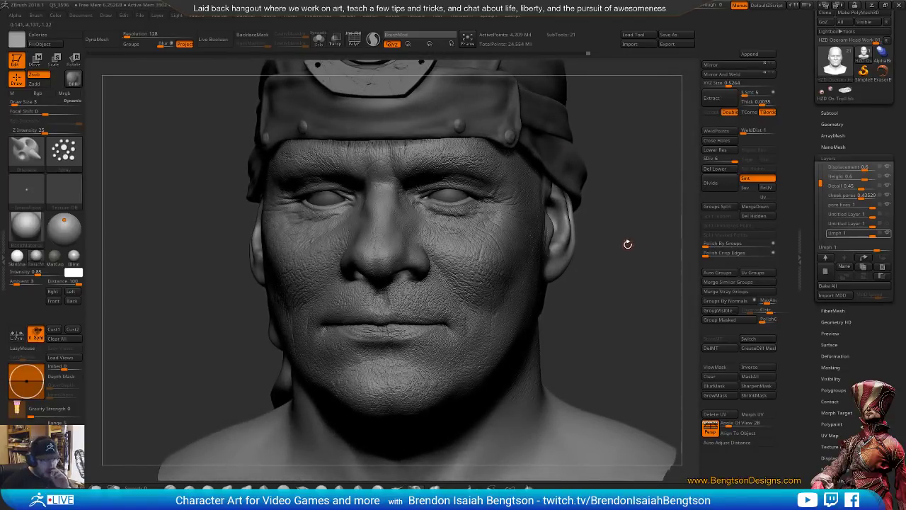
pyautogui.moveTo(628, 259); pyautogui.dragTo(634, 258, button='right')
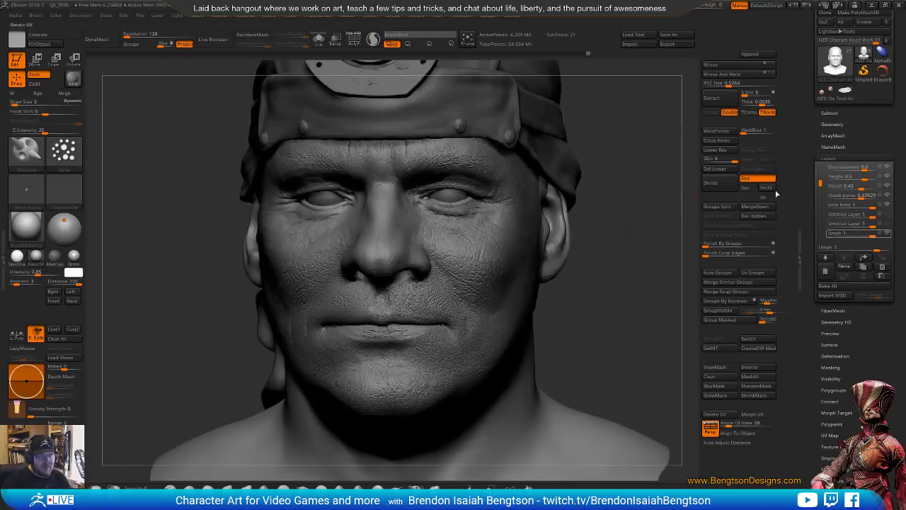
# Duplicate the Umph layer and set the copy's intensity to 0.55294.
pyautogui.moveTo(849, 235)
pyautogui.moveTo(627, 339); pyautogui.dragTo(624, 340)
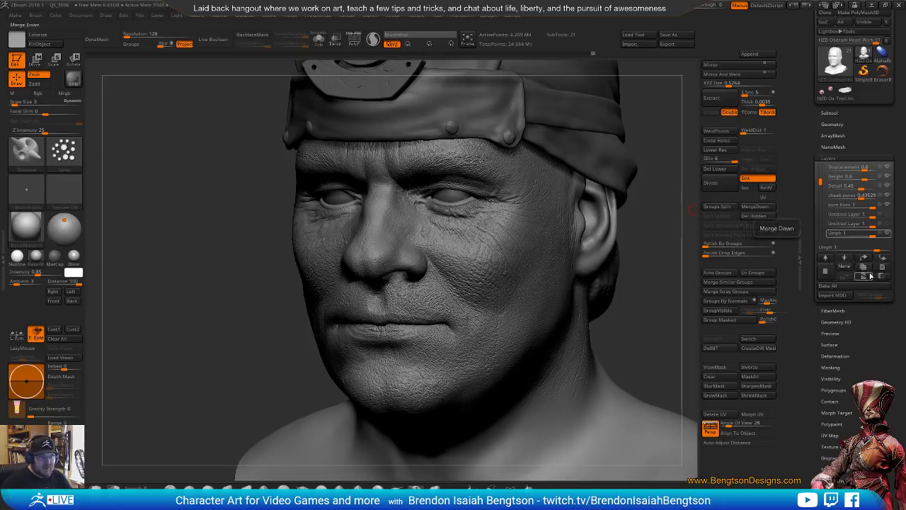
pyautogui.moveTo(873, 233); pyautogui.dragTo(882, 236)
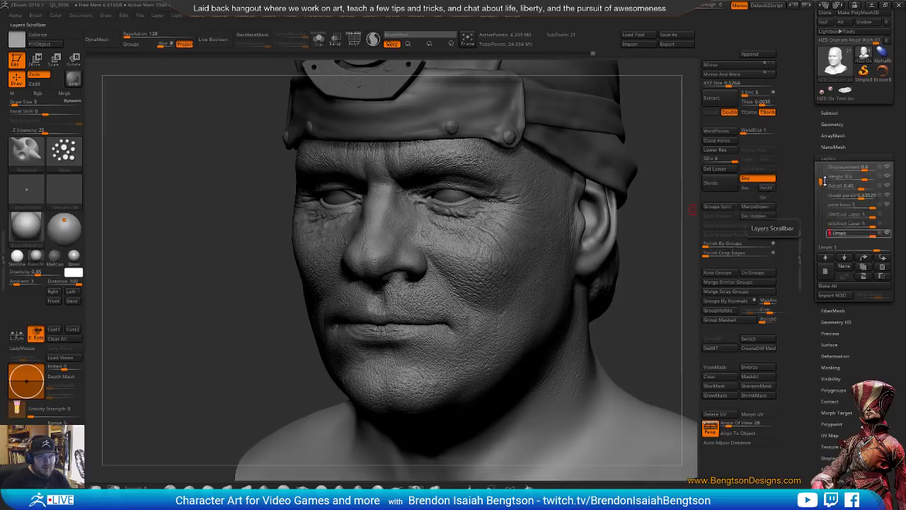
pyautogui.moveTo(820, 183); pyautogui.dragTo(821, 194)
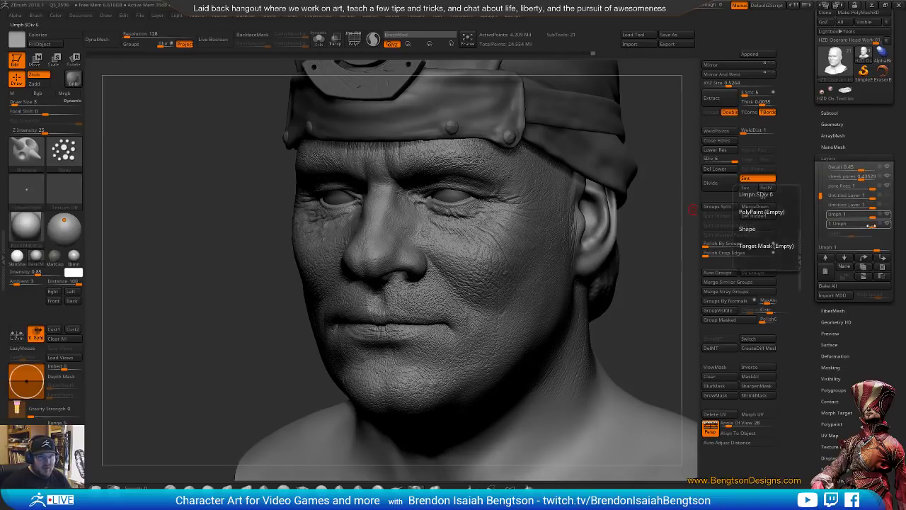
pyautogui.moveTo(871, 225); pyautogui.dragTo(863, 226)
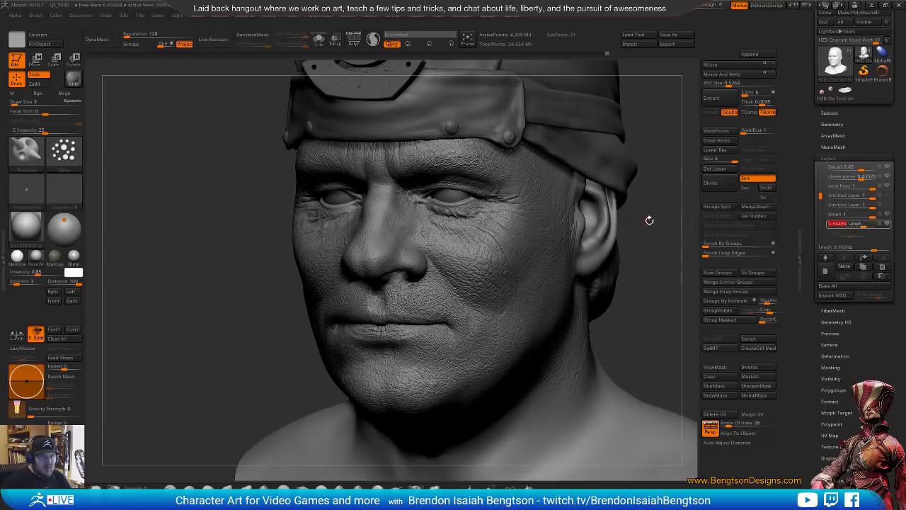
pyautogui.moveTo(650, 216); pyautogui.dragTo(665, 224)
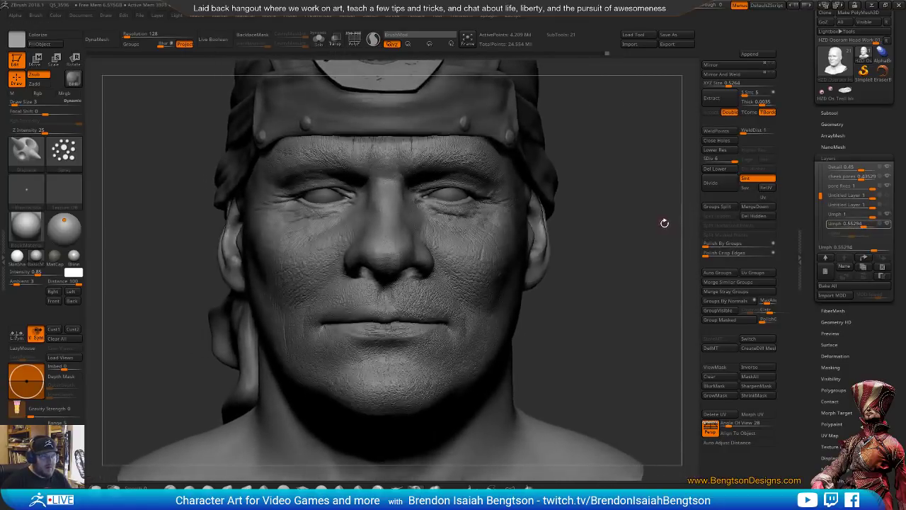
# Compare the face with the duplicated Umph layer on and off, then delete the duplicate.
pyautogui.click(888, 226)
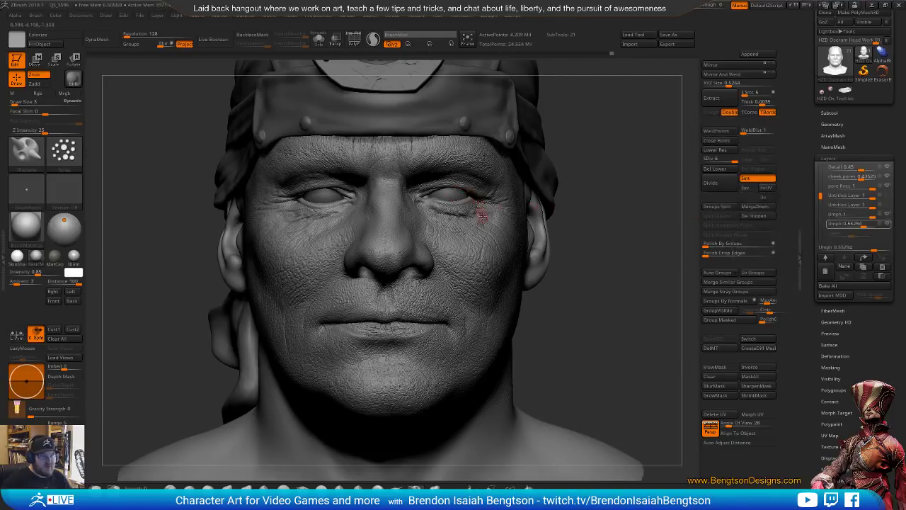
pyautogui.moveTo(600, 234)
pyautogui.mouseDown()
pyautogui.moveTo(657, 273)
pyautogui.moveTo(665, 259)
pyautogui.mouseUp()
pyautogui.moveTo(674, 225)
pyautogui.mouseDown()
pyautogui.moveTo(615, 177)
pyautogui.moveTo(686, 184)
pyautogui.mouseUp()
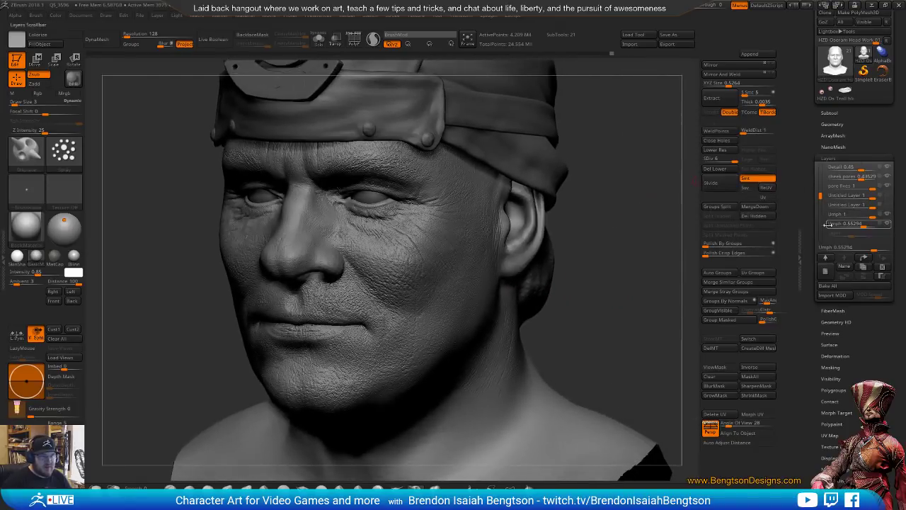
pyautogui.click(881, 269)
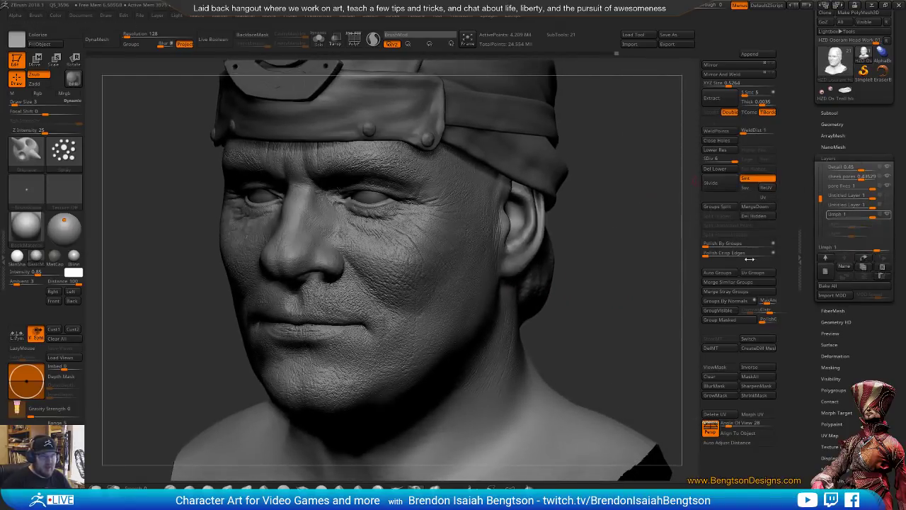
# Resume recording on the Umph layer and spray fine skin texture over the cheek, mouth corner and skin beside the ear.
pyautogui.click(881, 214)
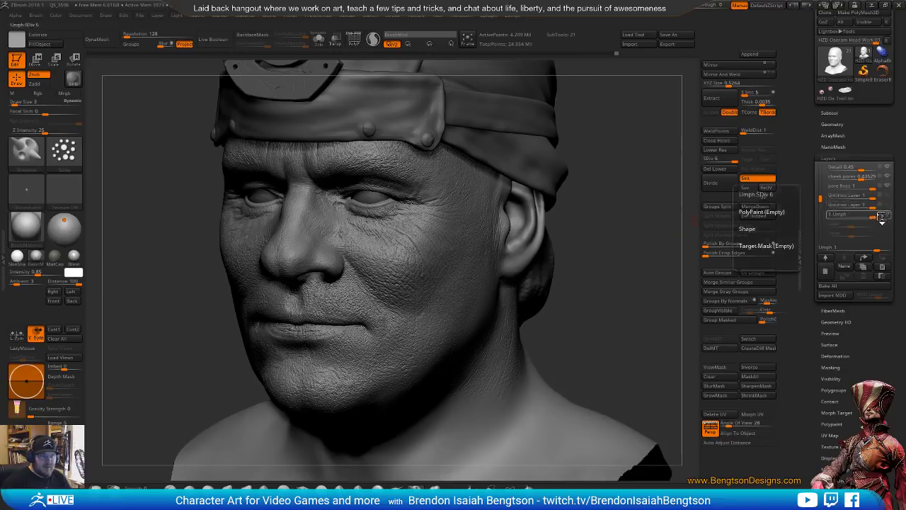
pyautogui.click(75, 36)
pyautogui.keyDown('alt'); pyautogui.moveTo(578, 224); pyautogui.dragTo(637, 333); pyautogui.keyUp('alt')
pyautogui.moveTo(529, 209); pyautogui.dragTo(521, 249, button='right')
pyautogui.moveTo(588, 326); pyautogui.dragTo(518, 267, button='right')
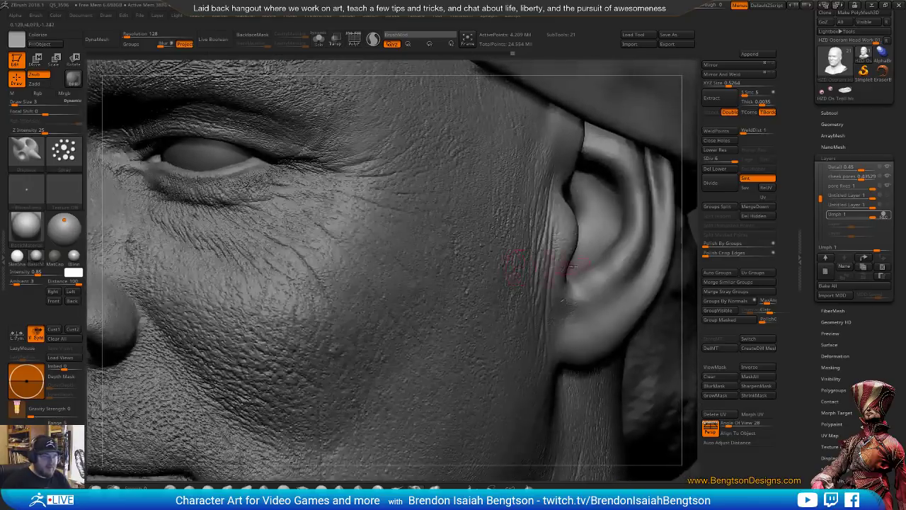
pyautogui.moveTo(573, 265); pyautogui.dragTo(546, 266, button='right')
pyautogui.keyDown('alt'); pyautogui.moveTo(223, 433); pyautogui.dragTo(506, 239, button='right'); pyautogui.keyUp('alt')
pyautogui.moveTo(433, 249); pyautogui.dragTo(477, 283, button='right')
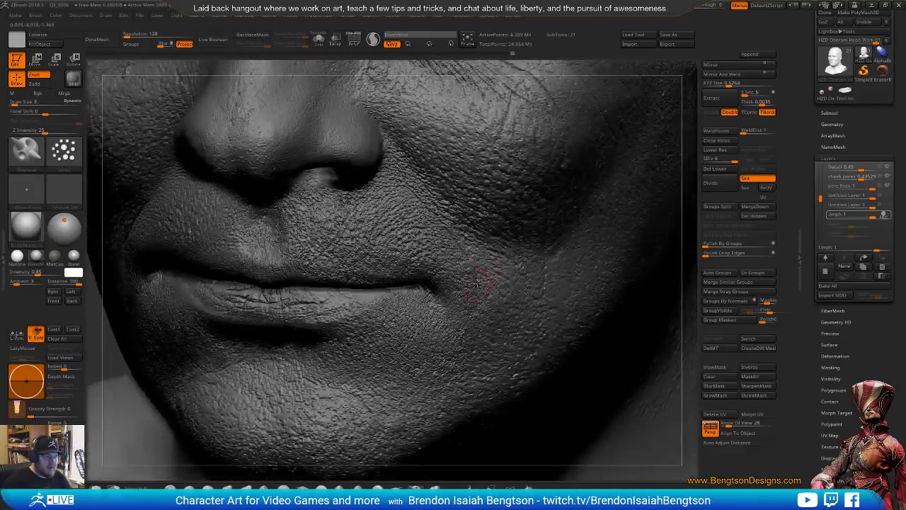
pyautogui.moveTo(594, 143); pyautogui.dragTo(433, 233, button='right')
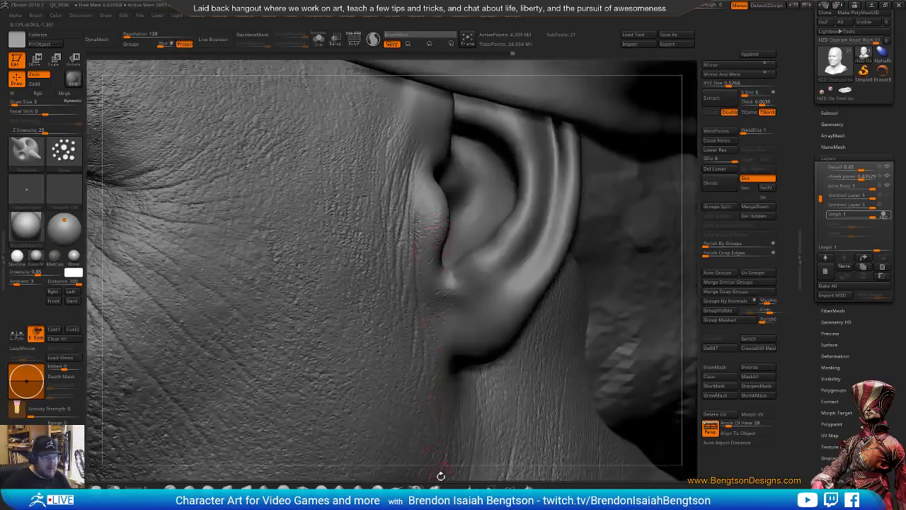
# Raise the skin between the vertical creases in front of the ear with the Inflat brush at draw size 2.
pyautogui.press('space')
pyautogui.moveTo(395, 168); pyautogui.dragTo(386, 167)
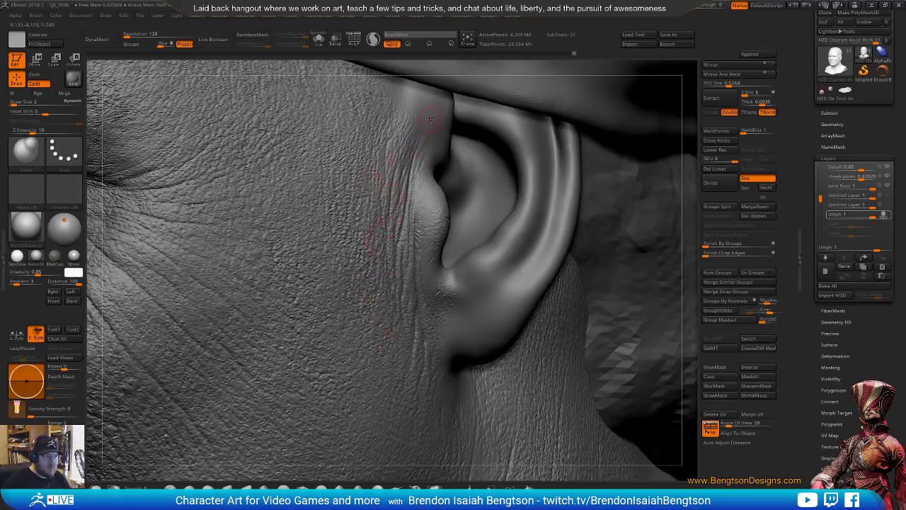
pyautogui.moveTo(422, 151); pyautogui.dragTo(405, 262, button='right')
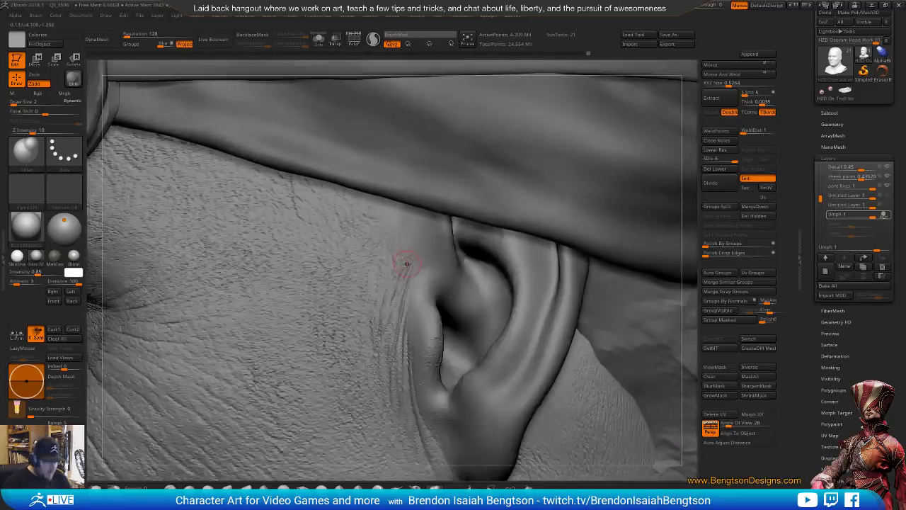
# Isolate the head from the headgear and inflate fine creases on the neck below the ear and under the jaw.
pyautogui.hotkey('ctrl', 'shift', 's')
pyautogui.press('f')
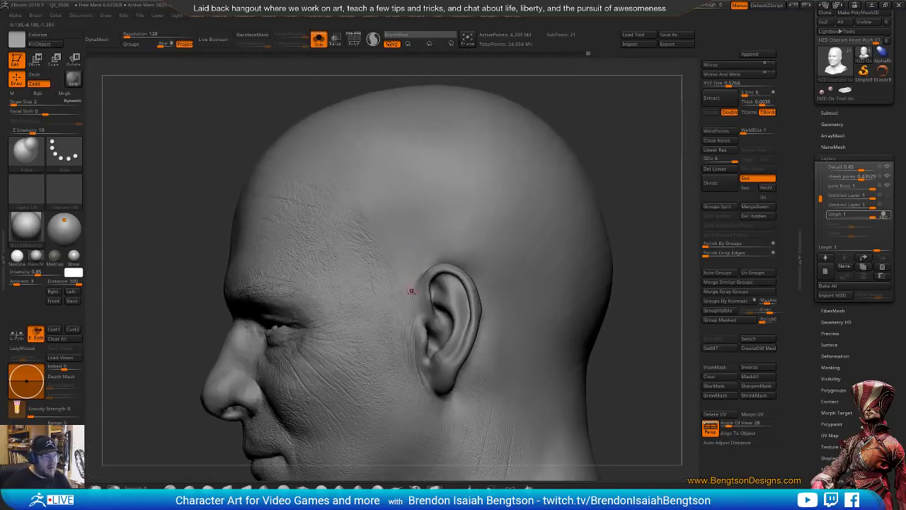
pyautogui.moveTo(425, 209); pyautogui.dragTo(405, 253, button='right')
pyautogui.moveTo(506, 311); pyautogui.dragTo(436, 250, button='right')
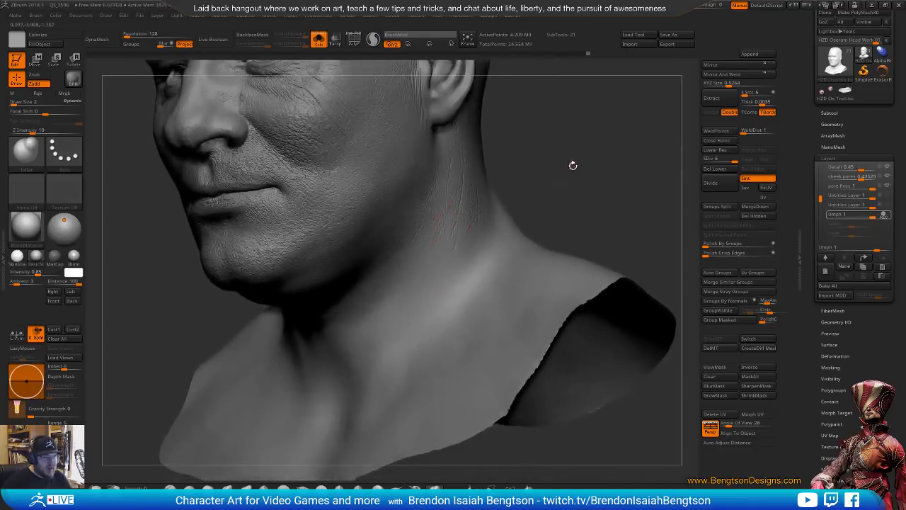
pyautogui.moveTo(573, 165)
pyautogui.mouseDown(button='right')
pyautogui.moveTo(573, 141)
pyautogui.moveTo(618, 149)
pyautogui.moveTo(538, 184)
pyautogui.mouseUp(button='right')
pyautogui.moveTo(425, 222); pyautogui.dragTo(440, 200)
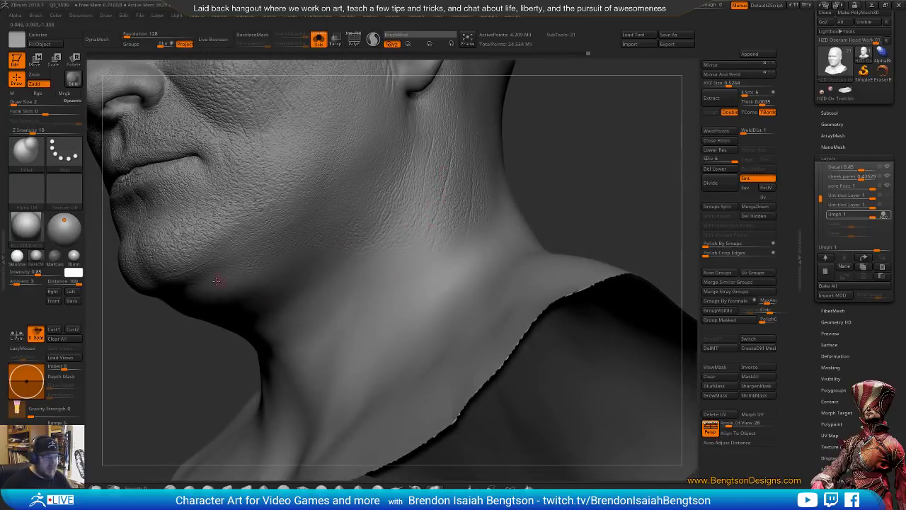
pyautogui.moveTo(186, 276); pyautogui.dragTo(174, 271)
# Inflate the skin between the vertical frown creases and at the inner eye corner beside the nose bridge.
pyautogui.press('f')
pyautogui.moveTo(570, 186)
pyautogui.mouseDown()
pyautogui.moveTo(603, 188)
pyautogui.moveTo(618, 224)
pyautogui.moveTo(593, 255)
pyautogui.moveTo(591, 228)
pyautogui.mouseUp()
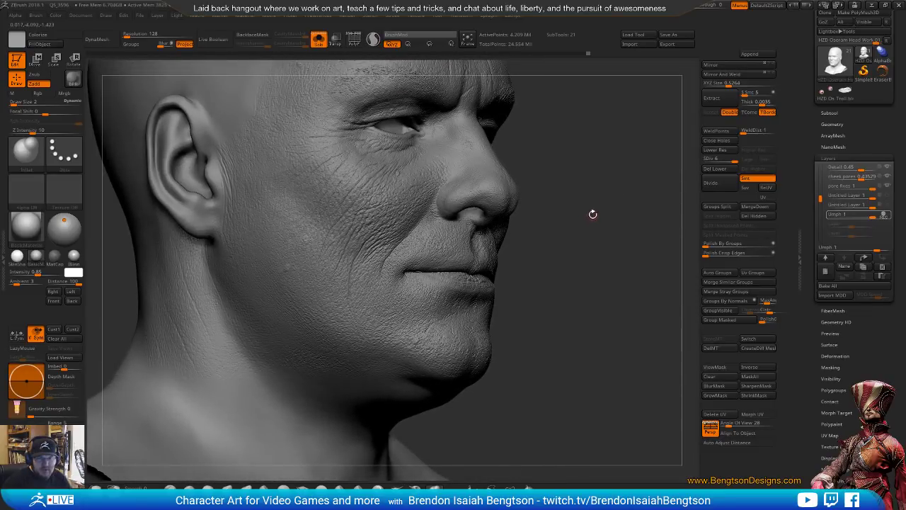
pyautogui.moveTo(613, 180)
pyautogui.keyDown('alt'); pyautogui.mouseDown()
pyautogui.moveTo(605, 197)
pyautogui.moveTo(613, 217)
pyautogui.moveTo(617, 173)
pyautogui.moveTo(603, 204)
pyautogui.mouseUp(); pyautogui.keyUp('alt')
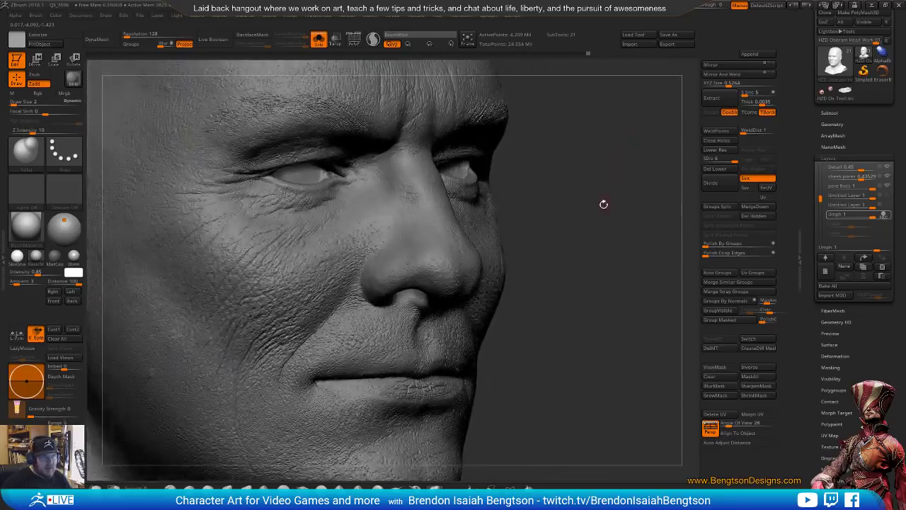
pyautogui.moveTo(357, 309)
pyautogui.mouseDown(button='right')
pyautogui.moveTo(376, 259)
pyautogui.moveTo(378, 319)
pyautogui.moveTo(373, 293)
pyautogui.moveTo(568, 292)
pyautogui.moveTo(572, 313)
pyautogui.mouseUp(button='right')
pyautogui.keyDown('ctrl'); pyautogui.moveTo(347, 152); pyautogui.dragTo(397, 230, button='right'); pyautogui.keyUp('ctrl')
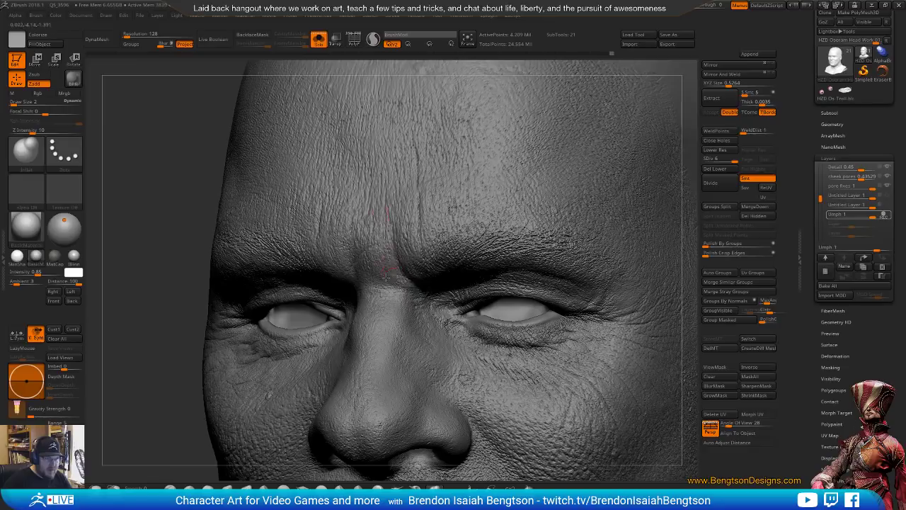
pyautogui.moveTo(428, 295); pyautogui.dragTo(427, 320, button='right')
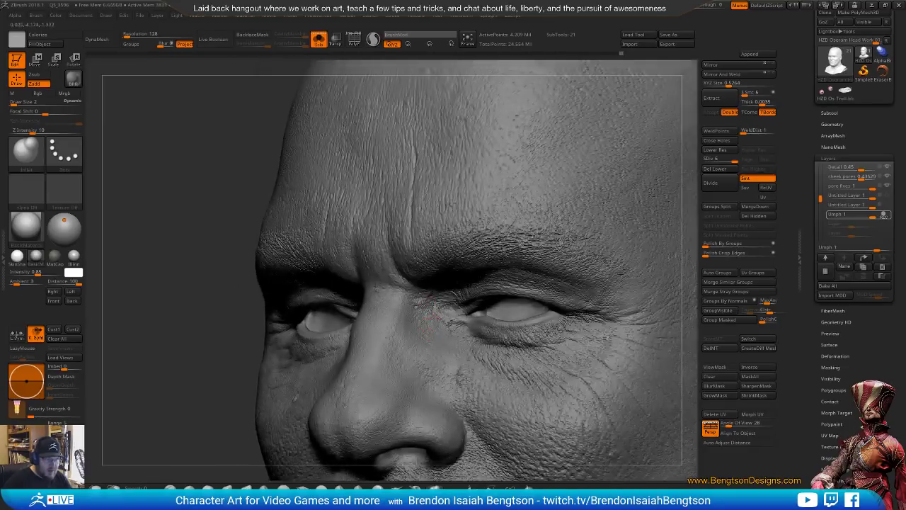
# Inflate the creased skin below the inner eye corner and on the upper cheek with draw size 1 and Z intensity 22.
pyautogui.moveTo(442, 341)
pyautogui.mouseDown(button='right')
pyautogui.moveTo(445, 177)
pyautogui.moveTo(428, 259)
pyautogui.moveTo(417, 262)
pyautogui.mouseUp(button='right')
pyautogui.press('space')
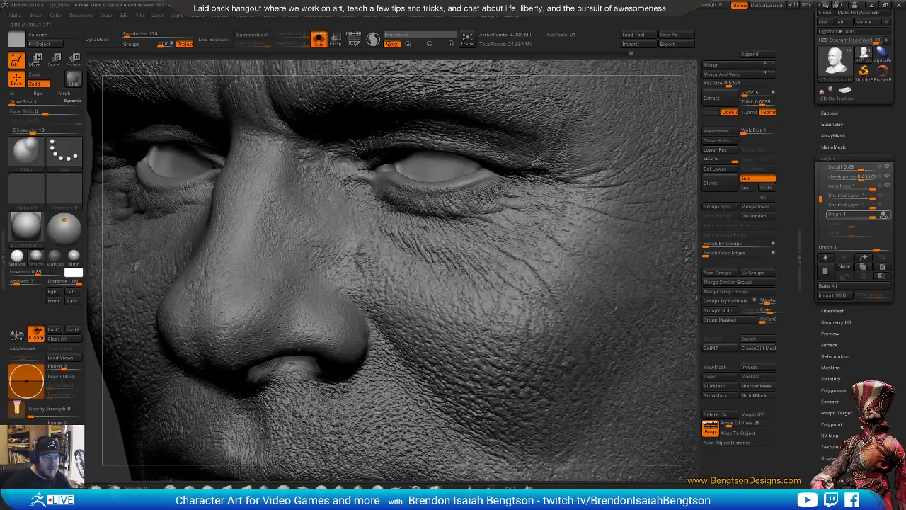
pyautogui.press('space')
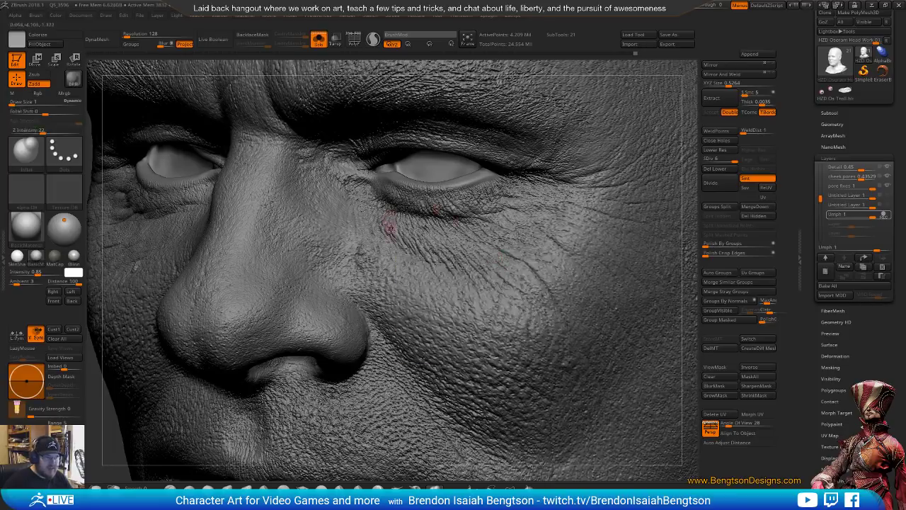
pyautogui.moveTo(392, 225)
pyautogui.mouseDown()
pyautogui.moveTo(403, 250)
pyautogui.moveTo(371, 222)
pyautogui.moveTo(372, 206)
pyautogui.moveTo(410, 248)
pyautogui.mouseUp()
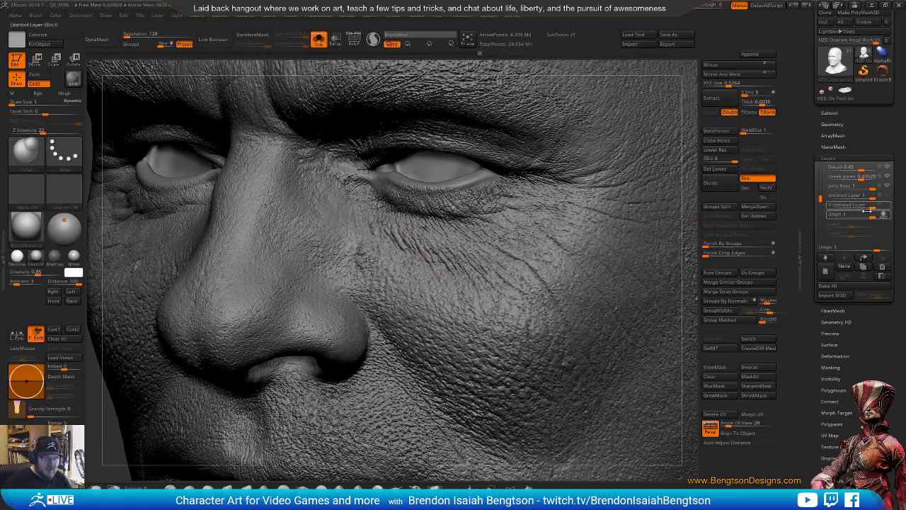
pyautogui.moveTo(891, 220)
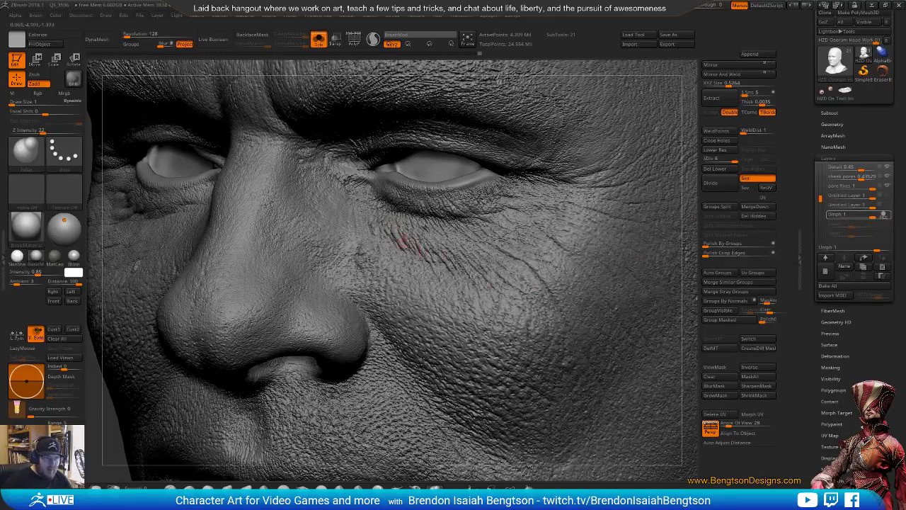
pyautogui.moveTo(495, 271); pyautogui.dragTo(431, 239, button='right')
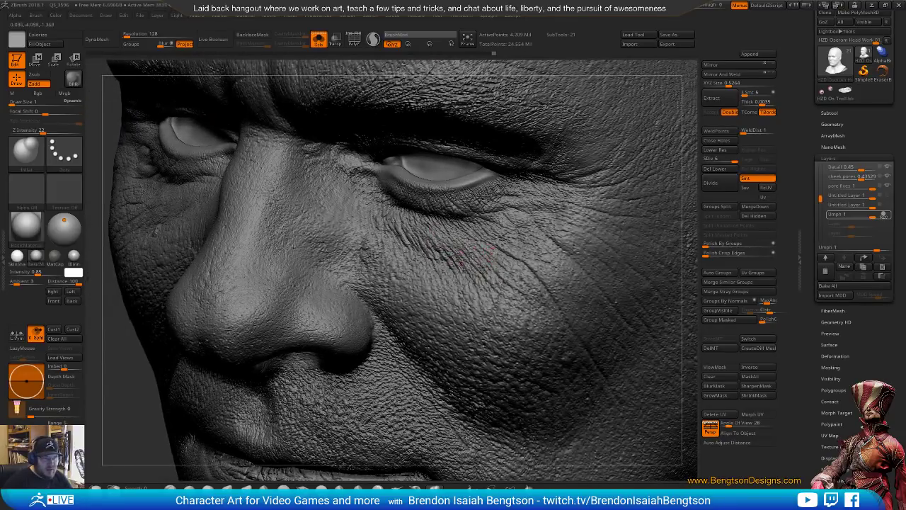
pyautogui.moveTo(453, 224)
pyautogui.mouseDown(button='right')
pyautogui.moveTo(464, 212)
pyautogui.moveTo(420, 205)
pyautogui.mouseUp(button='right')
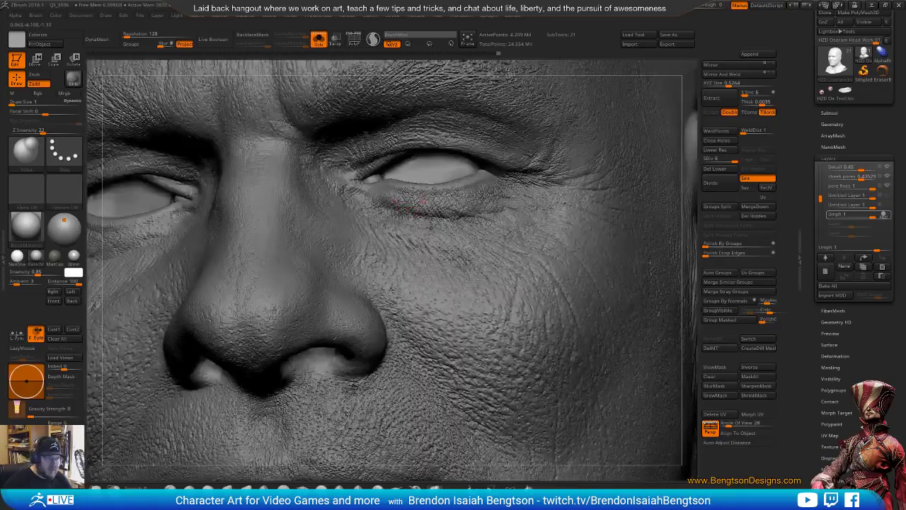
# Inflate the fine skin along the lower eyelid and between the crow's-feet creases at the outer eye corner.
pyautogui.moveTo(407, 204)
pyautogui.mouseDown()
pyautogui.moveTo(459, 204)
pyautogui.moveTo(511, 185)
pyautogui.mouseUp()
pyautogui.press('space')
pyautogui.moveTo(547, 184); pyautogui.dragTo(550, 177)
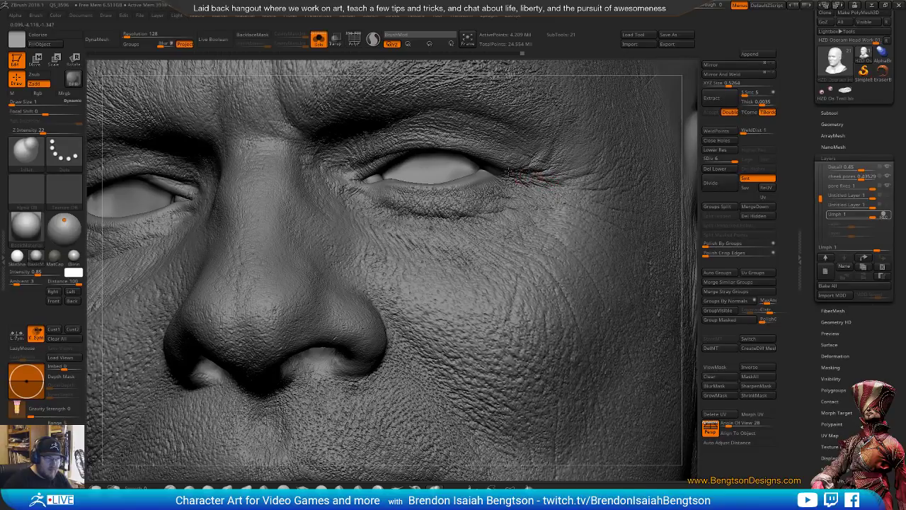
pyautogui.moveTo(525, 175); pyautogui.dragTo(518, 172)
pyautogui.moveTo(501, 207); pyautogui.dragTo(507, 172, button='right')
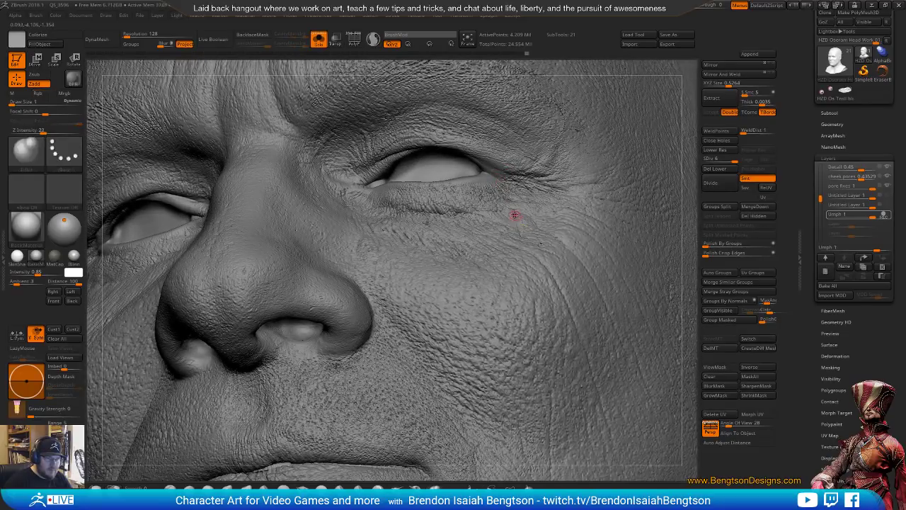
pyautogui.moveTo(482, 198)
pyautogui.mouseDown(button='right')
pyautogui.moveTo(482, 180)
pyautogui.moveTo(466, 219)
pyautogui.moveTo(445, 243)
pyautogui.moveTo(438, 240)
pyautogui.mouseUp(button='right')
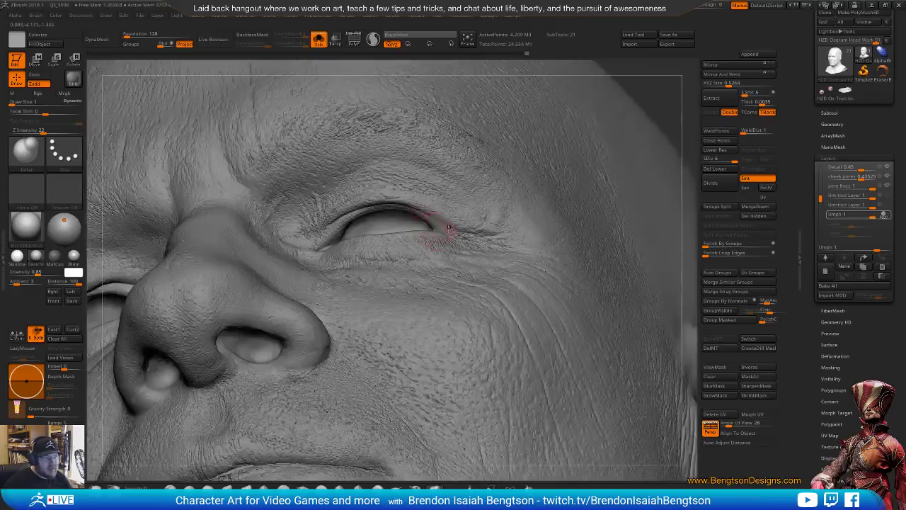
pyautogui.moveTo(462, 233)
pyautogui.mouseDown(button='right')
pyautogui.moveTo(464, 264)
pyautogui.moveTo(457, 255)
pyautogui.moveTo(450, 263)
pyautogui.moveTo(461, 267)
pyautogui.moveTo(455, 247)
pyautogui.moveTo(447, 254)
pyautogui.mouseUp(button='right')
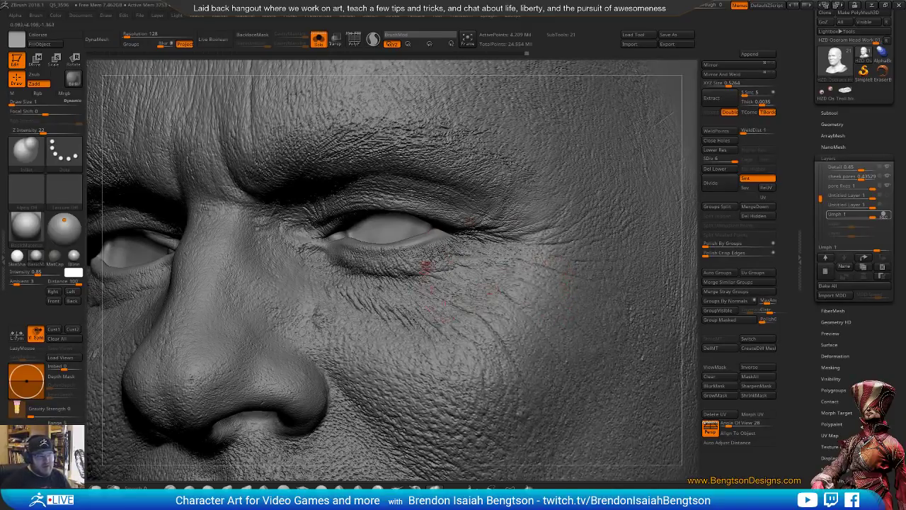
# Inflate the skin between the diagonal under-eye wrinkles and along the upper eyelid fold.
pyautogui.moveTo(459, 255); pyautogui.dragTo(464, 293, button='right')
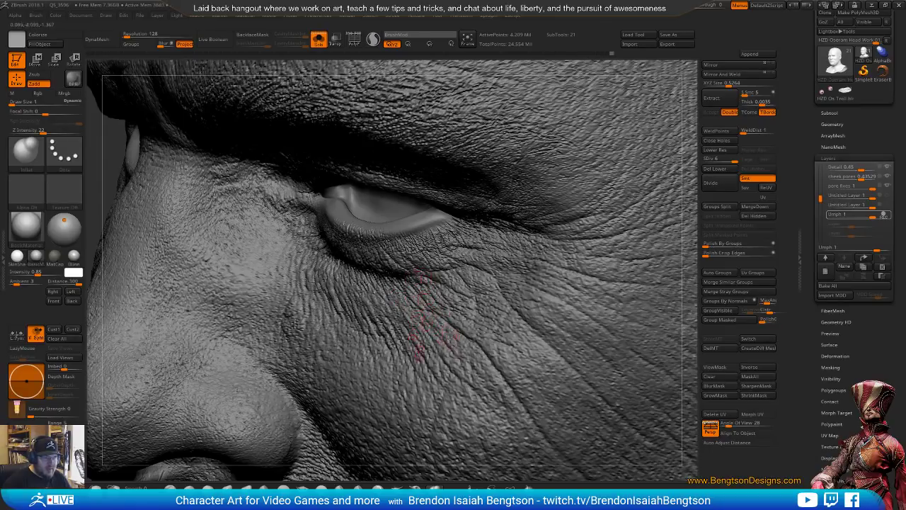
pyautogui.moveTo(411, 343); pyautogui.dragTo(403, 281, button='right')
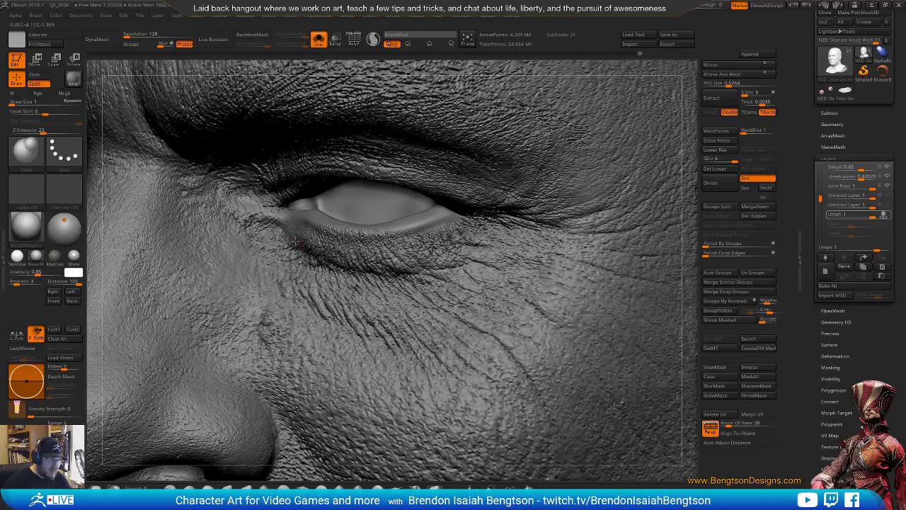
pyautogui.moveTo(289, 198); pyautogui.dragTo(393, 255, button='right')
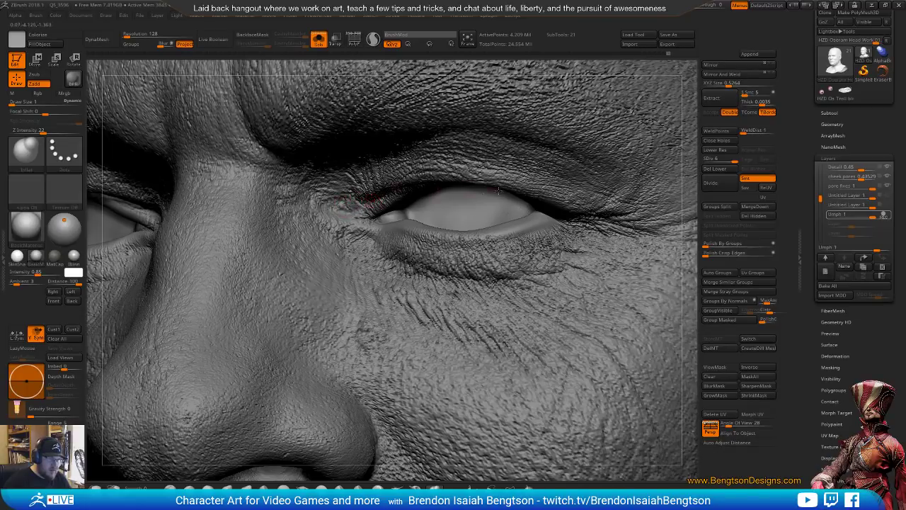
pyautogui.moveTo(500, 191); pyautogui.dragTo(575, 182, button='right')
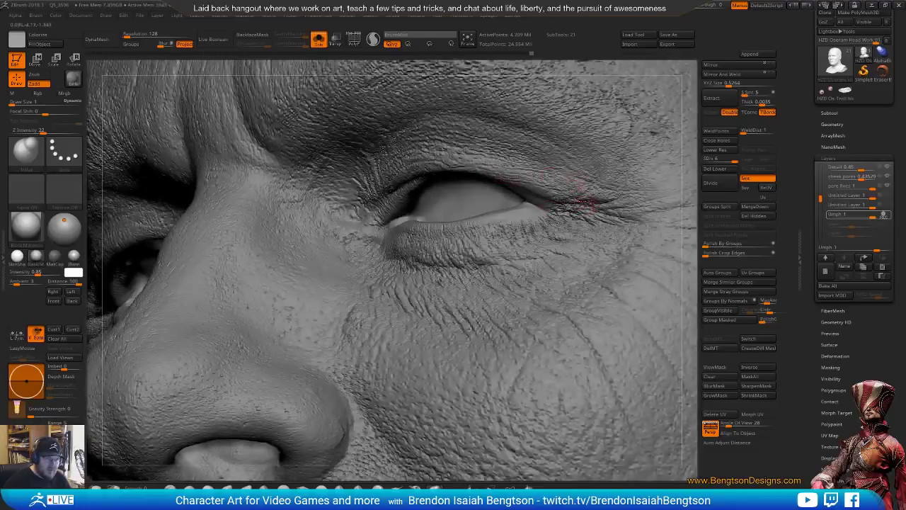
# Inflate the small folds at the inner eye corner beside the nose bridge and below the lower lid's outer end.
pyautogui.moveTo(571, 205)
pyautogui.mouseDown(button='right')
pyautogui.moveTo(386, 296)
pyautogui.moveTo(364, 261)
pyautogui.mouseUp(button='right')
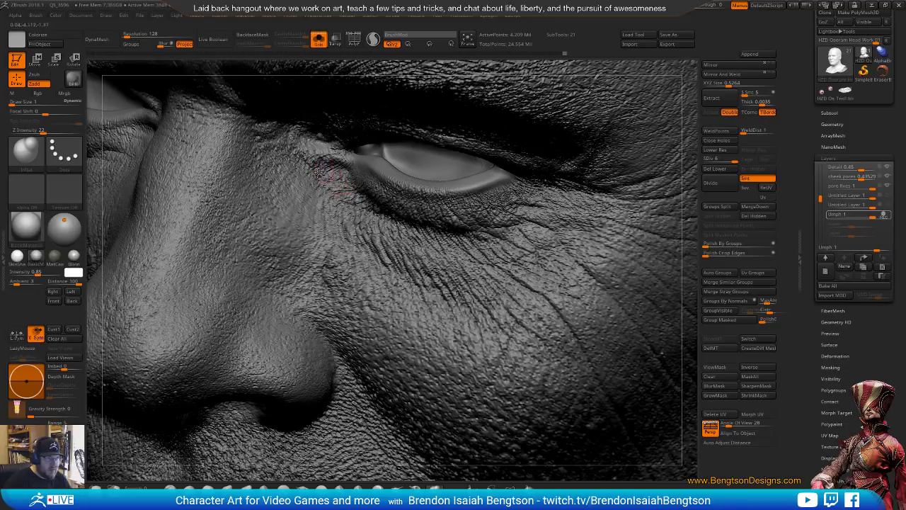
pyautogui.moveTo(308, 190); pyautogui.dragTo(351, 256, button='right')
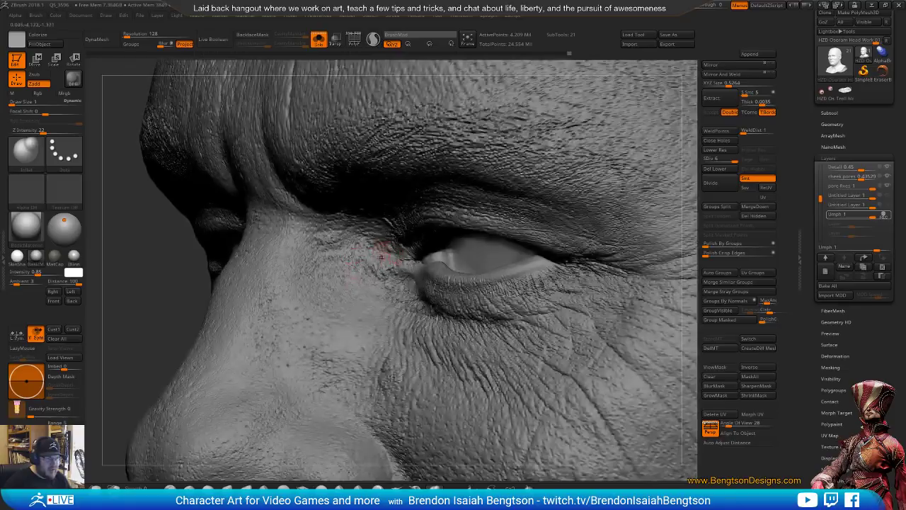
pyautogui.moveTo(367, 295); pyautogui.dragTo(370, 284, button='right')
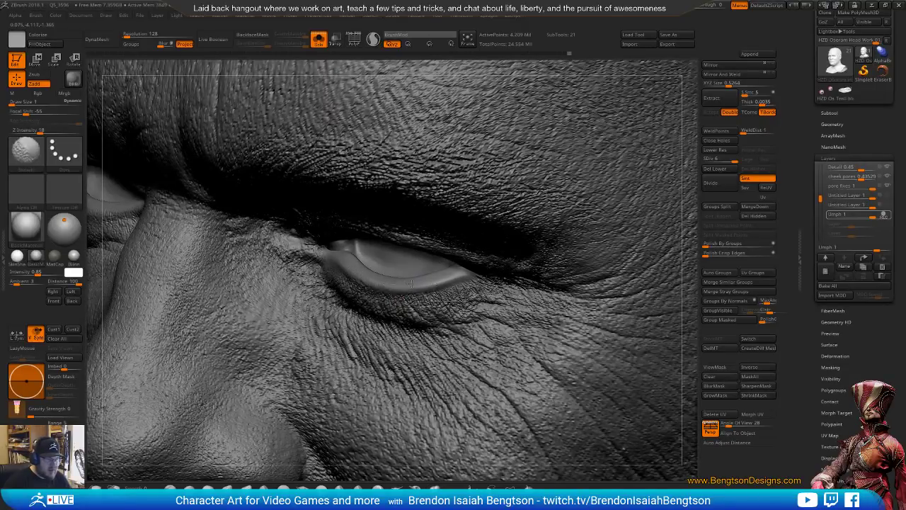
pyautogui.moveTo(410, 268); pyautogui.dragTo(446, 301, button='right')
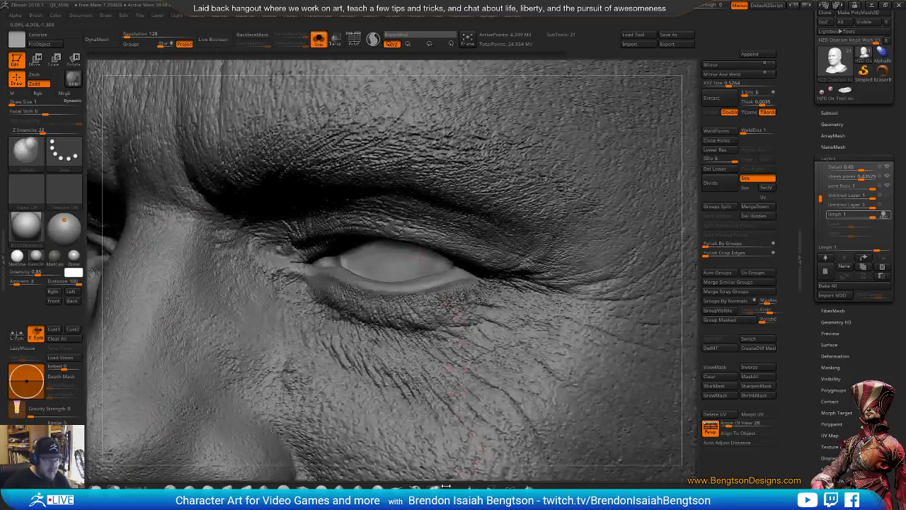
# Spray fine subtractive skin texture over the eyelids and outer eye corner with draw size 2 and Z intensity 25.
pyautogui.press('space')
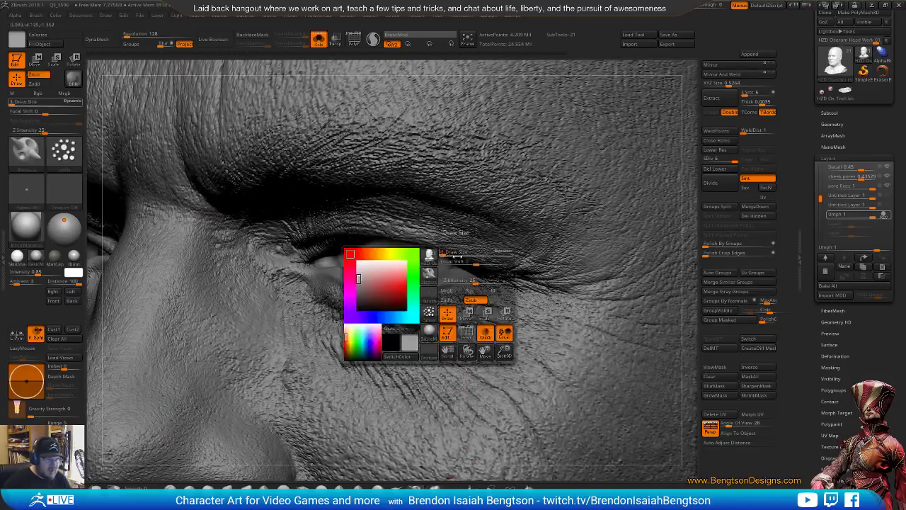
pyautogui.moveTo(449, 253); pyautogui.dragTo(446, 253)
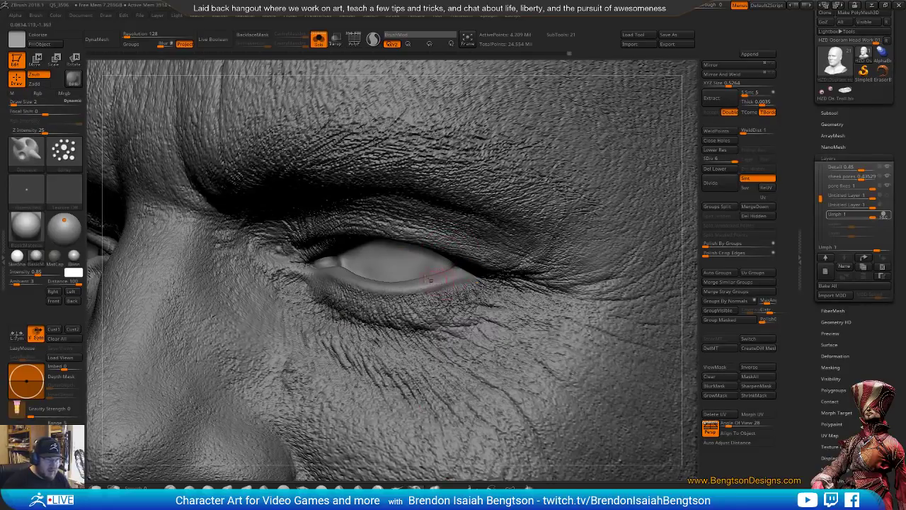
pyautogui.moveTo(376, 259); pyautogui.dragTo(382, 300, button='right')
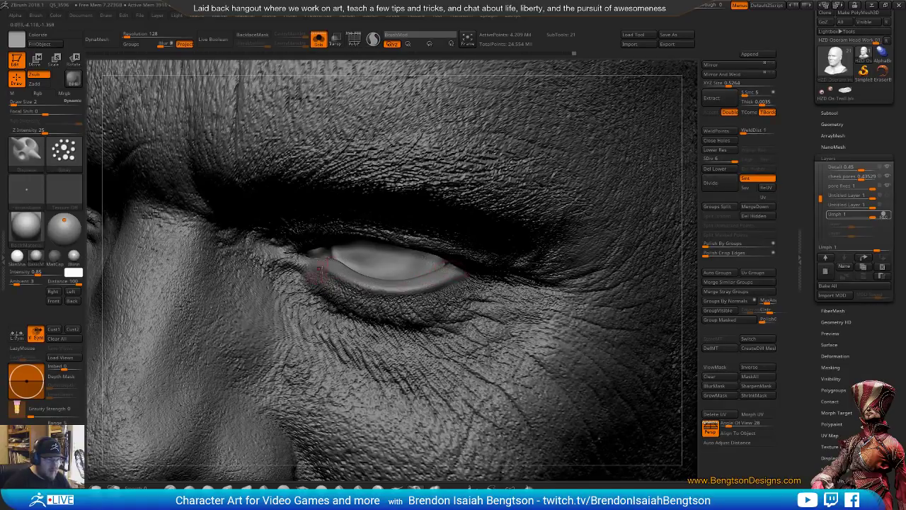
pyautogui.moveTo(425, 297); pyautogui.dragTo(428, 283, button='right')
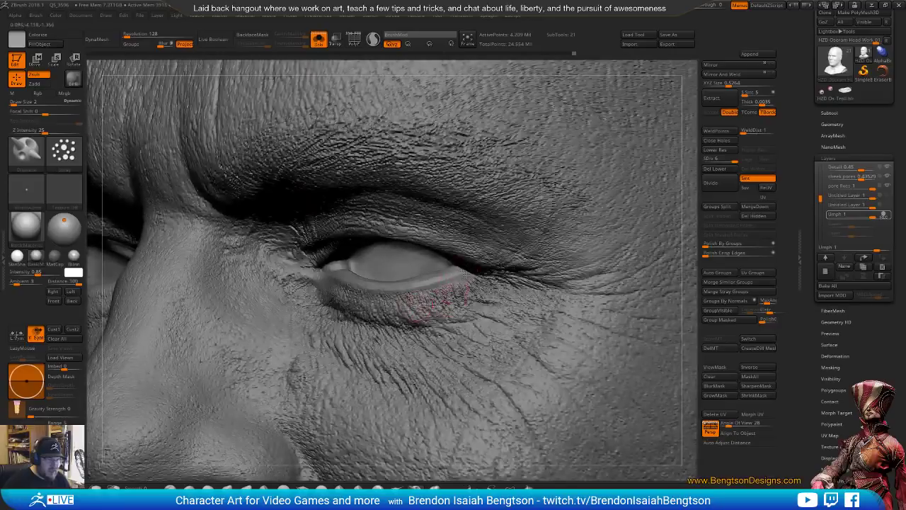
pyautogui.moveTo(453, 281)
pyautogui.mouseDown(button='right')
pyautogui.moveTo(453, 305)
pyautogui.moveTo(450, 285)
pyautogui.mouseUp(button='right')
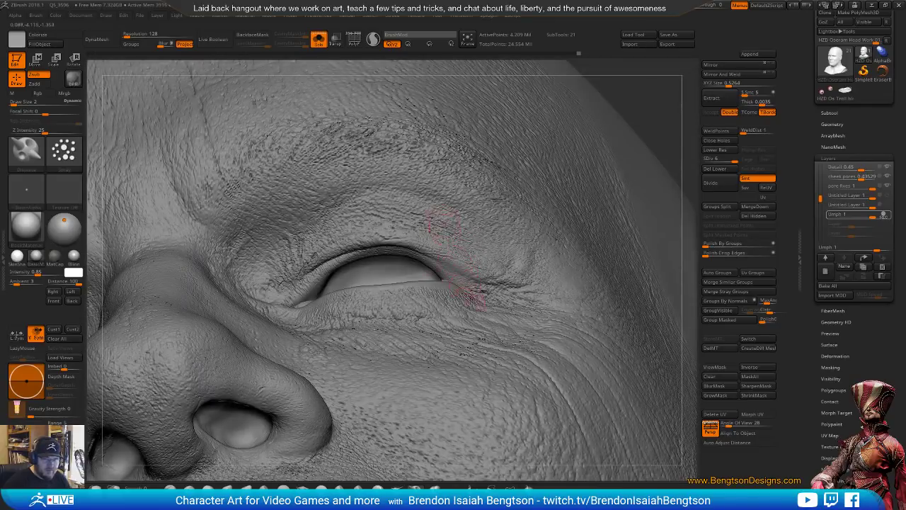
pyautogui.moveTo(459, 249); pyautogui.dragTo(469, 230, button='right')
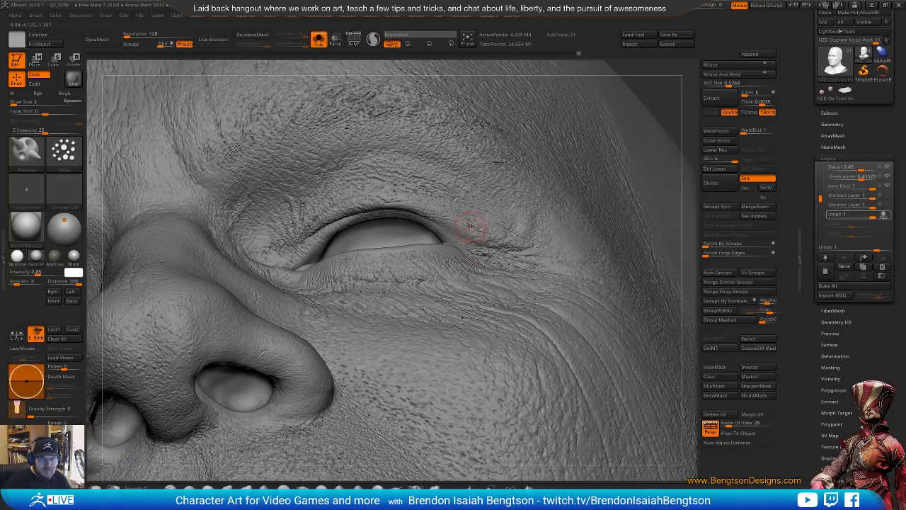
pyautogui.moveTo(469, 223)
pyautogui.mouseDown(button='right')
pyautogui.moveTo(465, 205)
pyautogui.moveTo(470, 255)
pyautogui.mouseUp(button='right')
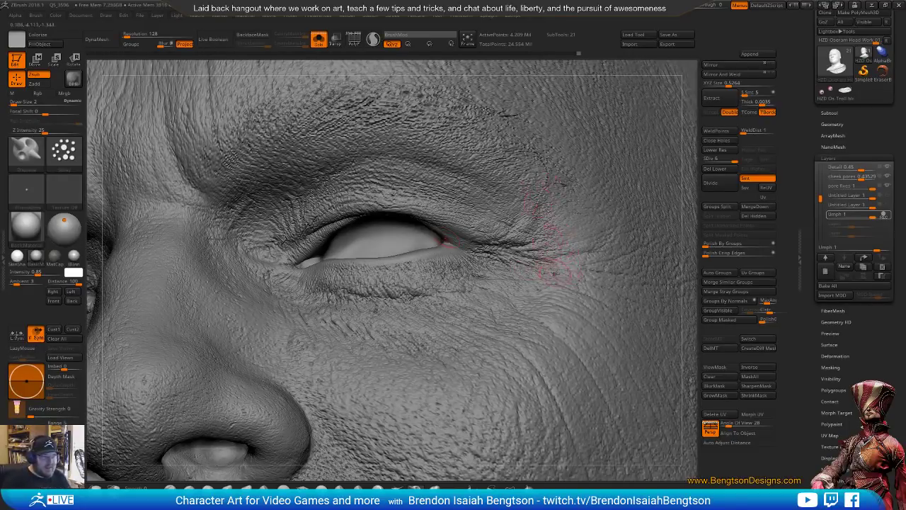
# Check the normal map settings and stop recording on the Umph layer.
pyautogui.keyDown('ctrl'); pyautogui.moveTo(534, 298); pyautogui.dragTo(487, 275, button='right'); pyautogui.keyUp('ctrl')
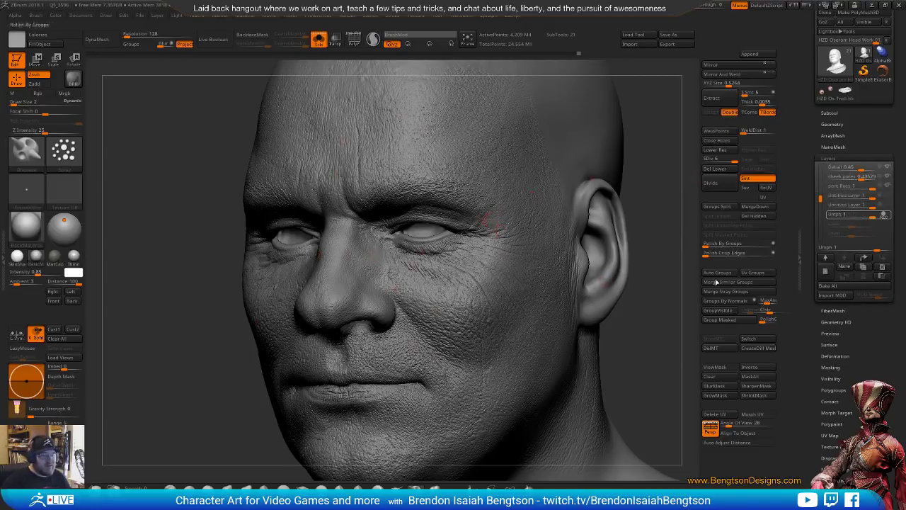
pyautogui.moveTo(655, 349); pyautogui.dragTo(659, 365)
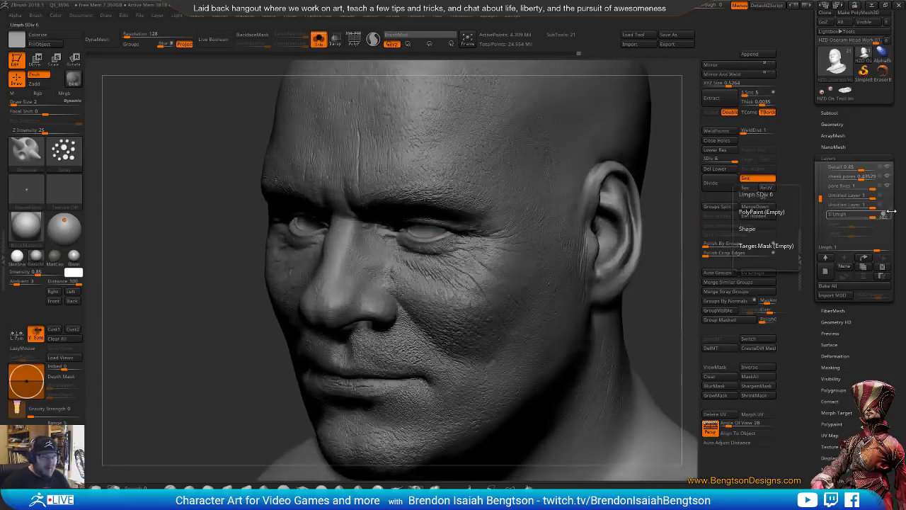
pyautogui.click(839, 470)
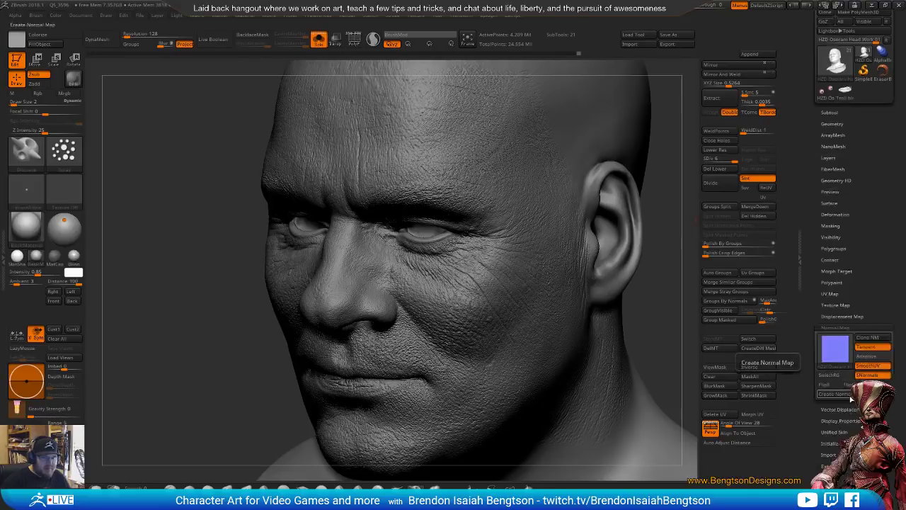
pyautogui.moveTo(843, 155); pyautogui.dragTo(845, 193)
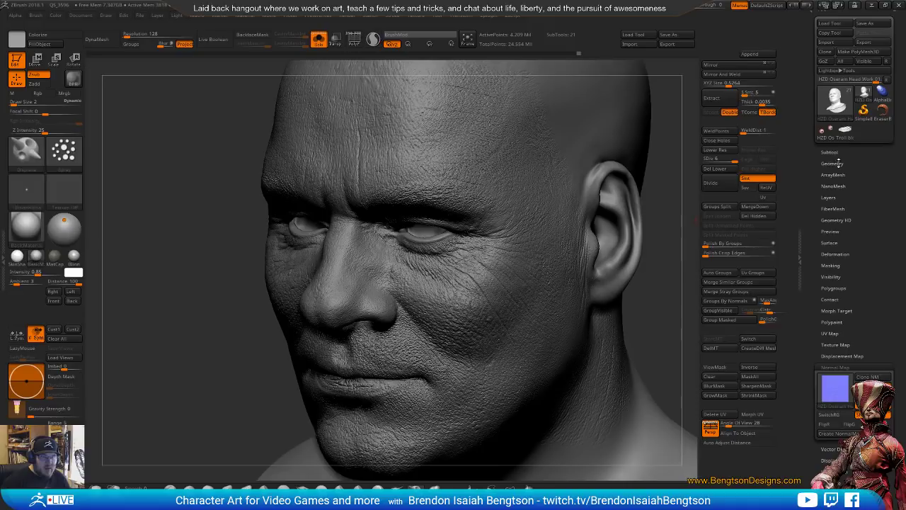
pyautogui.click(829, 197)
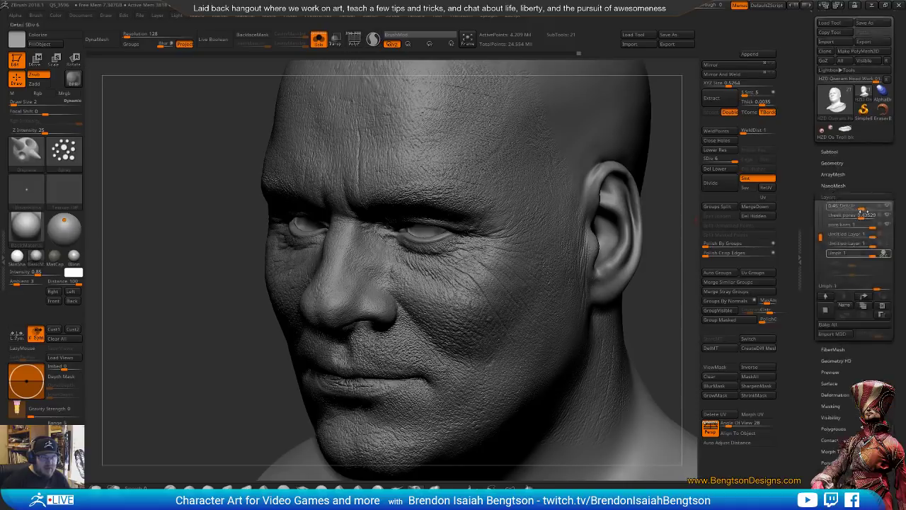
pyautogui.moveTo(888, 257)
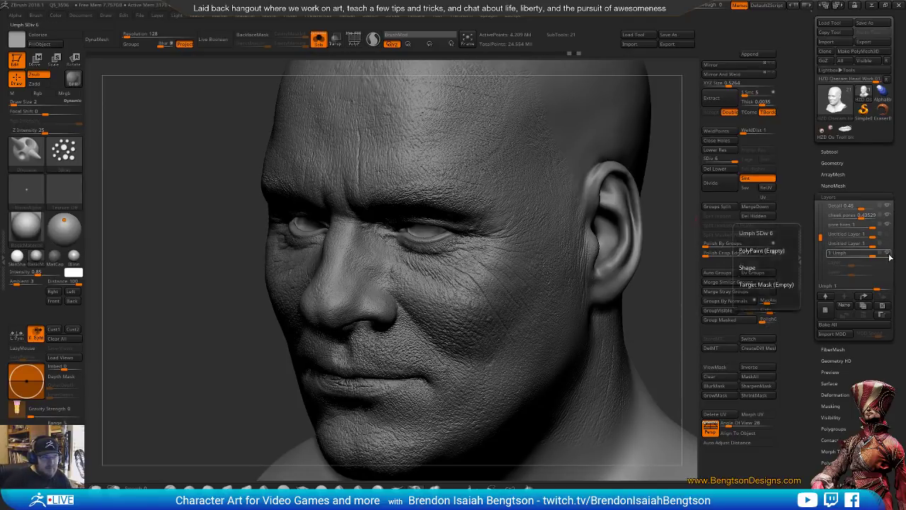
# Inspect the skin detail around the eye up close and lower the head mesh by one subdivision level.
pyautogui.keyDown('alt'); pyautogui.moveTo(673, 299); pyautogui.dragTo(675, 423); pyautogui.keyUp('alt')
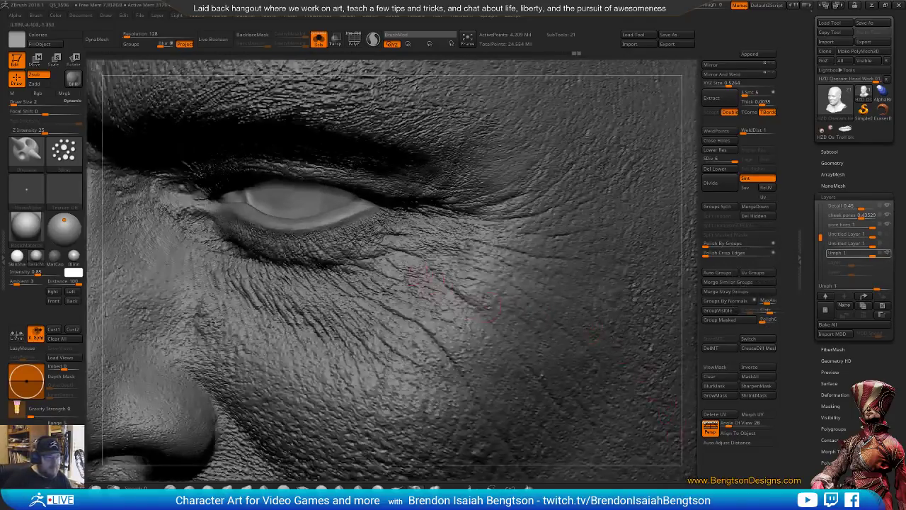
pyautogui.keyDown('alt'); pyautogui.moveTo(347, 237); pyautogui.dragTo(486, 220, button='right'); pyautogui.keyUp('alt')
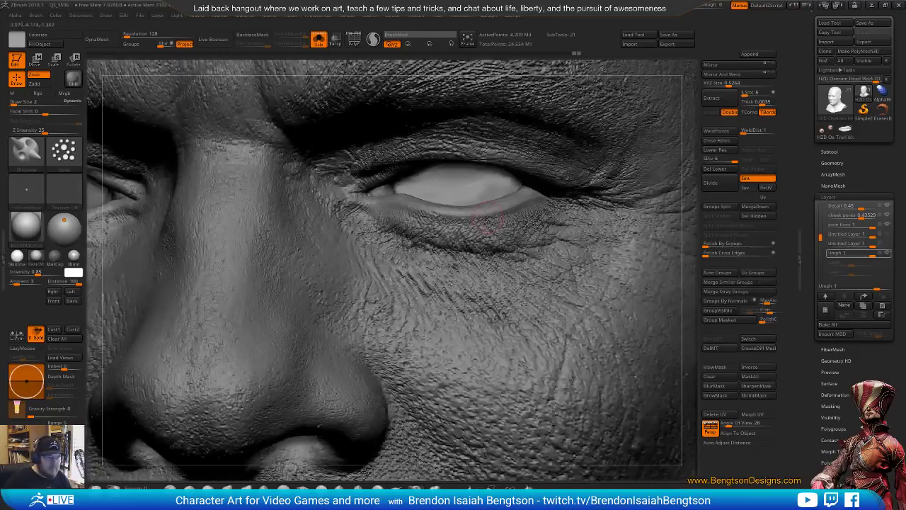
pyautogui.keyDown('alt'); pyautogui.moveTo(553, 222); pyautogui.dragTo(542, 289, button='right'); pyautogui.keyUp('alt')
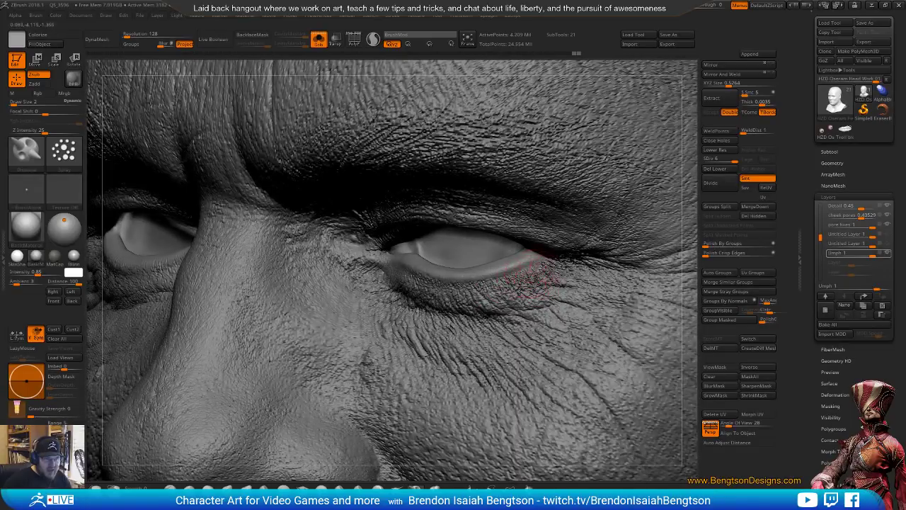
pyautogui.click(729, 159)
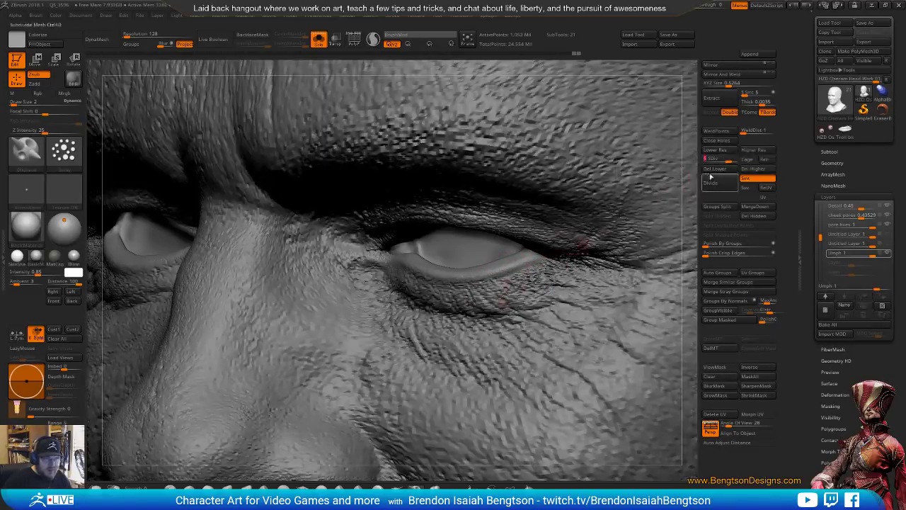
# Return the head mesh to subdivision level 6 and start recording on the Umph layer with Colorize turned off.
pyautogui.click(719, 159)
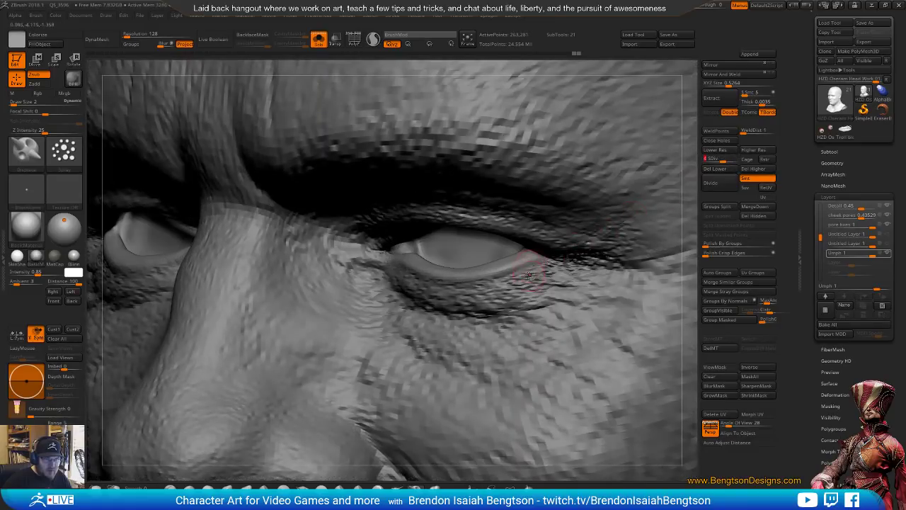
pyautogui.keyDown('shift'); pyautogui.click(532, 273); pyautogui.keyUp('shift')
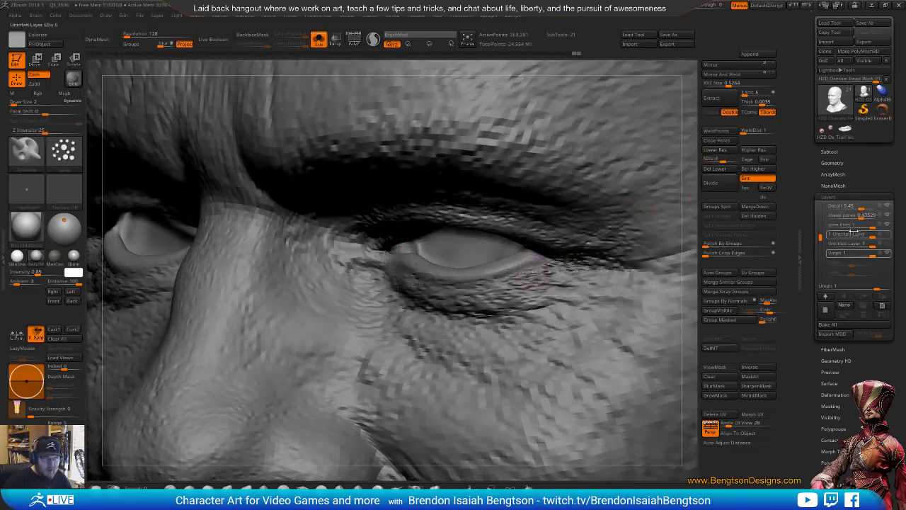
pyautogui.click(736, 159)
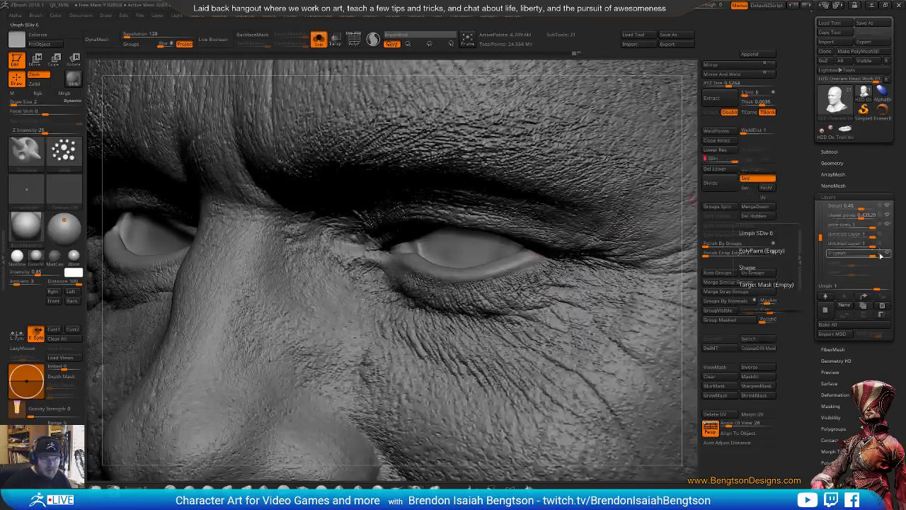
pyautogui.click(880, 254)
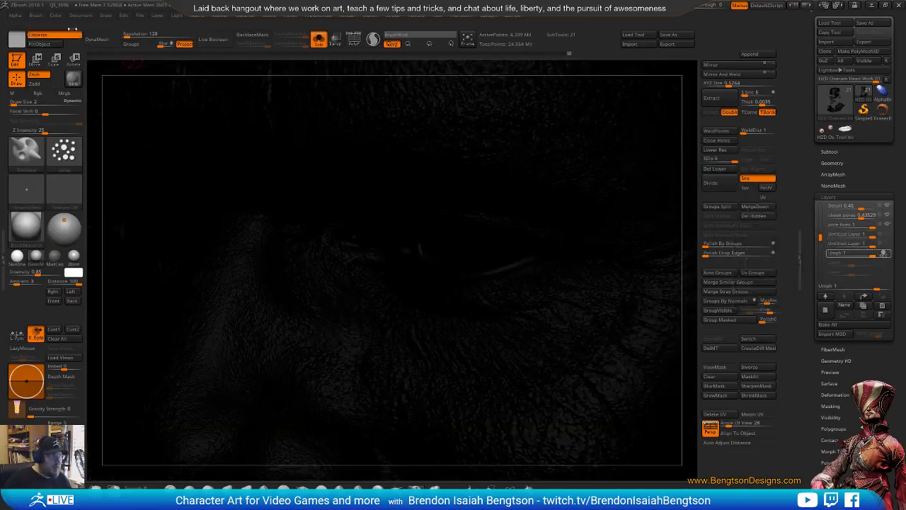
pyautogui.click(75, 37)
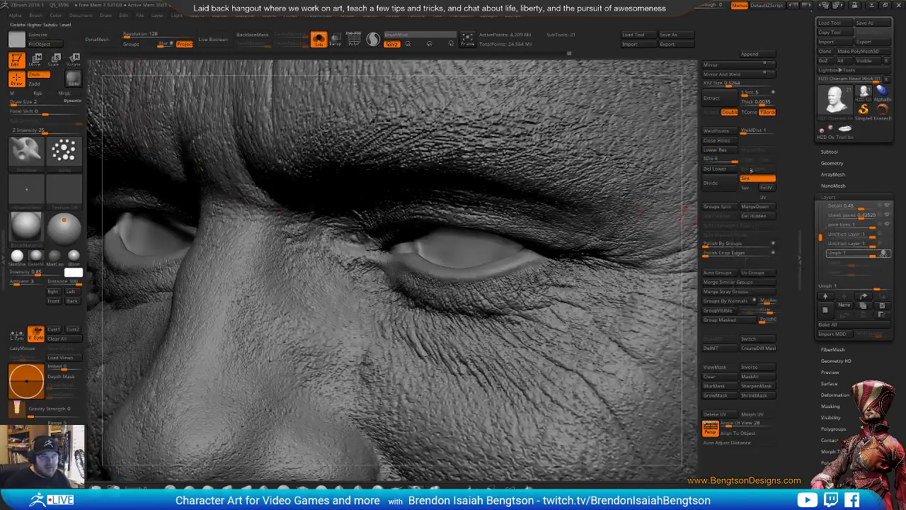
# Smooth the skin beneath the lower eyelid's outer end at subdivision level 5, with smoothing Z intensity 18.
pyautogui.click(726, 159)
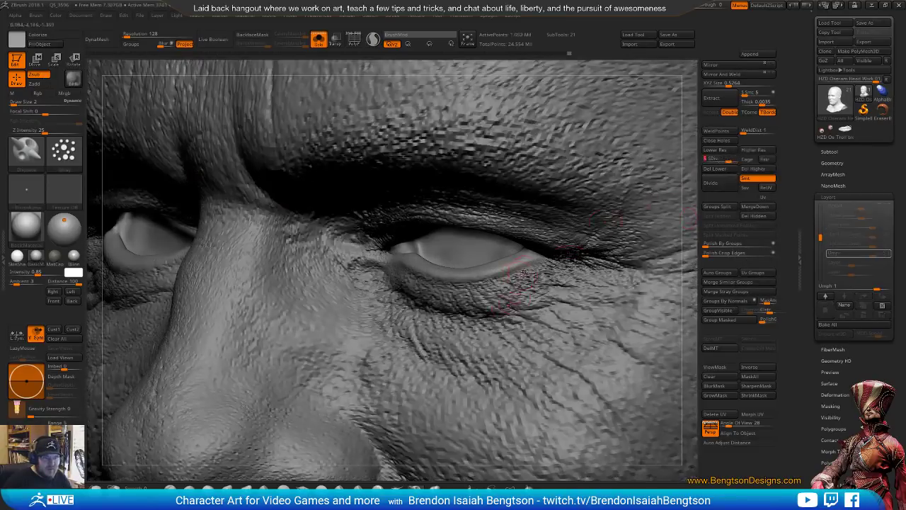
pyautogui.press('space')
pyautogui.press('shift')
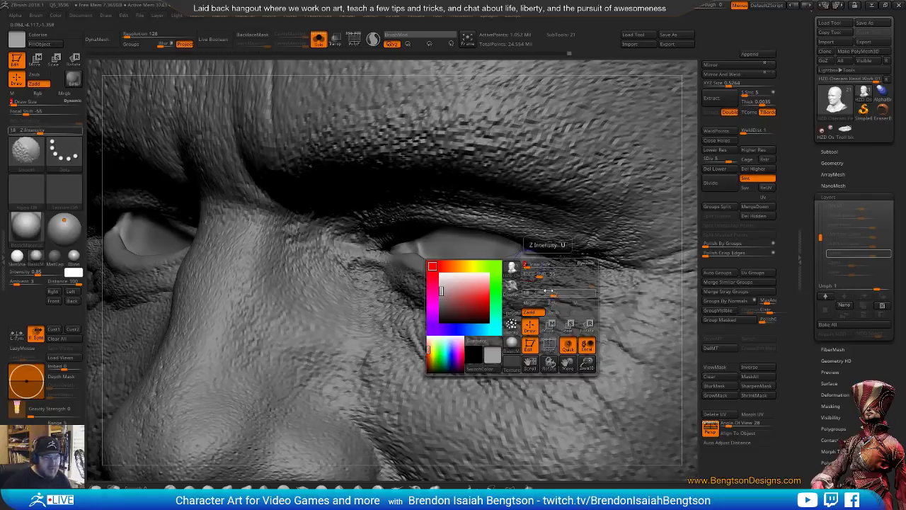
pyautogui.moveTo(525, 278)
pyautogui.keyDown('shift'); pyautogui.mouseDown()
pyautogui.moveTo(555, 269)
pyautogui.moveTo(496, 287)
pyautogui.moveTo(454, 283)
pyautogui.mouseUp(); pyautogui.keyUp('shift')
pyautogui.press('alt')
pyautogui.moveTo(531, 277)
pyautogui.keyDown('shift'); pyautogui.mouseDown()
pyautogui.moveTo(582, 277)
pyautogui.moveTo(562, 279)
pyautogui.moveTo(558, 266)
pyautogui.mouseUp(); pyautogui.keyUp('shift')
pyautogui.press('alt')
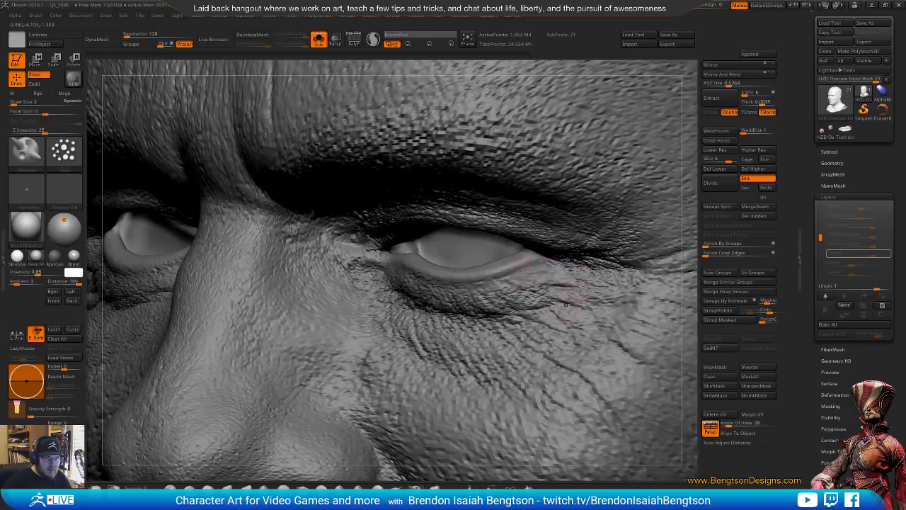
# Raise the head mesh to subdivision level 6 and smooth the outer rim of the opposite eye's lower lid.
pyautogui.moveTo(475, 279); pyautogui.dragTo(524, 248, button='right')
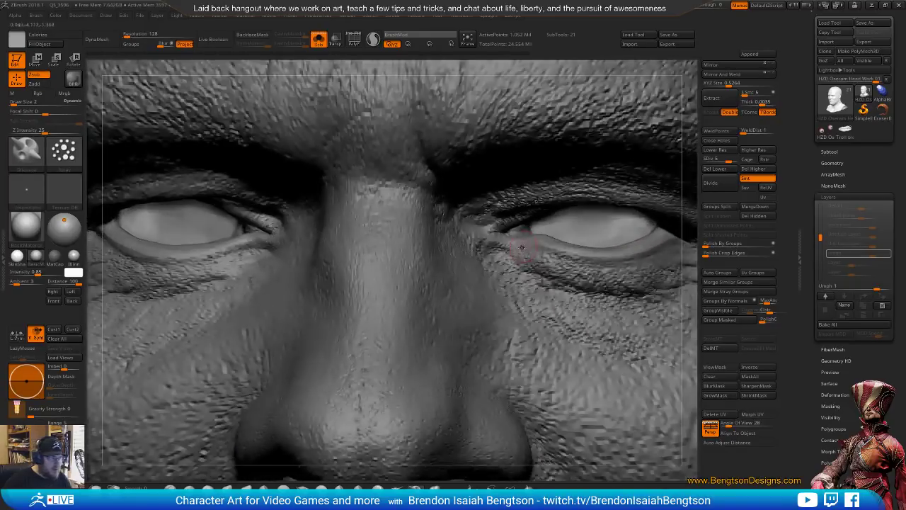
pyautogui.keyDown('alt'); pyautogui.moveTo(142, 271); pyautogui.dragTo(279, 256, button='right'); pyautogui.keyUp('alt')
pyautogui.press('shift')
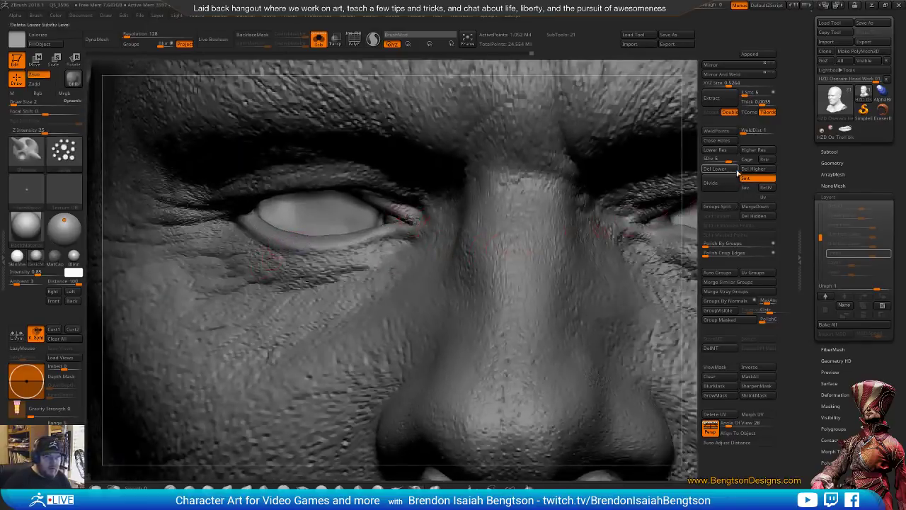
pyautogui.click(733, 159)
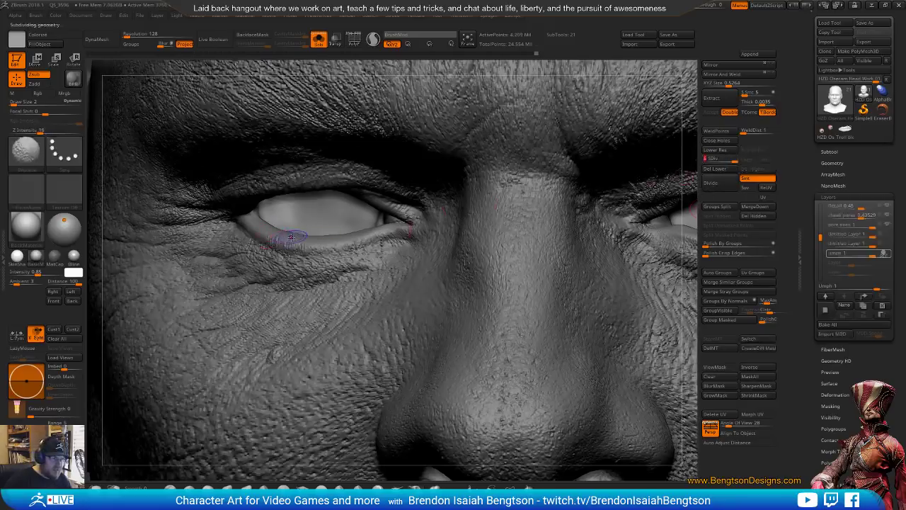
pyautogui.moveTo(291, 236)
pyautogui.keyDown('shift'); pyautogui.mouseDown()
pyautogui.moveTo(287, 243)
pyautogui.moveTo(290, 231)
pyautogui.mouseUp(); pyautogui.keyUp('shift')
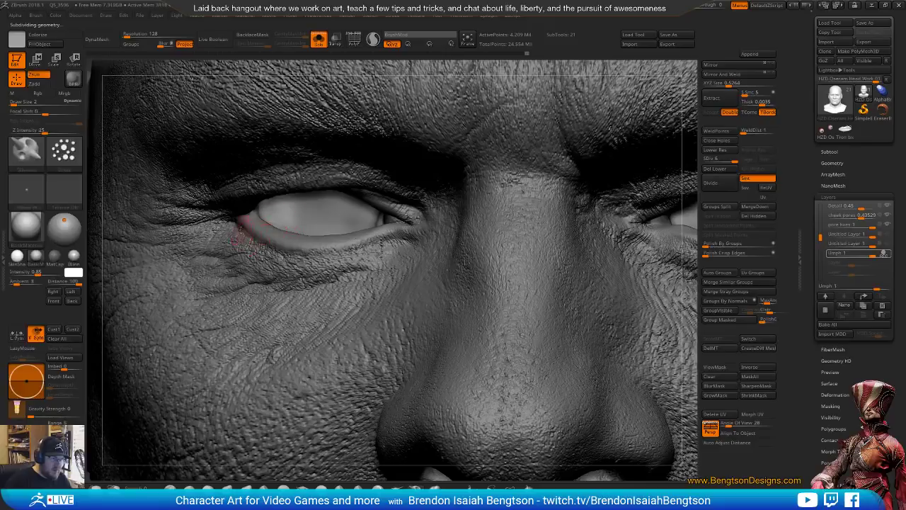
pyautogui.moveTo(272, 228); pyautogui.dragTo(240, 226, button='right')
pyautogui.keyDown('shift'); pyautogui.moveTo(257, 229); pyautogui.dragTo(253, 228); pyautogui.keyUp('shift')
# Spray and smooth fine subtractive skin texture below the lower lid's outer end with draw size 1 and Z intensity 25.
pyautogui.moveTo(439, 227)
pyautogui.mouseDown(button='right')
pyautogui.moveTo(425, 235)
pyautogui.moveTo(440, 247)
pyautogui.moveTo(409, 268)
pyautogui.mouseUp(button='right')
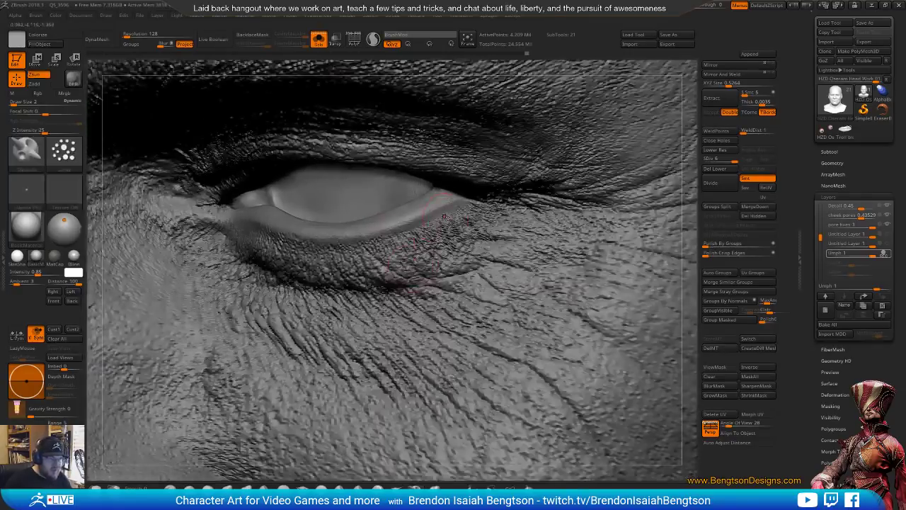
pyautogui.press('space')
pyautogui.moveTo(444, 215); pyautogui.dragTo(442, 184, button='right')
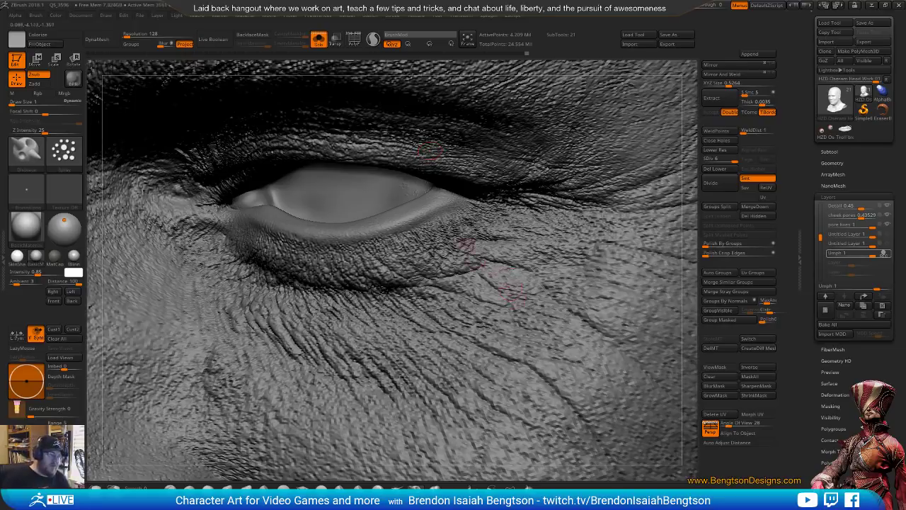
pyautogui.press('1')
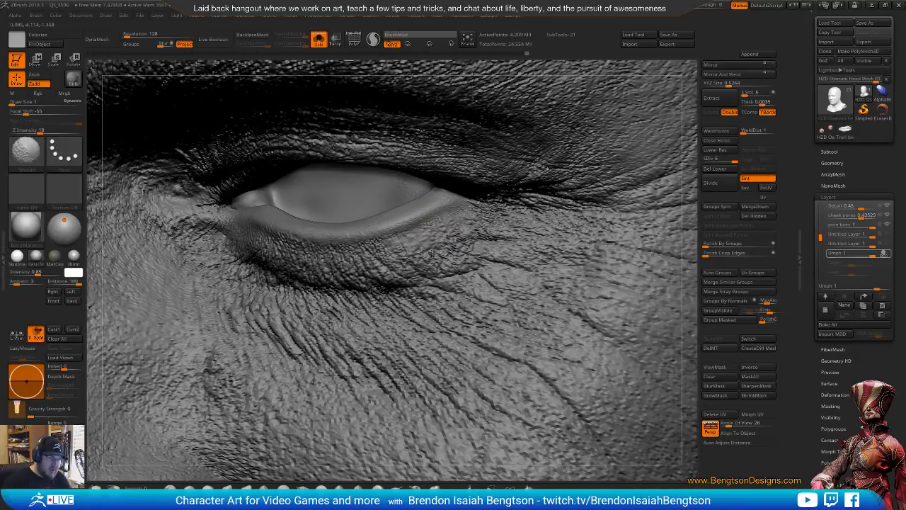
pyautogui.press('1')
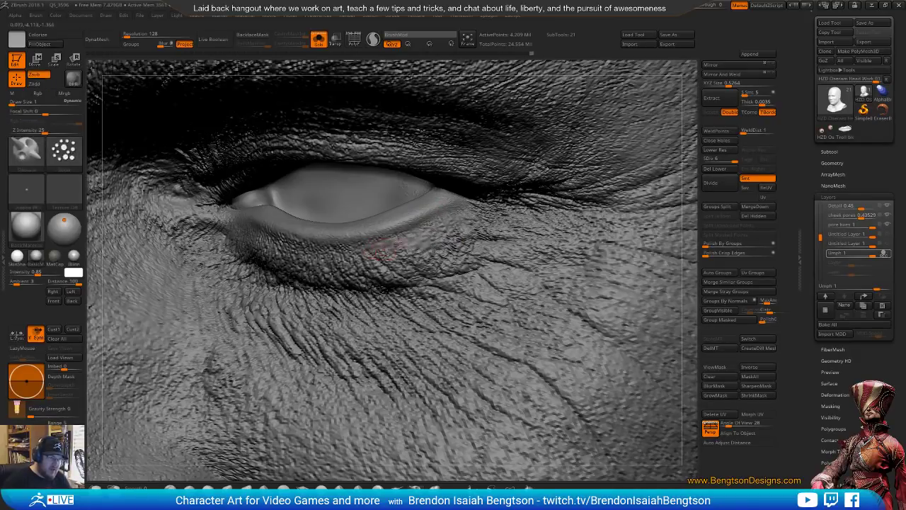
pyautogui.press('1')
pyautogui.press('1')
pyautogui.press('1')
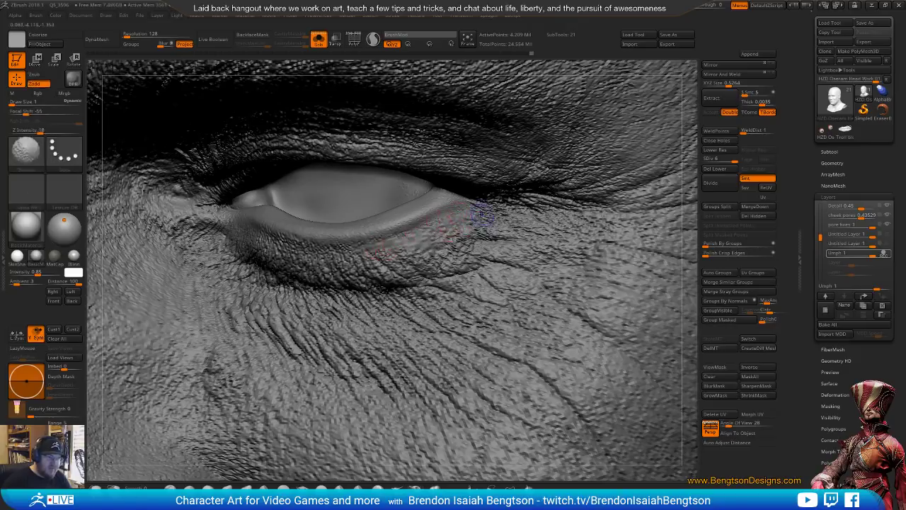
pyautogui.press('1')
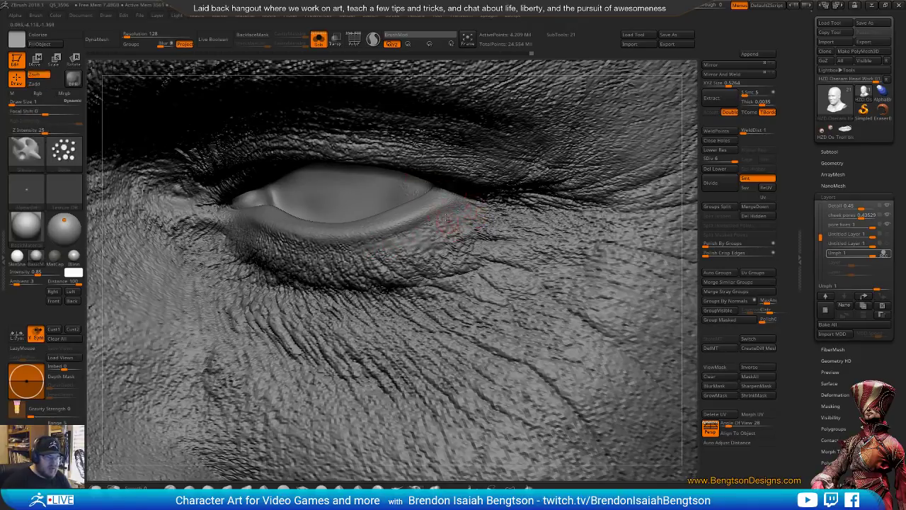
# Compare different camera angles of view on the eye and the whole head, ending at an angle of 28.
pyautogui.moveTo(408, 281); pyautogui.dragTo(418, 298, button='right')
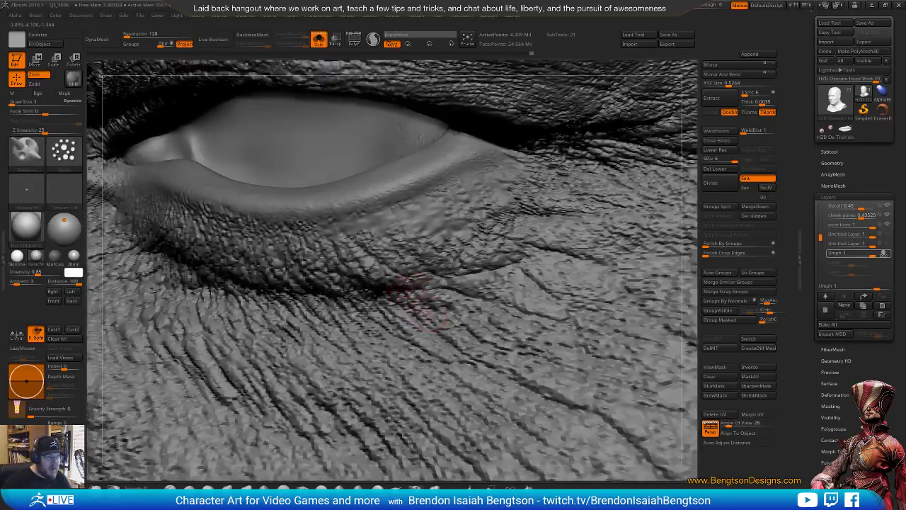
pyautogui.moveTo(396, 253); pyautogui.dragTo(400, 313, button='right')
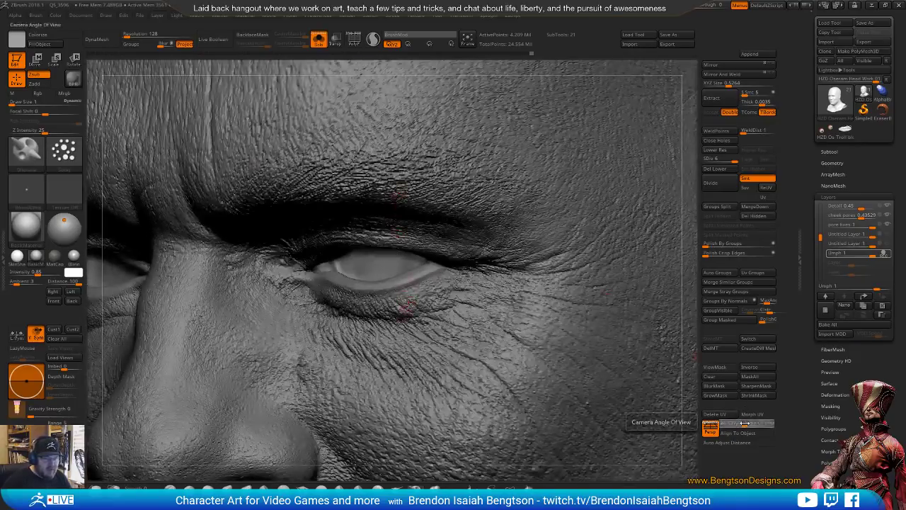
pyautogui.moveTo(750, 423); pyautogui.dragTo(767, 423)
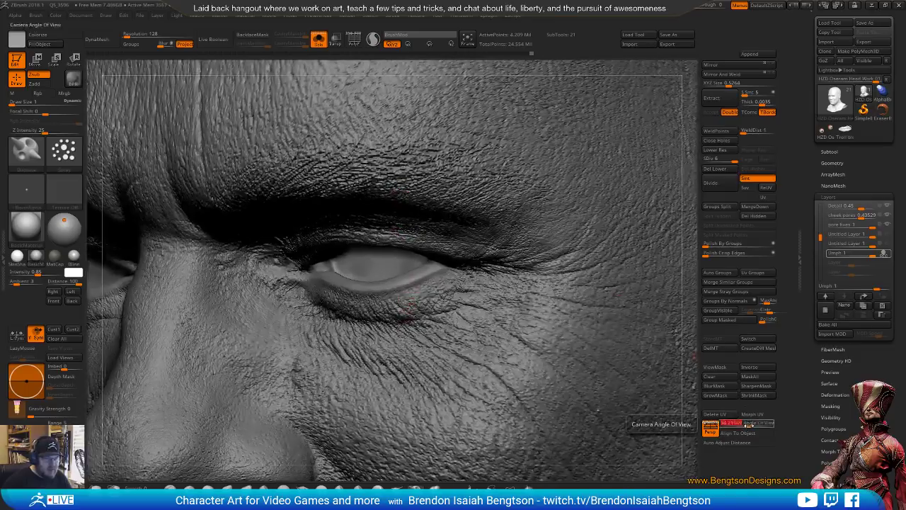
pyautogui.click(727, 425)
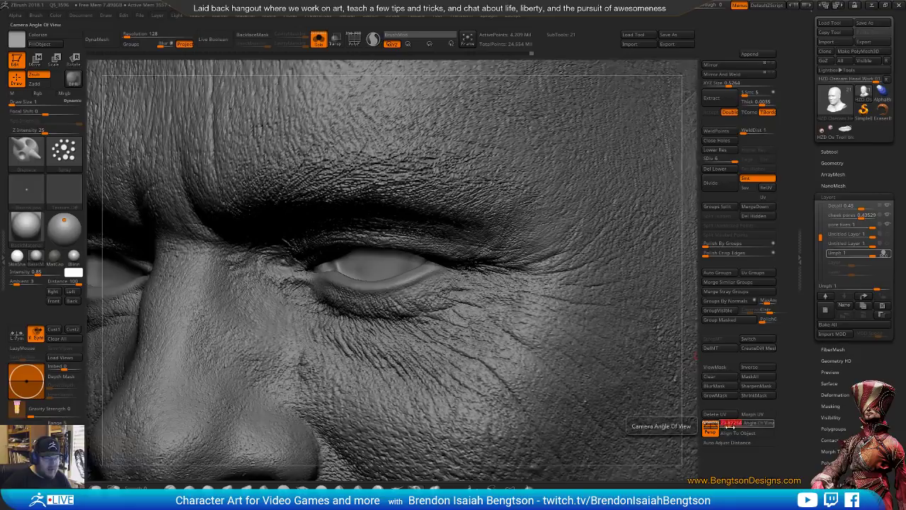
pyautogui.press('f')
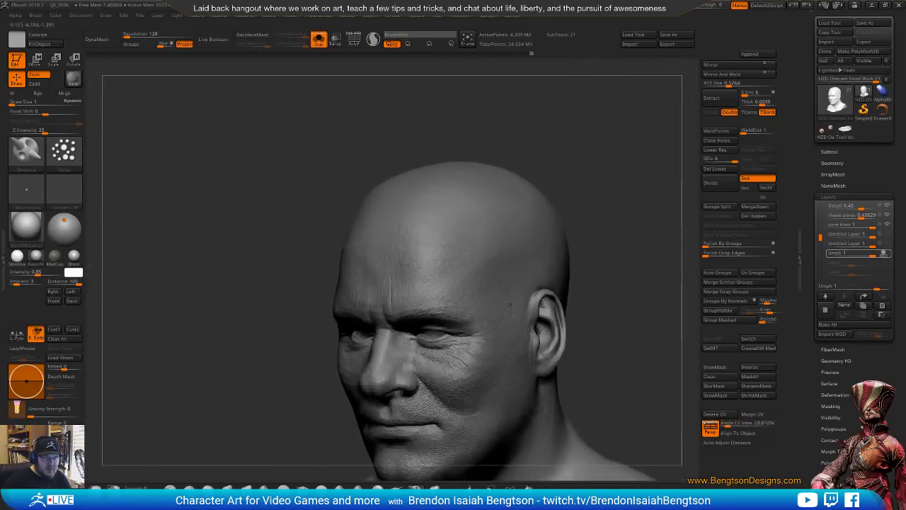
pyautogui.moveTo(510, 177)
pyautogui.mouseDown()
pyautogui.moveTo(500, 234)
pyautogui.moveTo(470, 275)
pyautogui.mouseUp()
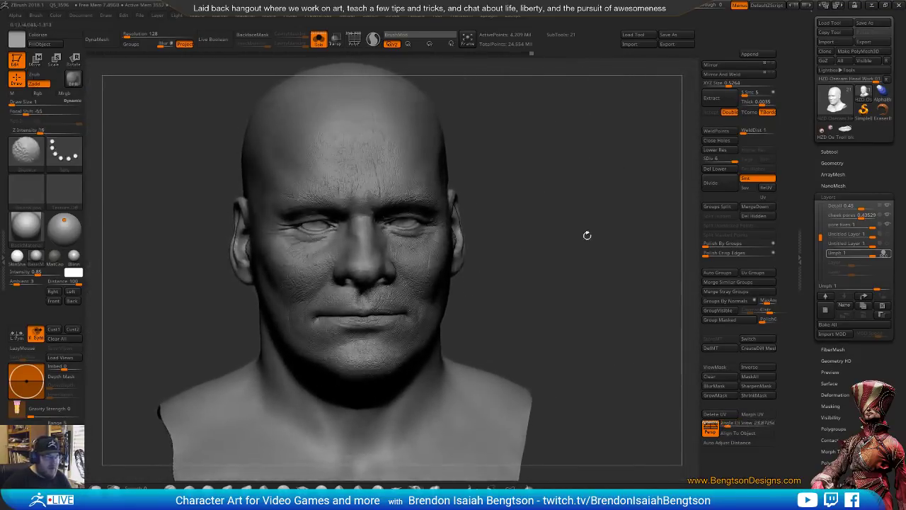
pyautogui.moveTo(587, 234); pyautogui.dragTo(553, 248)
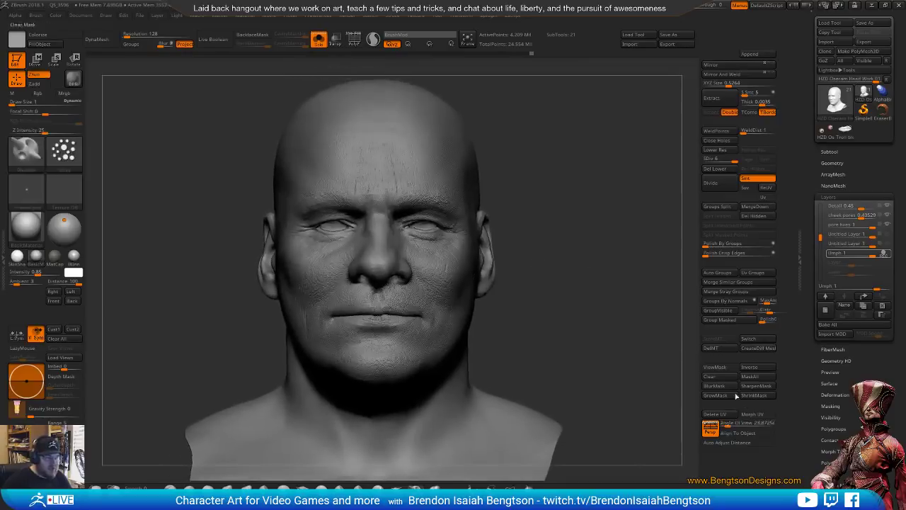
pyautogui.moveTo(749, 423); pyautogui.dragTo(725, 423)
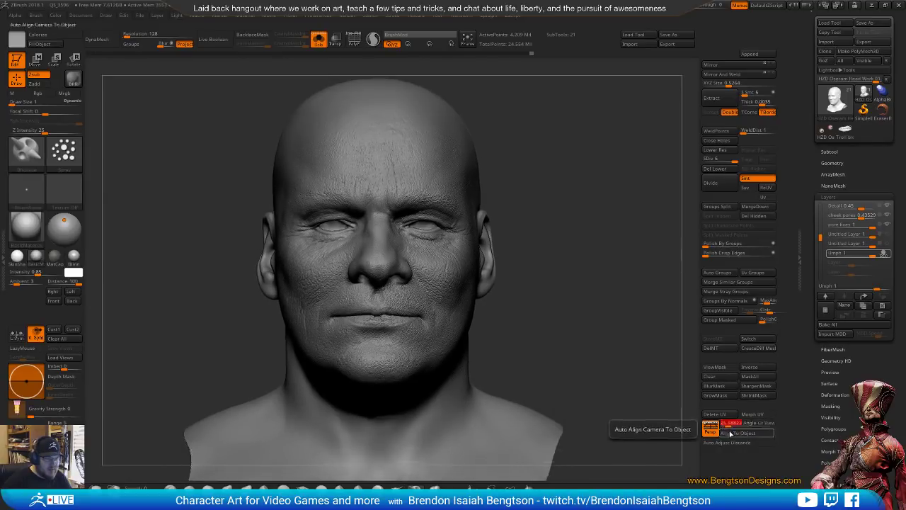
pyautogui.moveTo(584, 339)
pyautogui.mouseDown()
pyautogui.moveTo(566, 330)
pyautogui.moveTo(578, 323)
pyautogui.mouseUp()
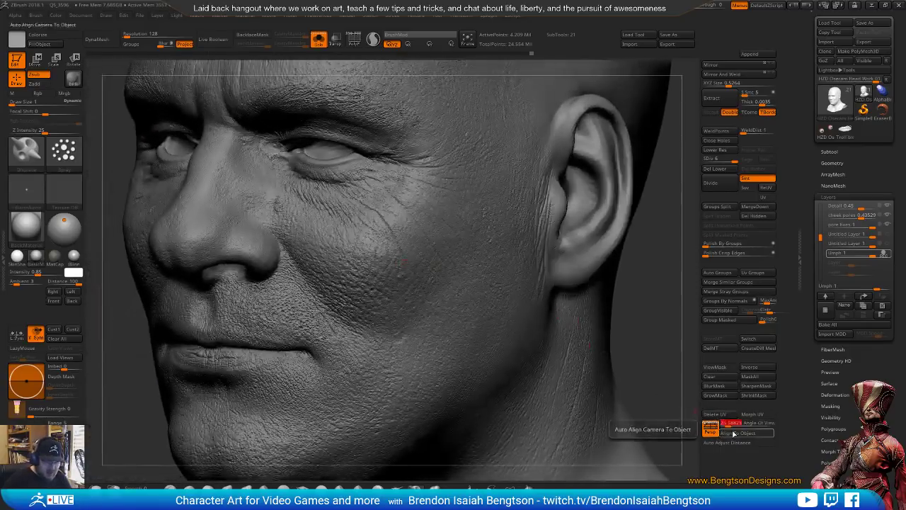
pyautogui.click(735, 434)
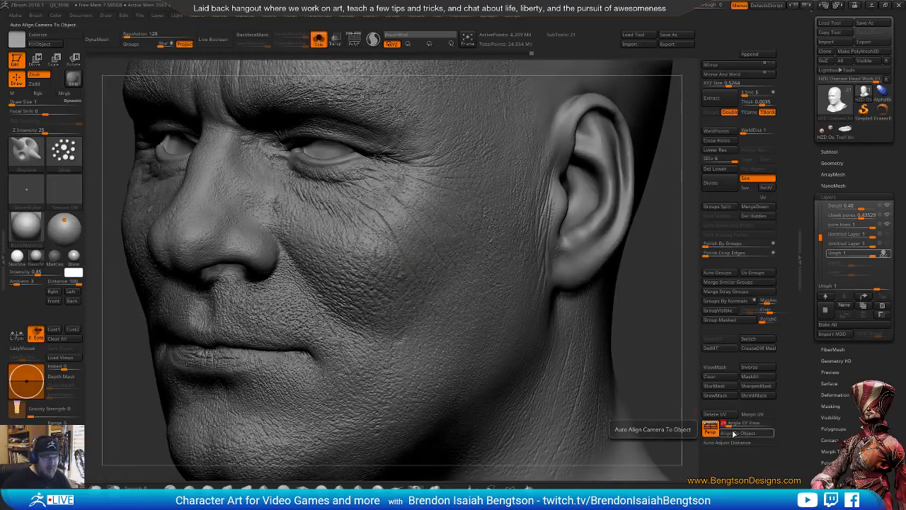
# Carve fine creases into the skin under the lower eyelid with the DamStandard brush at draw size 1 and Z intensity 36.
pyautogui.keyDown('ctrl'); pyautogui.moveTo(354, 179); pyautogui.dragTo(375, 297, button='right'); pyautogui.keyUp('ctrl')
pyautogui.moveTo(405, 121)
pyautogui.keyDown('alt'); pyautogui.mouseDown(button='right')
pyautogui.moveTo(435, 330)
pyautogui.moveTo(424, 300)
pyautogui.moveTo(447, 336)
pyautogui.mouseUp(button='right'); pyautogui.keyUp('alt')
pyautogui.press('2')
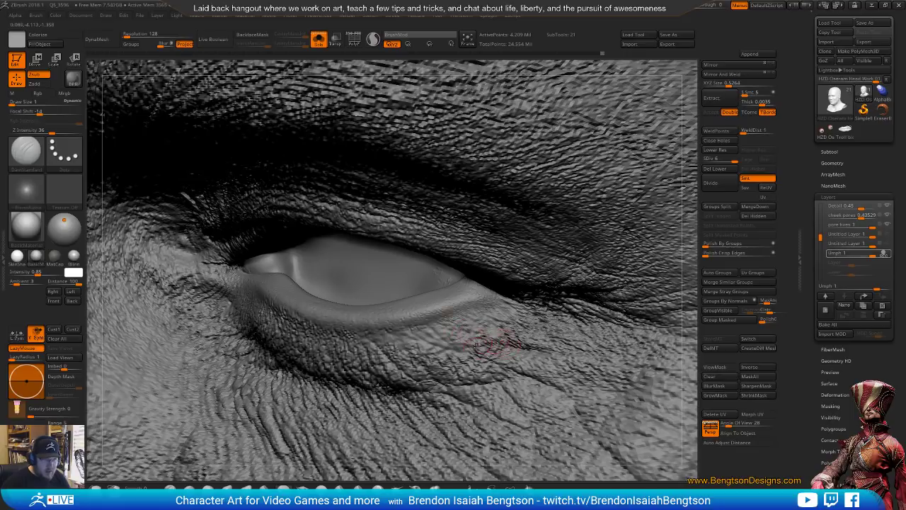
pyautogui.moveTo(403, 352); pyautogui.dragTo(398, 351, button='right')
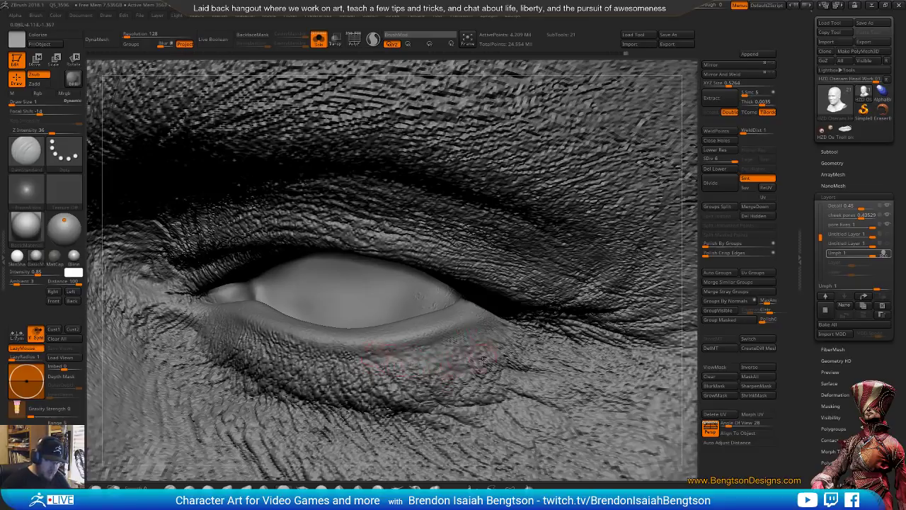
pyautogui.moveTo(446, 371); pyautogui.dragTo(481, 368, button='right')
# Spray subtractive skin texture beneath the lower eyelid with draw size 2 and Z intensity 25, undoing the last strokes.
pyautogui.click(412, 482)
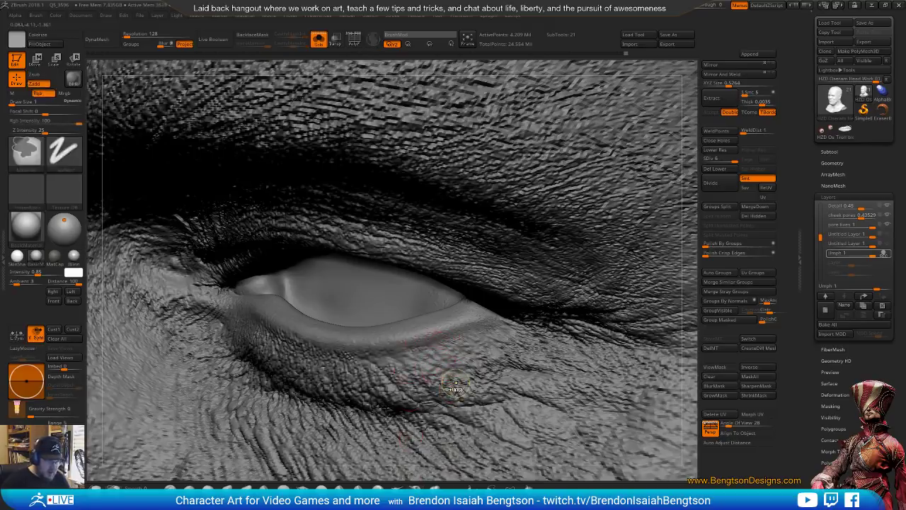
pyautogui.press('space')
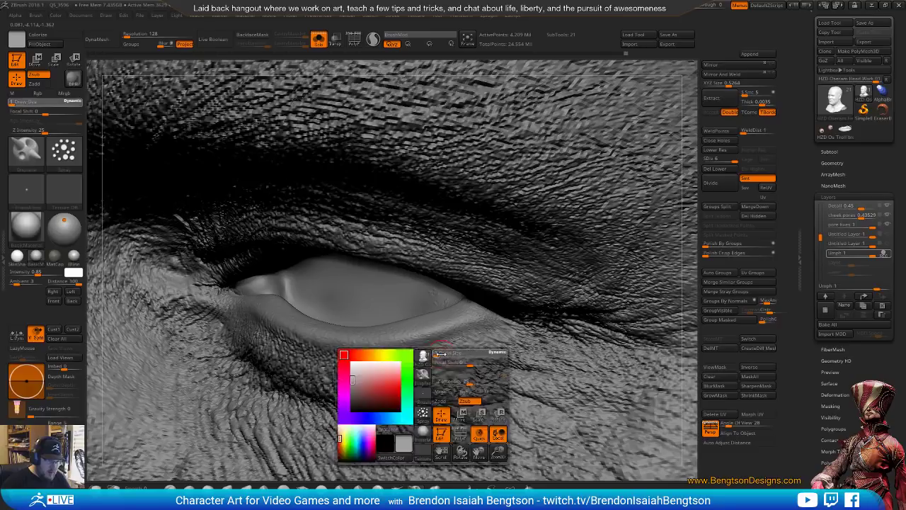
pyautogui.moveTo(440, 354); pyautogui.dragTo(440, 354)
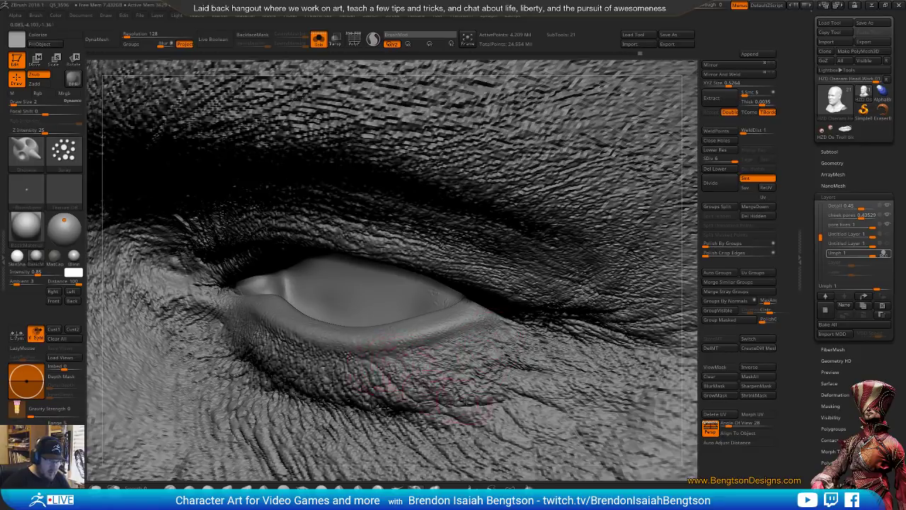
pyautogui.hotkey('ctrl', 'z')
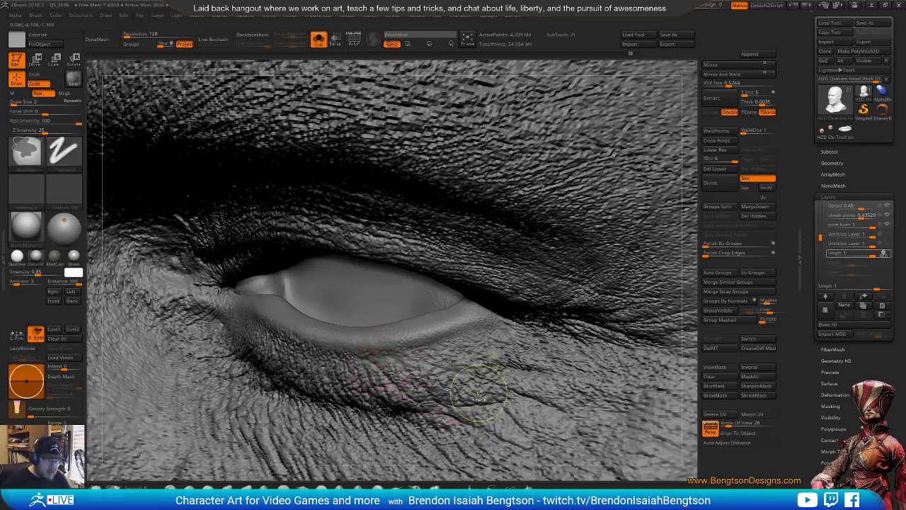
pyautogui.hotkey('ctrl', 'z')
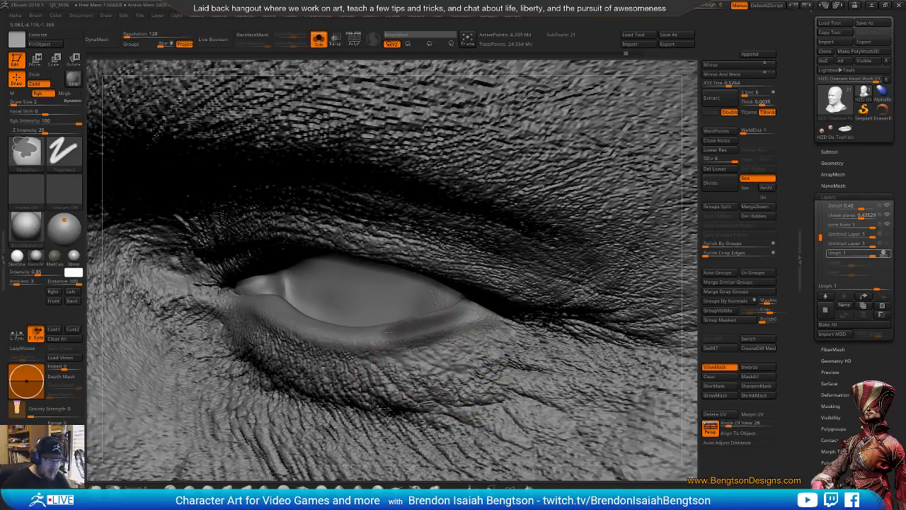
# Mask the lower eyelid's rim and spray subtractive skin texture beneath it with Z intensity 25, increasing the draw size to 5.
pyautogui.moveTo(389, 331)
pyautogui.keyDown('ctrl'); pyautogui.mouseDown()
pyautogui.moveTo(301, 324)
pyautogui.moveTo(320, 336)
pyautogui.moveTo(353, 335)
pyautogui.mouseUp(); pyautogui.keyUp('ctrl')
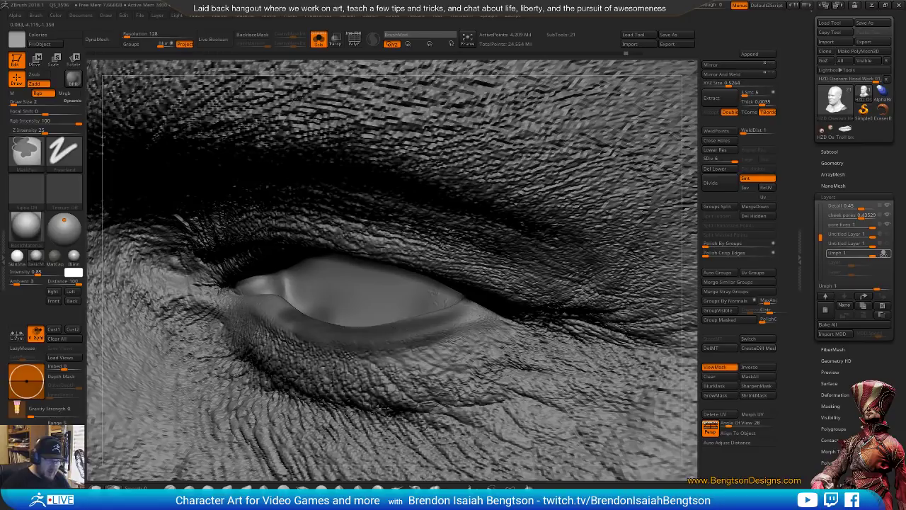
pyautogui.keyDown('ctrl'); pyautogui.moveTo(439, 332); pyautogui.dragTo(496, 312); pyautogui.keyUp('ctrl')
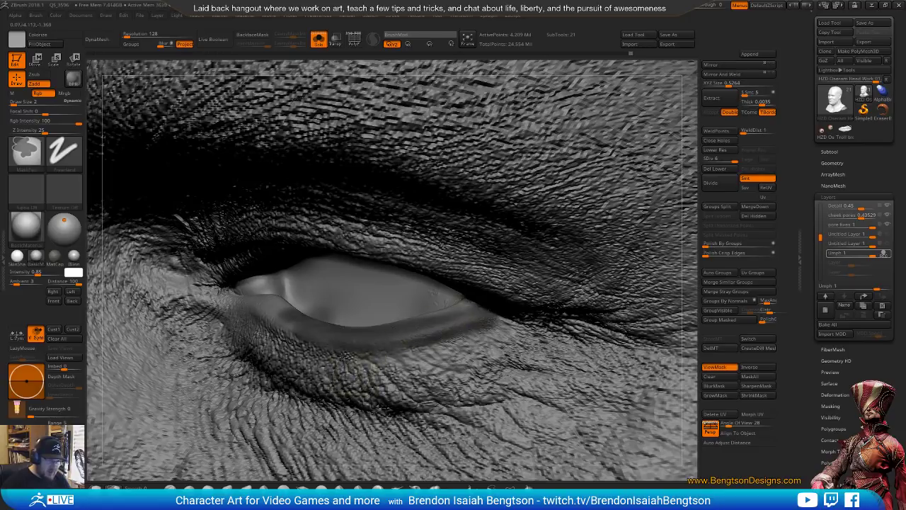
pyautogui.moveTo(354, 365)
pyautogui.keyDown('ctrl'); pyautogui.mouseDown()
pyautogui.moveTo(353, 376)
pyautogui.moveTo(337, 360)
pyautogui.moveTo(366, 377)
pyautogui.moveTo(356, 375)
pyautogui.moveTo(455, 405)
pyautogui.moveTo(538, 381)
pyautogui.mouseUp(); pyautogui.keyUp('ctrl')
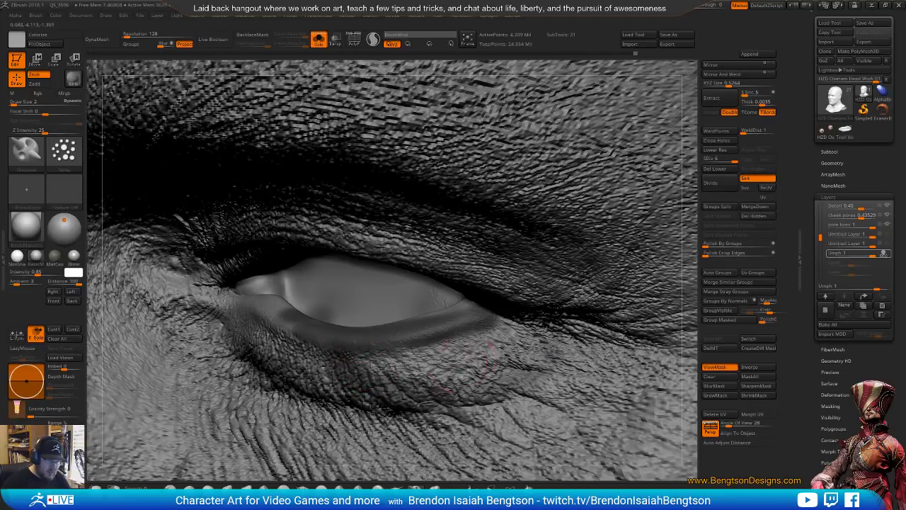
pyautogui.press('space')
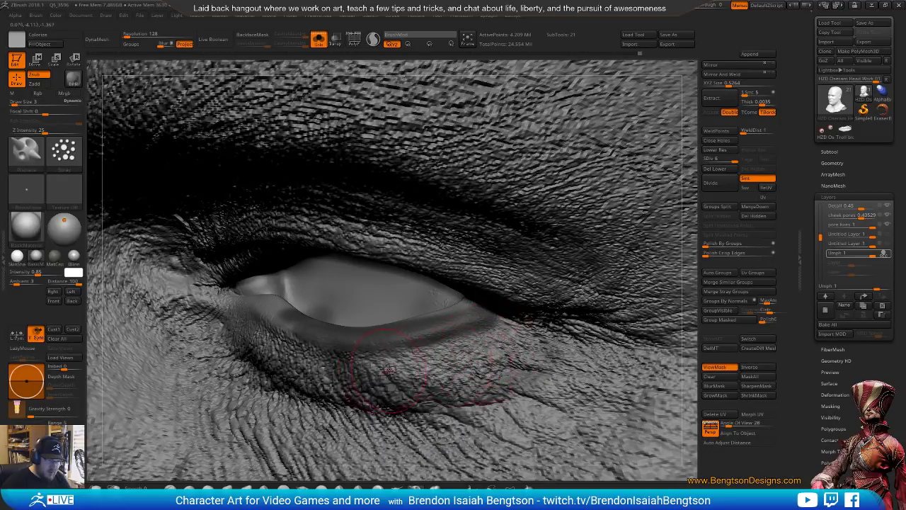
pyautogui.press('space')
# Clear the lower eyelid's mask and compare the skin texture around the eye with the whole head.
pyautogui.keyDown('ctrl'); pyautogui.moveTo(436, 327); pyautogui.dragTo(456, 182, button='right'); pyautogui.keyUp('ctrl')
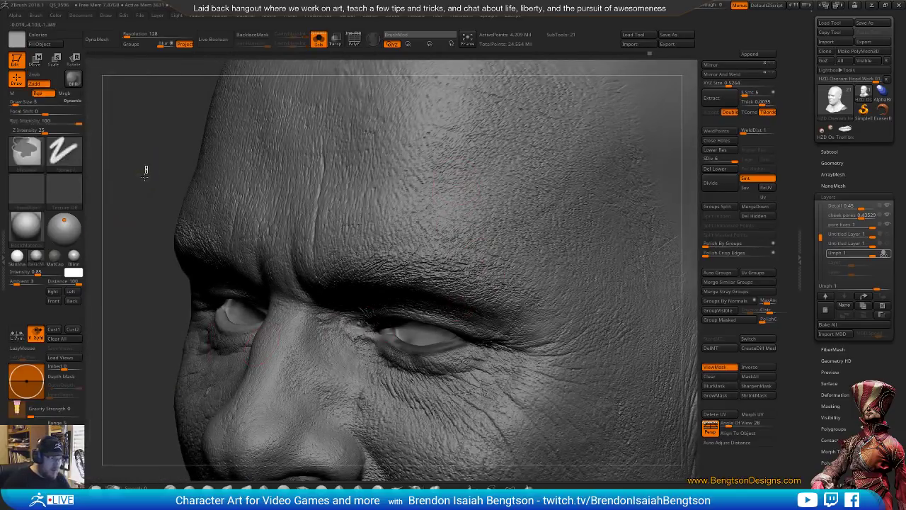
pyautogui.keyDown('ctrl'); pyautogui.moveTo(465, 370); pyautogui.dragTo(471, 453, button='right'); pyautogui.keyUp('ctrl')
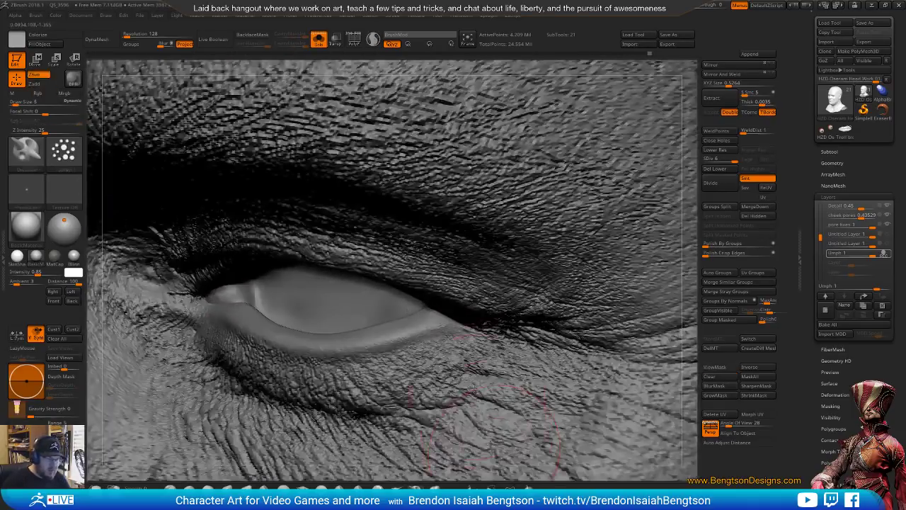
pyautogui.moveTo(409, 387); pyautogui.dragTo(409, 409, button='right')
pyautogui.moveTo(408, 343); pyautogui.dragTo(473, 151, button='right')
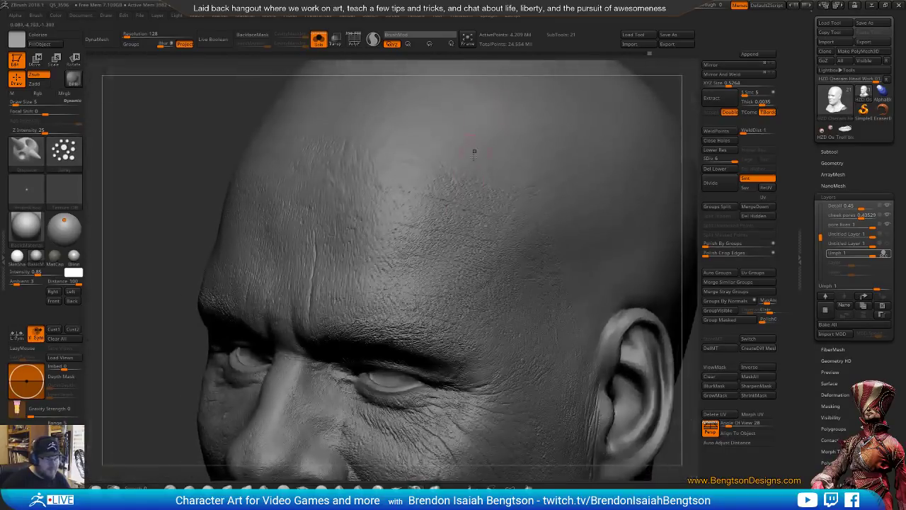
pyautogui.moveTo(453, 393)
pyautogui.mouseDown(button='right')
pyautogui.moveTo(452, 421)
pyautogui.moveTo(511, 272)
pyautogui.moveTo(521, 291)
pyautogui.moveTo(495, 324)
pyautogui.mouseUp(button='right')
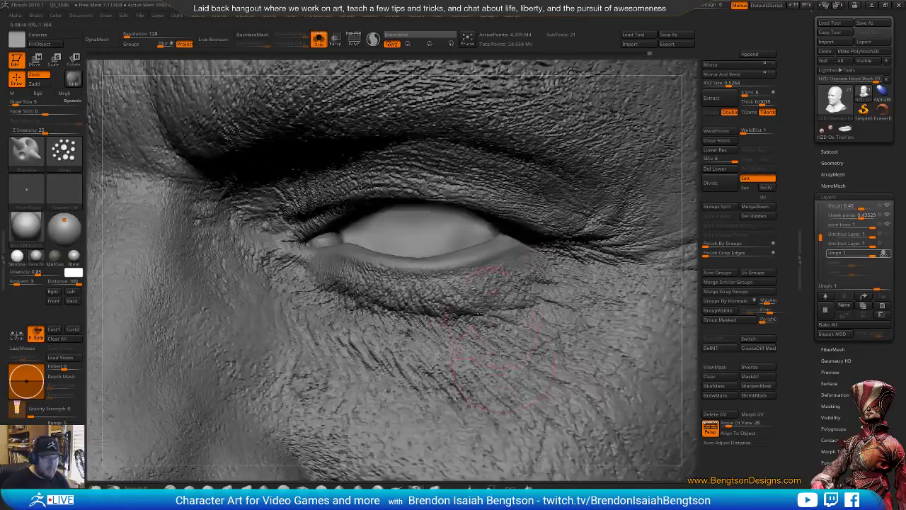
# Carve fine diagonal creases into the cheek below the lower eyelid with the DamStandard brush at draw size 1 and Z intensity 36.
pyautogui.press('space')
pyautogui.moveTo(467, 304); pyautogui.dragTo(461, 305)
pyautogui.press('2')
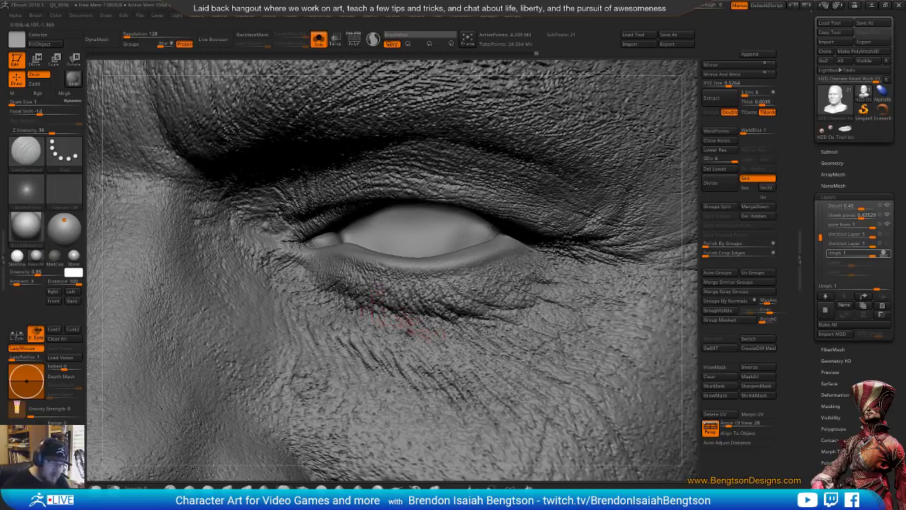
pyautogui.moveTo(430, 332); pyautogui.dragTo(350, 303, button='right')
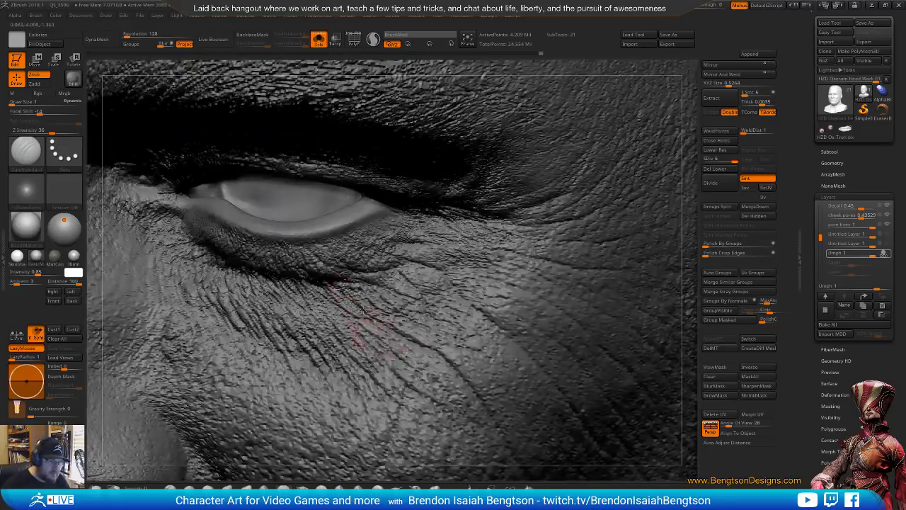
pyautogui.moveTo(342, 287); pyautogui.dragTo(423, 348)
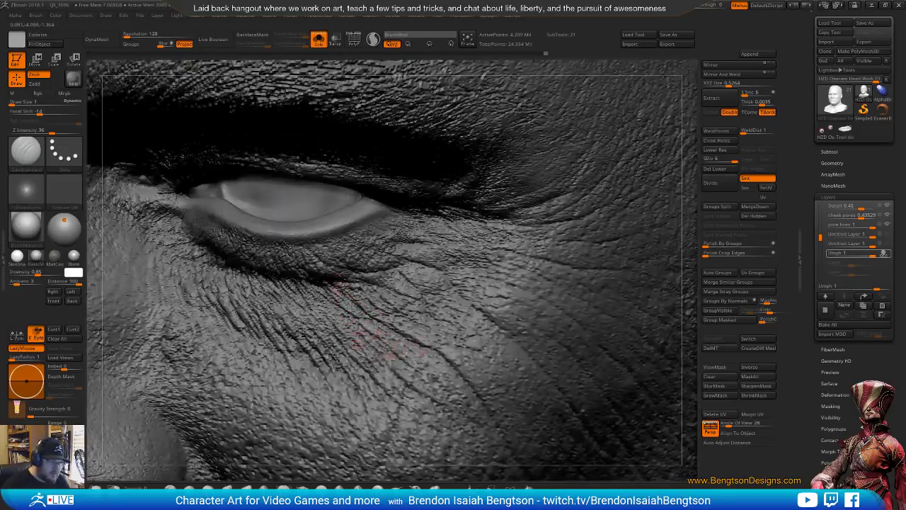
pyautogui.moveTo(358, 325); pyautogui.dragTo(400, 355)
pyautogui.moveTo(346, 304); pyautogui.dragTo(395, 344)
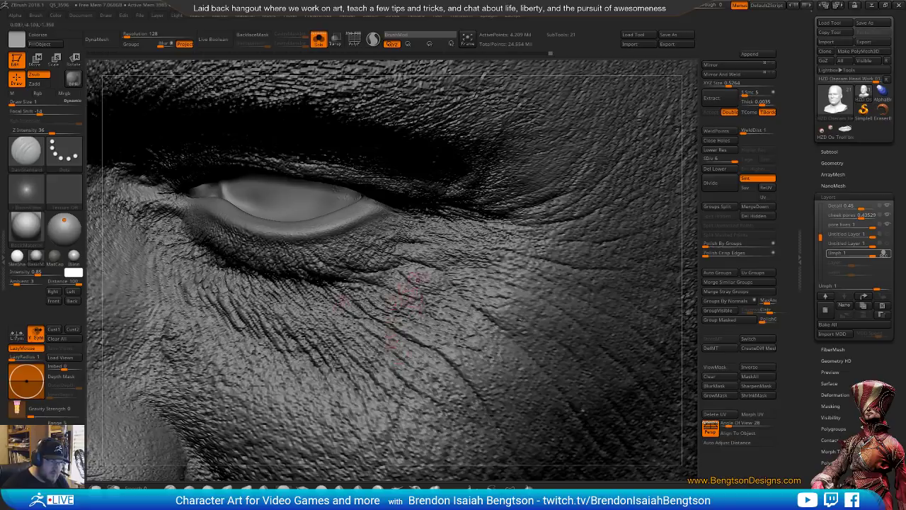
# Puff up the skin folds under the outer eye with the Inflat brush at subdivision level 5, draw size 1 and Z intensity 22.
pyautogui.click(729, 158)
pyautogui.press('b')
pyautogui.press('i')
pyautogui.press('n')
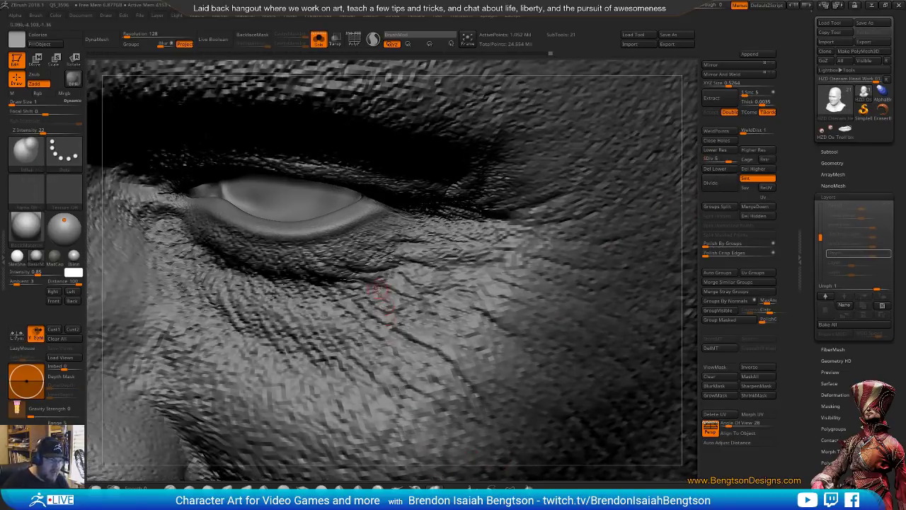
pyautogui.press('space')
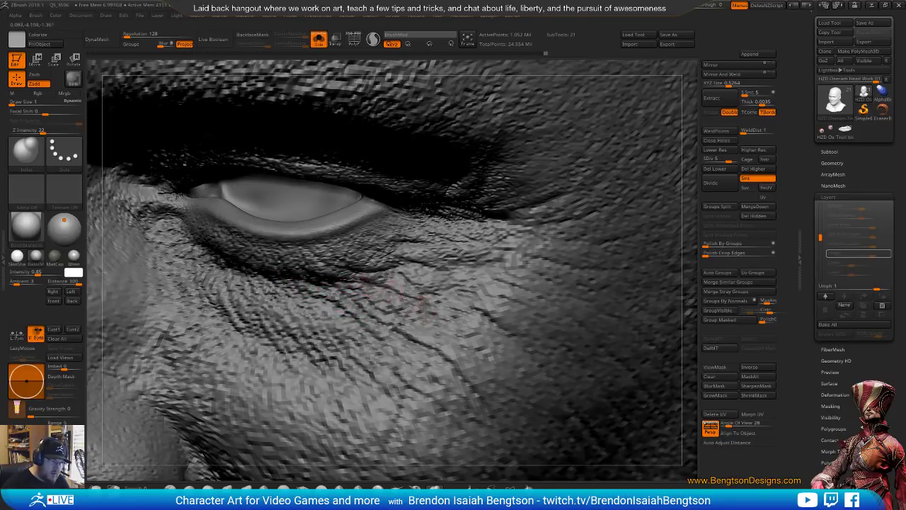
# Lower the head to subdivision level 3 and rework the main crease under the lower eyelid with inflating and smoothing strokes.
pyautogui.hotkey('shift', 'd')
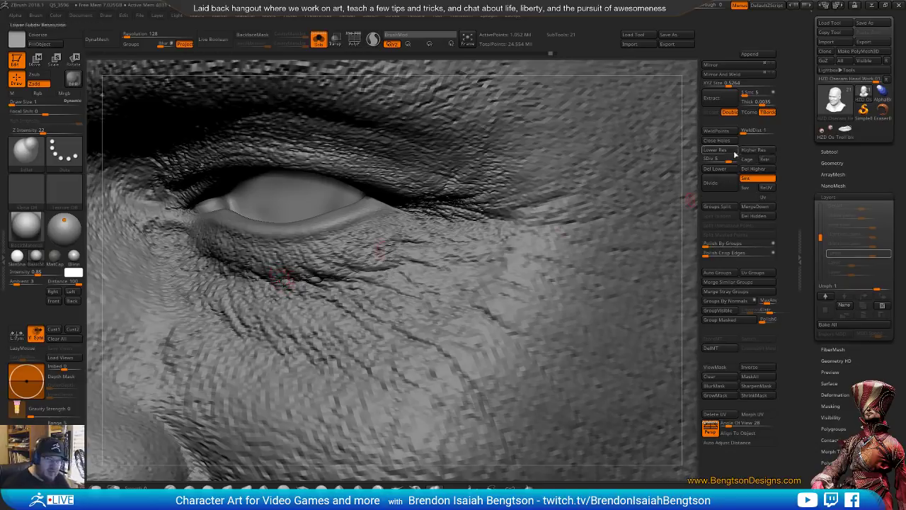
pyautogui.moveTo(724, 160); pyautogui.dragTo(711, 160)
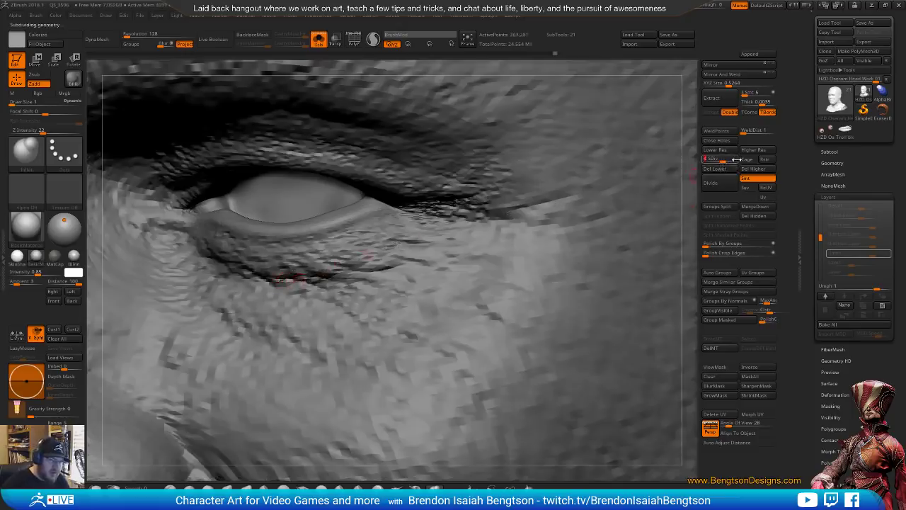
pyautogui.moveTo(722, 160); pyautogui.dragTo(710, 160)
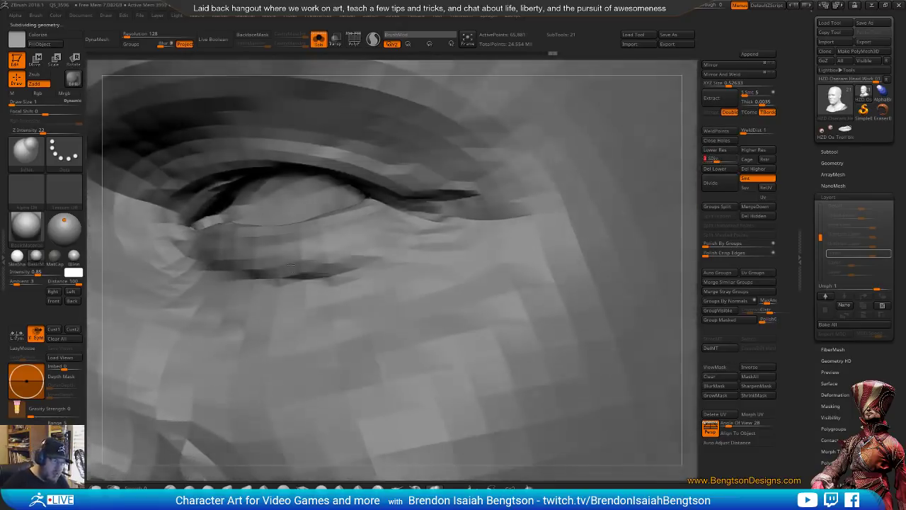
pyautogui.press('space')
pyautogui.moveTo(316, 268)
pyautogui.mouseDown()
pyautogui.moveTo(284, 279)
pyautogui.moveTo(315, 279)
pyautogui.moveTo(263, 272)
pyautogui.mouseUp()
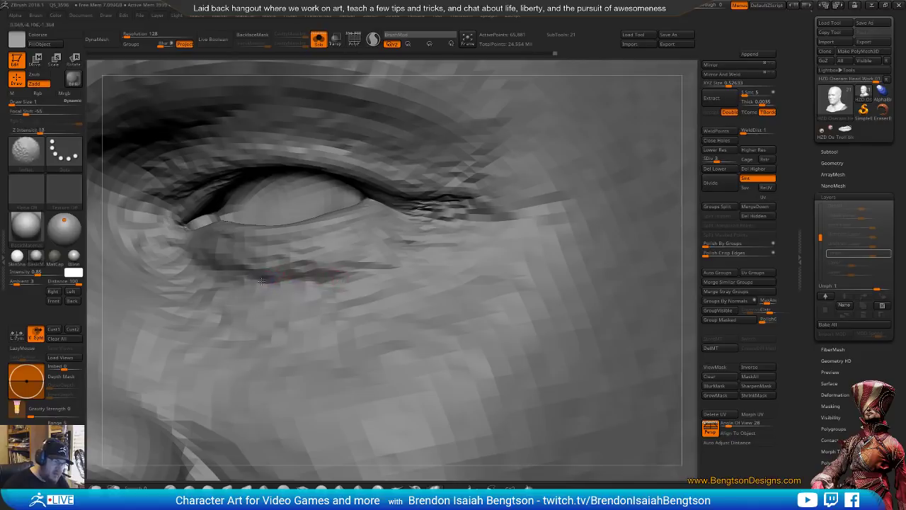
# Smooth the crease under the lower eyelid at subdivision level 4 and again at level 5.
pyautogui.click(722, 163)
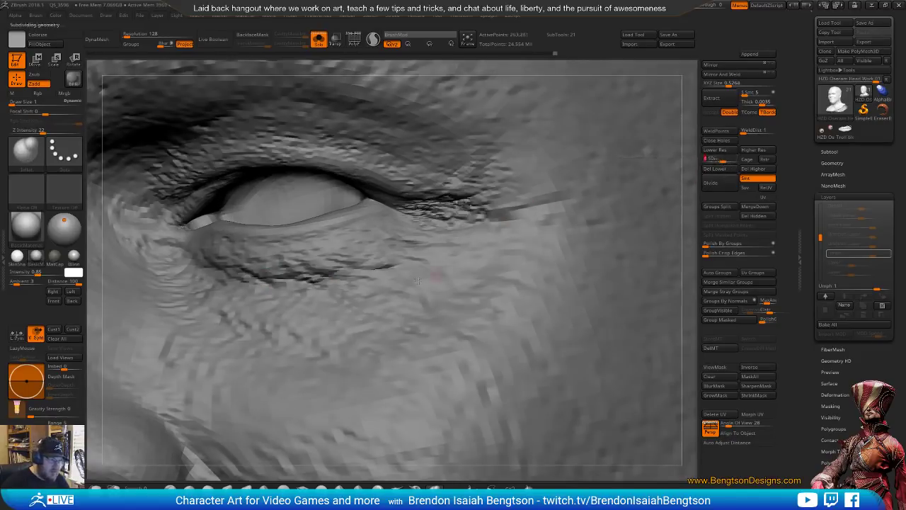
pyautogui.keyDown('shift'); pyautogui.moveTo(330, 276); pyautogui.dragTo(312, 281); pyautogui.keyUp('shift')
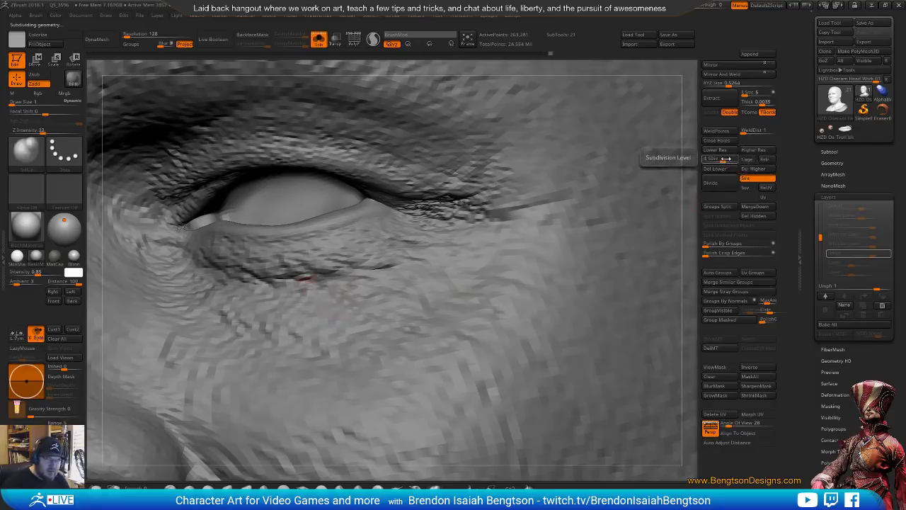
pyautogui.moveTo(726, 160); pyautogui.dragTo(730, 160)
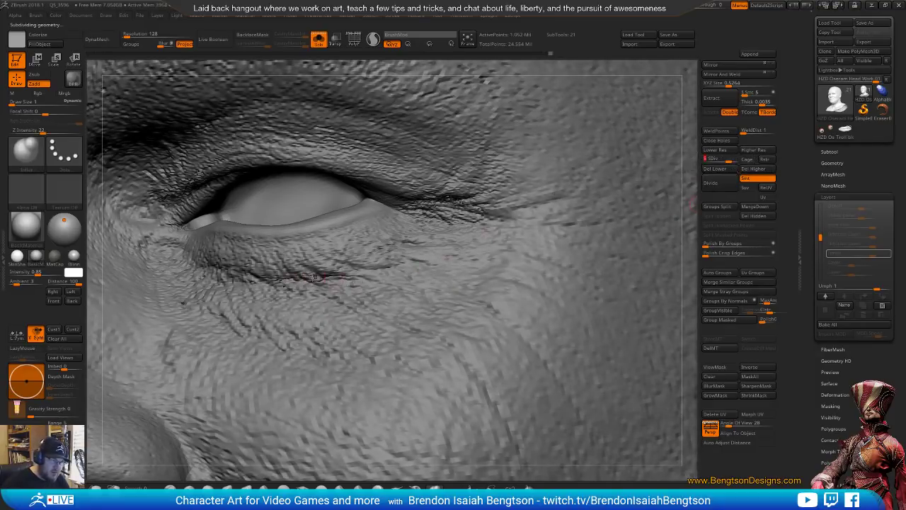
pyautogui.press('shift')
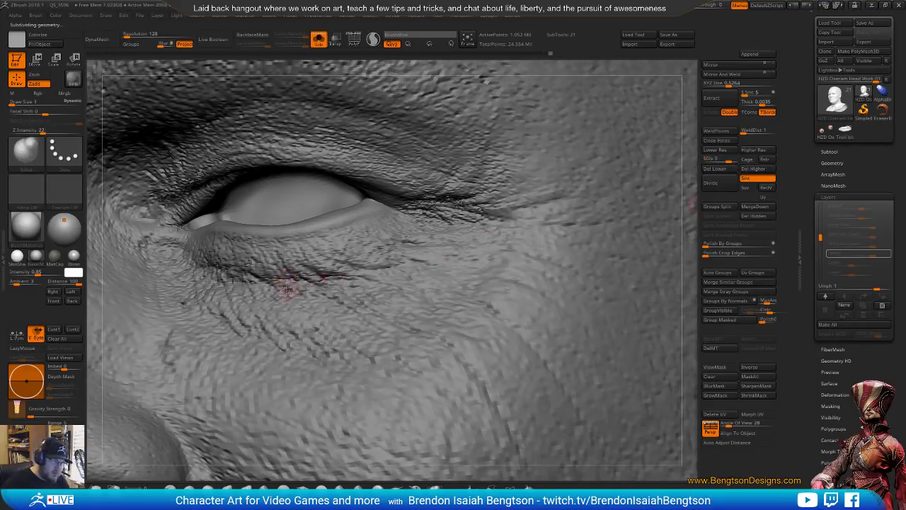
pyautogui.press('shift')
pyautogui.keyDown('shift'); pyautogui.moveTo(327, 277); pyautogui.dragTo(345, 280); pyautogui.keyUp('shift')
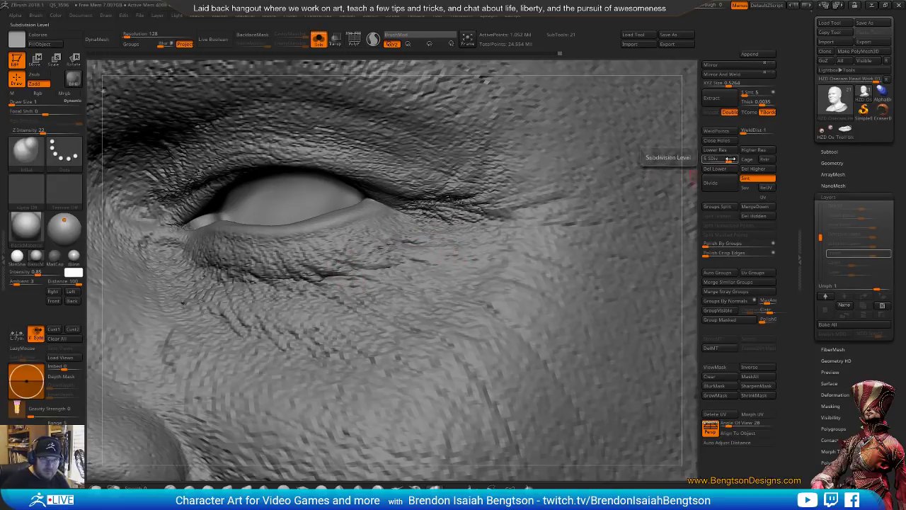
# Check the crease at subdivision level 6, return to level 5 and smooth its outer end beneath the eye.
pyautogui.moveTo(725, 162); pyautogui.dragTo(733, 161)
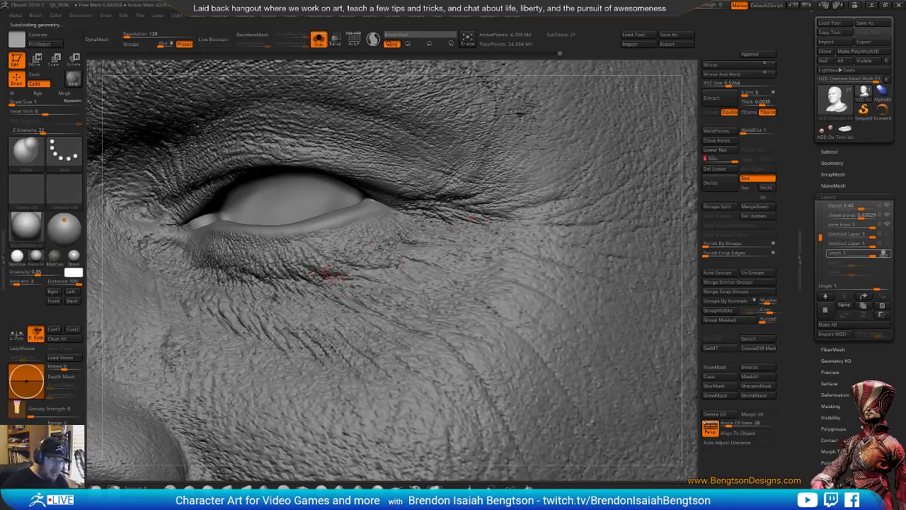
pyautogui.hotkey('shift', 'd')
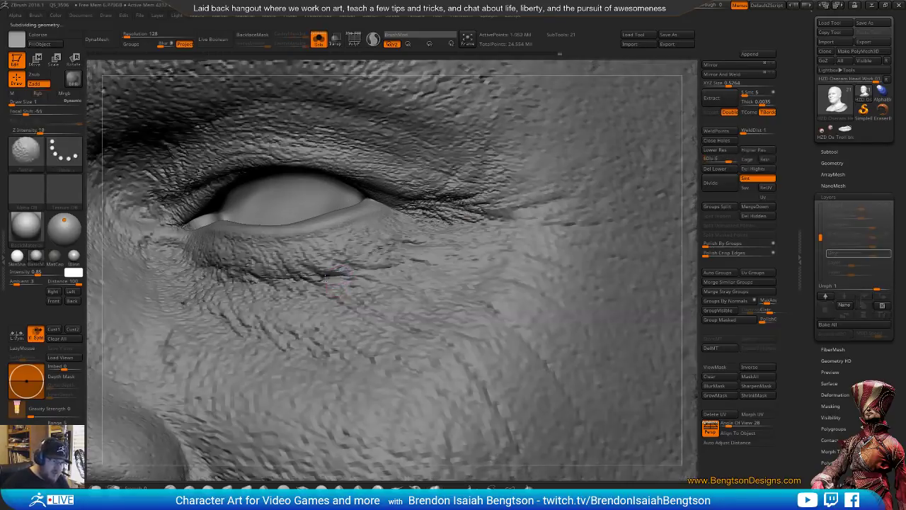
pyautogui.press('shift')
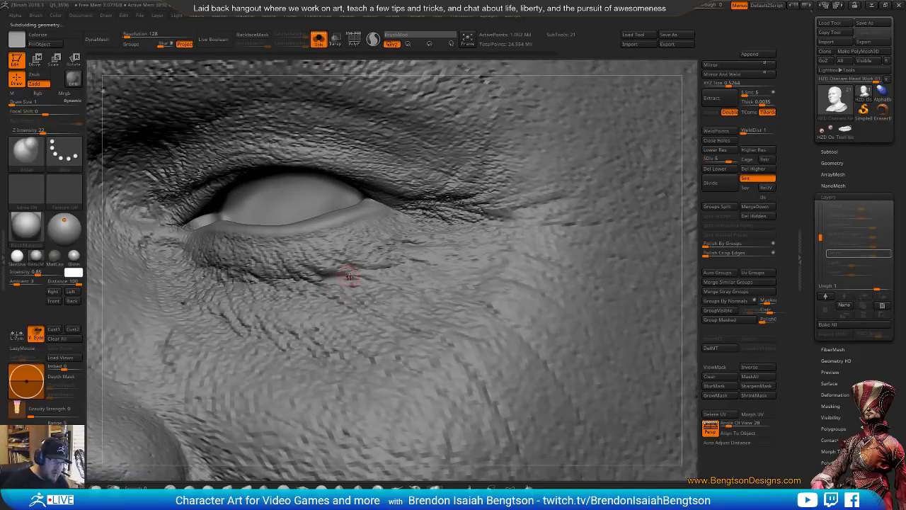
pyautogui.keyDown('shift'); pyautogui.moveTo(347, 274); pyautogui.dragTo(339, 274); pyautogui.keyUp('shift')
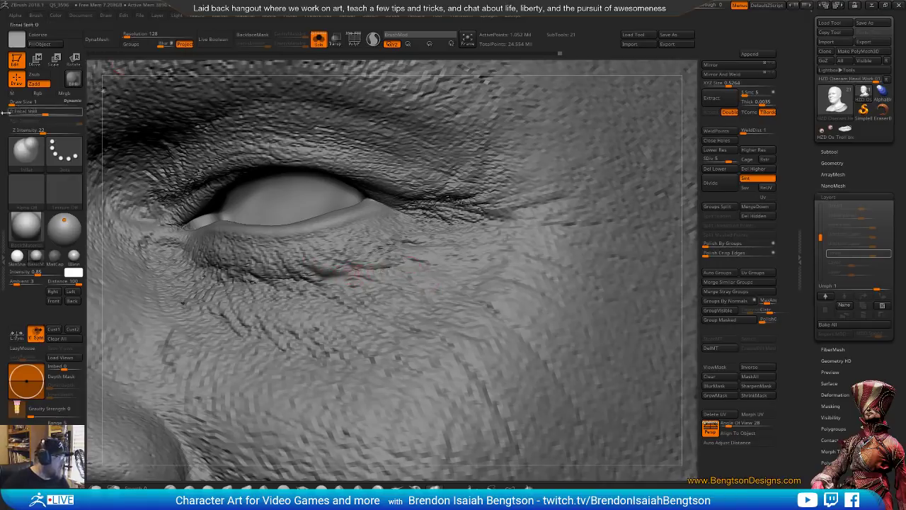
# Examine the folds under the eyes in the bearded man's reference photo and compare them with the sculpted eye.
pyautogui.moveTo(0, 234); pyautogui.dragTo(228, 236)
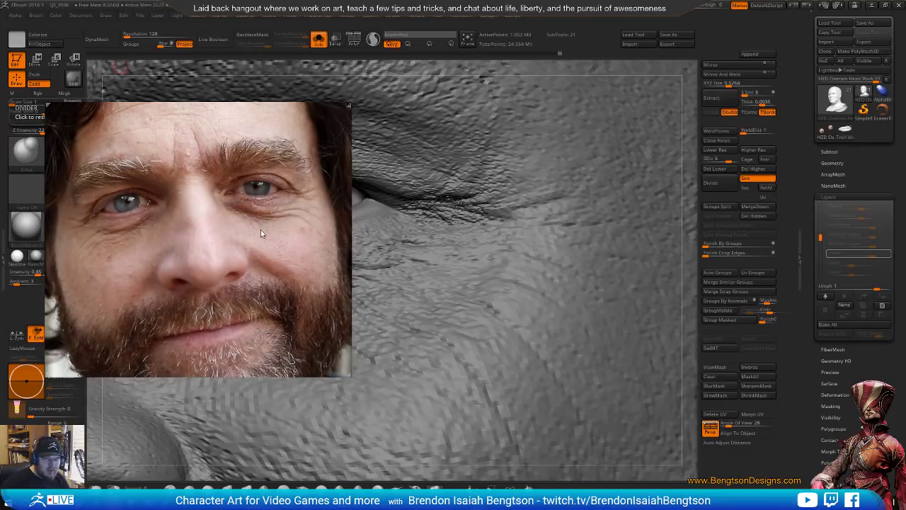
pyautogui.moveTo(261, 229); pyautogui.dragTo(0, 244)
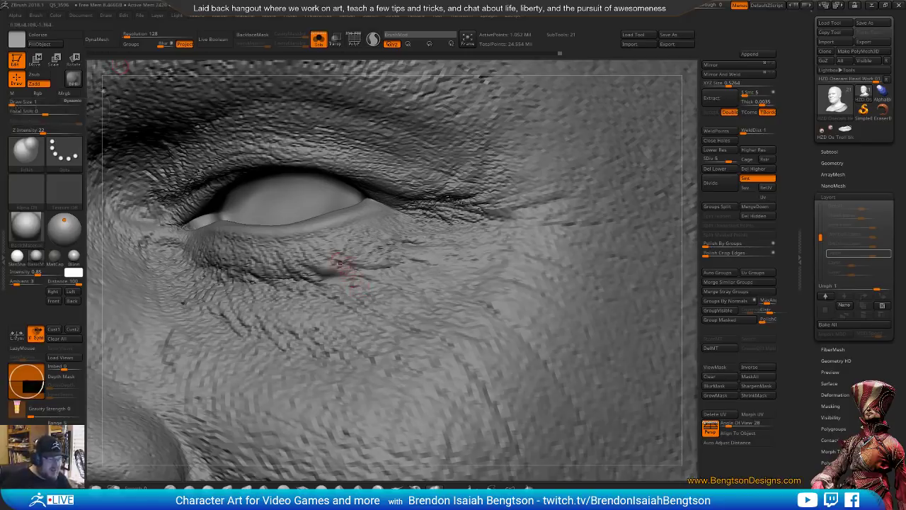
pyautogui.moveTo(369, 277)
pyautogui.mouseDown(button='right')
pyautogui.moveTo(400, 261)
pyautogui.moveTo(391, 287)
pyautogui.moveTo(395, 275)
pyautogui.mouseUp(button='right')
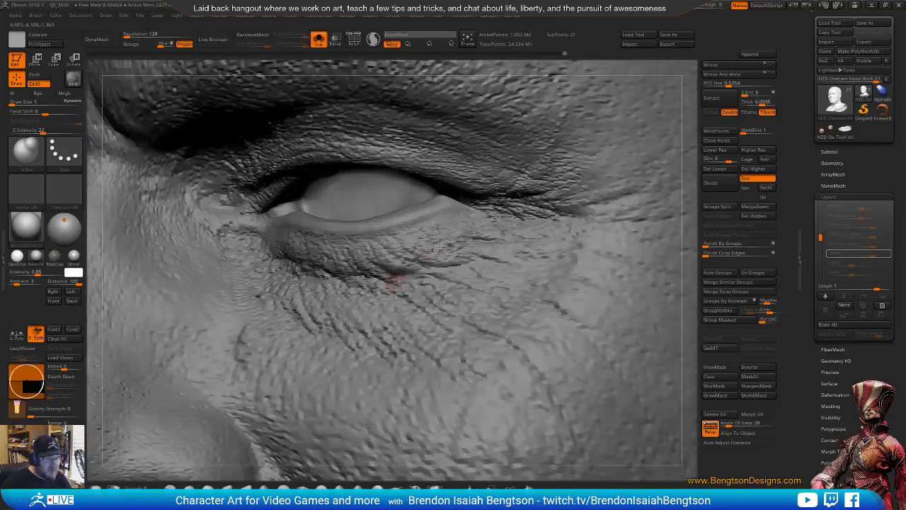
# Build up the folds beneath the outer lower eyelid with the Inflat brush at subdivision level 6 and check them on the whole face.
pyautogui.click(734, 157)
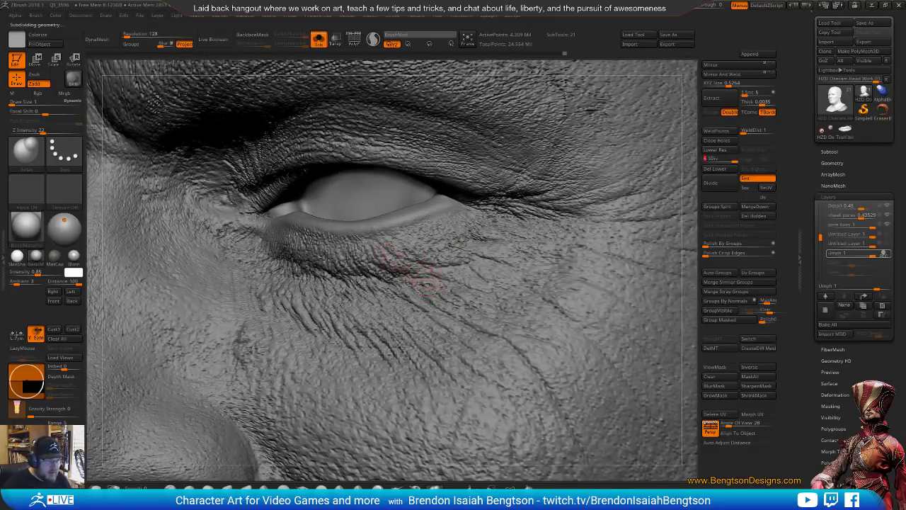
pyautogui.moveTo(421, 292); pyautogui.dragTo(410, 293, button='right')
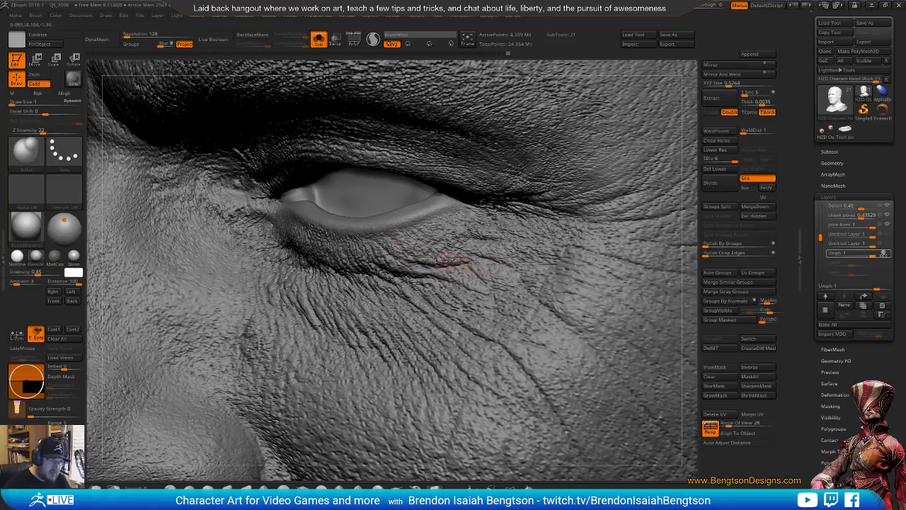
pyautogui.keyDown('ctrl'); pyautogui.moveTo(471, 271); pyautogui.dragTo(475, 109, button='right'); pyautogui.keyUp('ctrl')
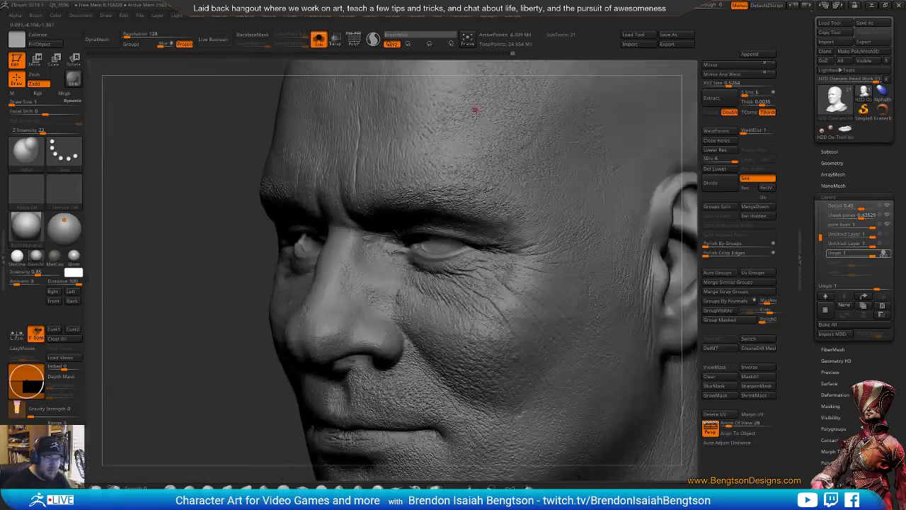
pyautogui.moveTo(484, 323); pyautogui.dragTo(488, 319, button='right')
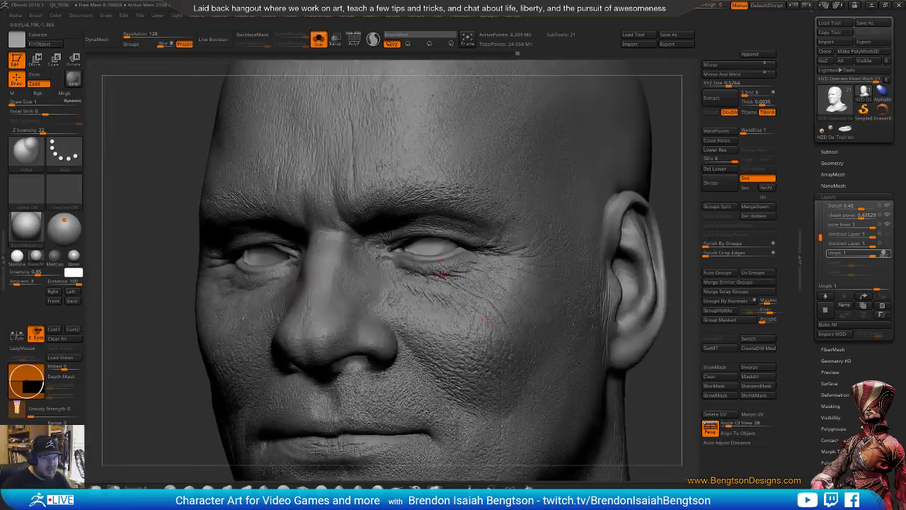
pyautogui.keyDown('ctrl'); pyautogui.moveTo(473, 284); pyautogui.dragTo(519, 426, button='right'); pyautogui.keyUp('ctrl')
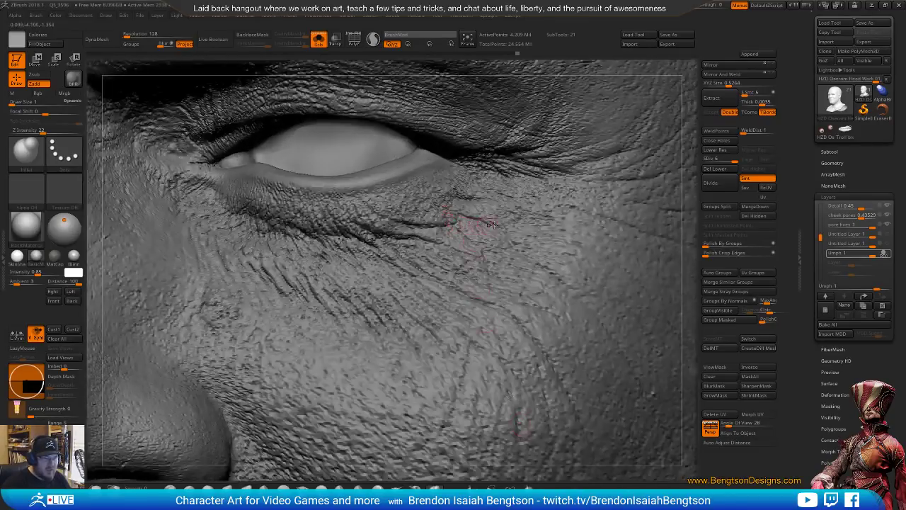
# Smooth the folds along the crease beneath the outer lower eyelid at subdivision level 5.
pyautogui.click(727, 167)
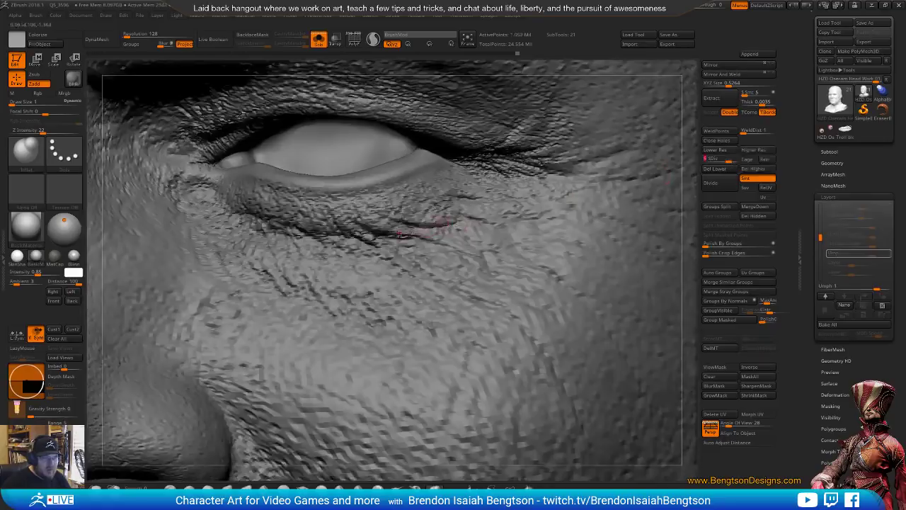
pyautogui.press('shift')
pyautogui.press('shift')
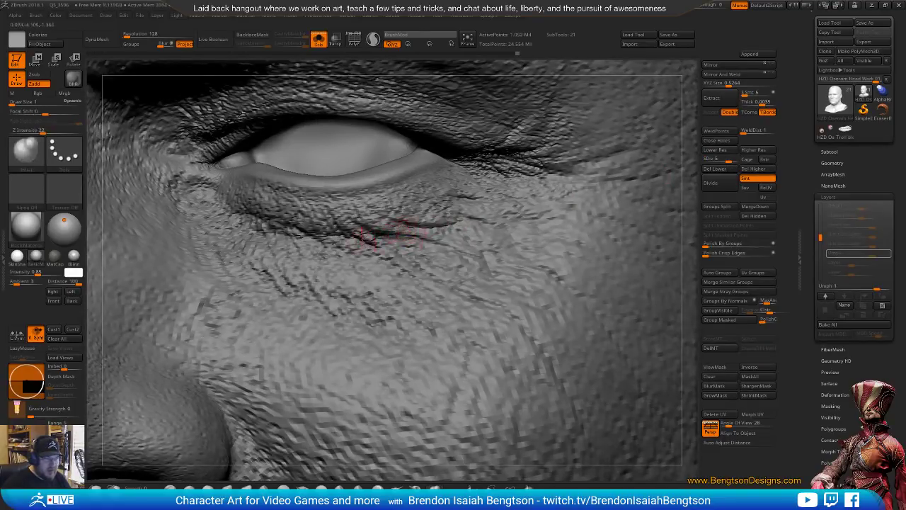
pyautogui.press('shift')
pyautogui.press('shift')
pyautogui.press('shift')
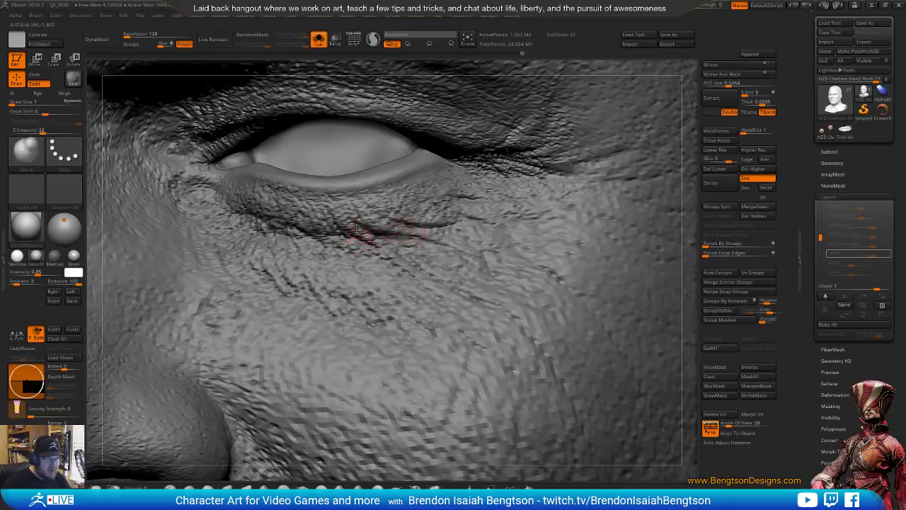
pyautogui.press('shift')
pyautogui.keyDown('shift'); pyautogui.moveTo(336, 242); pyautogui.dragTo(341, 249); pyautogui.keyUp('shift')
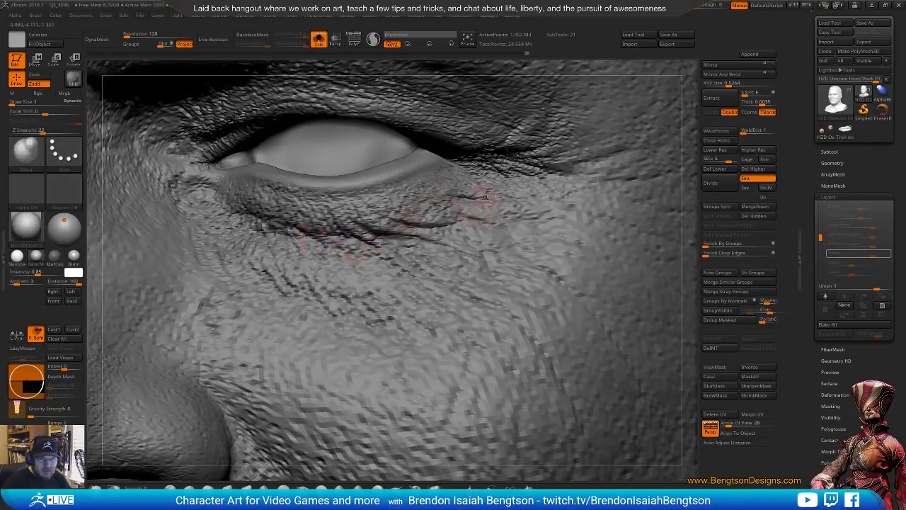
# Carve the outer end of the crease beneath the lower eyelid with a fine subtractive brush and soften it with smoothing.
pyautogui.moveTo(486, 202); pyautogui.dragTo(459, 247, button='right')
pyautogui.moveTo(386, 236); pyautogui.dragTo(425, 244)
pyautogui.press('shift')
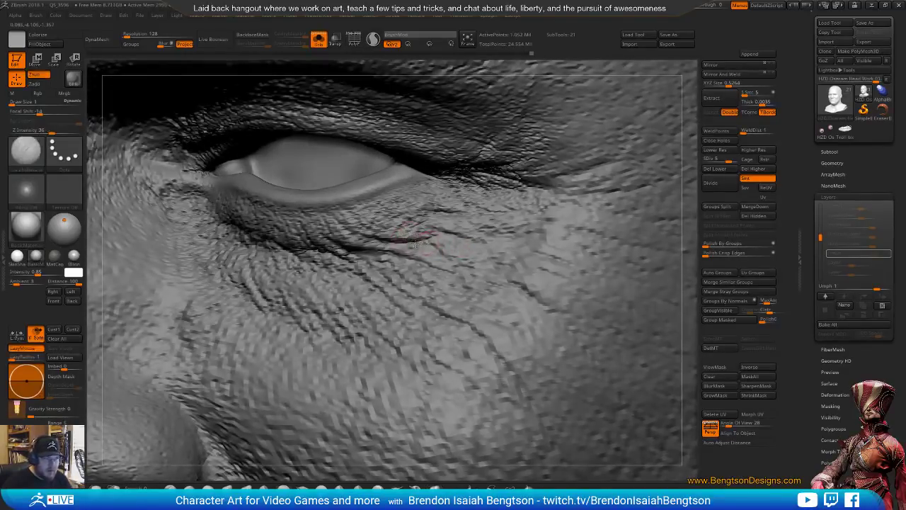
pyautogui.keyDown('shift'); pyautogui.moveTo(428, 245); pyautogui.dragTo(428, 244); pyautogui.keyUp('shift')
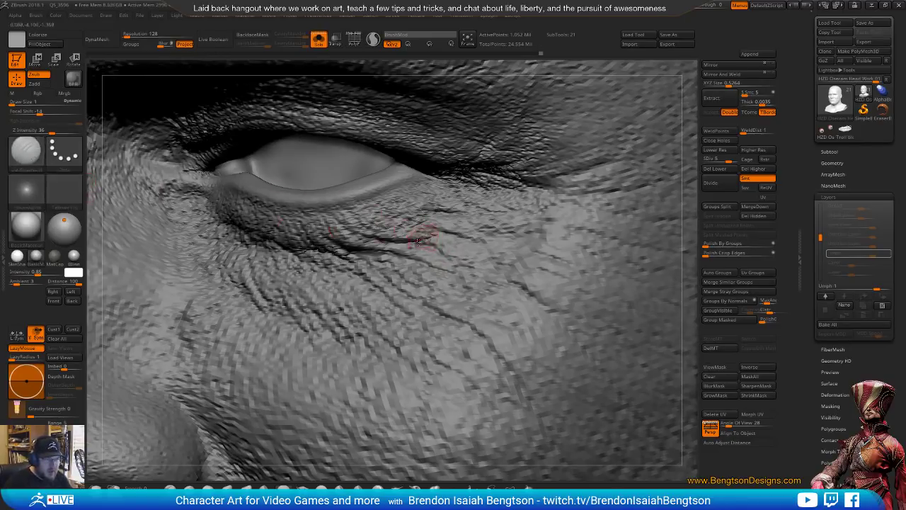
pyautogui.press('shift')
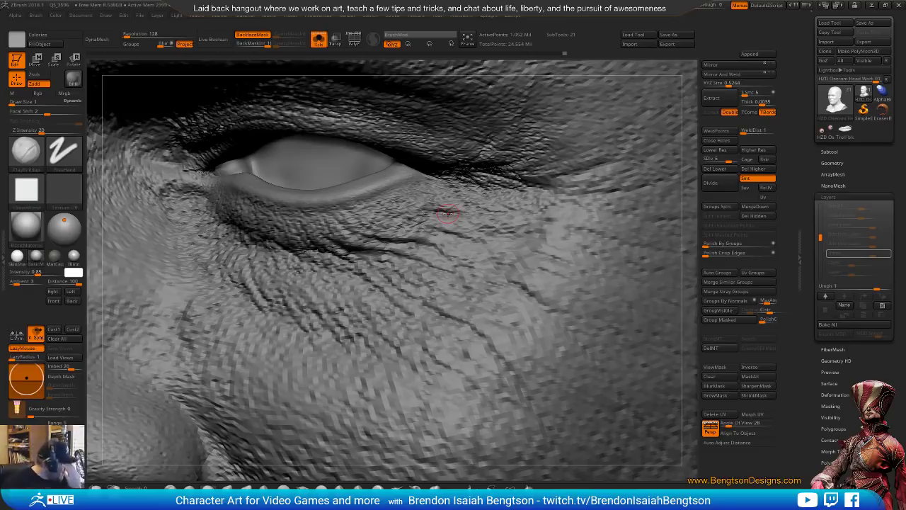
# Examine the reworked under-eye folds close up and in relation to the brow, nose and whole face.
pyautogui.moveTo(448, 213); pyautogui.dragTo(476, 262, button='right')
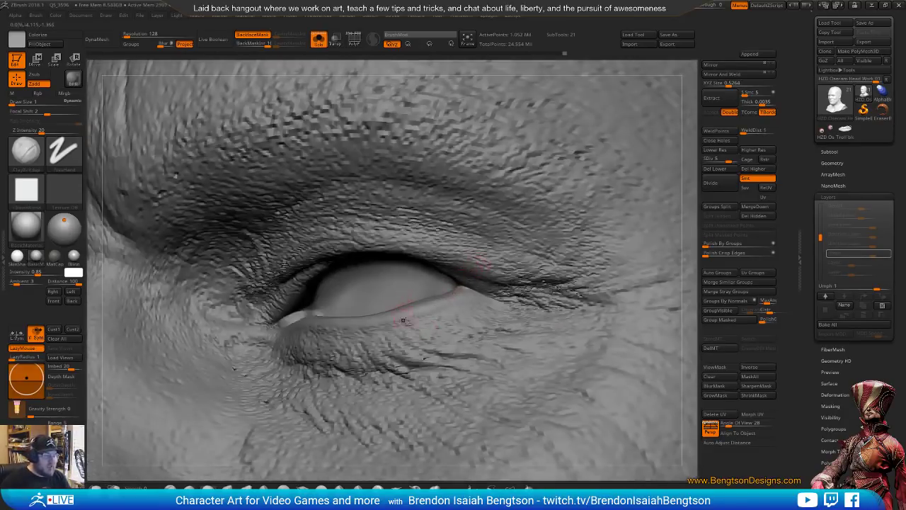
pyautogui.keyDown('ctrl'); pyautogui.moveTo(403, 320); pyautogui.dragTo(426, 130, button='right'); pyautogui.keyUp('ctrl')
pyautogui.moveTo(404, 330)
pyautogui.mouseDown(button='right')
pyautogui.moveTo(395, 263)
pyautogui.moveTo(460, 242)
pyautogui.mouseUp(button='right')
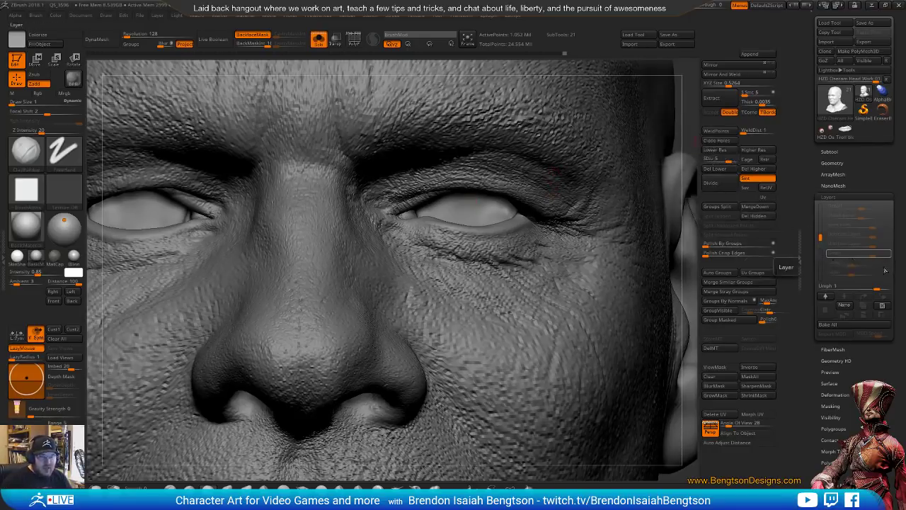
pyautogui.moveTo(508, 351)
pyautogui.keyDown('alt'); pyautogui.mouseDown(button='right')
pyautogui.moveTo(485, 328)
pyautogui.moveTo(391, 305)
pyautogui.mouseUp(button='right'); pyautogui.keyUp('alt')
pyautogui.keyDown('alt'); pyautogui.moveTo(448, 202); pyautogui.dragTo(445, 466, button='right'); pyautogui.keyUp('alt')
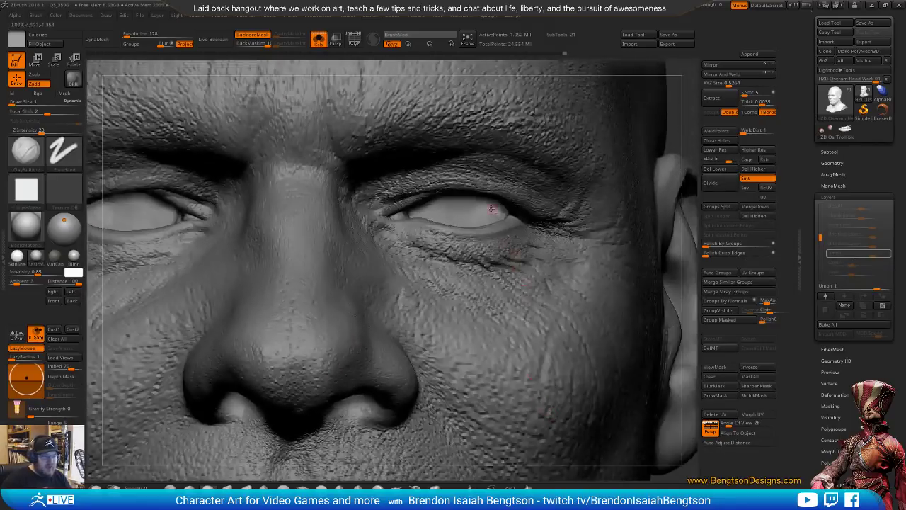
pyautogui.moveTo(491, 208)
pyautogui.keyDown('alt'); pyautogui.mouseDown(button='right')
pyautogui.moveTo(501, 254)
pyautogui.moveTo(509, 225)
pyautogui.mouseUp(button='right'); pyautogui.keyUp('alt')
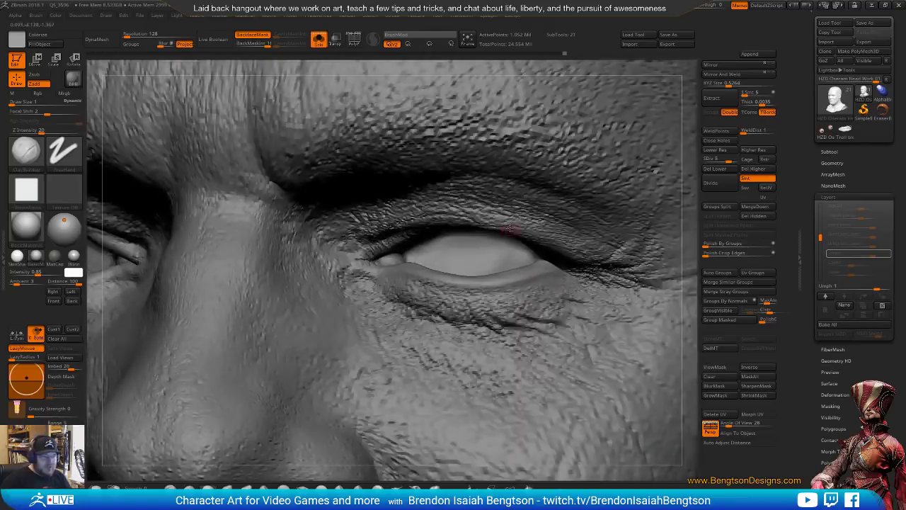
# Display the polygroup wireframe at subdivision level 1 and examine the edge loops around the eye from several angles.
pyautogui.press('1')
pyautogui.hotkey('shift', 'f')
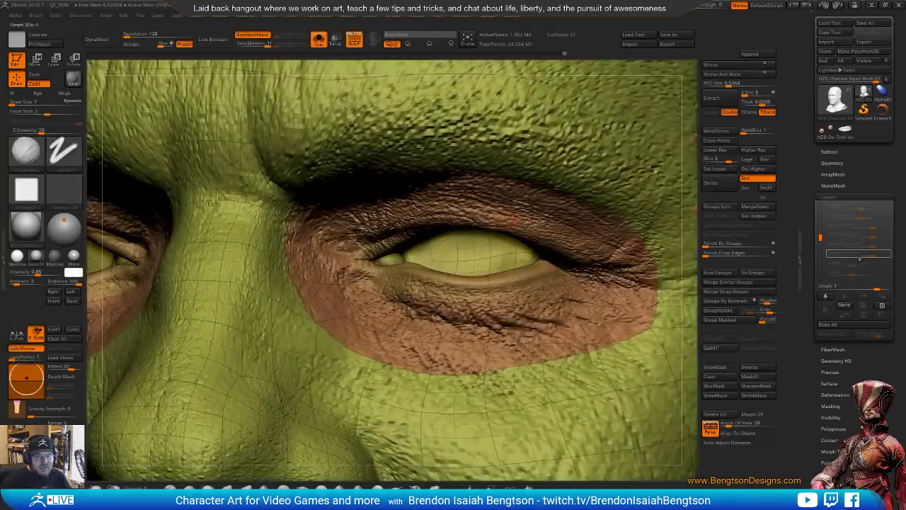
pyautogui.moveTo(885, 259)
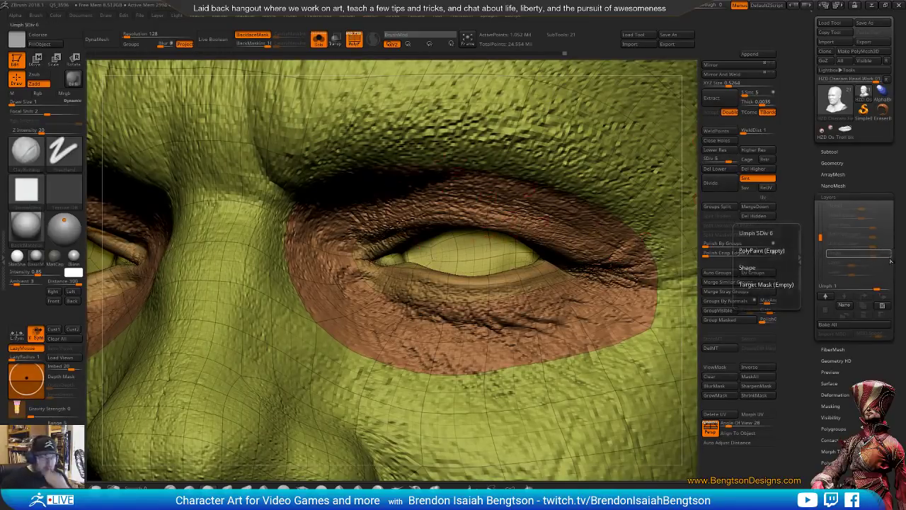
pyautogui.moveTo(713, 159); pyautogui.dragTo(704, 160)
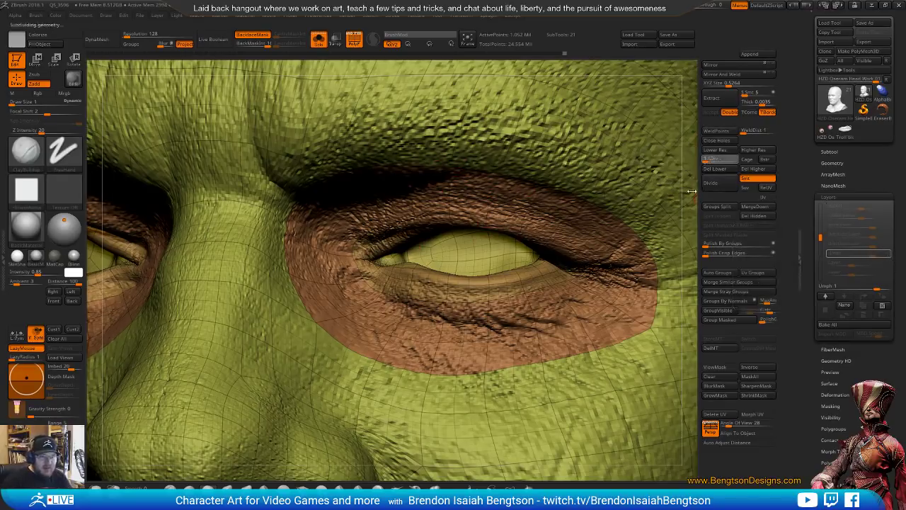
pyautogui.moveTo(430, 244); pyautogui.dragTo(469, 187, button='right')
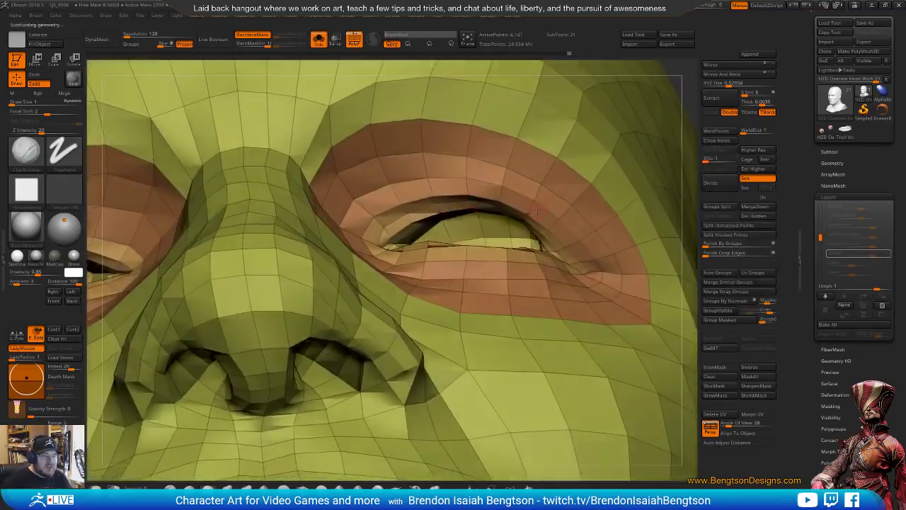
pyautogui.moveTo(536, 212); pyautogui.dragTo(415, 161, button='right')
pyautogui.moveTo(480, 168); pyautogui.dragTo(421, 191, button='right')
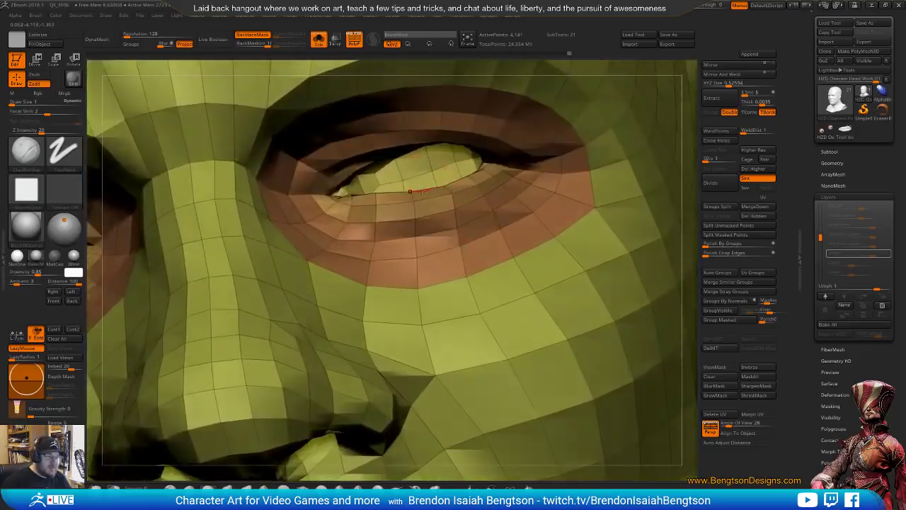
pyautogui.moveTo(425, 247); pyautogui.dragTo(432, 216, button='right')
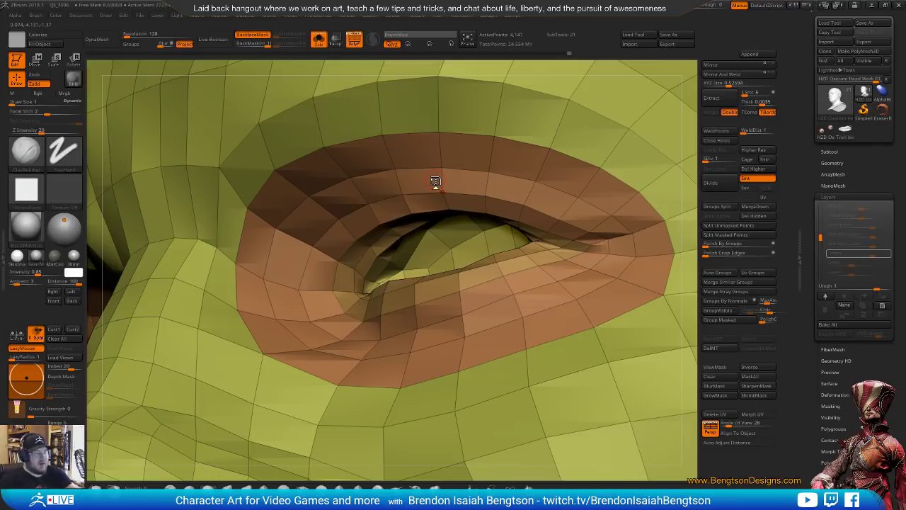
pyautogui.moveTo(451, 235); pyautogui.dragTo(500, 294, button='right')
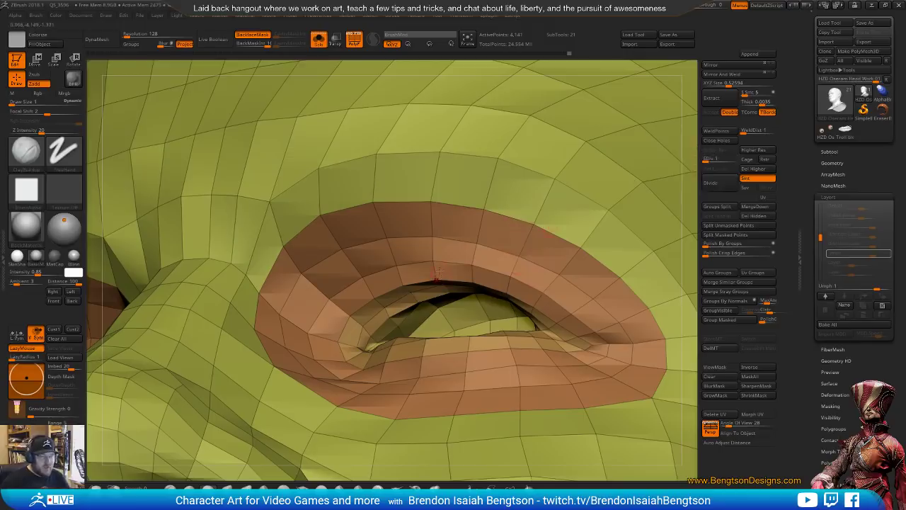
pyautogui.moveTo(439, 273); pyautogui.dragTo(460, 328, button='right')
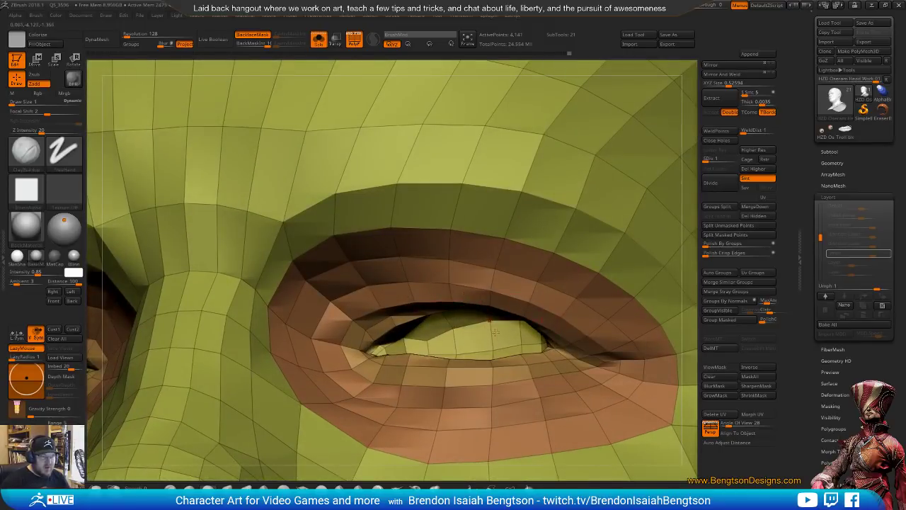
# Check the eye topology at subdivision level 2, then restore level 6 and hide the polygroup wireframe.
pyautogui.click(711, 182)
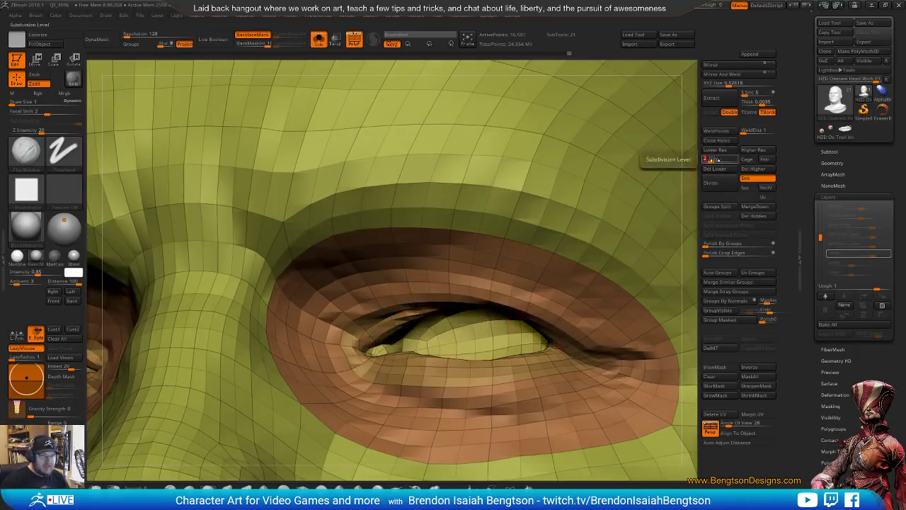
pyautogui.moveTo(726, 167); pyautogui.dragTo(731, 168)
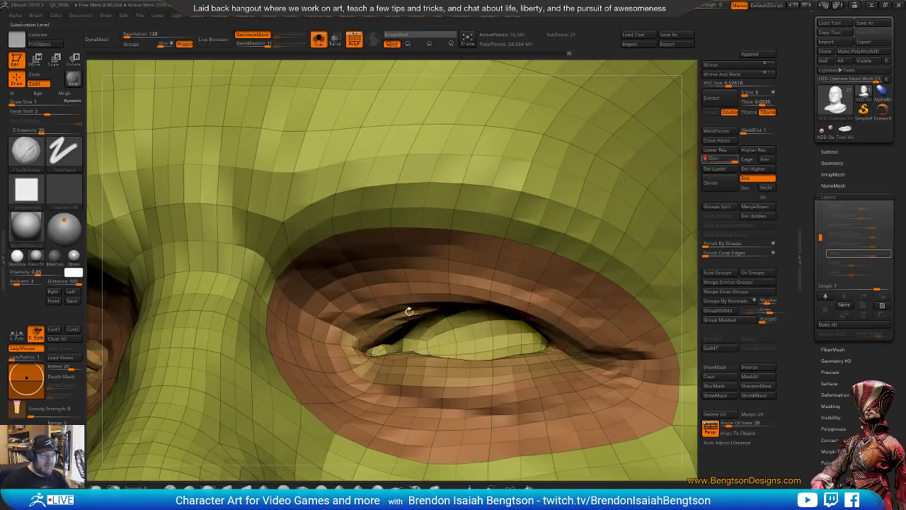
pyautogui.press('shift')
pyautogui.hotkey('shift', 'f')
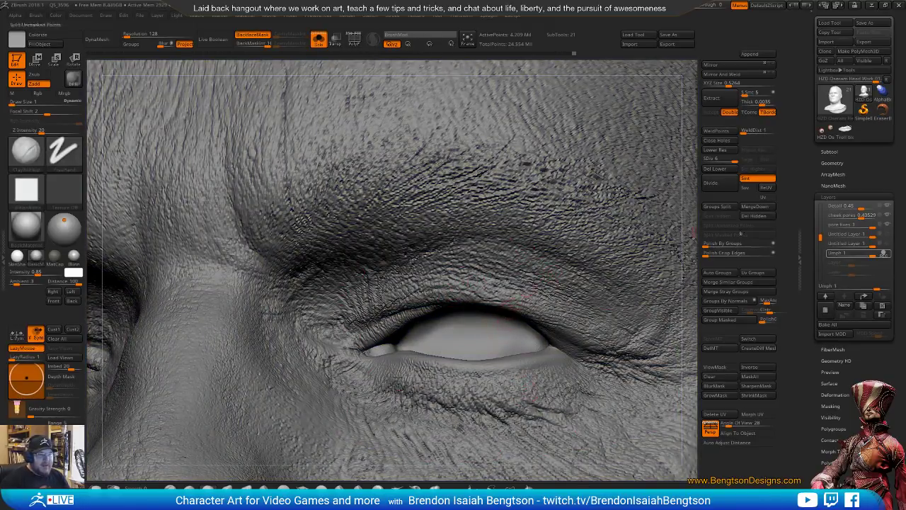
# Check the subdivision levels stored in the Umph, pore fixes and cheek pores layers, and compare the mesh at levels 2 and 6.
pyautogui.moveTo(889, 256)
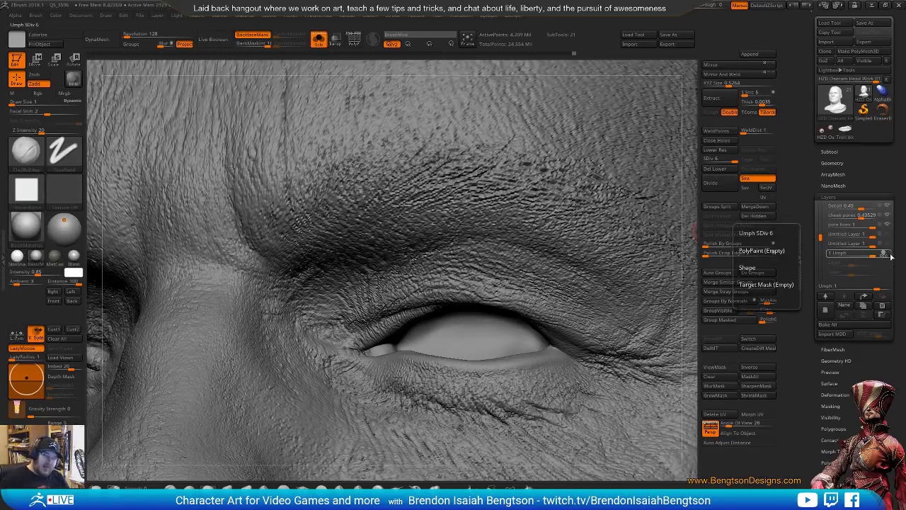
pyautogui.click(883, 225)
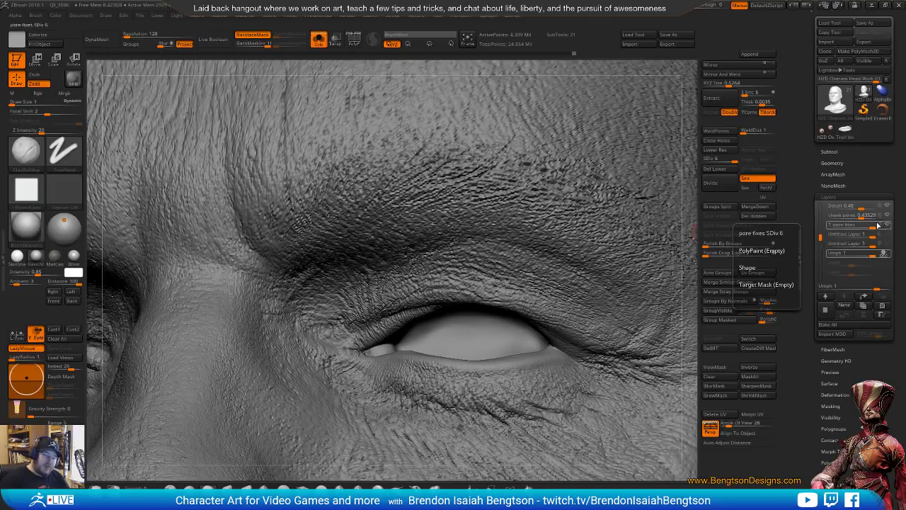
pyautogui.click(879, 215)
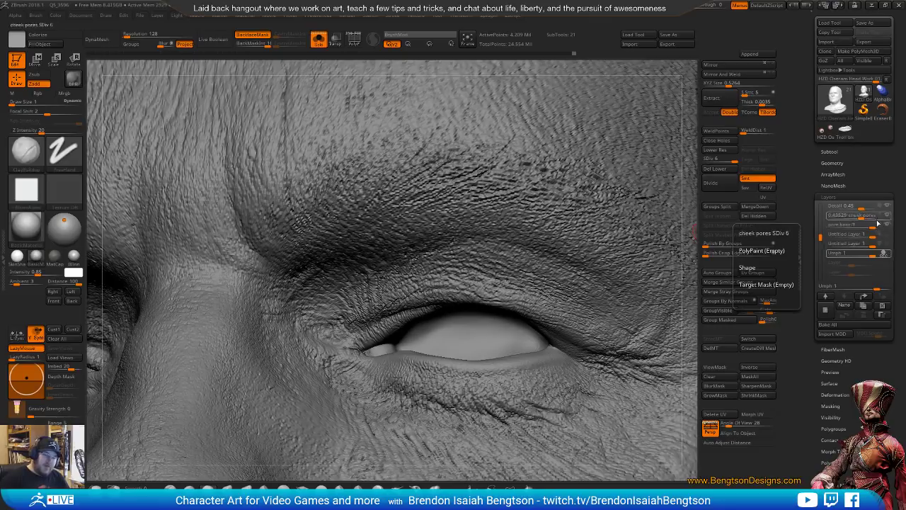
pyautogui.click(879, 225)
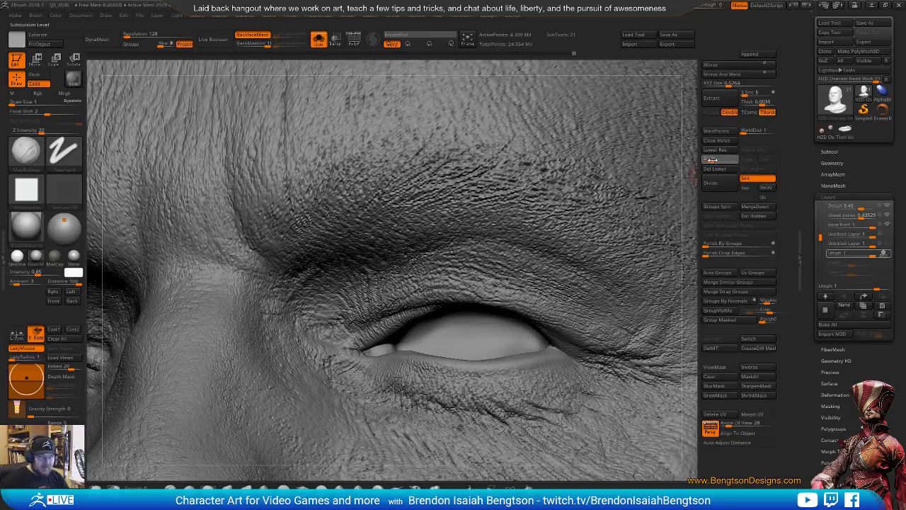
pyautogui.moveTo(724, 157); pyautogui.dragTo(710, 159)
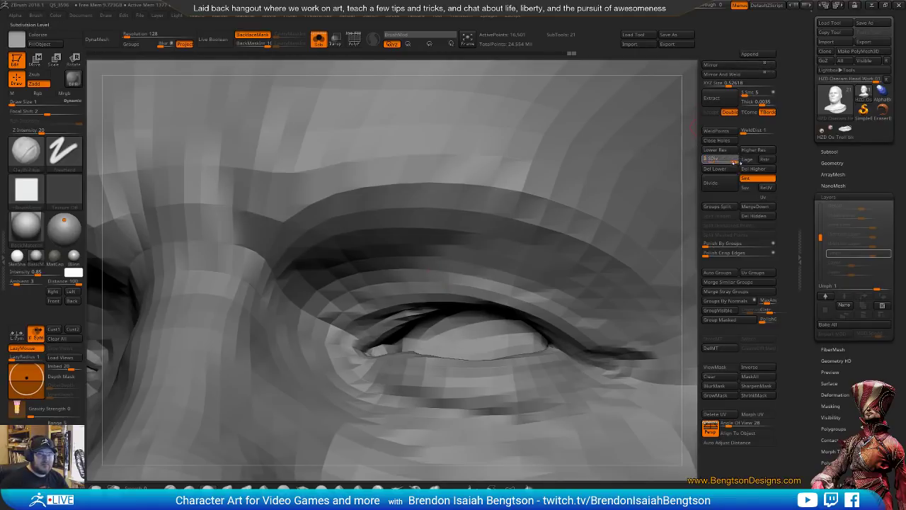
pyautogui.moveTo(732, 158); pyautogui.dragTo(736, 159)
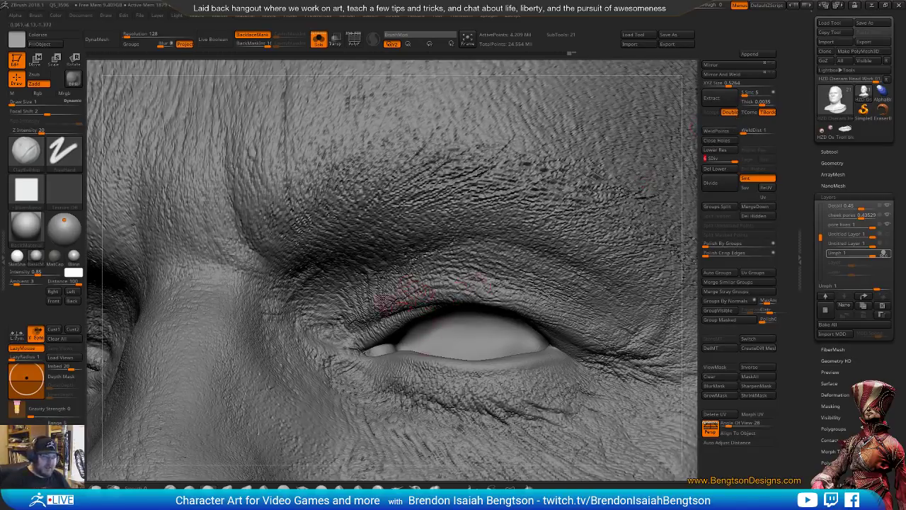
# Build up the fold at the outer end of the under-eye crease with the ClayBuildup brush at subdivision level 5.
pyautogui.keyDown('ctrl'); pyautogui.moveTo(439, 297); pyautogui.dragTo(443, 272, button='right'); pyautogui.keyUp('ctrl')
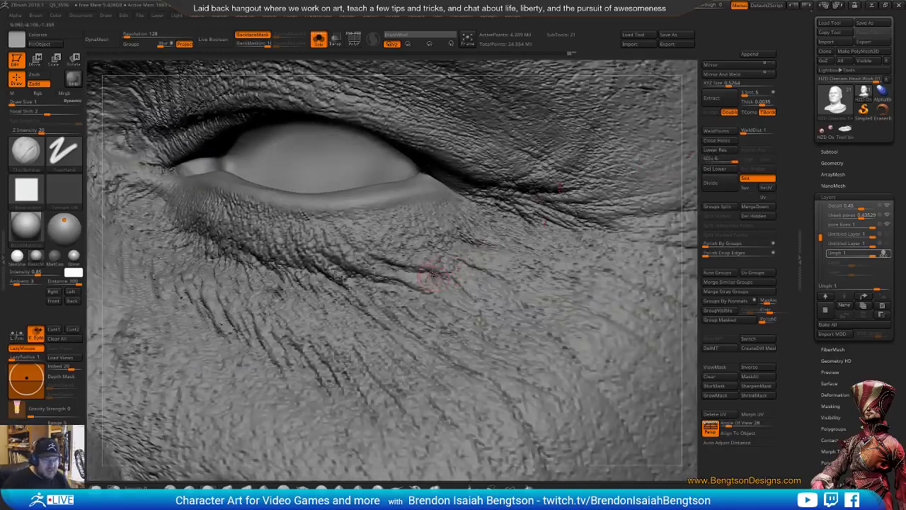
pyautogui.click(730, 161)
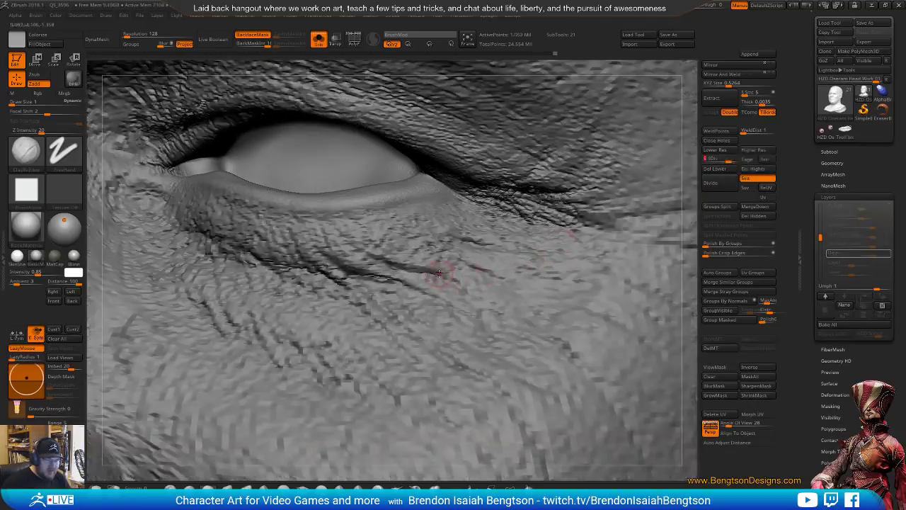
pyautogui.press('b')
pyautogui.press('s')
pyautogui.press('k')
pyautogui.press('b')
pyautogui.press('d')
pyautogui.press('s')
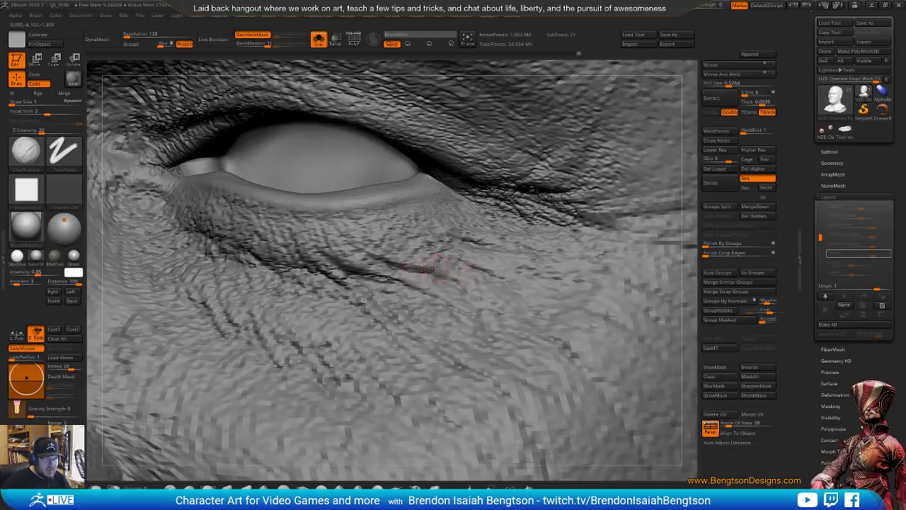
# Return to subdivision level 6 and refine the fold beneath the outer lower eyelid with fine ClayBuildup strokes.
pyautogui.hotkey('ctrl', 'd')
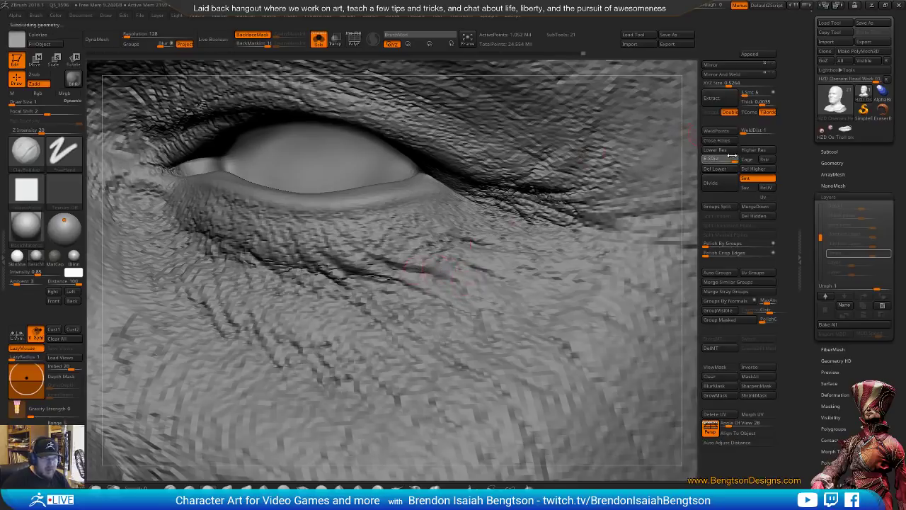
pyautogui.press('space')
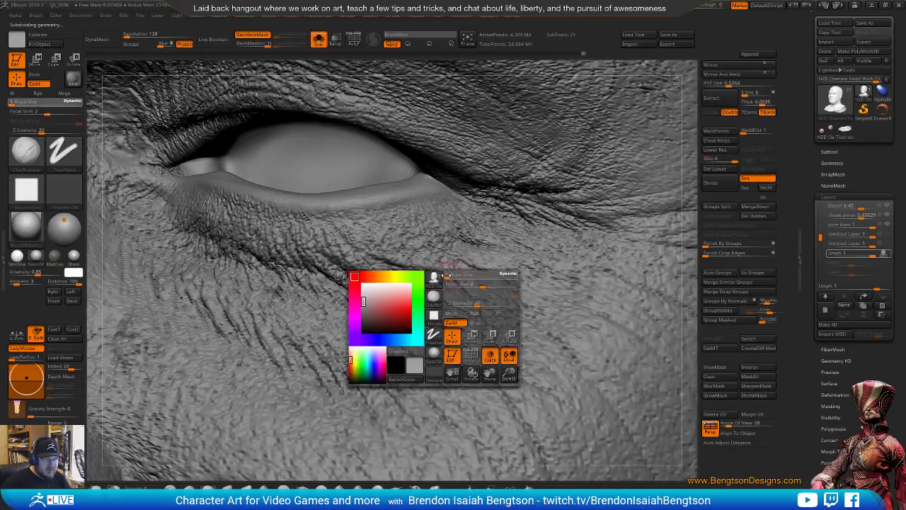
pyautogui.press('1')
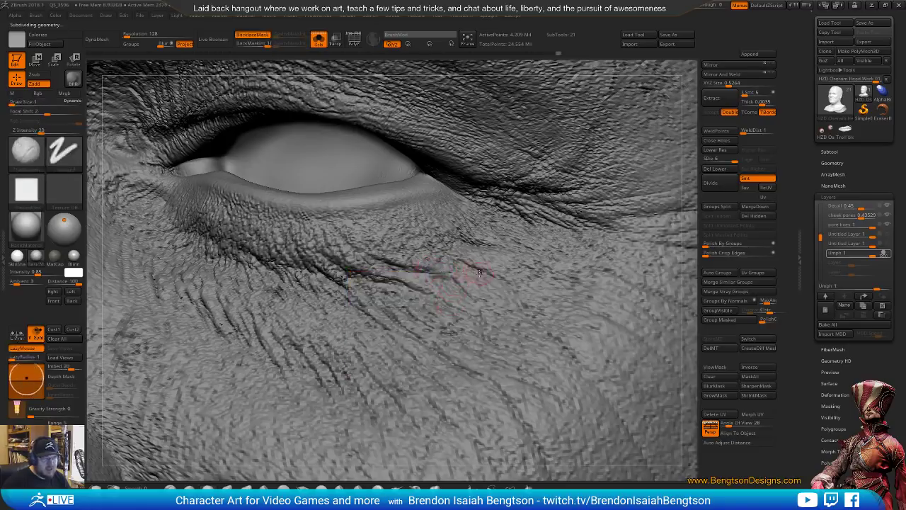
pyautogui.press('2')
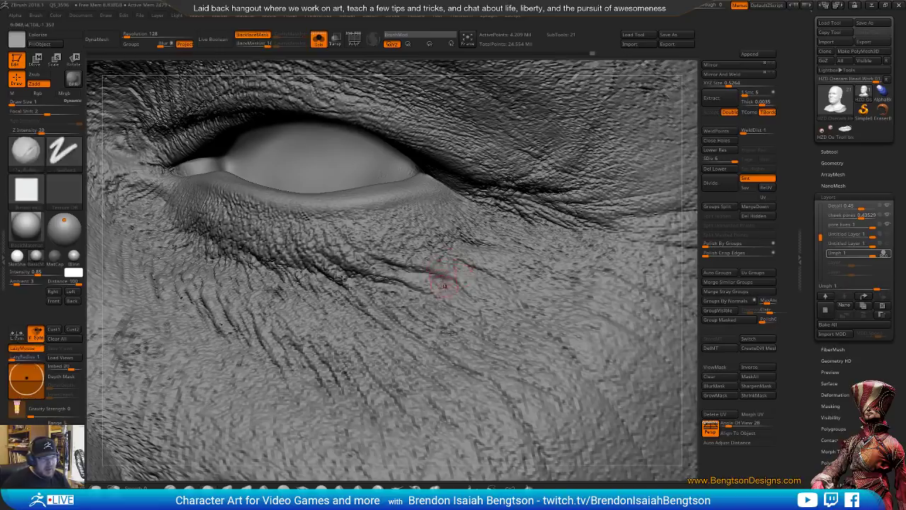
# Tighten the outer end of the under-eye crease with a subtractive brush at draw size 2, and check the face from the front.
pyautogui.press('3')
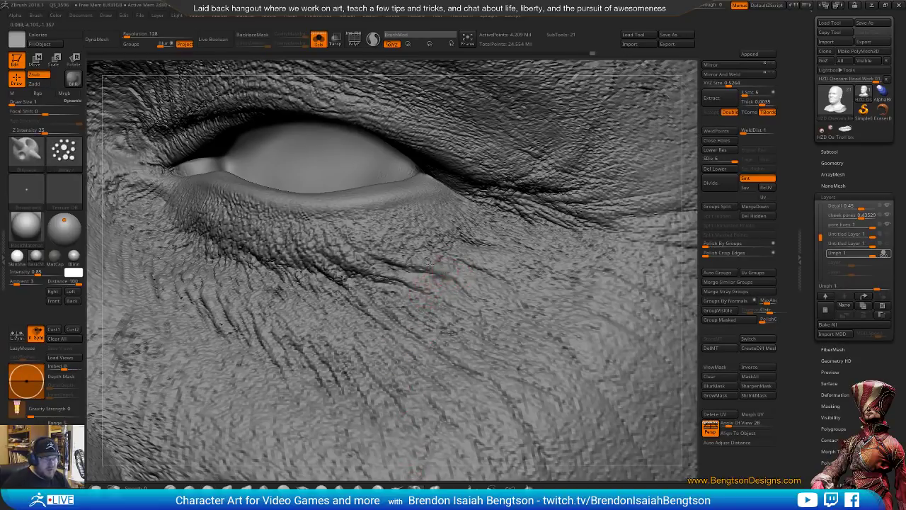
pyautogui.press('space')
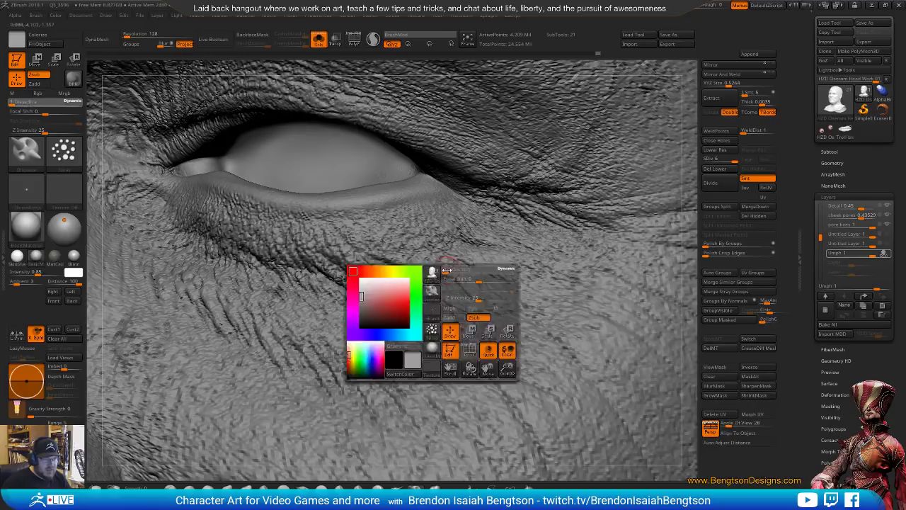
pyautogui.moveTo(475, 270); pyautogui.dragTo(446, 270)
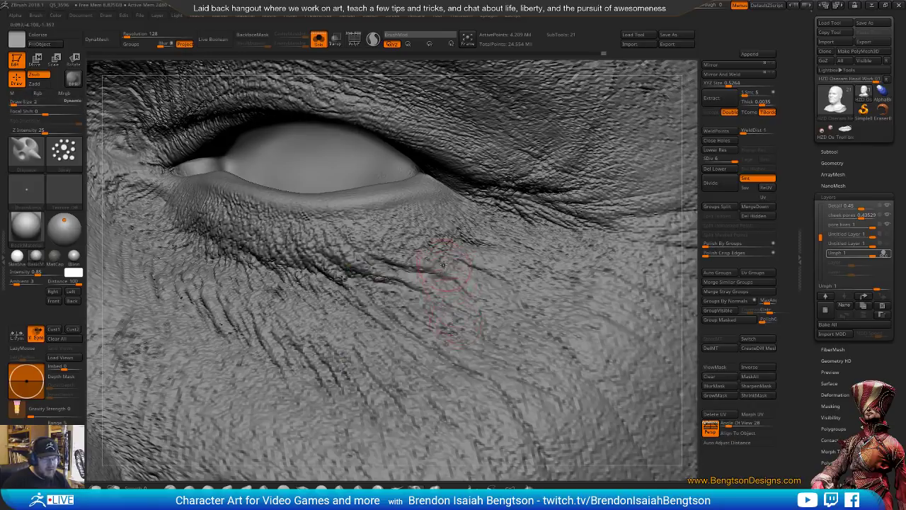
pyautogui.keyDown('ctrl'); pyautogui.moveTo(437, 244); pyautogui.dragTo(454, 370, button='right'); pyautogui.keyUp('ctrl')
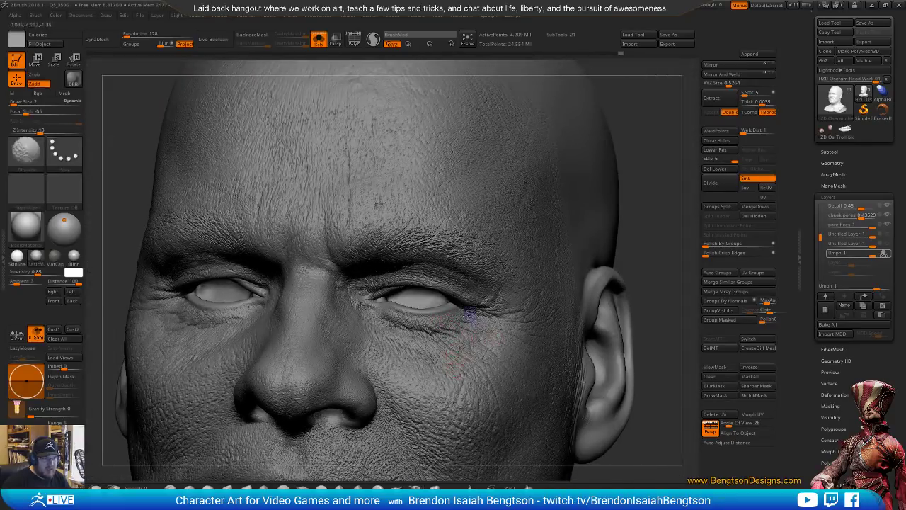
pyautogui.moveTo(472, 313)
pyautogui.keyDown('shift'); pyautogui.mouseDown(button='right')
pyautogui.moveTo(444, 399)
pyautogui.moveTo(444, 312)
pyautogui.mouseUp(button='right'); pyautogui.keyUp('shift')
pyautogui.keyDown('alt'); pyautogui.moveTo(444, 393); pyautogui.dragTo(444, 316, button='right'); pyautogui.keyUp('alt')
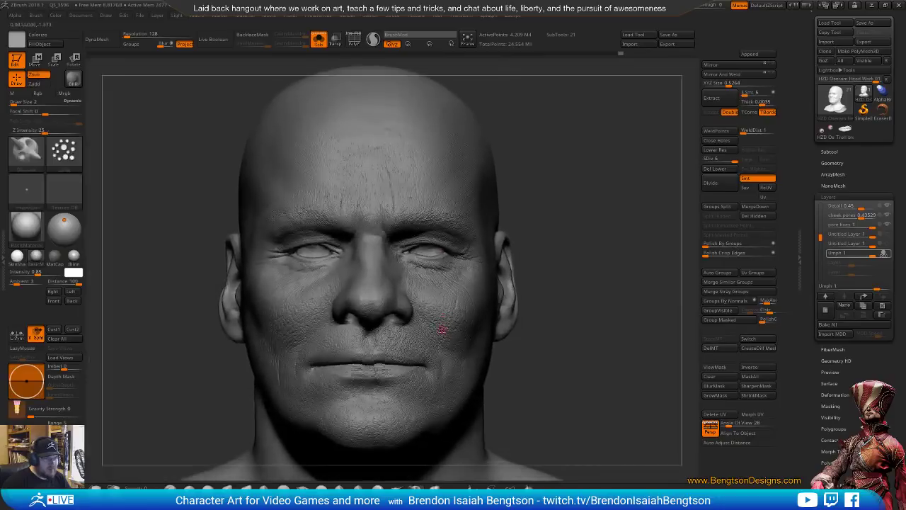
pyautogui.keyDown('ctrl'); pyautogui.moveTo(451, 265); pyautogui.dragTo(453, 347, button='right'); pyautogui.keyUp('ctrl')
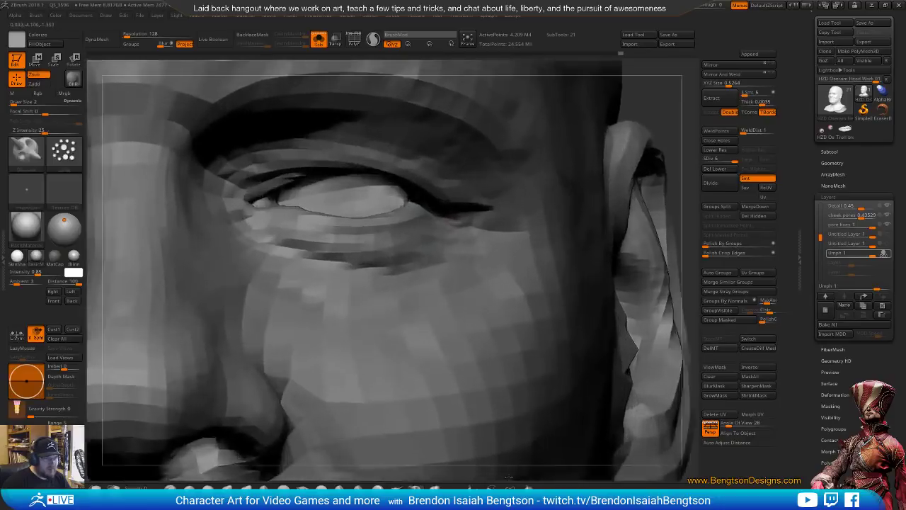
pyautogui.moveTo(476, 274); pyautogui.dragTo(449, 325, button='right')
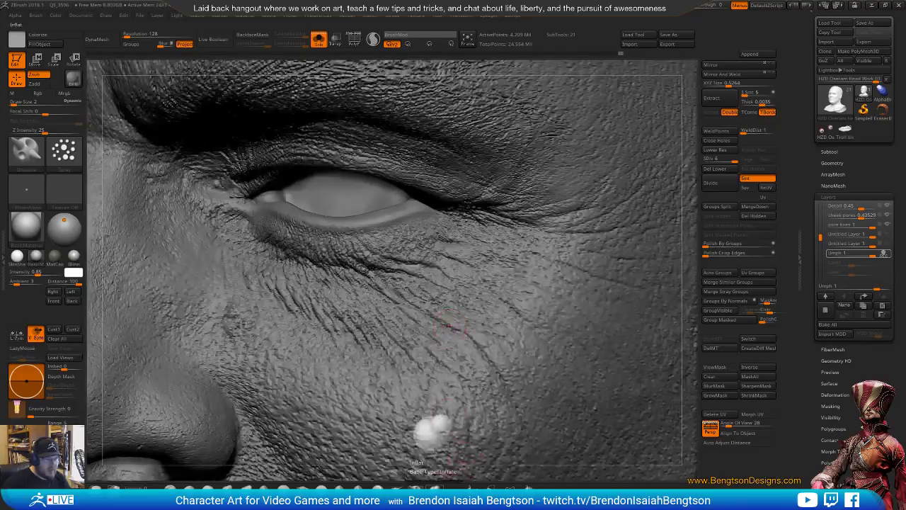
# Build up the crow's-feet folds beyond the outer eye corner with the Inflat brush at draw size 2.
pyautogui.click(434, 486)
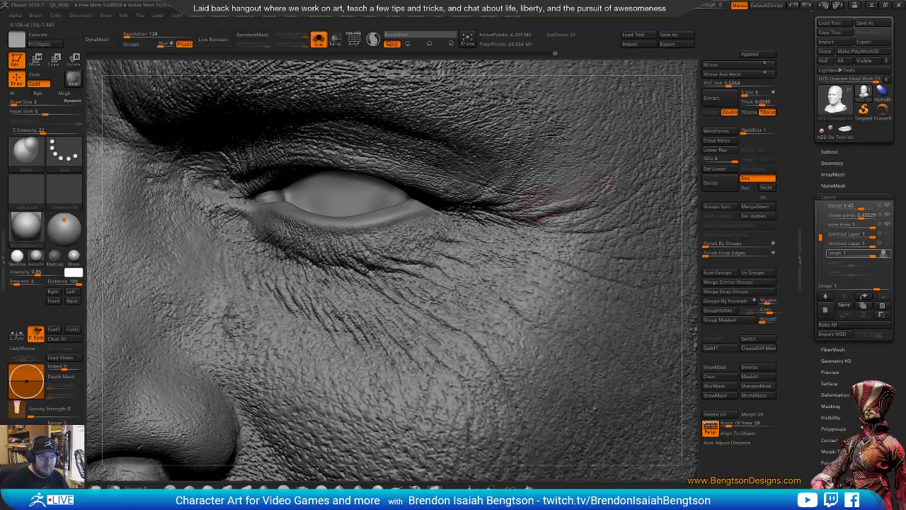
pyautogui.moveTo(518, 209); pyautogui.dragTo(588, 180)
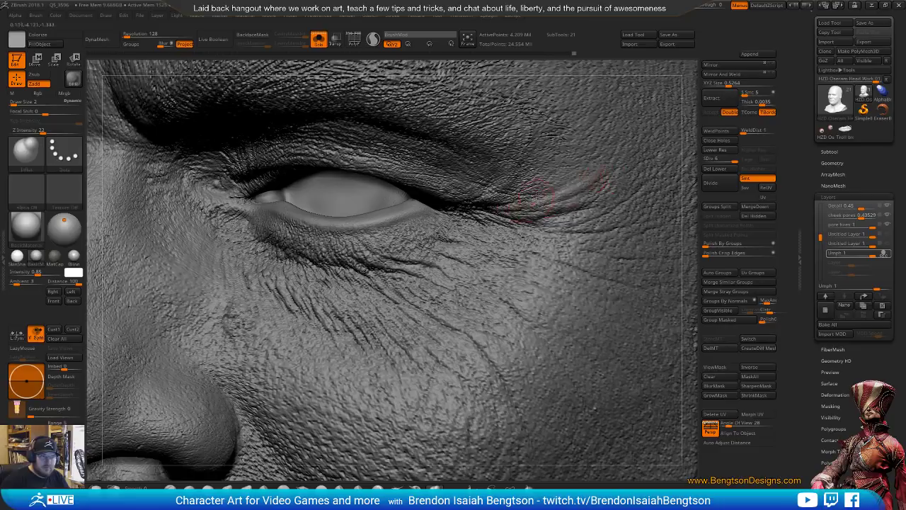
pyautogui.moveTo(526, 194); pyautogui.dragTo(582, 183)
pyautogui.moveTo(505, 188); pyautogui.dragTo(597, 165)
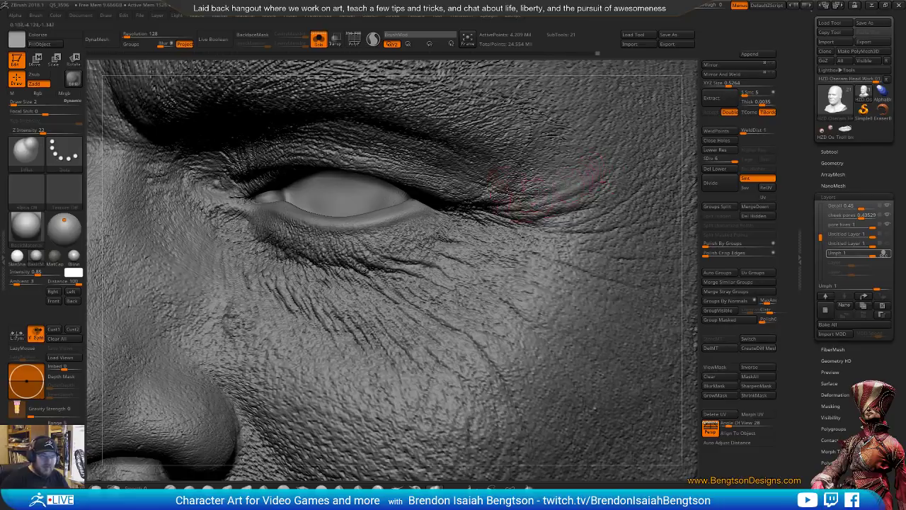
pyautogui.moveTo(507, 191); pyautogui.dragTo(592, 190)
pyautogui.moveTo(548, 213)
pyautogui.mouseDown()
pyautogui.moveTo(577, 196)
pyautogui.moveTo(595, 206)
pyautogui.moveTo(640, 180)
pyautogui.mouseUp()
pyautogui.moveTo(587, 207); pyautogui.dragTo(626, 182)
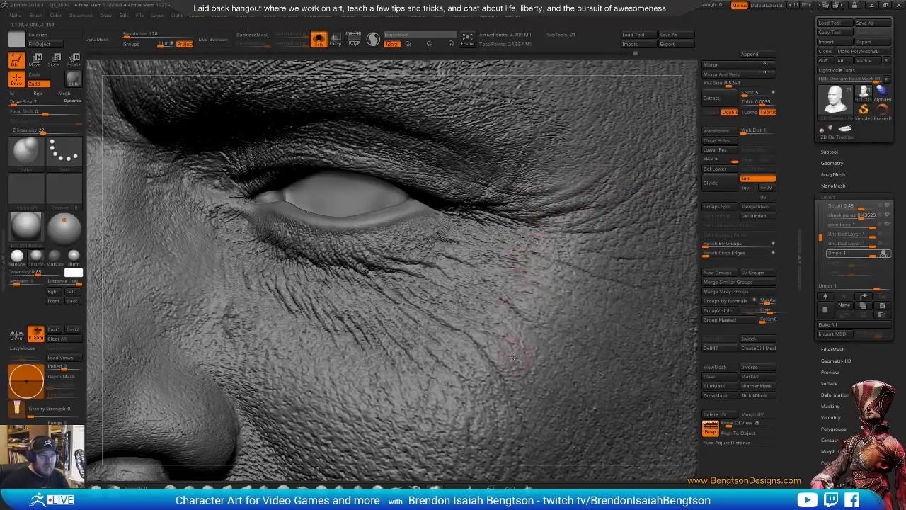
# Undo the last stroke near the outer eye corner and extend the inflated crow's-feet folds toward the temple.
pyautogui.press('f')
pyautogui.moveTo(638, 292); pyautogui.dragTo(658, 196)
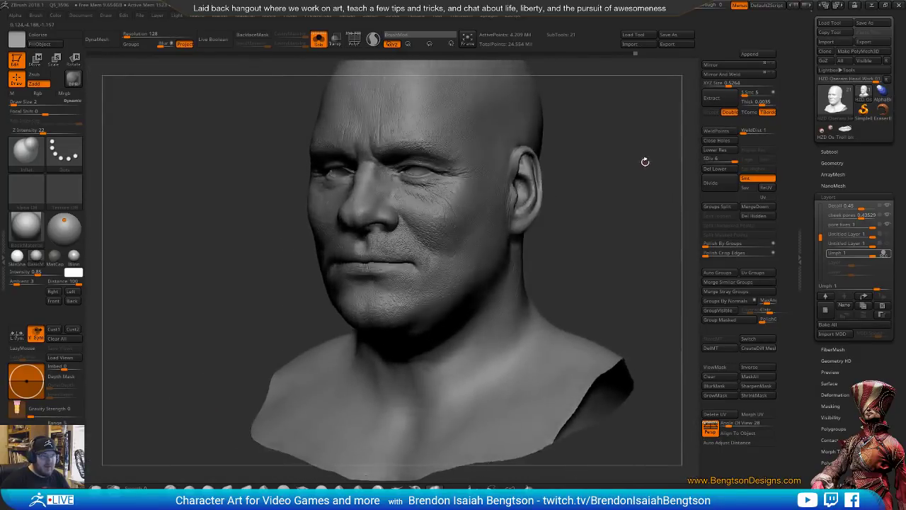
pyautogui.keyDown('alt'); pyautogui.moveTo(646, 162); pyautogui.dragTo(605, 225); pyautogui.keyUp('alt')
pyautogui.keyDown('alt'); pyautogui.moveTo(503, 170); pyautogui.dragTo(469, 312, button='right'); pyautogui.keyUp('alt')
pyautogui.keyDown('ctrl'); pyautogui.moveTo(455, 265); pyautogui.dragTo(457, 303, button='right'); pyautogui.keyUp('ctrl')
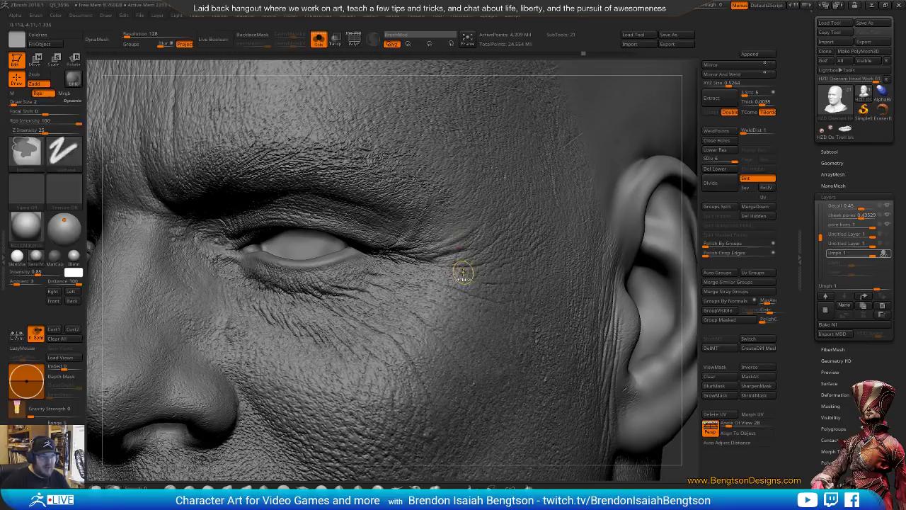
pyautogui.hotkey('ctrl', 'z')
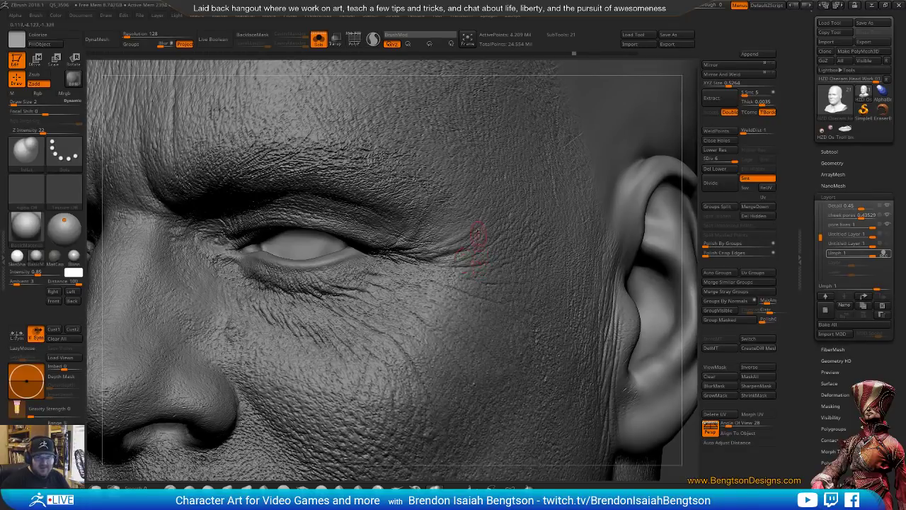
pyautogui.scroll(3, 433, 248)
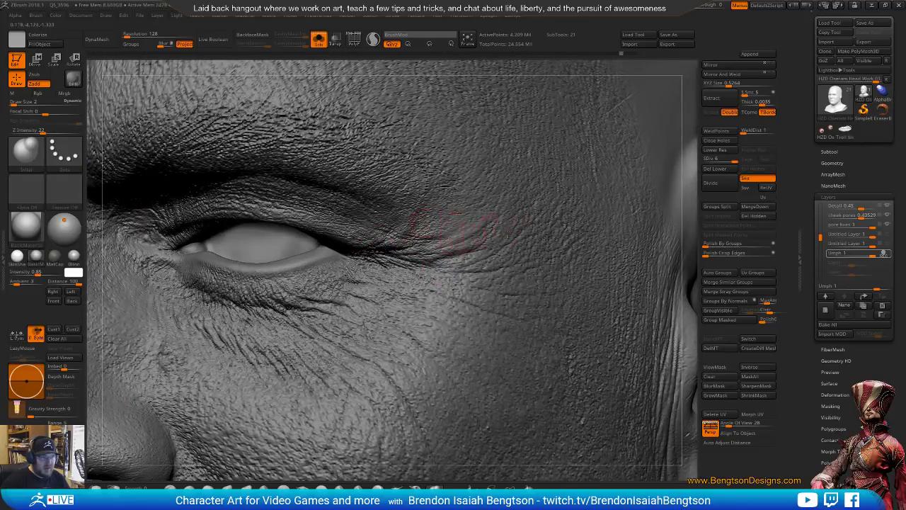
pyautogui.moveTo(528, 254)
pyautogui.mouseDown()
pyautogui.moveTo(551, 244)
pyautogui.moveTo(522, 262)
pyautogui.moveTo(548, 260)
pyautogui.mouseUp()
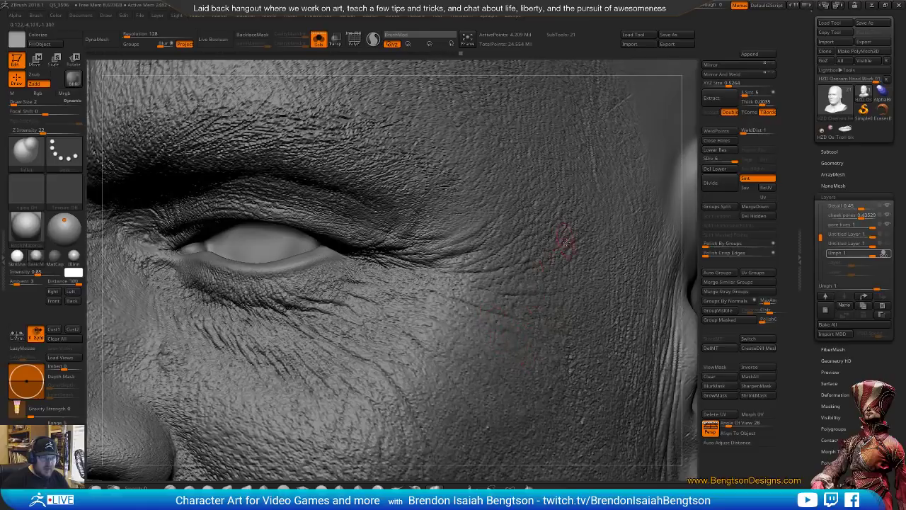
# Examine the eye wrinkles and cheek detail from the front, three-quarter, high and low angles, at full-head and close-up distances.
pyautogui.press('f')
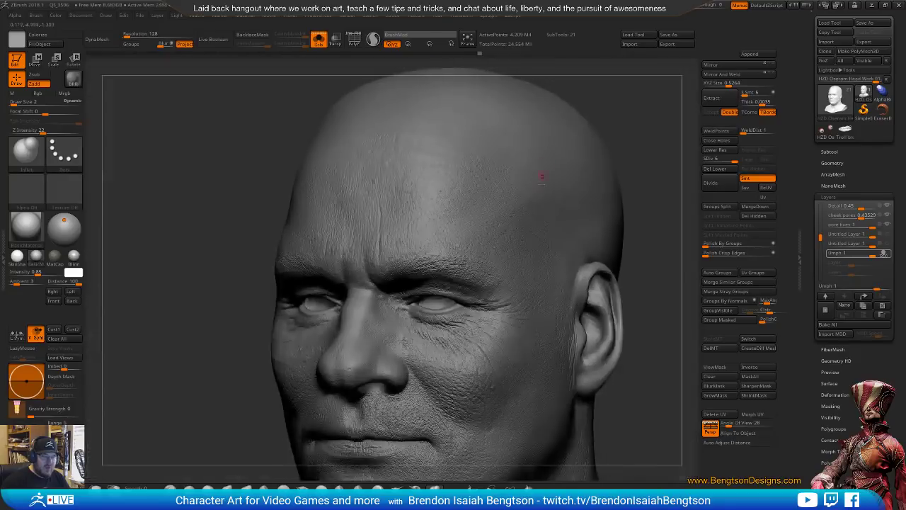
pyautogui.moveTo(524, 337); pyautogui.dragTo(511, 277, button='right')
pyautogui.press('d')
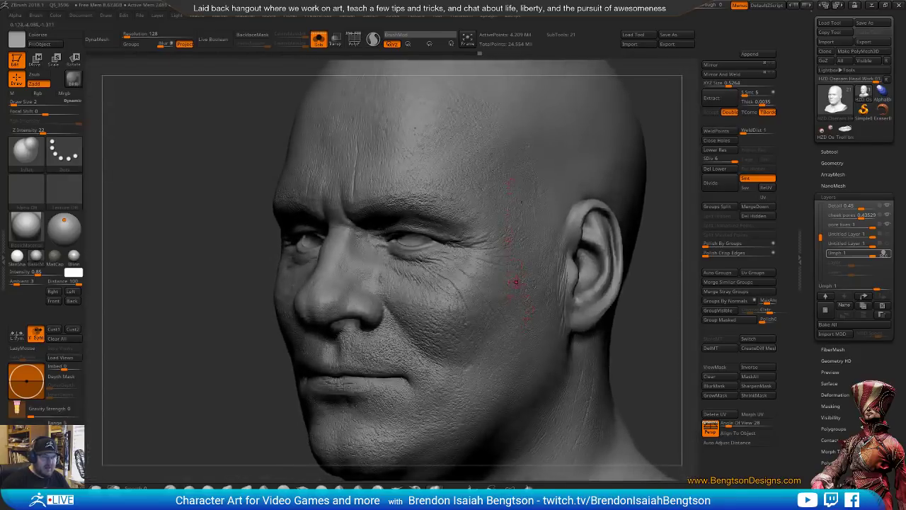
pyautogui.moveTo(513, 301); pyautogui.dragTo(512, 233, button='right')
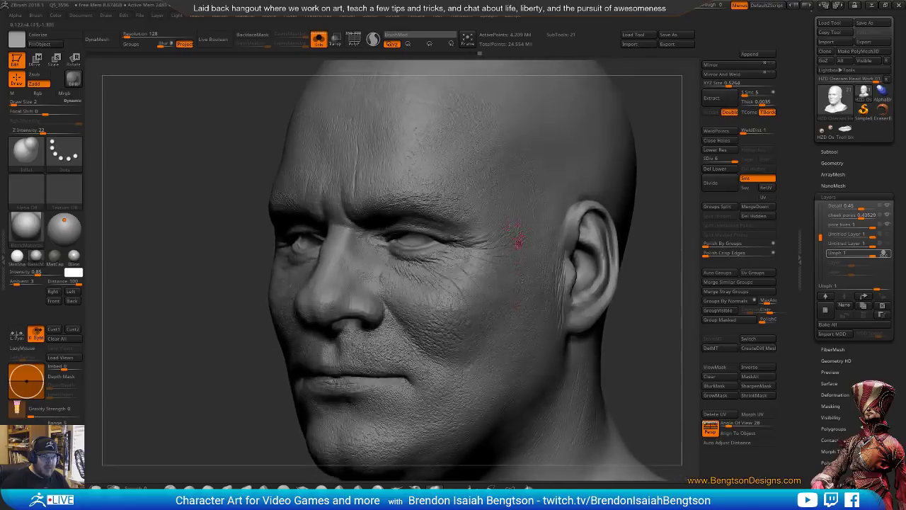
pyautogui.moveTo(492, 300)
pyautogui.keyDown('ctrl'); pyautogui.mouseDown(button='right')
pyautogui.moveTo(505, 363)
pyautogui.moveTo(490, 327)
pyautogui.mouseUp(button='right'); pyautogui.keyUp('ctrl')
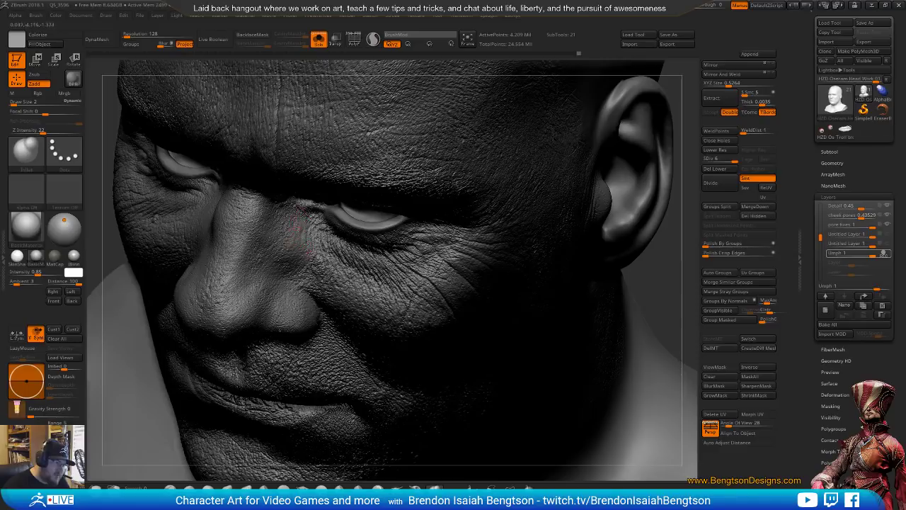
pyautogui.moveTo(350, 274); pyautogui.dragTo(378, 186, button='right')
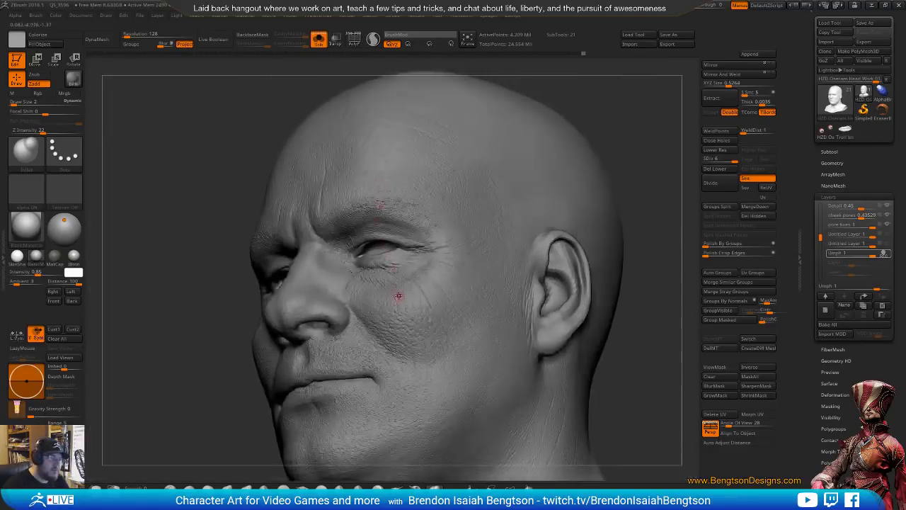
pyautogui.moveTo(395, 266)
pyautogui.keyDown('alt'); pyautogui.mouseDown(button='right')
pyautogui.moveTo(404, 220)
pyautogui.moveTo(411, 245)
pyautogui.moveTo(386, 257)
pyautogui.mouseUp(button='right'); pyautogui.keyUp('alt')
pyautogui.moveTo(393, 227)
pyautogui.mouseDown(button='right')
pyautogui.moveTo(455, 222)
pyautogui.moveTo(444, 231)
pyautogui.mouseUp(button='right')
pyautogui.moveTo(444, 231)
pyautogui.mouseDown()
pyautogui.moveTo(523, 252)
pyautogui.moveTo(511, 252)
pyautogui.mouseUp()
pyautogui.moveTo(512, 252)
pyautogui.mouseDown(button='right')
pyautogui.moveTo(462, 239)
pyautogui.moveTo(447, 245)
pyautogui.mouseUp(button='right')
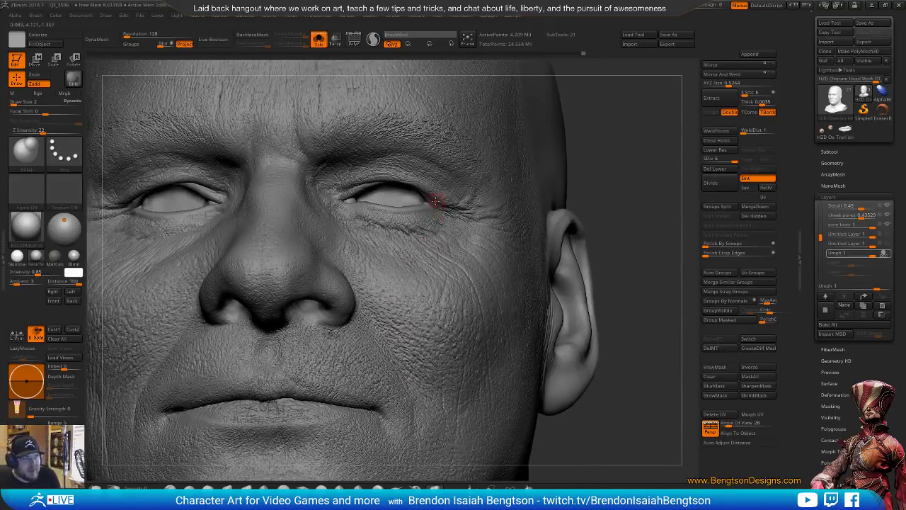
pyautogui.moveTo(425, 282); pyautogui.dragTo(412, 296, button='right')
pyautogui.moveTo(453, 227); pyautogui.dragTo(464, 225, button='right')
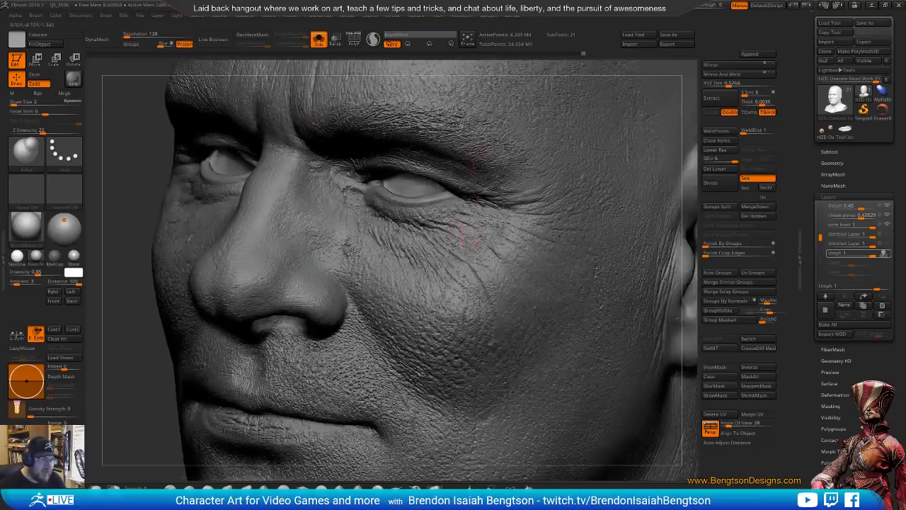
pyautogui.moveTo(574, 181); pyautogui.dragTo(486, 250, button='right')
pyautogui.keyDown('ctrl'); pyautogui.moveTo(395, 283); pyautogui.dragTo(425, 304, button='right'); pyautogui.keyUp('ctrl')
pyautogui.keyDown('ctrl'); pyautogui.moveTo(385, 258); pyautogui.dragTo(412, 286, button='right'); pyautogui.keyUp('ctrl')
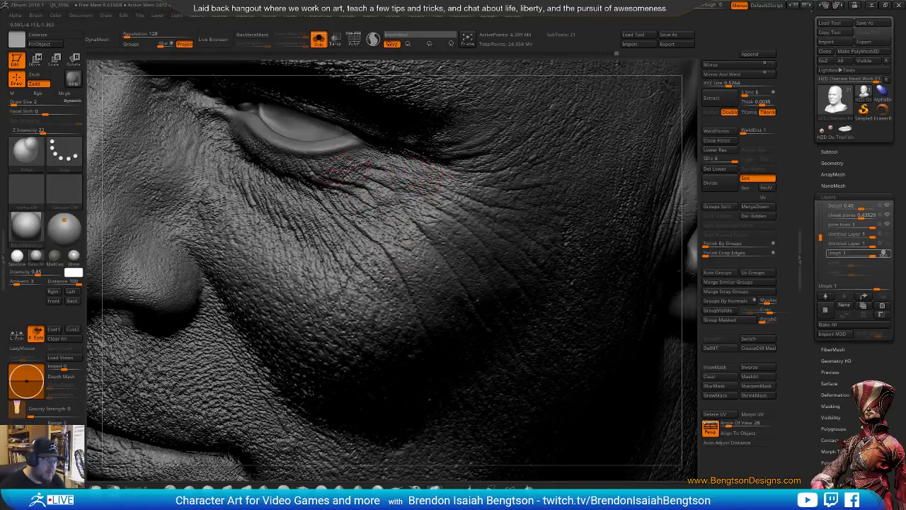
# Carve fine creases from the upper eyelid's outer edge past the eye corner with the DamStandard brush at draw size 1.
pyautogui.moveTo(390, 173); pyautogui.dragTo(429, 213, button='right')
pyautogui.press('space')
pyautogui.moveTo(421, 212); pyautogui.dragTo(417, 213)
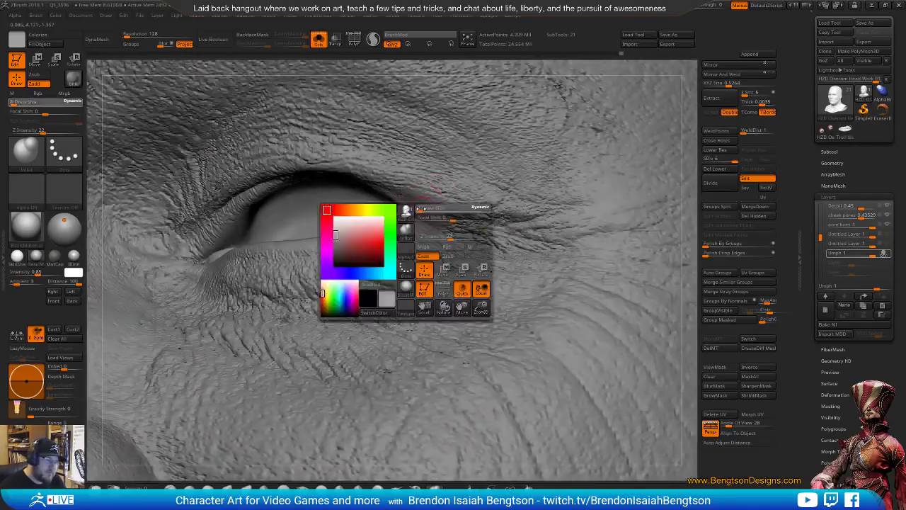
pyautogui.press('2')
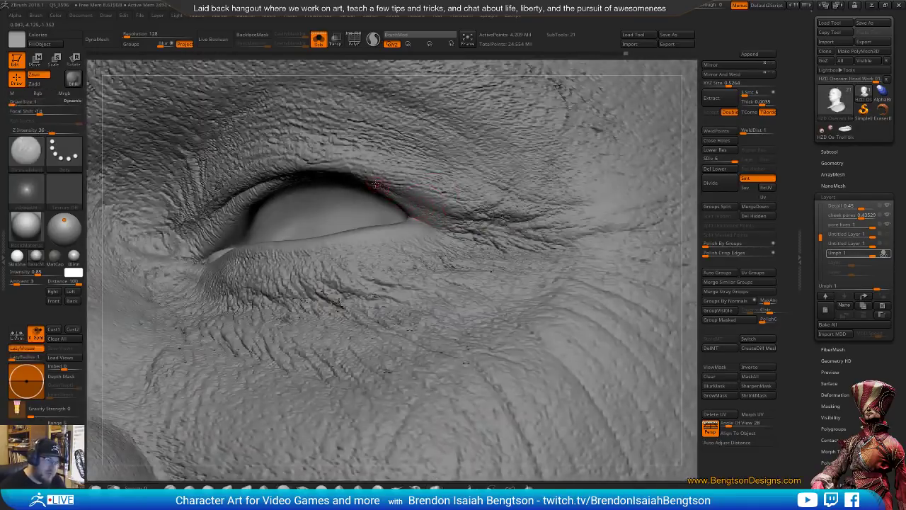
pyautogui.moveTo(377, 183); pyautogui.dragTo(466, 224)
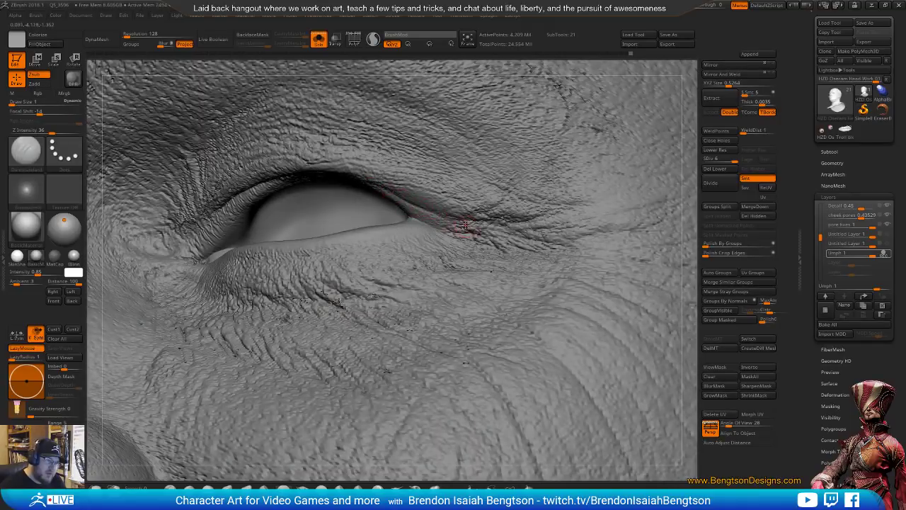
pyautogui.moveTo(369, 176)
pyautogui.mouseDown()
pyautogui.moveTo(416, 207)
pyautogui.moveTo(465, 212)
pyautogui.mouseUp()
pyautogui.moveTo(395, 195); pyautogui.dragTo(402, 201)
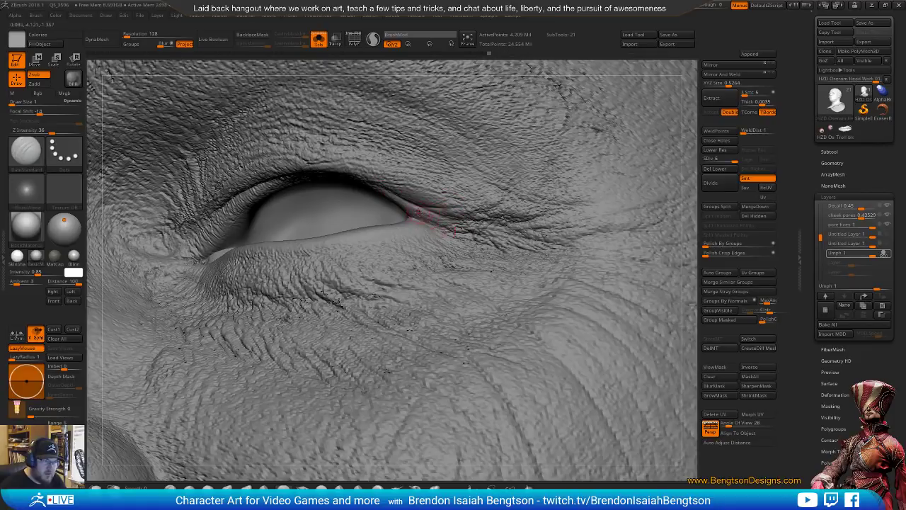
# Set the brush's Z Intensity to 57 and deepen the creases running outward from the outer eye corner.
pyautogui.press('space')
pyautogui.moveTo(466, 197); pyautogui.dragTo(479, 198)
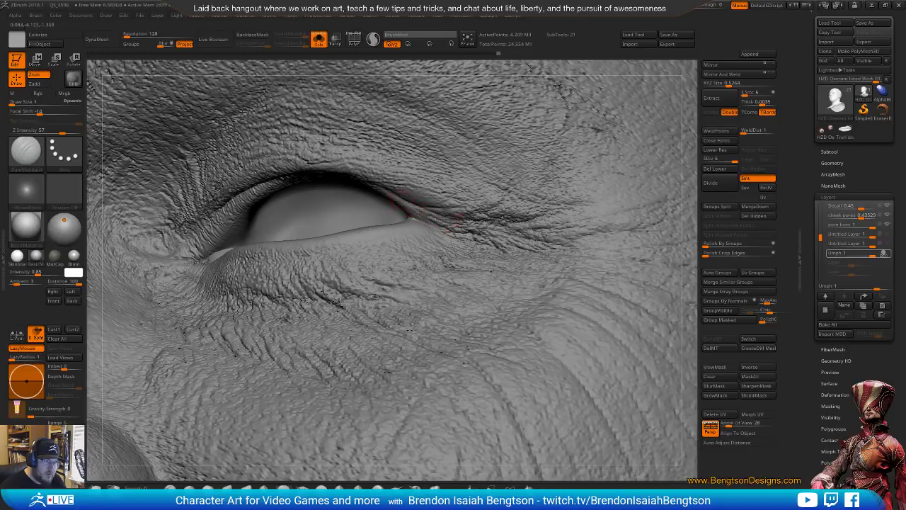
pyautogui.moveTo(415, 215); pyautogui.dragTo(435, 231, button='right')
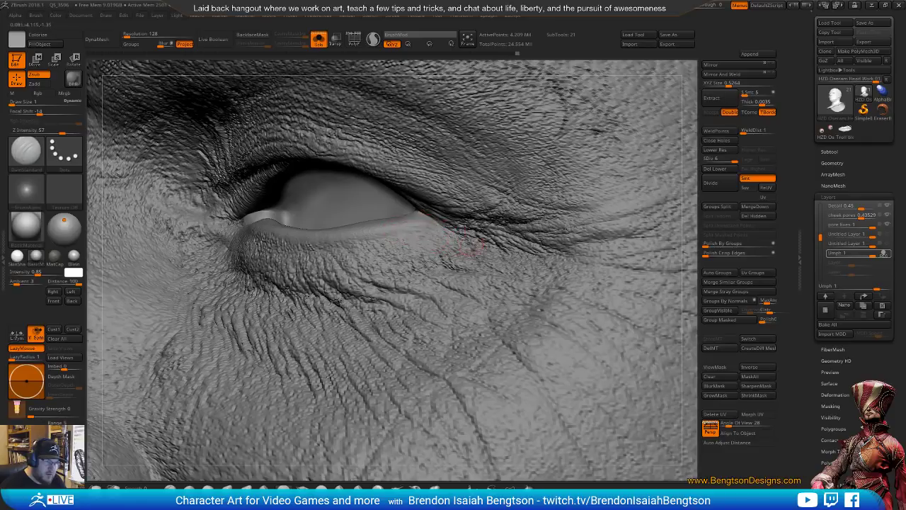
pyautogui.moveTo(461, 238); pyautogui.dragTo(472, 204, button='right')
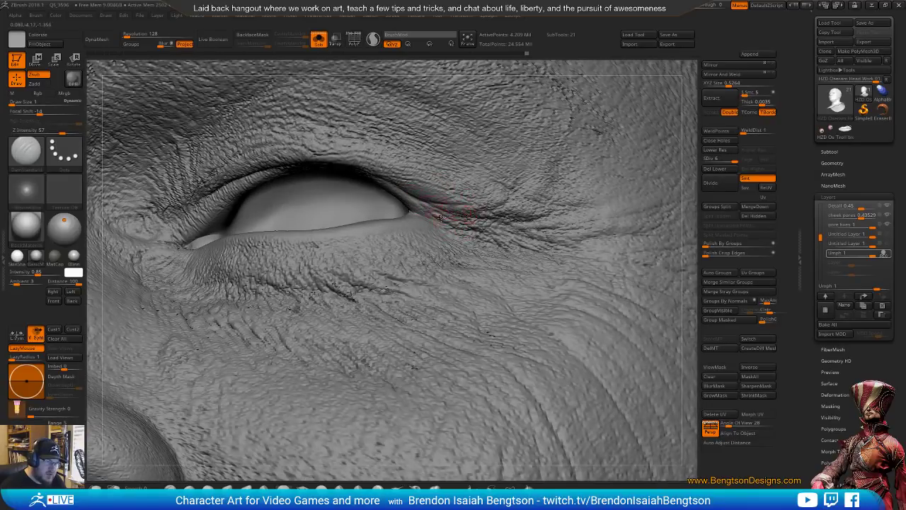
pyautogui.moveTo(433, 220); pyautogui.dragTo(484, 222)
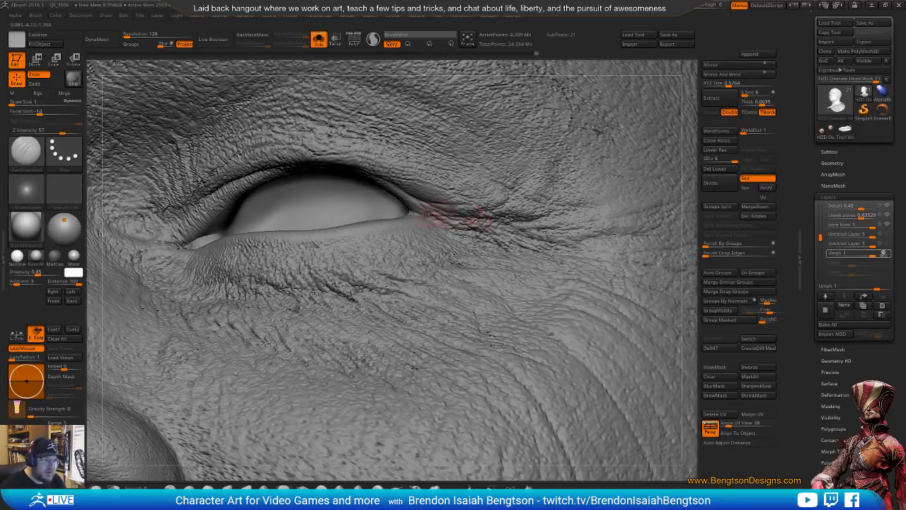
pyautogui.moveTo(418, 209); pyautogui.dragTo(461, 219)
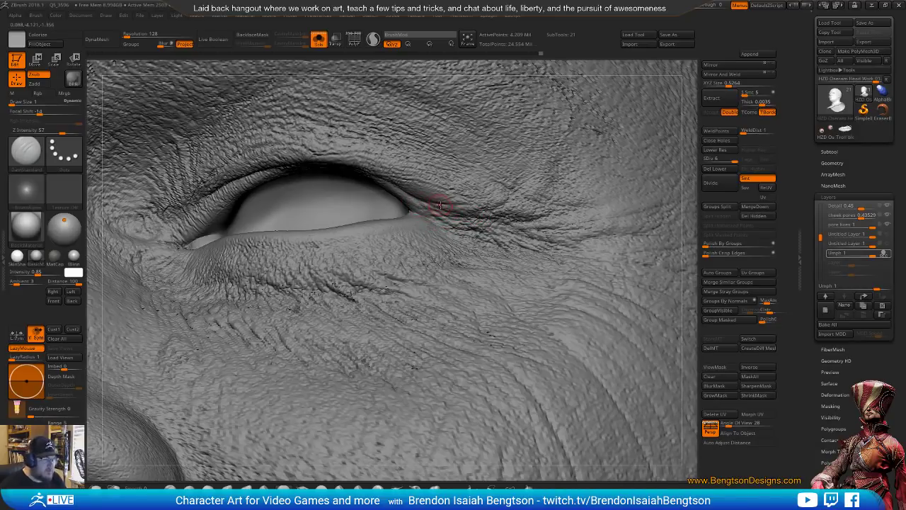
pyautogui.moveTo(431, 205); pyautogui.dragTo(469, 213)
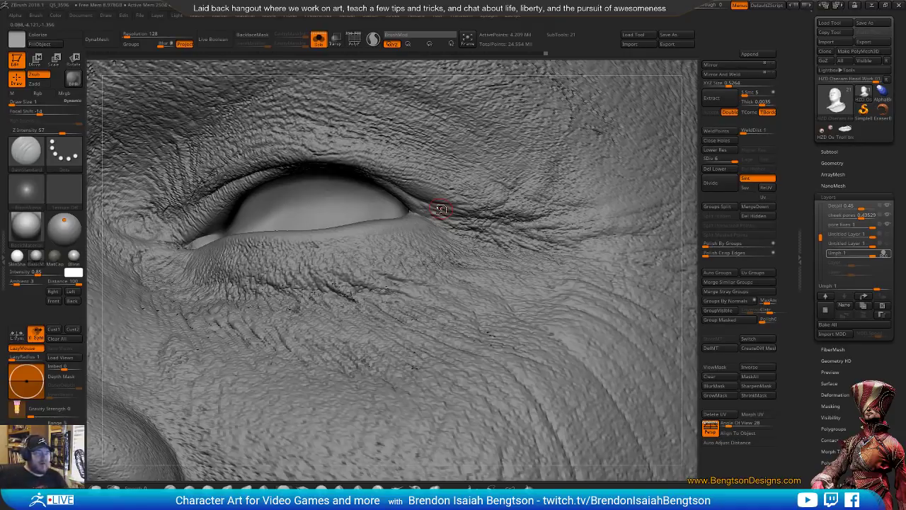
pyautogui.moveTo(507, 217)
pyautogui.mouseDown()
pyautogui.moveTo(494, 243)
pyautogui.moveTo(485, 228)
pyautogui.moveTo(504, 227)
pyautogui.mouseUp()
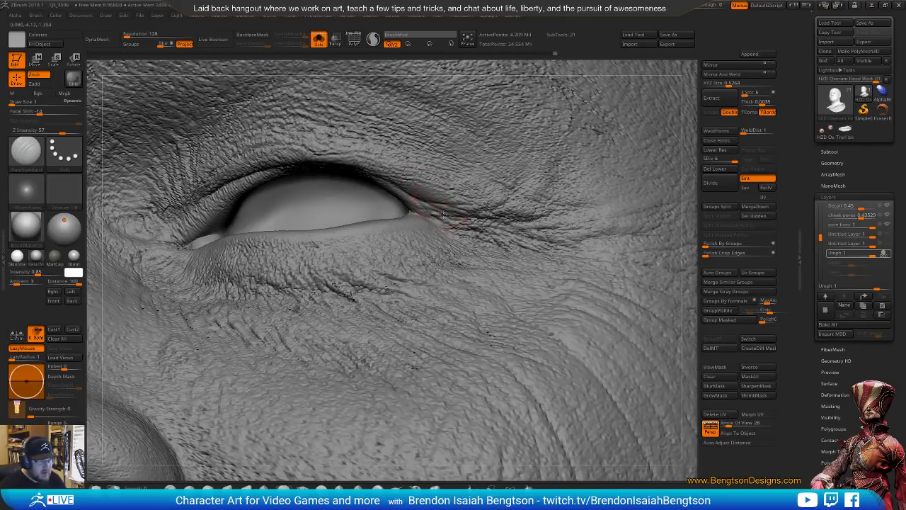
# Carve additional fine creases around the outer eye corner and along the folds running toward the temple.
pyautogui.moveTo(429, 205); pyautogui.dragTo(418, 198)
pyautogui.moveTo(485, 233); pyautogui.dragTo(458, 218)
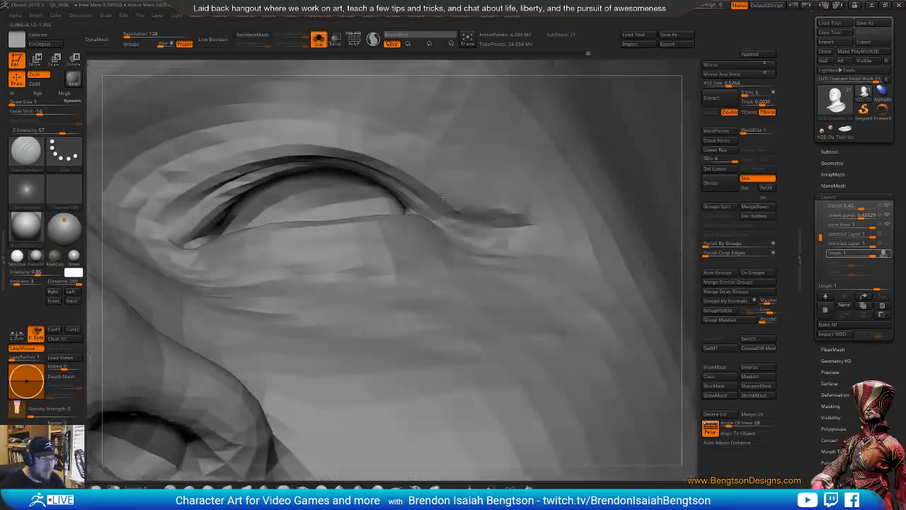
pyautogui.moveTo(422, 195); pyautogui.dragTo(435, 202, button='right')
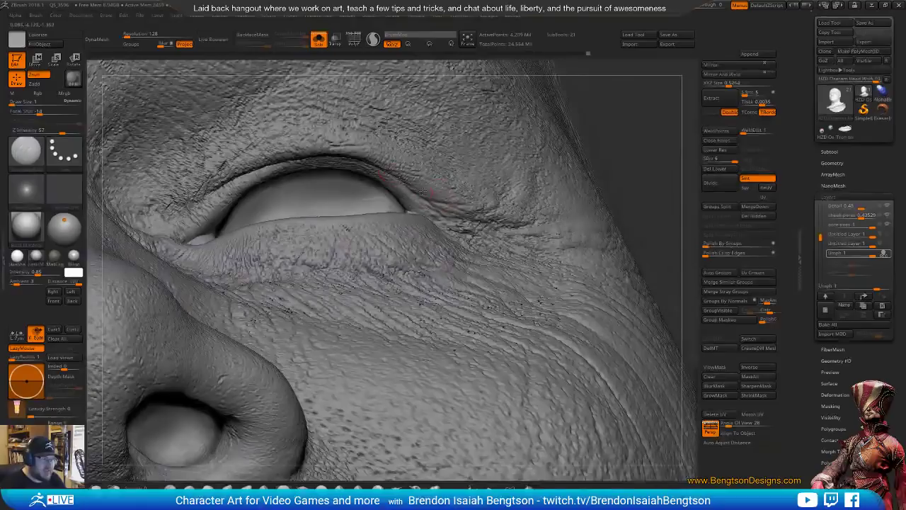
pyautogui.moveTo(356, 133); pyautogui.dragTo(415, 208, button='right')
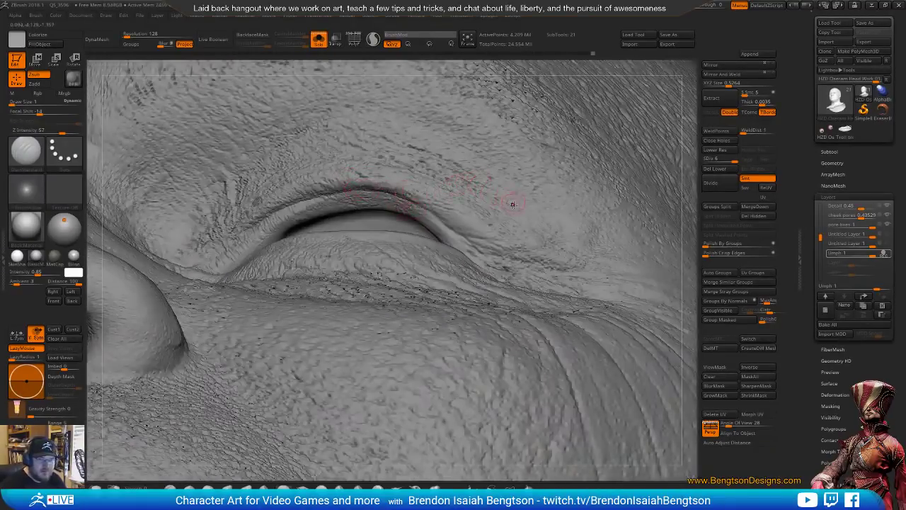
pyautogui.moveTo(513, 205); pyautogui.dragTo(505, 253, button='right')
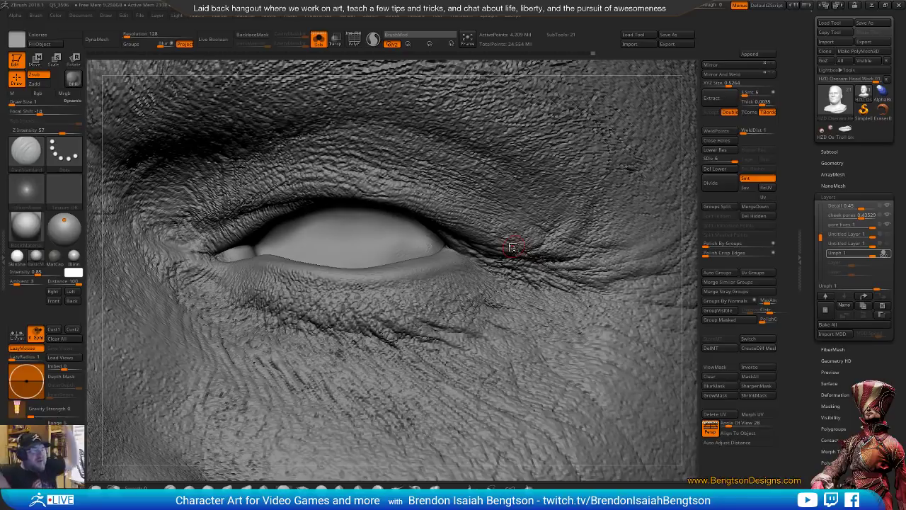
pyautogui.moveTo(513, 248)
pyautogui.mouseDown()
pyautogui.moveTo(553, 236)
pyautogui.moveTo(521, 228)
pyautogui.moveTo(561, 236)
pyautogui.moveTo(540, 227)
pyautogui.moveTo(475, 254)
pyautogui.moveTo(508, 295)
pyautogui.moveTo(534, 275)
pyautogui.mouseUp()
# Examine the eye wrinkles and overall skin detail on the full head from three-quarter, low and front angles.
pyautogui.press('f')
pyautogui.moveTo(534, 275); pyautogui.dragTo(439, 241, button='right')
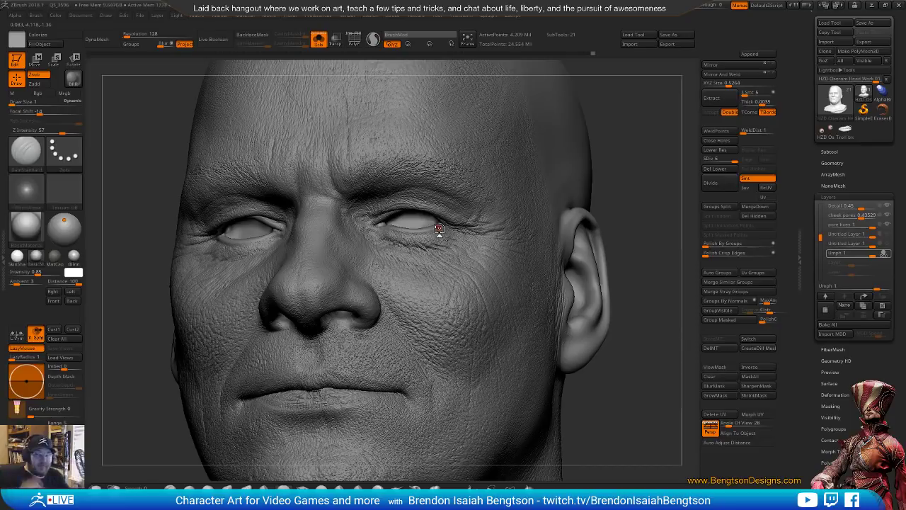
pyautogui.moveTo(646, 193); pyautogui.dragTo(627, 213)
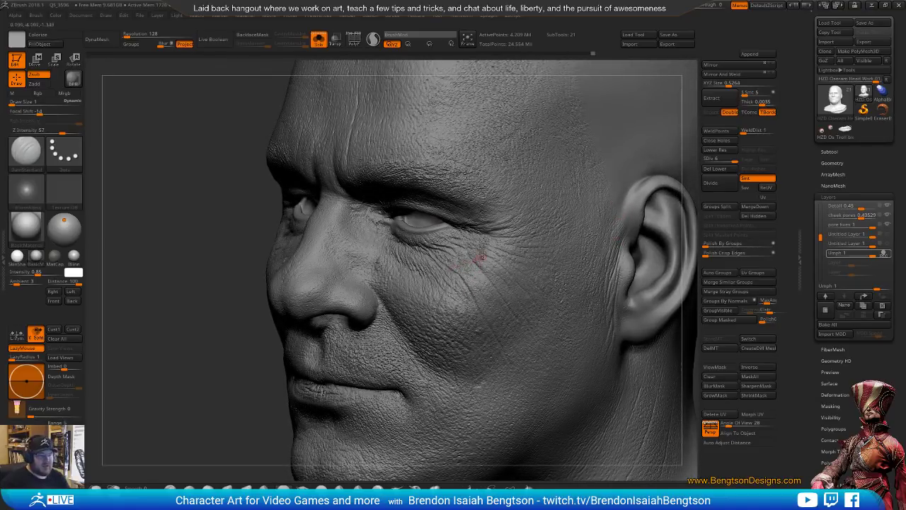
pyautogui.keyDown('ctrl'); pyautogui.moveTo(498, 226); pyautogui.dragTo(484, 262, button='right'); pyautogui.keyUp('ctrl')
pyautogui.keyDown('ctrl'); pyautogui.moveTo(446, 306); pyautogui.dragTo(491, 271, button='right'); pyautogui.keyUp('ctrl')
pyautogui.press('f')
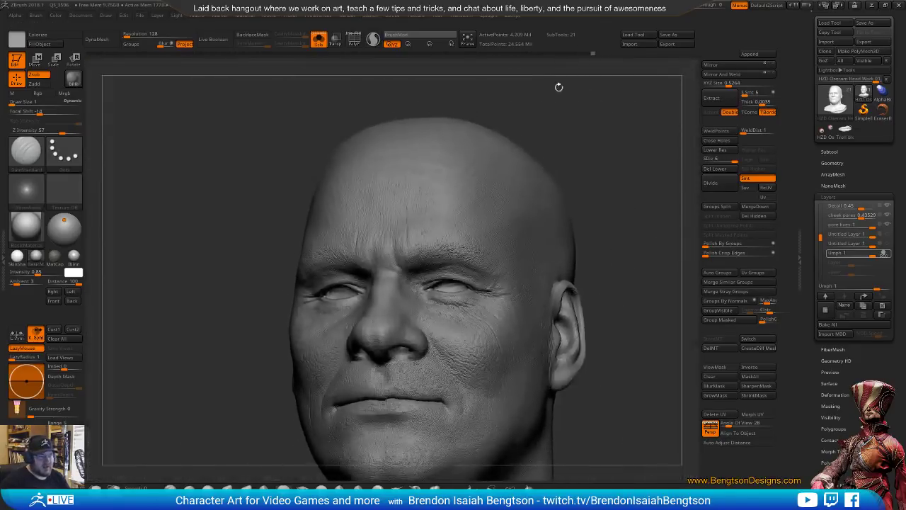
pyautogui.moveTo(623, 194); pyautogui.dragTo(597, 163, button='right')
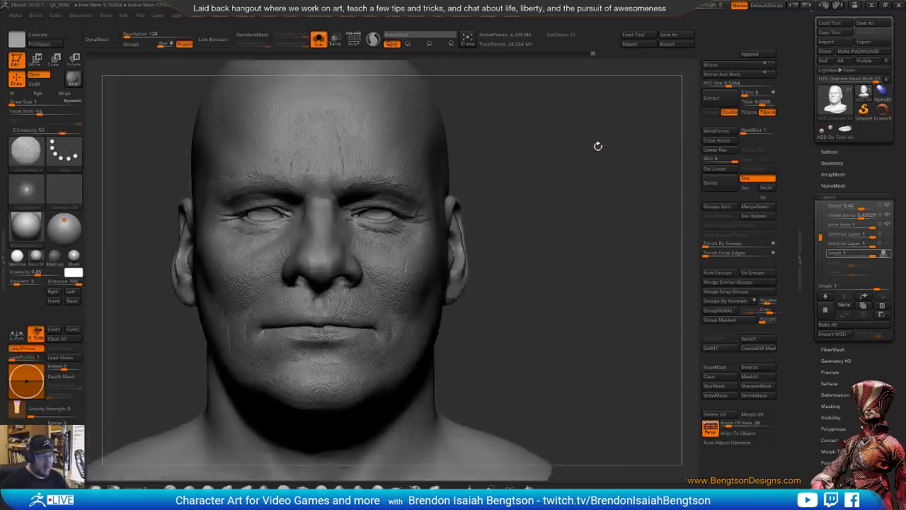
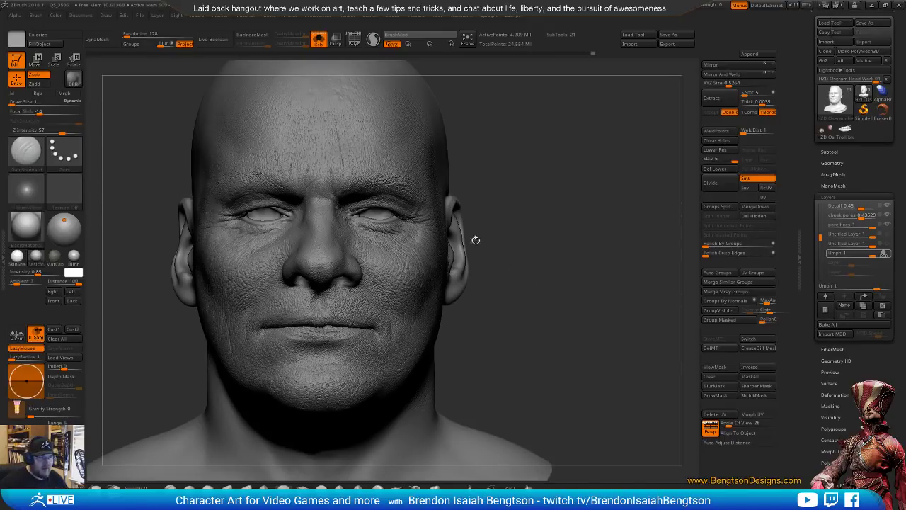
# Shift the sculpted head sideways to make room and switch to Marmoset Toolbag to show the textured character beside it.
pyautogui.hotkey('shift', 'd')
pyautogui.keyDown('alt'); pyautogui.moveTo(550, 245); pyautogui.dragTo(744, 243); pyautogui.keyUp('alt')
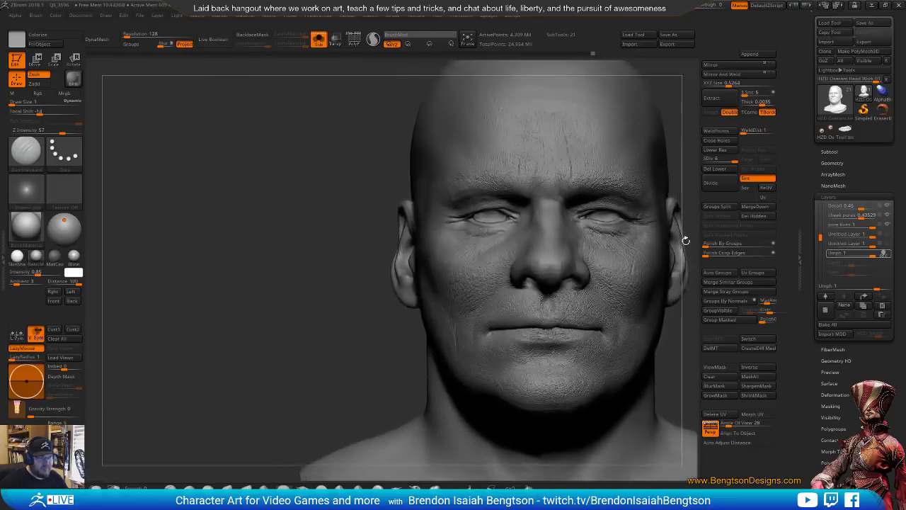
pyautogui.hotkey('alt', 'Tab')
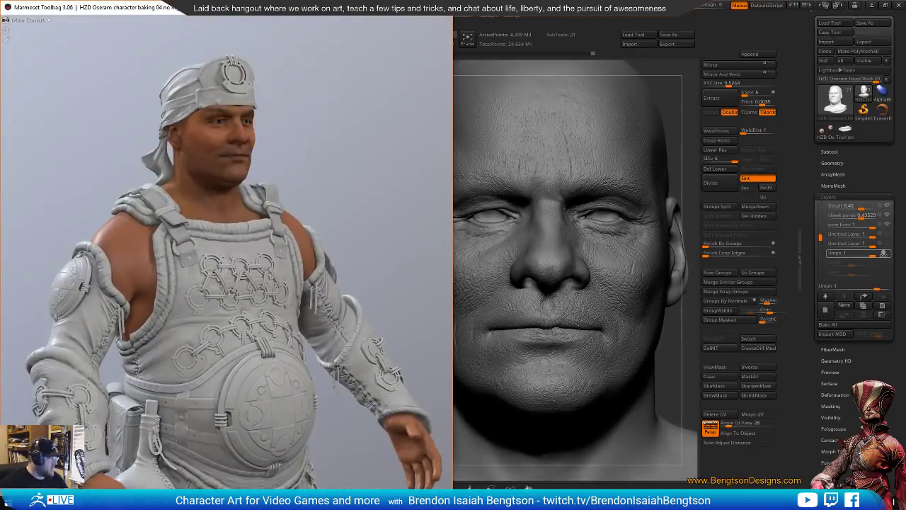
# Frame the textured character's lower face close up and narrow the Marmoset Toolbag window to uncover the whole sculpted head.
pyautogui.scroll(5, 204, 179)
pyautogui.scroll(3, 268, 186)
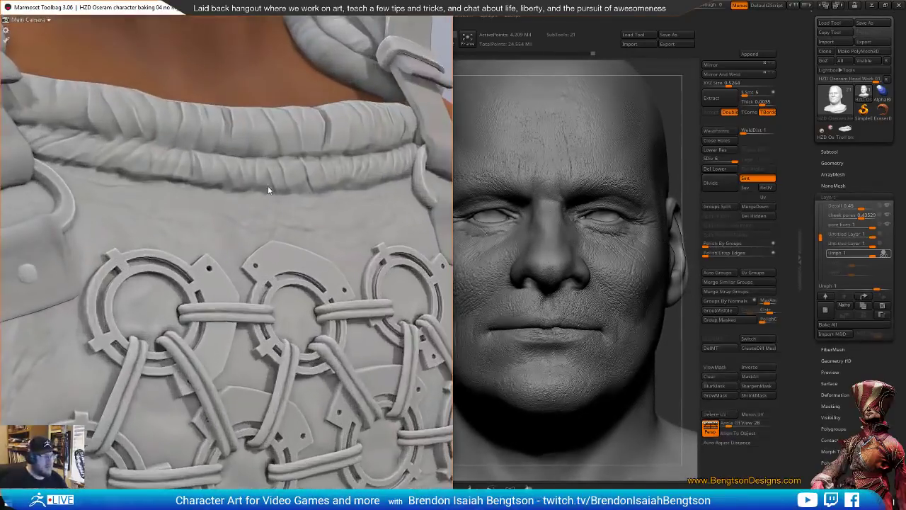
pyautogui.moveTo(269, 185); pyautogui.dragTo(299, 330, button='middle')
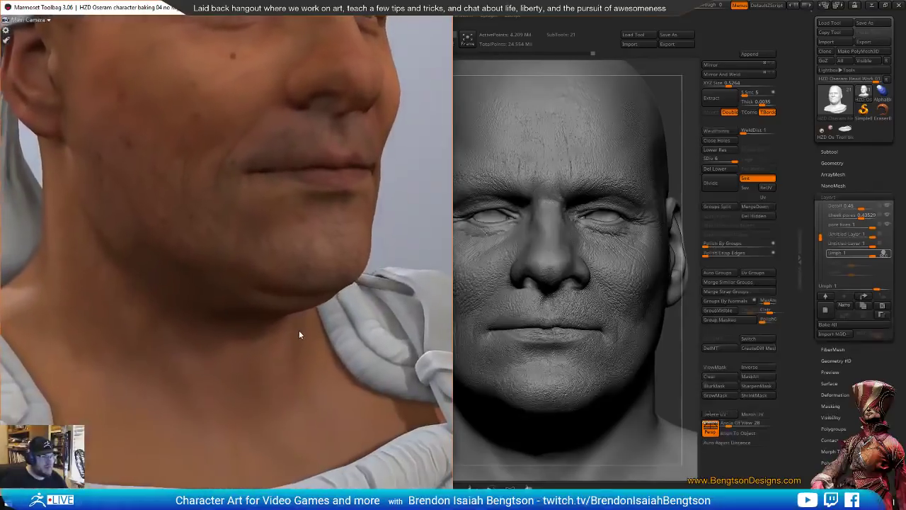
pyautogui.moveTo(453, 146); pyautogui.dragTo(386, 147)
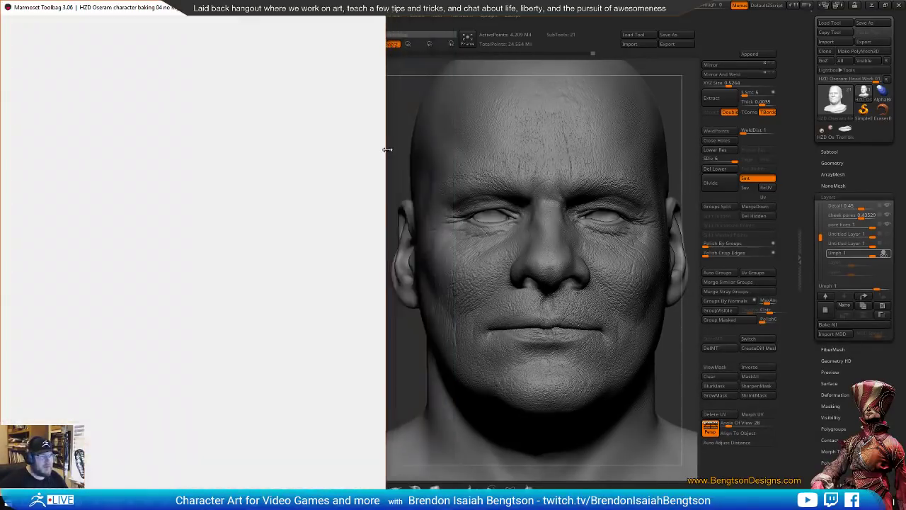
pyautogui.moveTo(279, 171)
pyautogui.mouseDown(button='middle')
pyautogui.moveTo(286, 186)
pyautogui.moveTo(289, 145)
pyautogui.moveTo(304, 162)
pyautogui.mouseUp(button='middle')
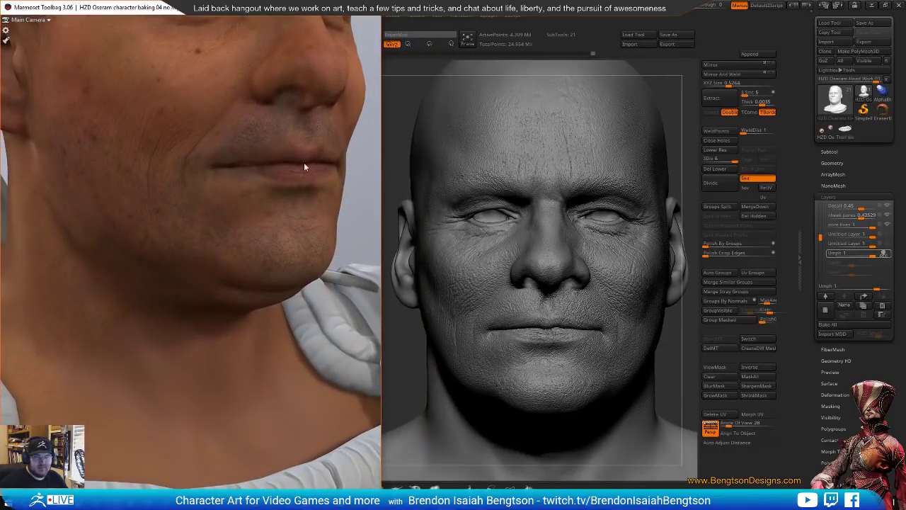